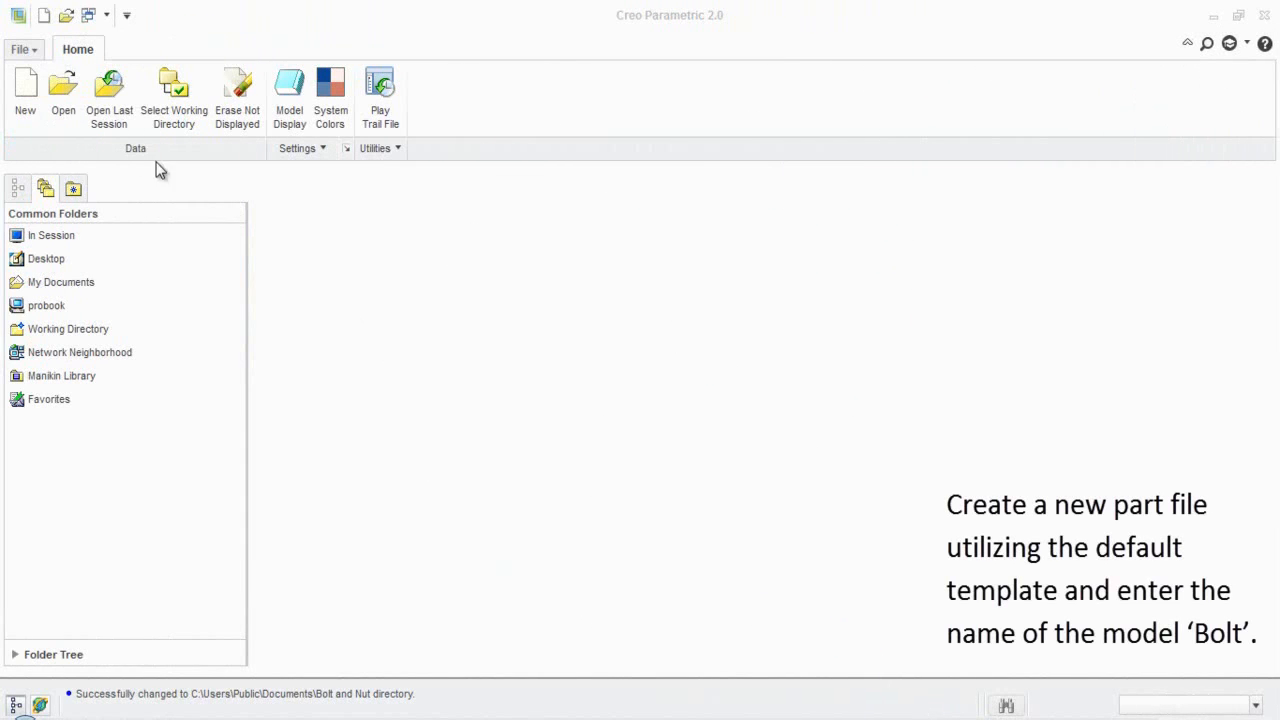
Create a new solid part named Bolt using the default template.
click(26, 100)
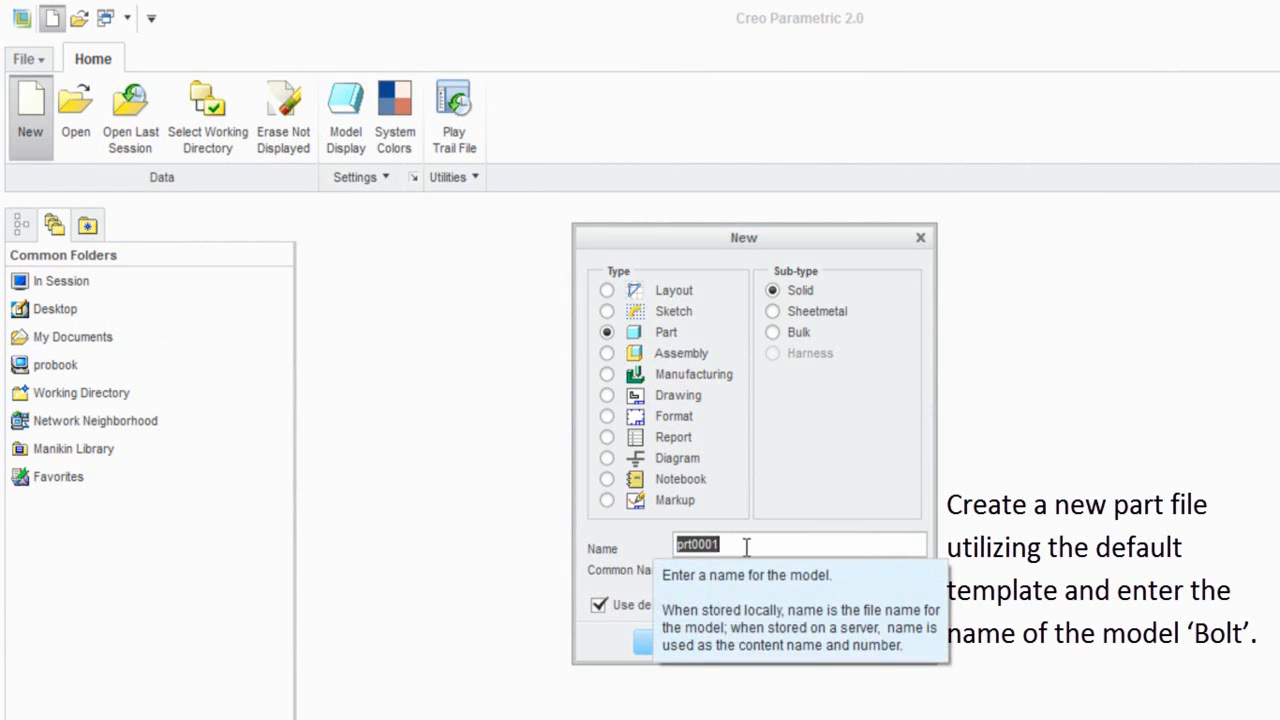
text(Bo)
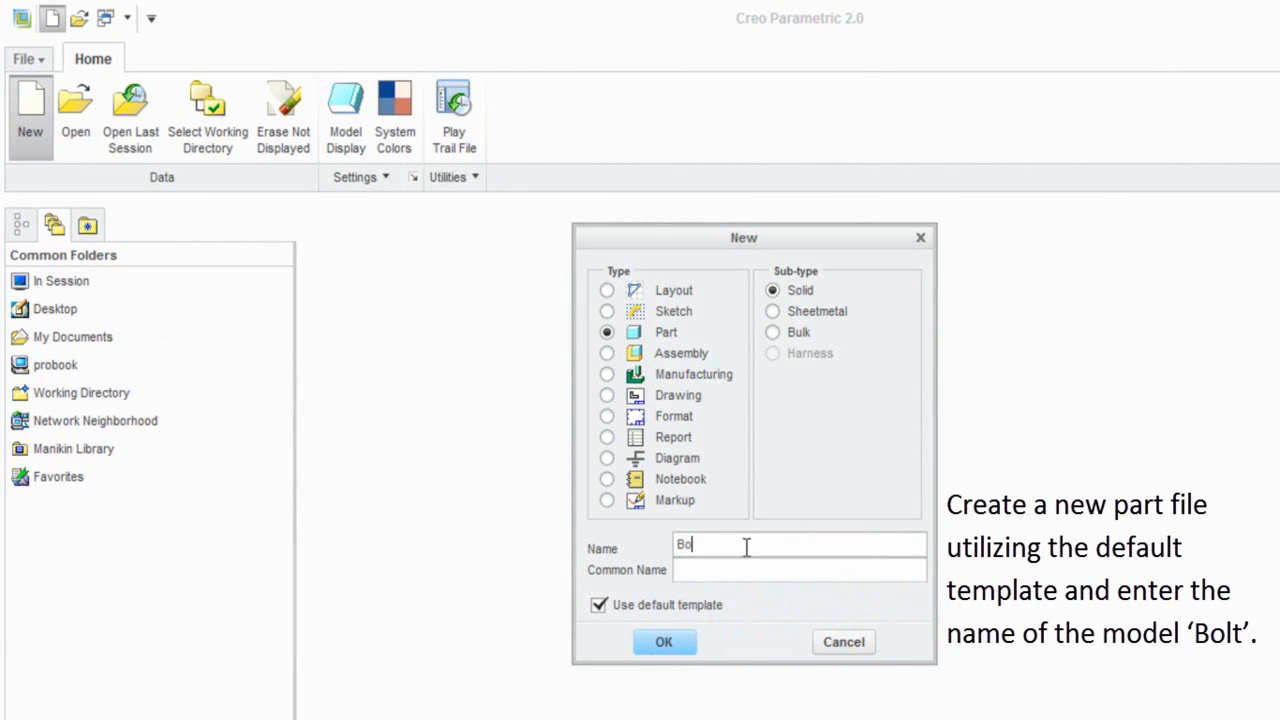
text(lt)
click(664, 642)
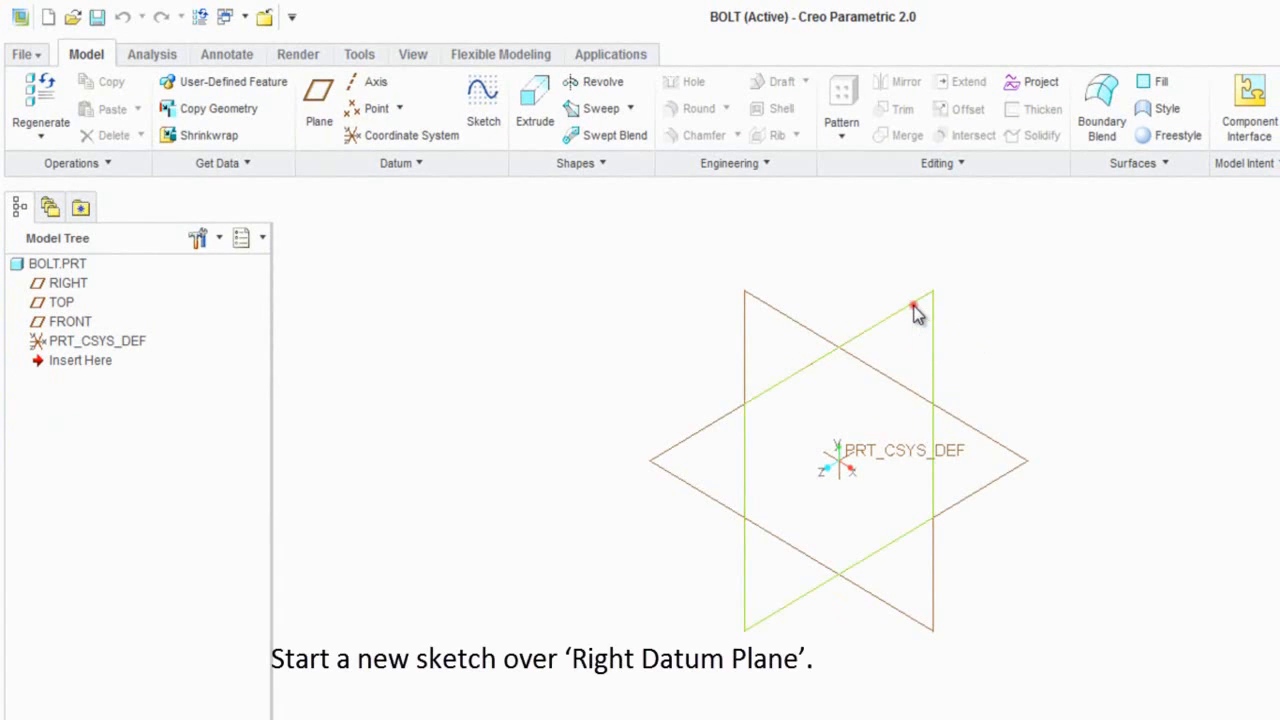
Start a sketch on the RIGHT datum plane and orient the sketch plane parallel to the screen.
click(918, 314)
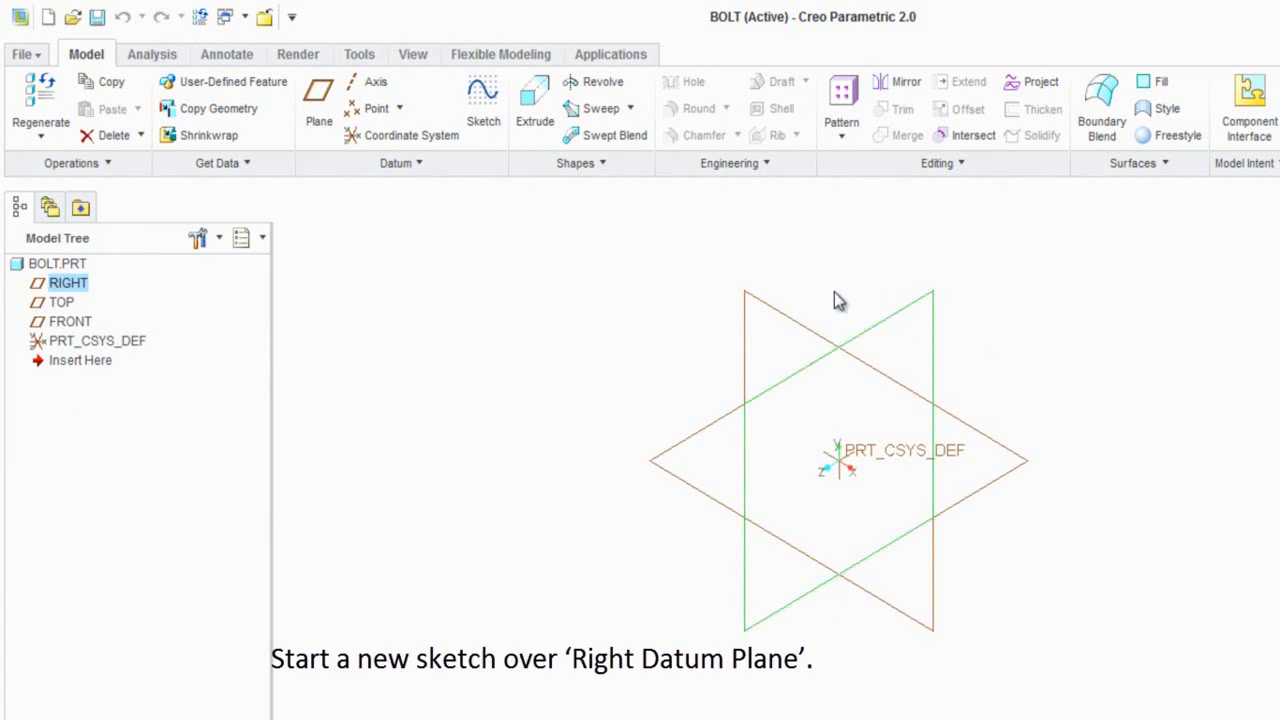
click(485, 125)
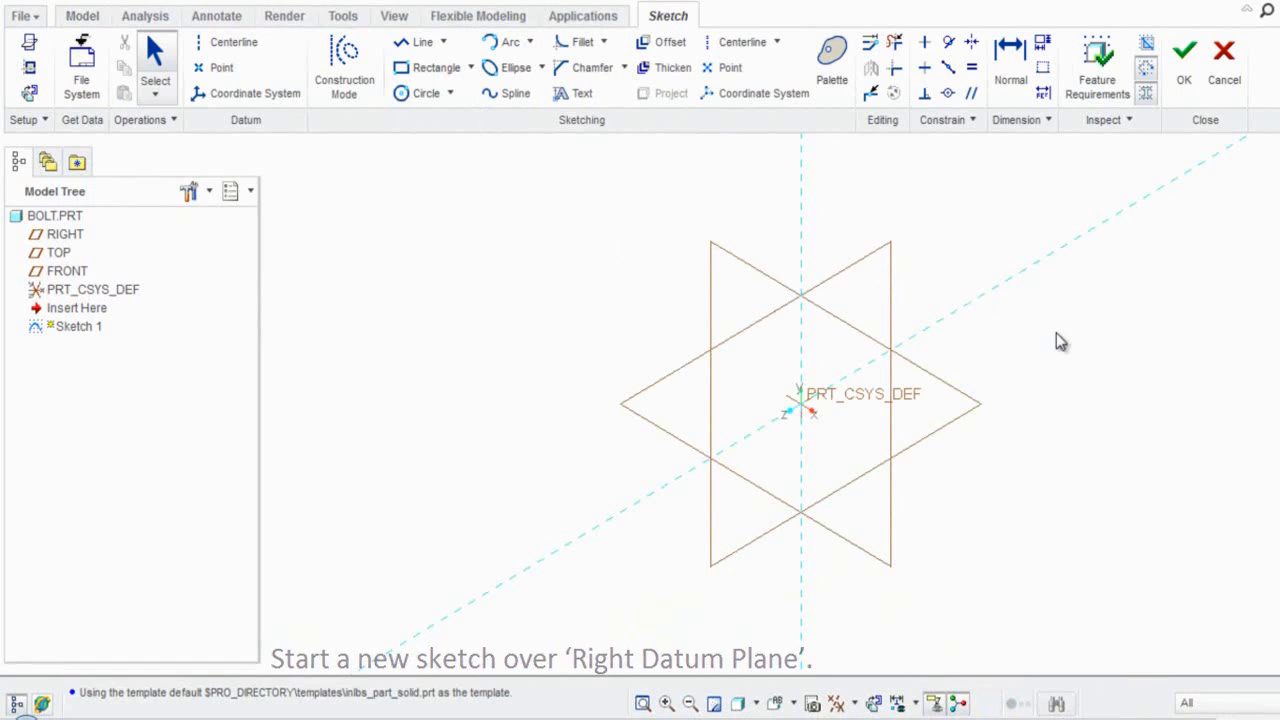
click(875, 705)
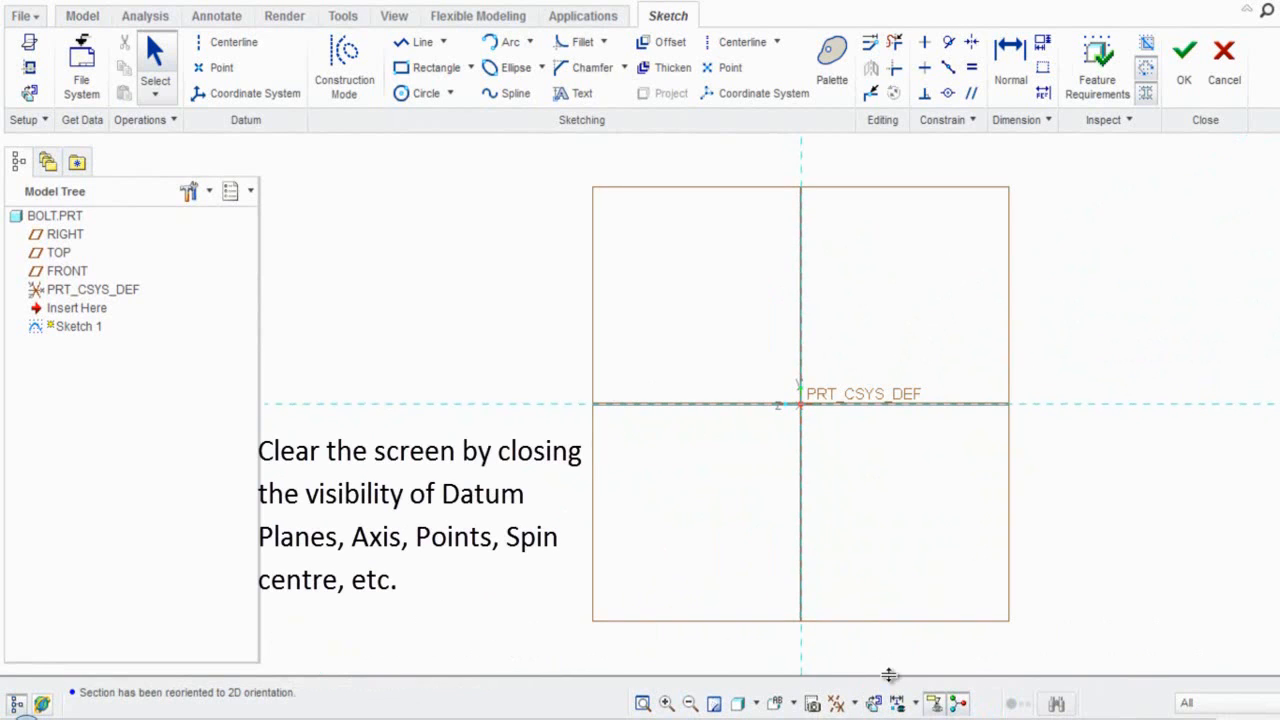
Hide all datum axes, points, coordinate systems and planes, and turn off the spin center.
click(855, 705)
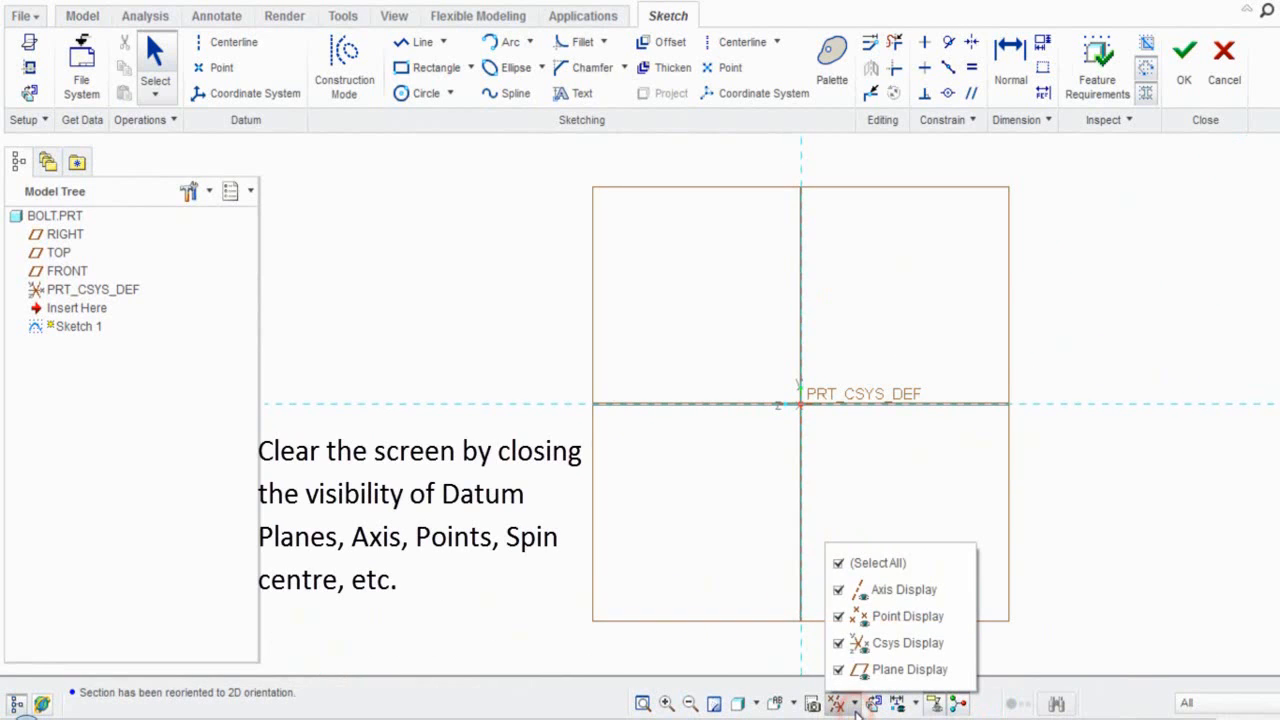
click(839, 564)
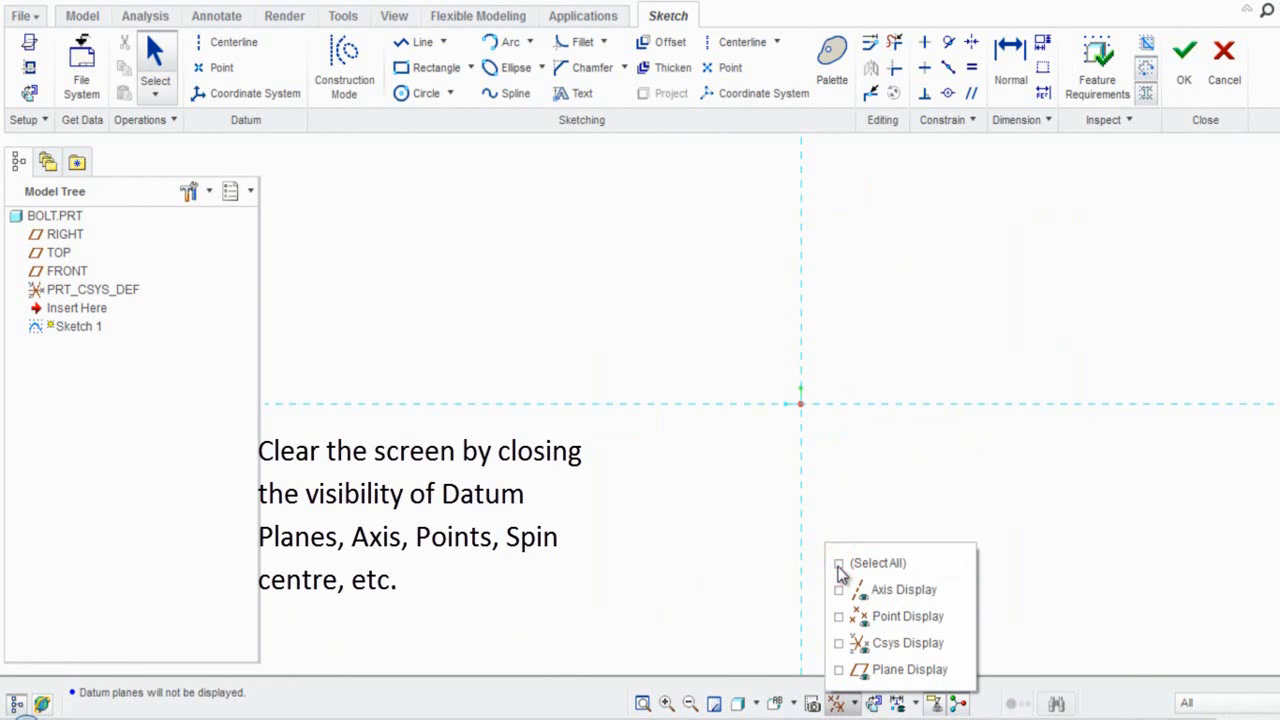
click(869, 504)
click(958, 704)
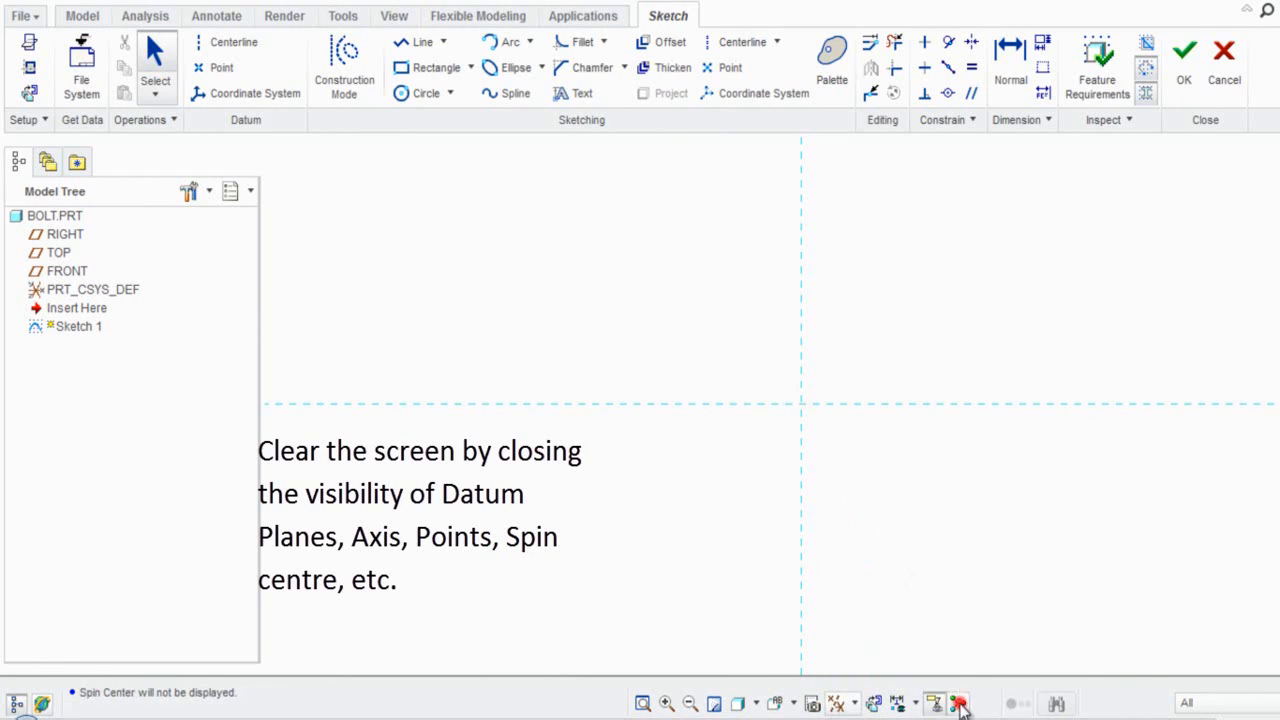
click(983, 504)
click(1015, 477)
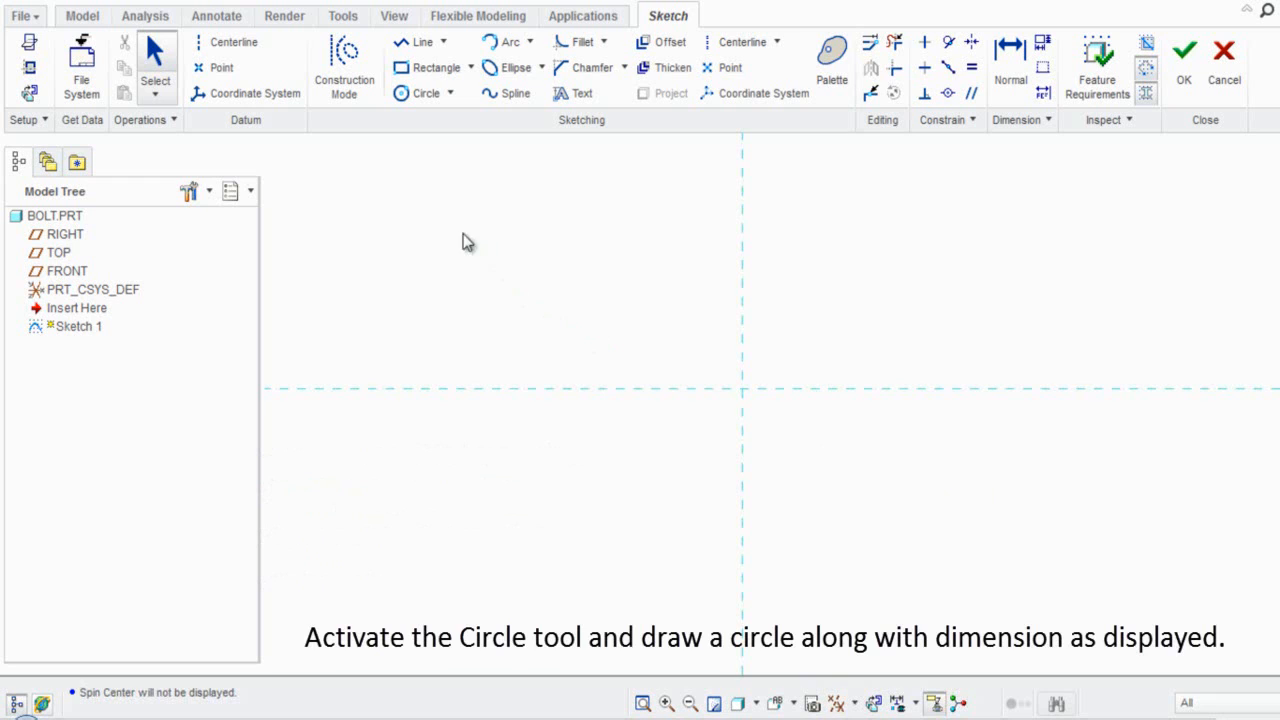
Sketch a circle centred on the intersection of the reference lines, with a diameter of about 245.
click(418, 93)
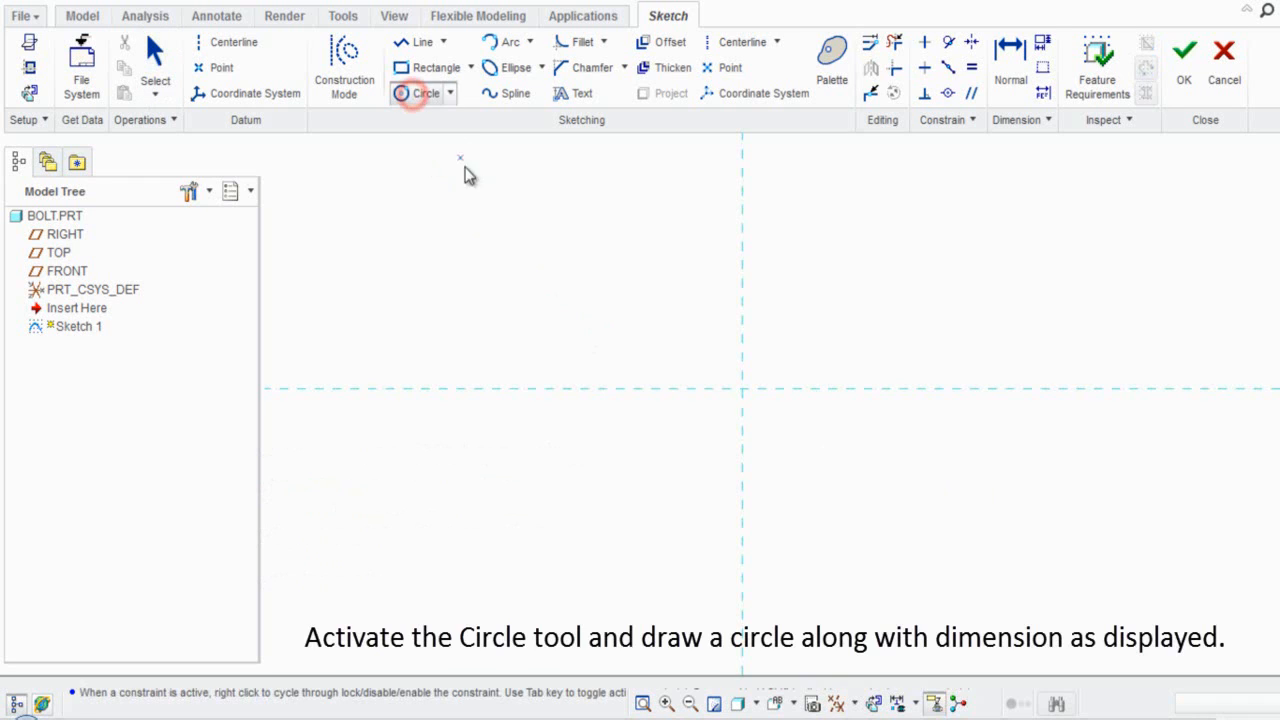
click(741, 387)
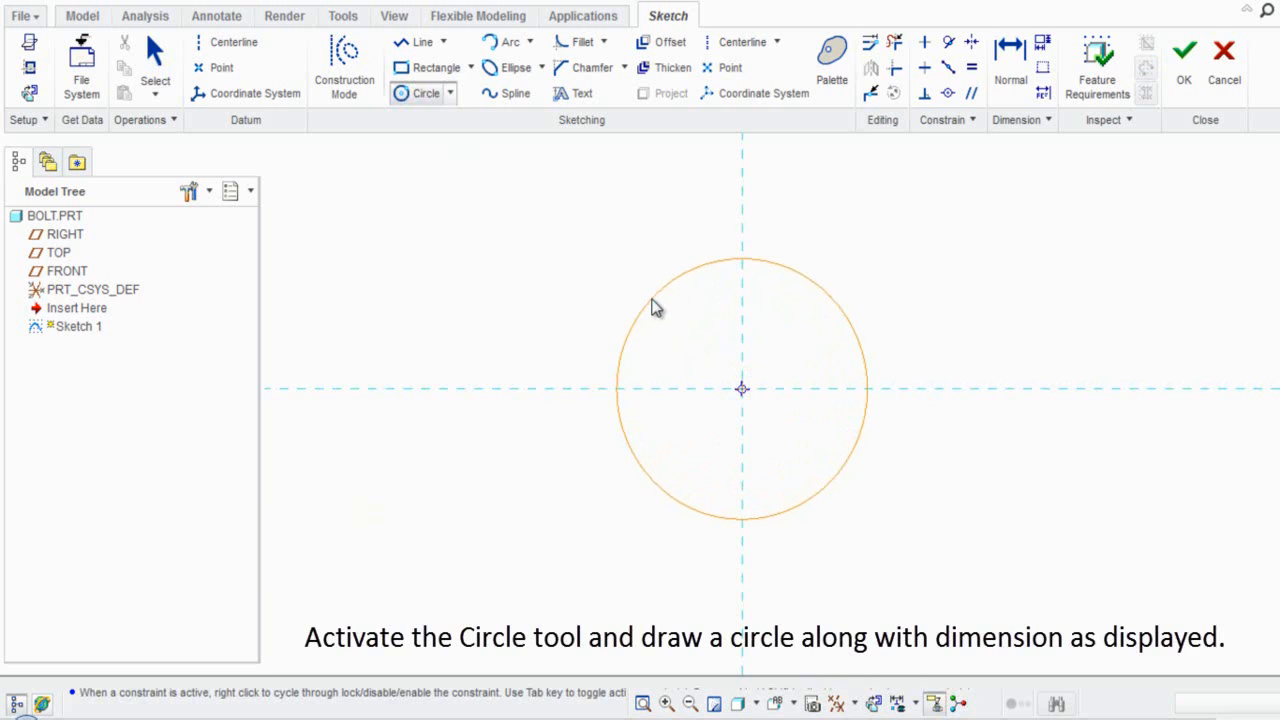
click(652, 302)
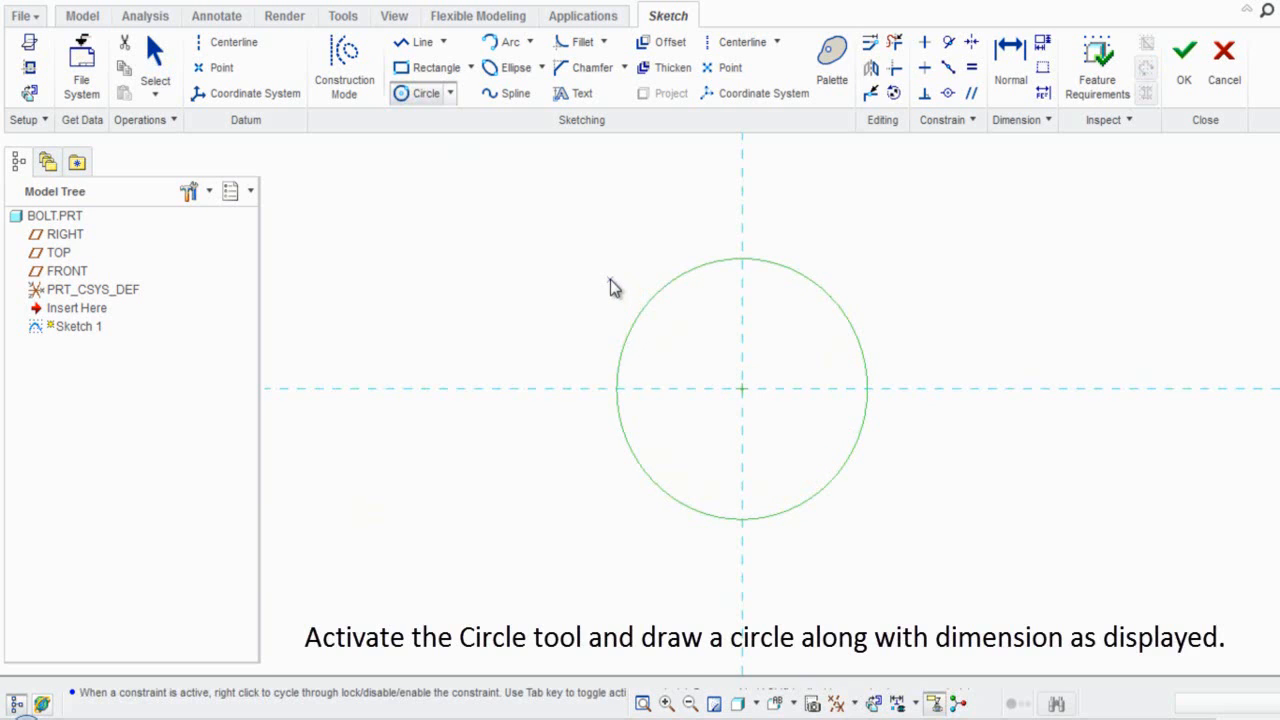
middle_click(611, 288)
Set the circle's diameter to 1/2 and finish the sketch.
double_click(590, 262)
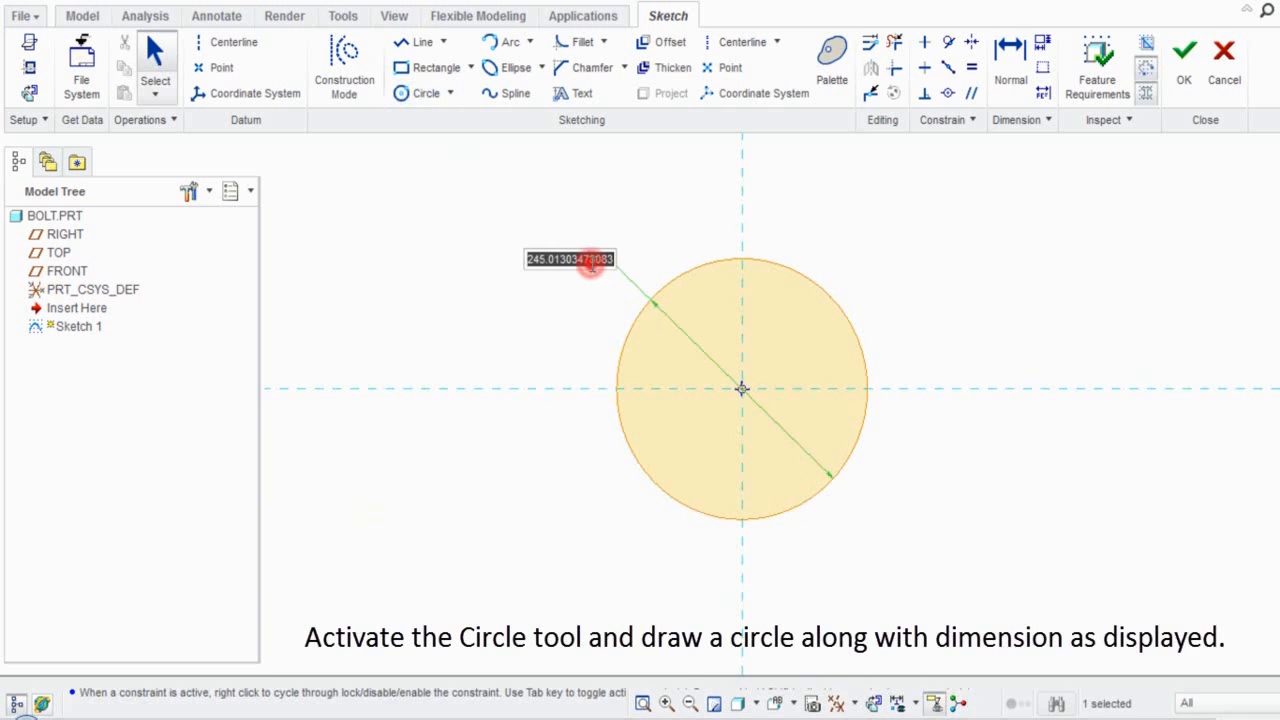
text(1)
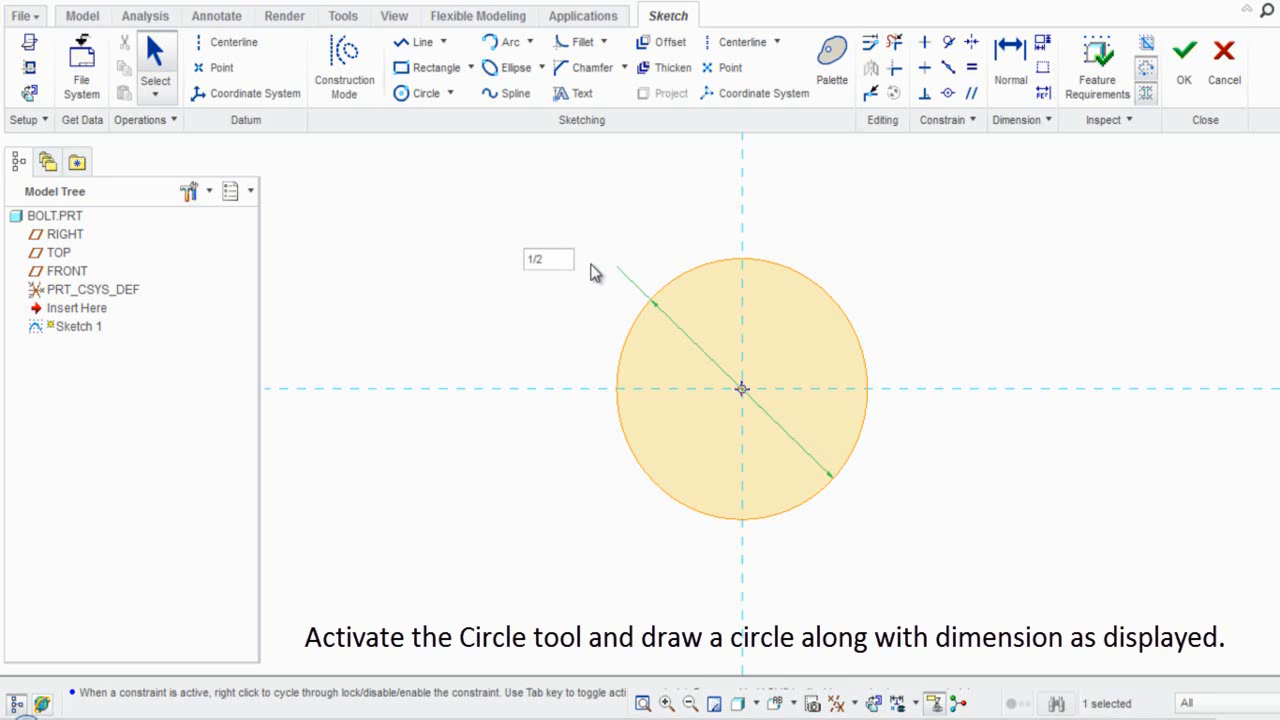
text(/2)
key(Return)
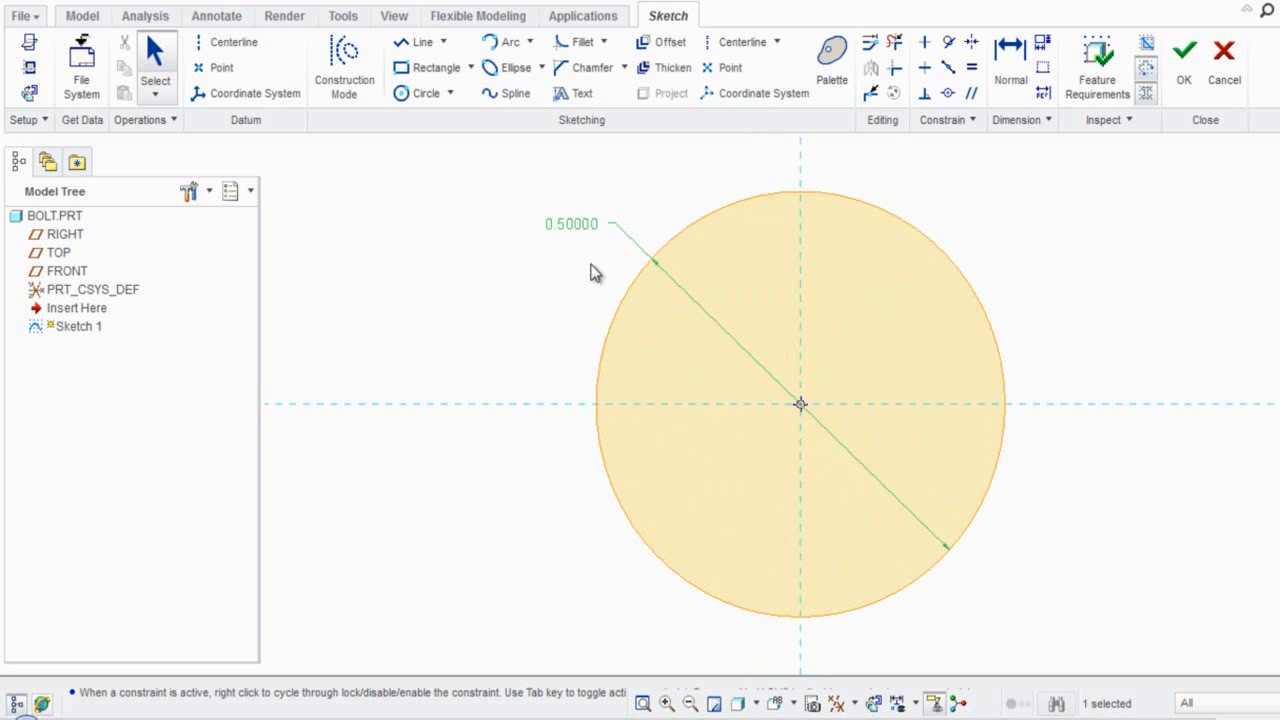
click(600, 261)
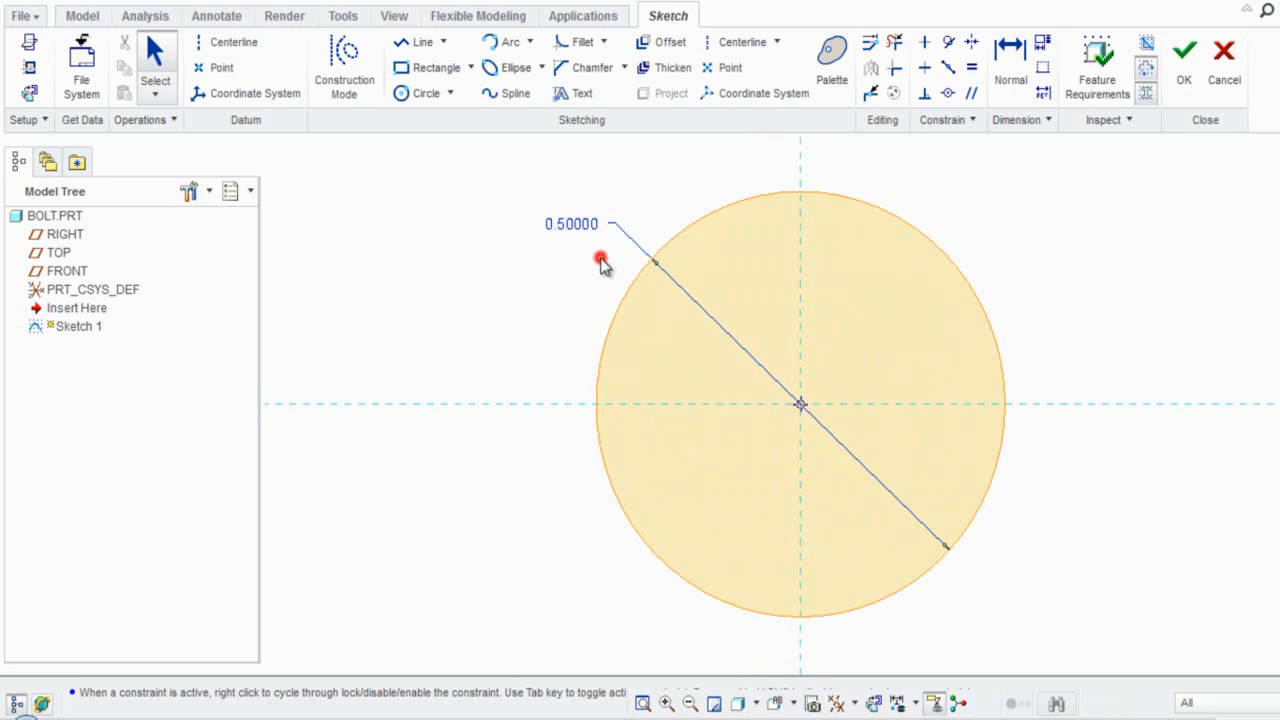
click(1126, 250)
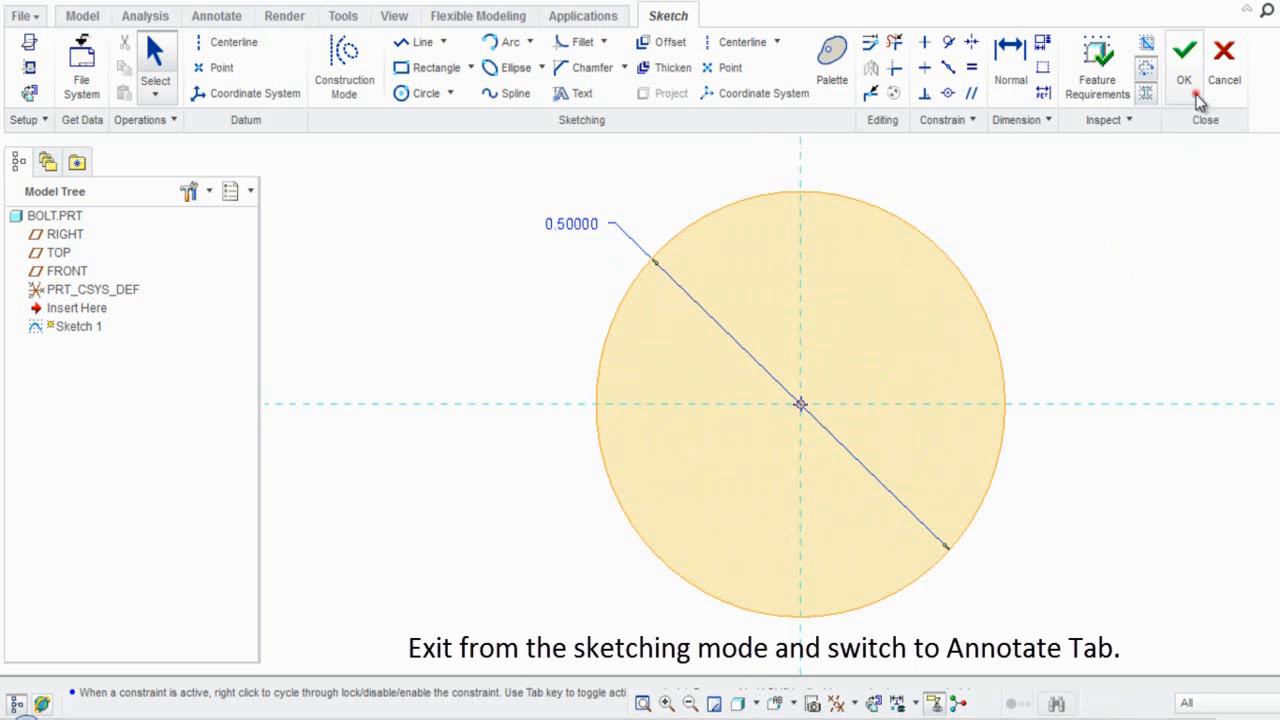
click(1192, 86)
click(1118, 284)
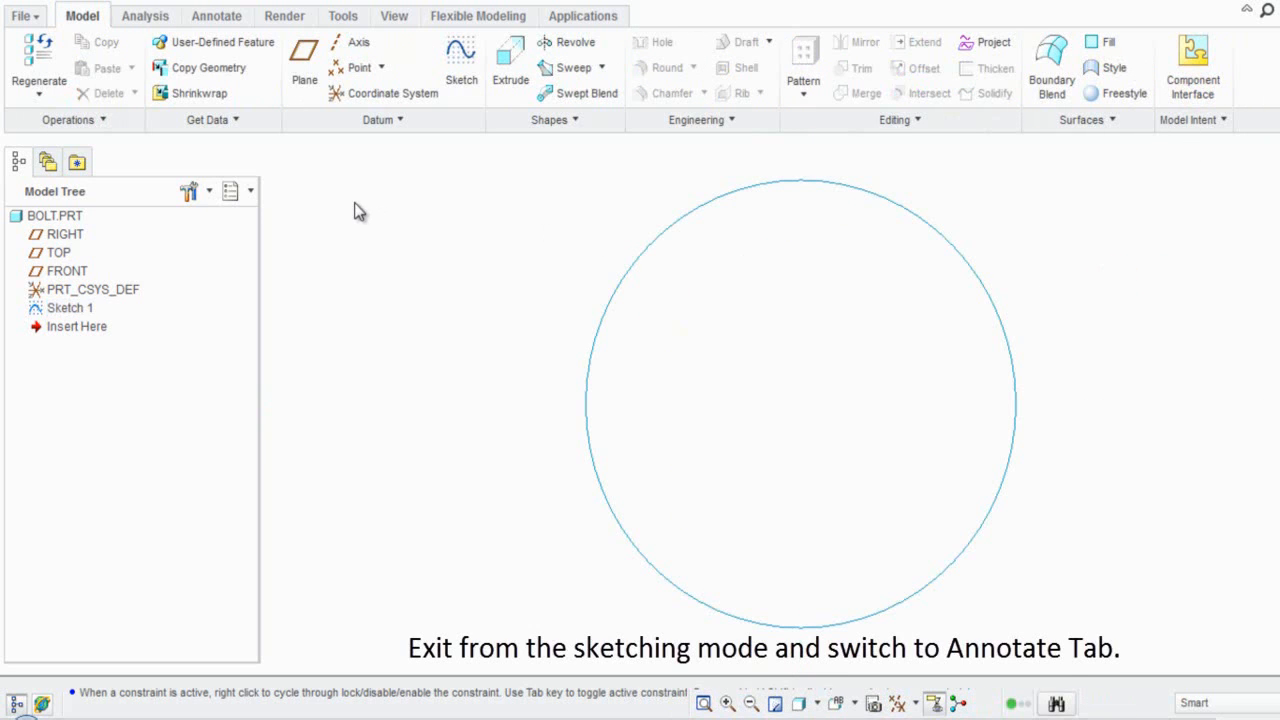
Show the diameter dimension of Sketch 1 as a model annotation using Show Annotations.
click(218, 17)
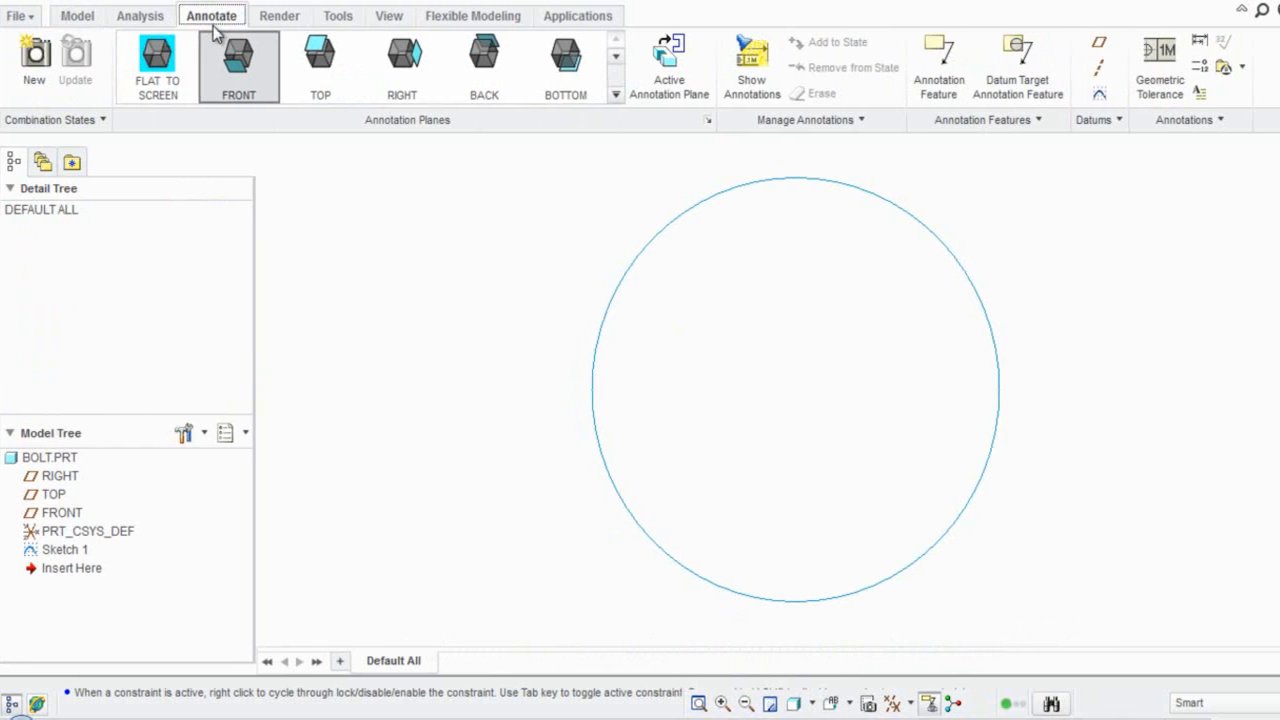
click(439, 240)
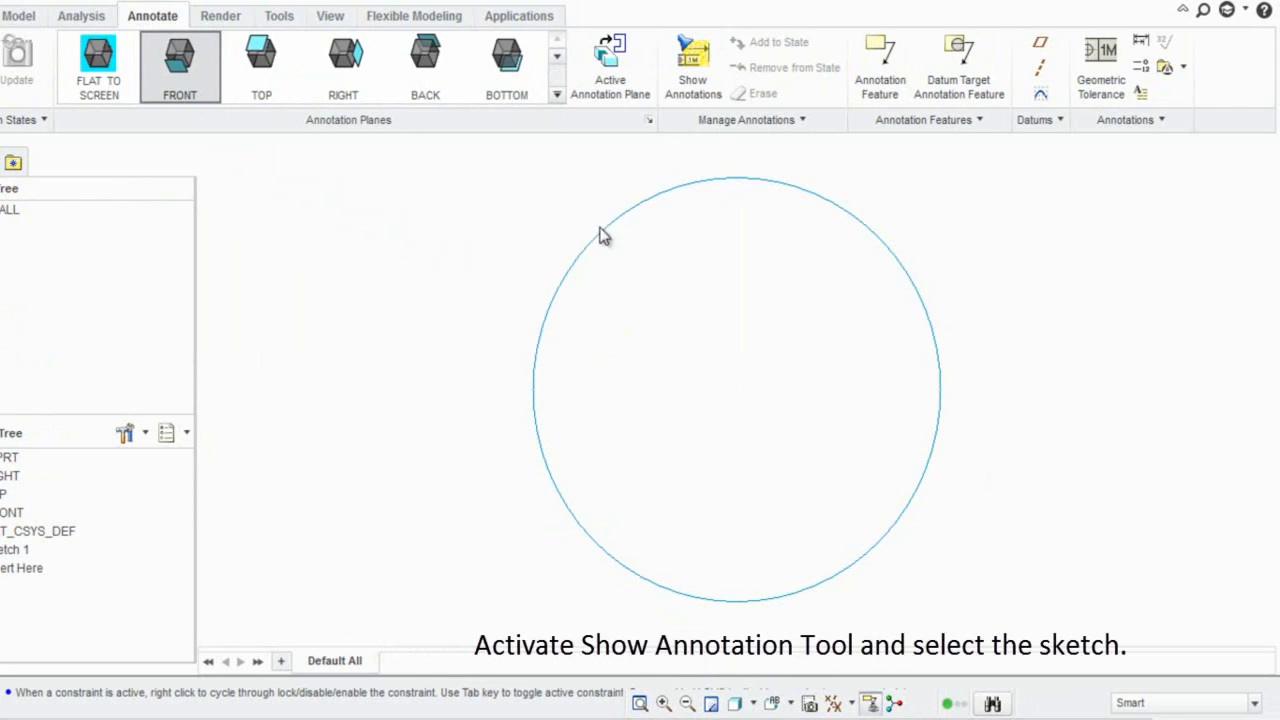
click(697, 90)
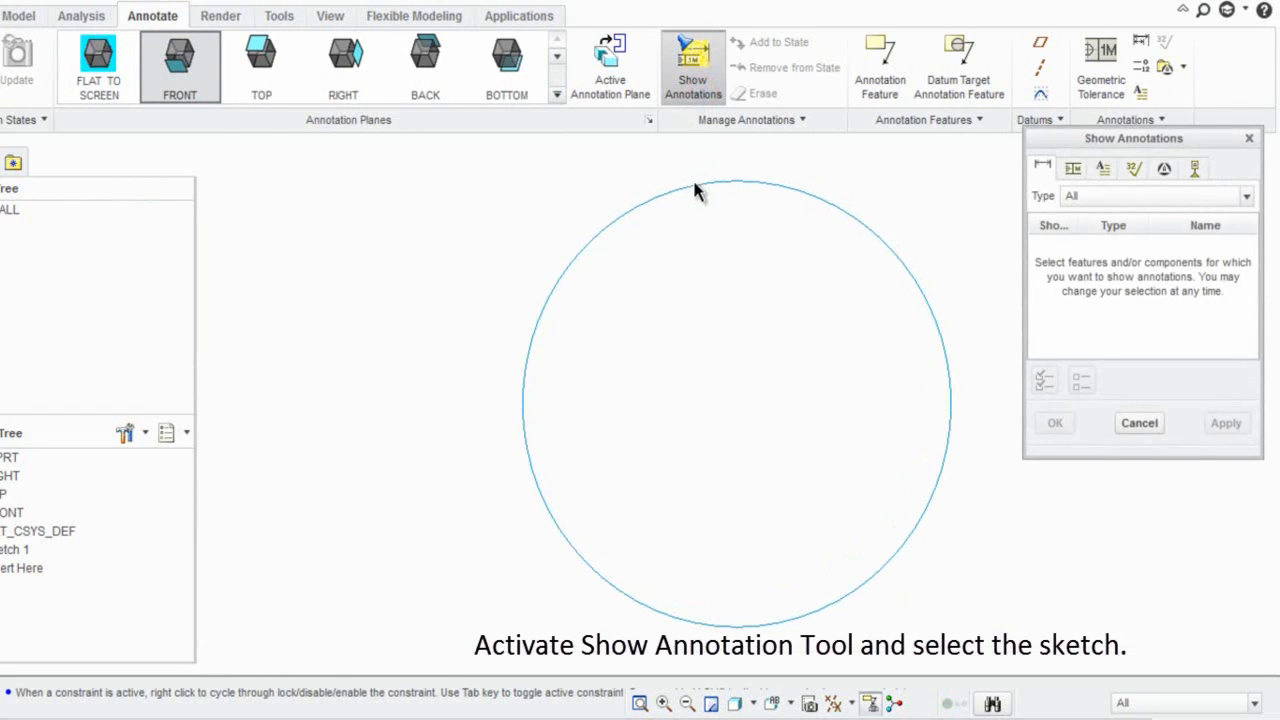
click(697, 194)
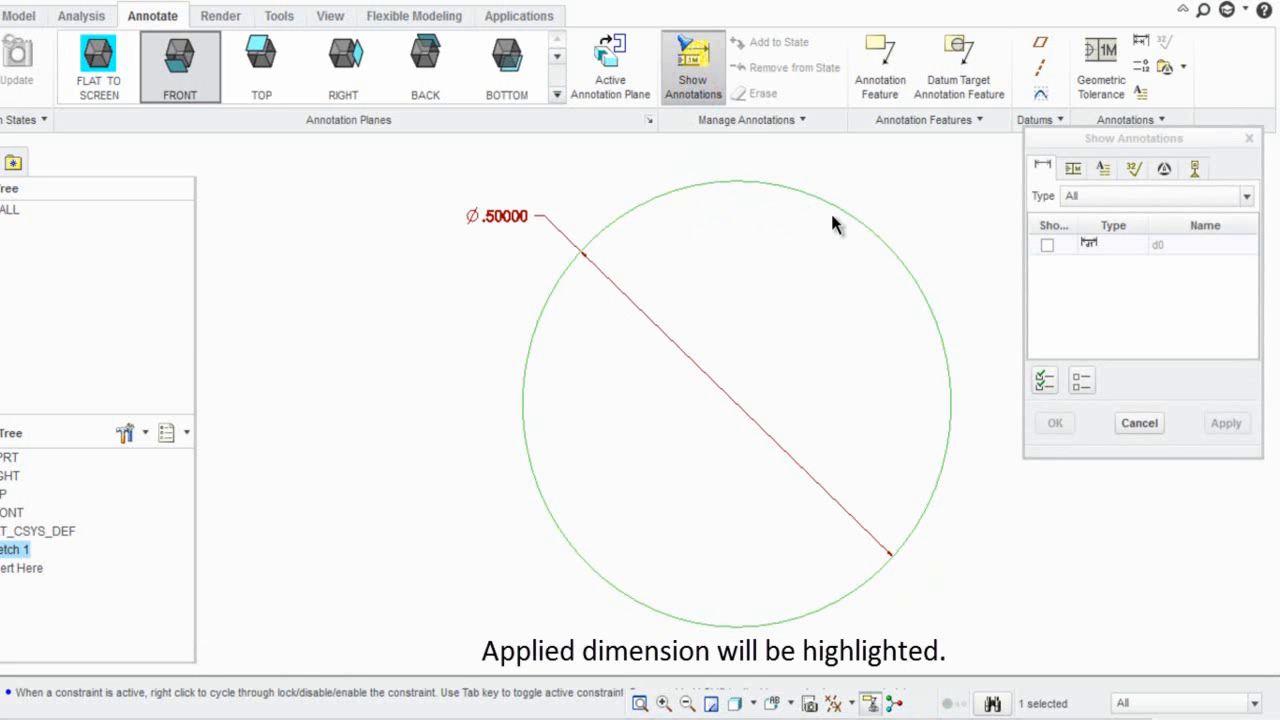
click(1047, 246)
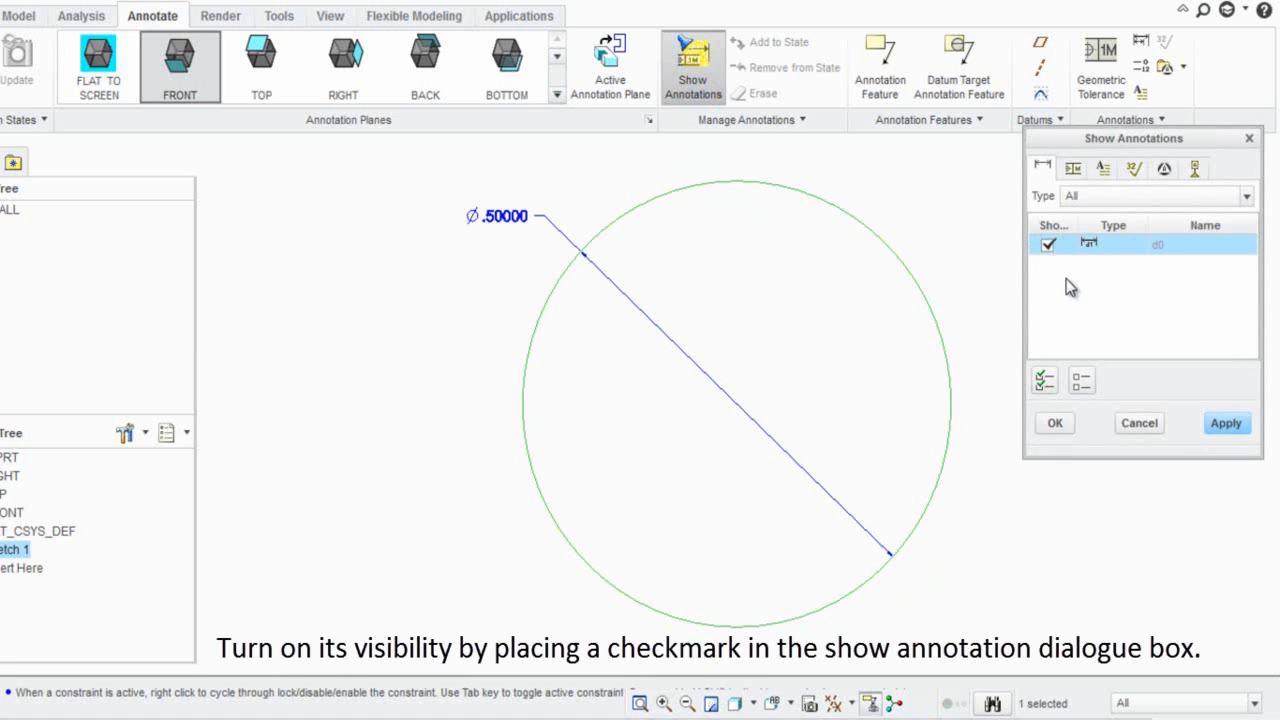
click(1230, 426)
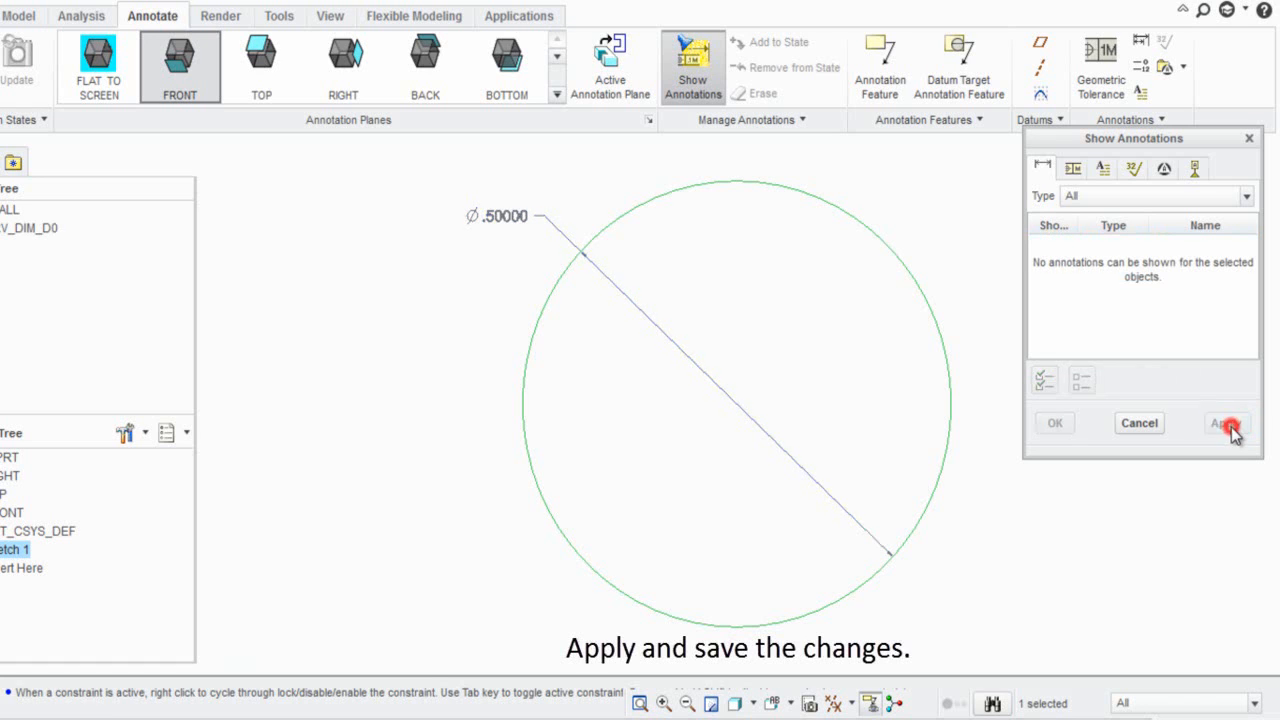
click(1139, 423)
click(1114, 433)
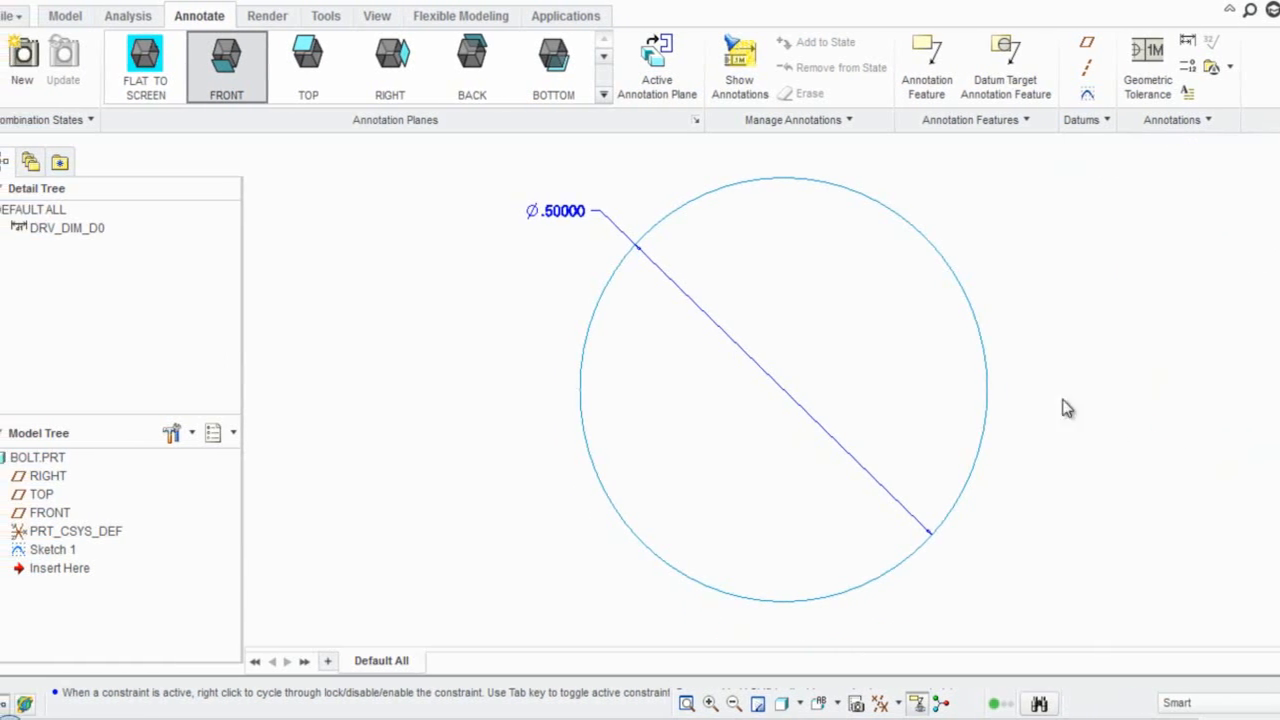
click(391, 301)
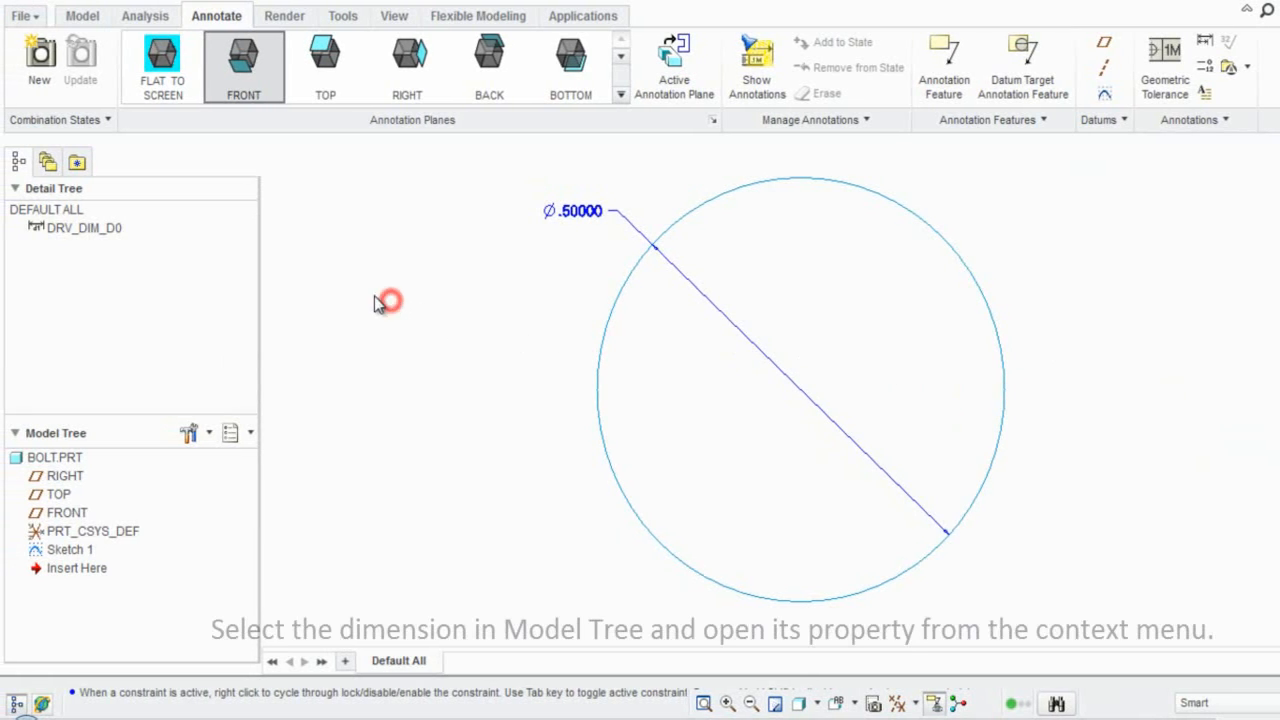
Rename the circle's diameter dimension to D in its dimension properties.
right_click(118, 232)
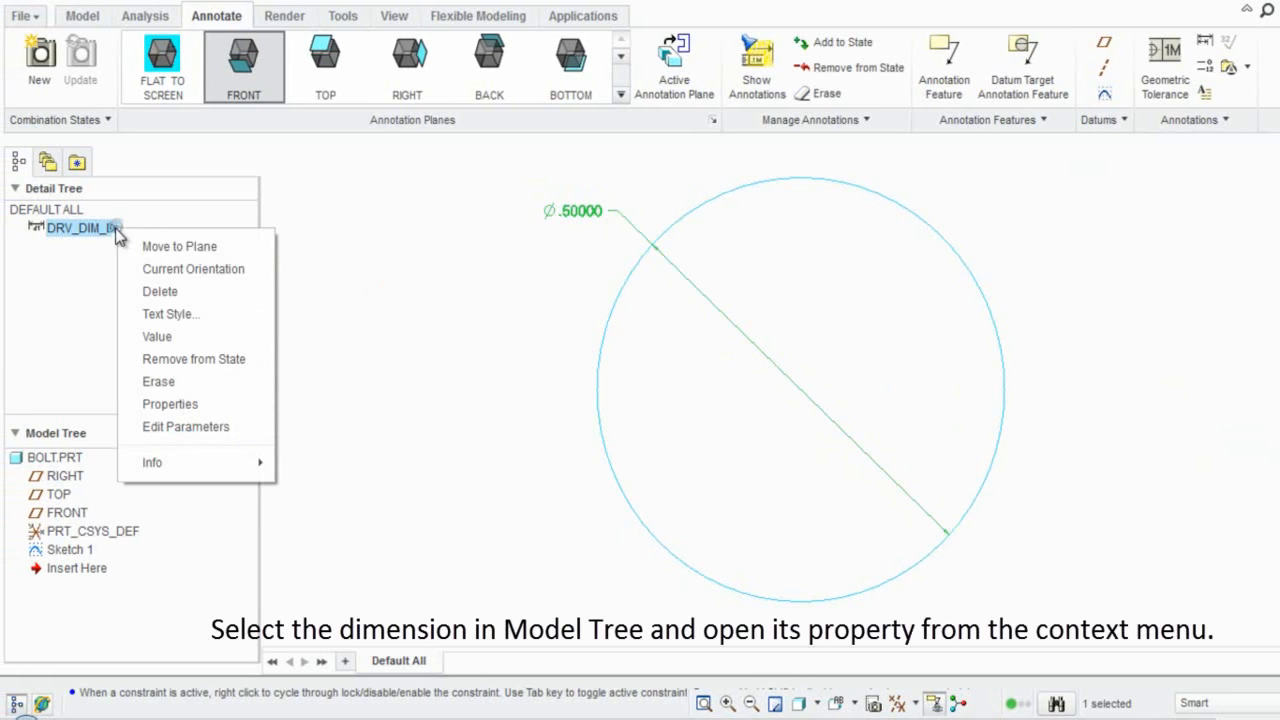
click(178, 404)
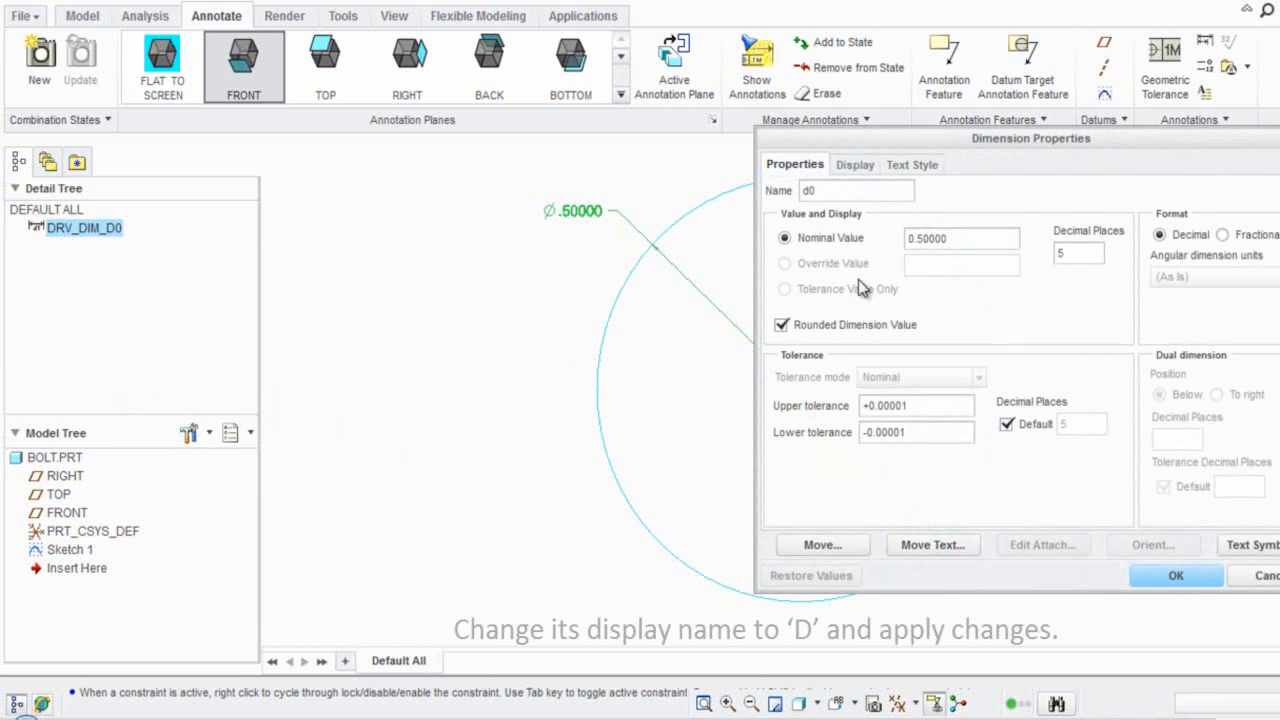
double_click(815, 191)
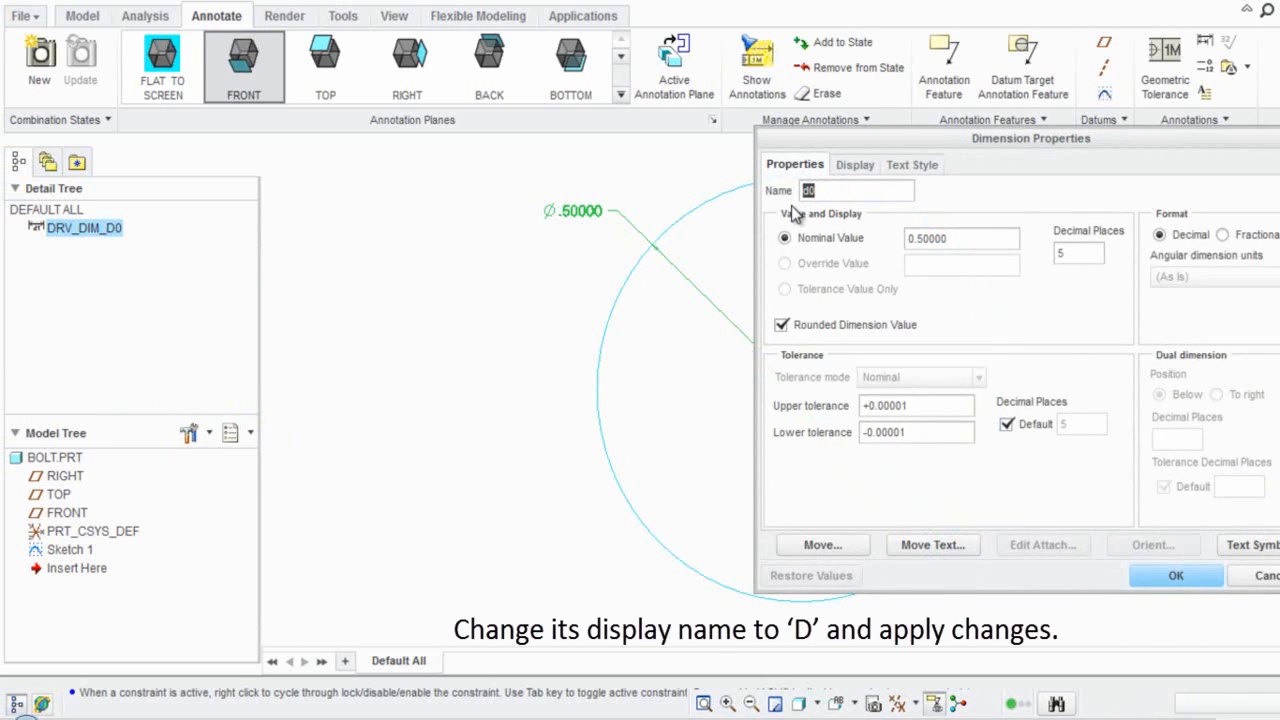
text(D)
click(985, 198)
click(1170, 578)
click(1166, 582)
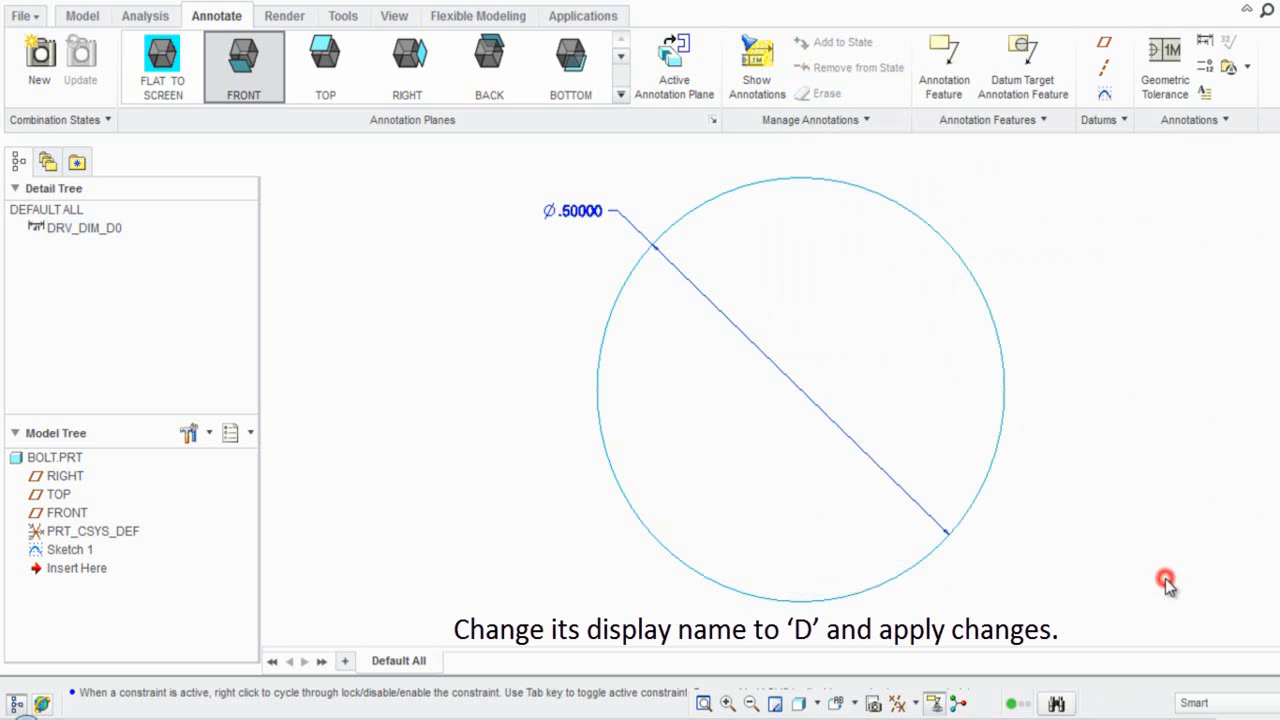
click(1166, 581)
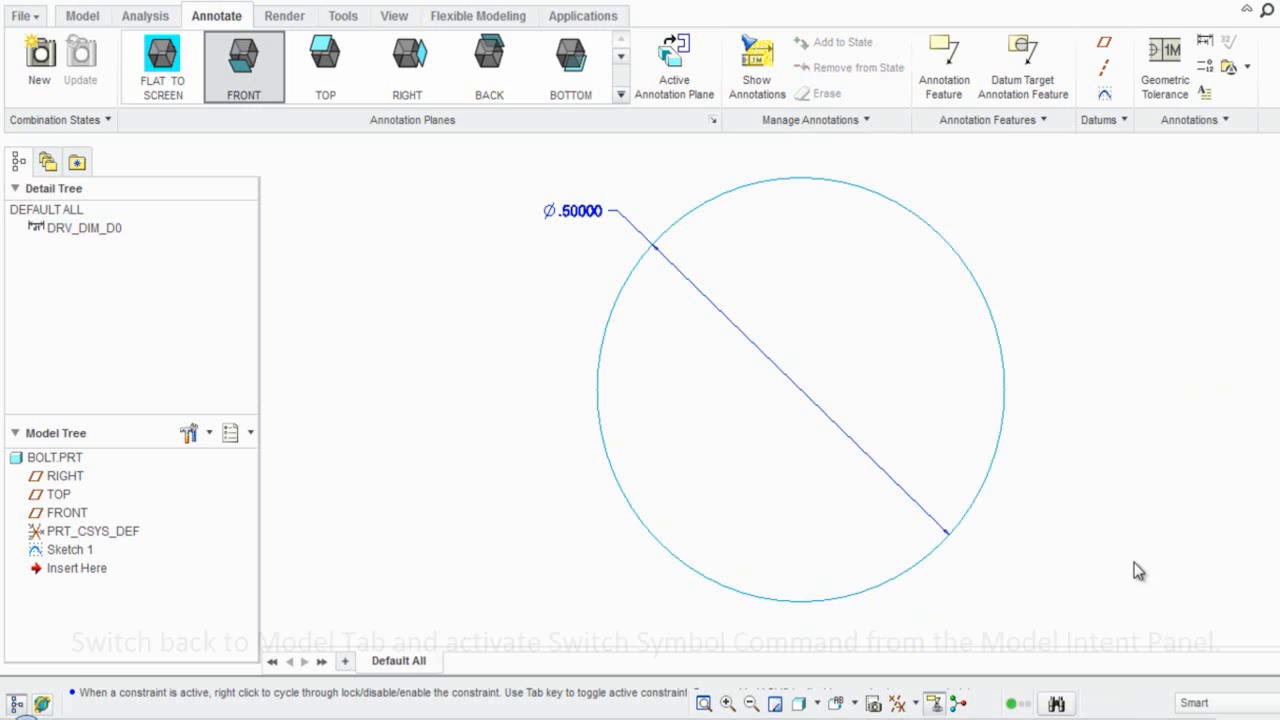
Switch the model's dimension display from numeric values to symbols with Switch Symbols.
click(82, 16)
click(325, 191)
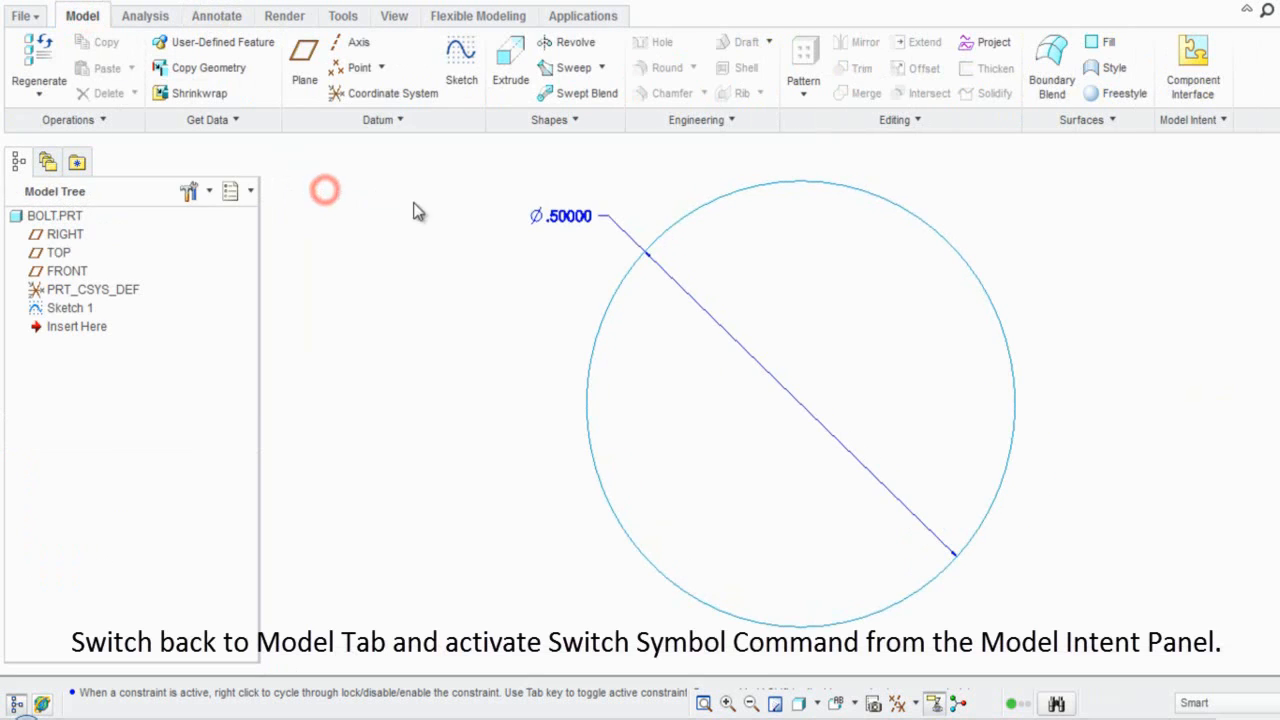
click(1225, 120)
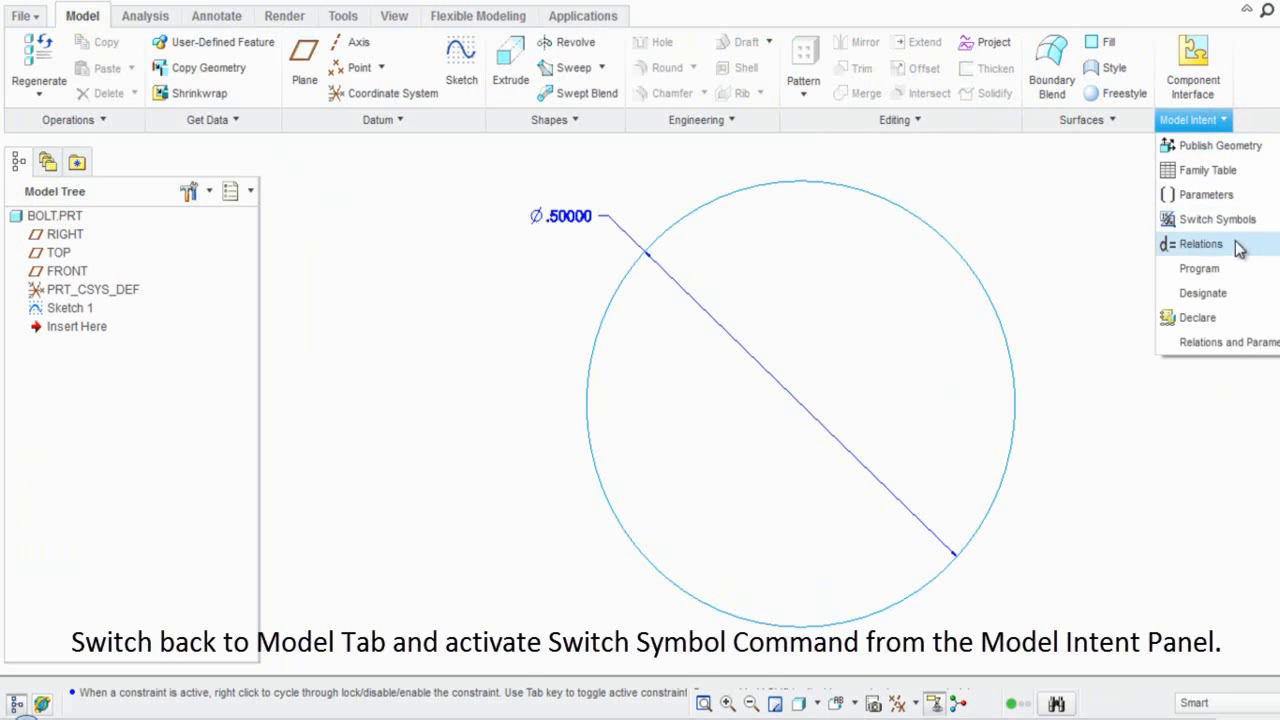
click(1217, 219)
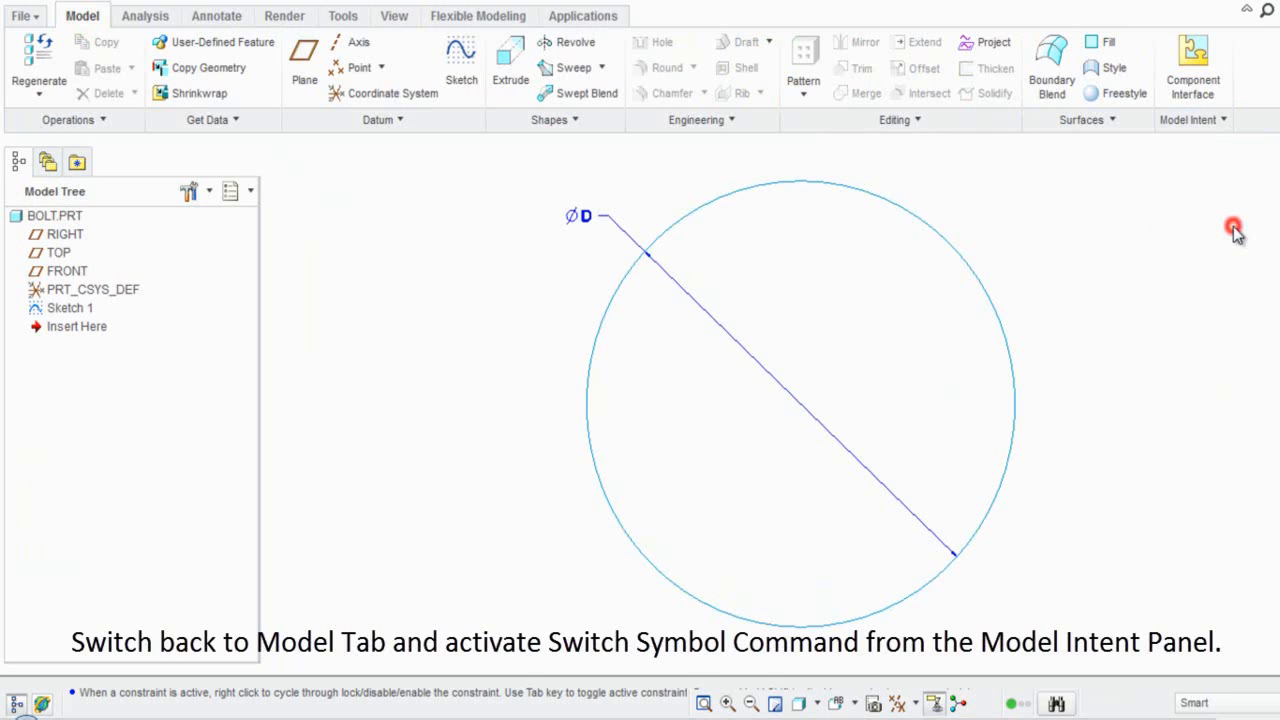
Reopen the definition of Sketch 1 and convert its circle into construction geometry.
click(1148, 274)
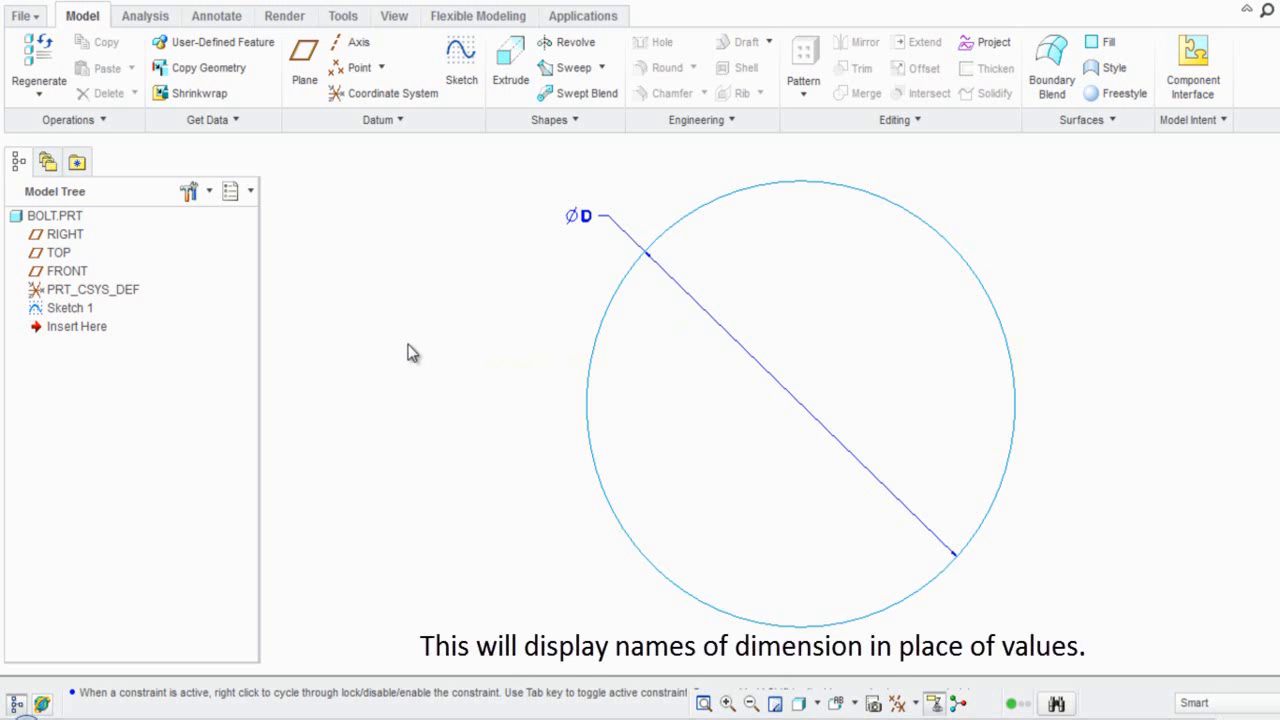
right_click(86, 314)
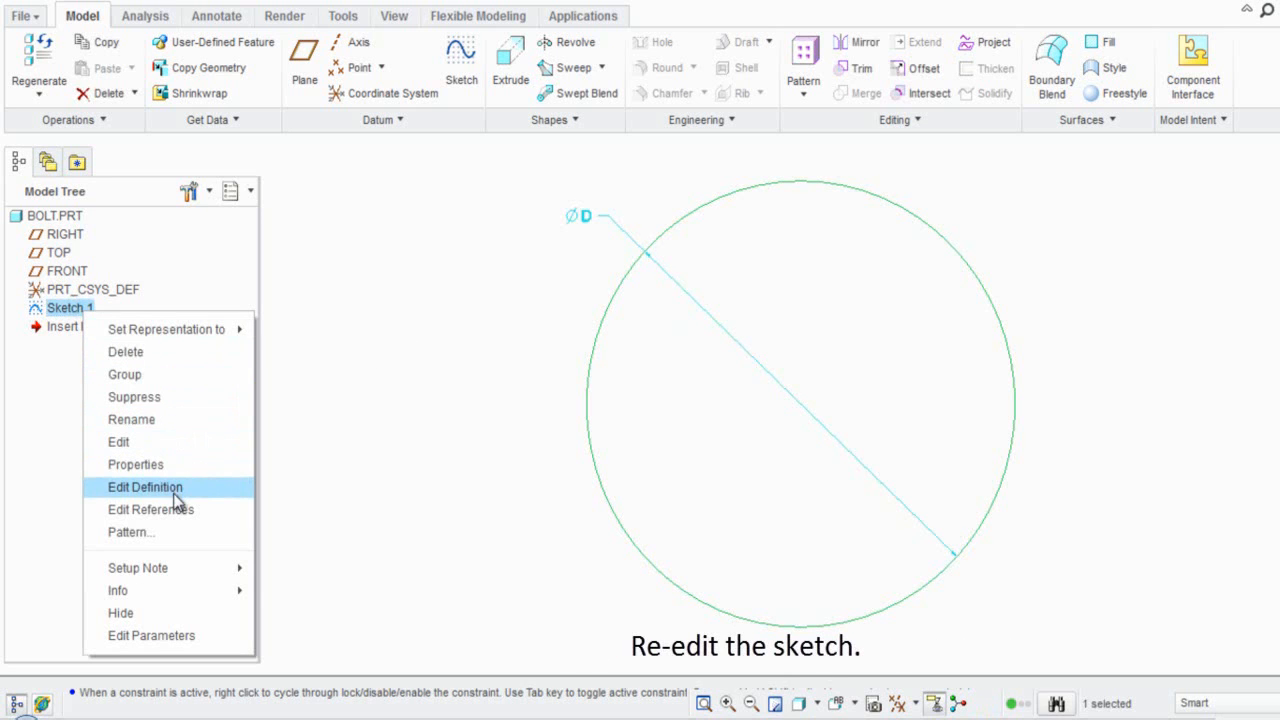
click(218, 502)
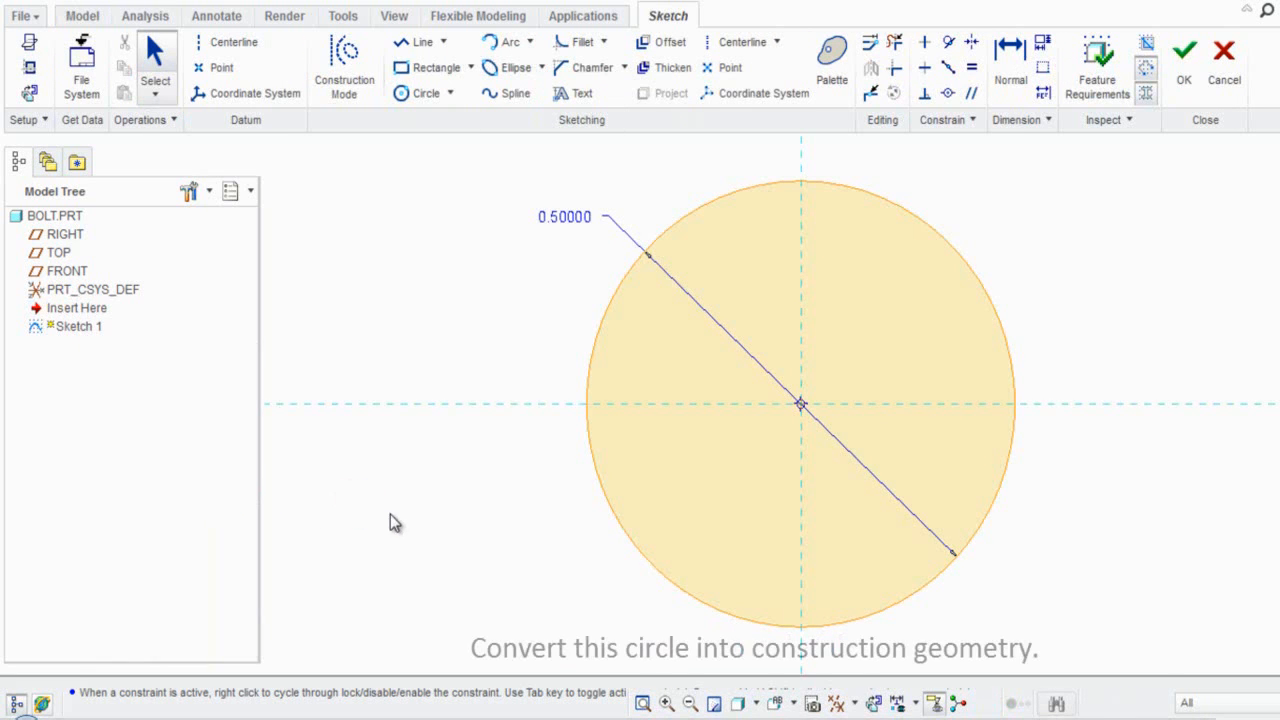
click(588, 443)
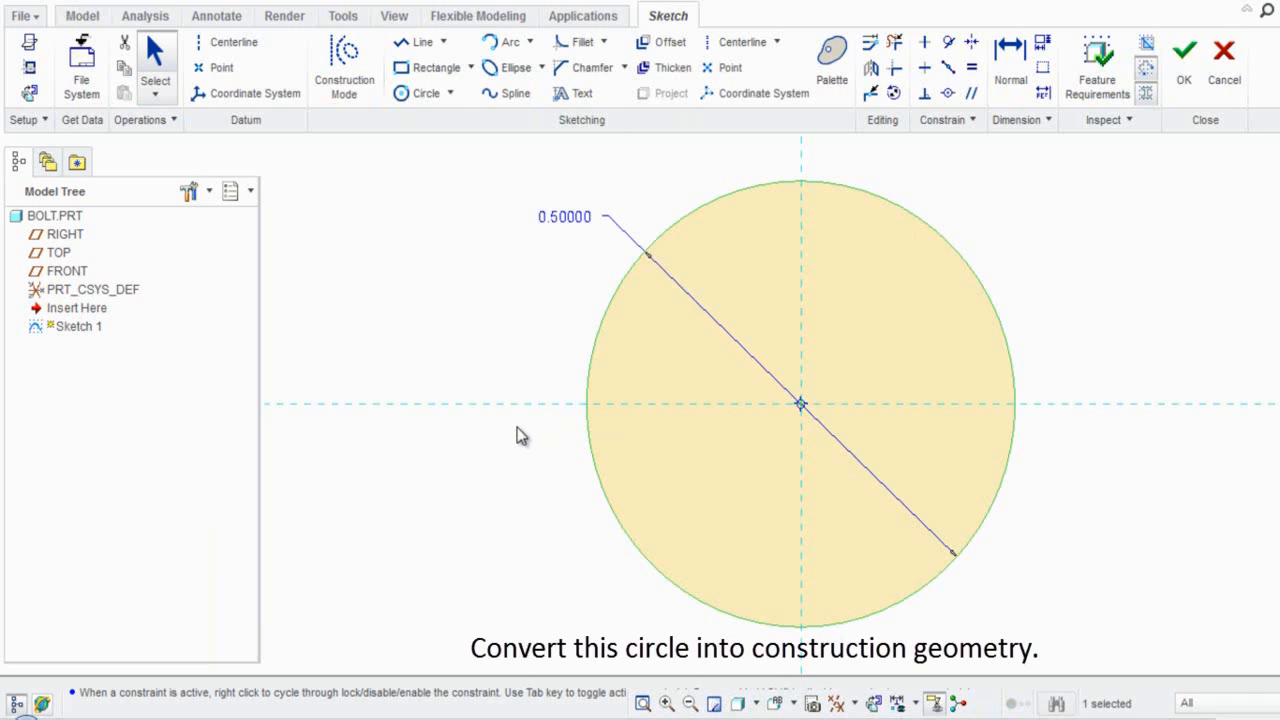
click(175, 121)
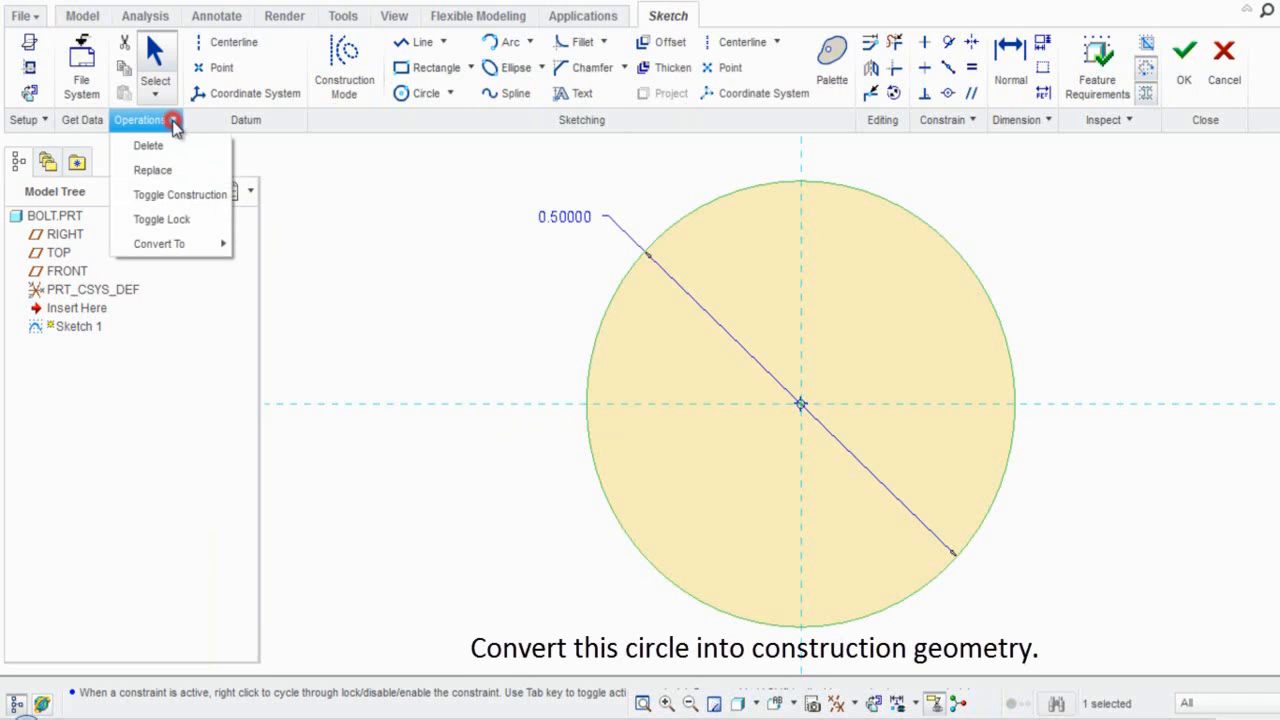
click(193, 197)
click(395, 344)
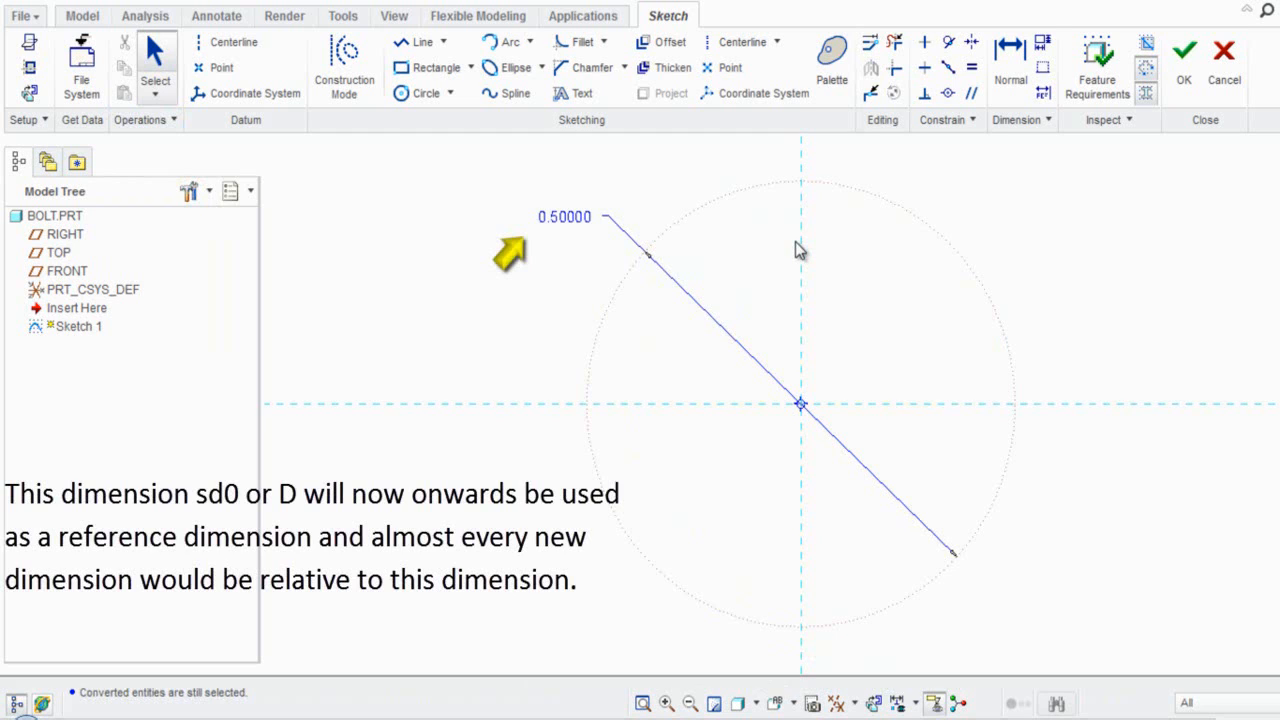
Insert a 6-Sided Hexagon from the Sketcher Palette inside the circle at its default size, and close the palette.
click(834, 94)
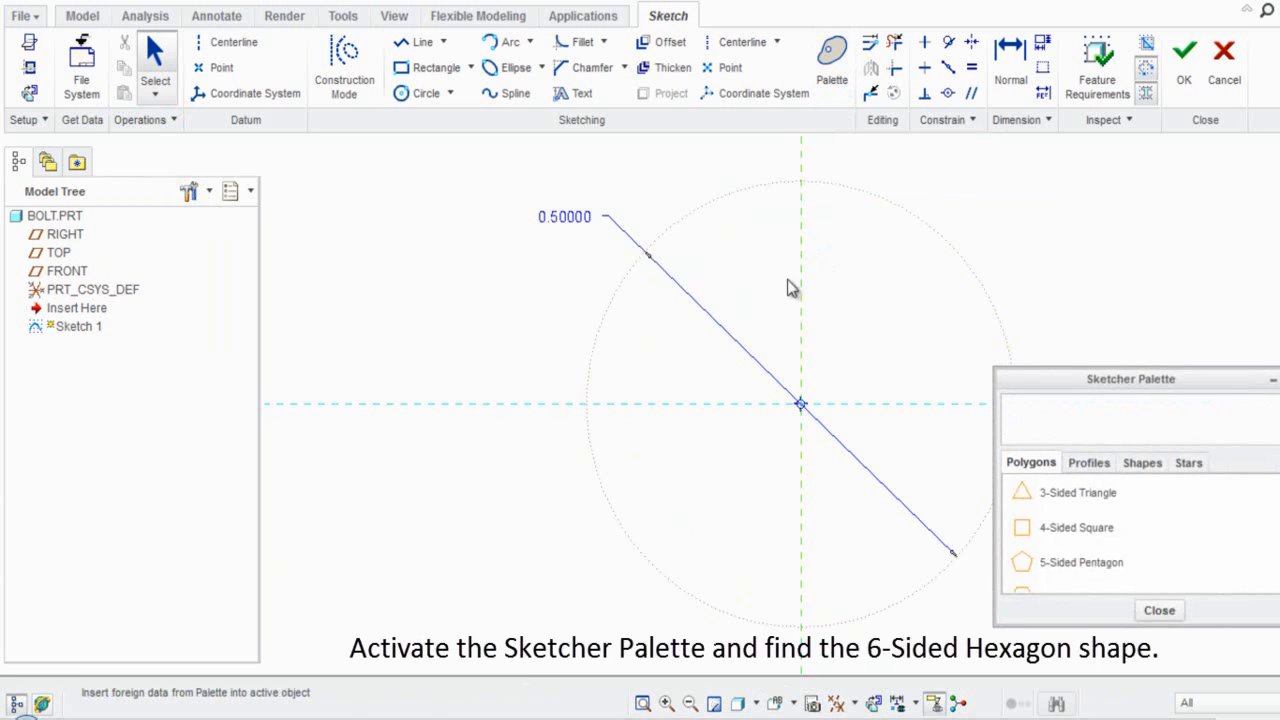
scroll(618, 352, down, 2)
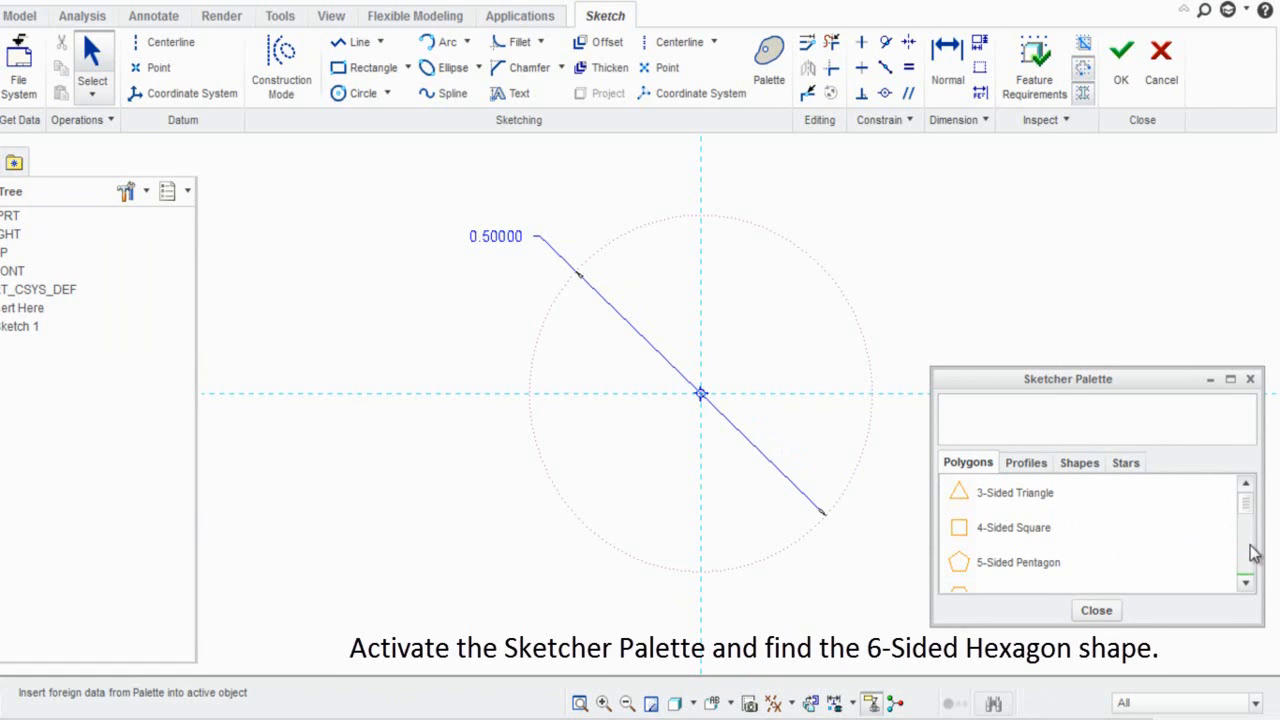
click(1246, 584)
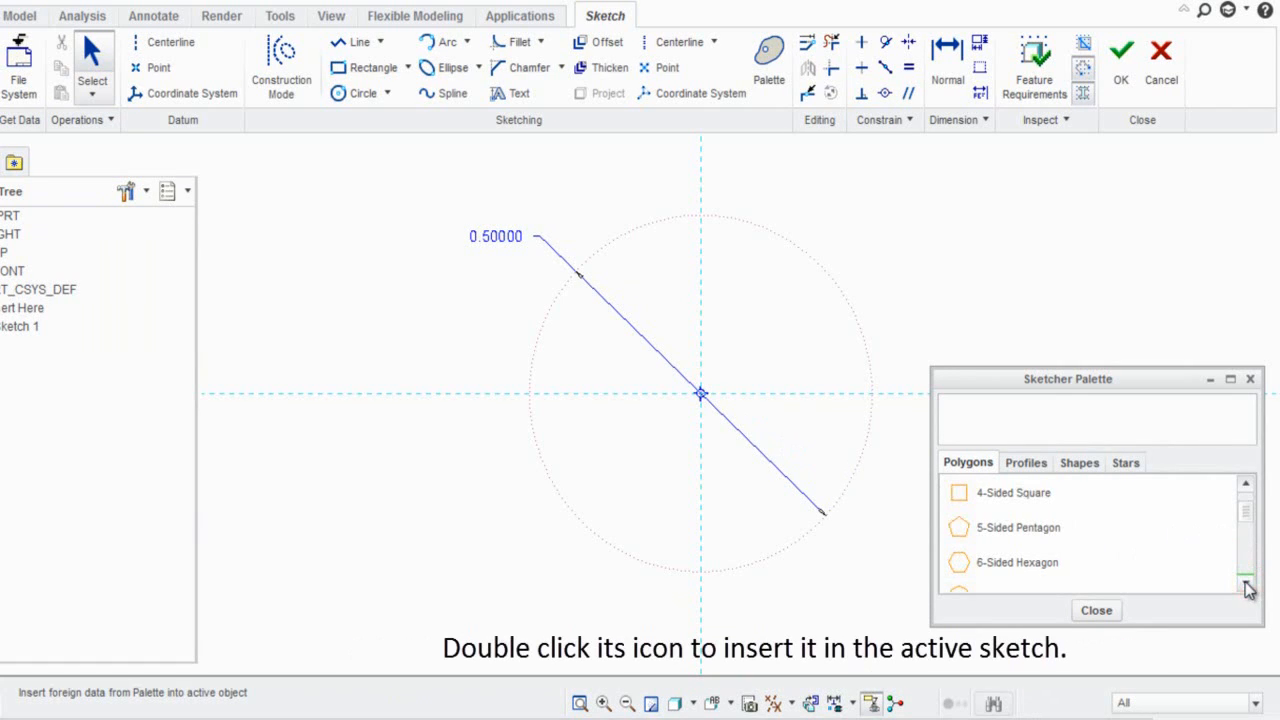
click(1055, 563)
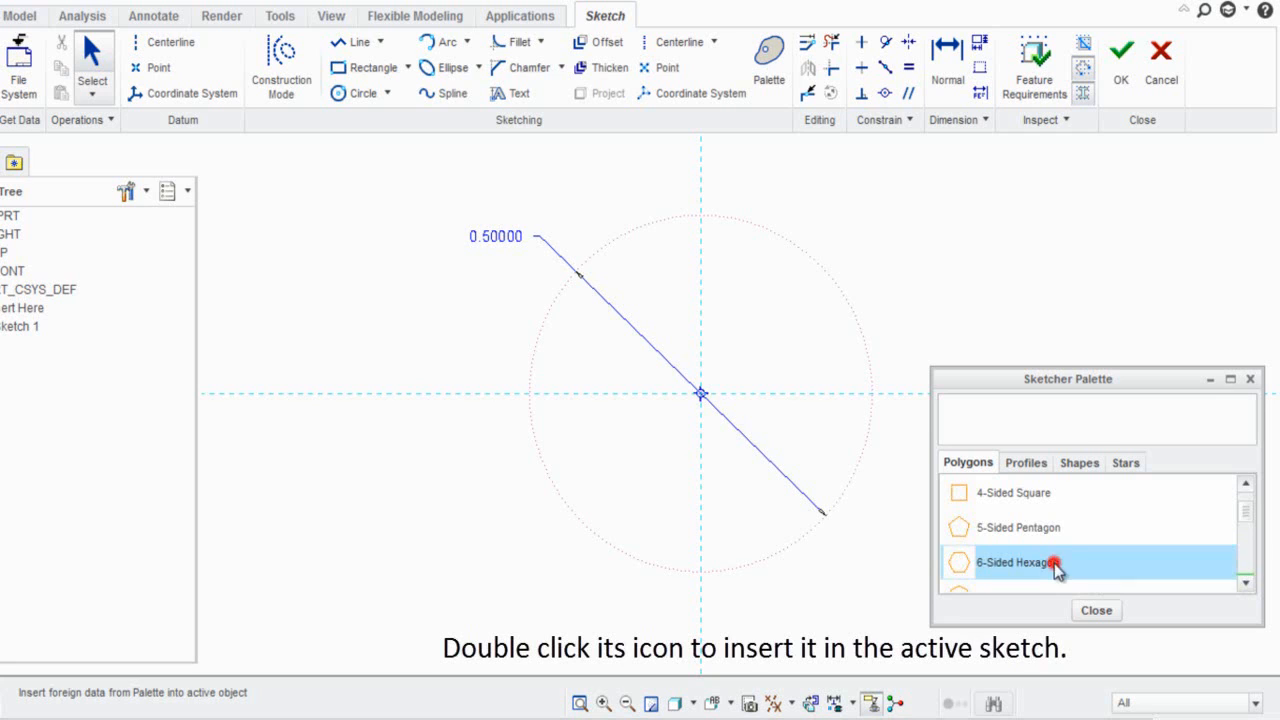
double_click(1053, 563)
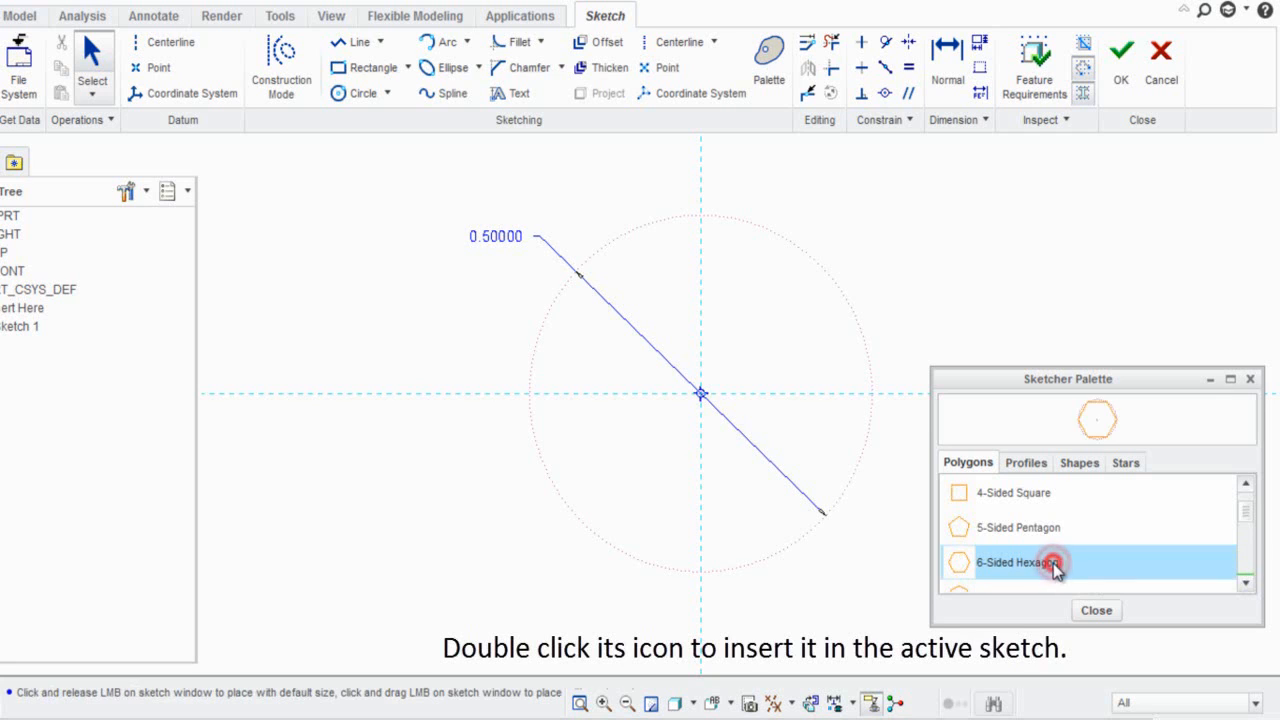
click(767, 345)
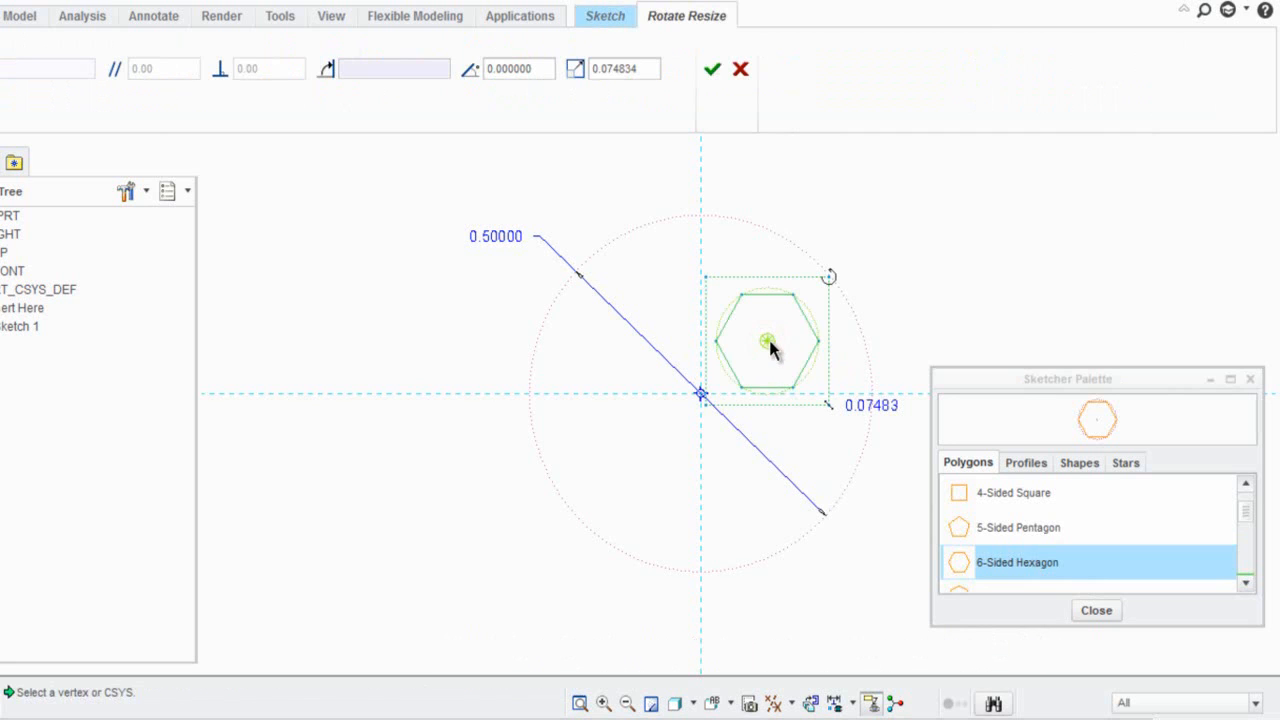
scroll(770, 340, up, 2)
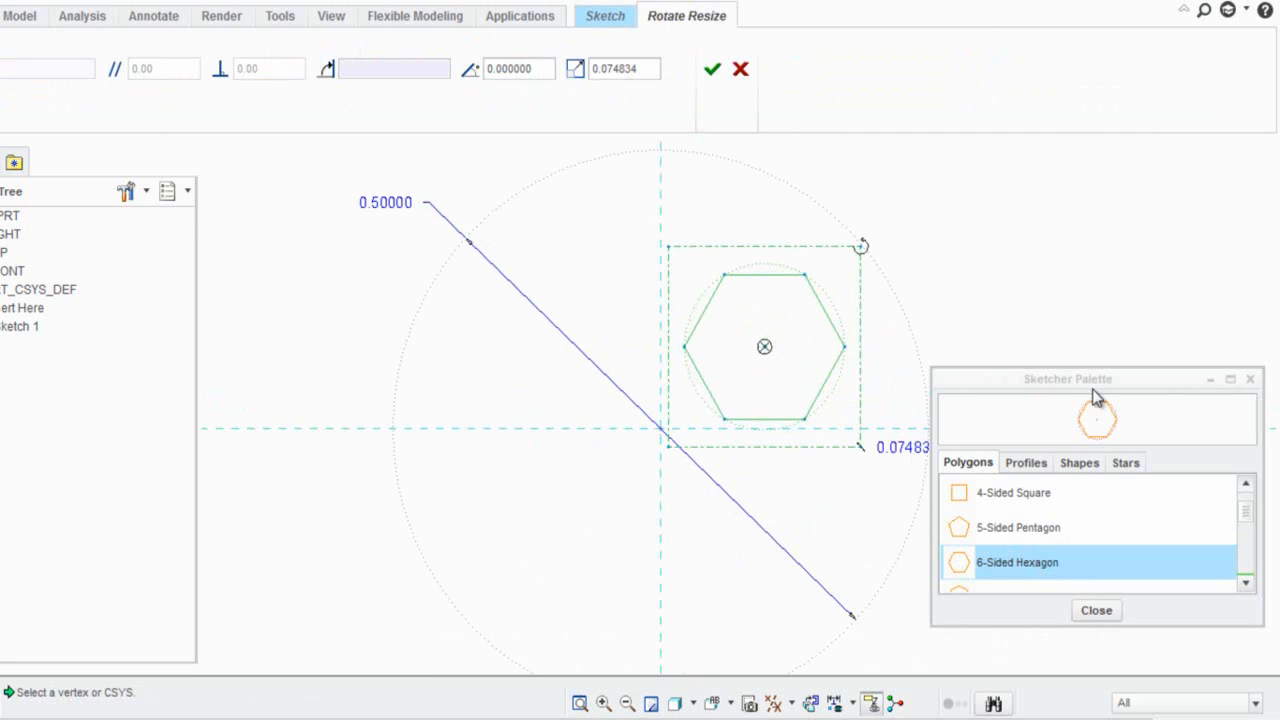
click(1100, 610)
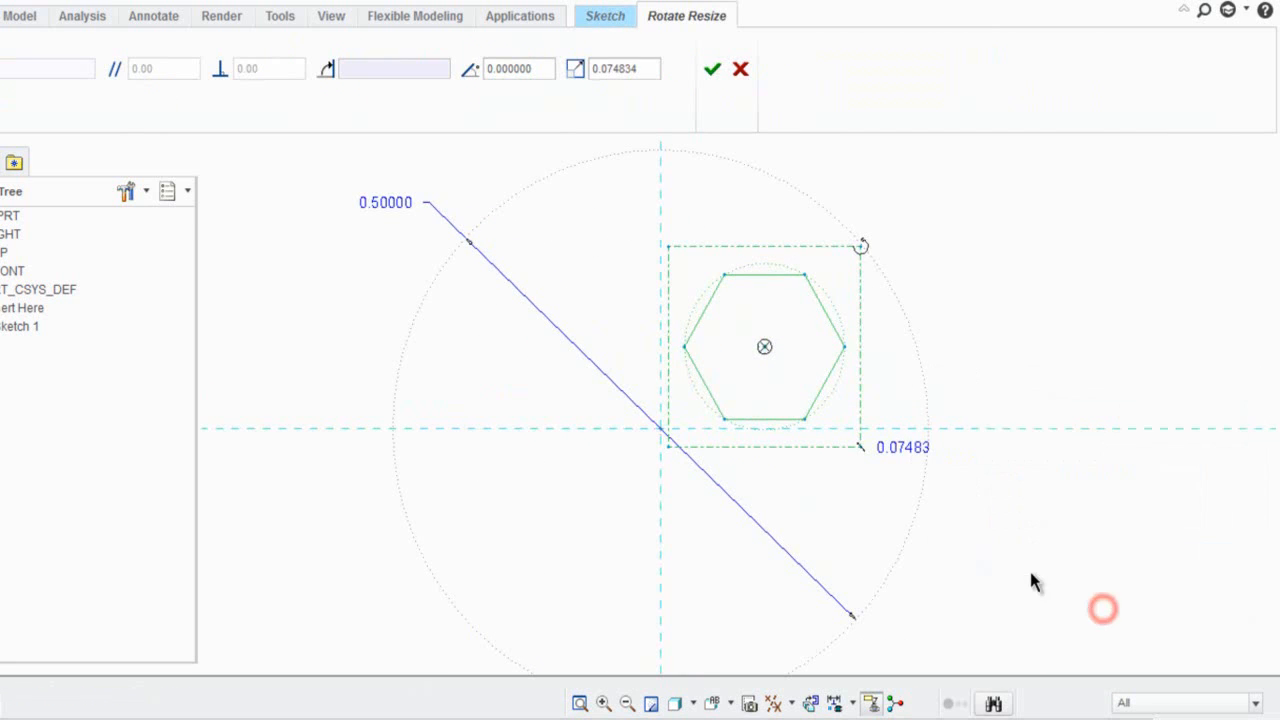
scroll(683, 402, up, 1)
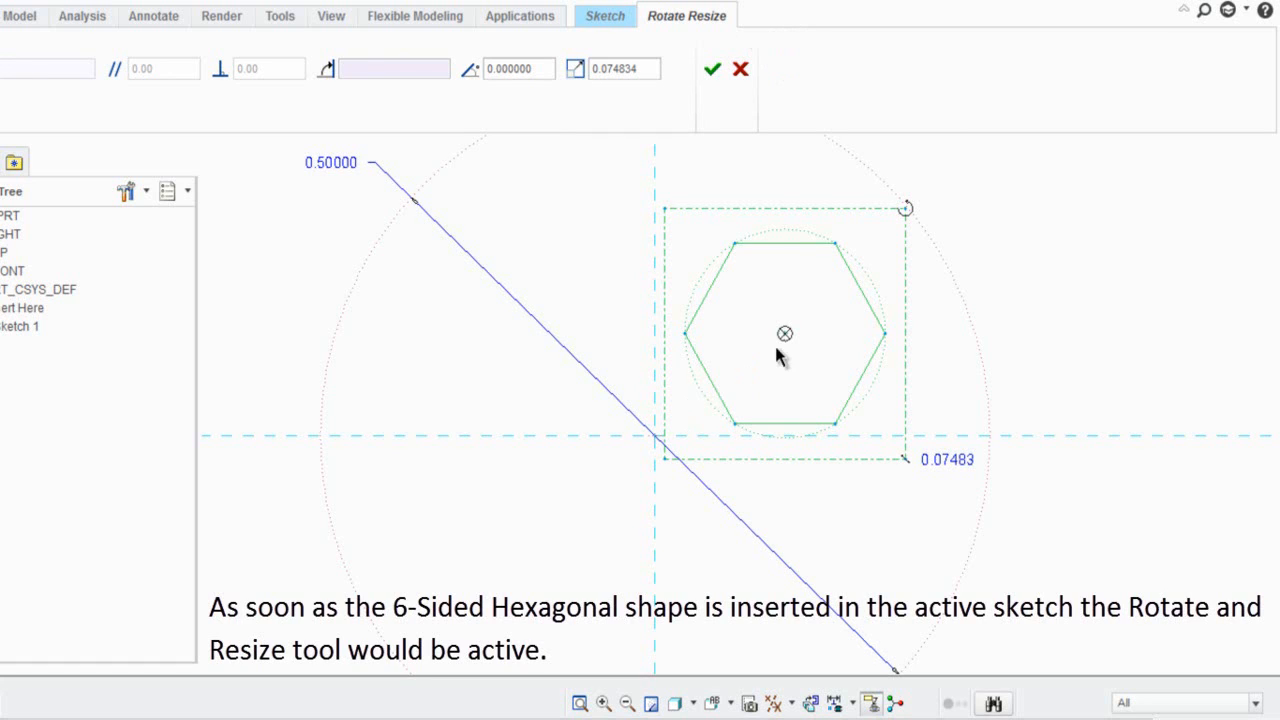
Move the hexagon's center onto the circle's center, rotate it 90° anticlockwise, and accept the placement.
drag(785, 338, 655, 436)
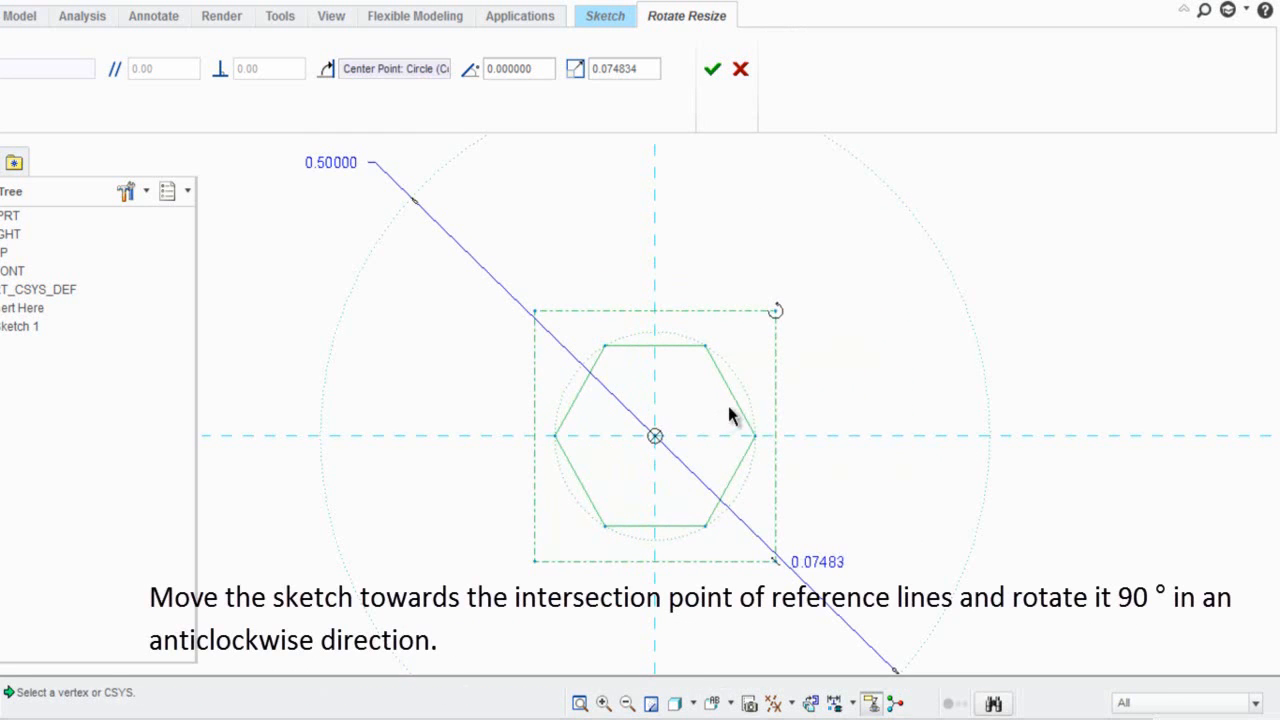
scroll(806, 370, down, 3)
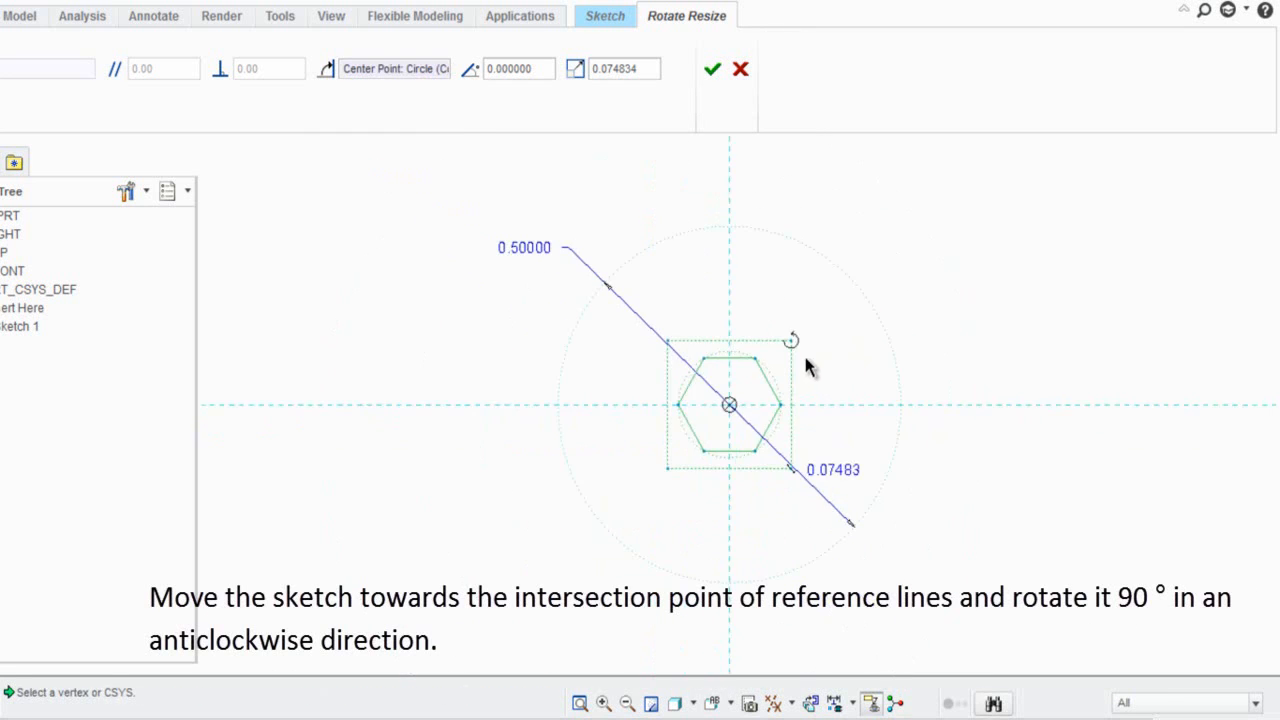
drag(792, 347, 677, 353)
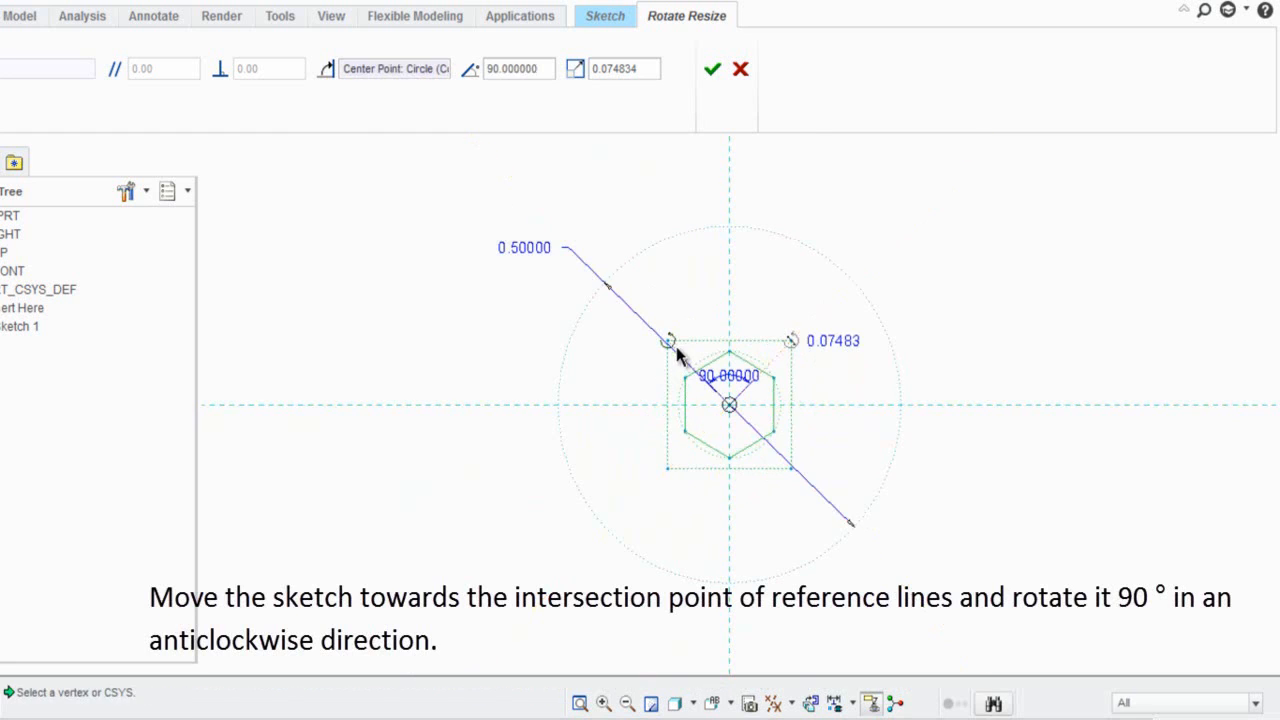
scroll(761, 400, up, 1)
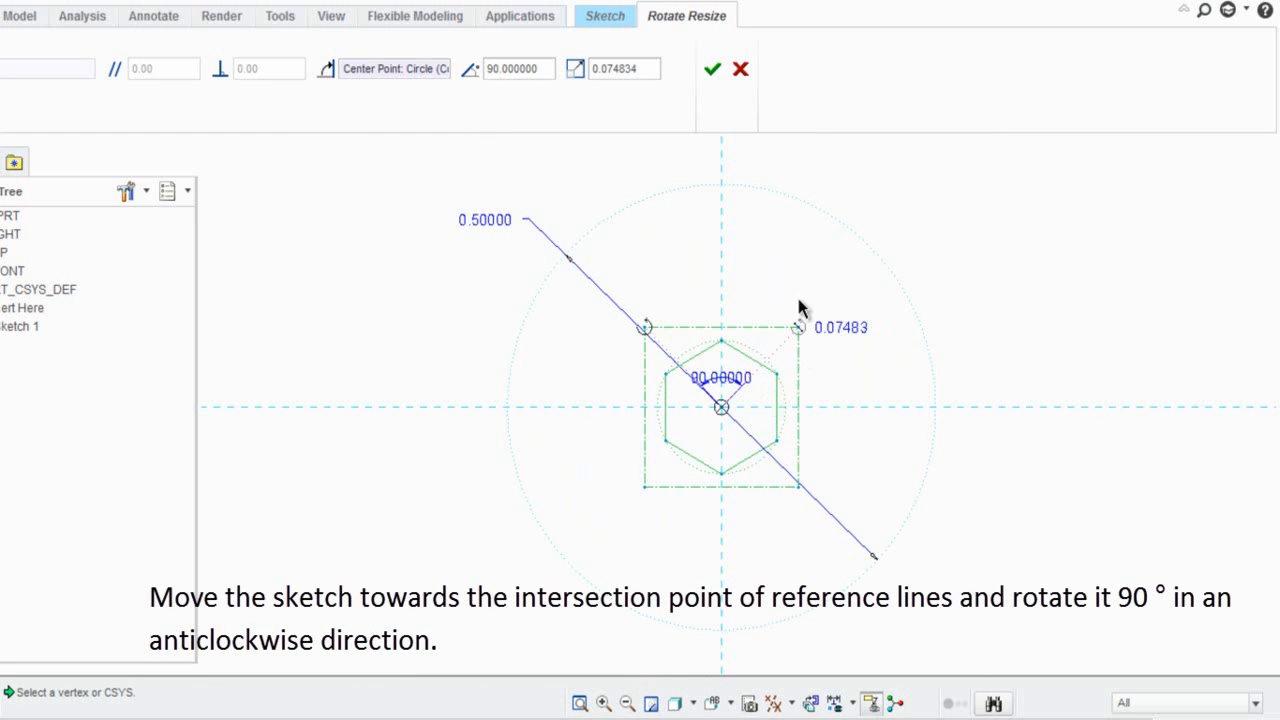
click(766, 176)
click(712, 69)
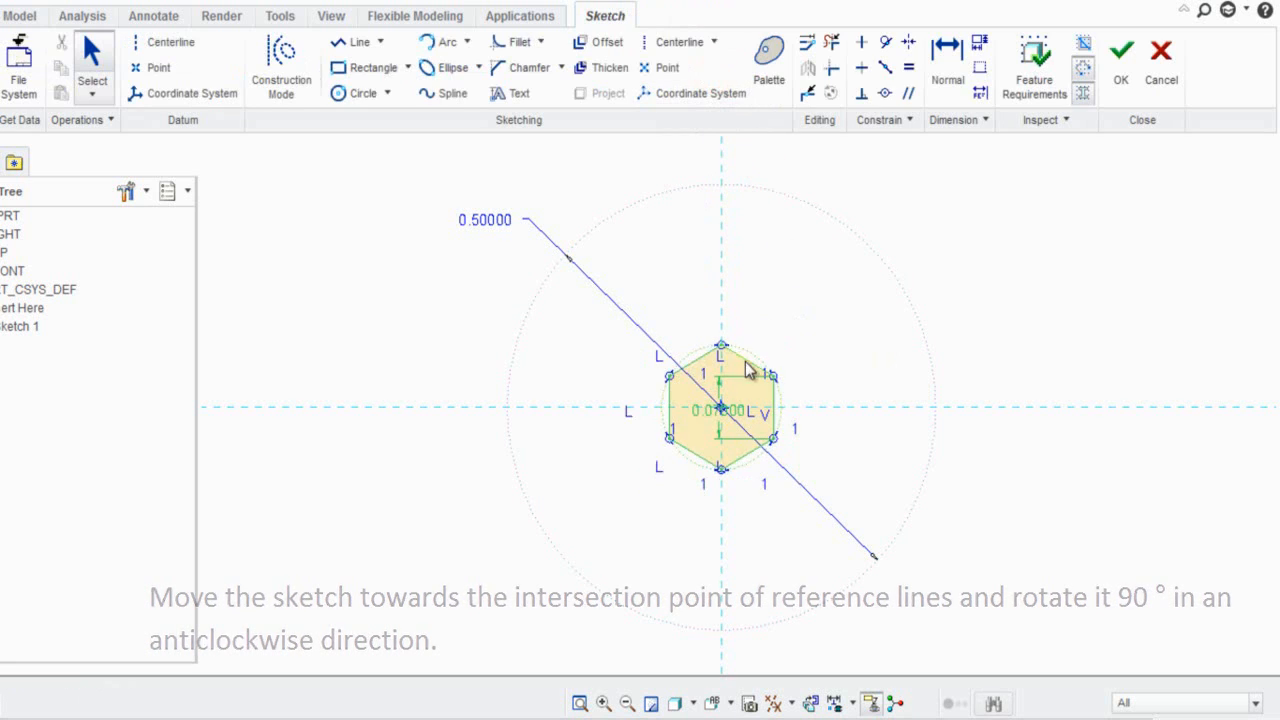
Dimension the distance between the hexagon's upper-left and lower-right sides, deleting the conflicting dimension sd1.
scroll(762, 428, down, 1)
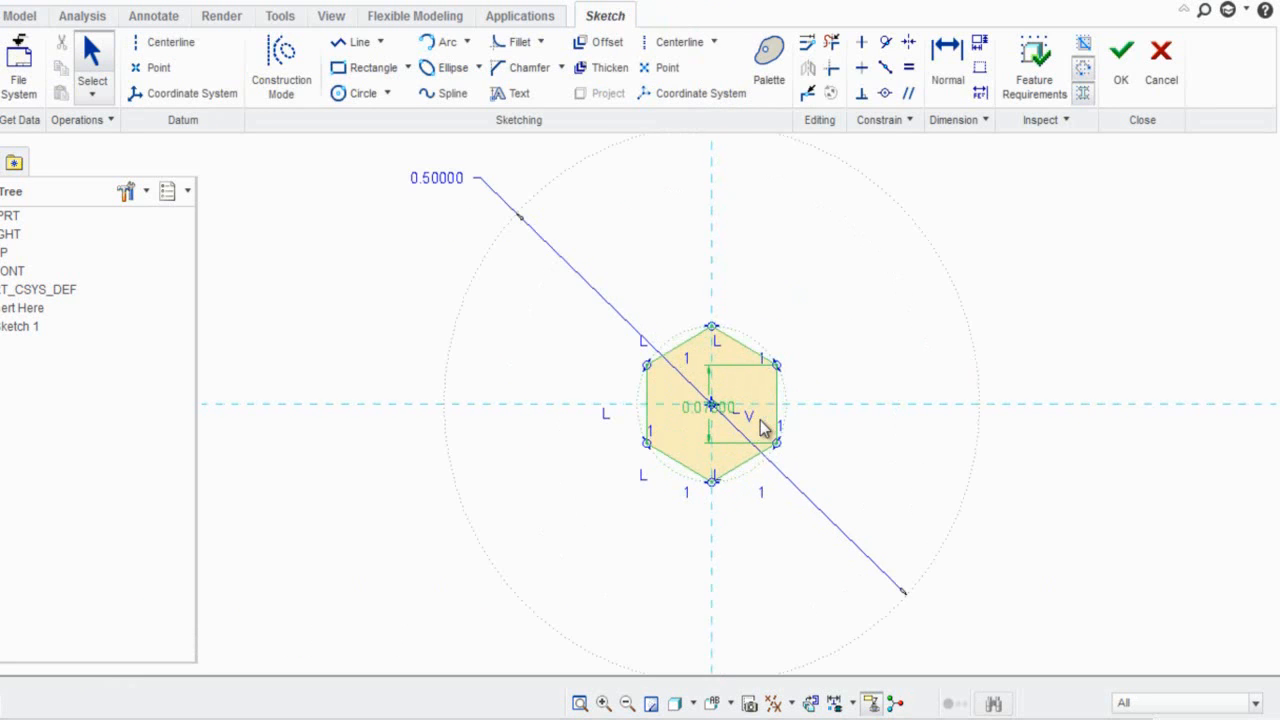
scroll(762, 428, down, 1)
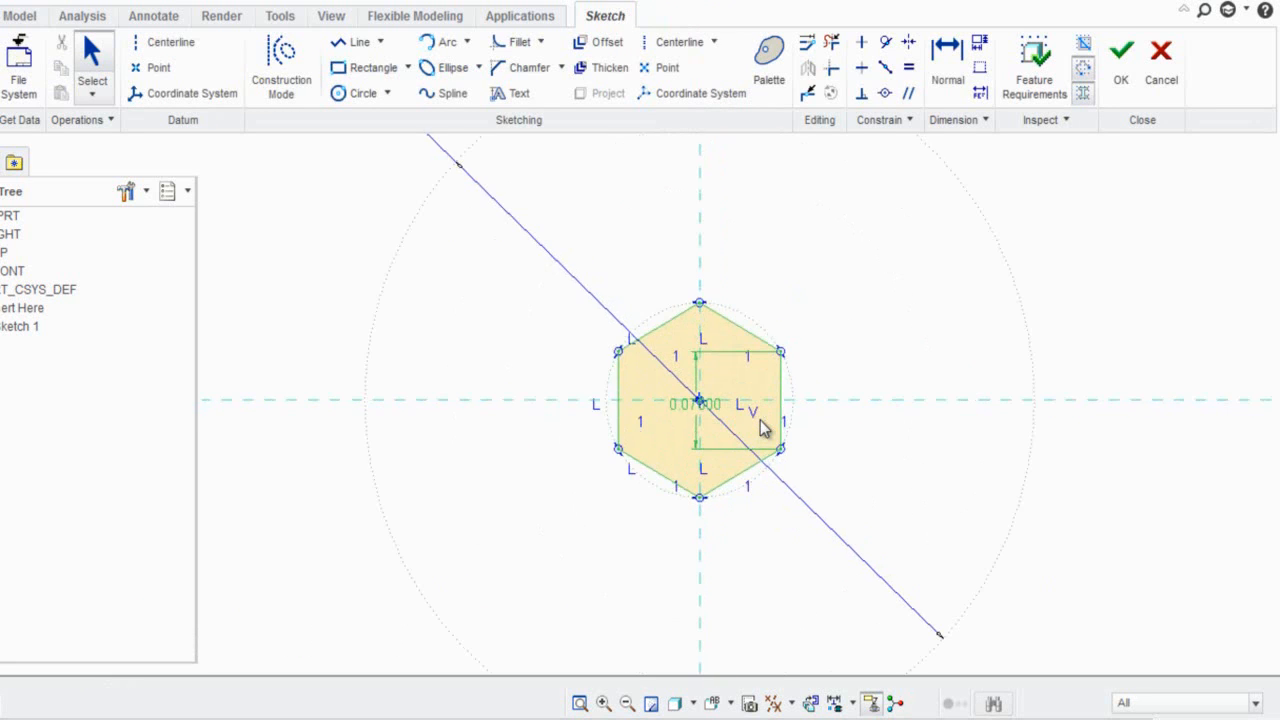
scroll(762, 428, up, 1)
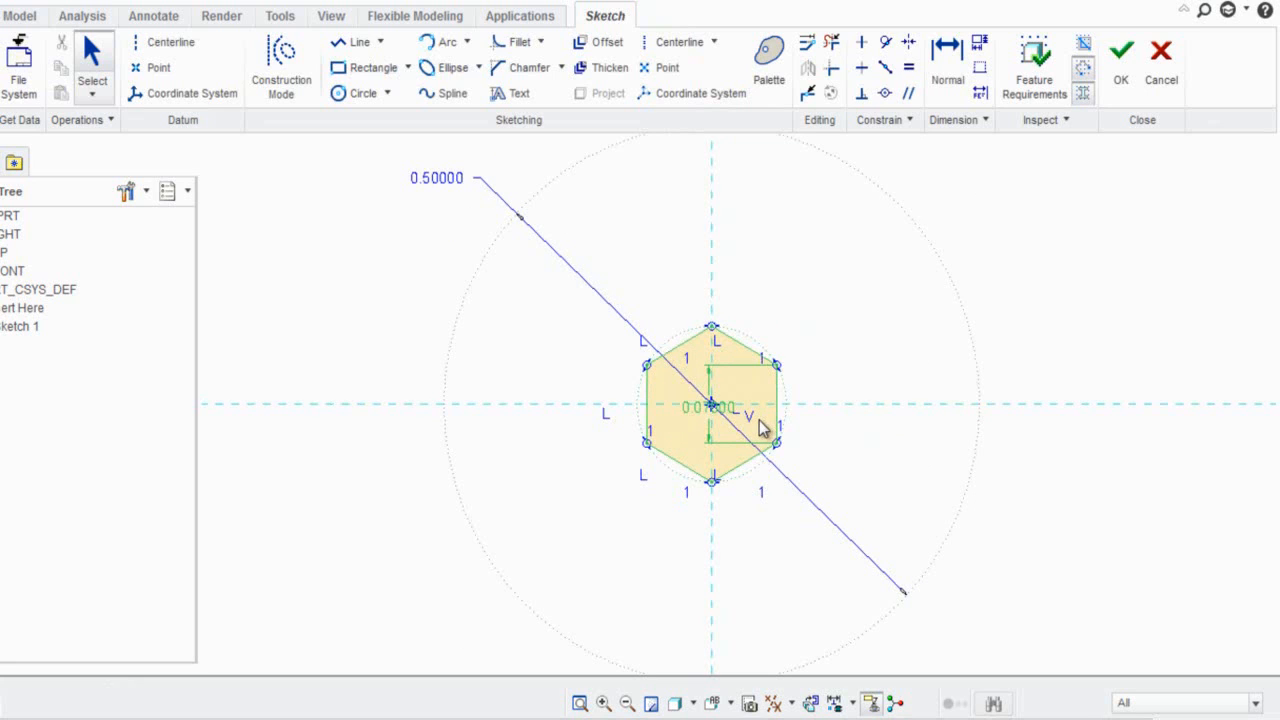
click(826, 380)
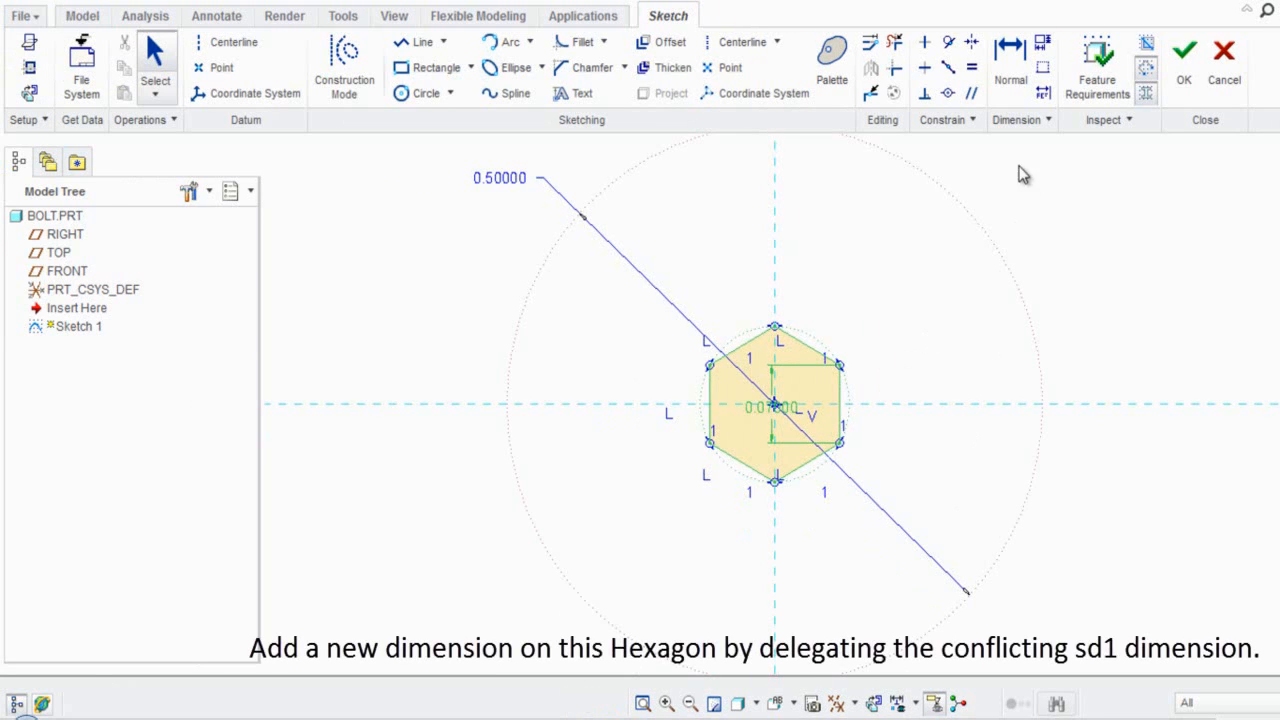
click(1008, 72)
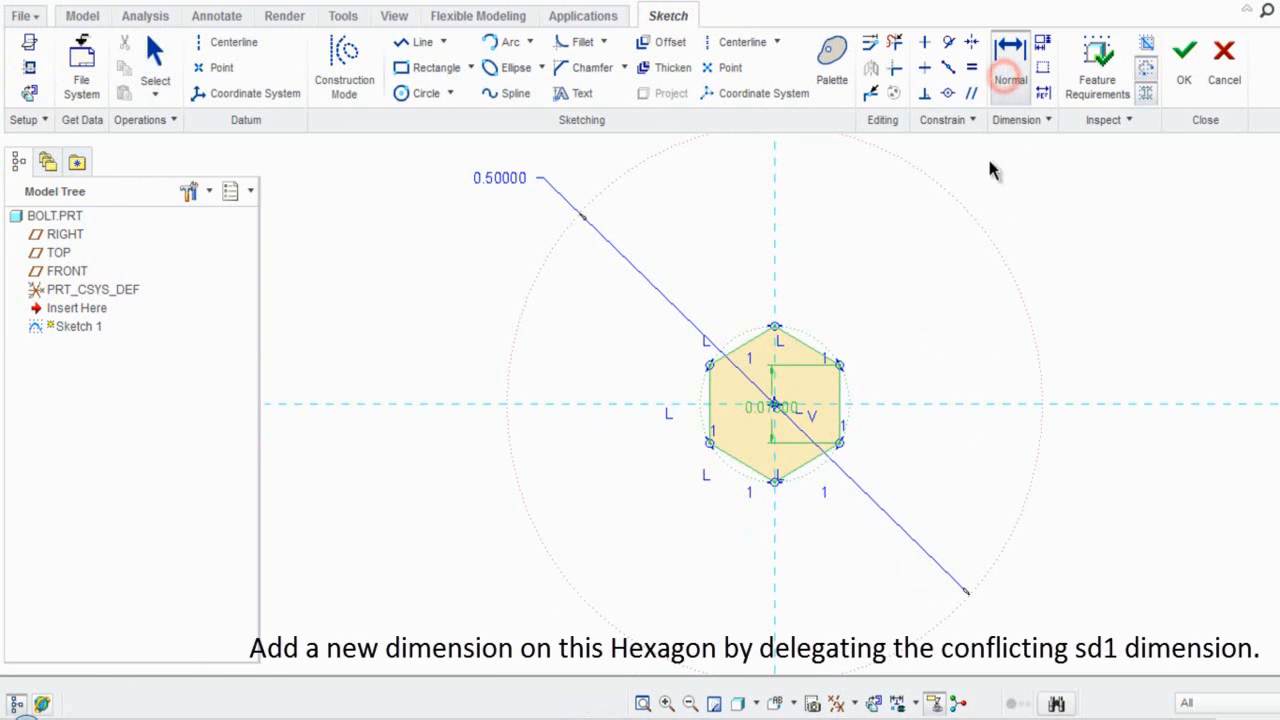
click(754, 340)
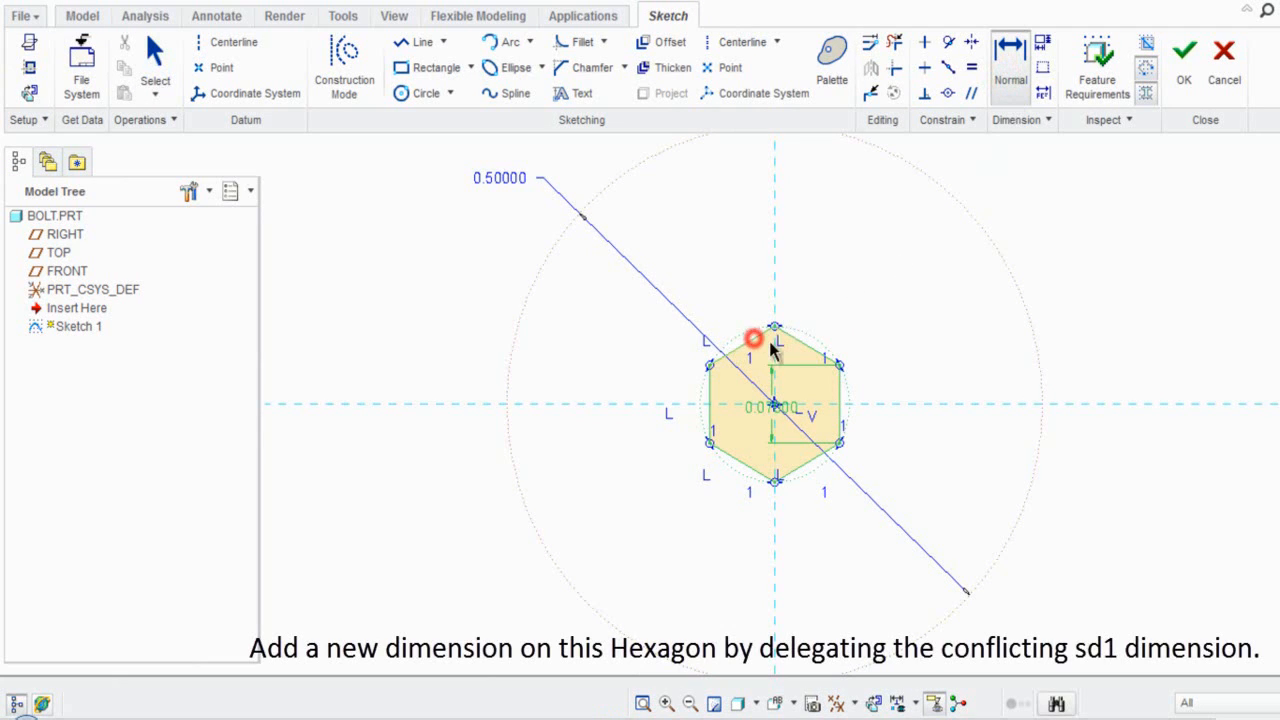
click(799, 468)
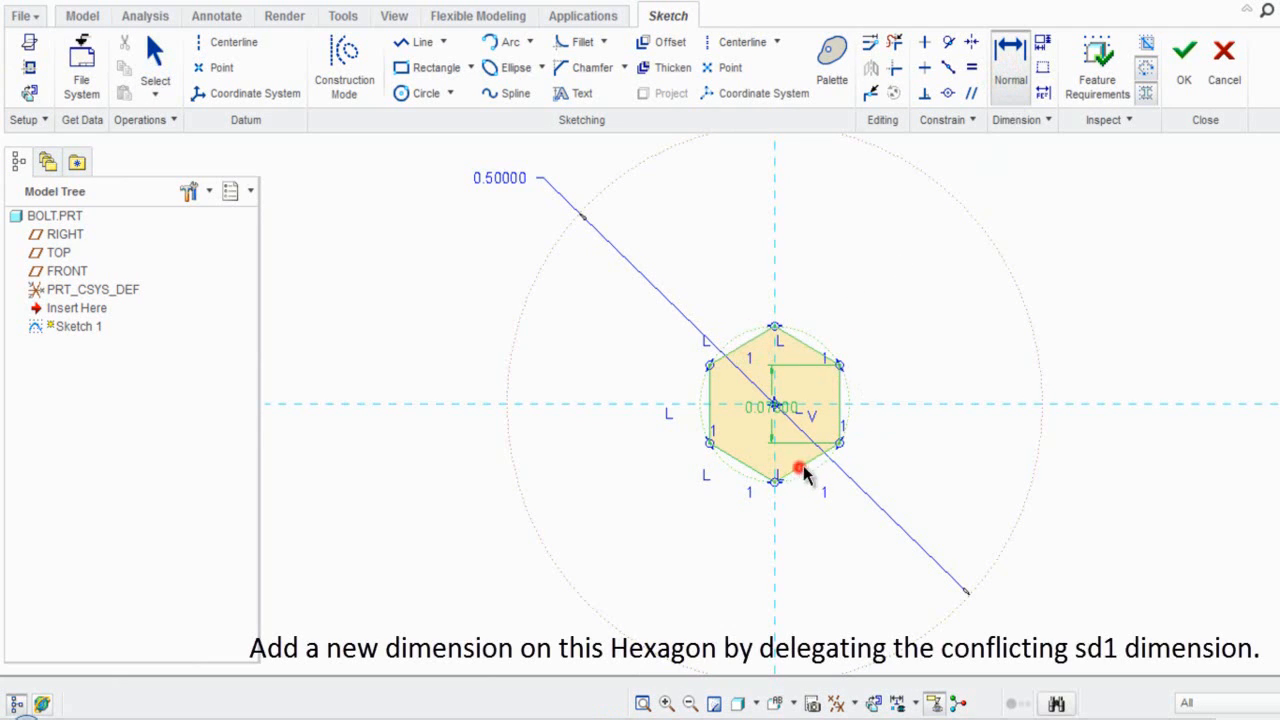
middle_click(957, 317)
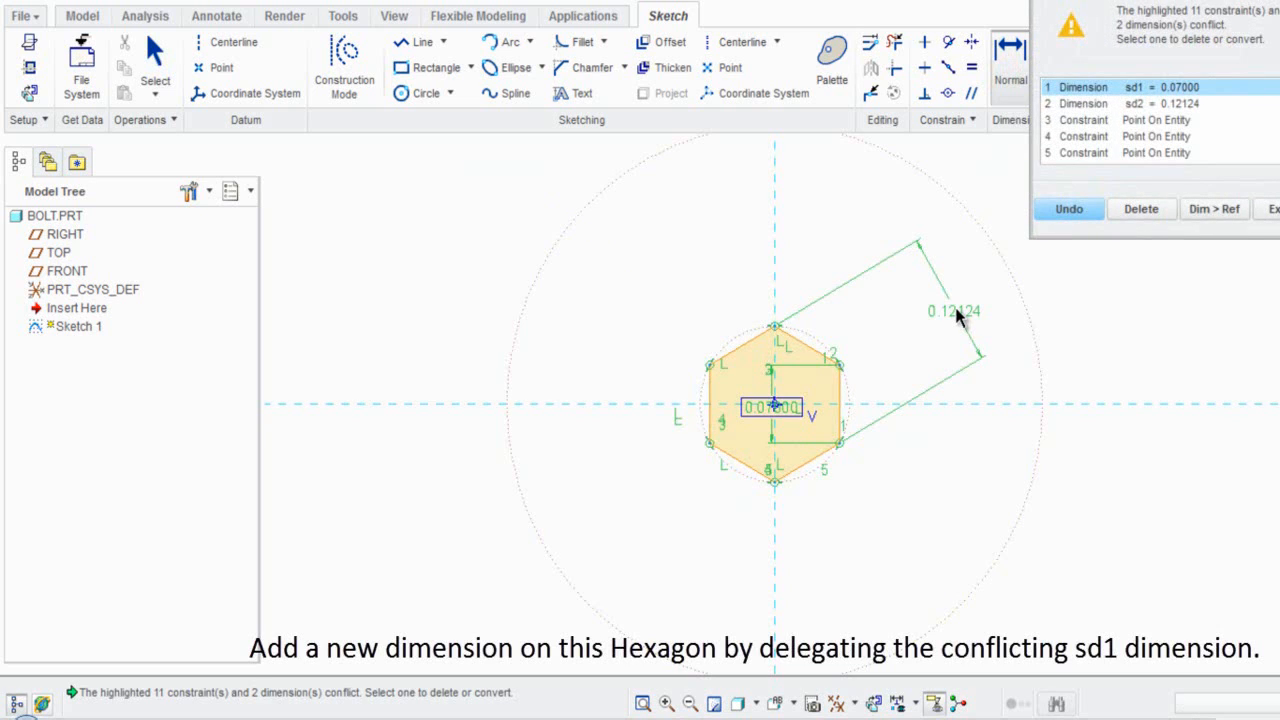
click(1130, 210)
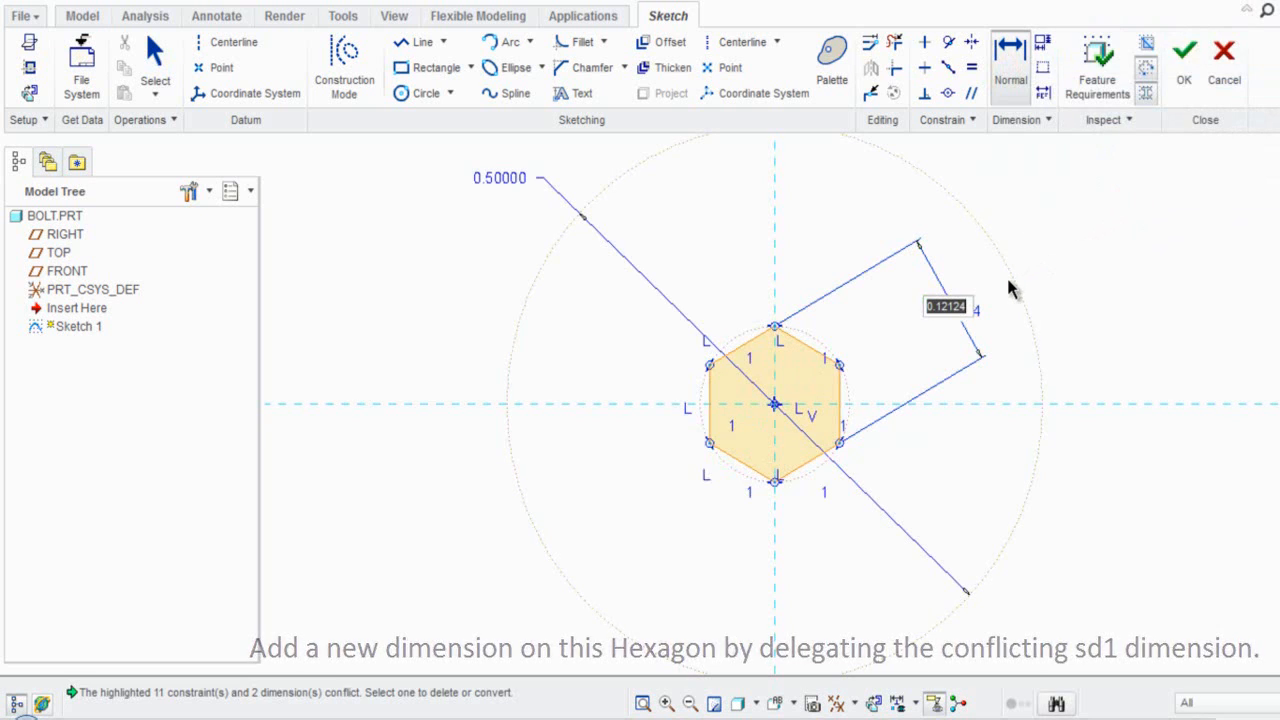
Set the hexagon's across-flats dimension to D*1.5 and accept it as a relation.
text(0)
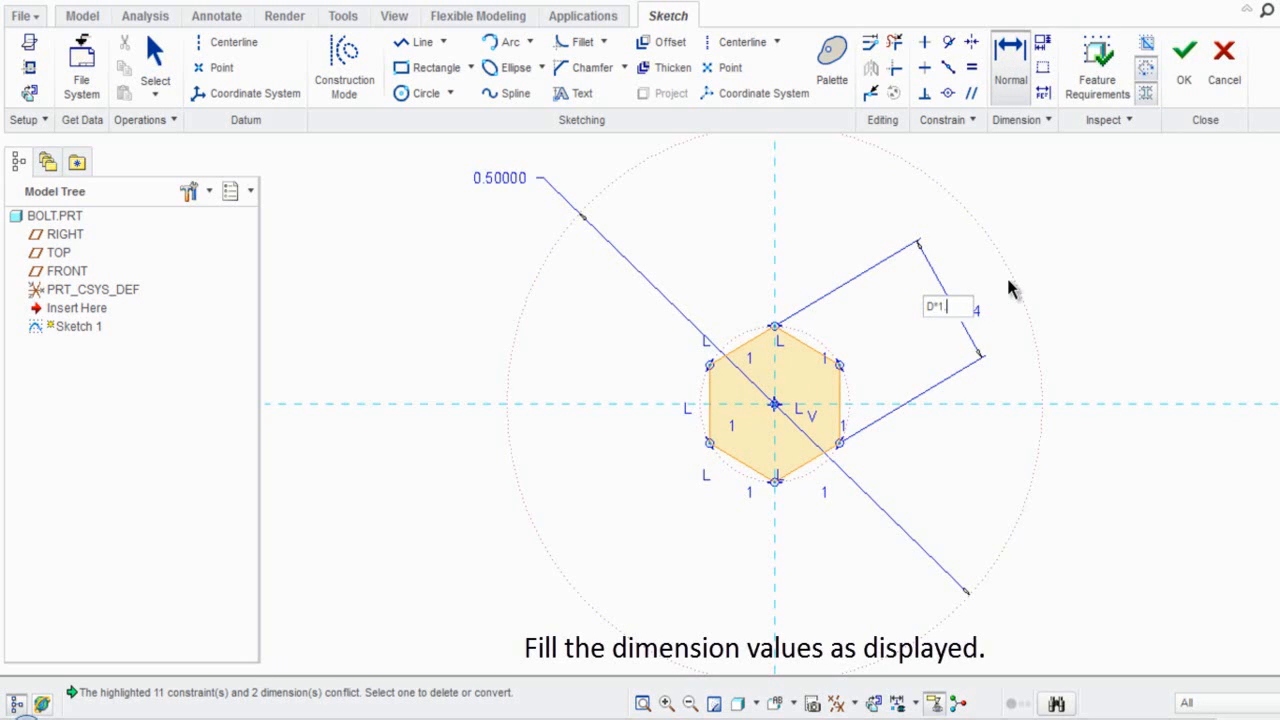
key(Return)
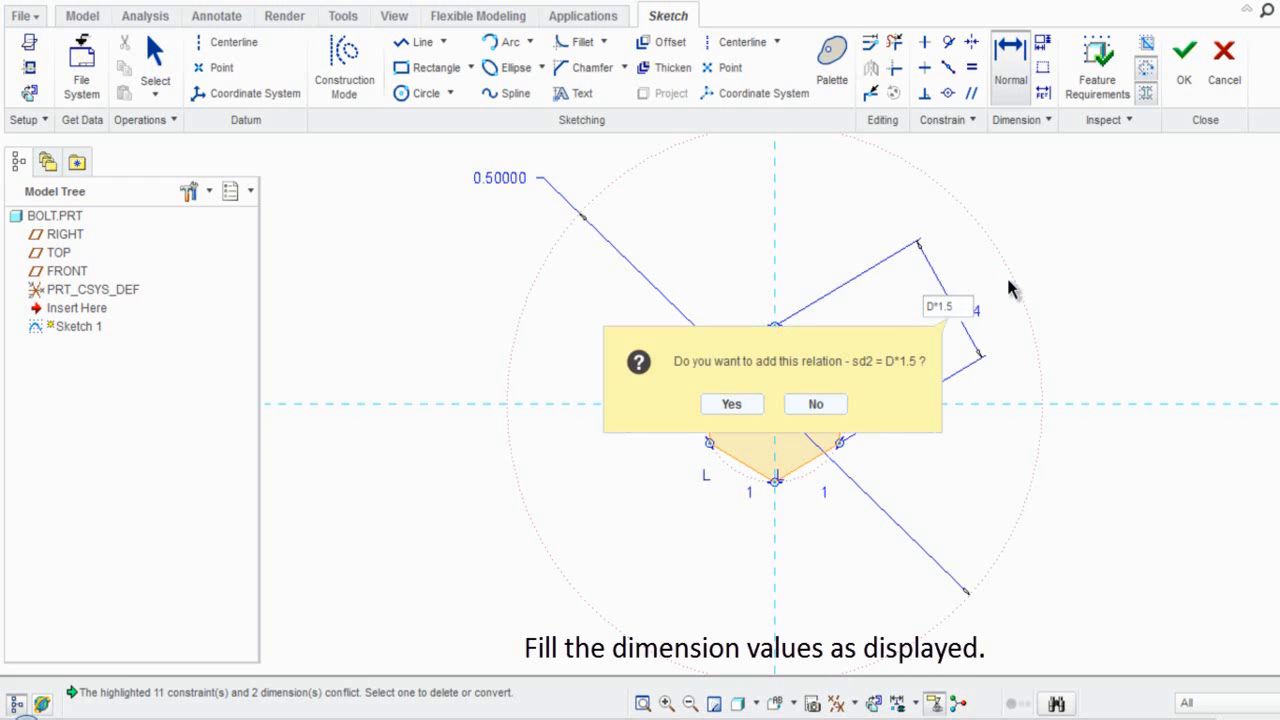
click(731, 404)
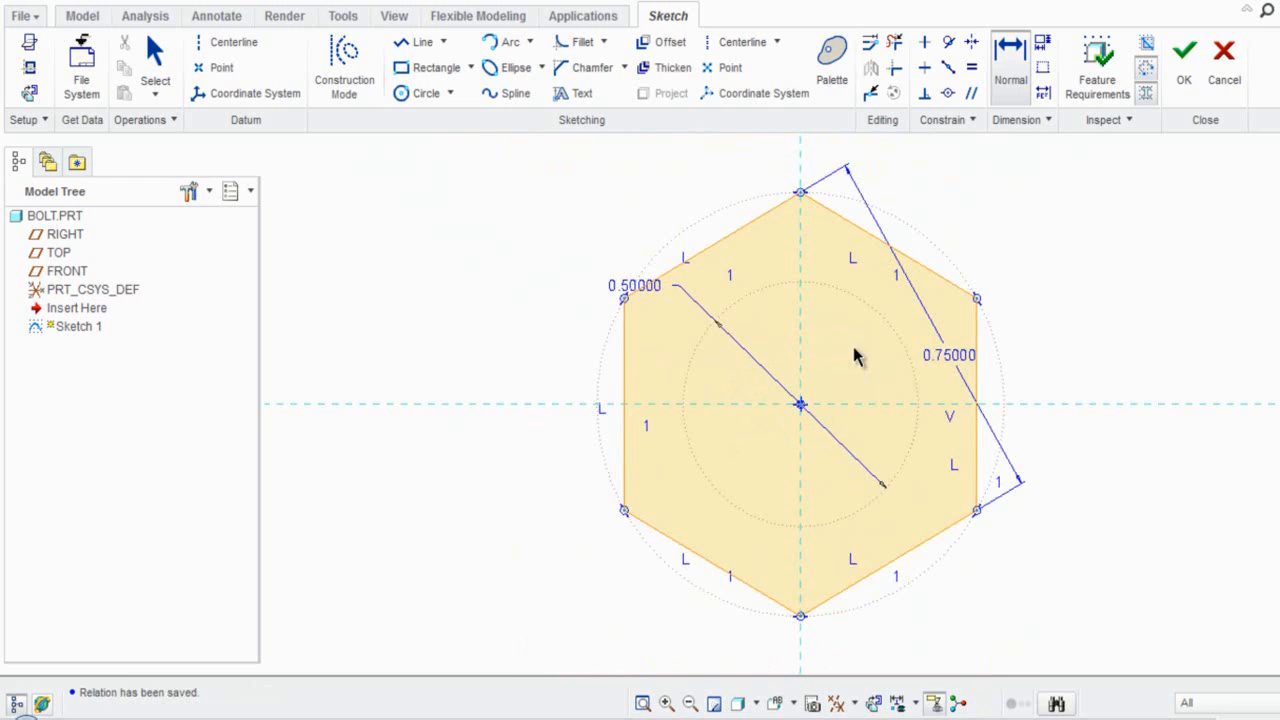
middle_click(1020, 334)
Reposition the hexagon's across-flats dimension and the construction circle's diameter dimension, and finish the sketch.
click(966, 356)
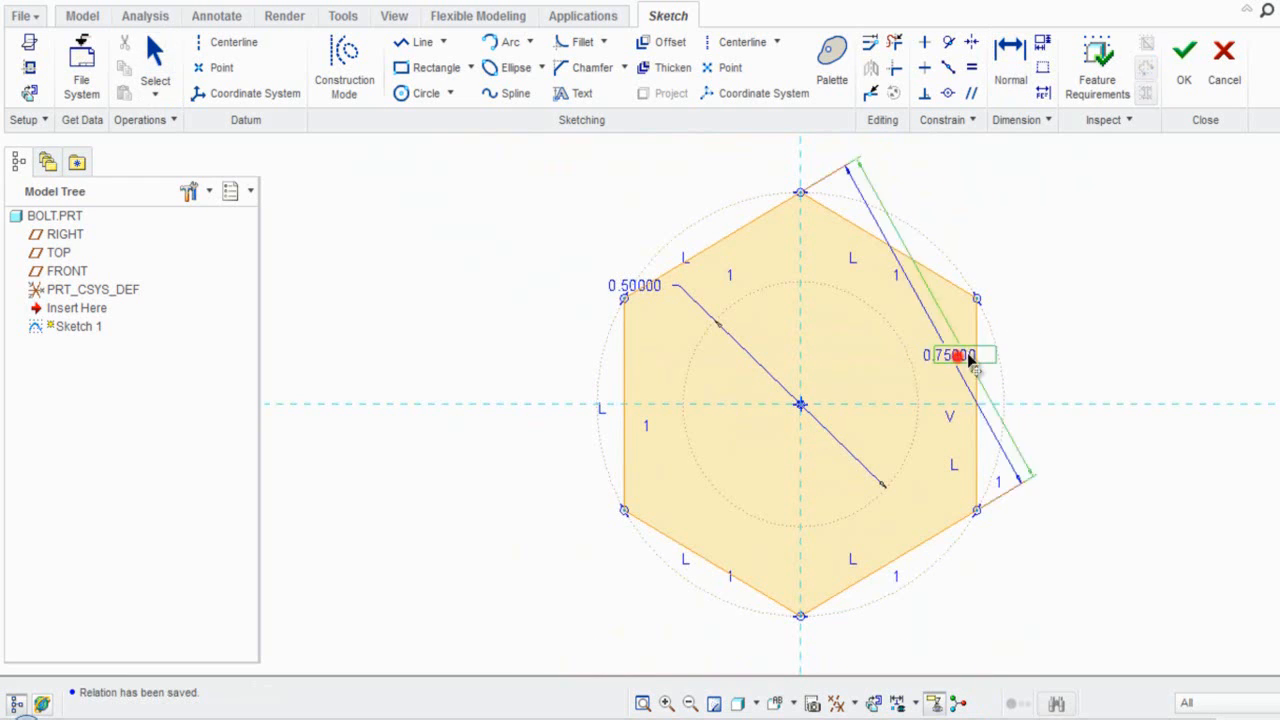
drag(970, 362, 1106, 340)
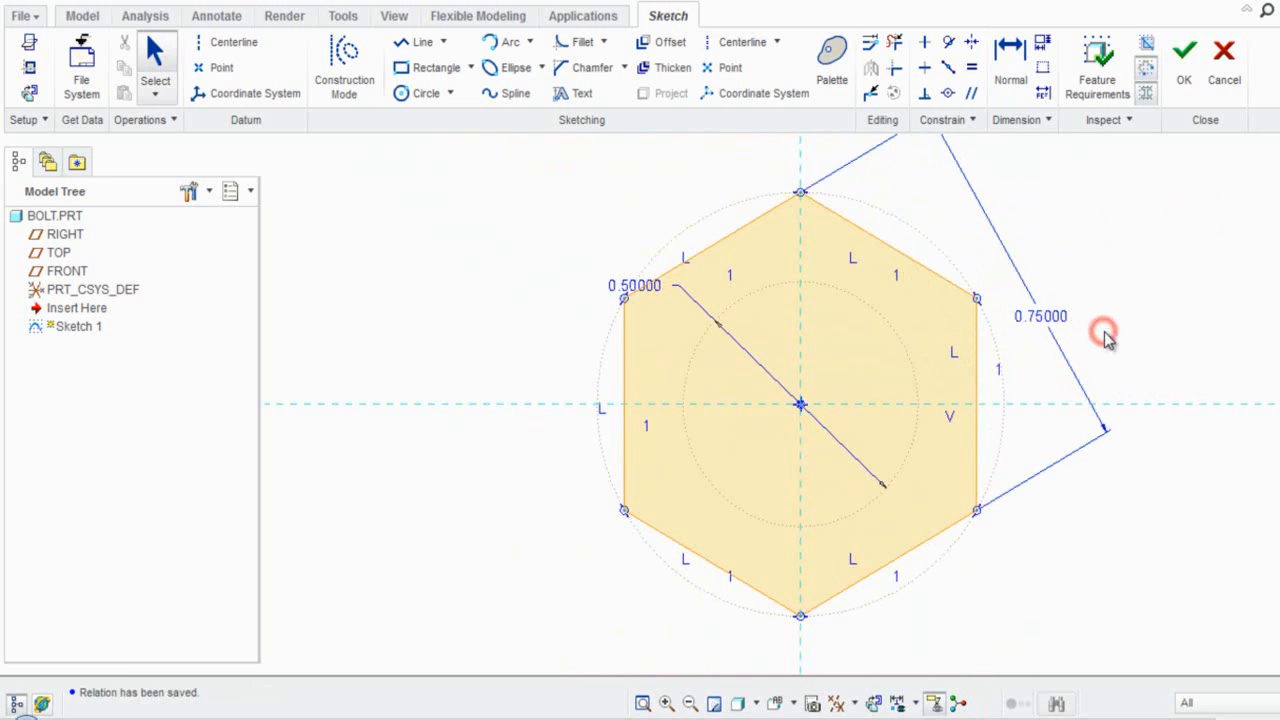
click(643, 288)
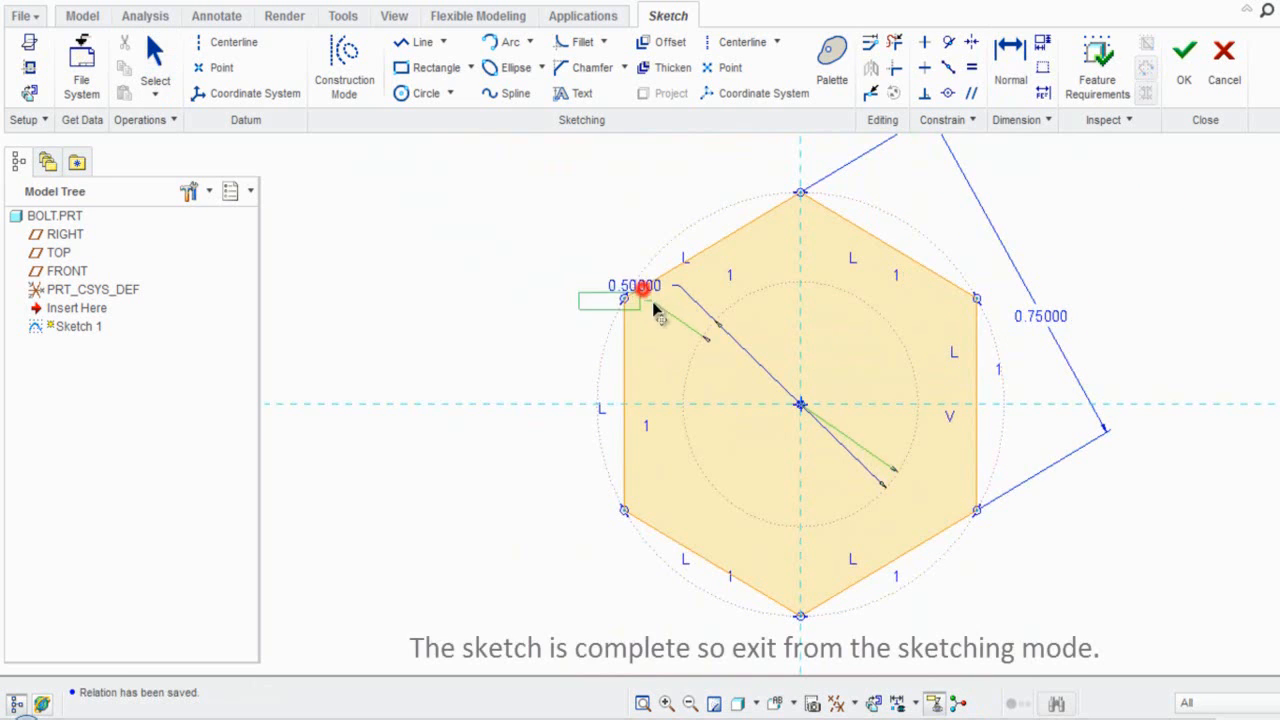
drag(653, 303, 651, 343)
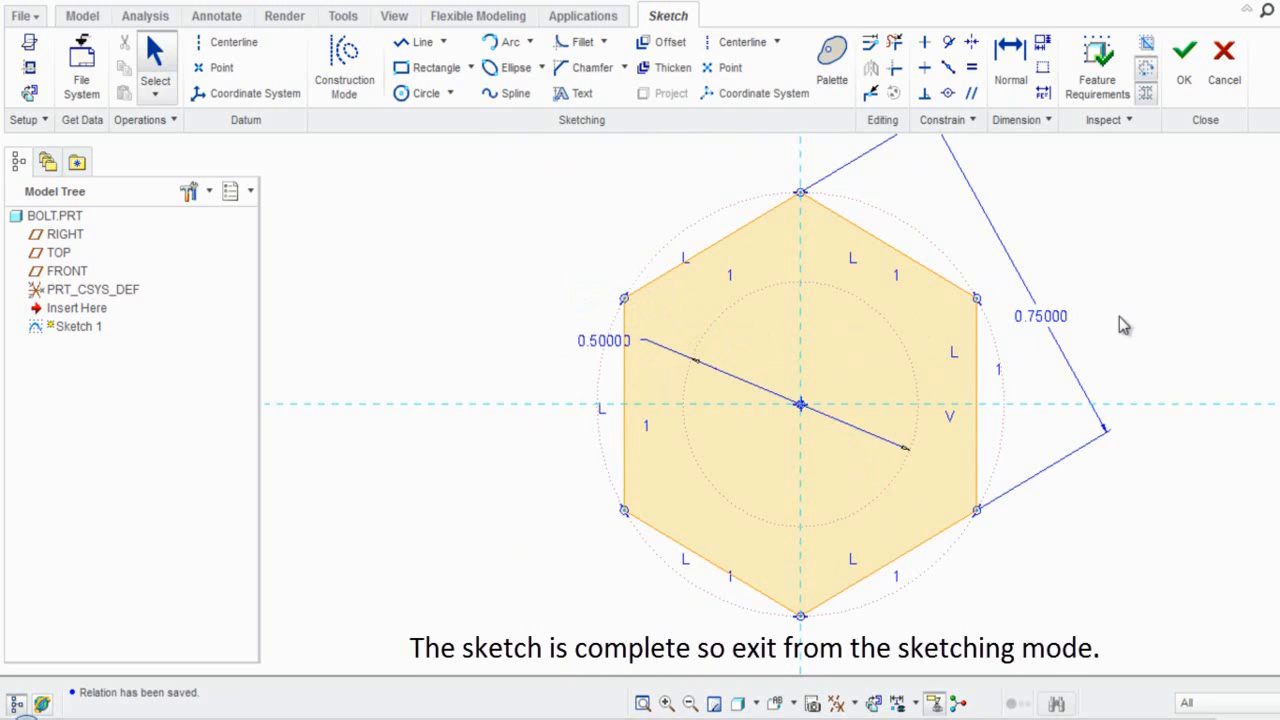
click(1186, 86)
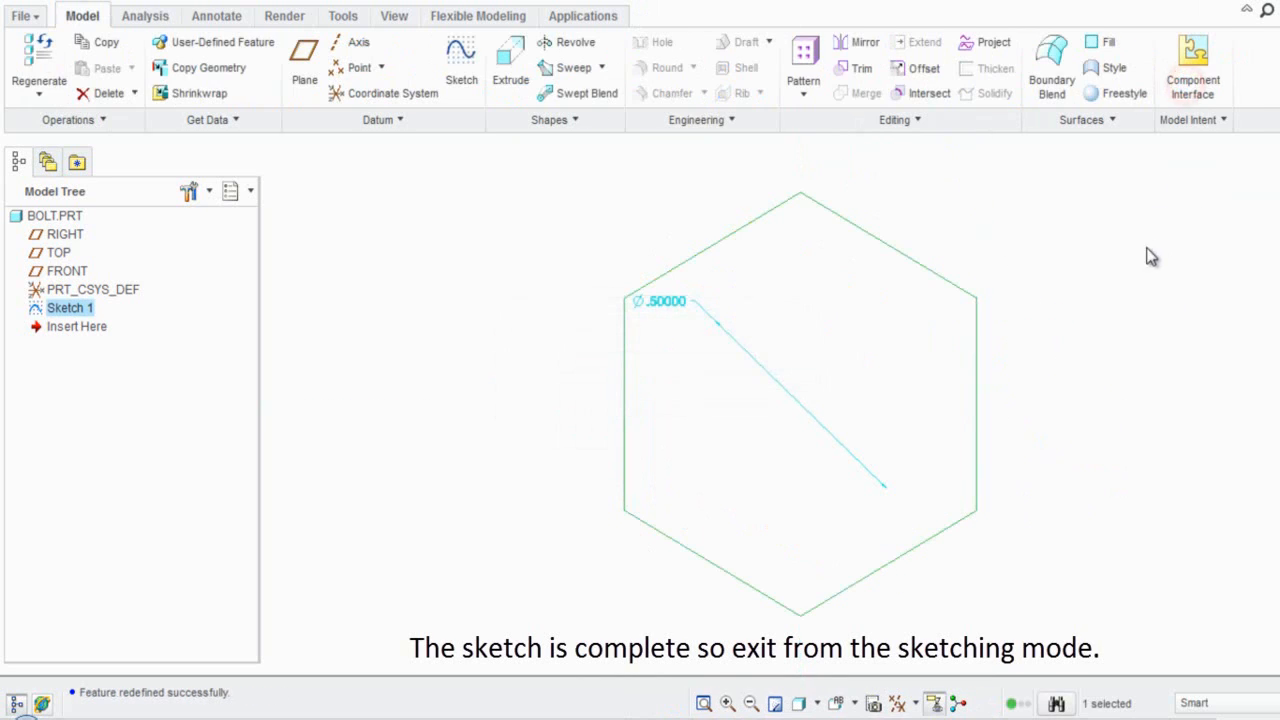
click(1123, 266)
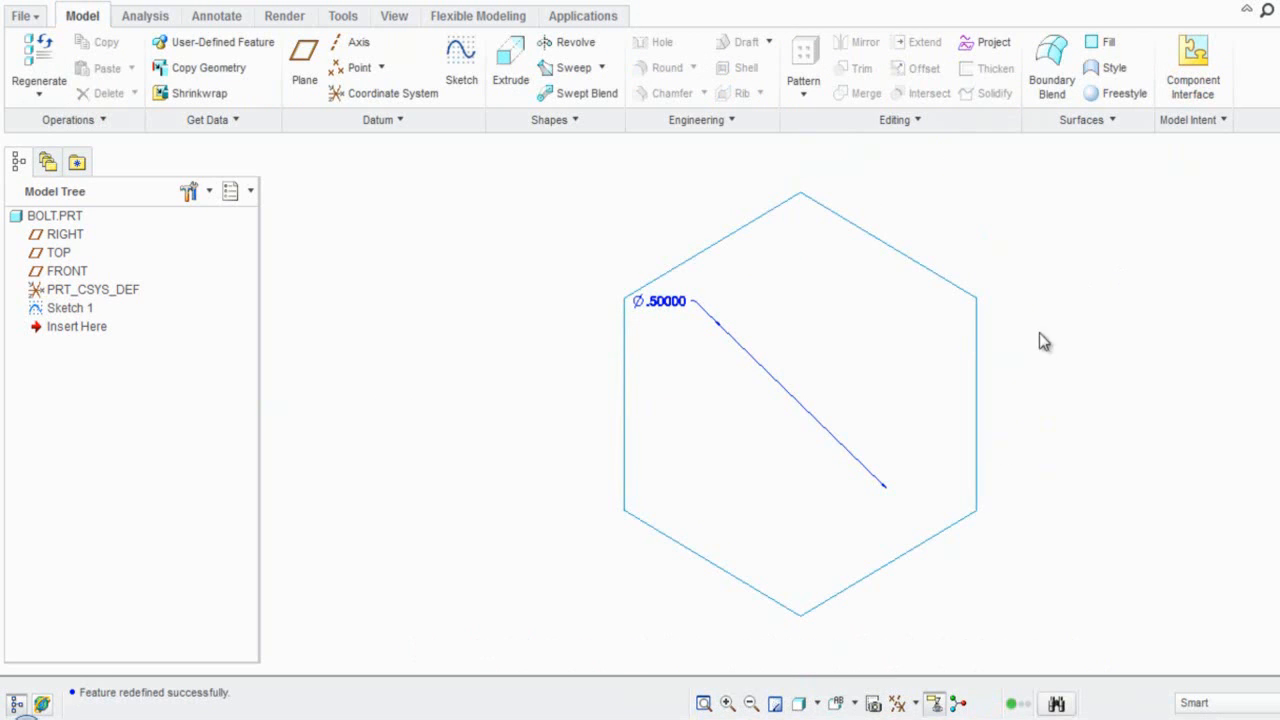
Start an Extrude of the hexagon sketch and reverse its depth direction.
click(840, 703)
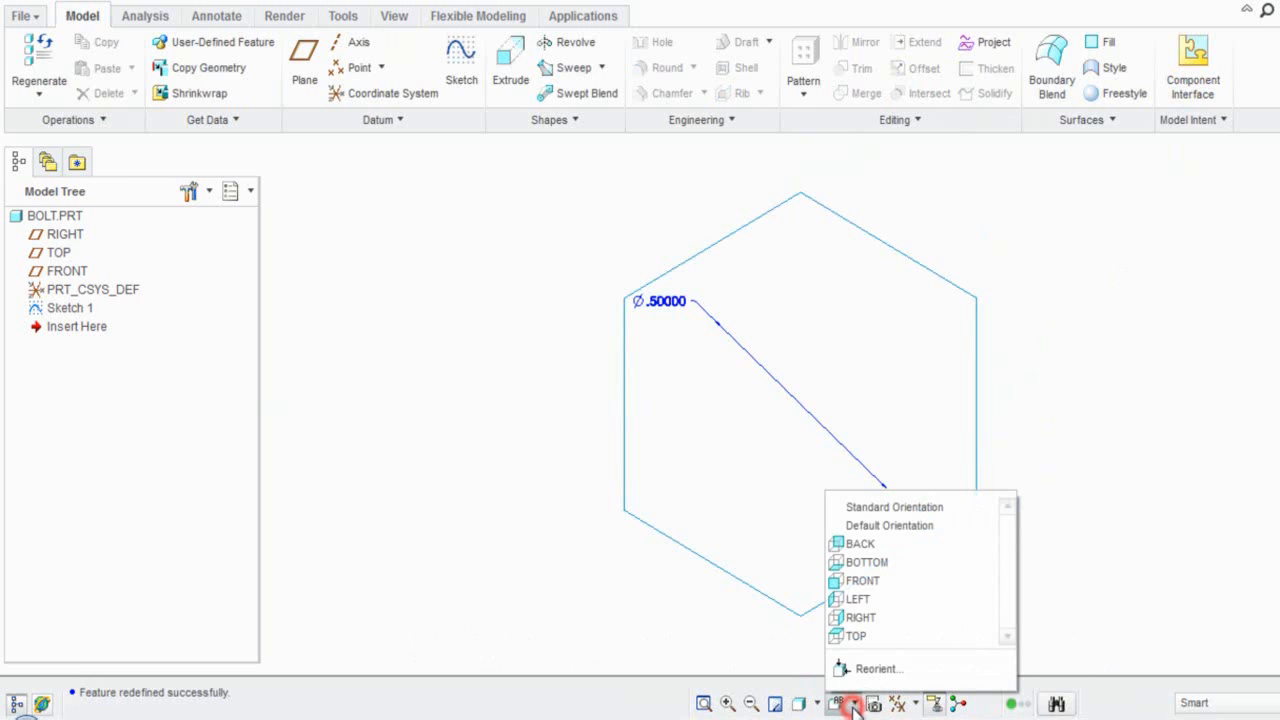
click(873, 526)
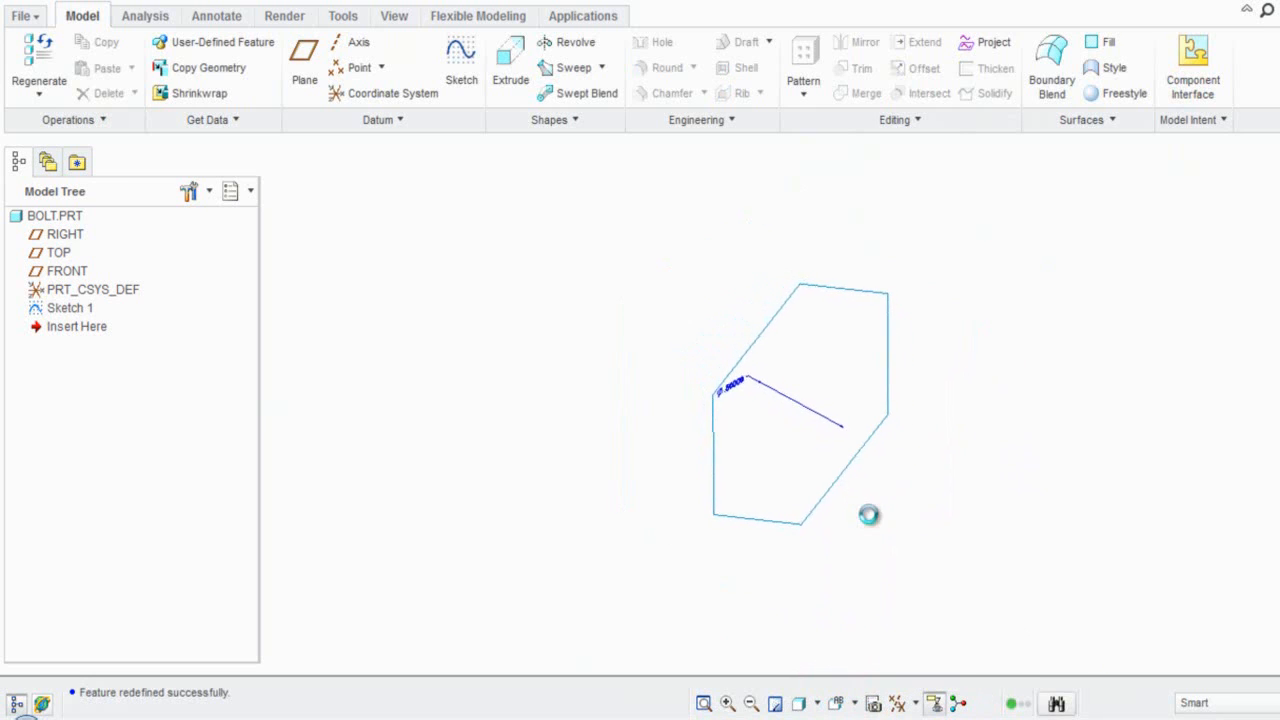
click(575, 367)
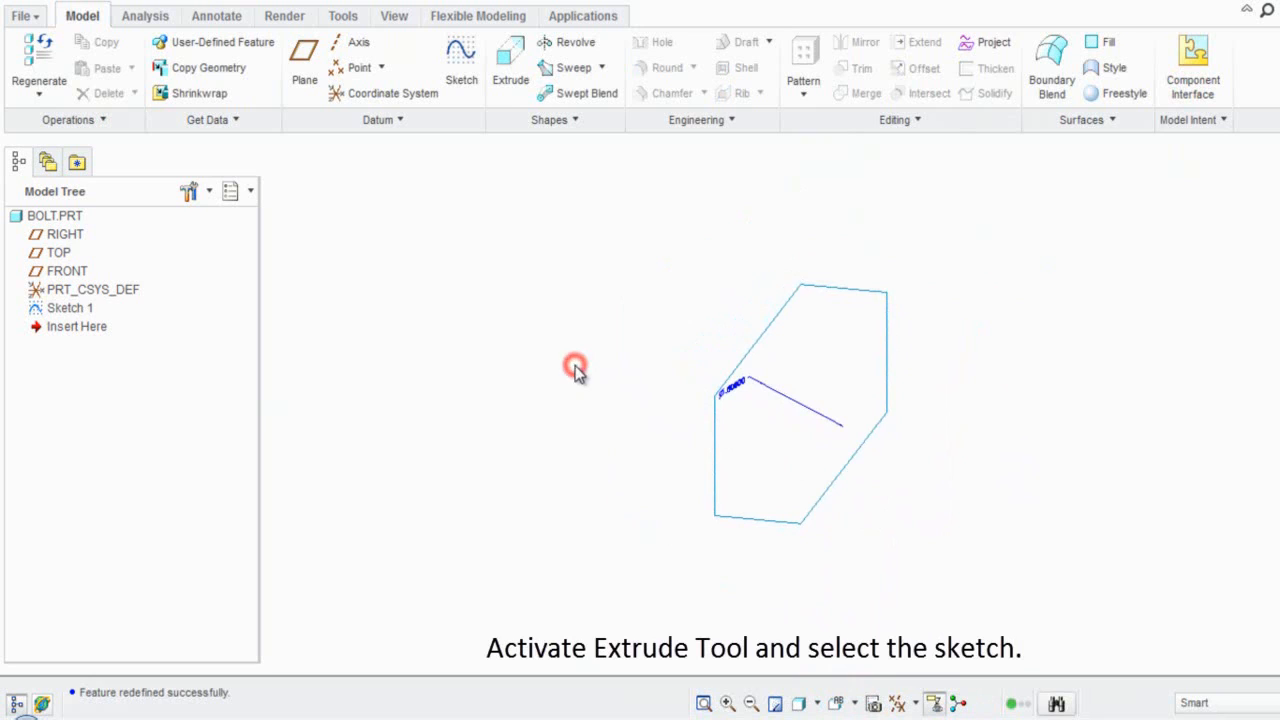
click(511, 86)
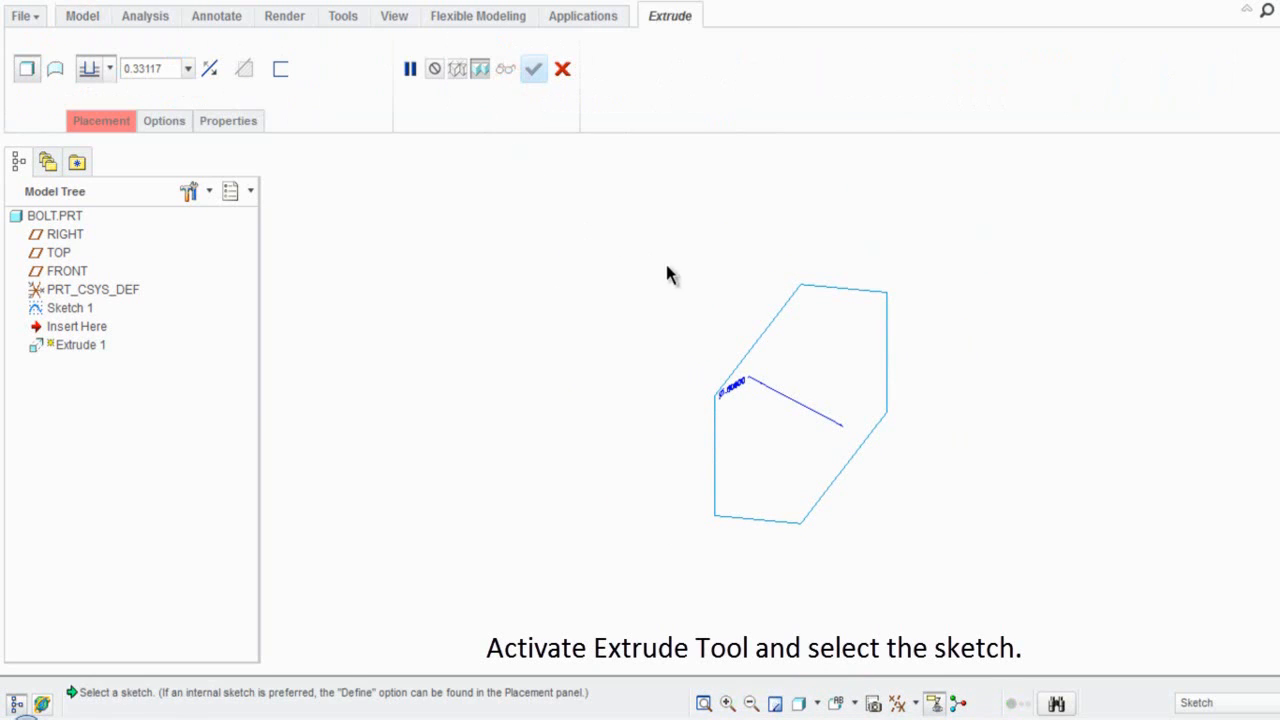
click(758, 337)
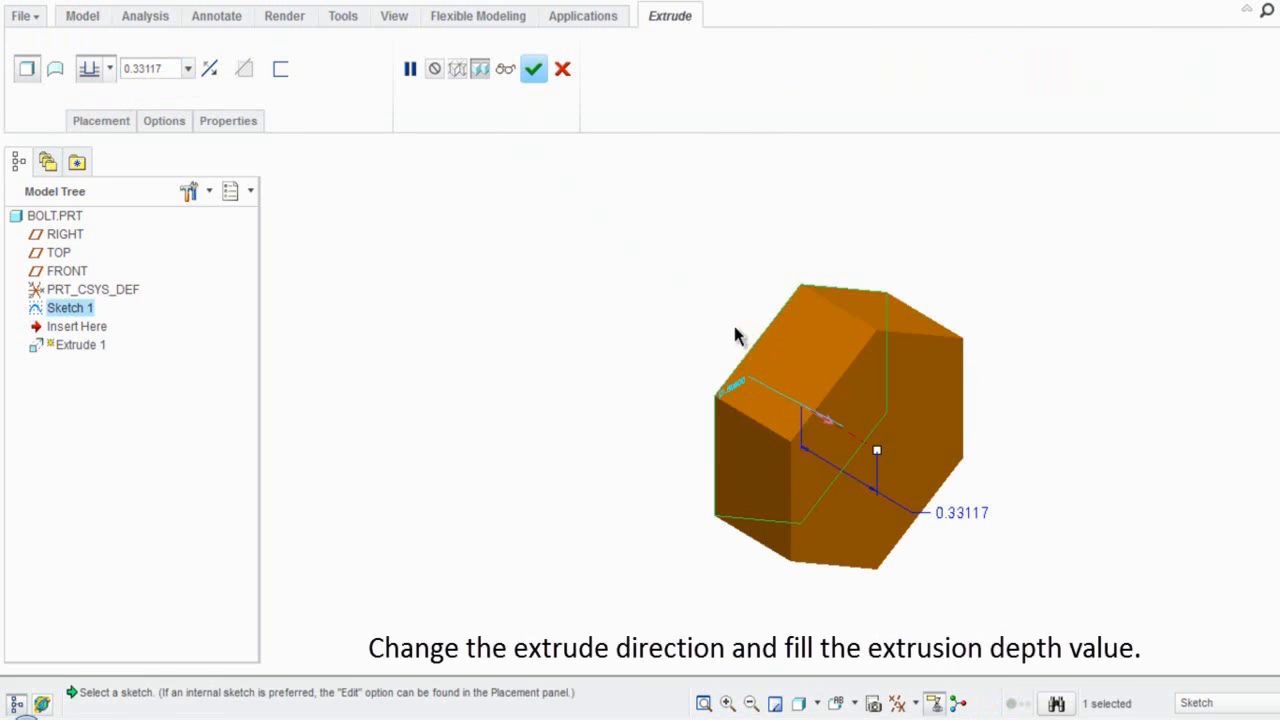
click(212, 70)
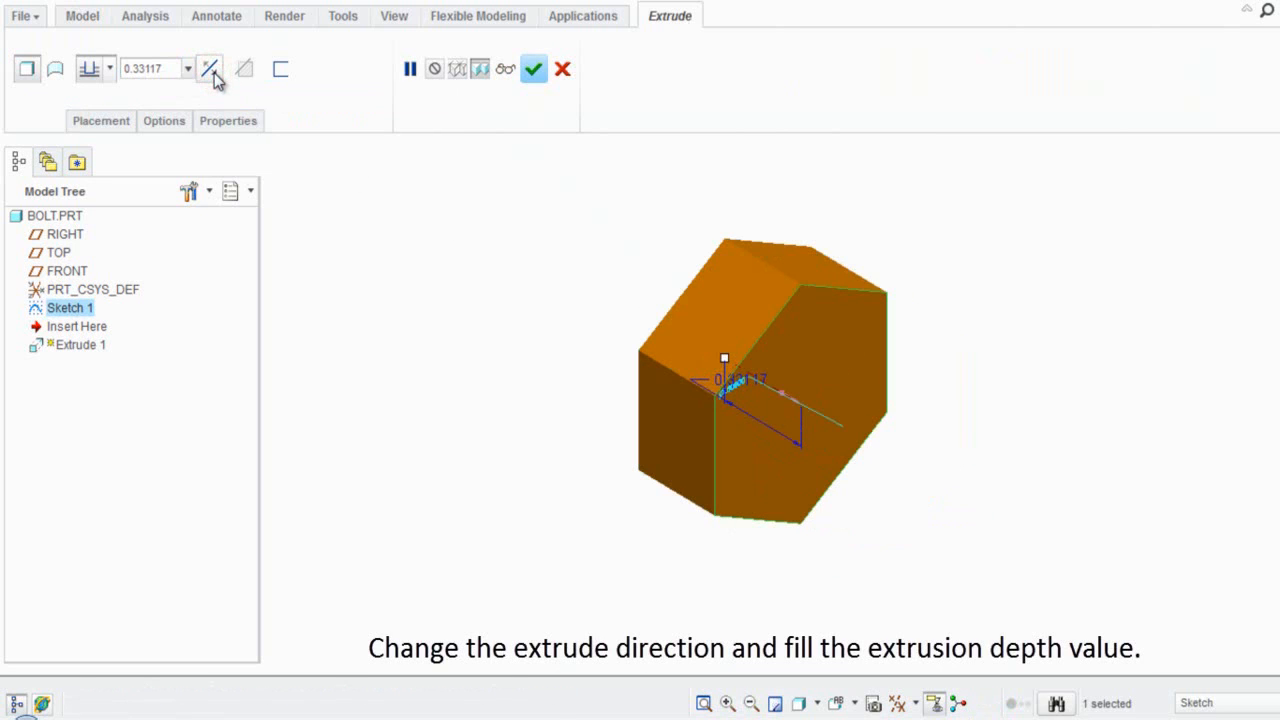
Set the extrusion depth to D*0.7104, accept it as a feature relation, and complete the extrusion.
double_click(166, 70)
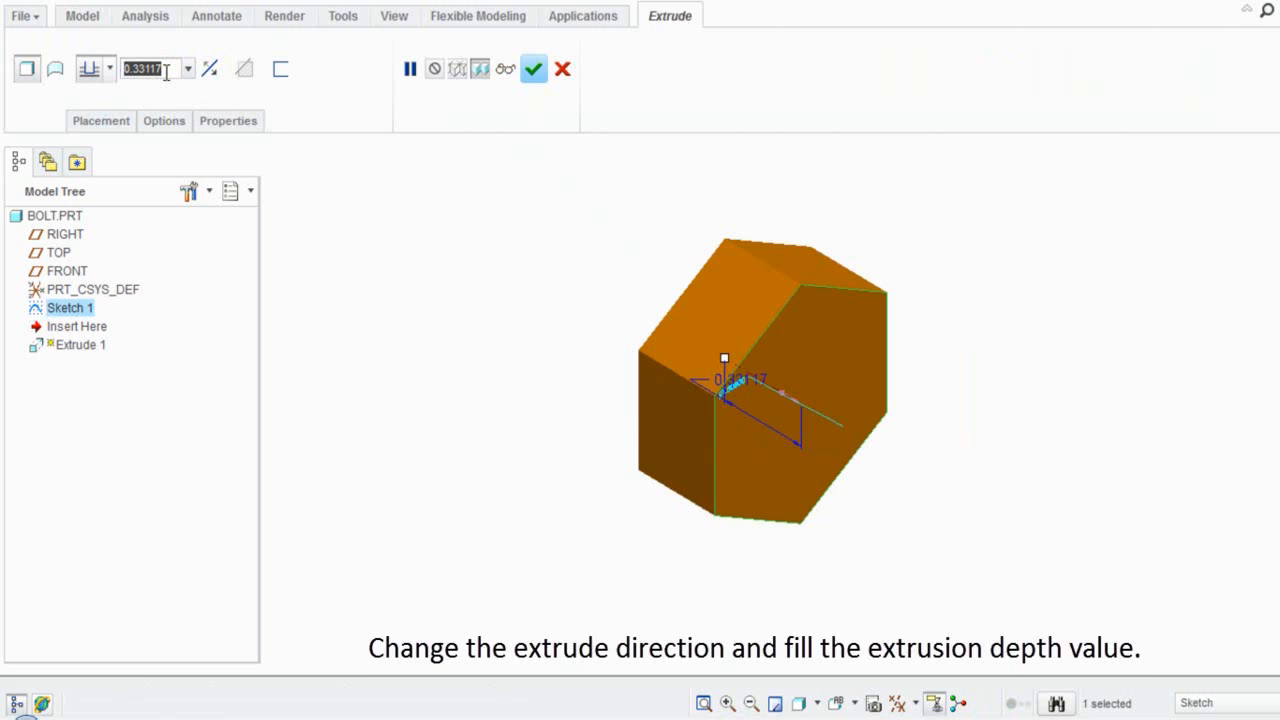
text(0.7104)
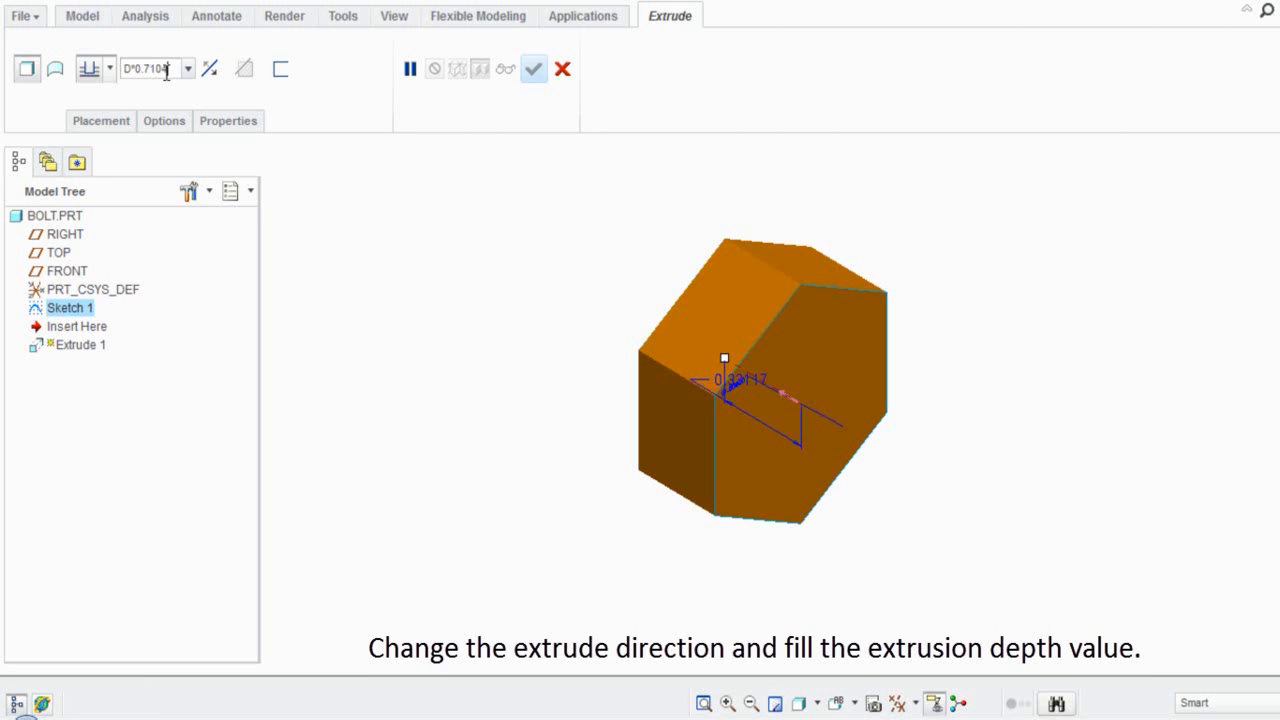
click(316, 165)
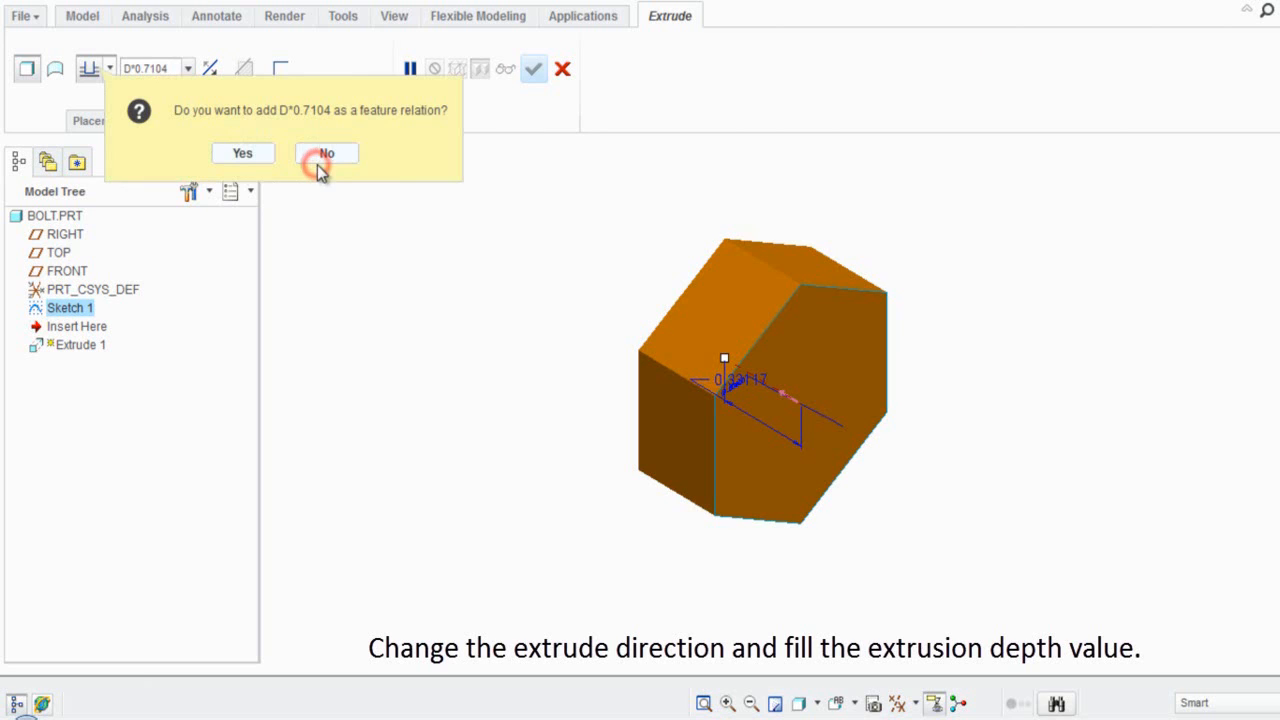
click(245, 156)
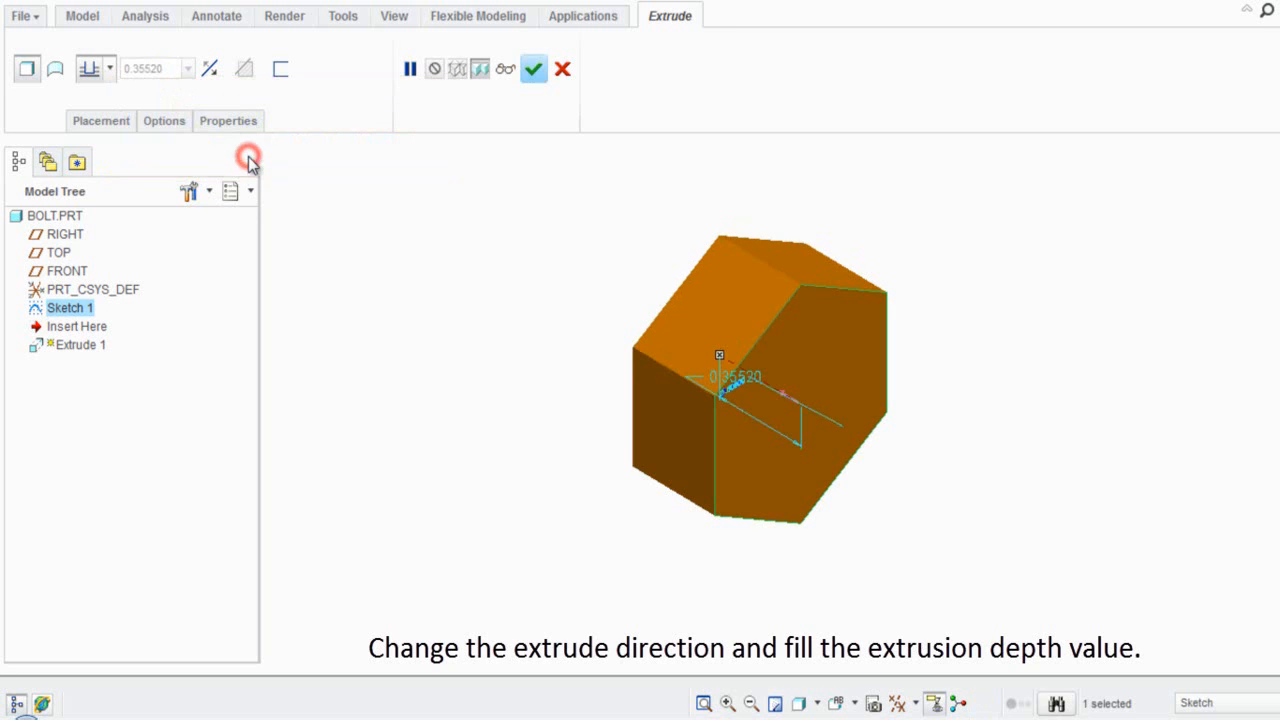
click(377, 175)
click(533, 68)
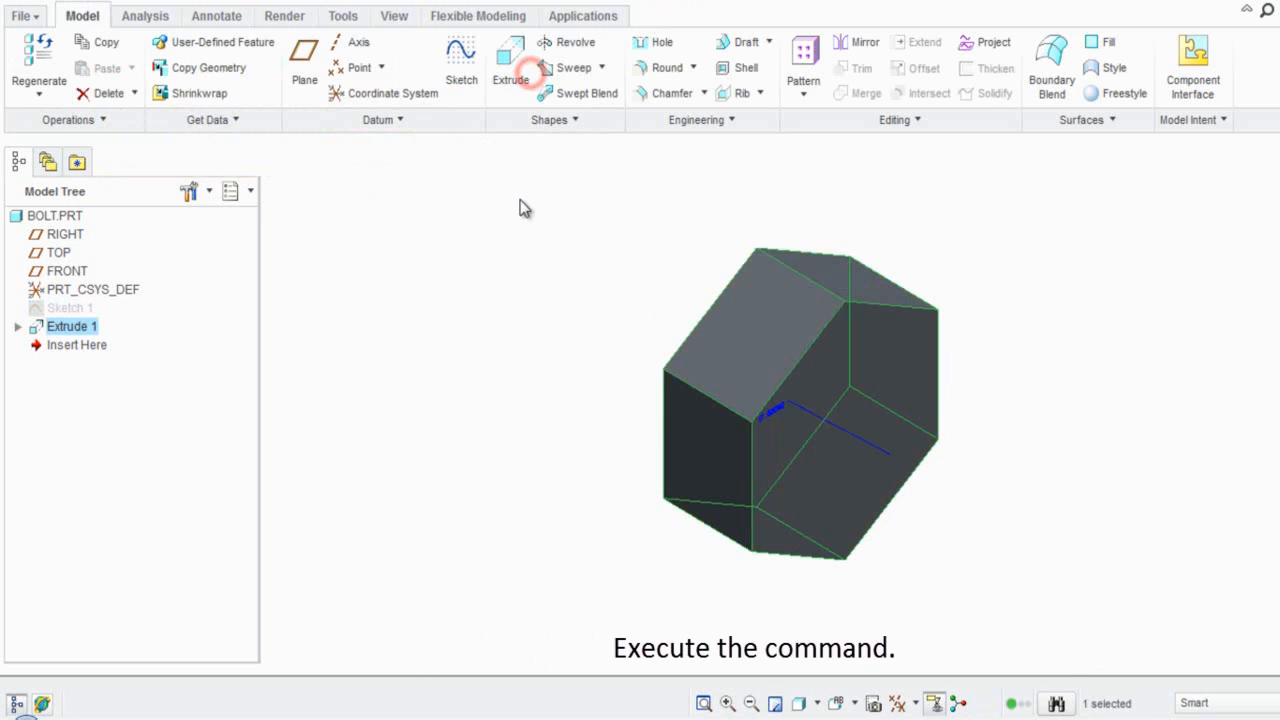
Save the BOLT.PRT model in the Bolt and Nut folder.
click(522, 205)
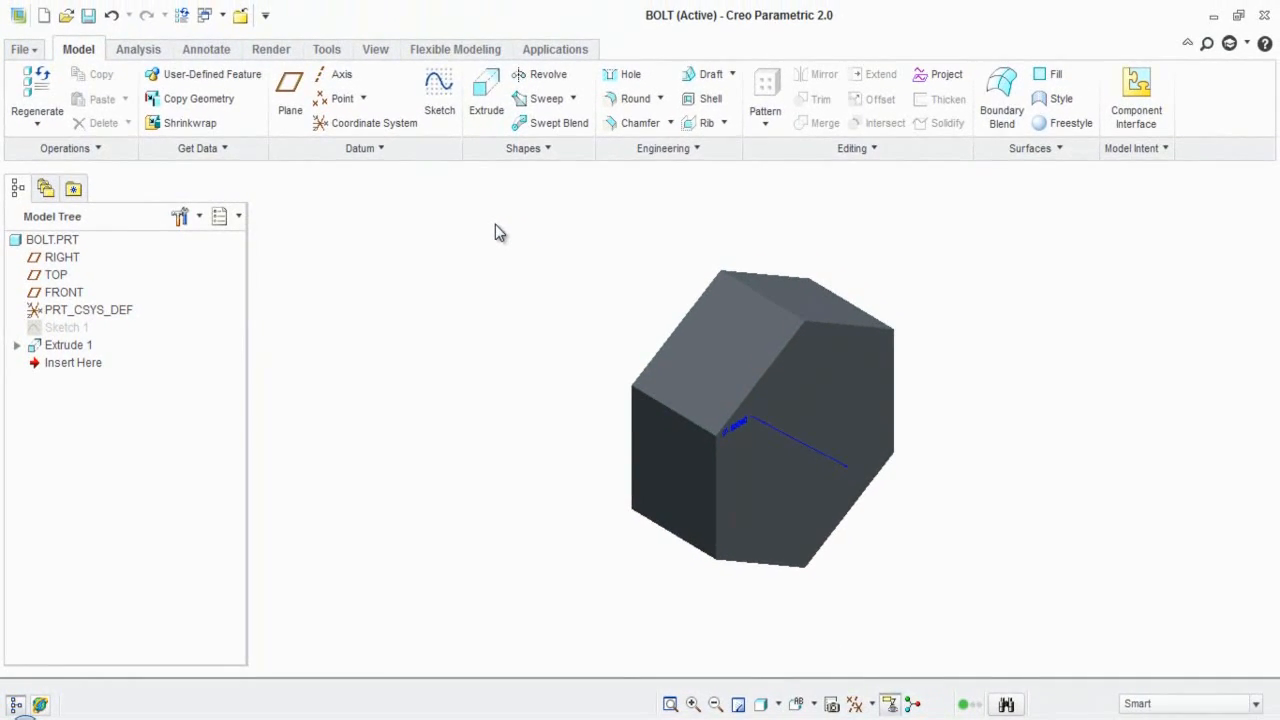
click(88, 15)
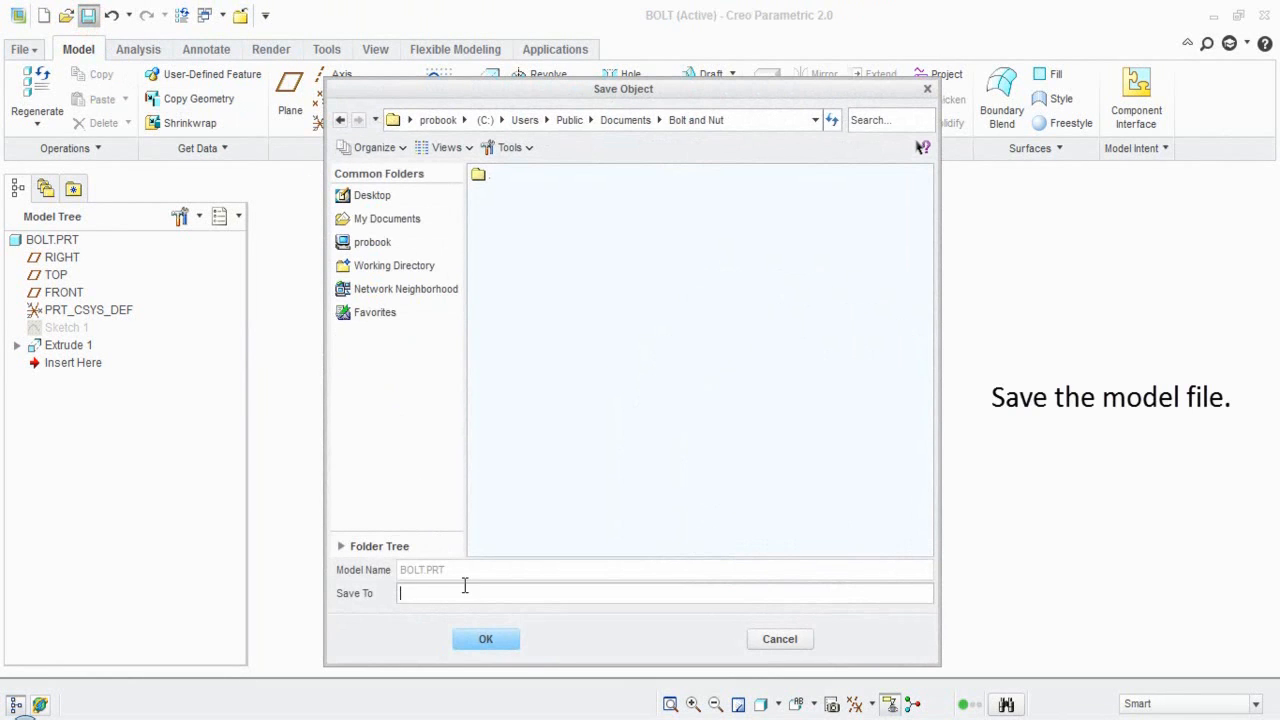
click(486, 639)
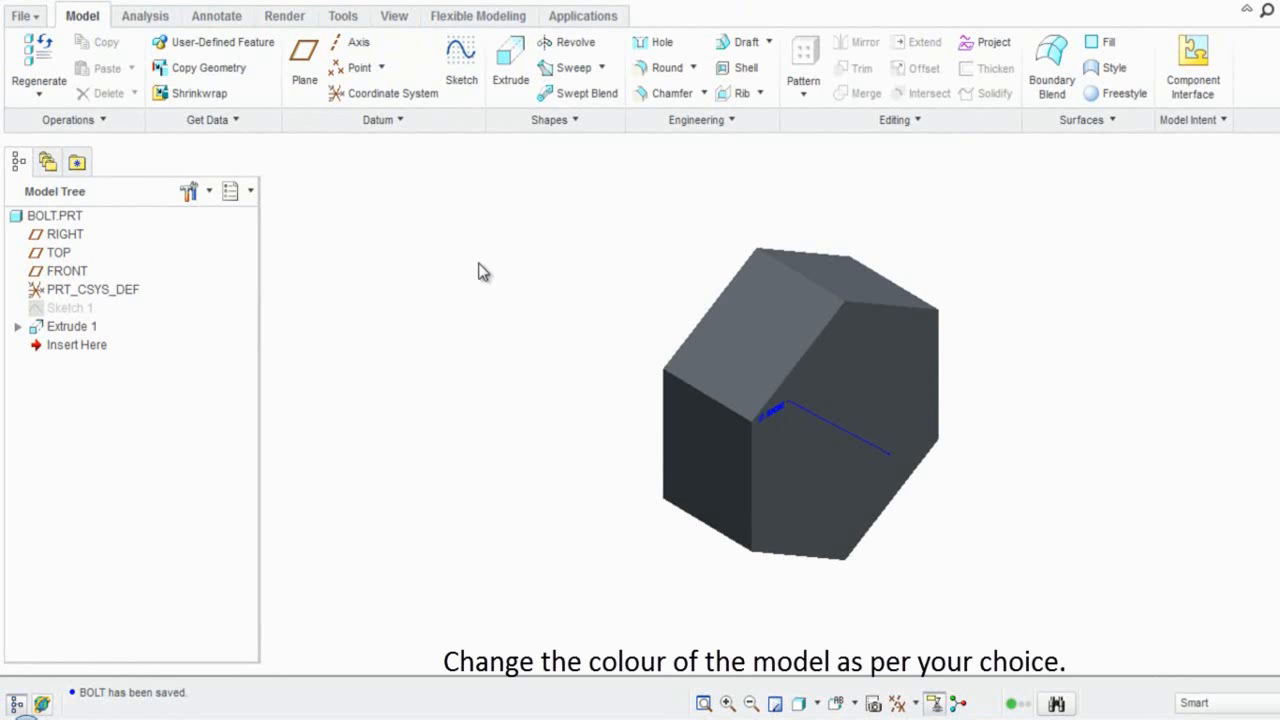
Apply the lighter, near-white appearance from My Appearances to the whole BOLT.PRT part.
click(393, 16)
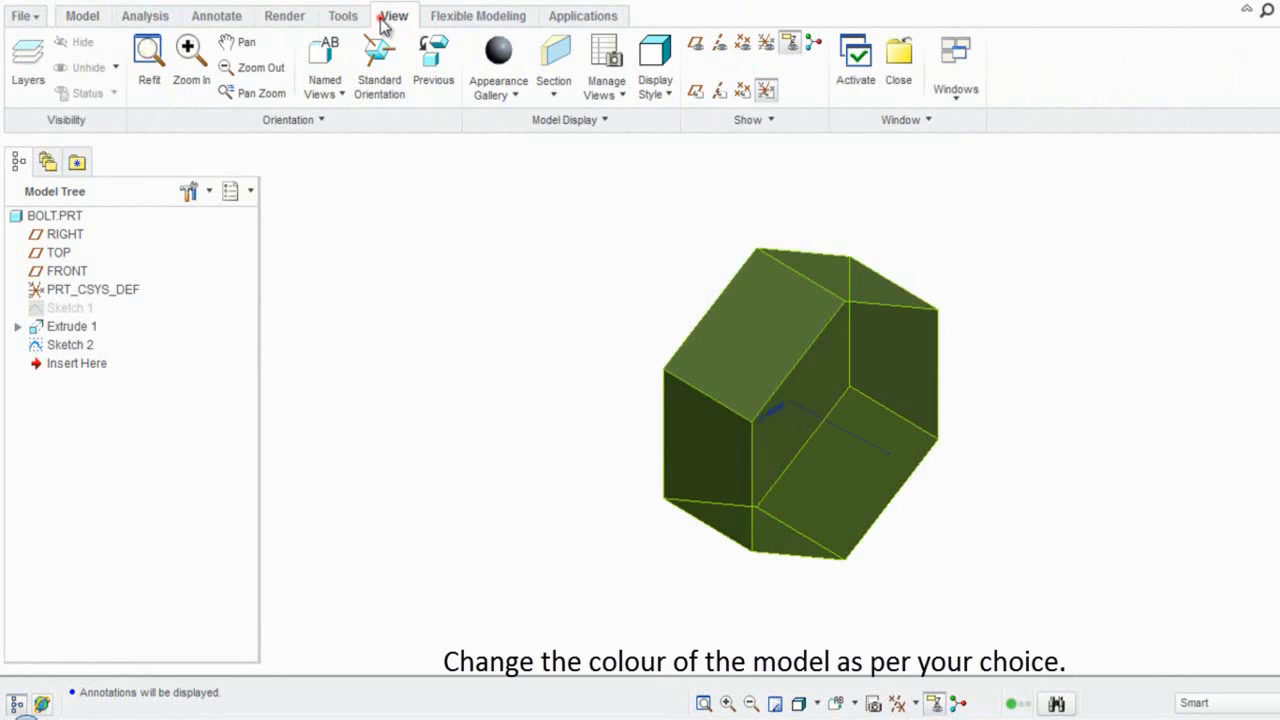
click(385, 18)
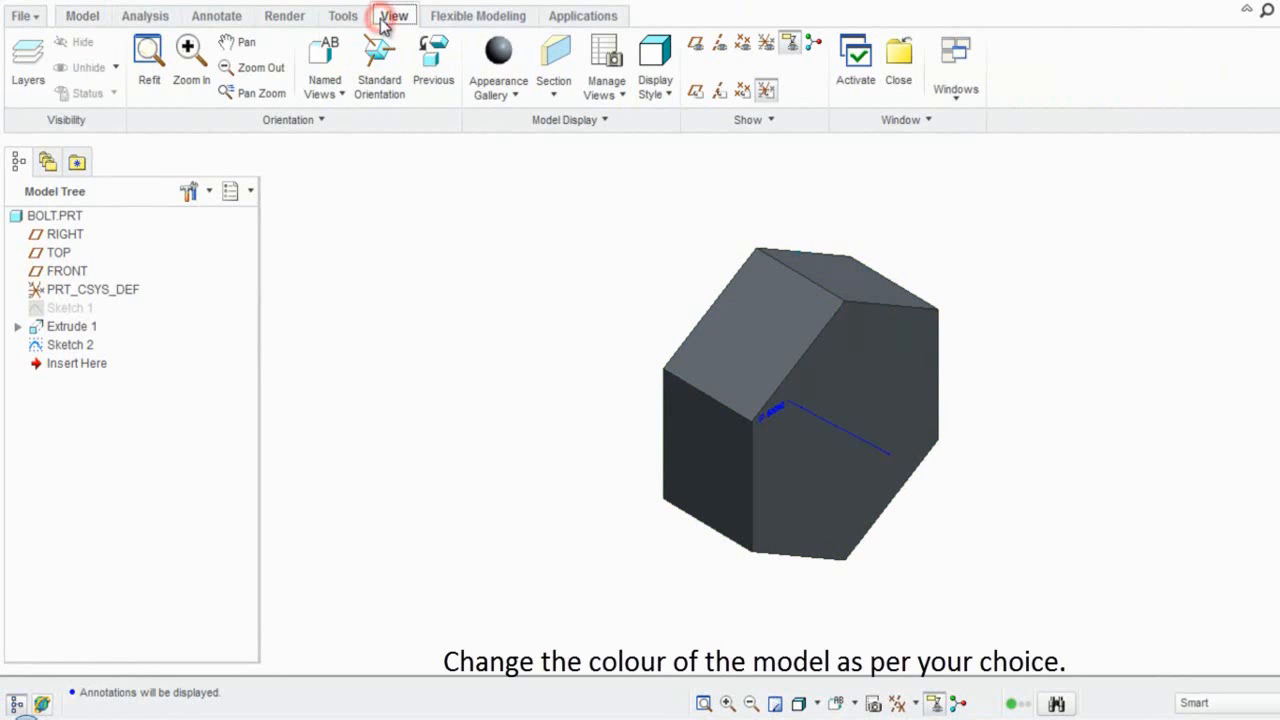
click(55, 216)
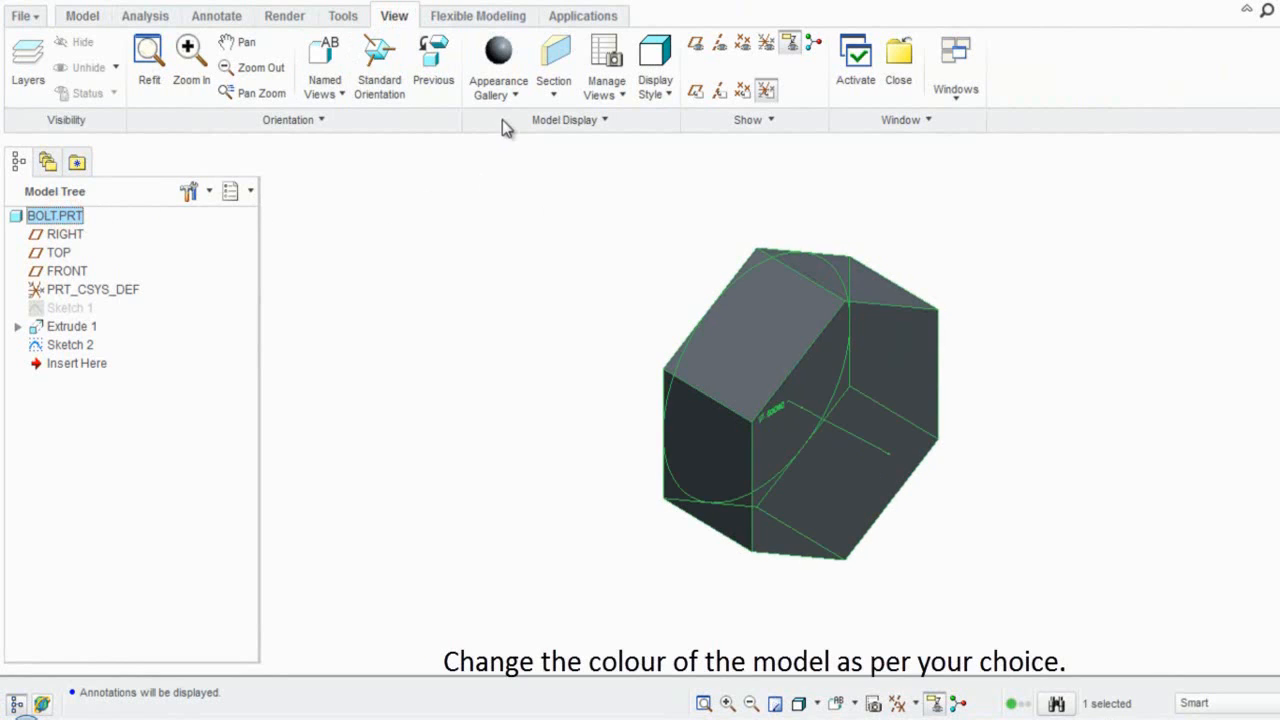
click(515, 96)
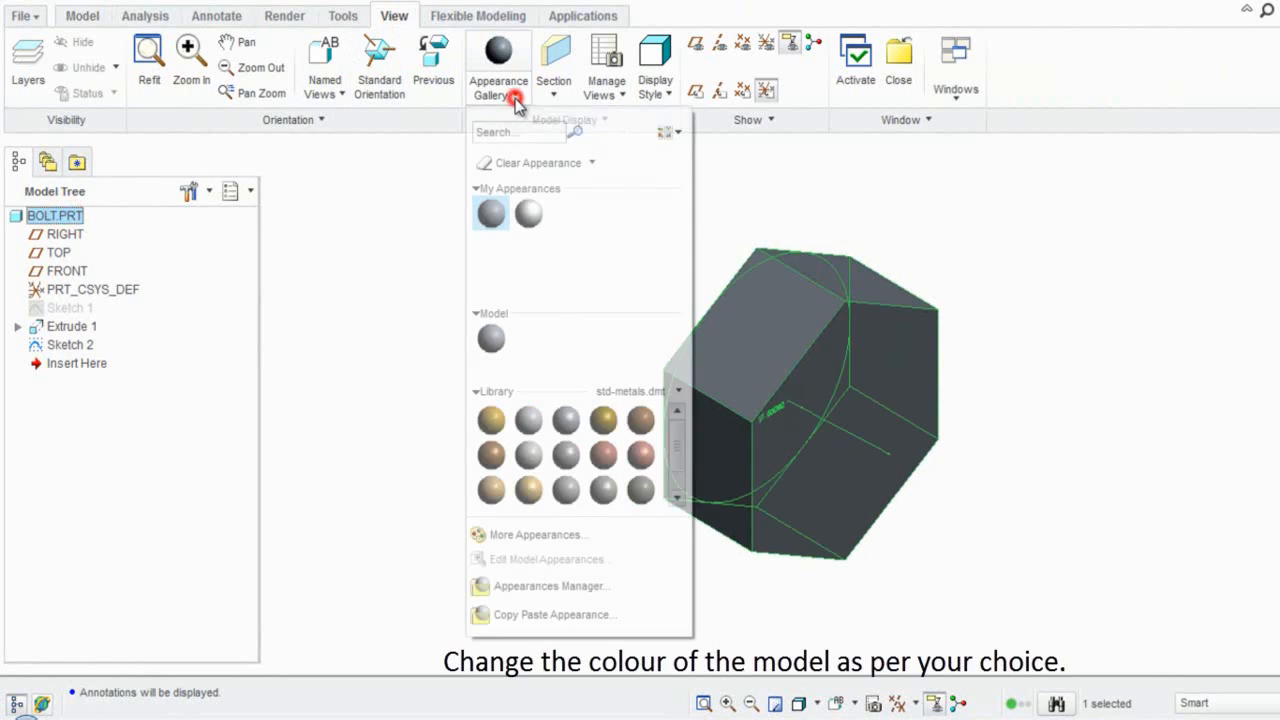
click(528, 216)
click(528, 216)
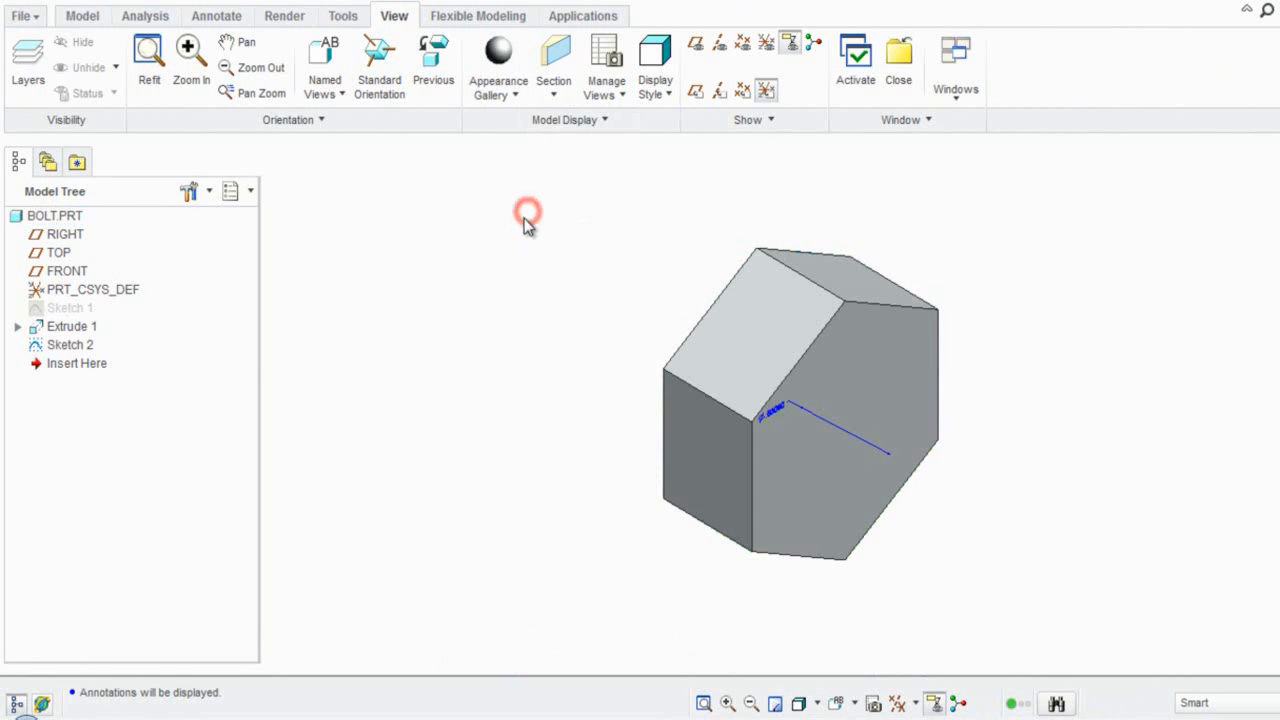
Turn off the display of annotations to hide the diameter dimension on the bolt head.
click(931, 704)
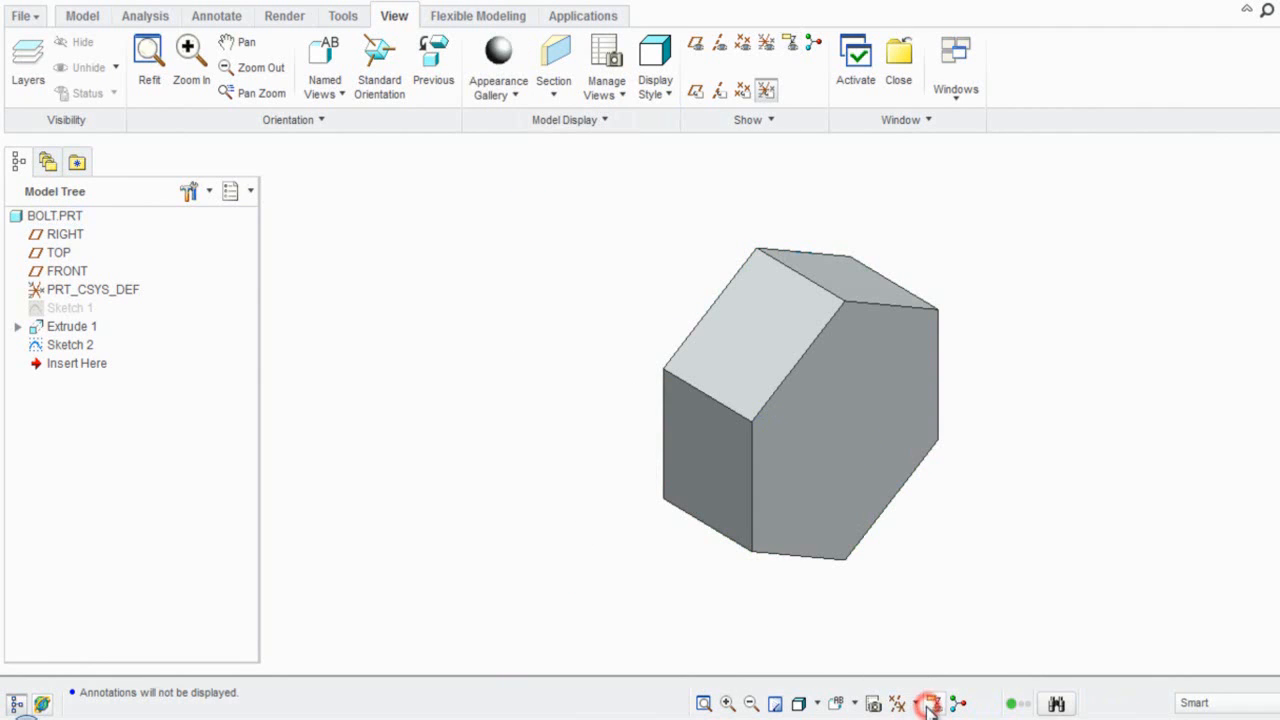
click(744, 636)
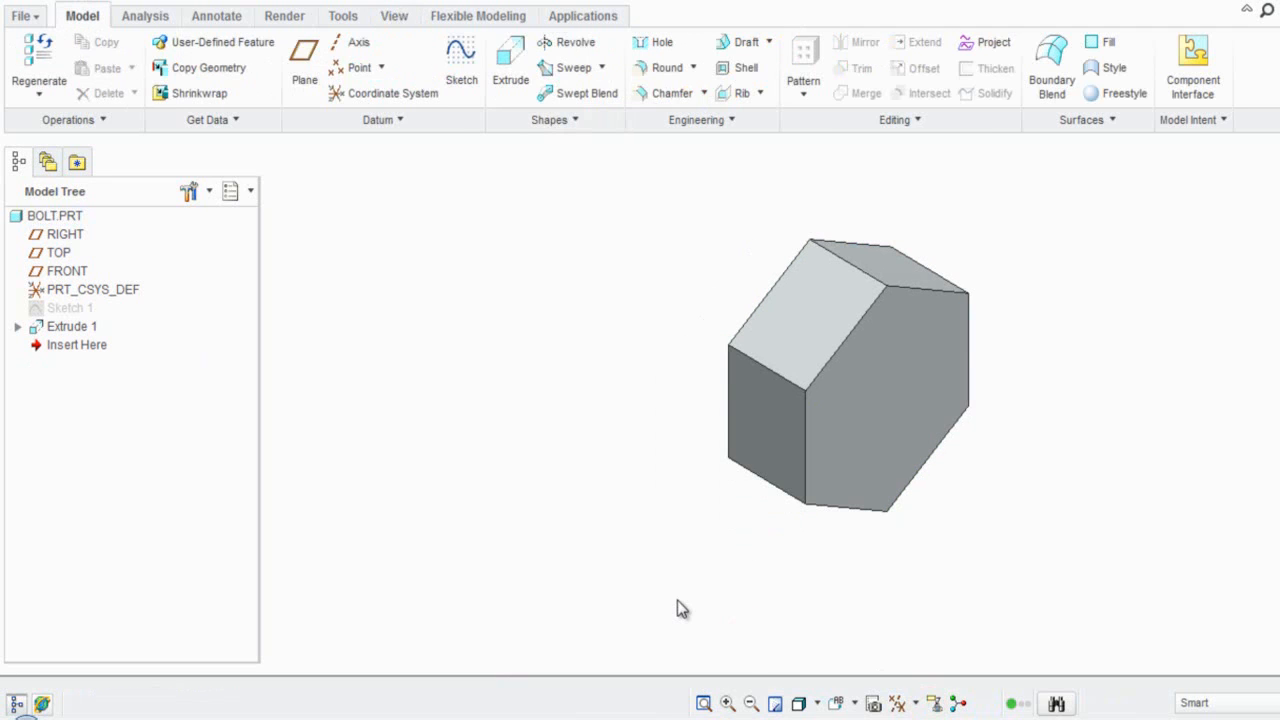
click(677, 600)
Create a new sketch on the left hexagonal face, keeping the TOP plane as the Top orientation reference.
click(855, 704)
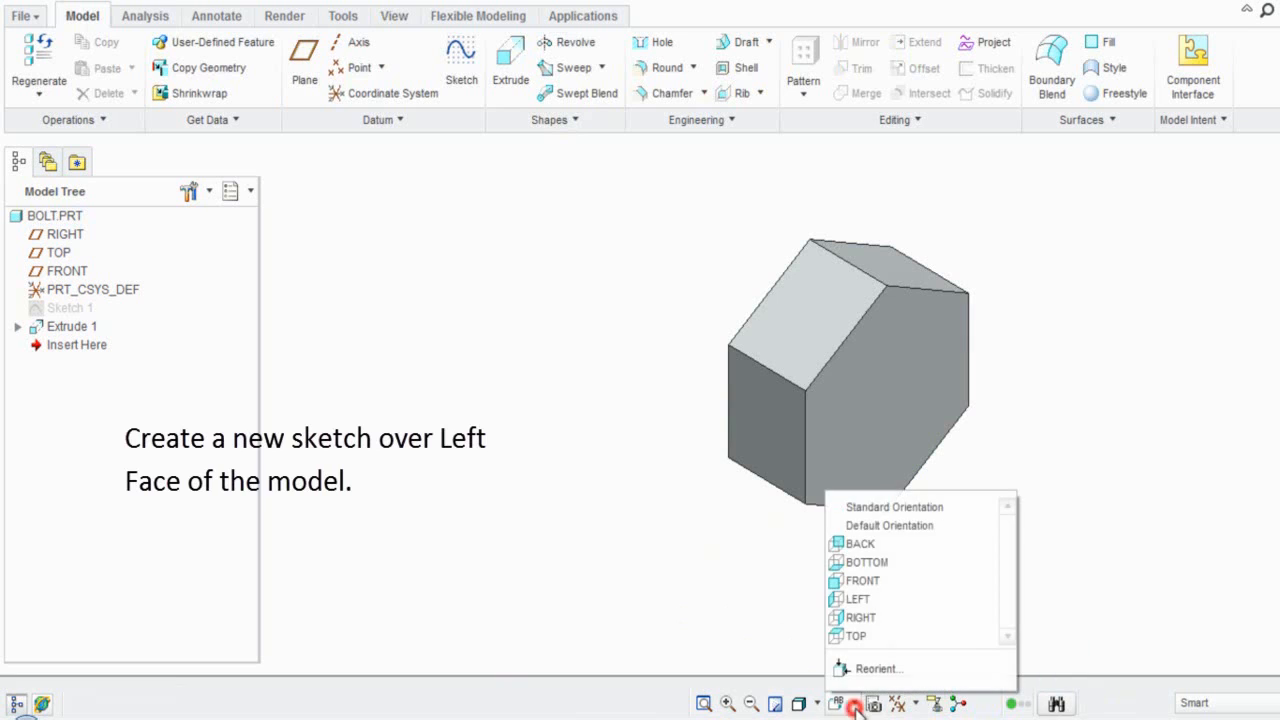
click(852, 599)
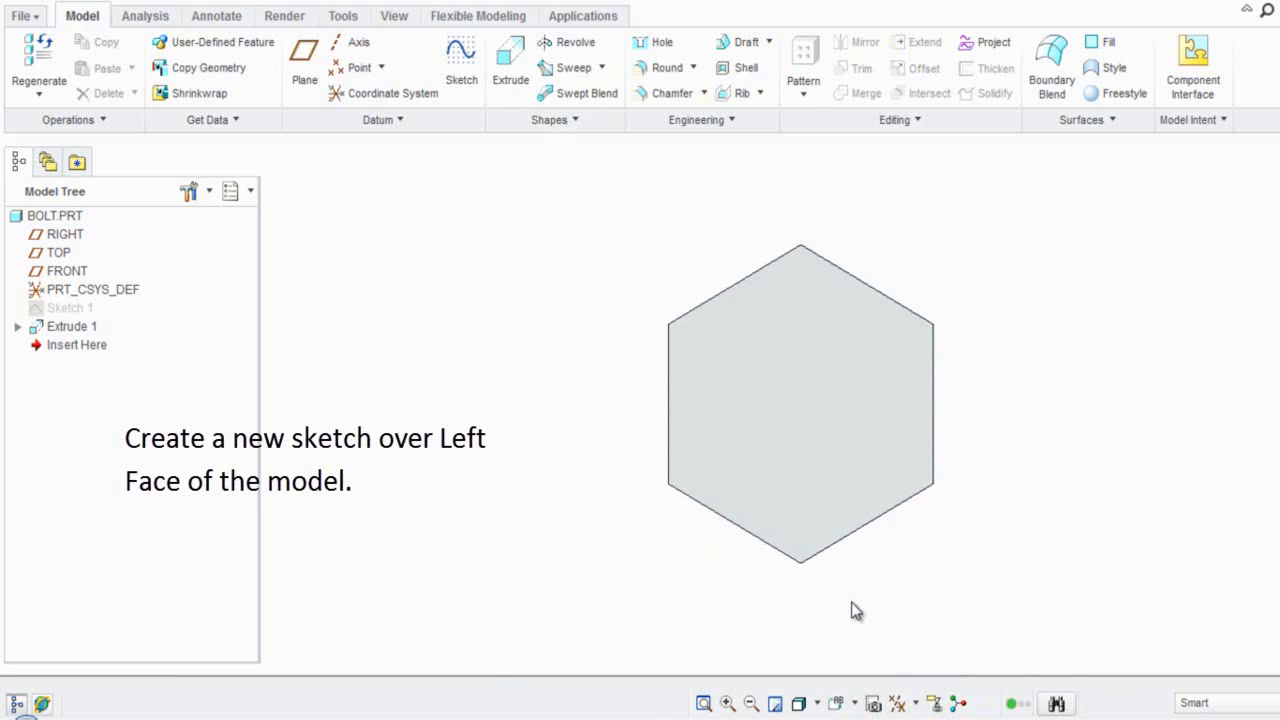
click(853, 607)
click(461, 76)
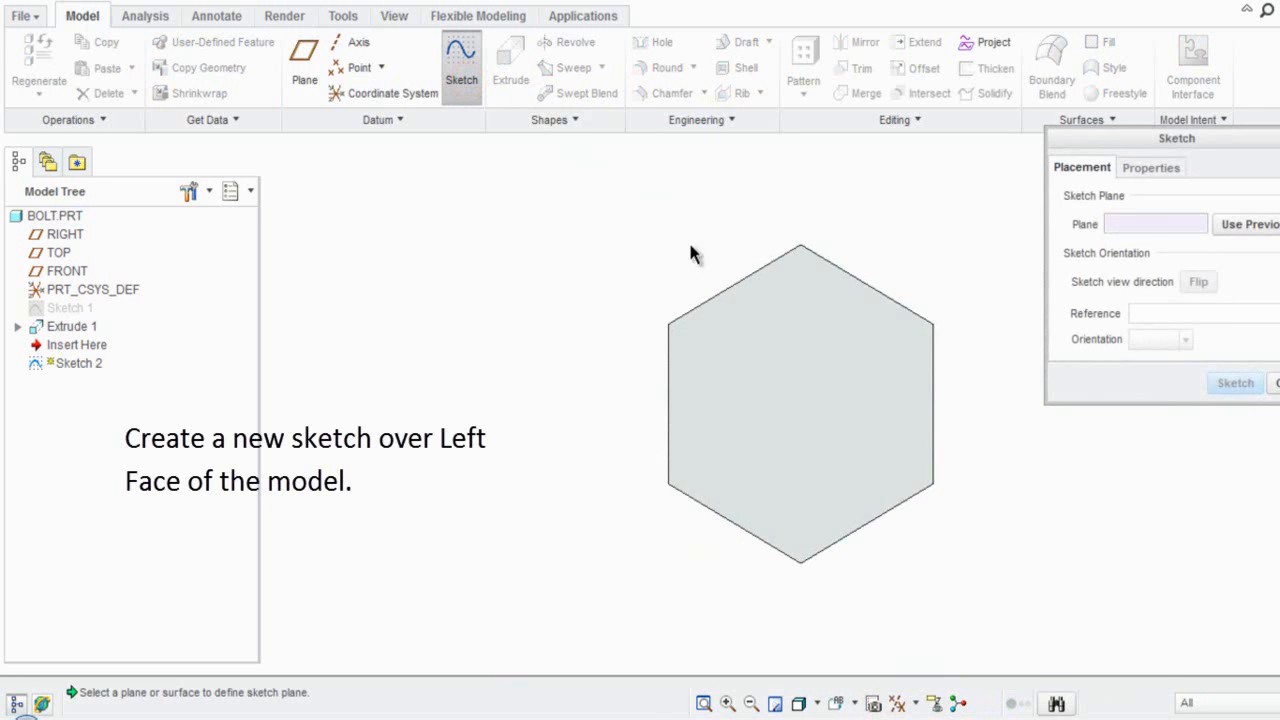
click(773, 388)
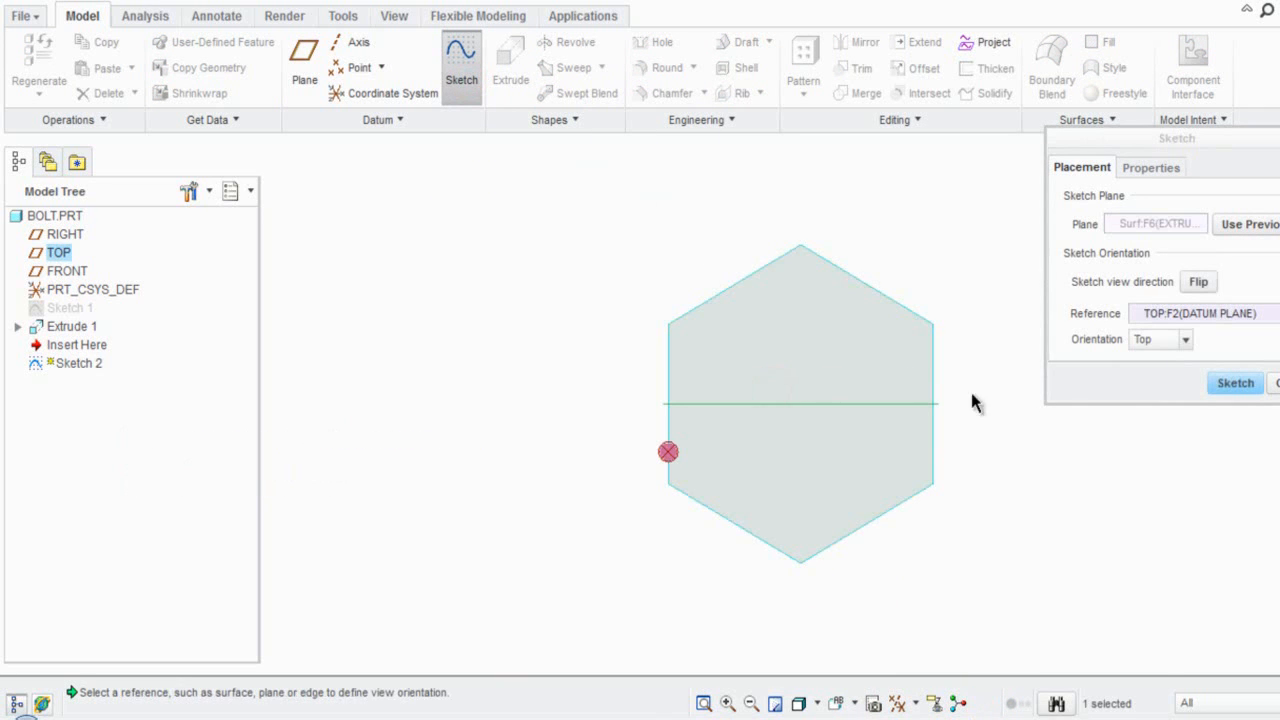
click(1238, 386)
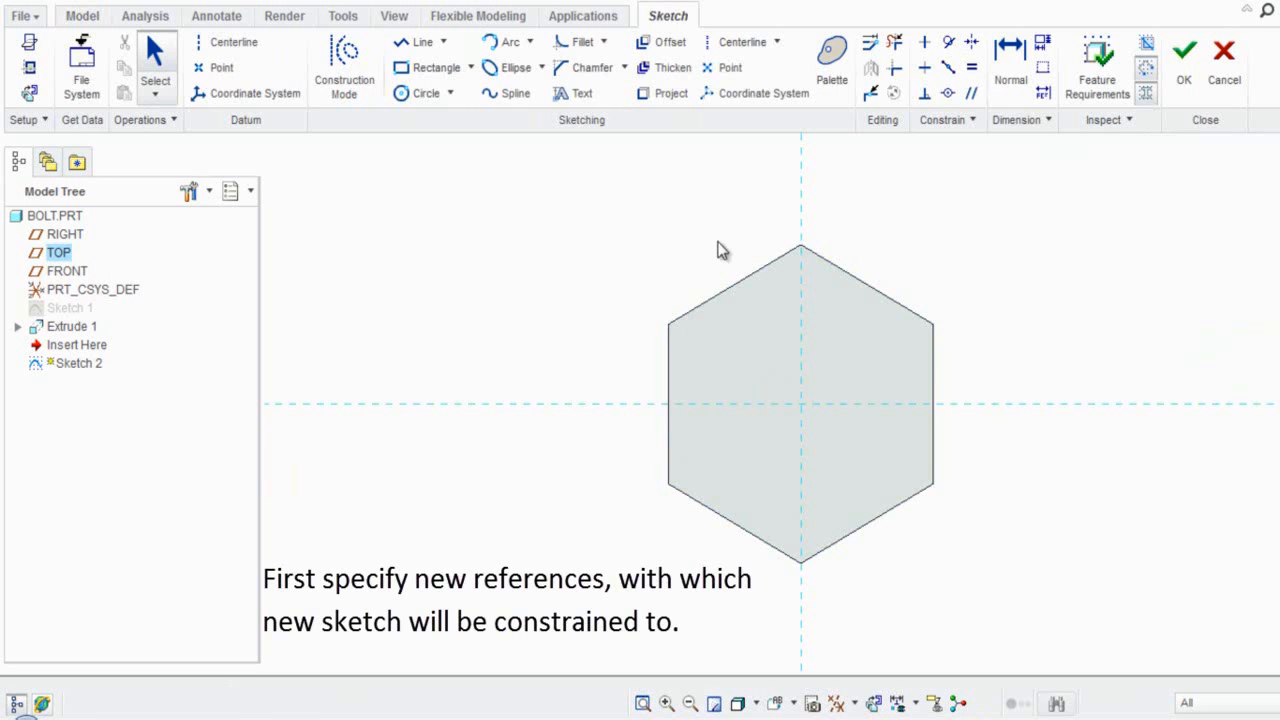
Add the hexagon's upper-left and lower-right slanted sides as sketch references.
click(29, 67)
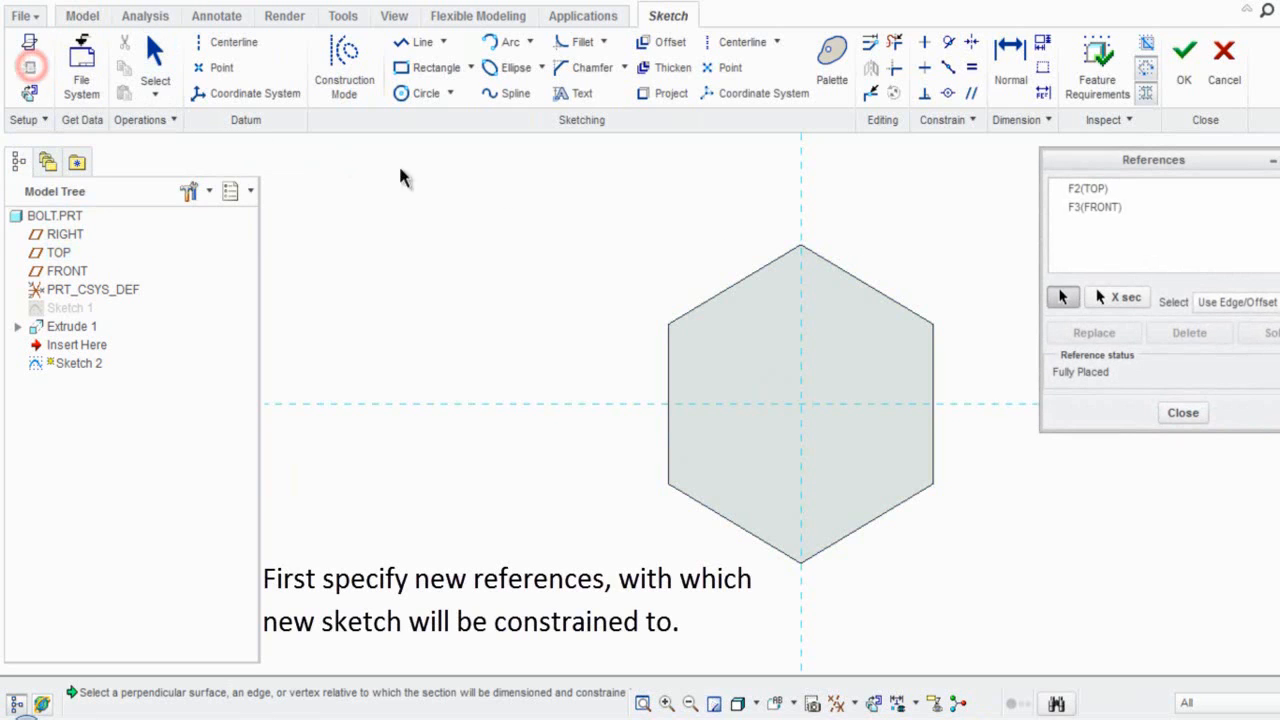
click(732, 287)
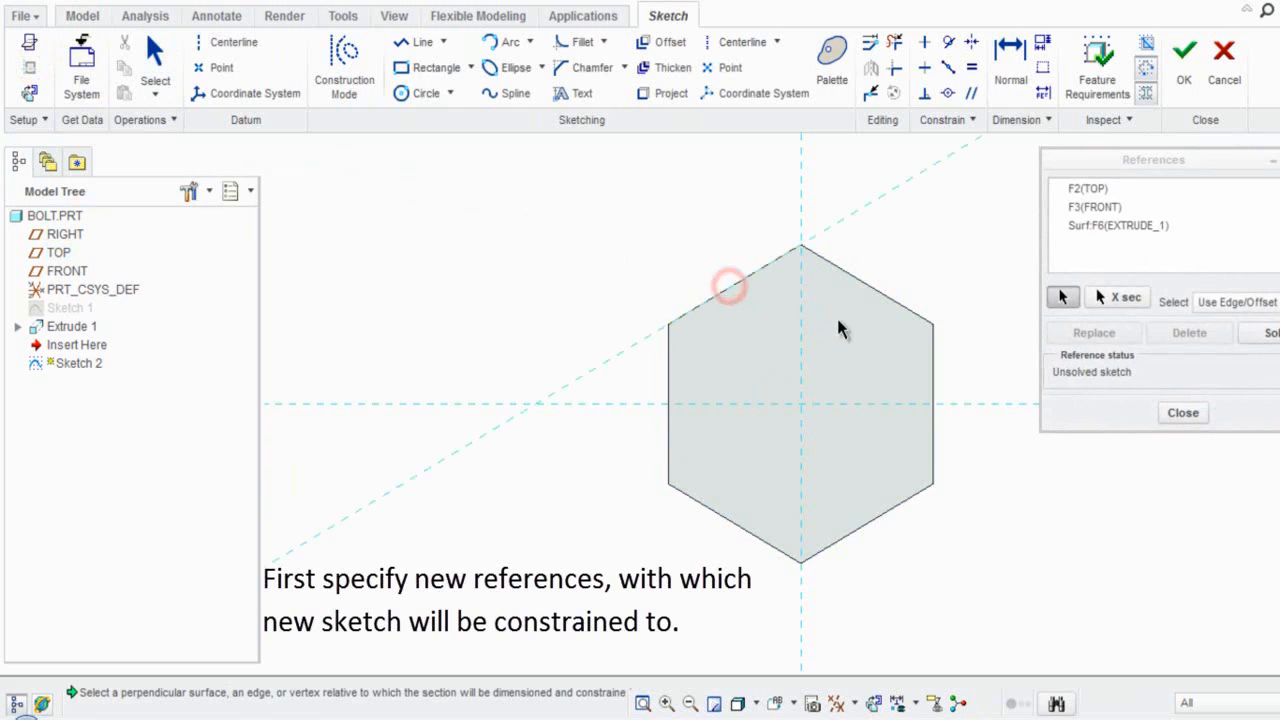
click(855, 530)
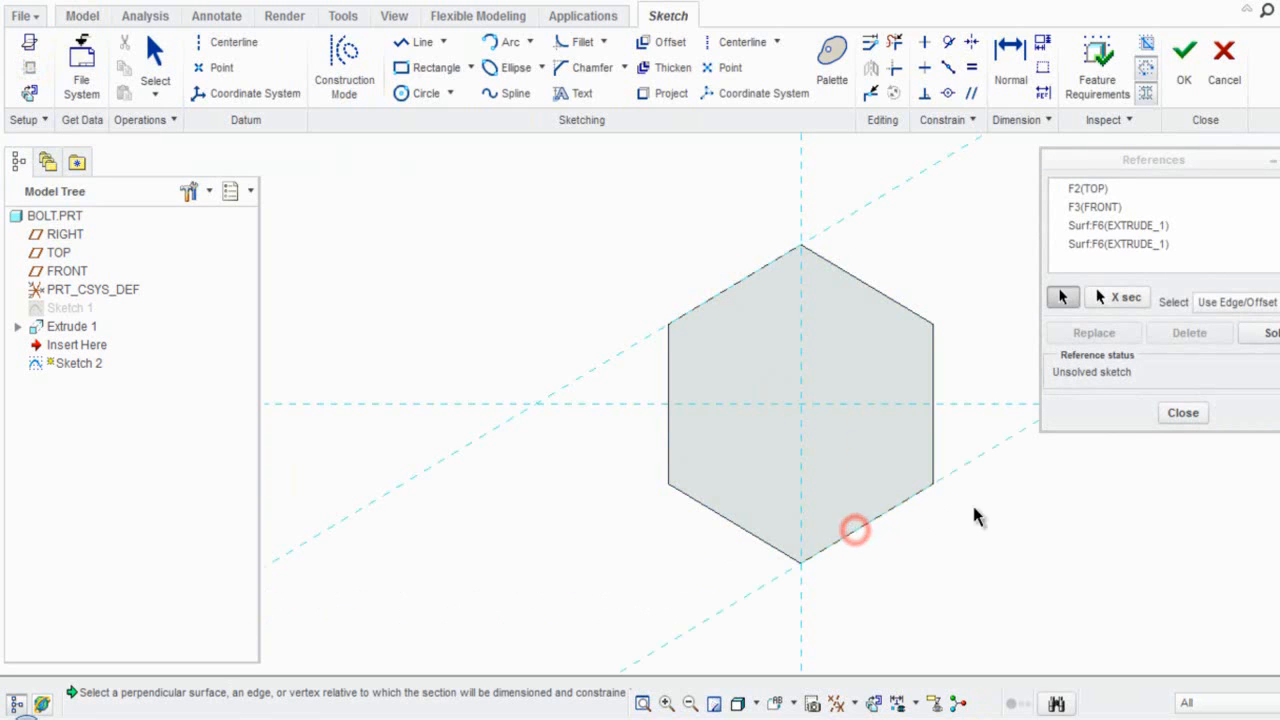
click(1182, 414)
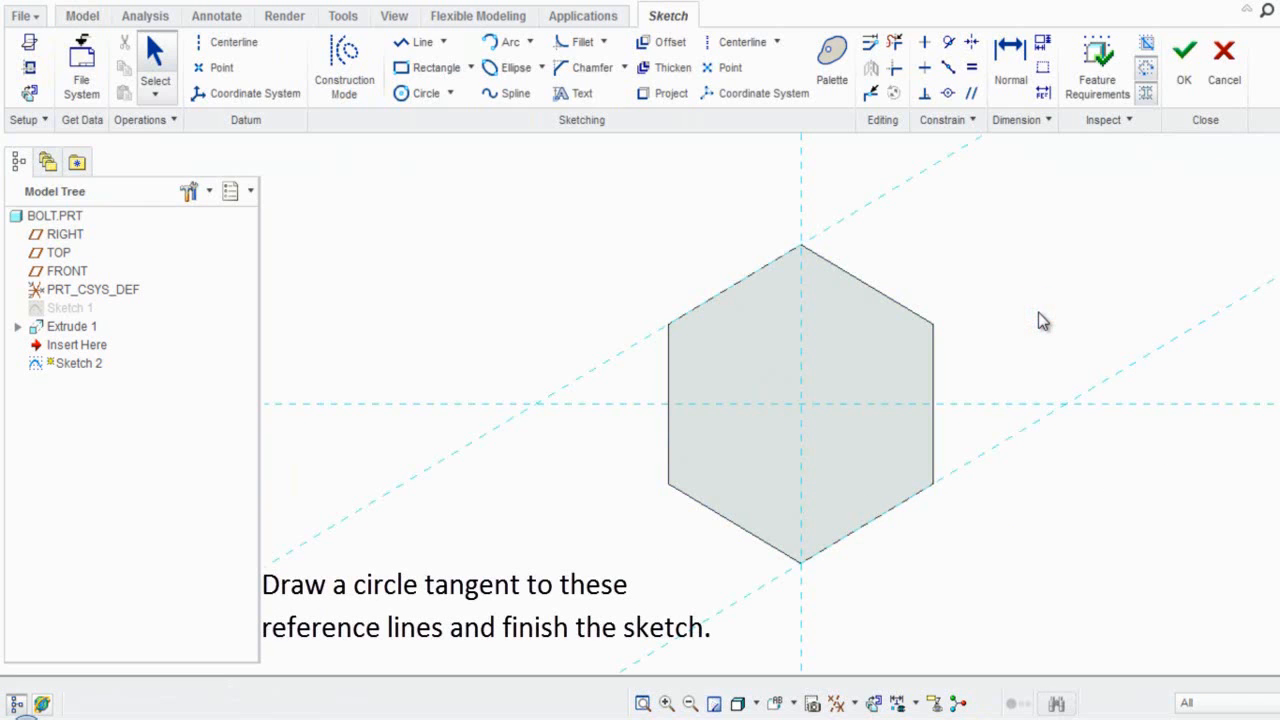
Draw a circle centred on the reference intersection and tangent to the slanted reference lines, and finish the sketch.
right_click(1040, 320)
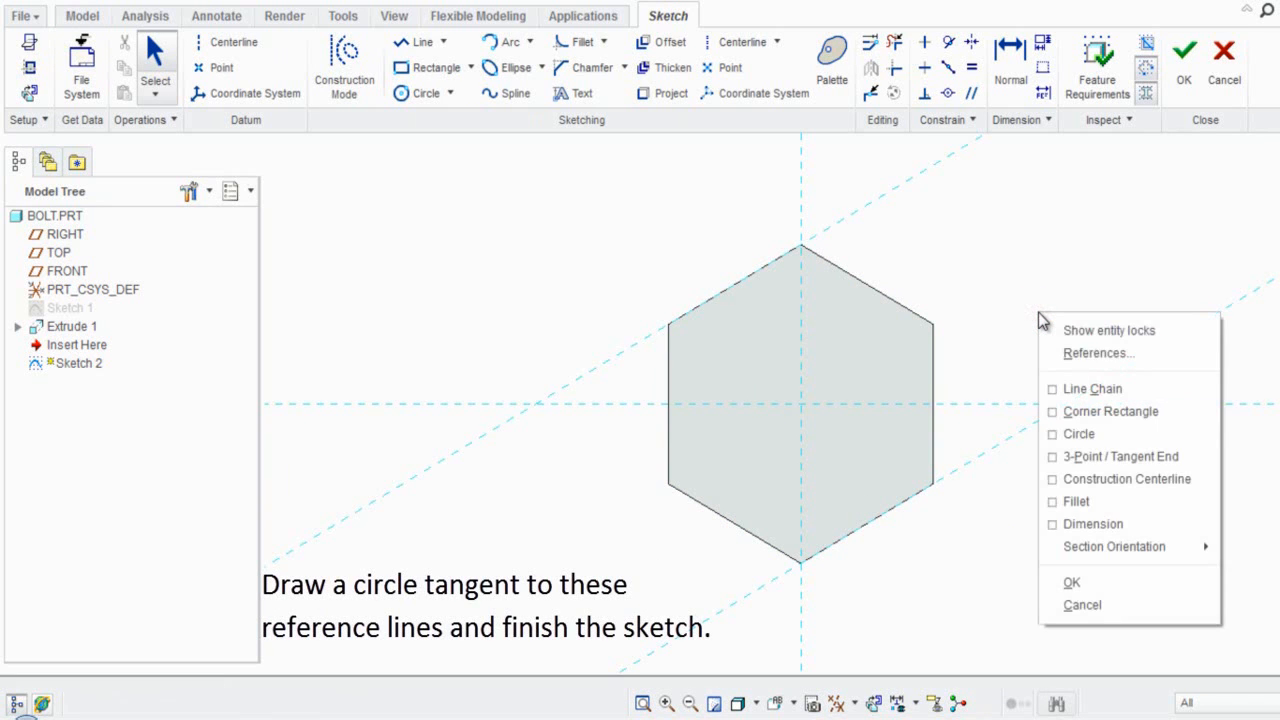
click(1058, 436)
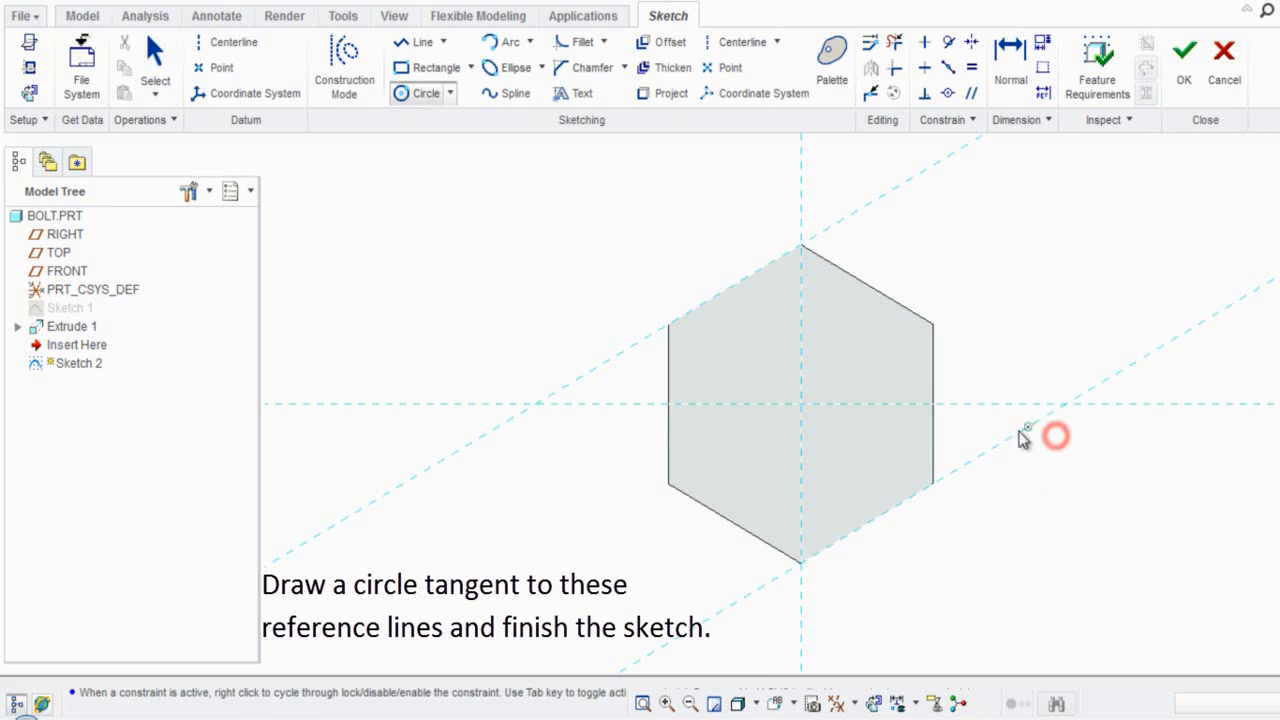
click(801, 405)
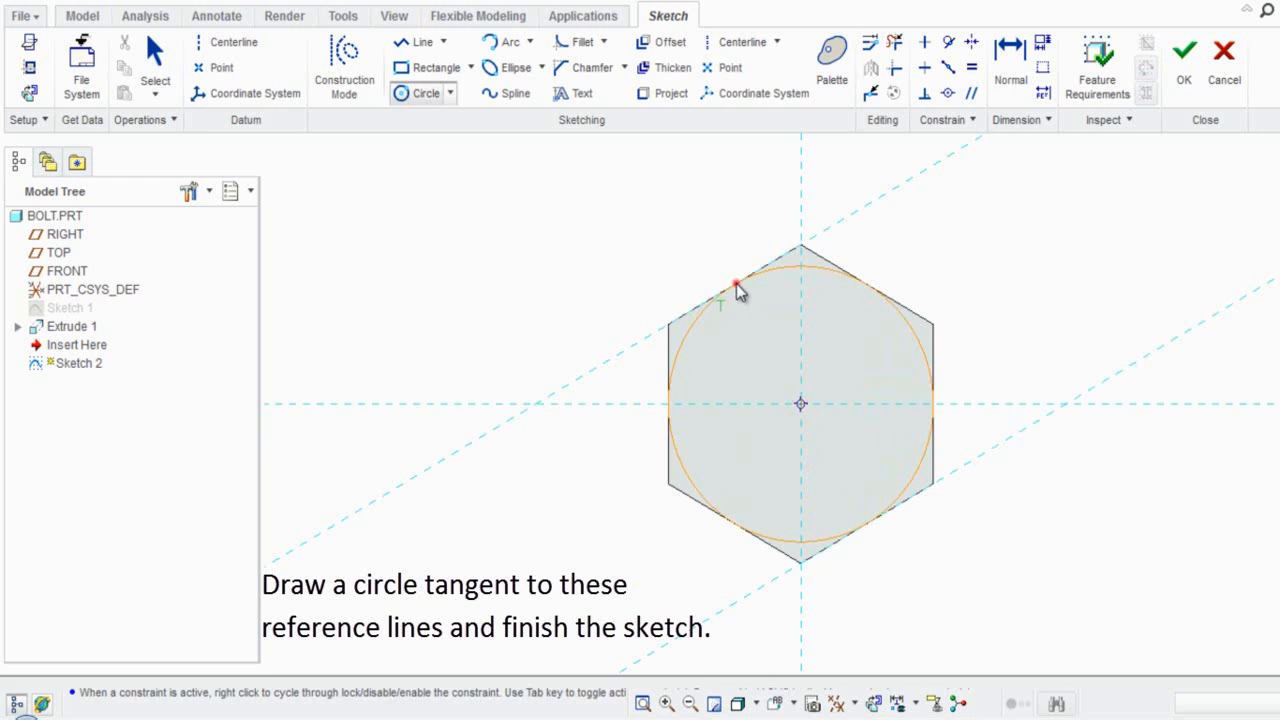
click(737, 289)
middle_click(972, 279)
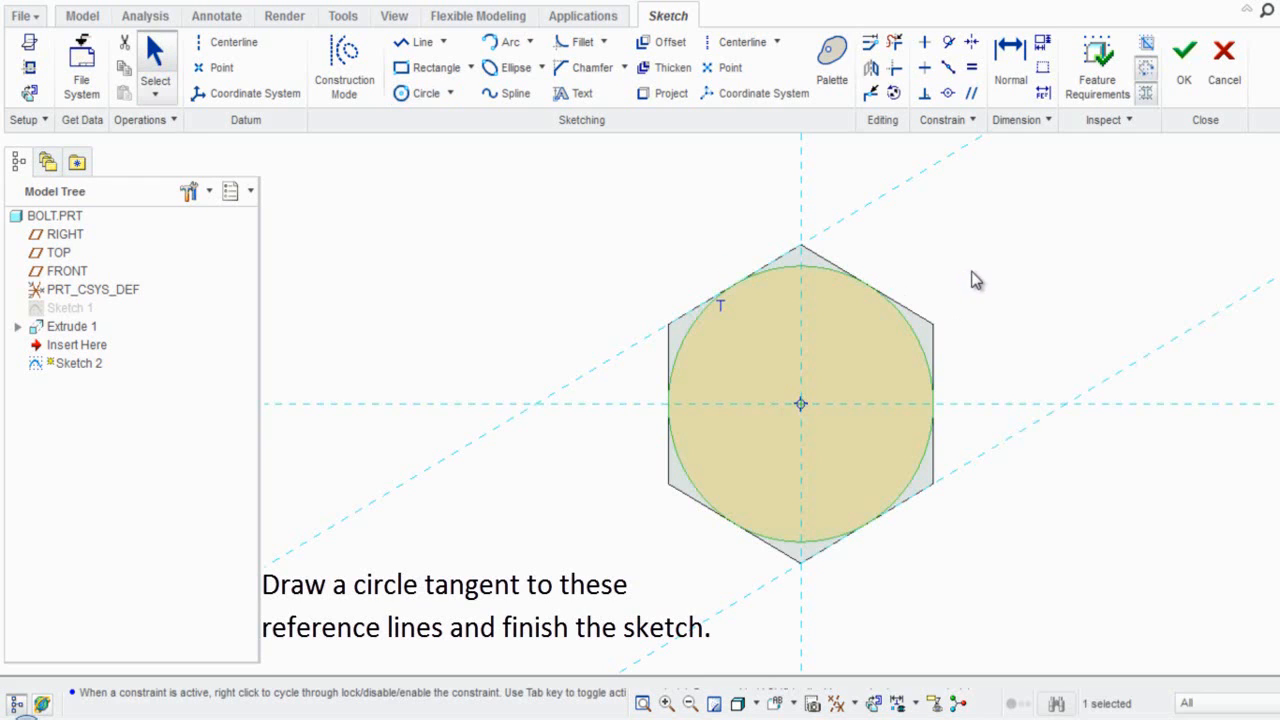
click(1189, 92)
click(1103, 263)
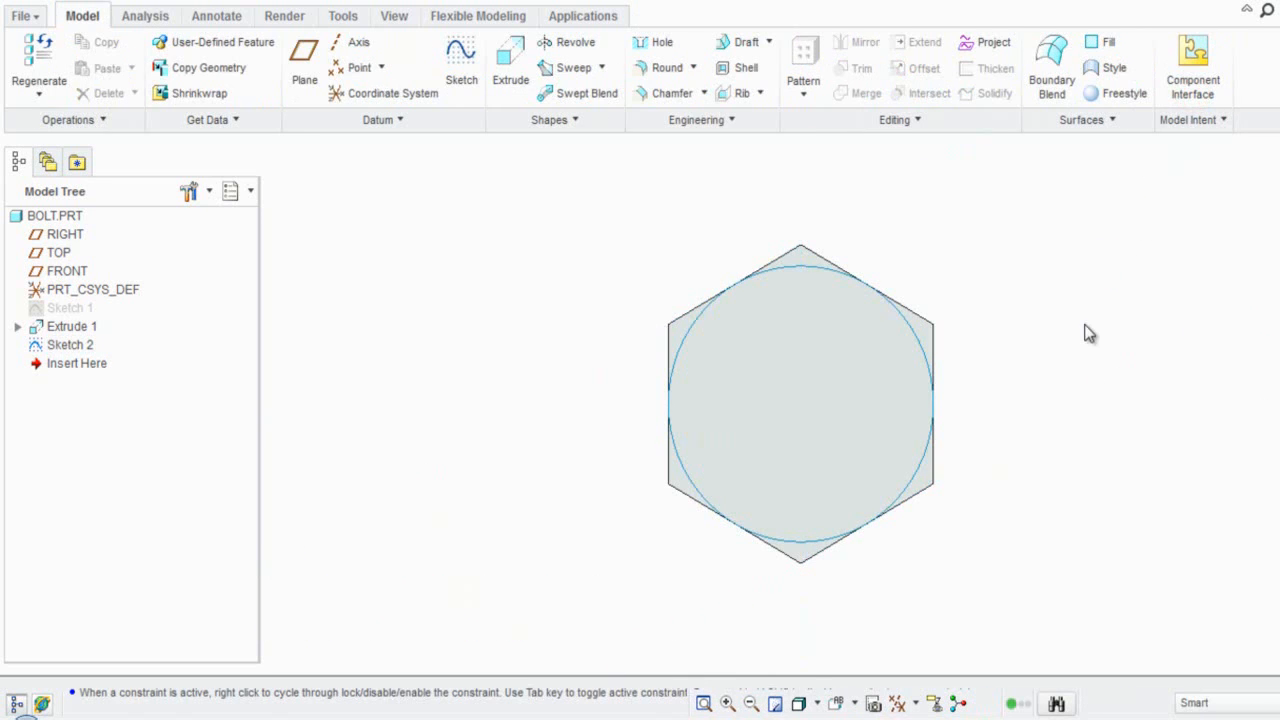
Orient the model to the saved FRONT view and turn on the display of datum planes.
click(855, 704)
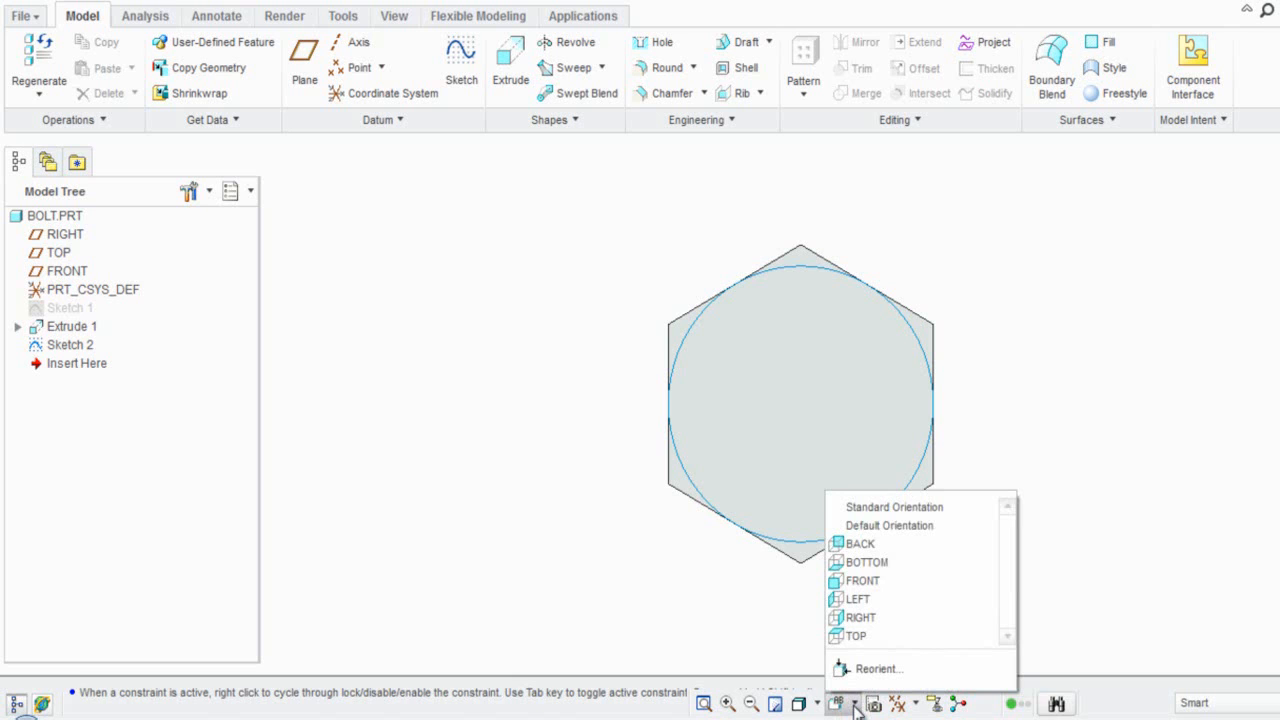
click(862, 581)
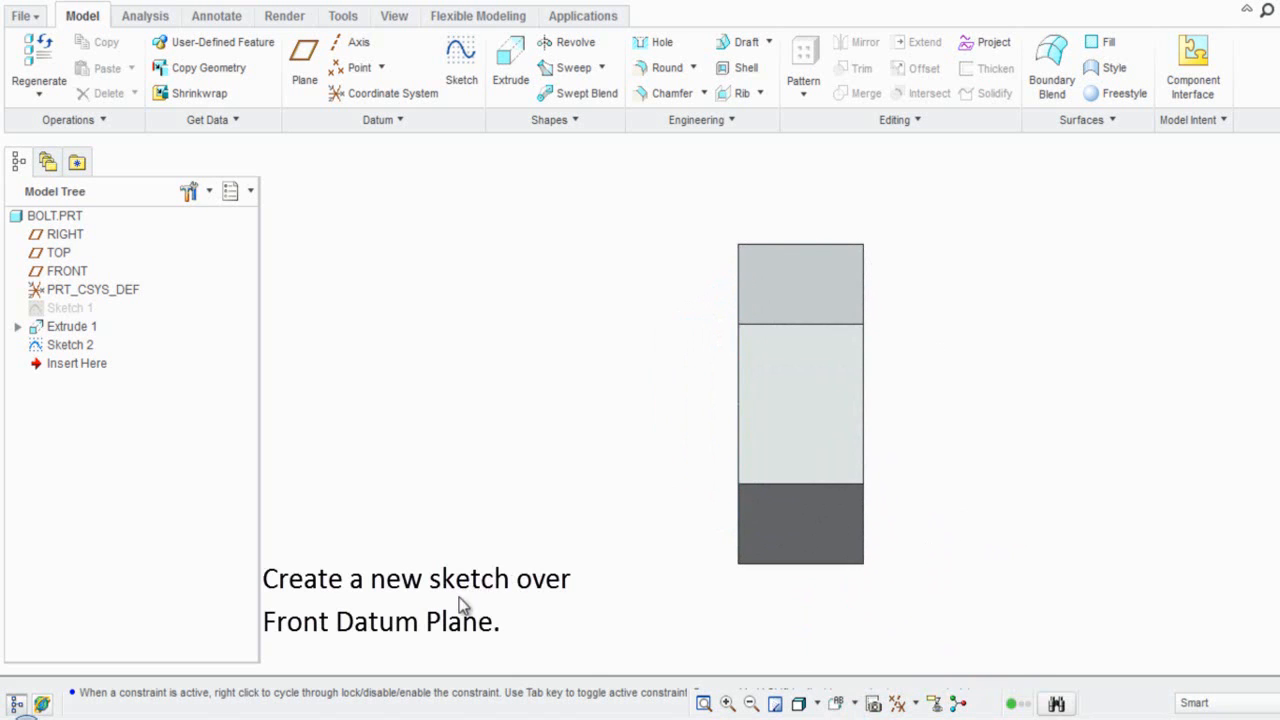
click(915, 704)
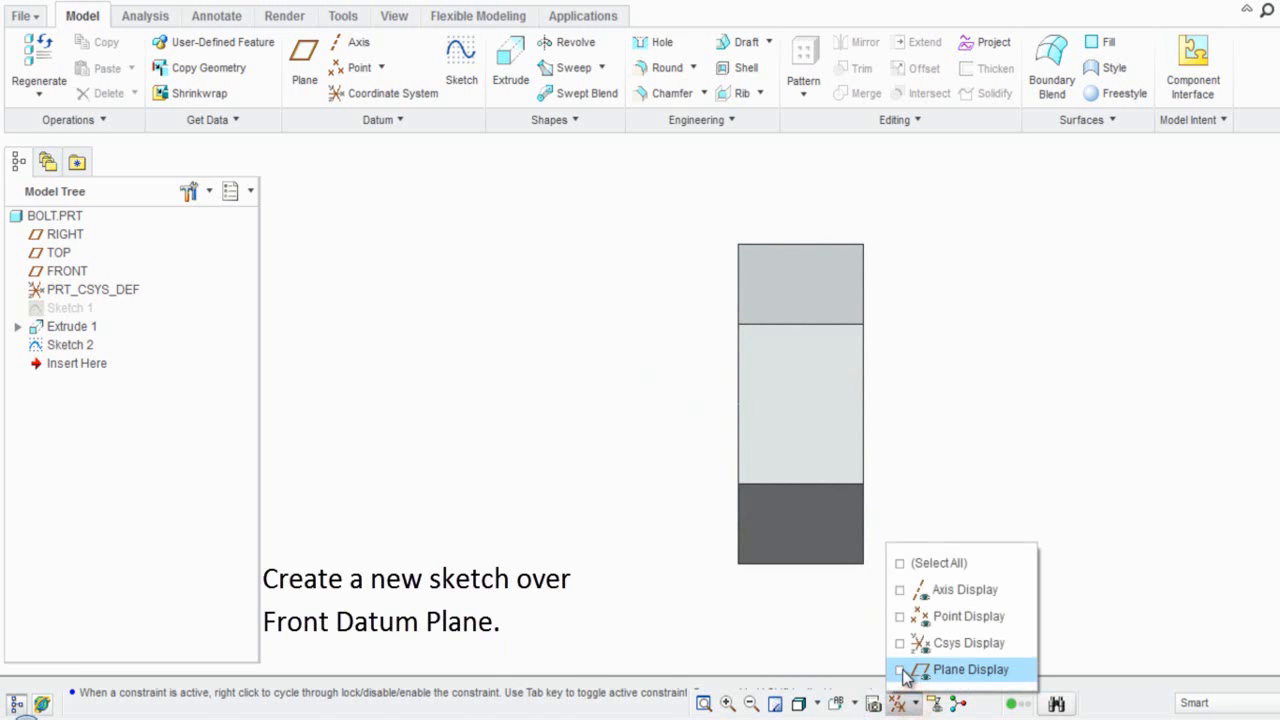
click(901, 670)
click(585, 579)
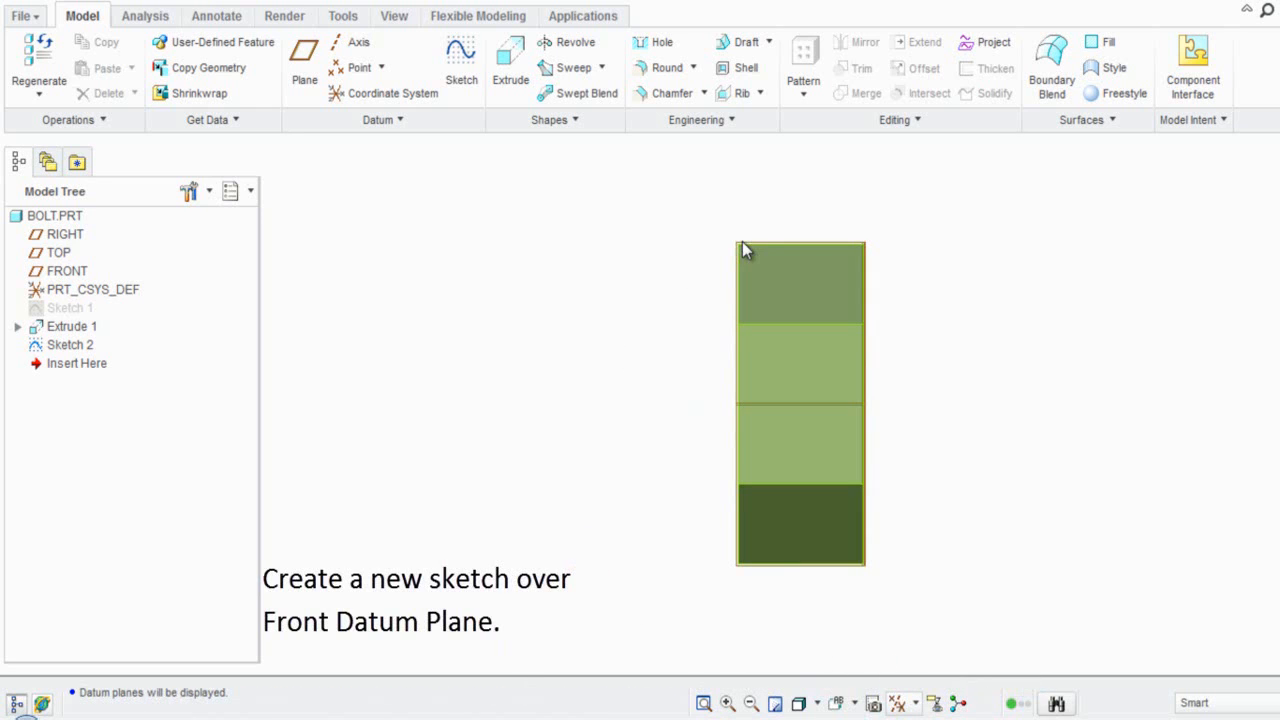
Start a new sketch on the FRONT datum plane.
click(66, 271)
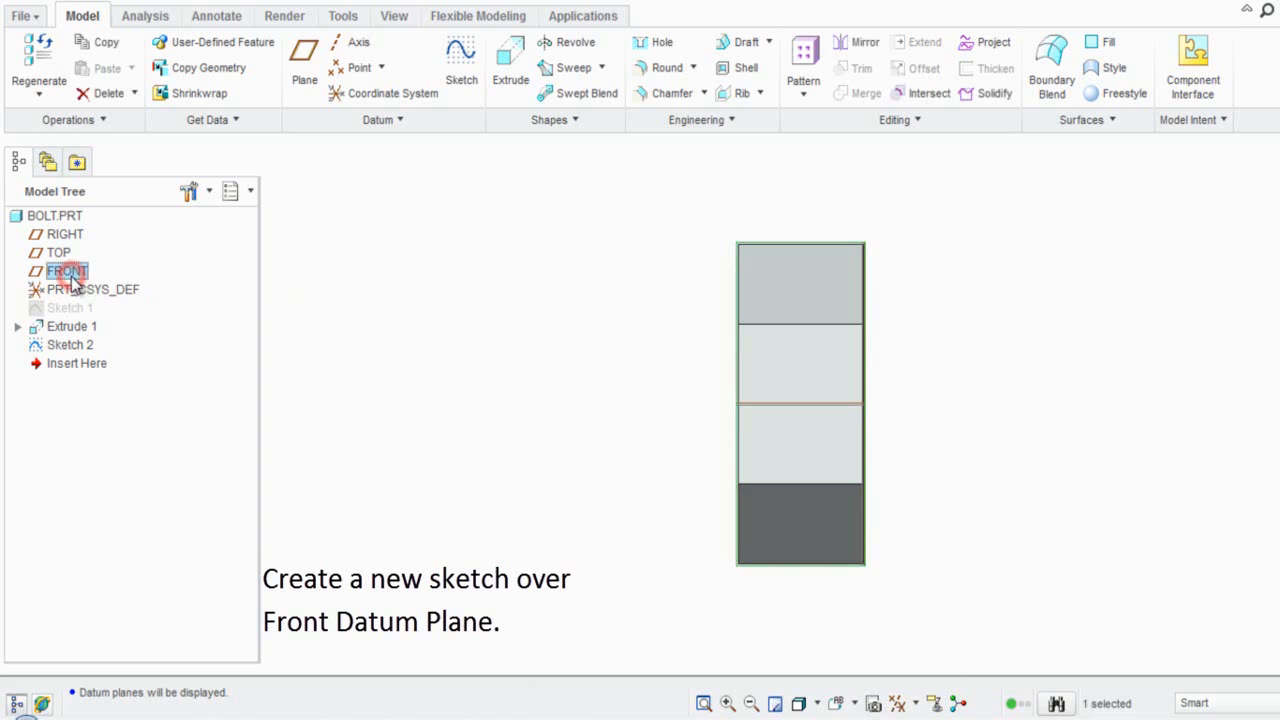
click(454, 93)
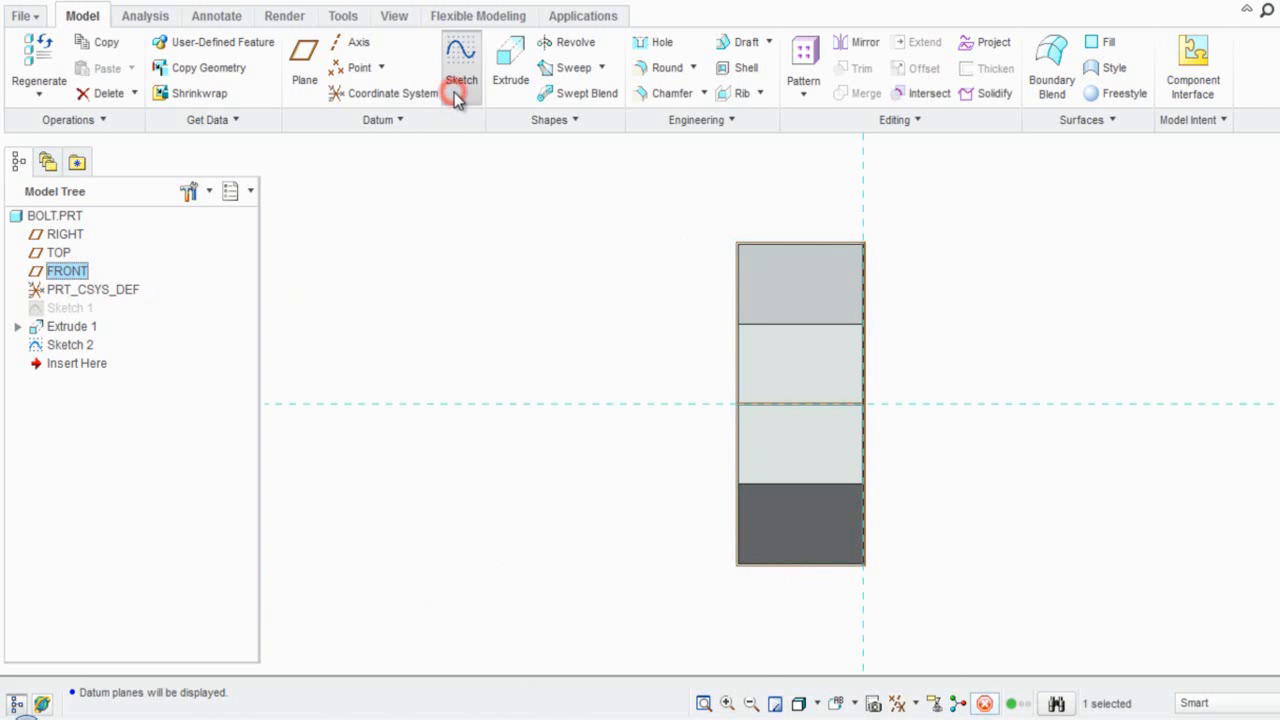
click(474, 312)
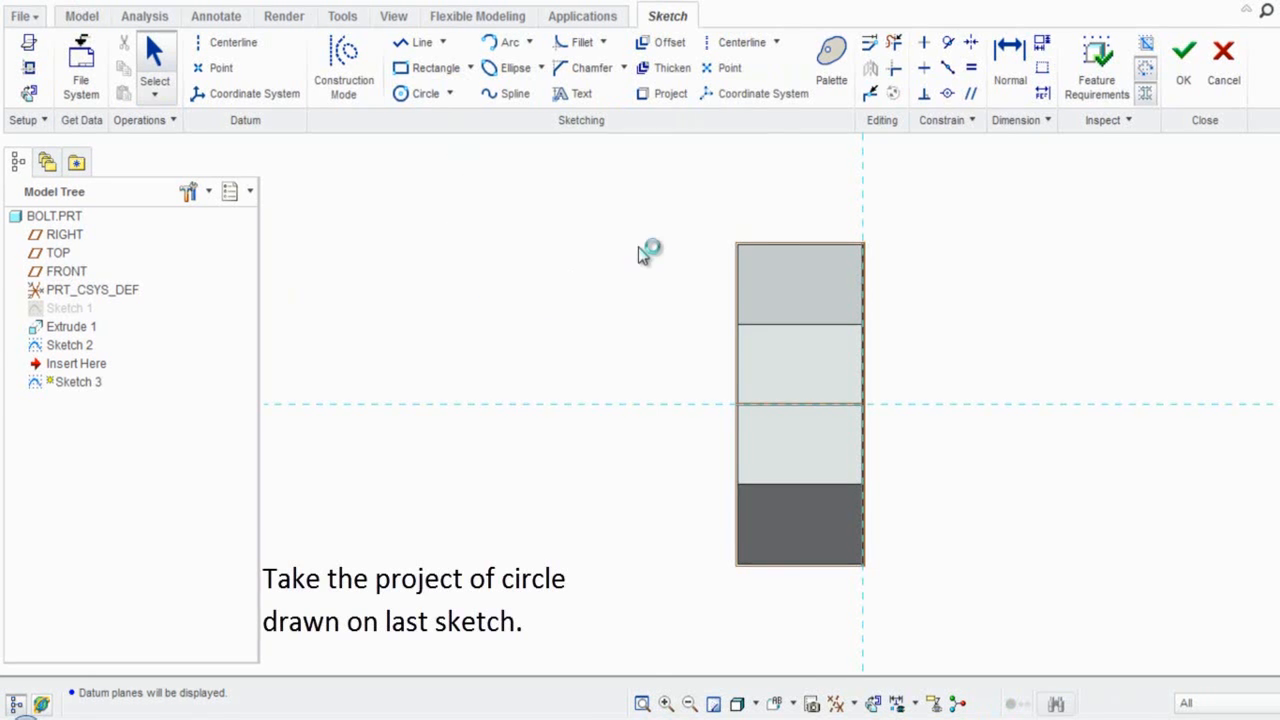
Project the circle of the previous sketch into the current sketch as a single entity.
scroll(667, 265, down, 1)
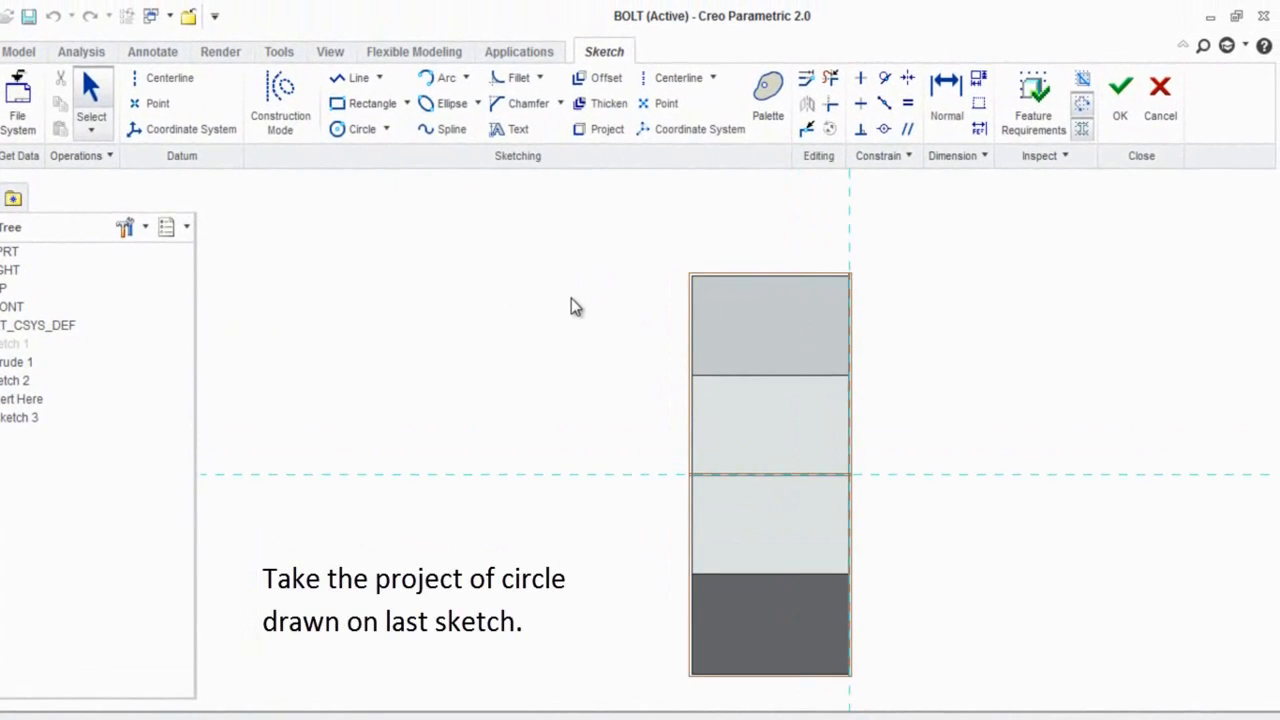
mouse_move(571, 307)
middle_down()
mouse_move(576, 325)
mouse_move(560, 317)
mouse_move(574, 229)
middle_up()
scroll(575, 229, down, 2)
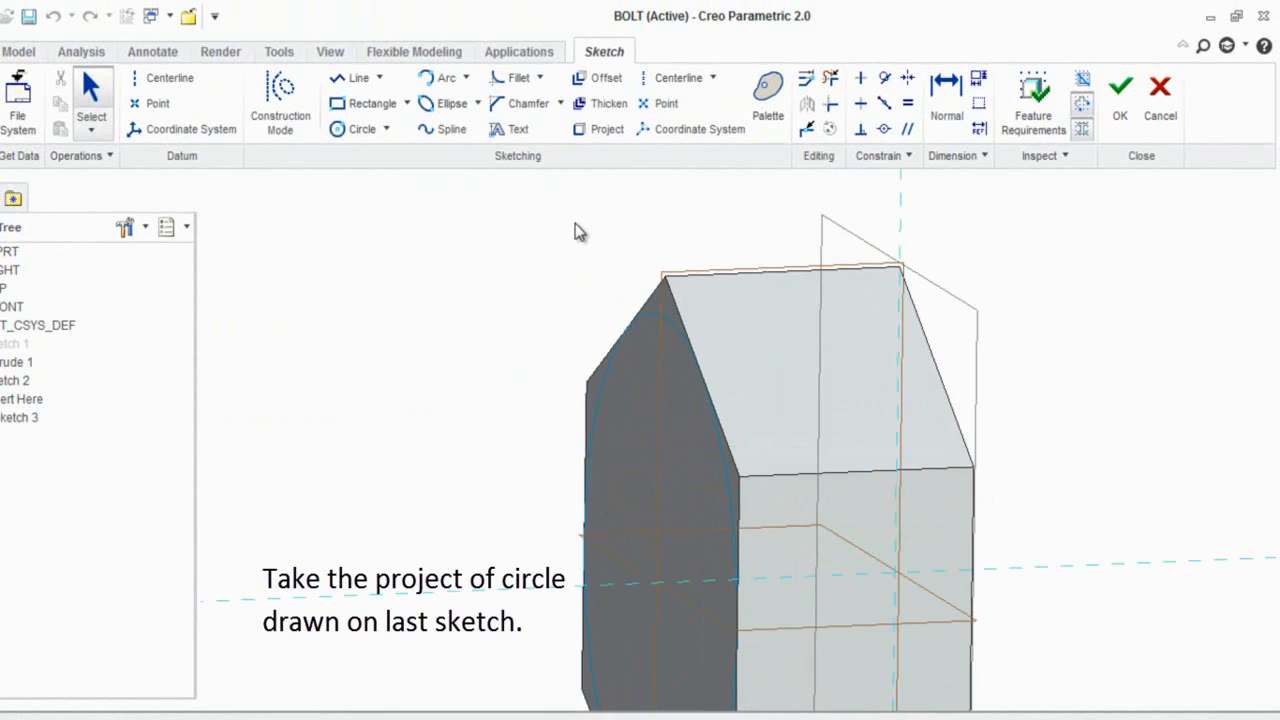
scroll(575, 230, up, 1)
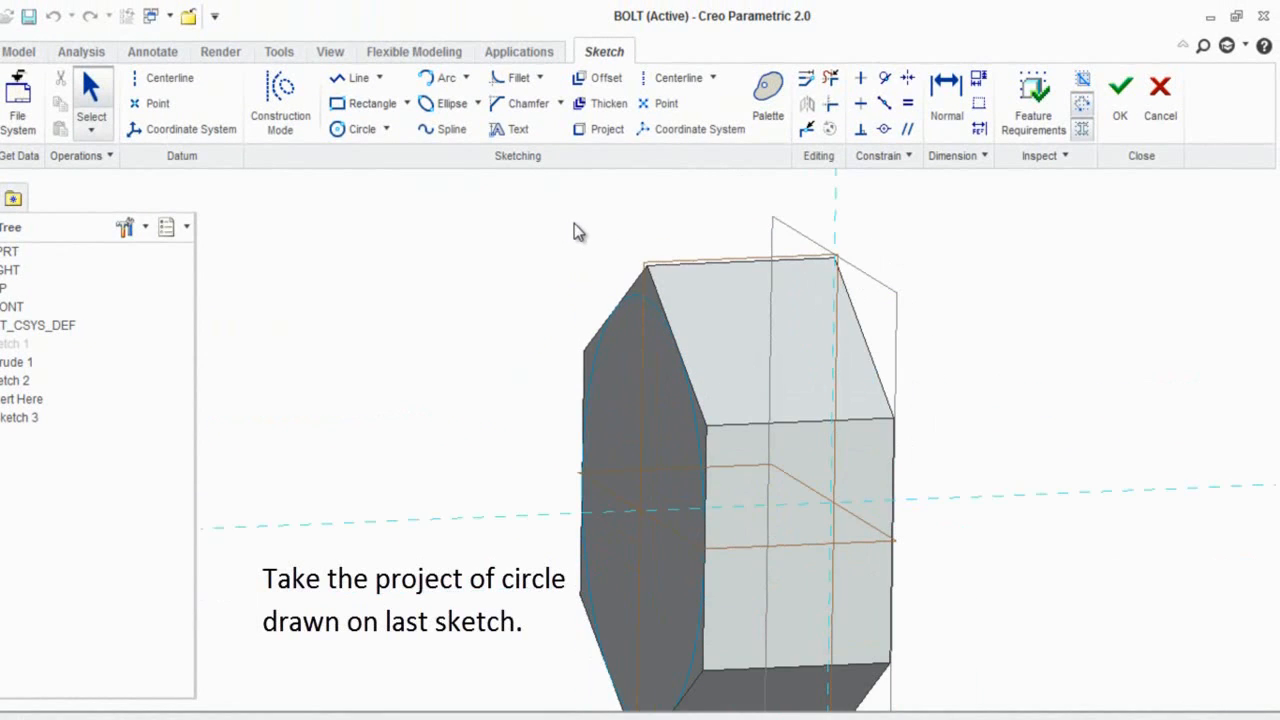
click(605, 130)
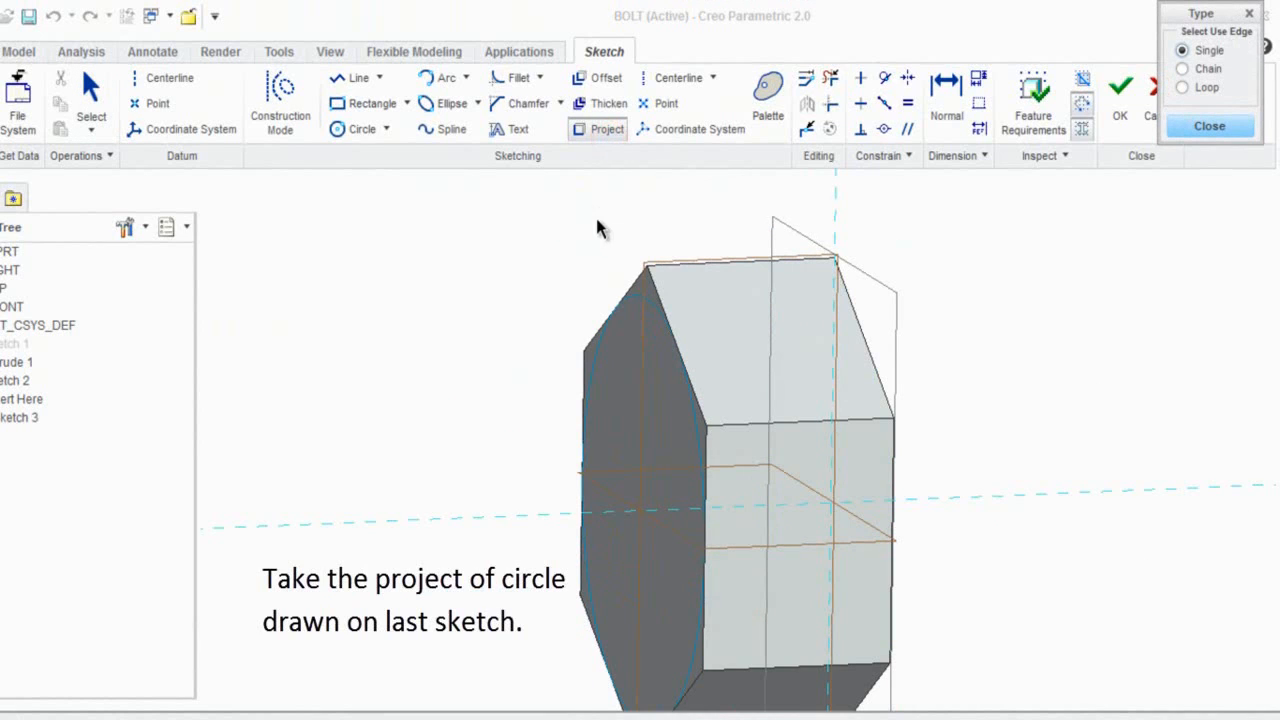
click(643, 307)
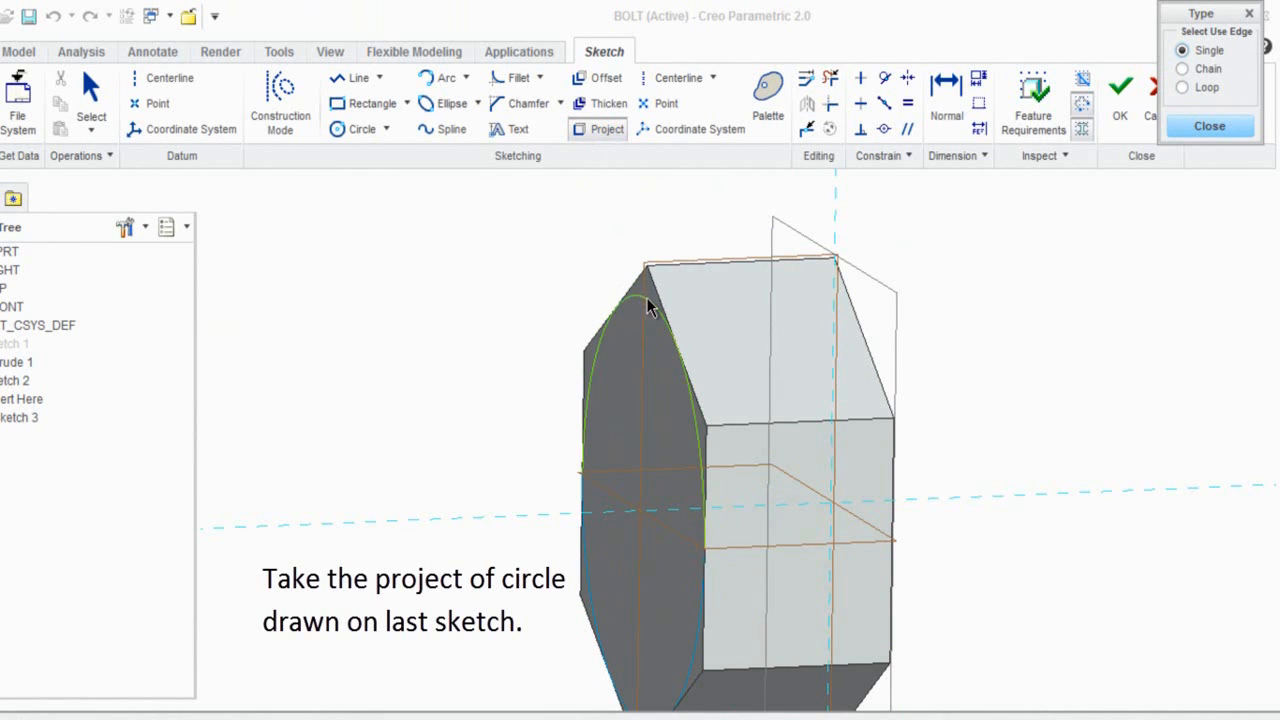
click(648, 307)
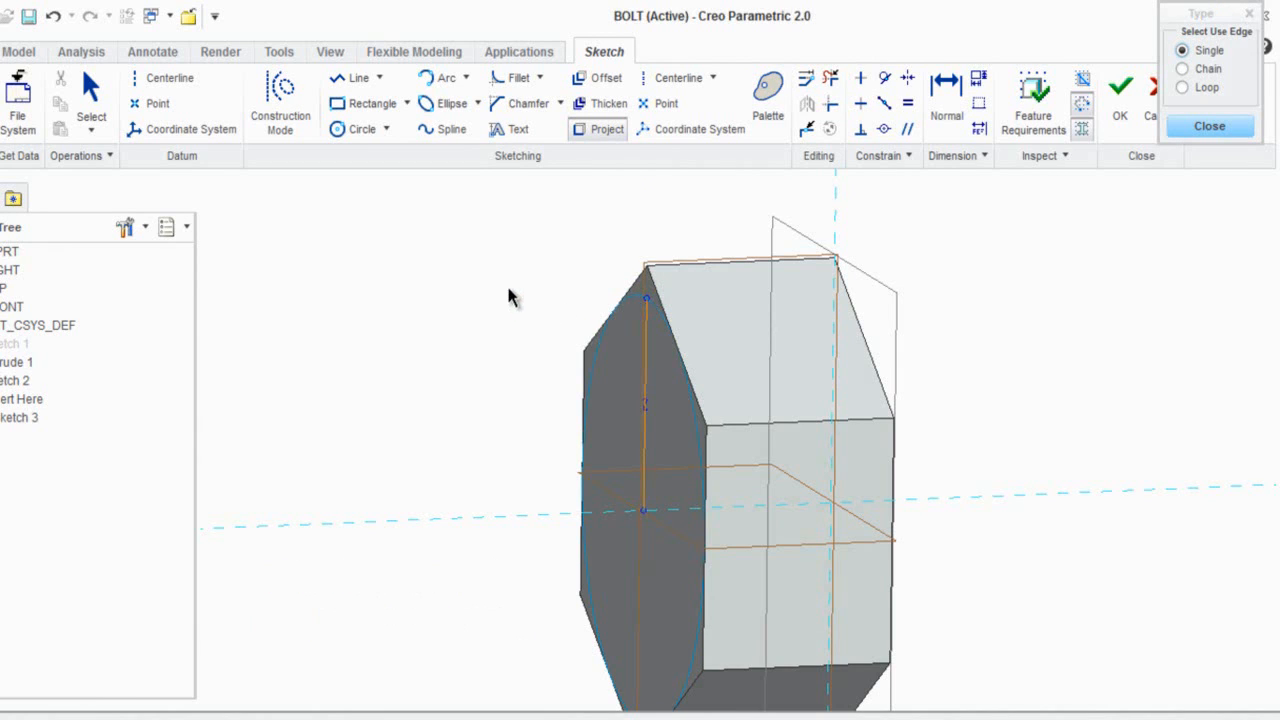
click(1208, 128)
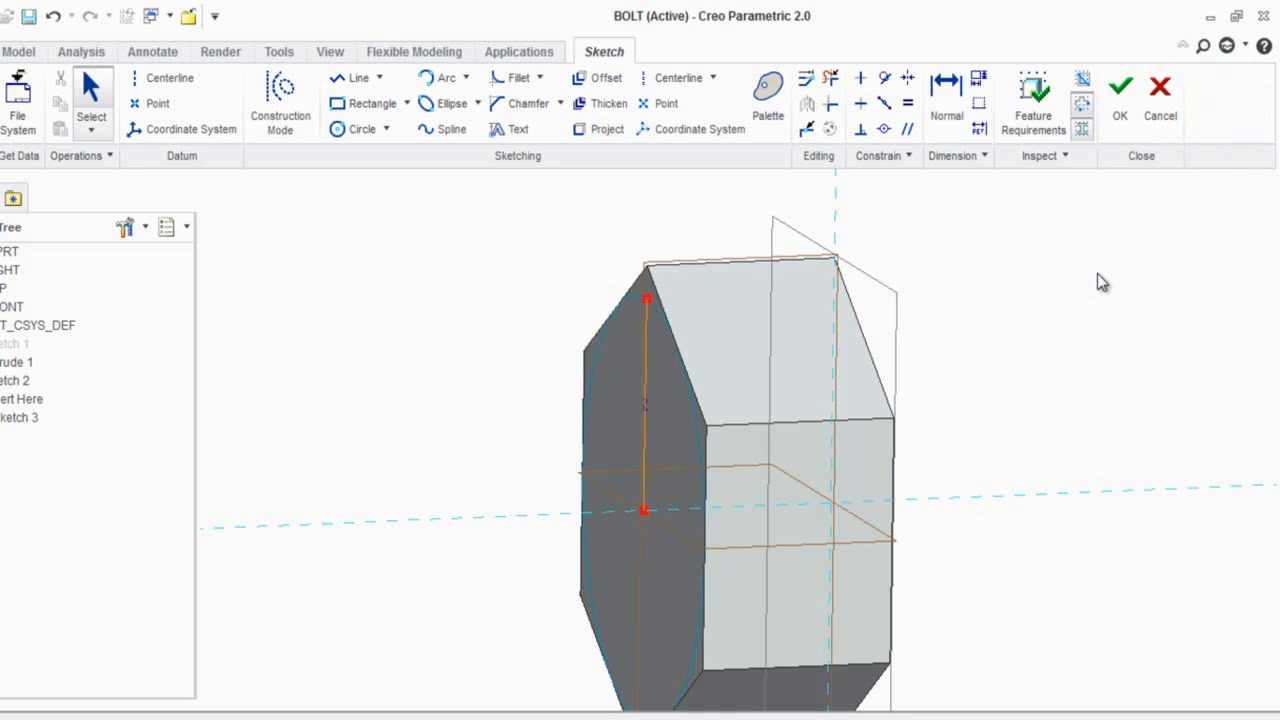
click(544, 201)
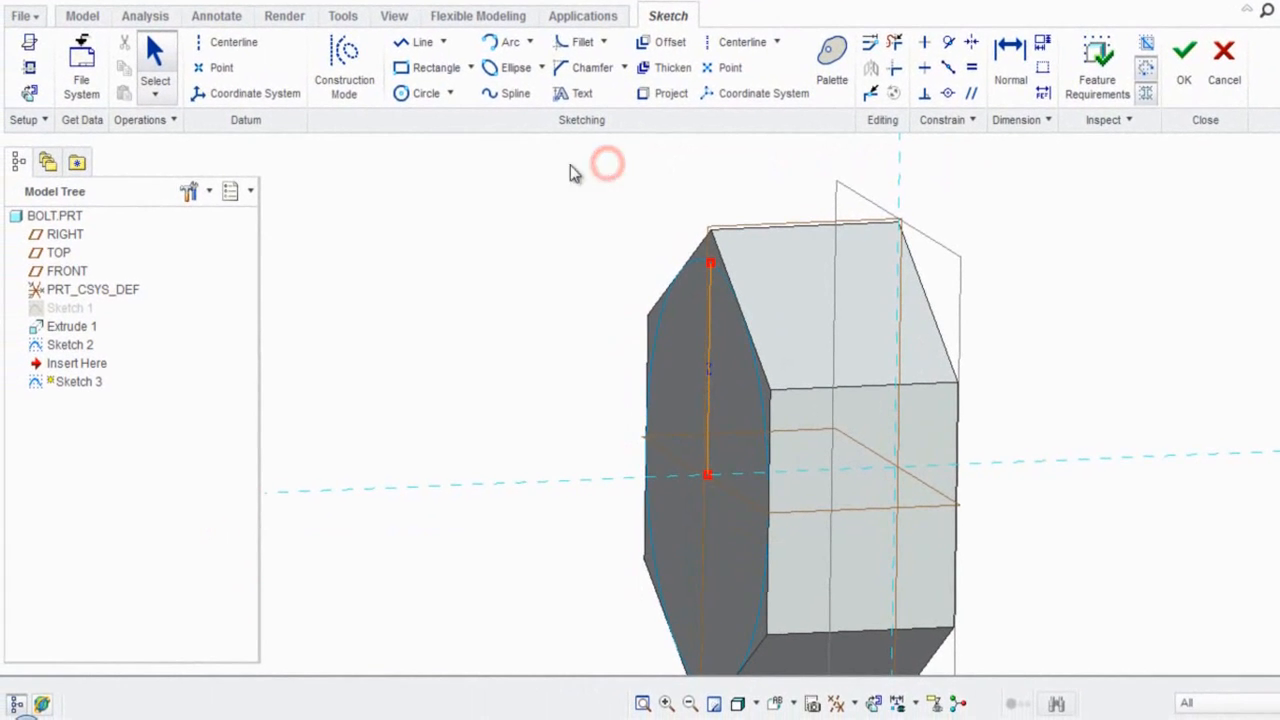
Add the bolt head's top edge, between the two hexagonal faces, as a sketch reference.
click(2, 84)
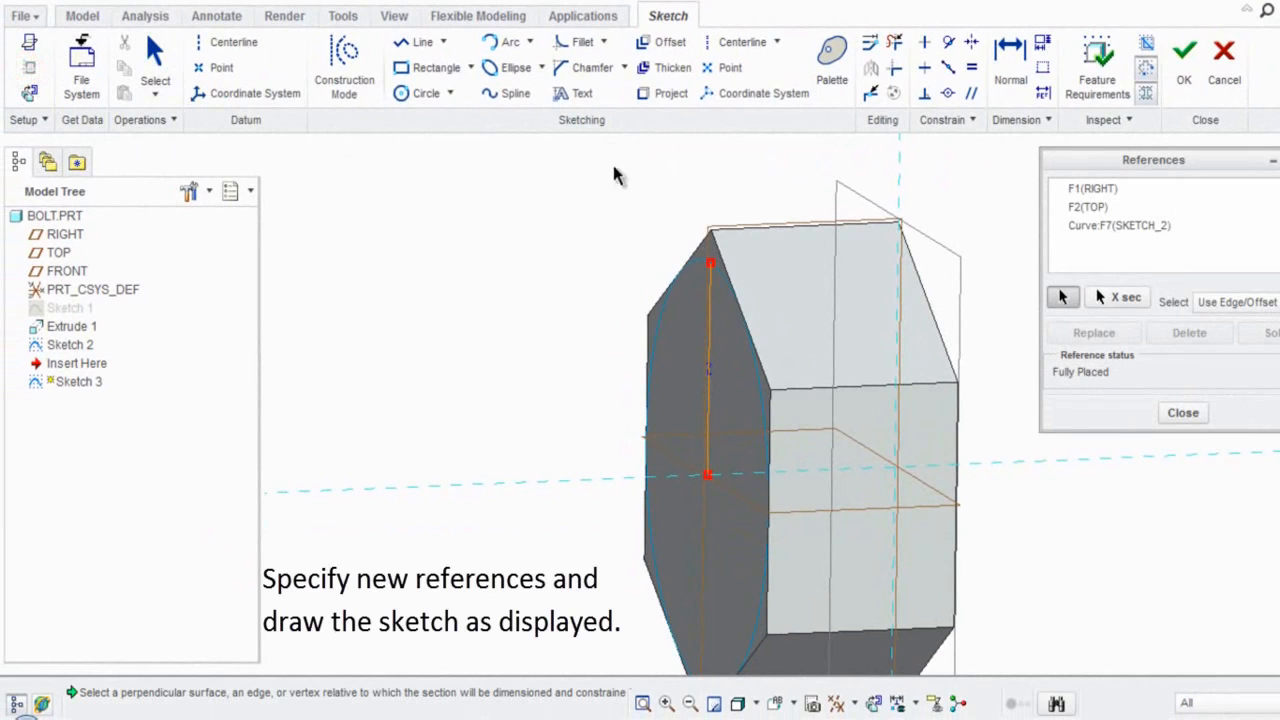
click(758, 226)
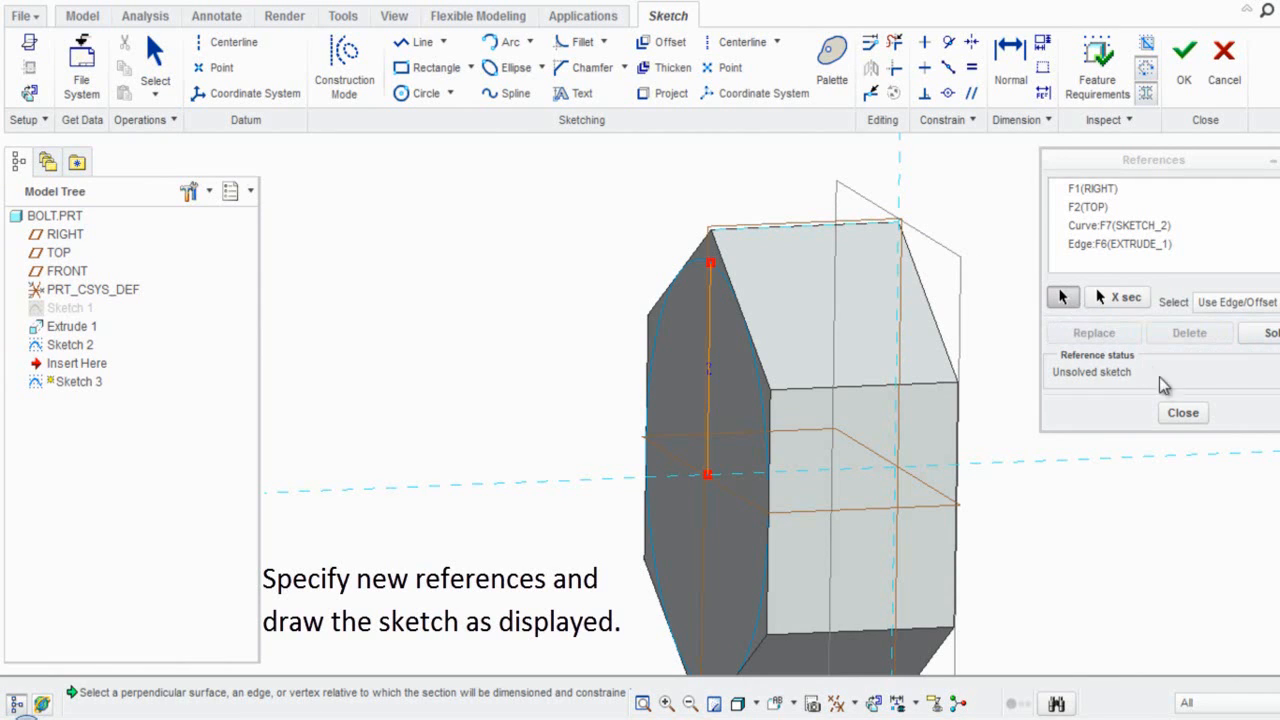
click(1183, 412)
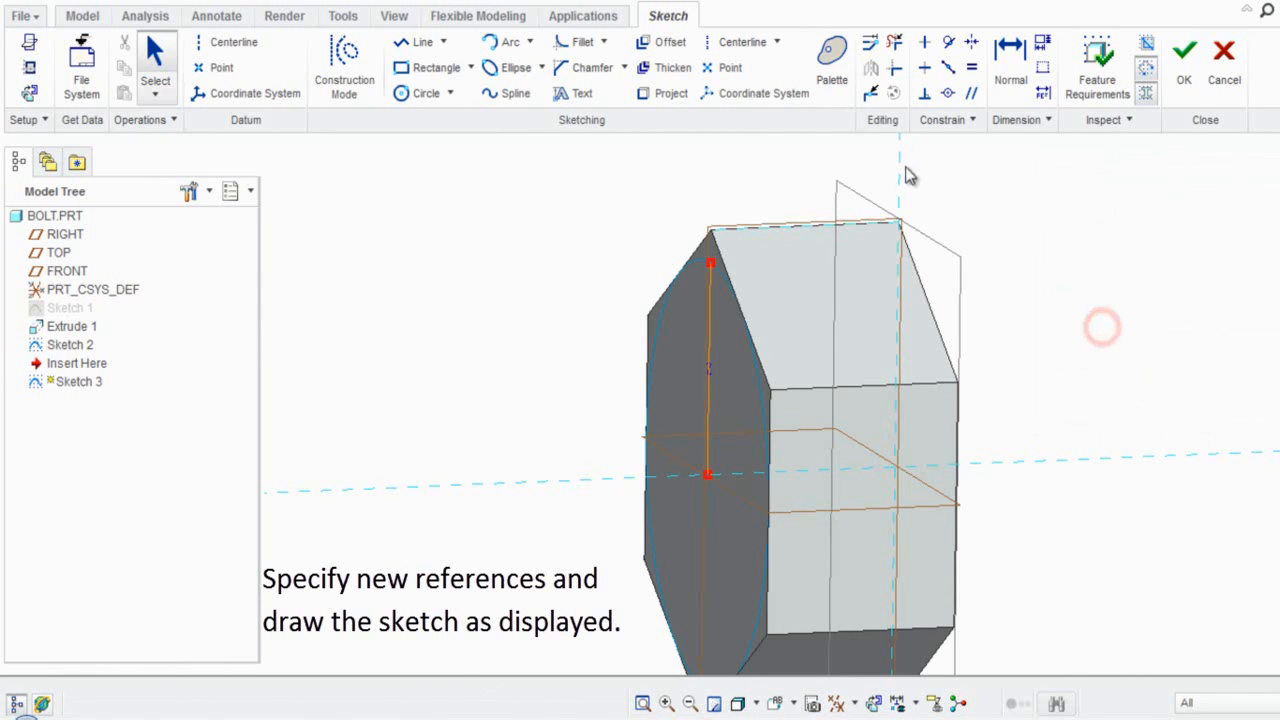
click(594, 172)
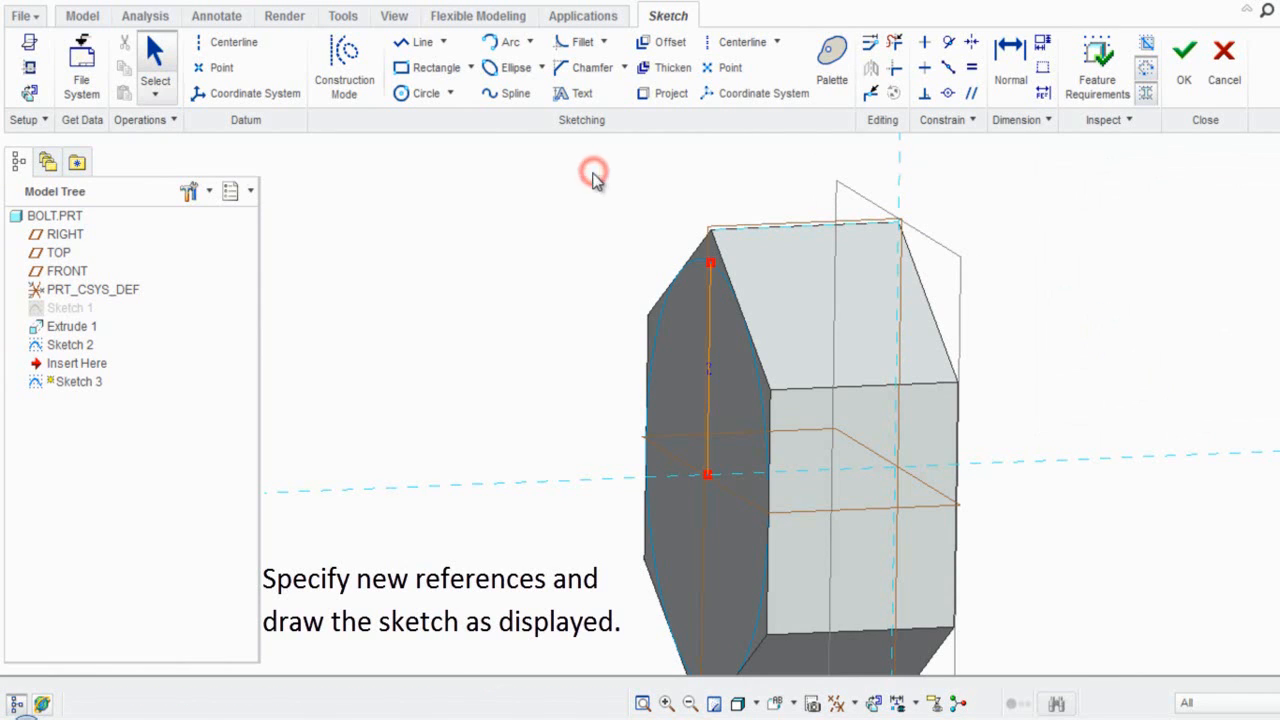
Draw a small closed triangle with lines between the head's upper-left corner, its top edge and the projected line's upper end.
click(412, 42)
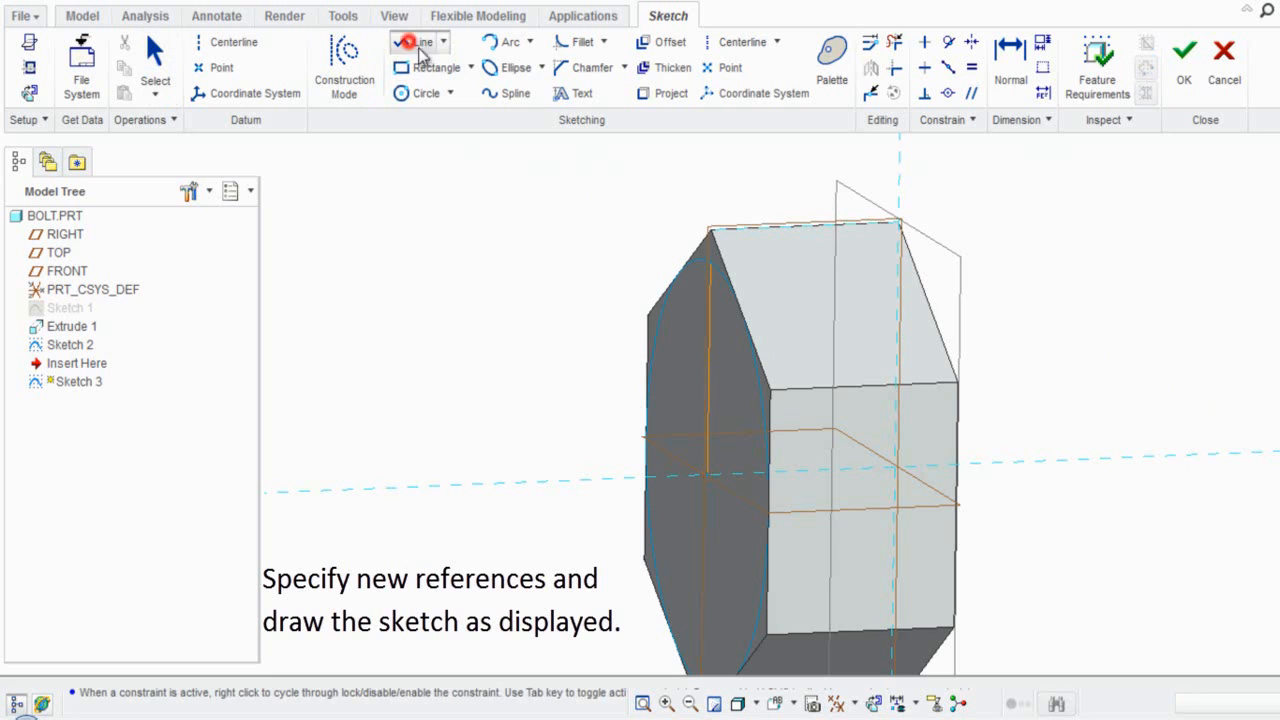
click(712, 233)
click(709, 264)
middle_click(580, 278)
middle_click(585, 278)
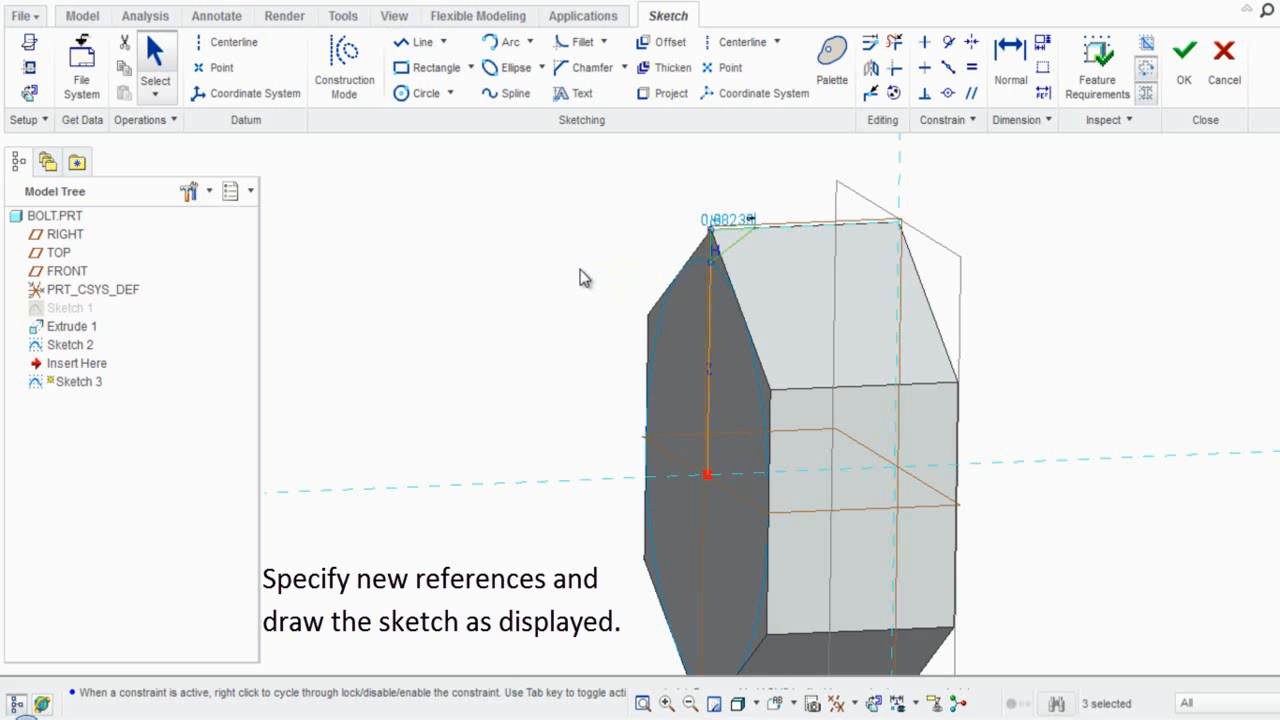
click(580, 273)
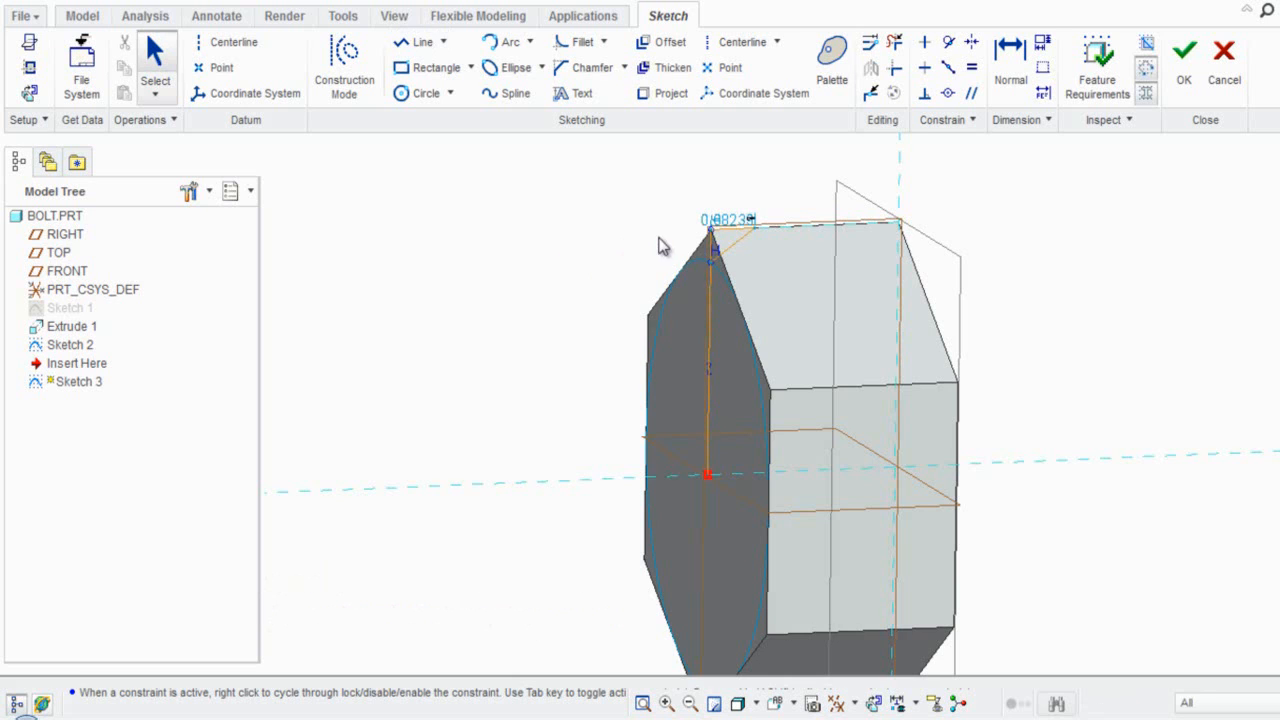
Delete the projected vertical line below the triangle.
click(712, 292)
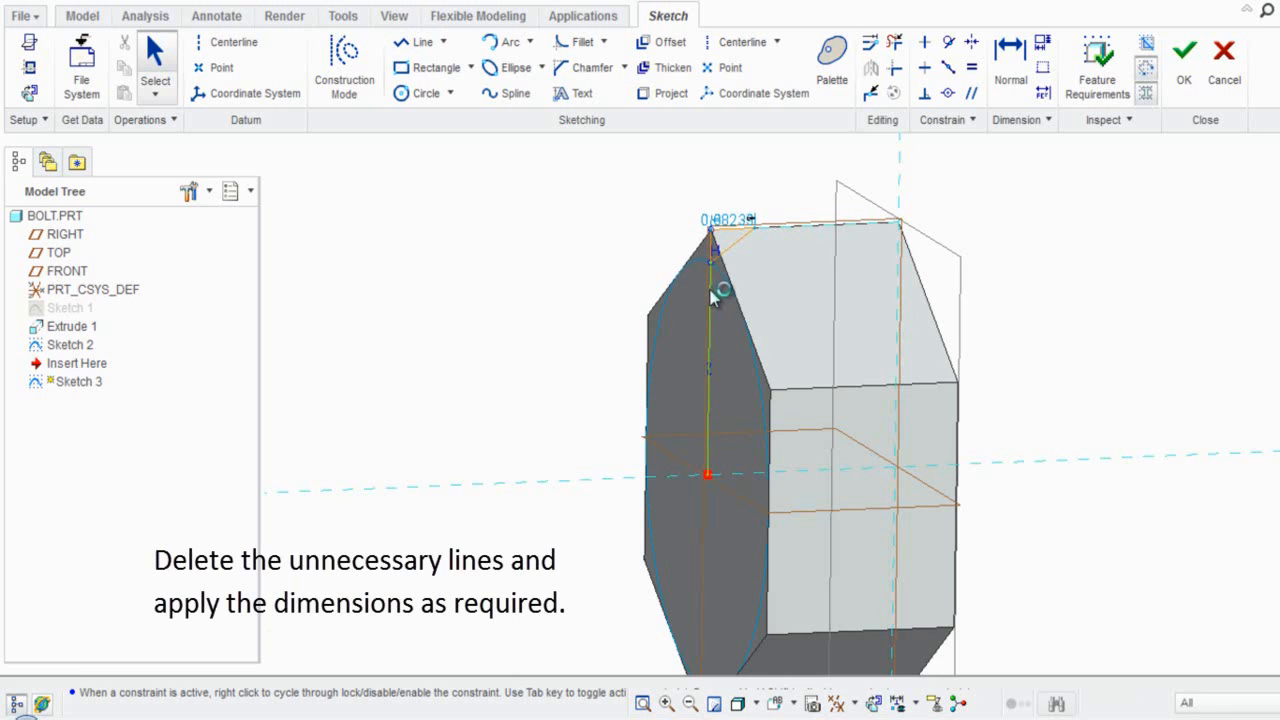
click(710, 292)
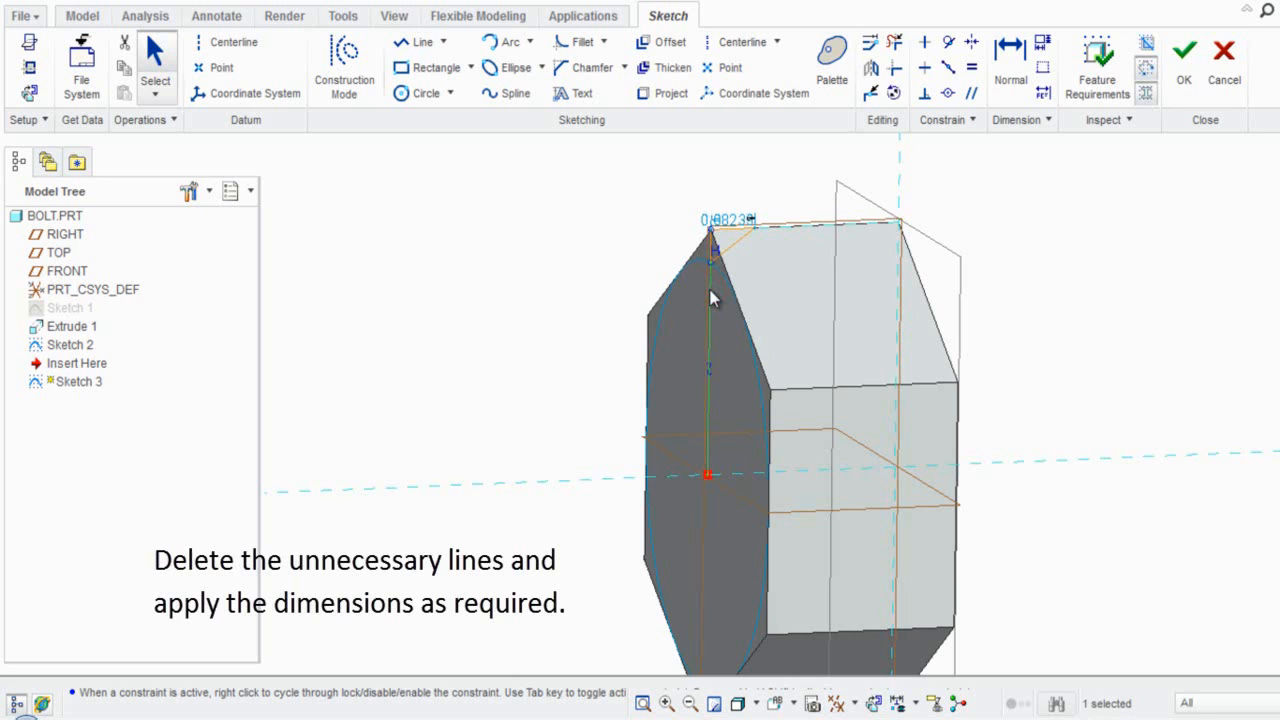
right_click(710, 294)
click(735, 329)
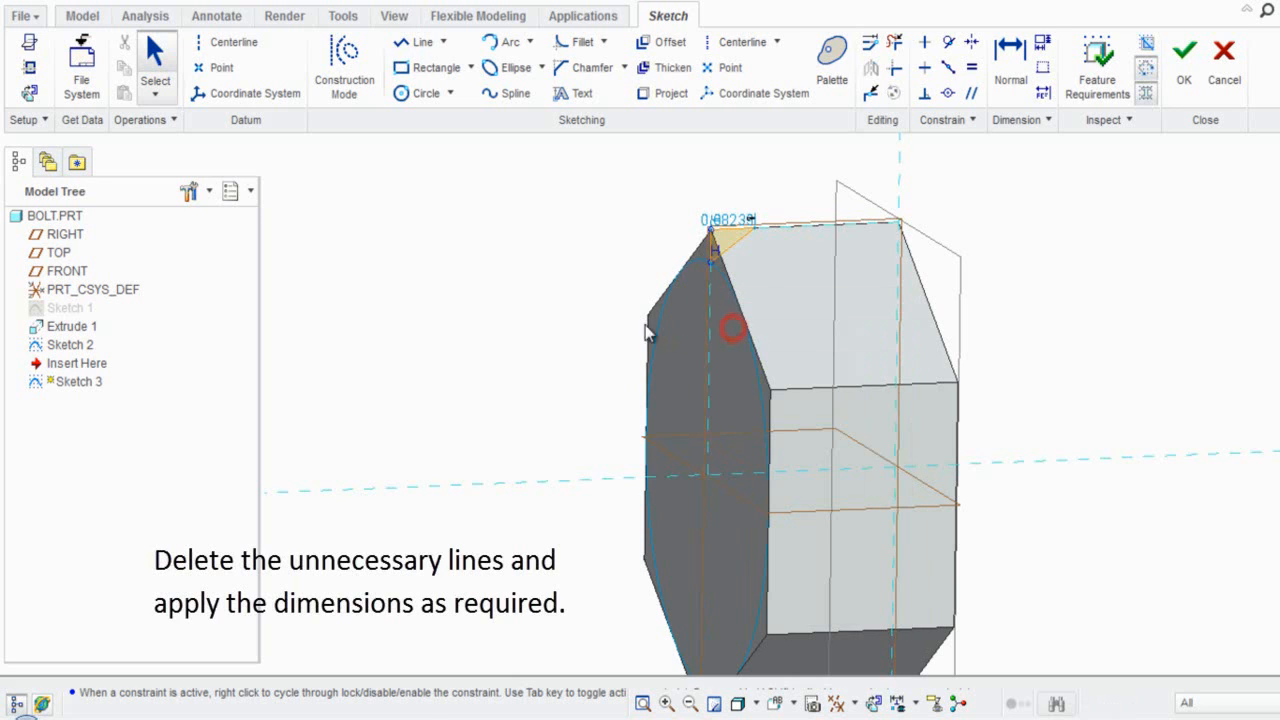
click(534, 278)
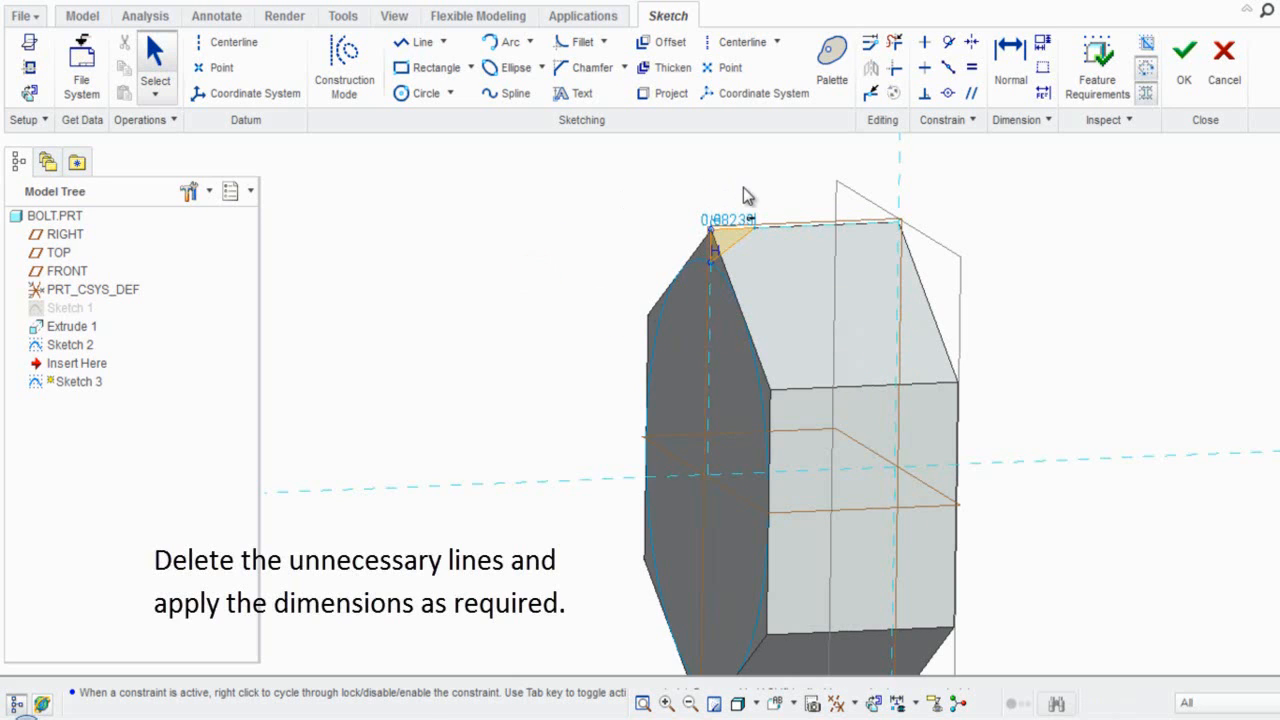
Dimension the angle between the triangle's vertical and sloping sides and set it to 30 degrees.
scroll(743, 195, up, 3)
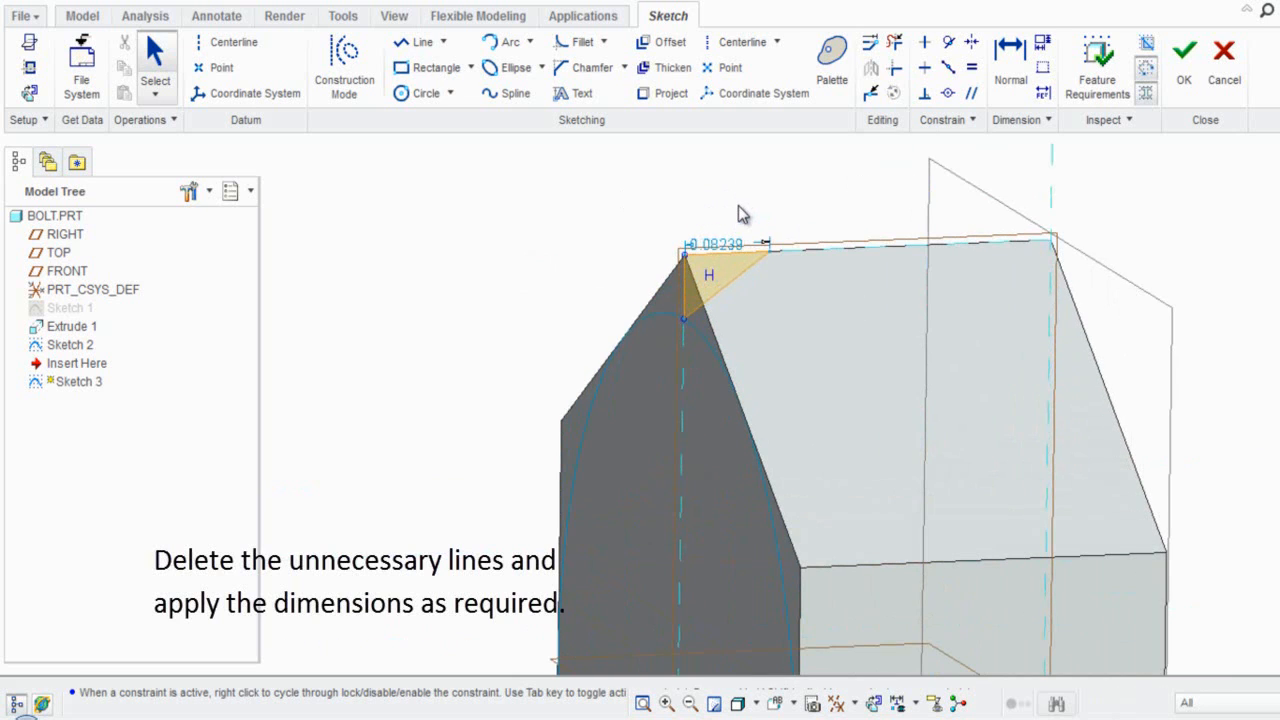
click(740, 212)
click(1010, 82)
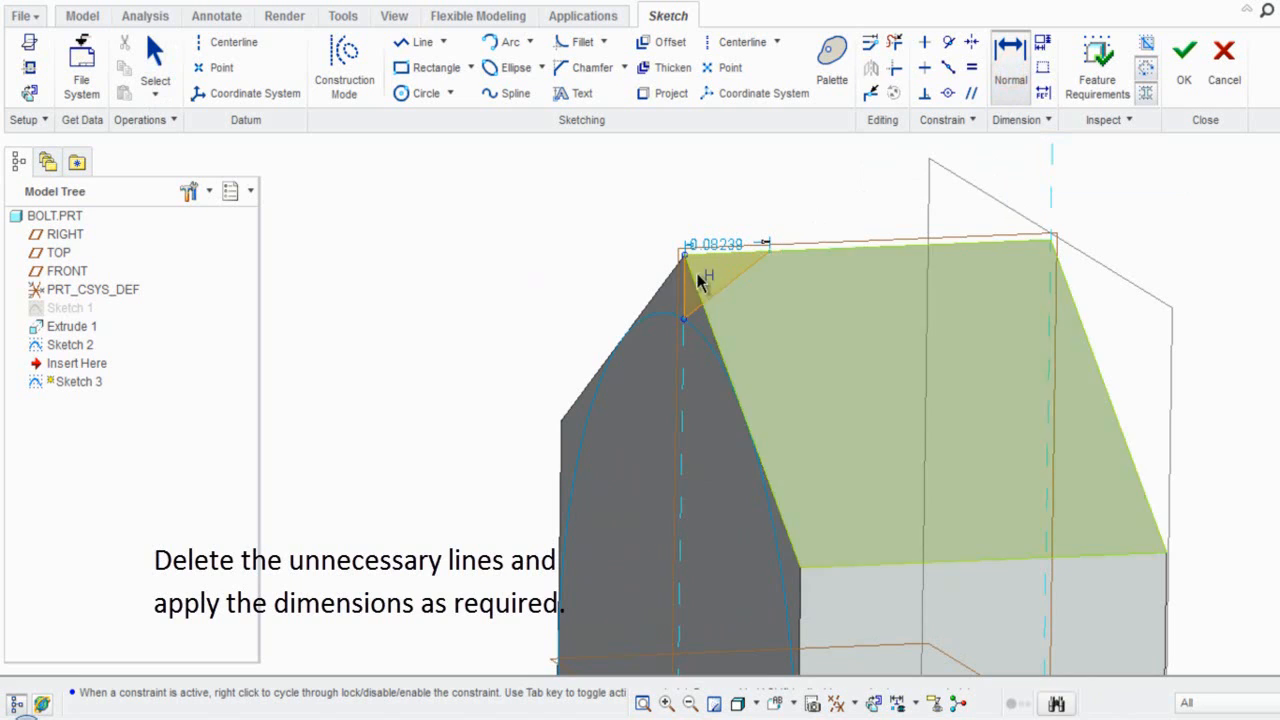
click(688, 285)
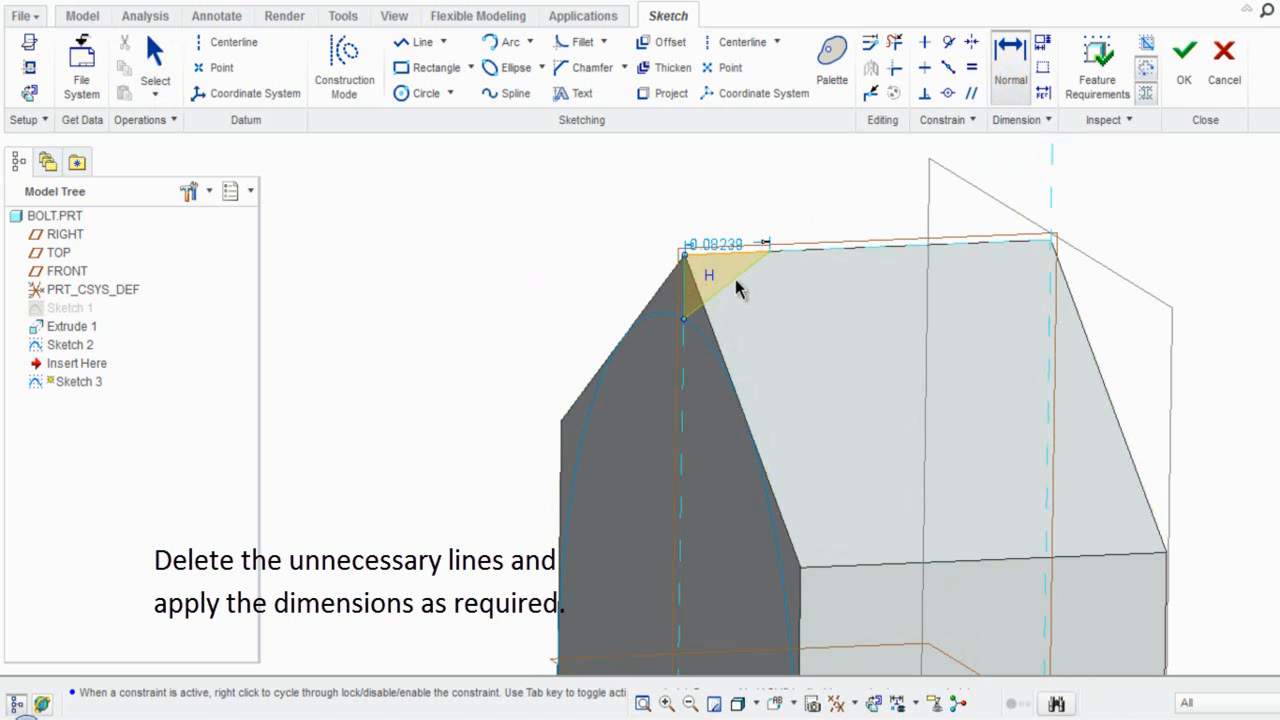
click(737, 280)
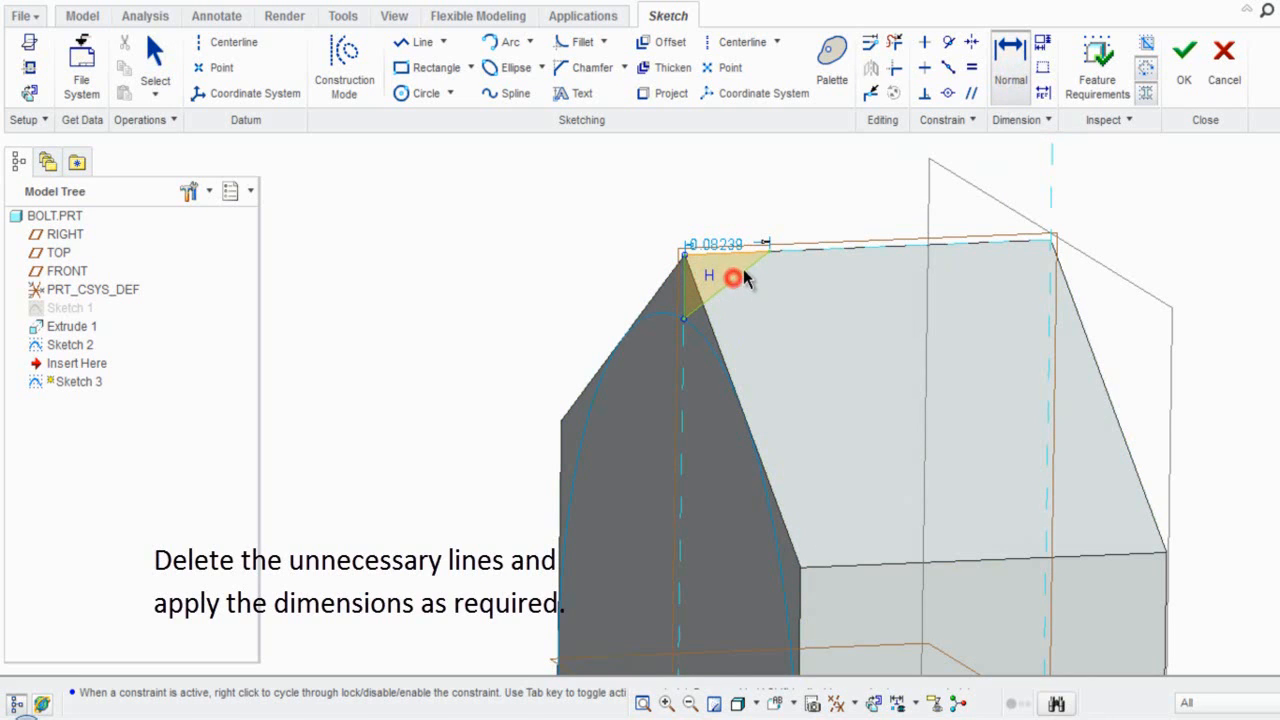
middle_click(771, 207)
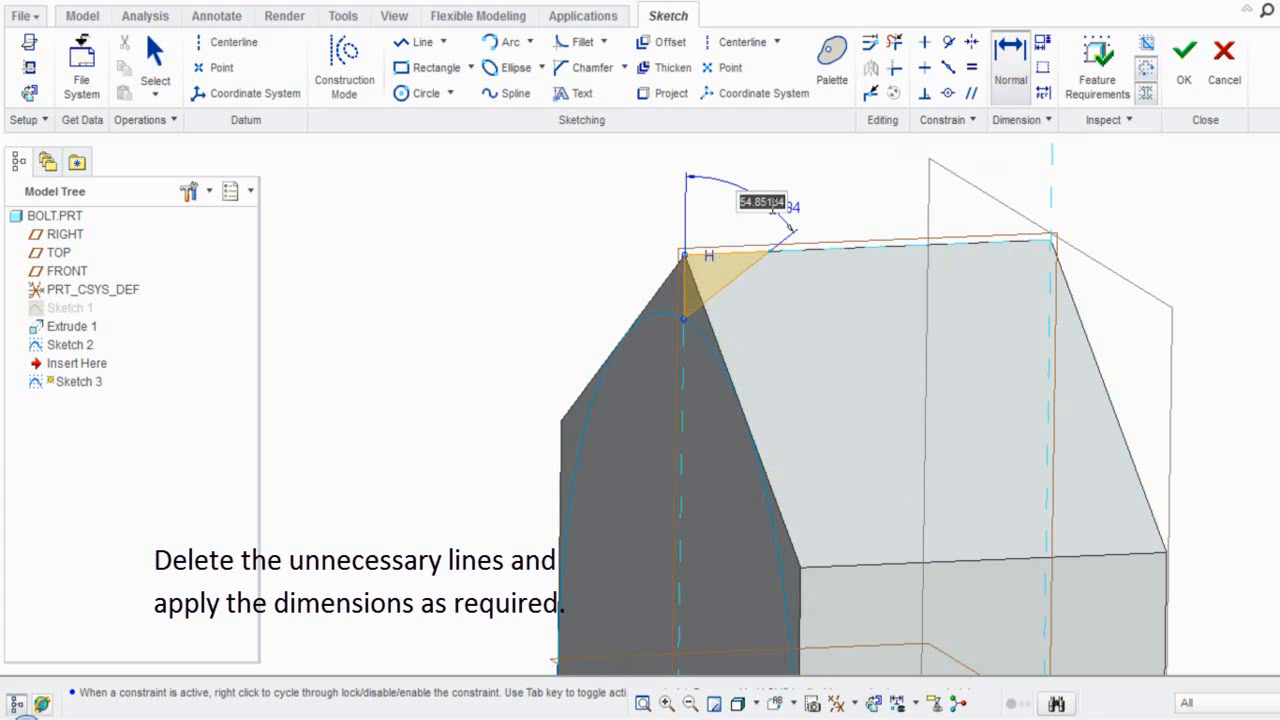
text(30)
key(Return)
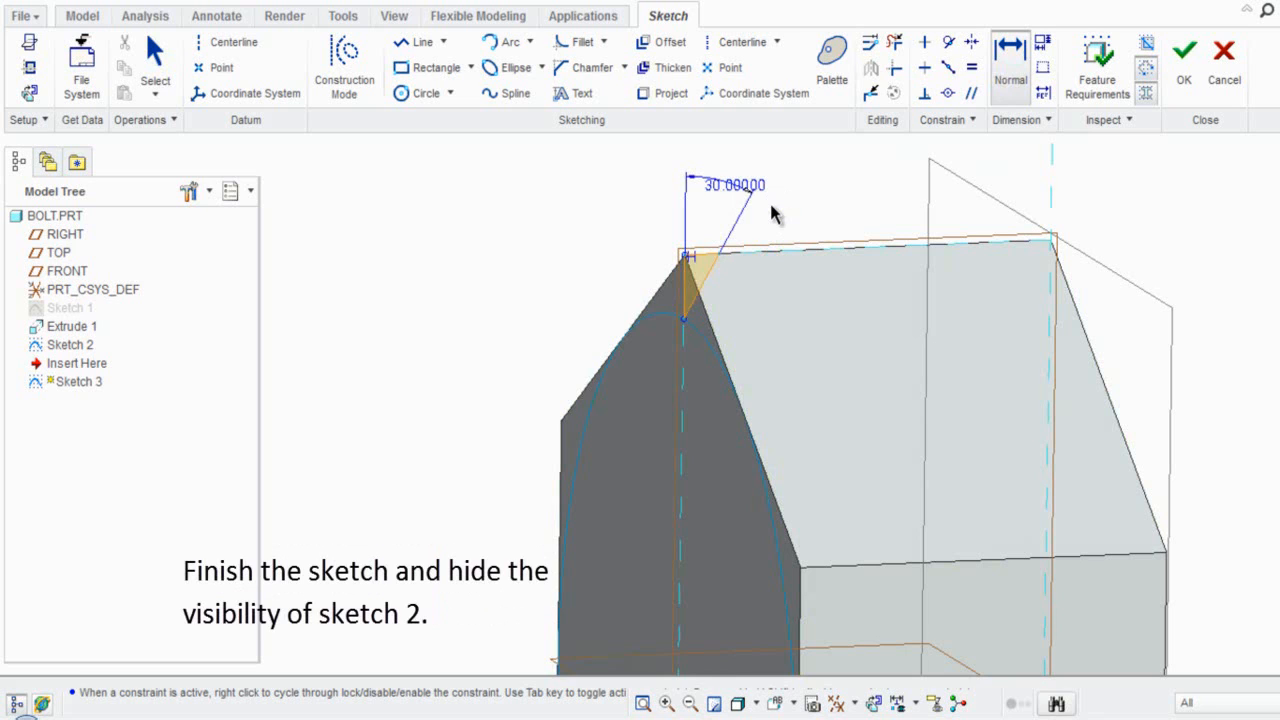
middle_click(771, 205)
Finish the triangle sketch and hide Sketch 2, which holds the inscribed circle.
click(1183, 78)
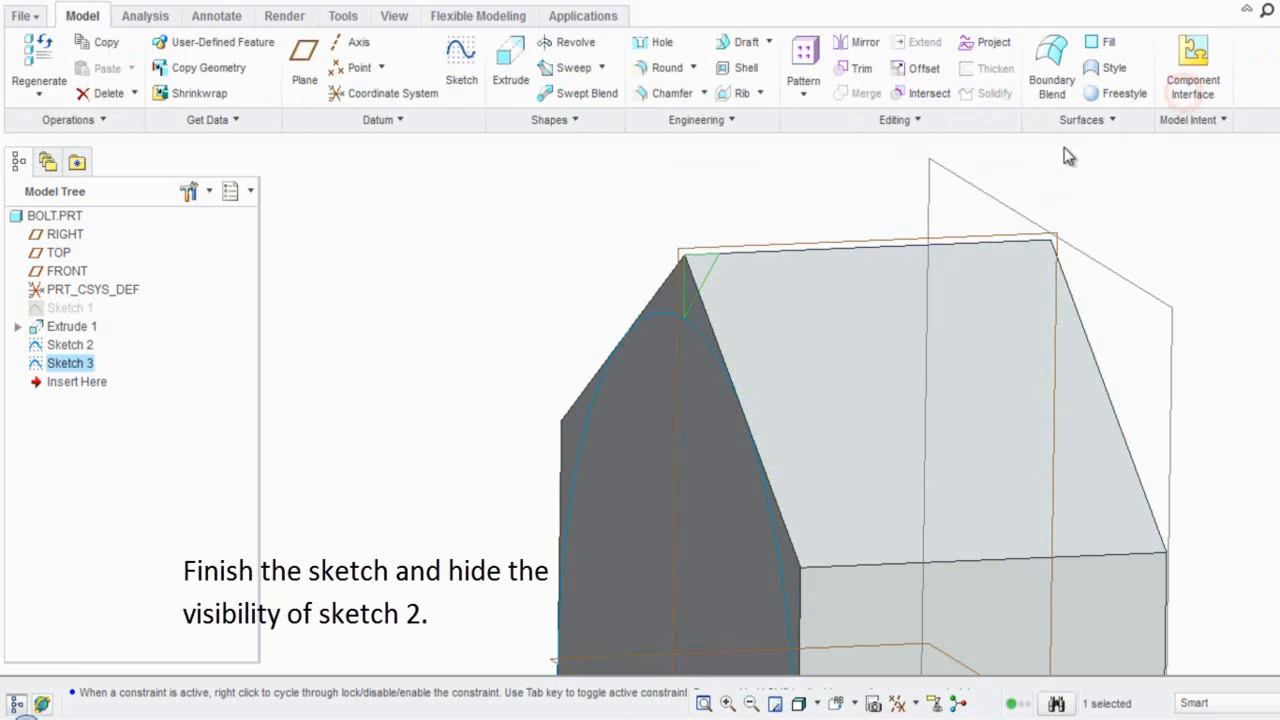
click(779, 177)
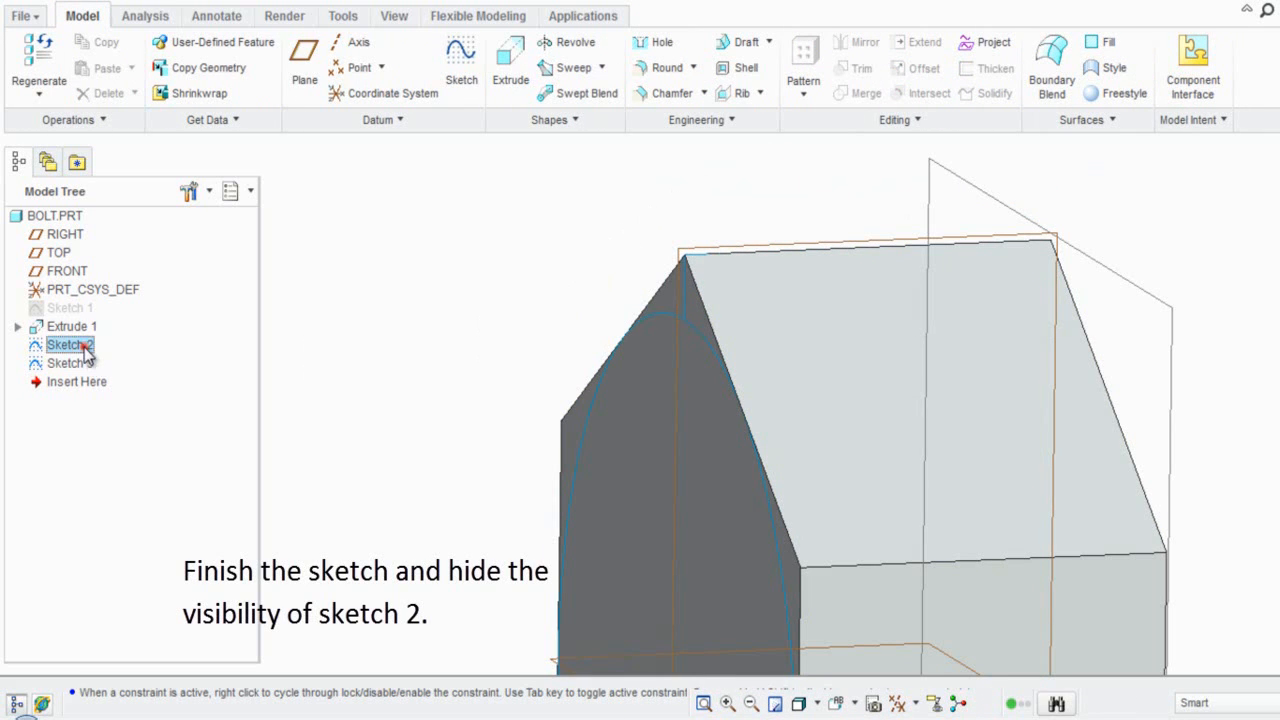
click(70, 344)
right_click(86, 350)
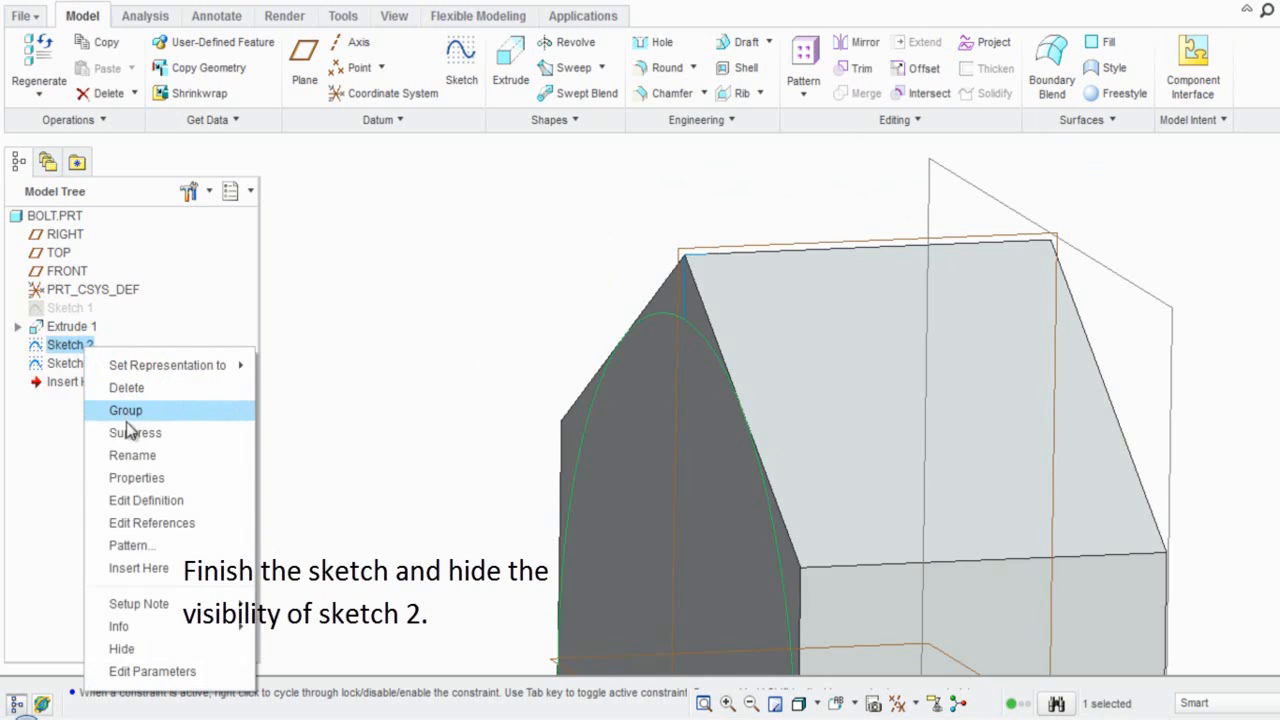
click(127, 651)
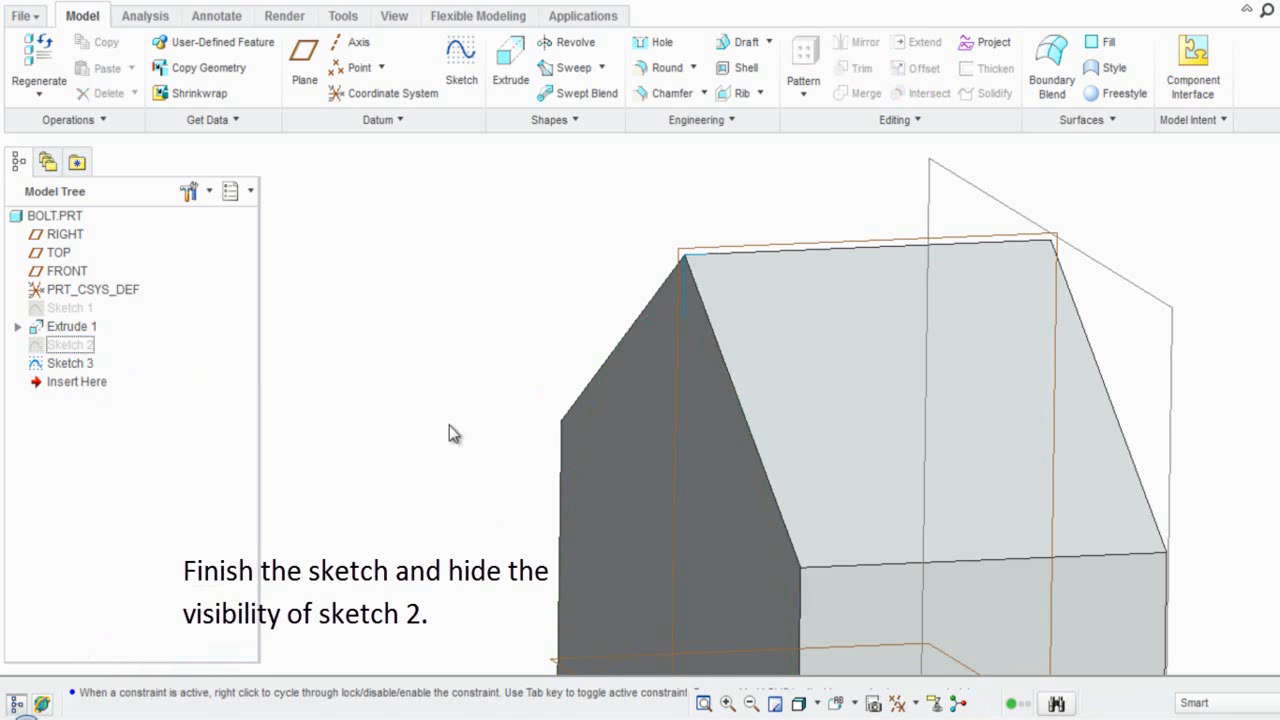
click(457, 371)
Turn on the display of coordinate systems in the model.
scroll(602, 224, down, 1)
scroll(602, 222, down, 2)
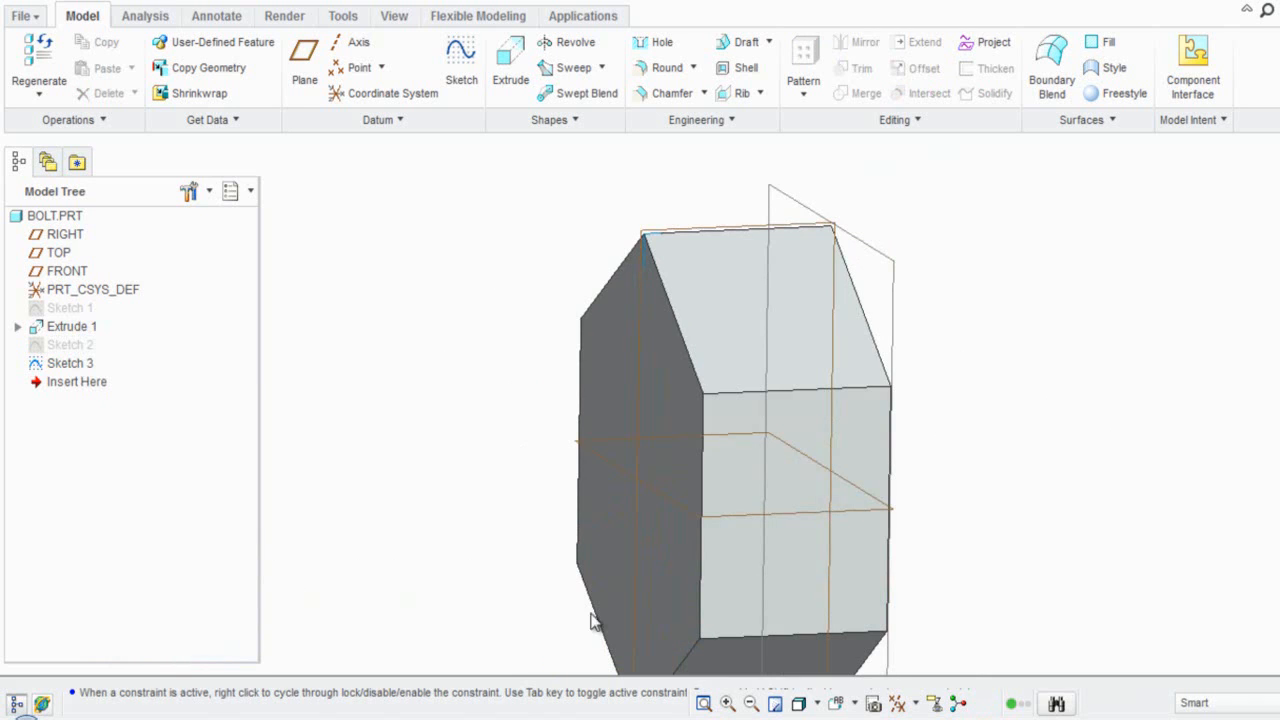
click(914, 704)
click(905, 643)
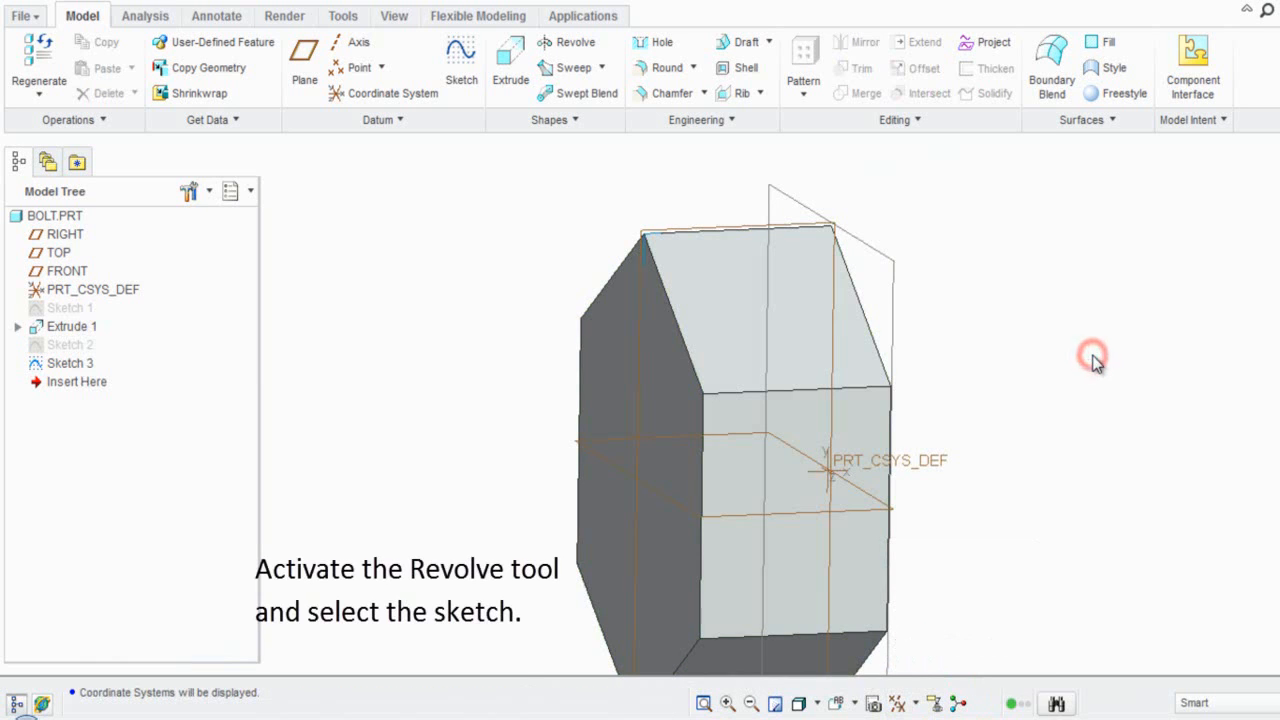
Revolve the triangle sketch 360 degrees about the X axis of PRT_CSYS_DEF, removing material from the bolt head's corners.
click(575, 43)
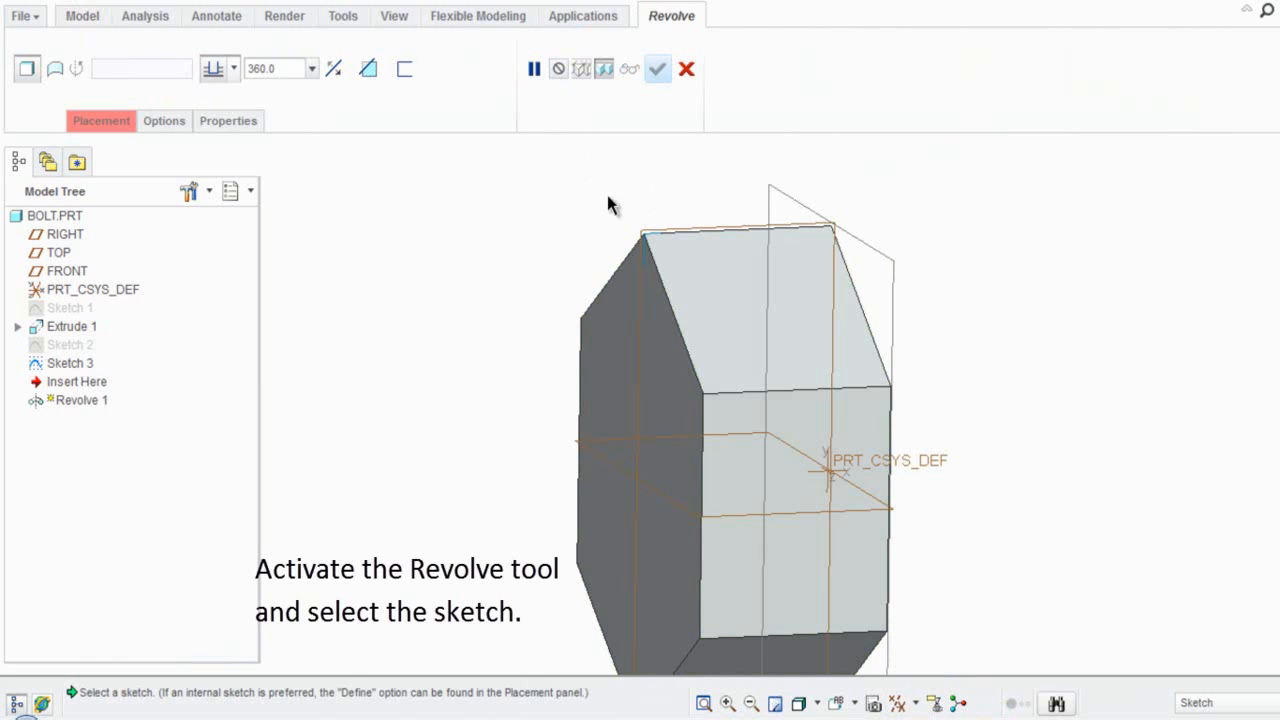
click(644, 247)
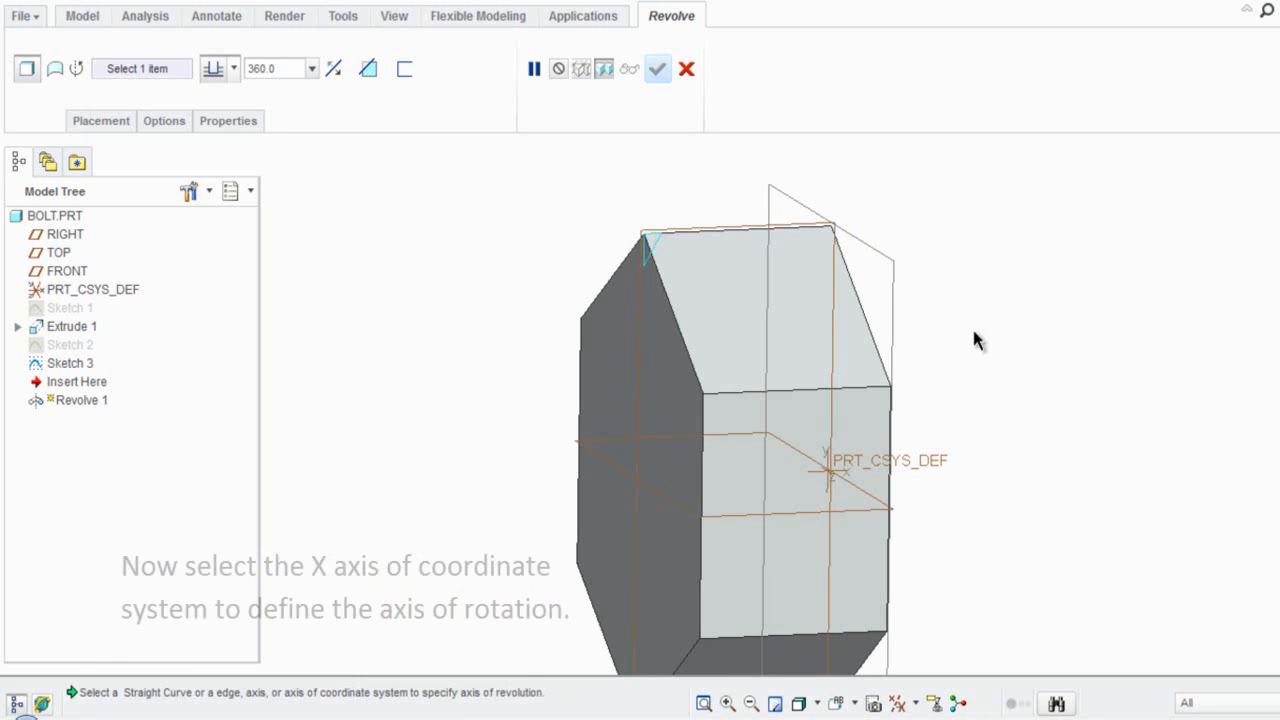
click(845, 468)
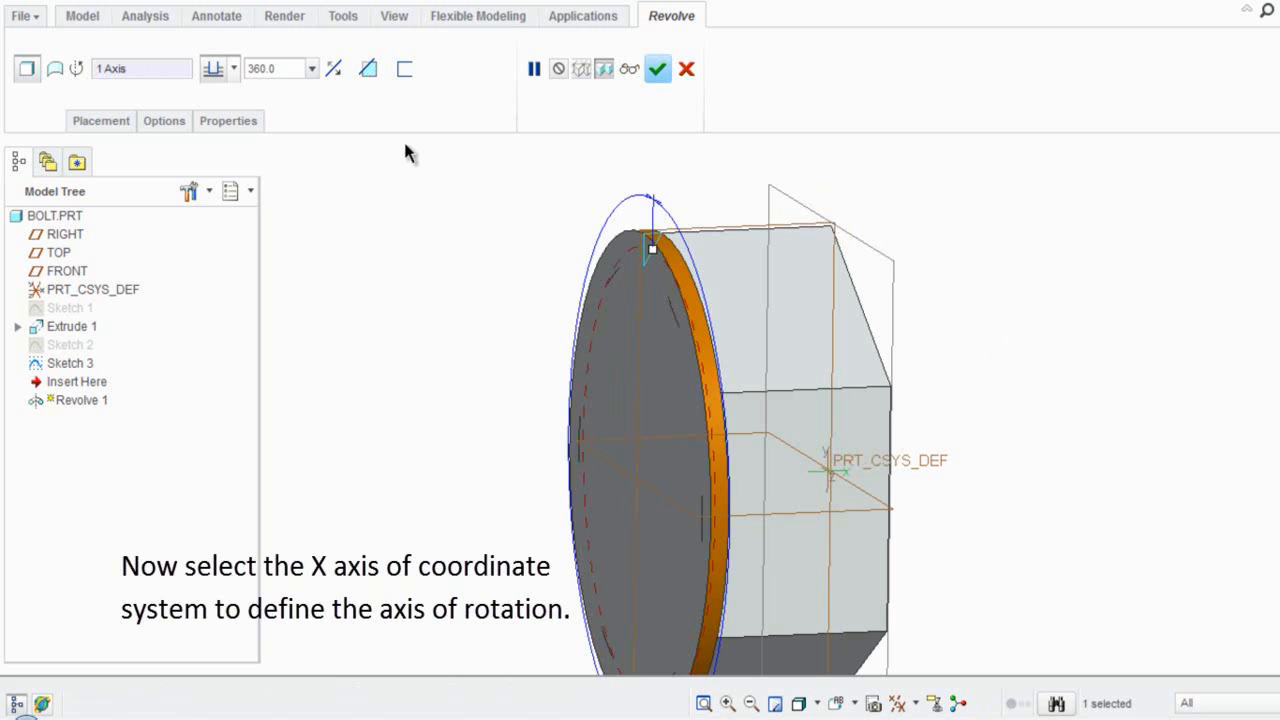
click(368, 70)
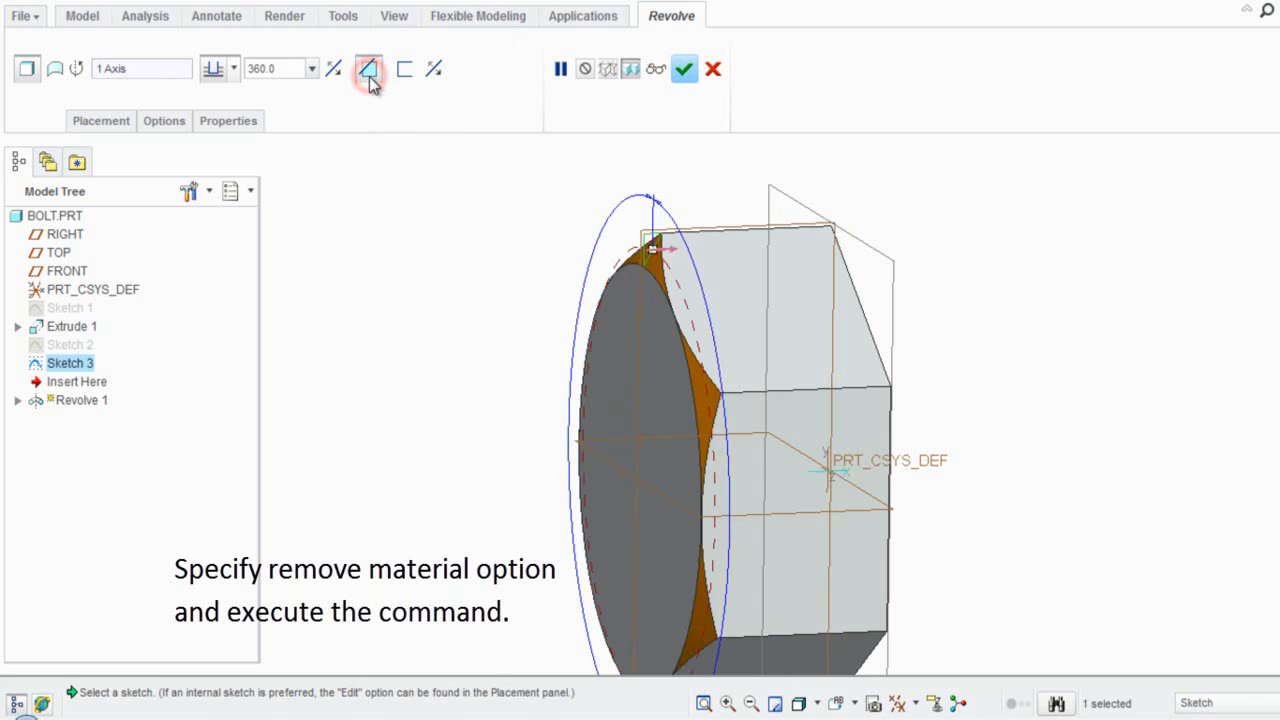
click(682, 74)
click(655, 142)
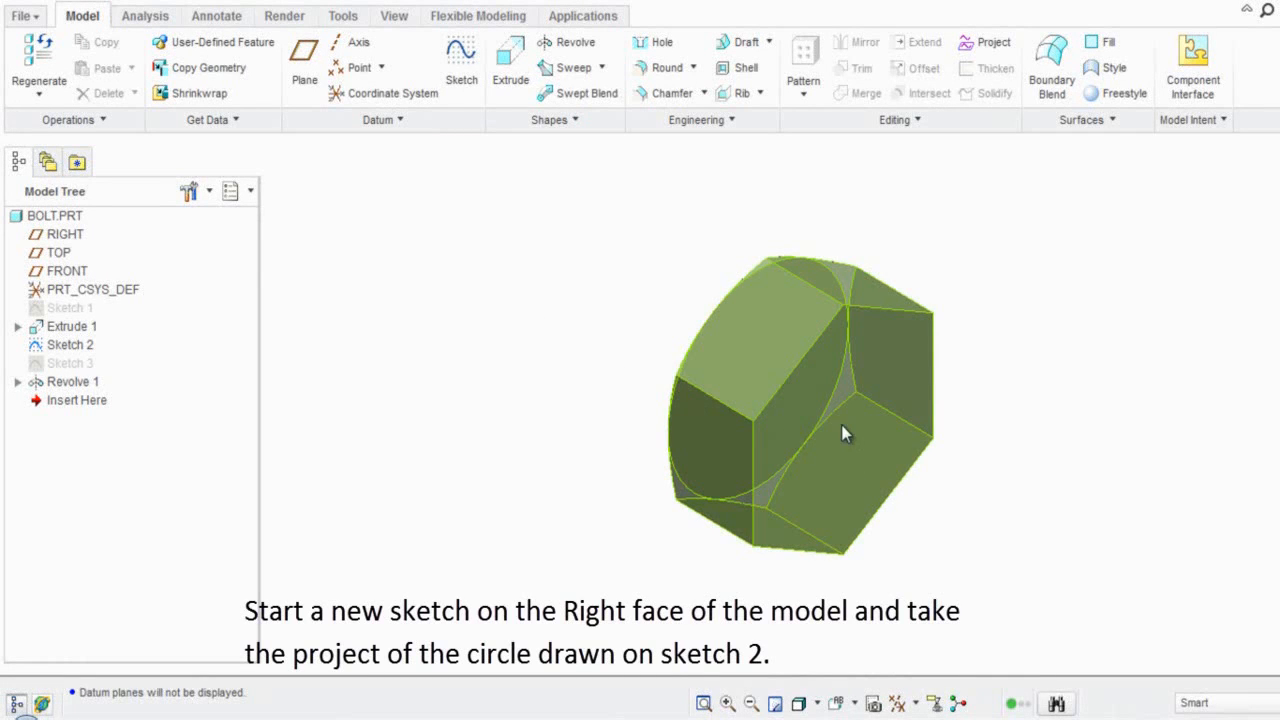
Start a new sketch on the flat hexagonal face of the bolt head, opposite the chamfered face.
click(861, 400)
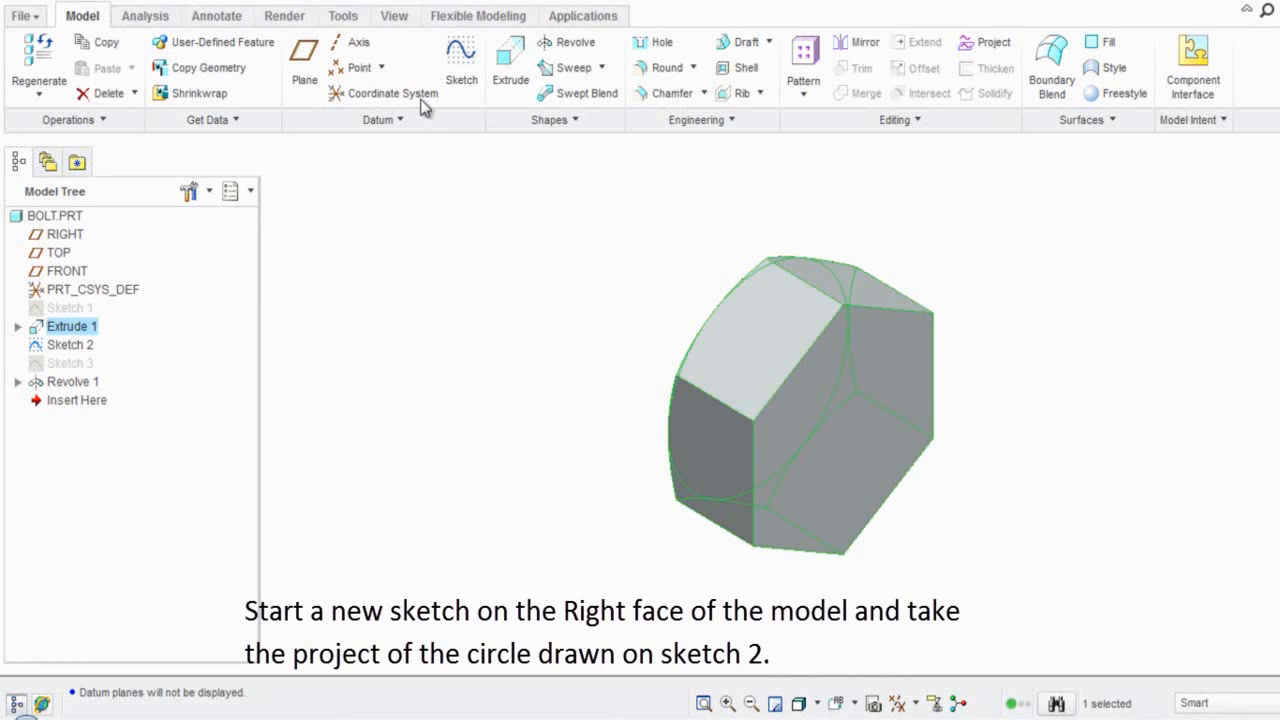
click(461, 60)
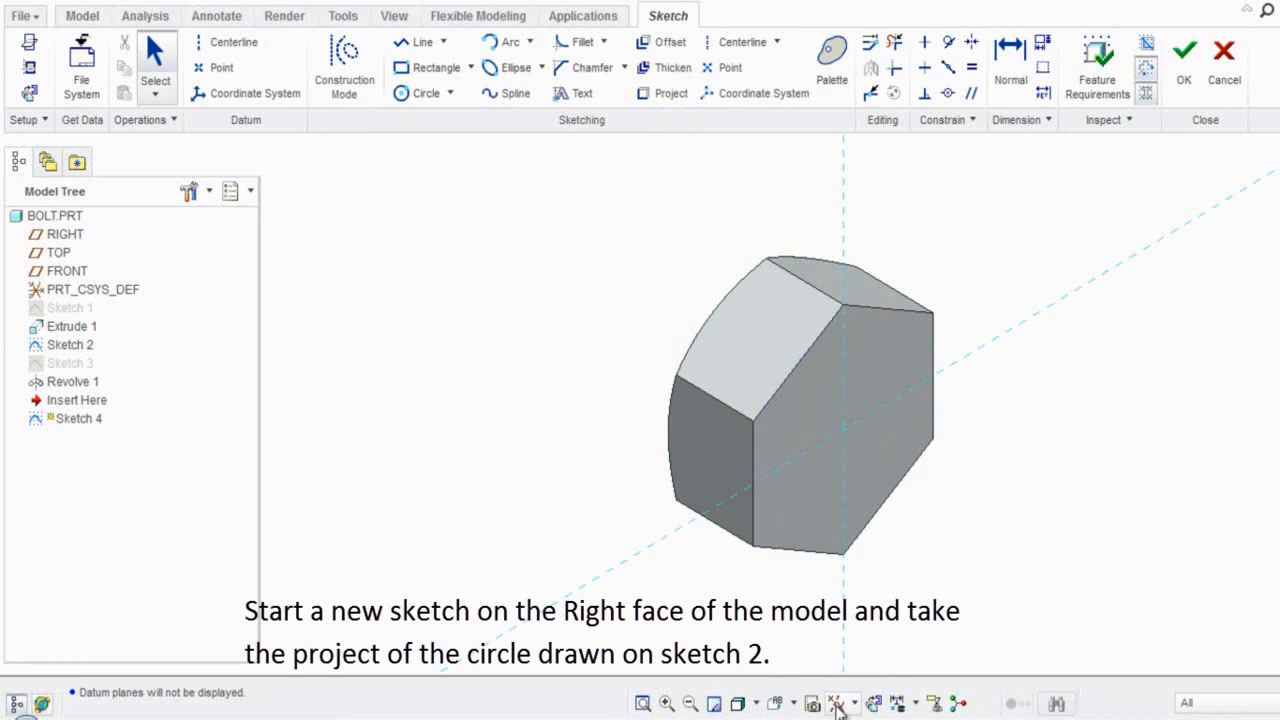
click(793, 706)
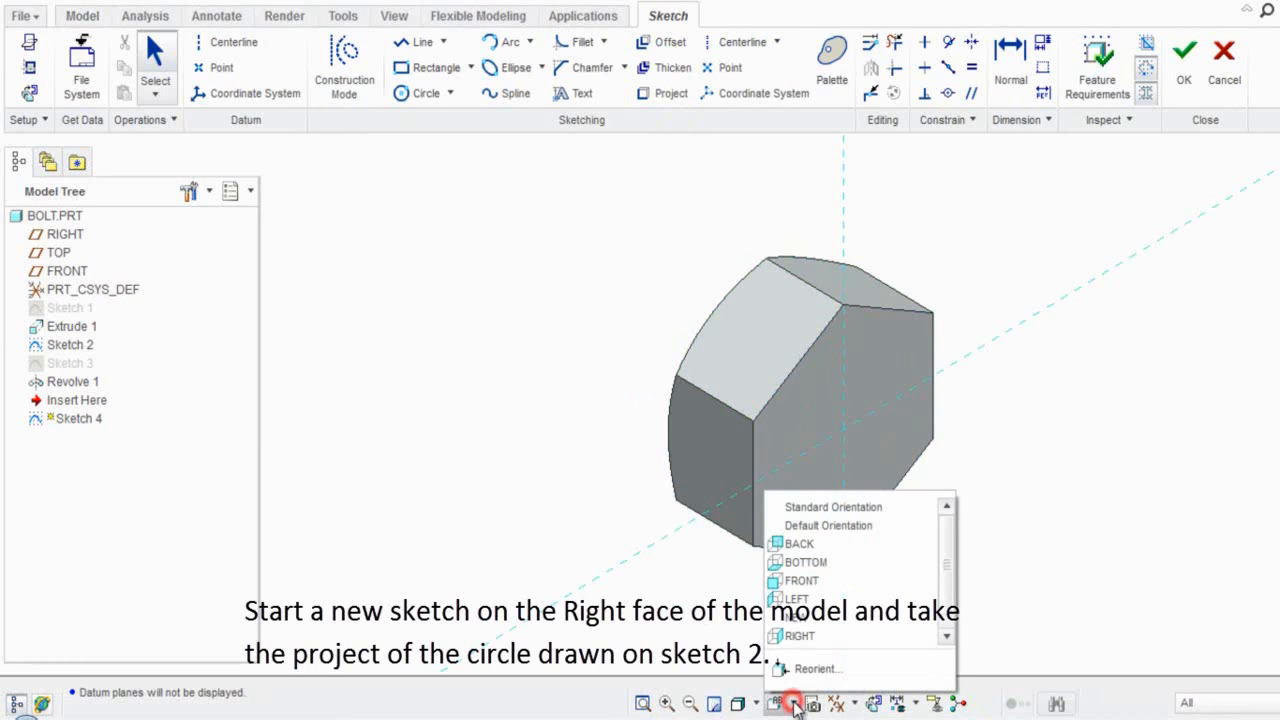
click(790, 620)
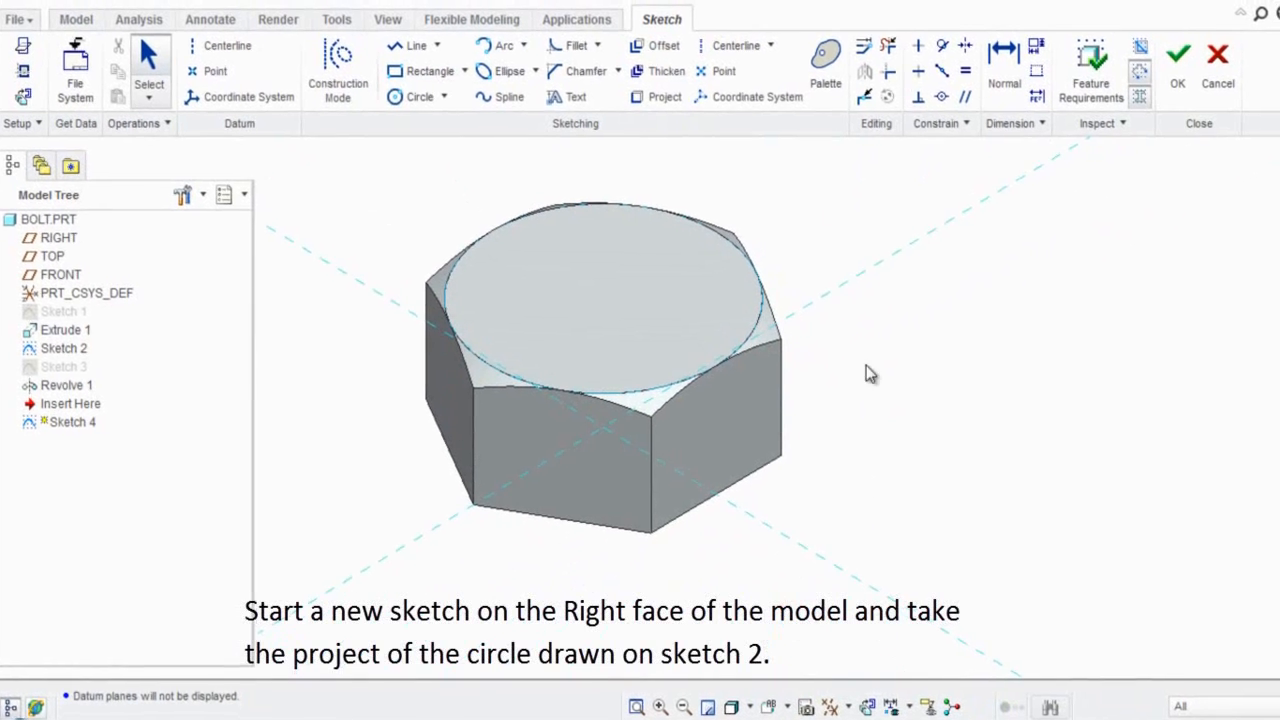
Project the circular edge of the chamfered face into the sketch using the Loop option.
click(644, 98)
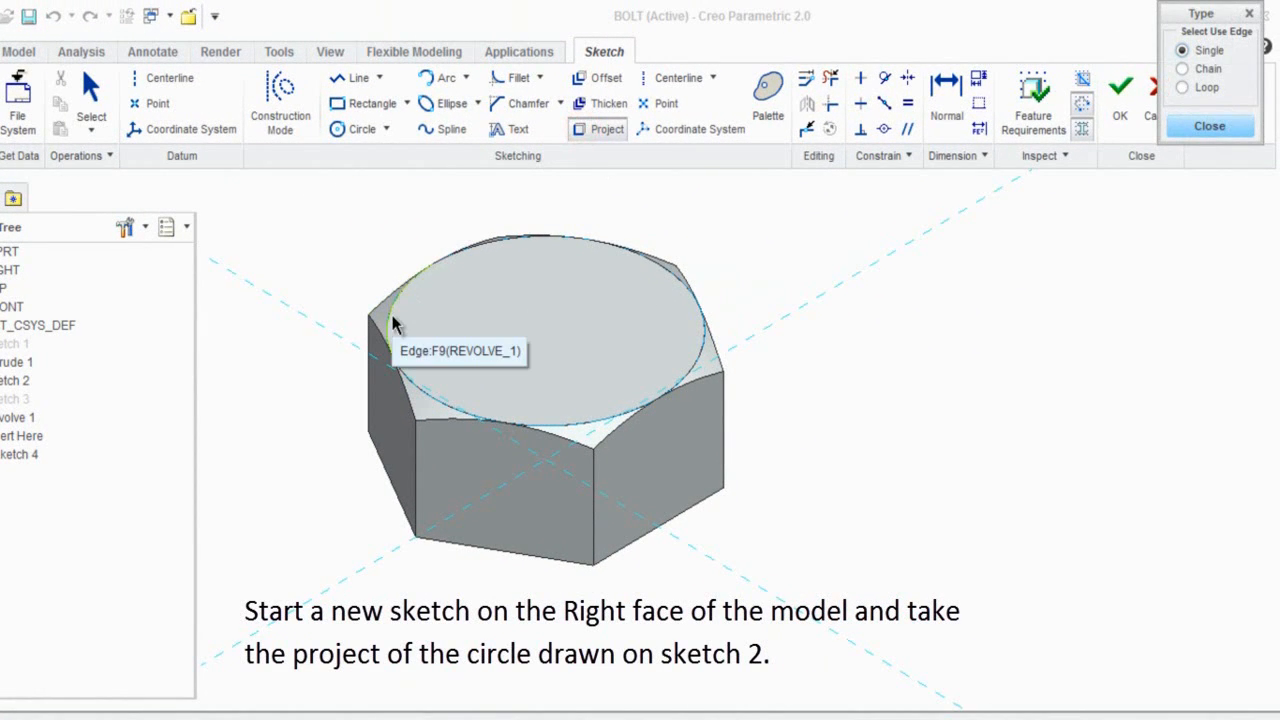
click(1182, 87)
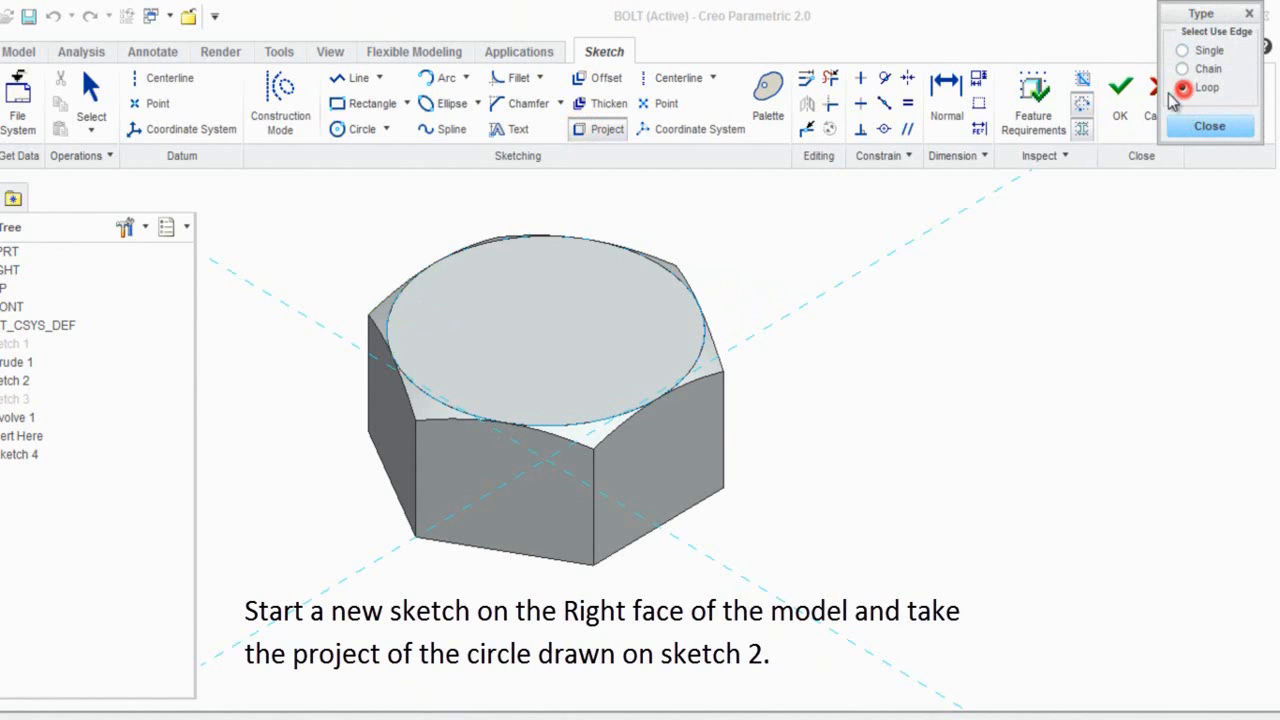
click(400, 310)
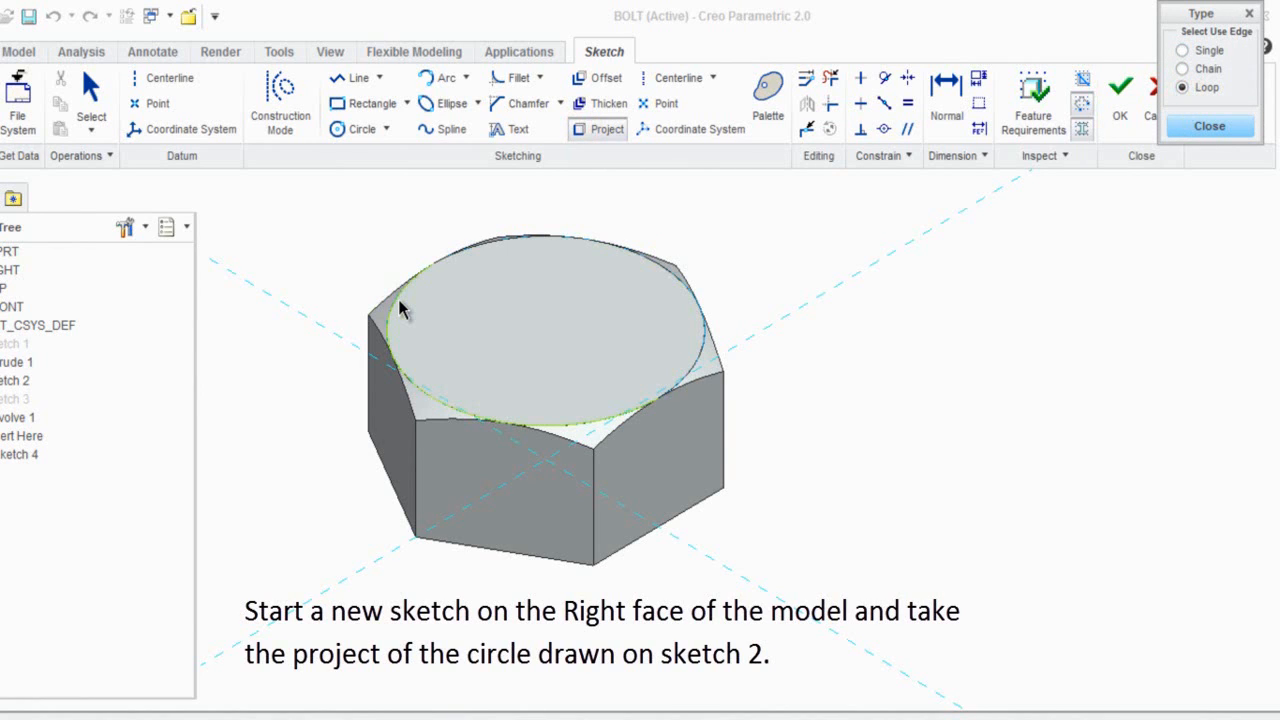
click(400, 310)
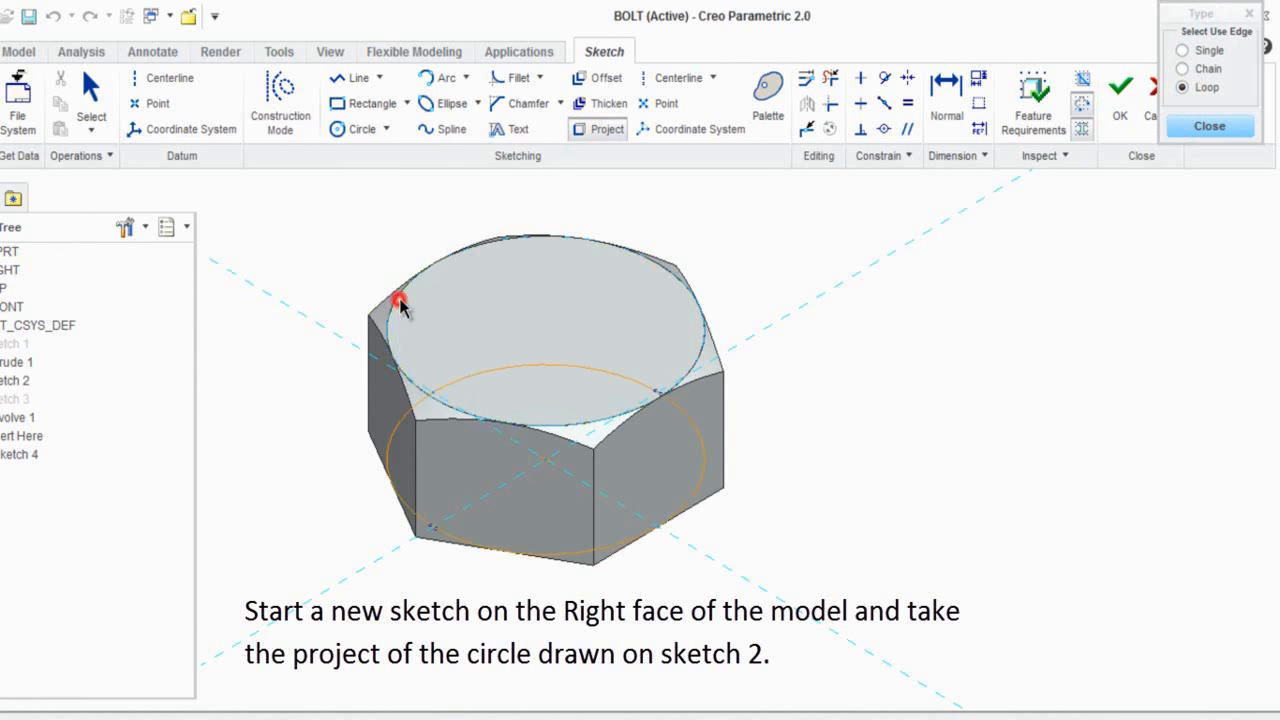
click(1205, 130)
click(940, 360)
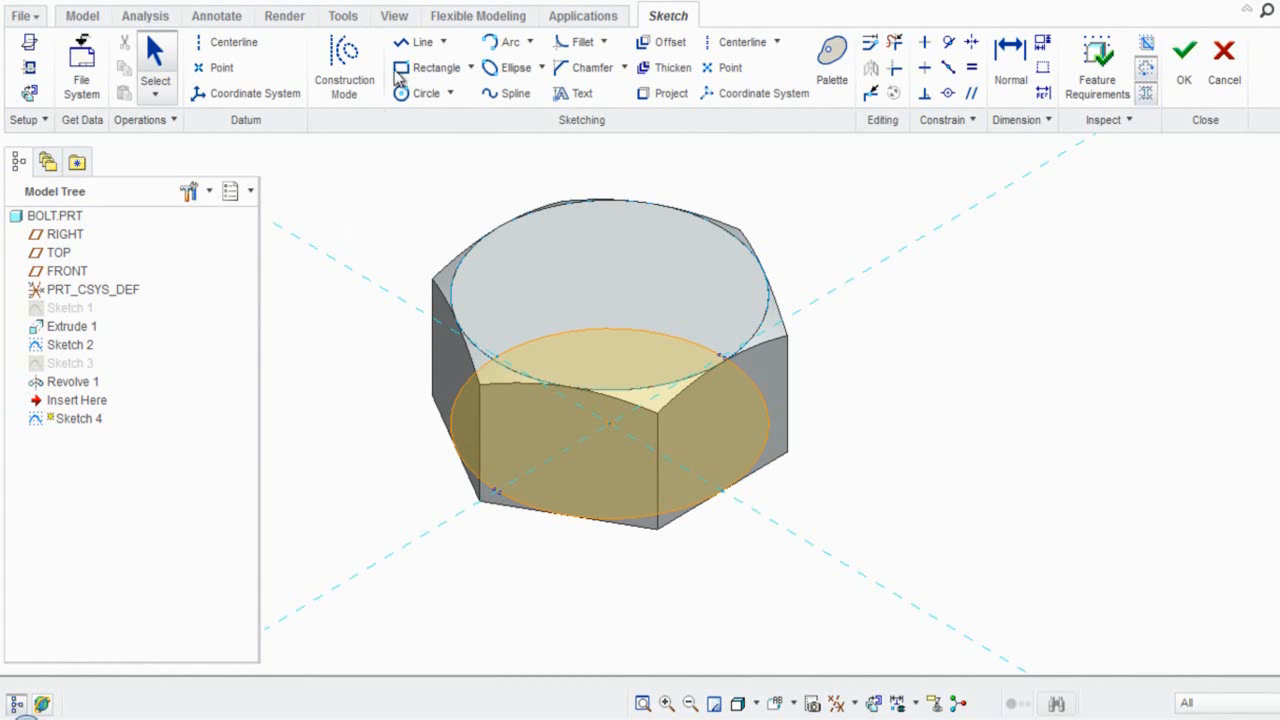
Delete both arcs of the projected circle from the sketch on the hexagonal face.
click(394, 16)
click(424, 66)
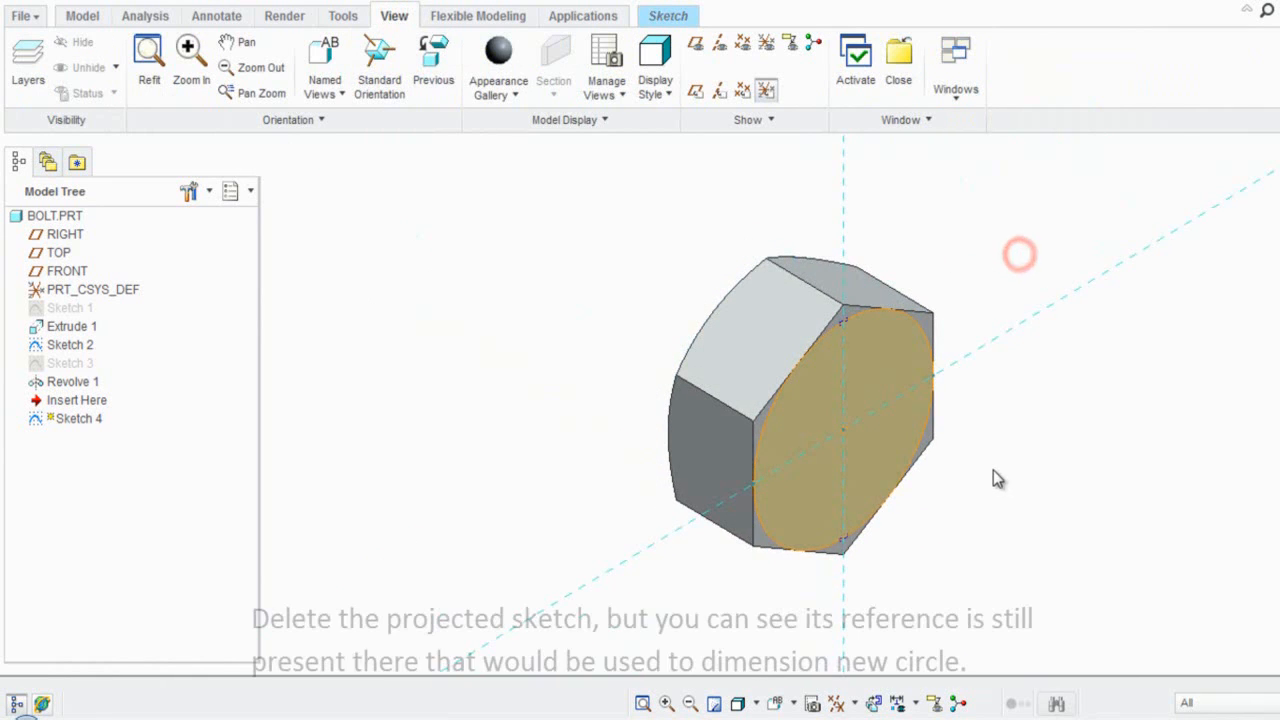
scroll(988, 466, up, 2)
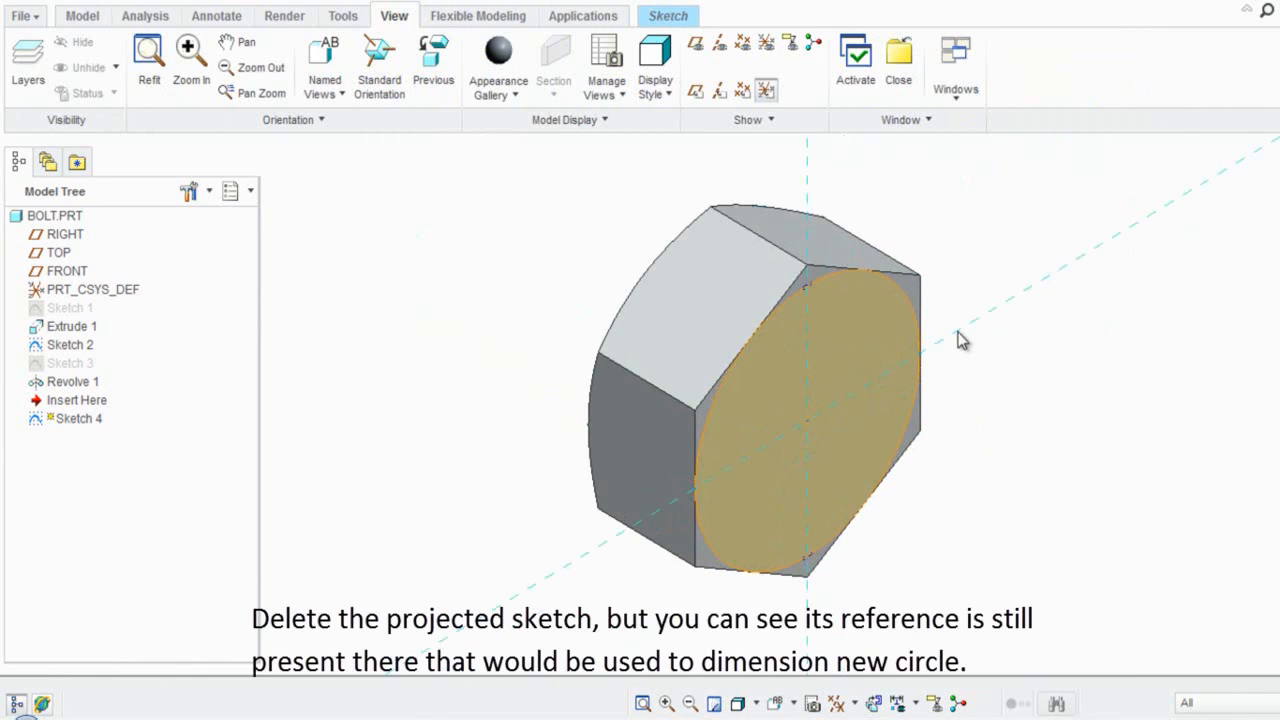
click(913, 304)
key(Delete)
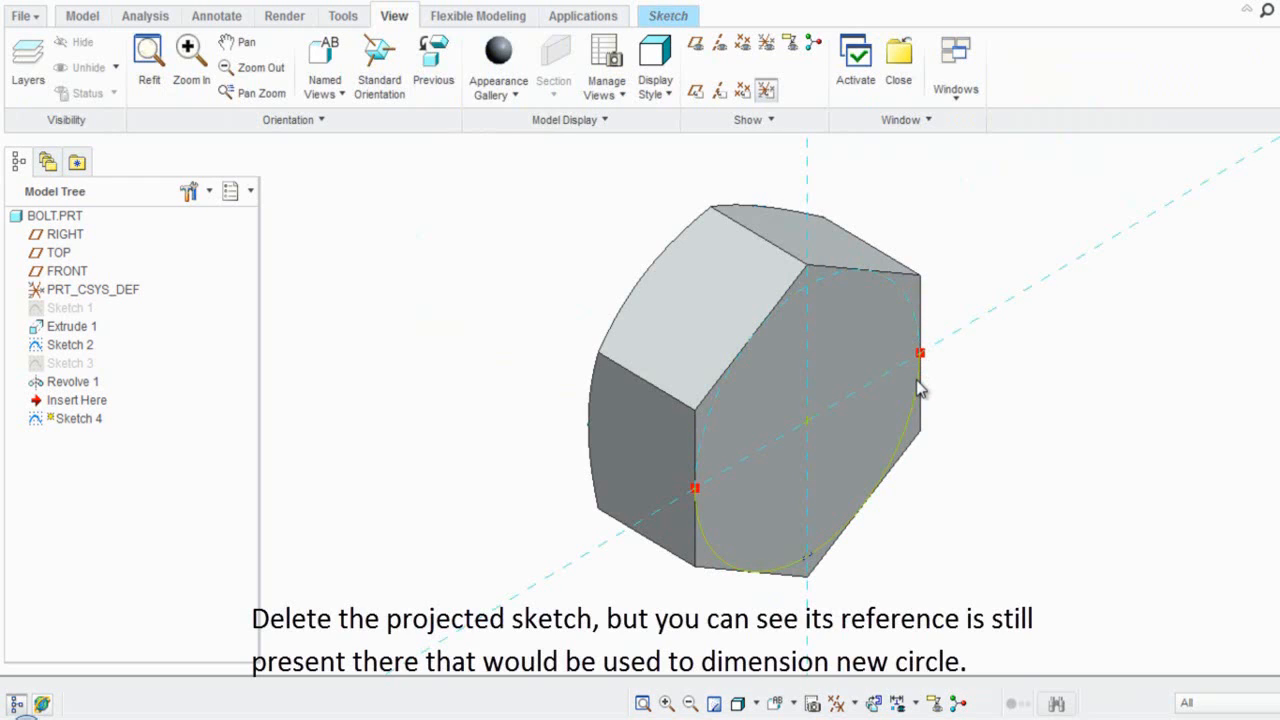
click(917, 380)
key(Delete)
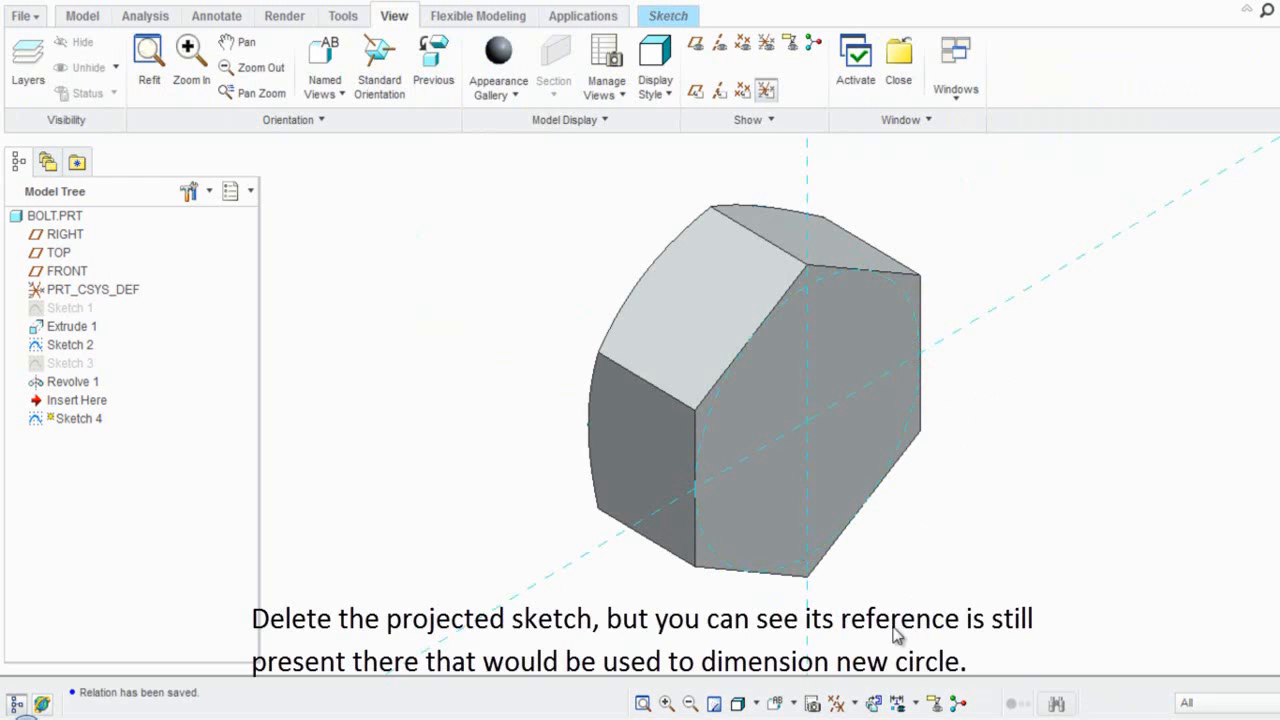
Draw a circle about 0.60 in diameter, centered on the sketch reference intersection of the hexagonal face, inside the dashed reference circle.
click(874, 704)
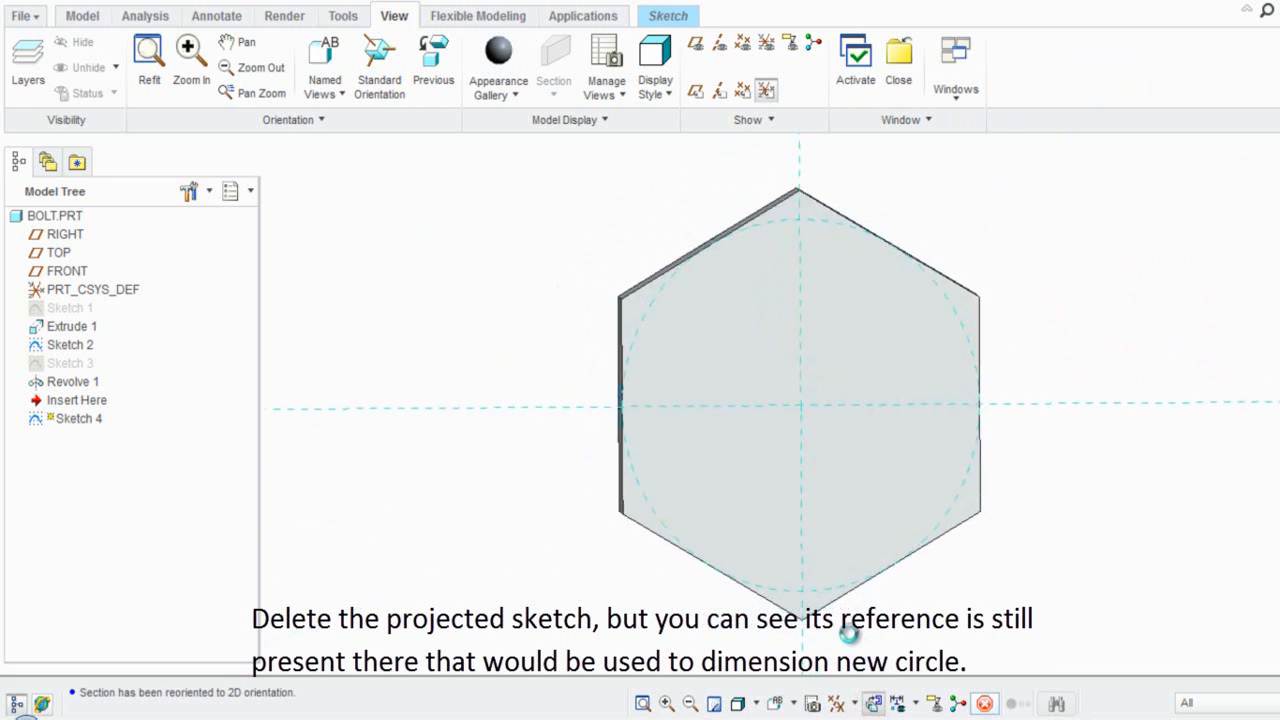
click(571, 246)
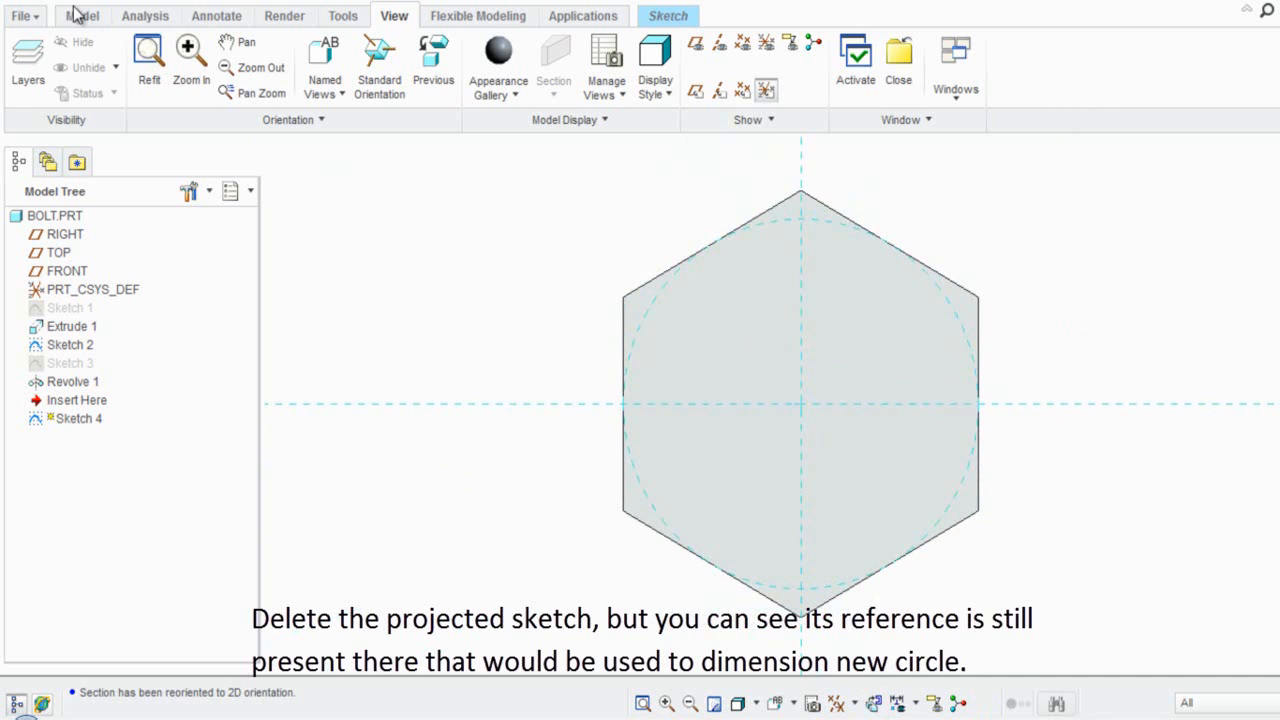
click(640, 14)
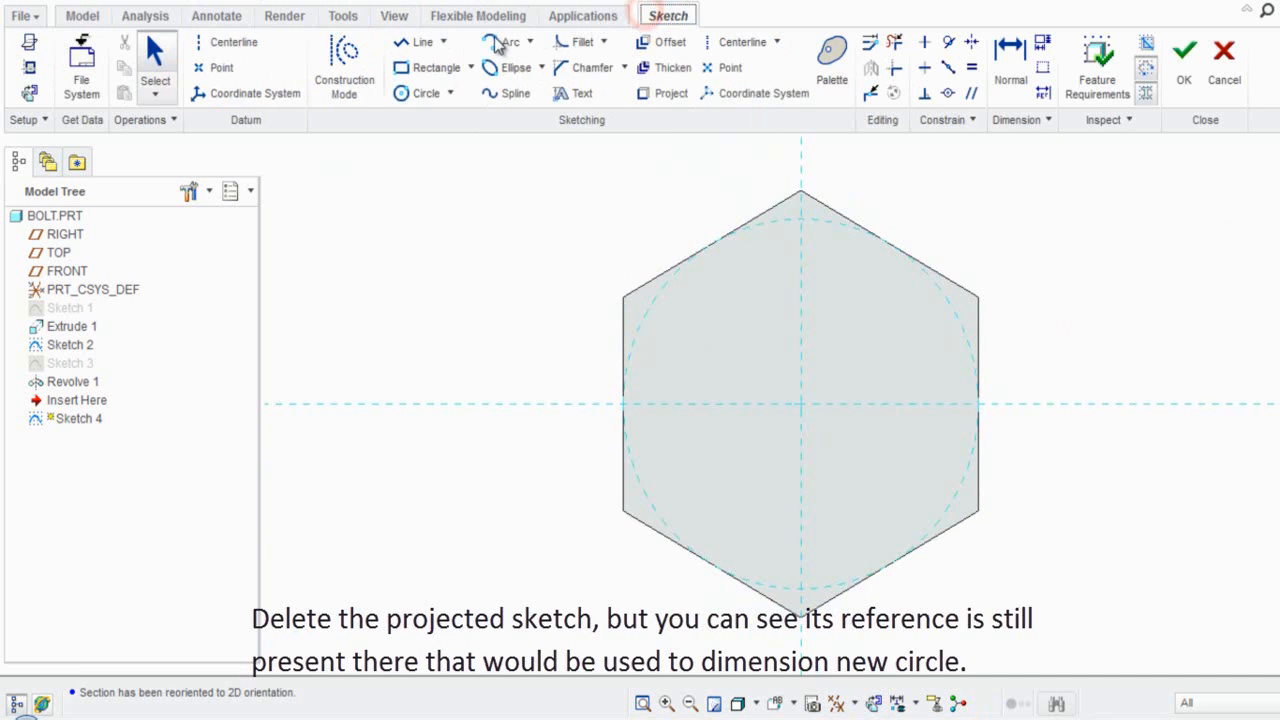
click(405, 95)
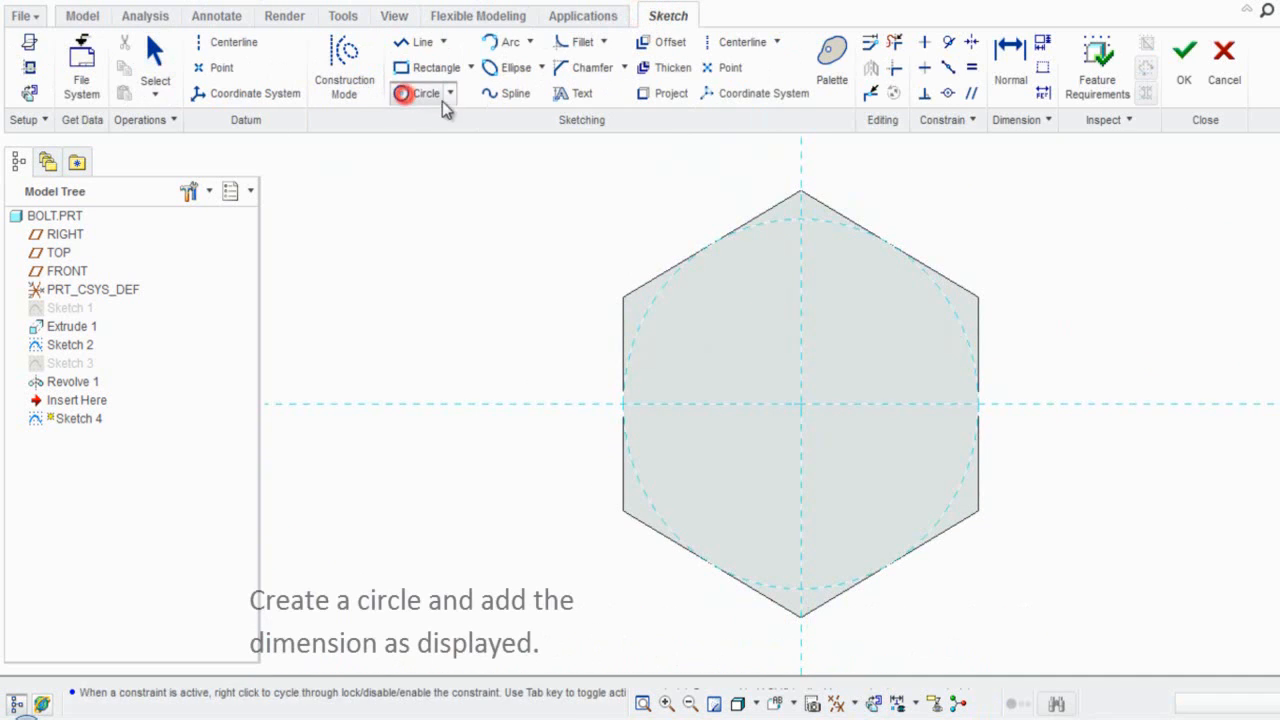
click(803, 406)
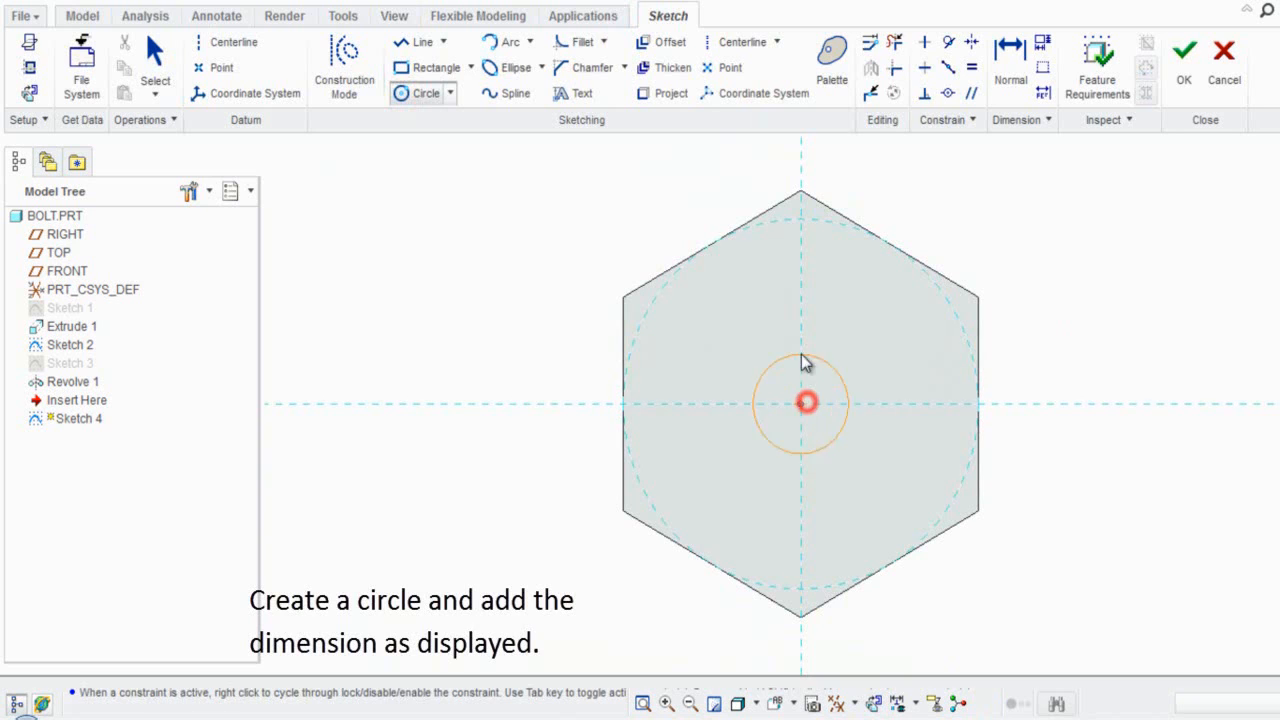
click(783, 268)
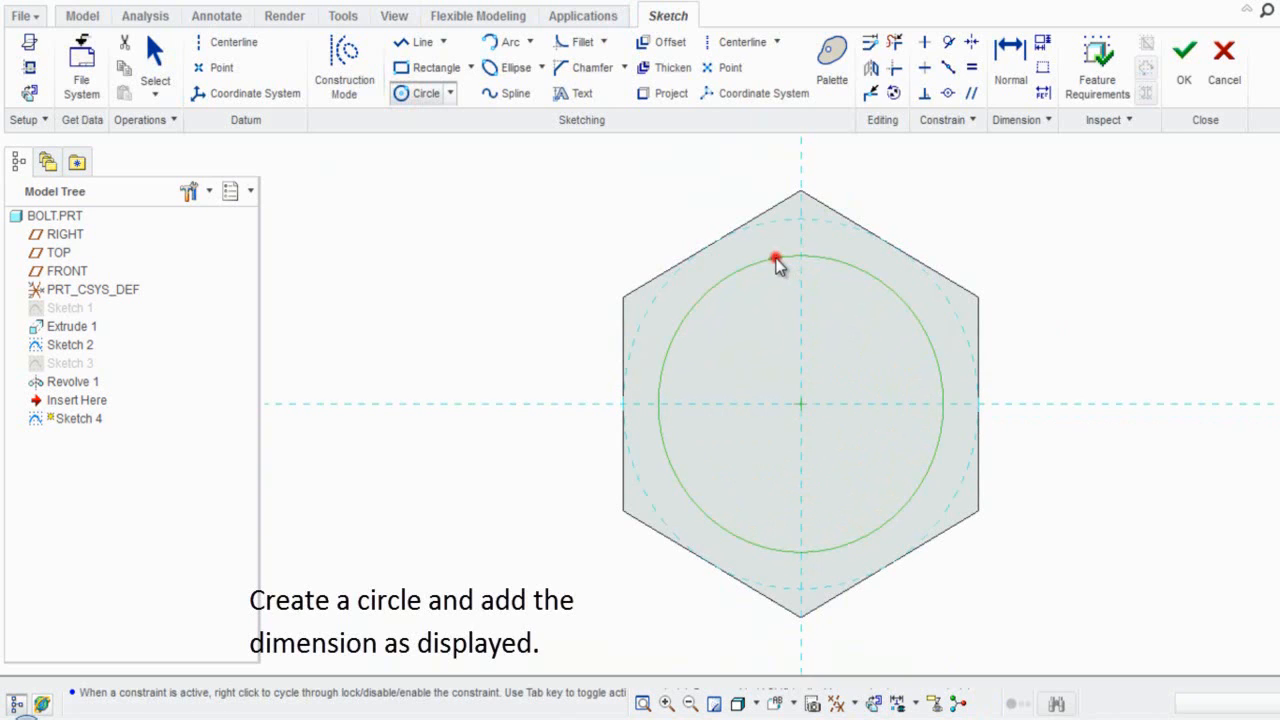
middle_click(1031, 222)
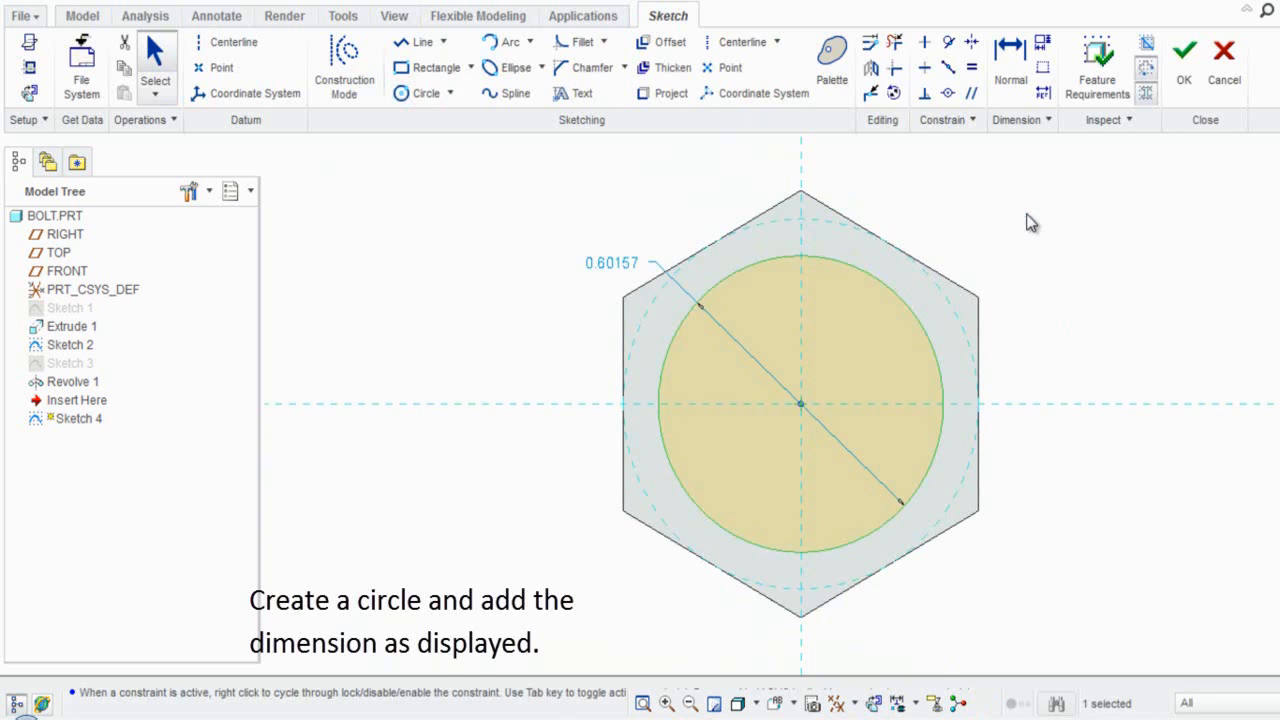
Dimension the gap between the new circle and the dashed reference circle as D*.0625 and add it as a relation.
click(1011, 70)
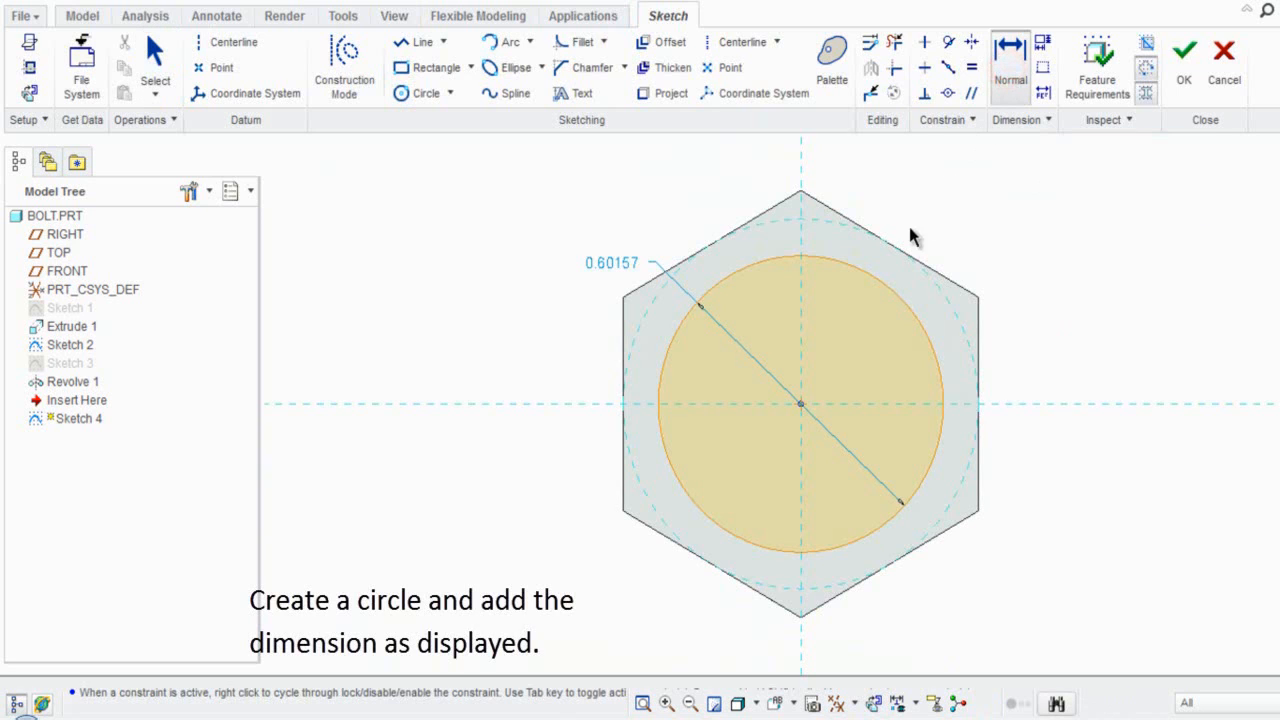
click(881, 289)
click(936, 288)
middle_click(975, 238)
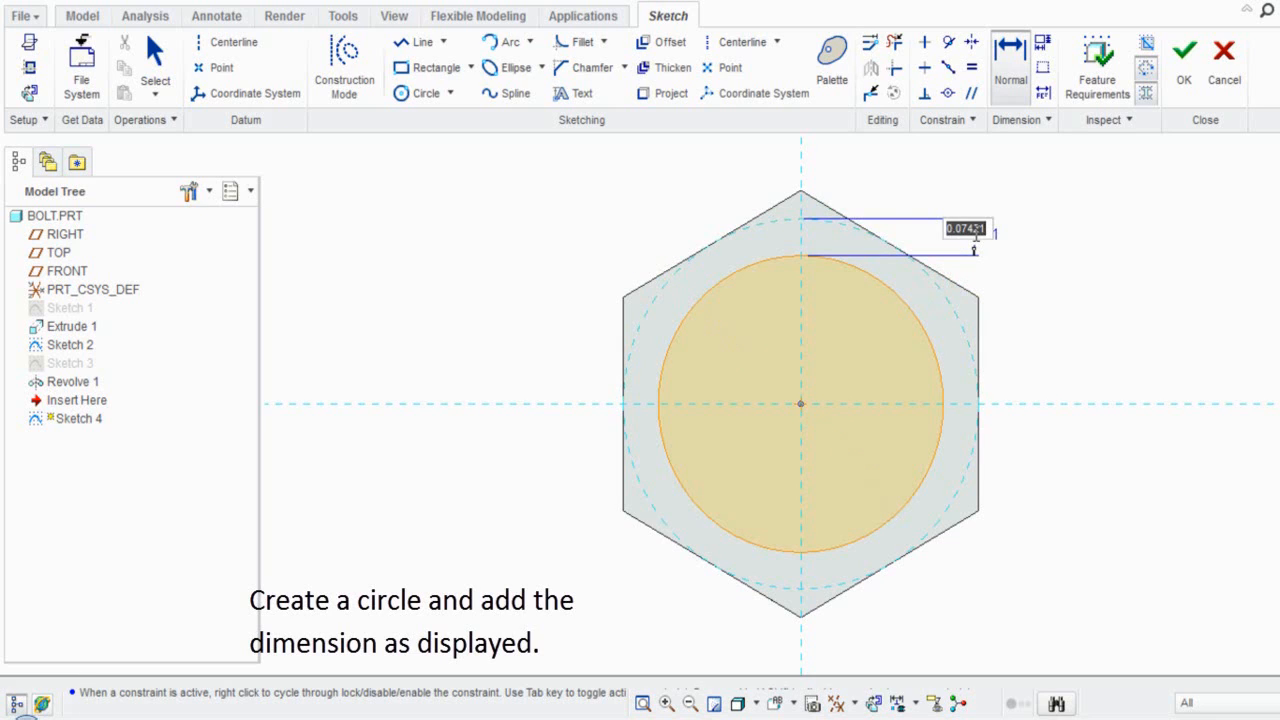
text(0625)
key(Return)
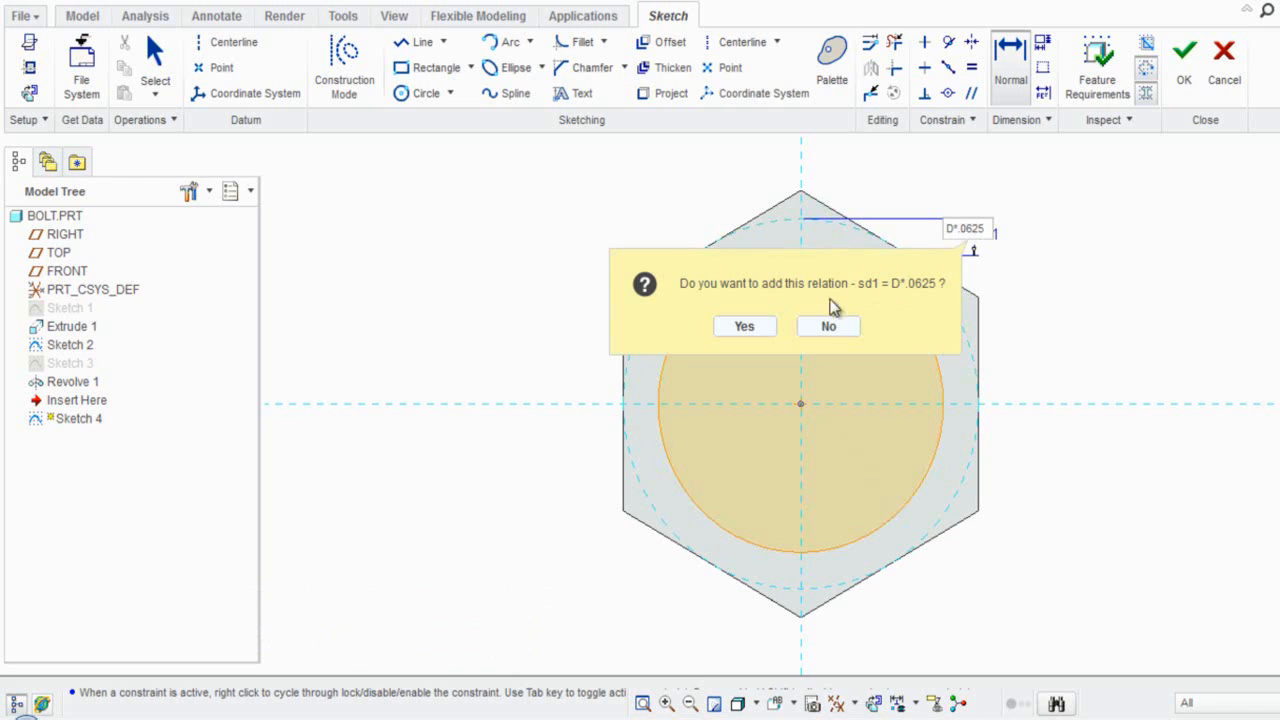
click(768, 326)
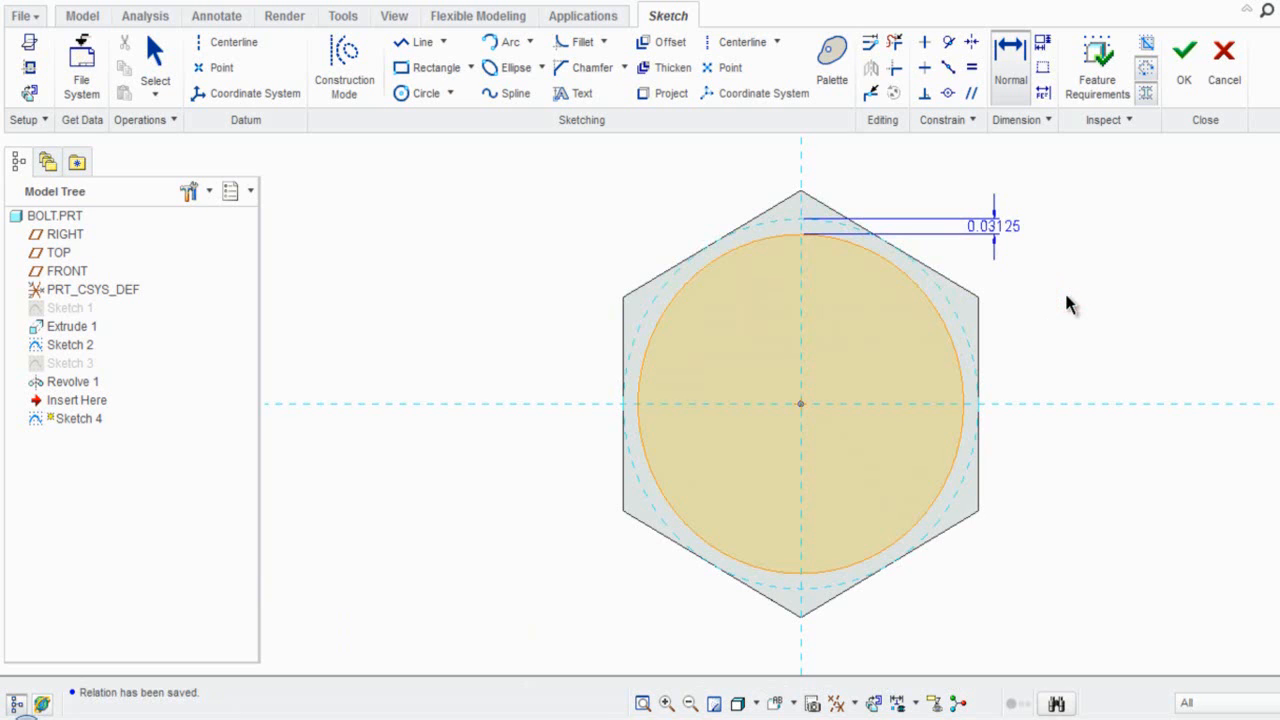
Finish the circle sketch, restore the default orientation and hide Sketch 2.
click(1182, 80)
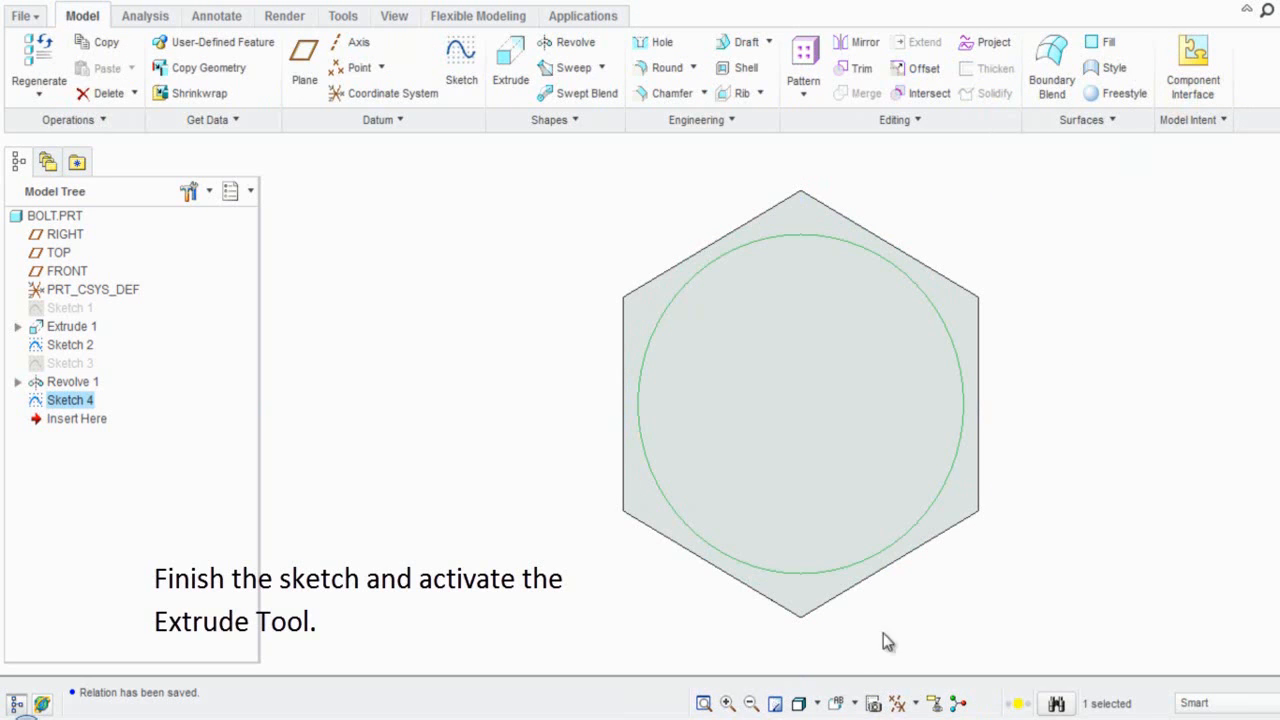
click(856, 705)
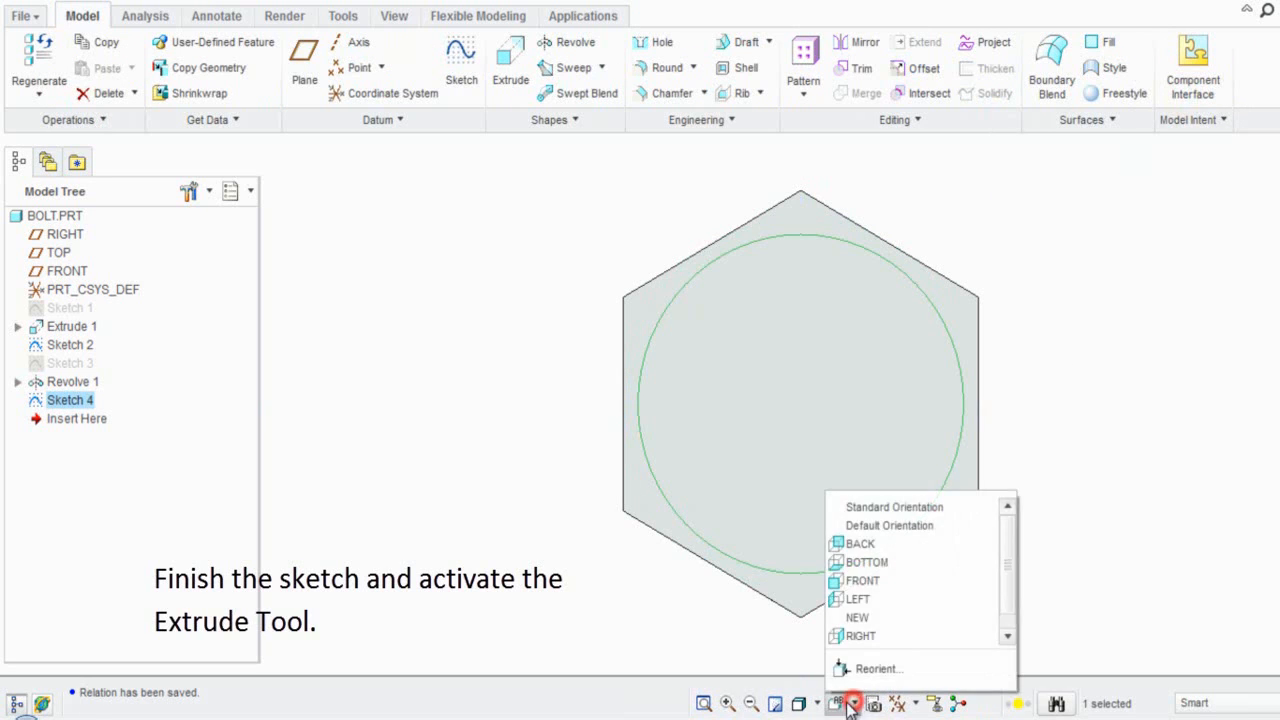
click(900, 527)
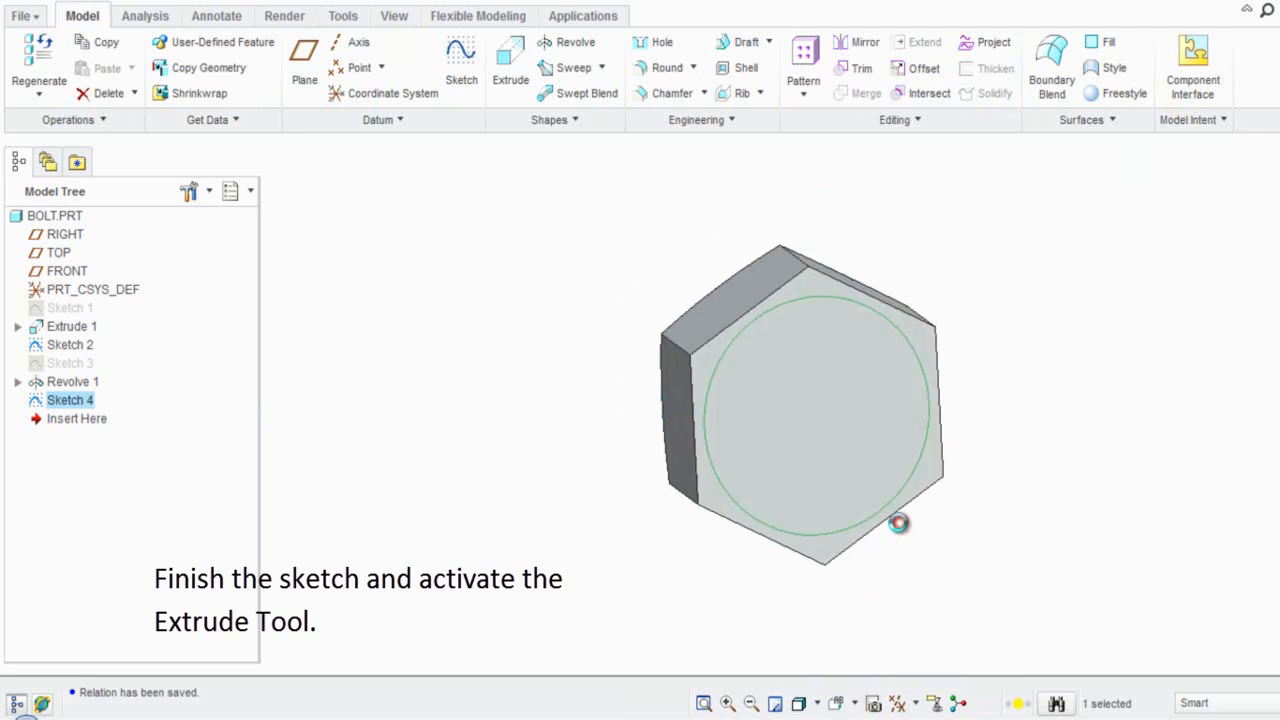
click(994, 526)
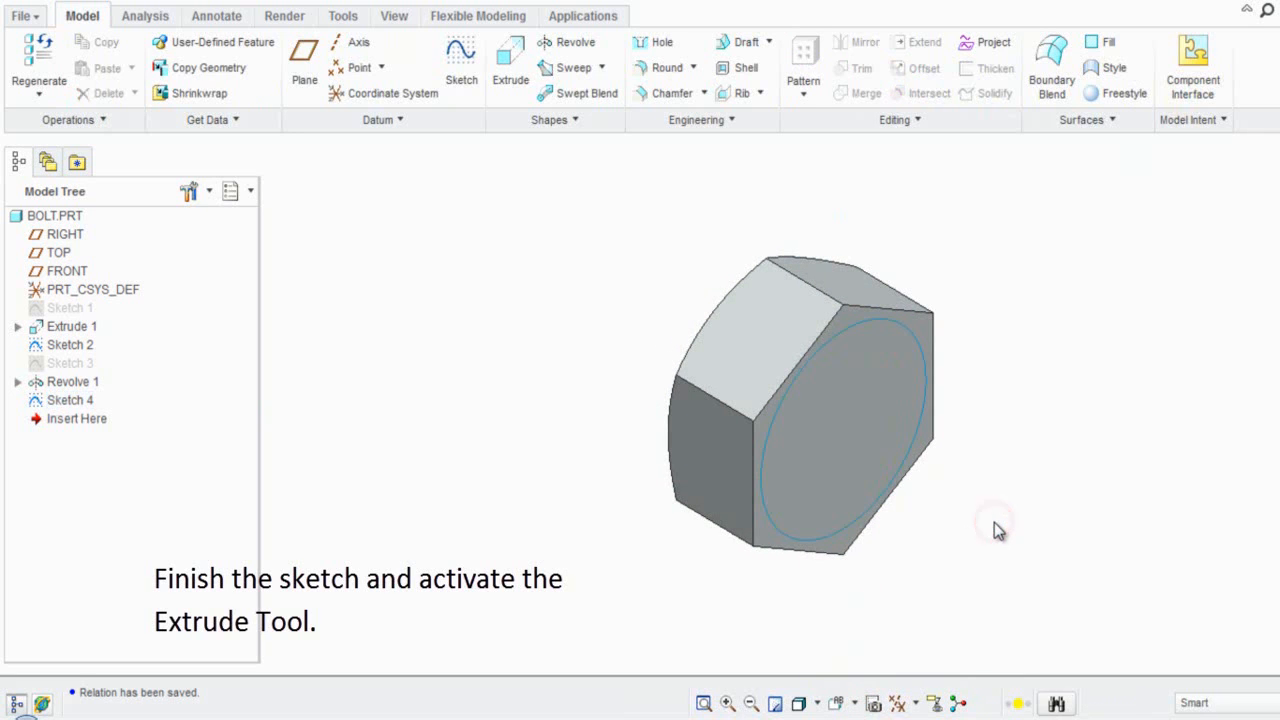
click(994, 522)
click(975, 512)
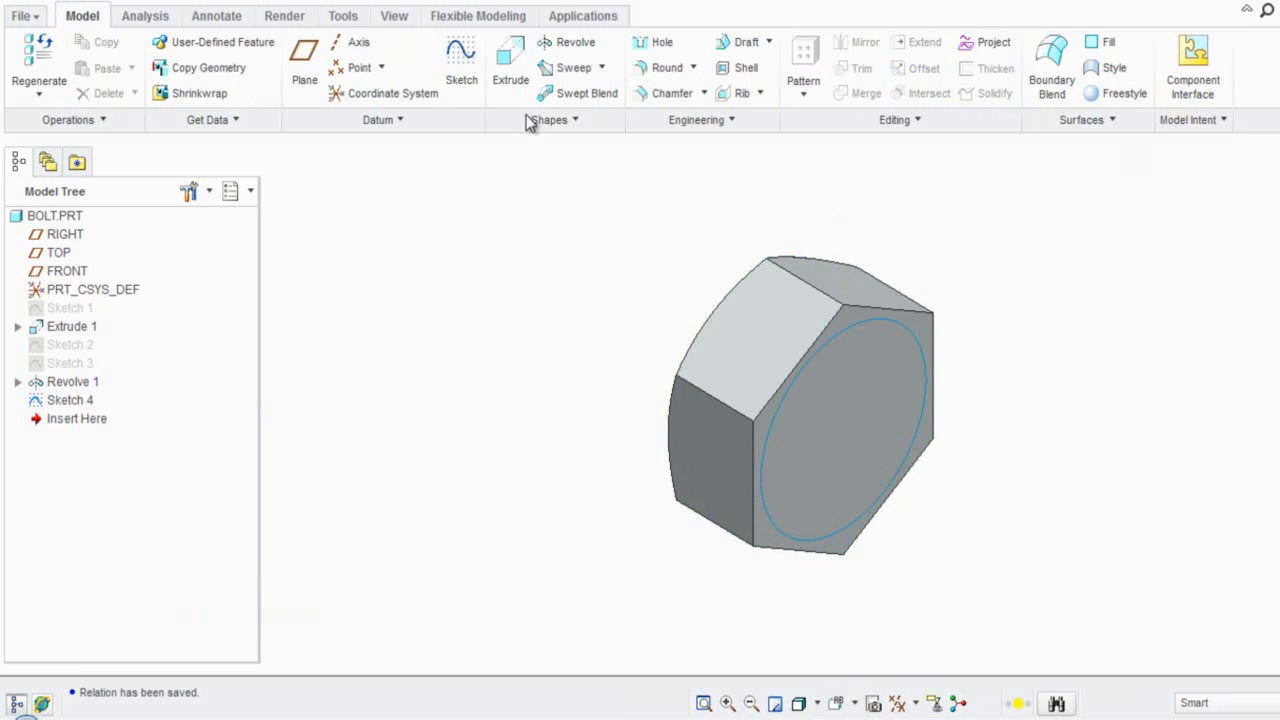
Extrude the circle sketch outward from the bolt head's flat face to a depth of 1/64.
click(510, 62)
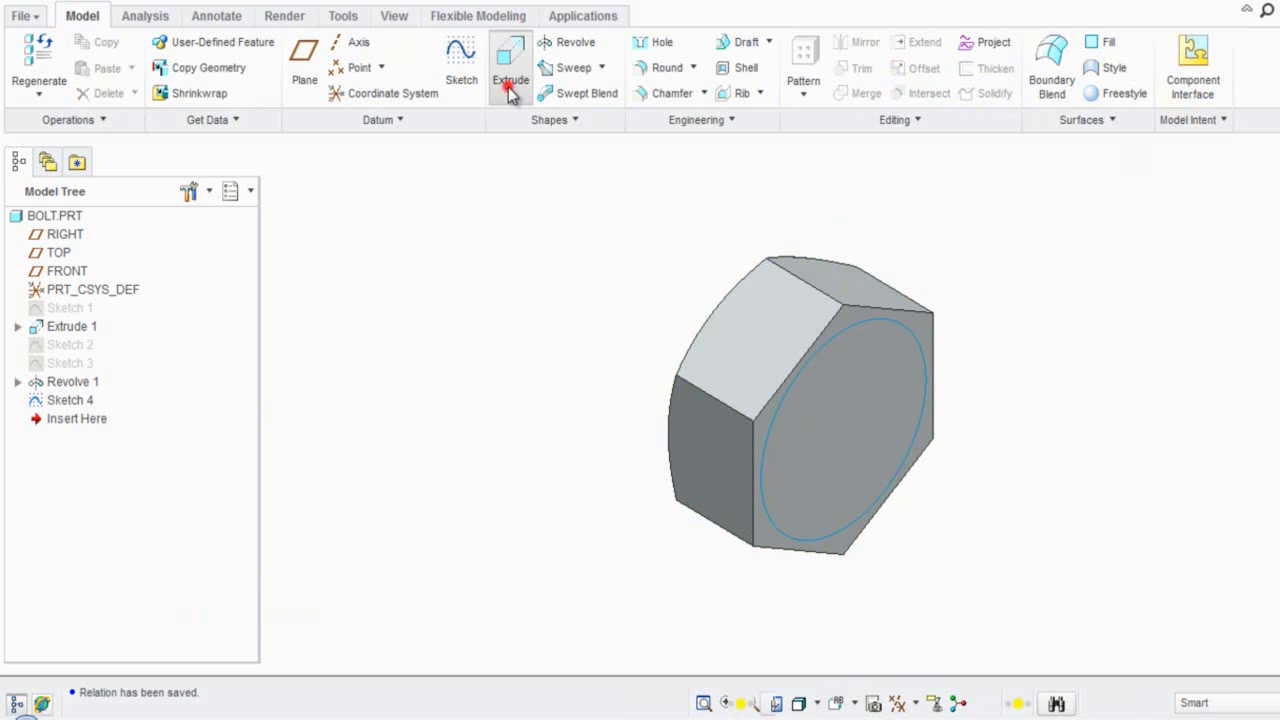
click(863, 324)
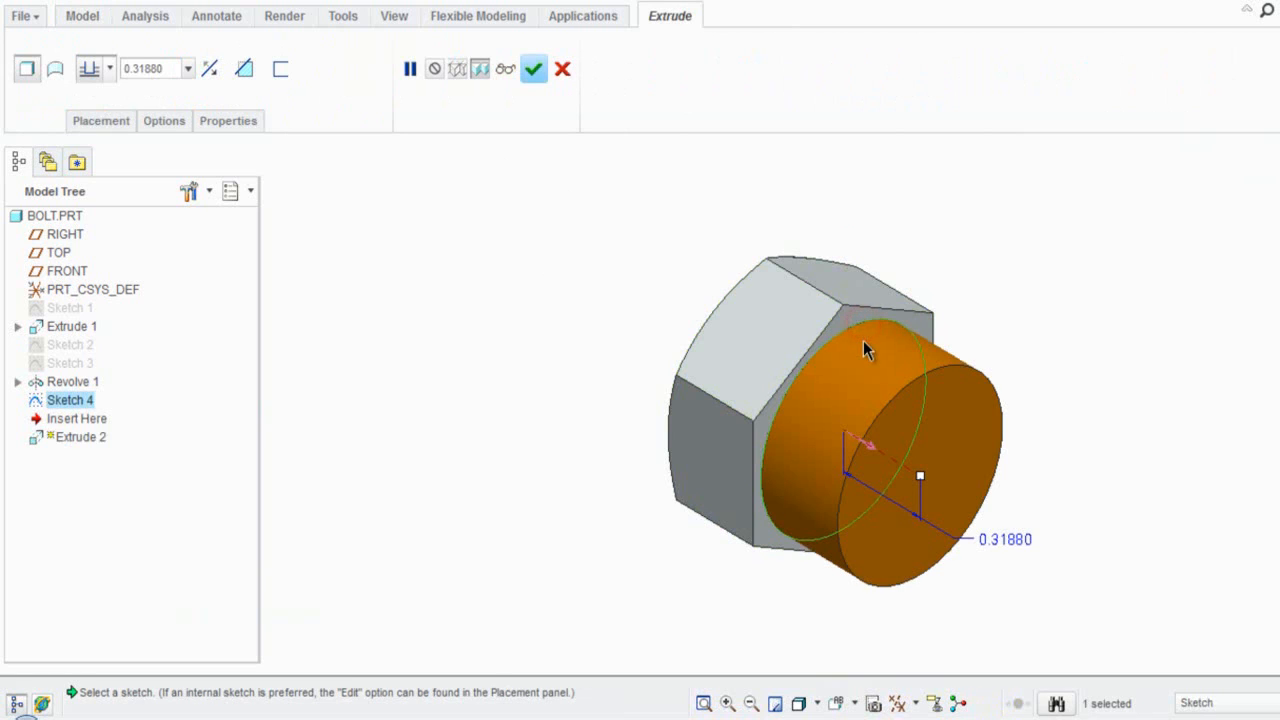
double_click(168, 69)
text(1/64)
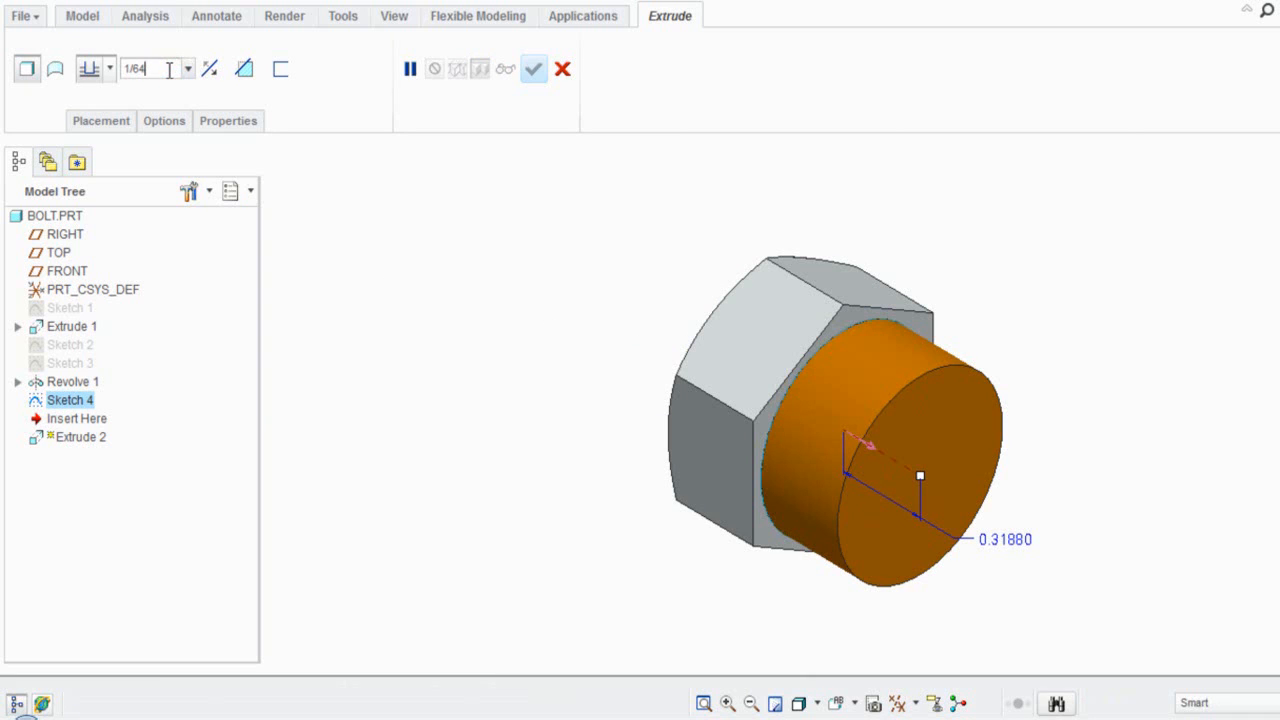
key(Return)
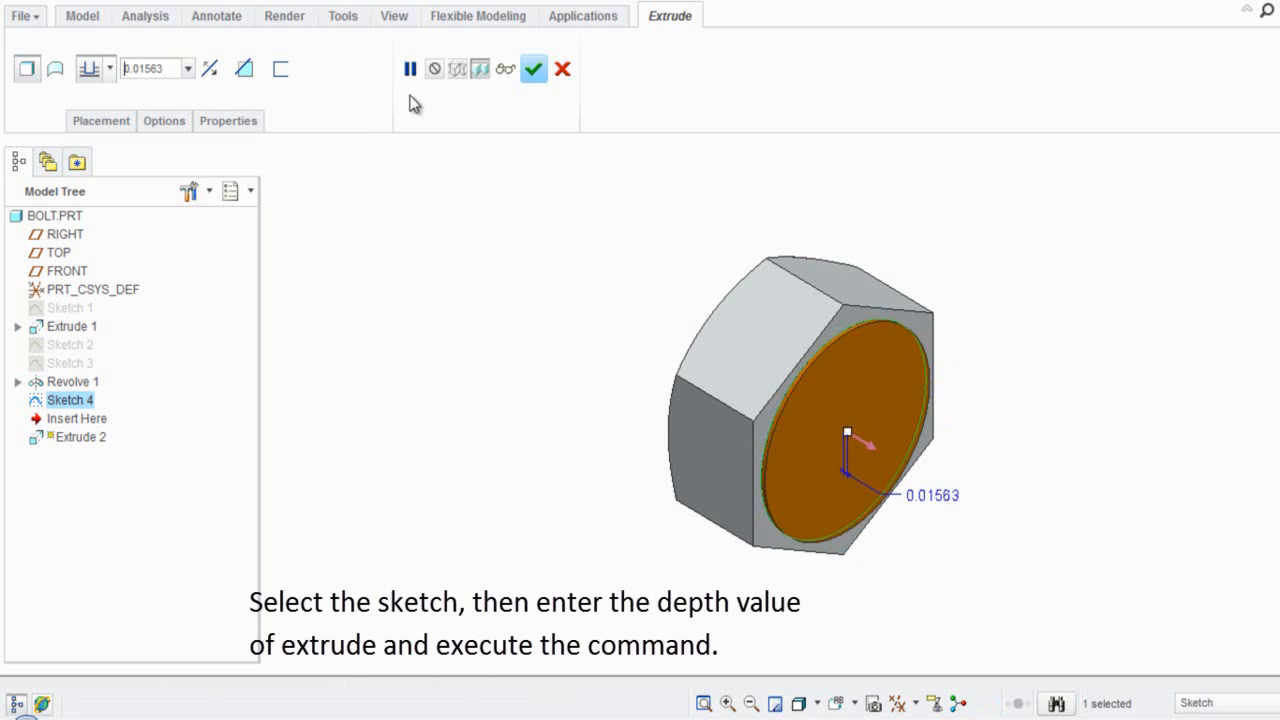
click(533, 69)
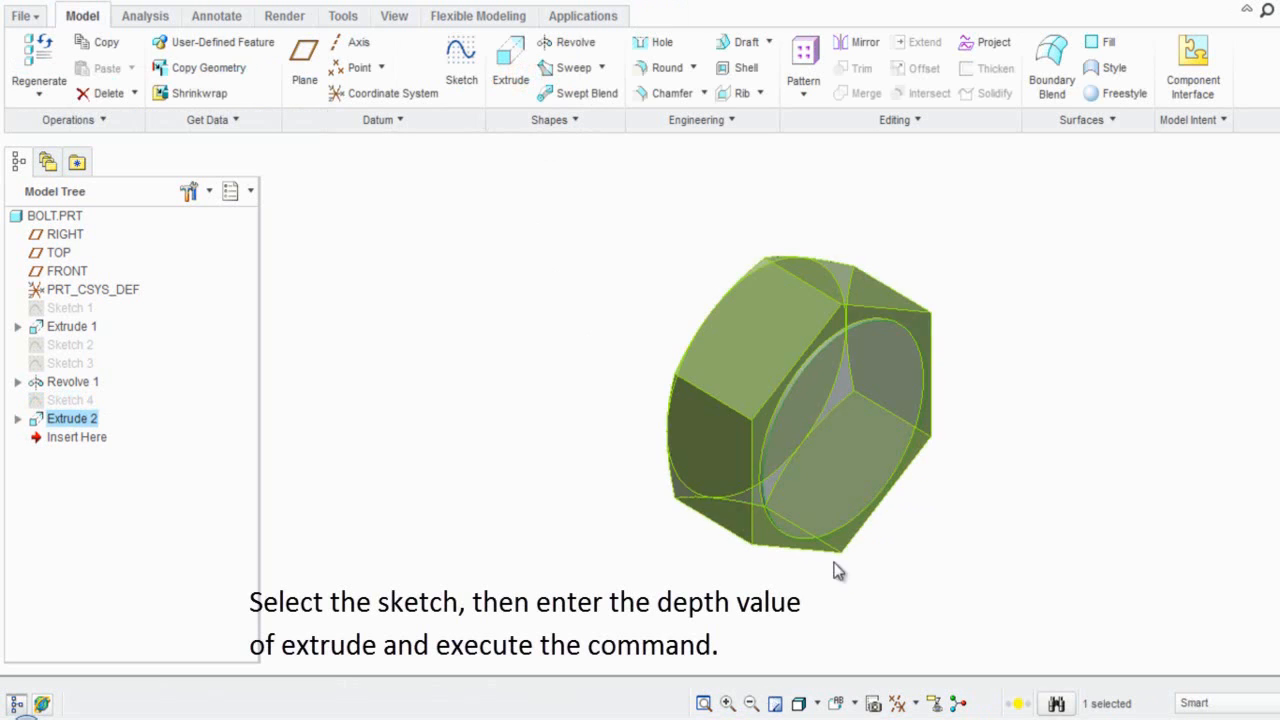
click(935, 585)
Save the part as BOLT.PRT in the Bolt and Nut folder.
scroll(941, 552, down, 1)
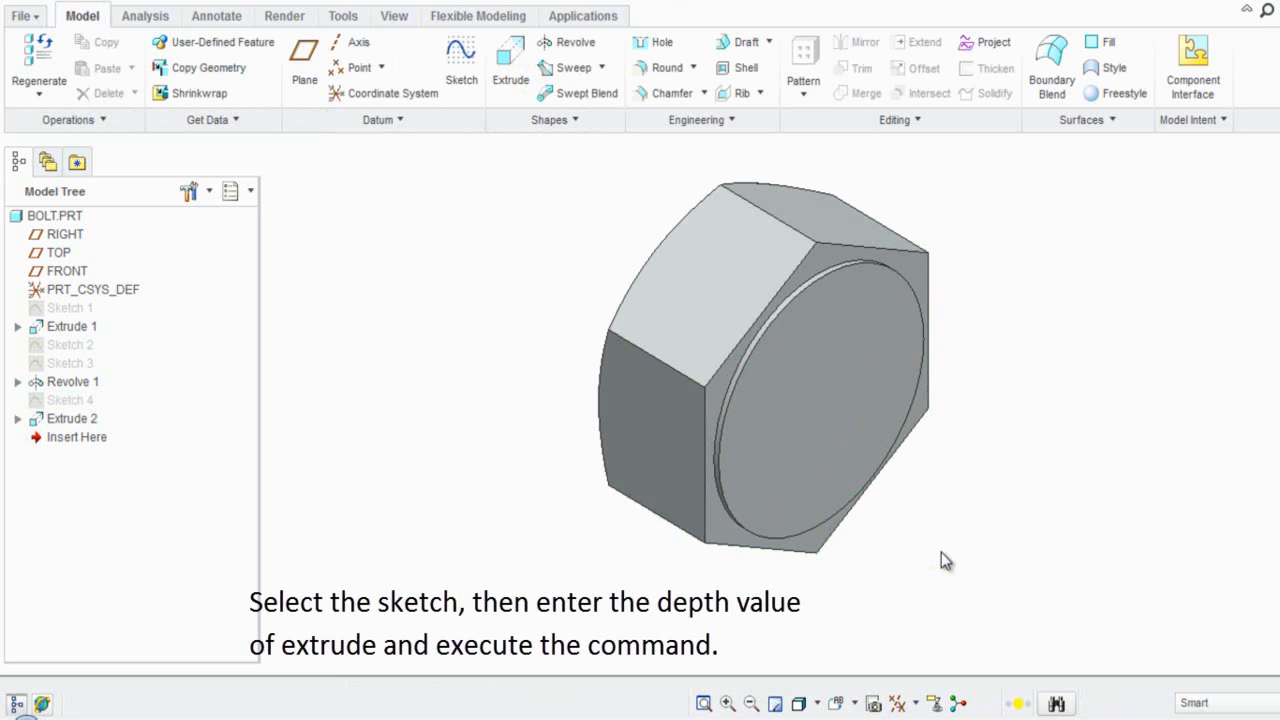
click(1006, 513)
click(92, 1)
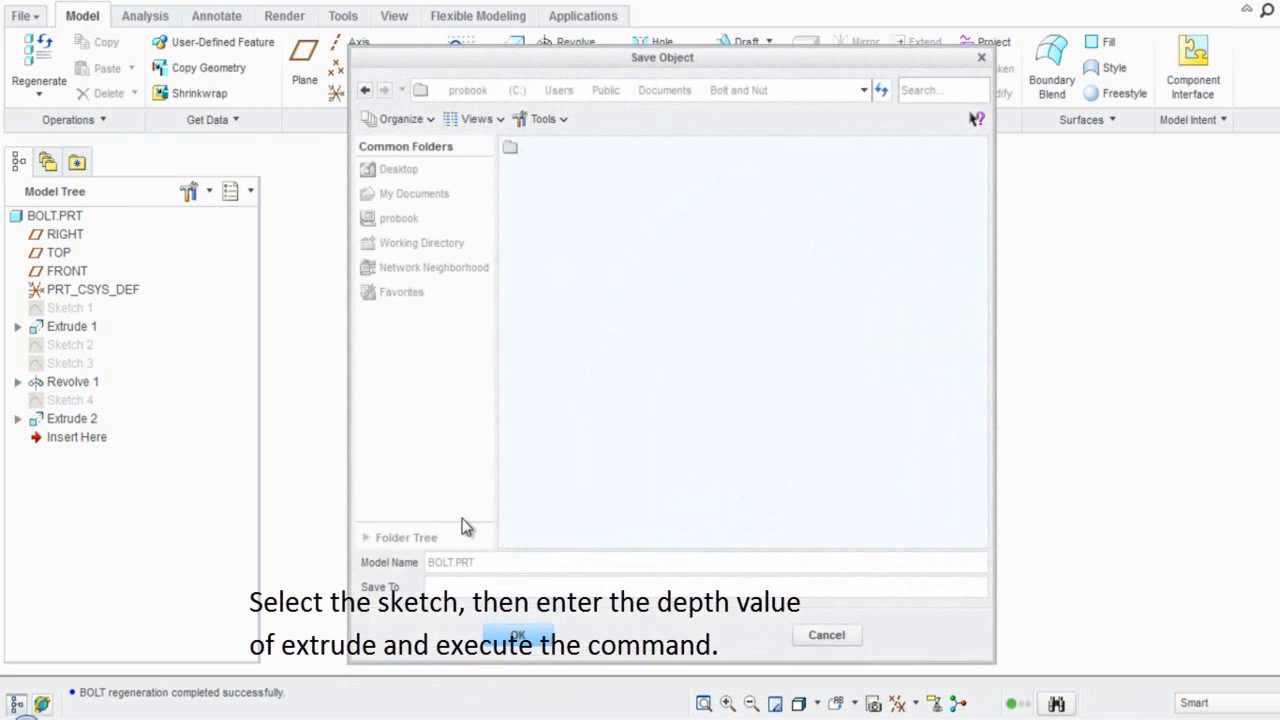
click(520, 636)
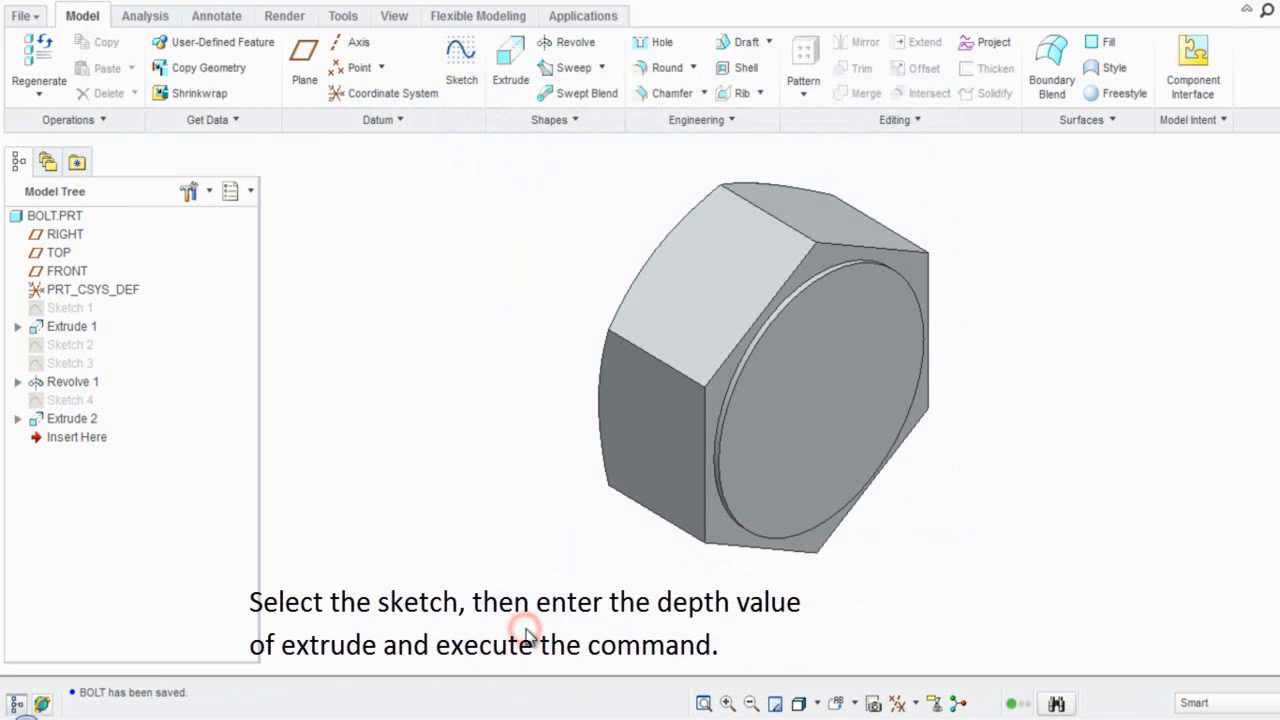
click(457, 622)
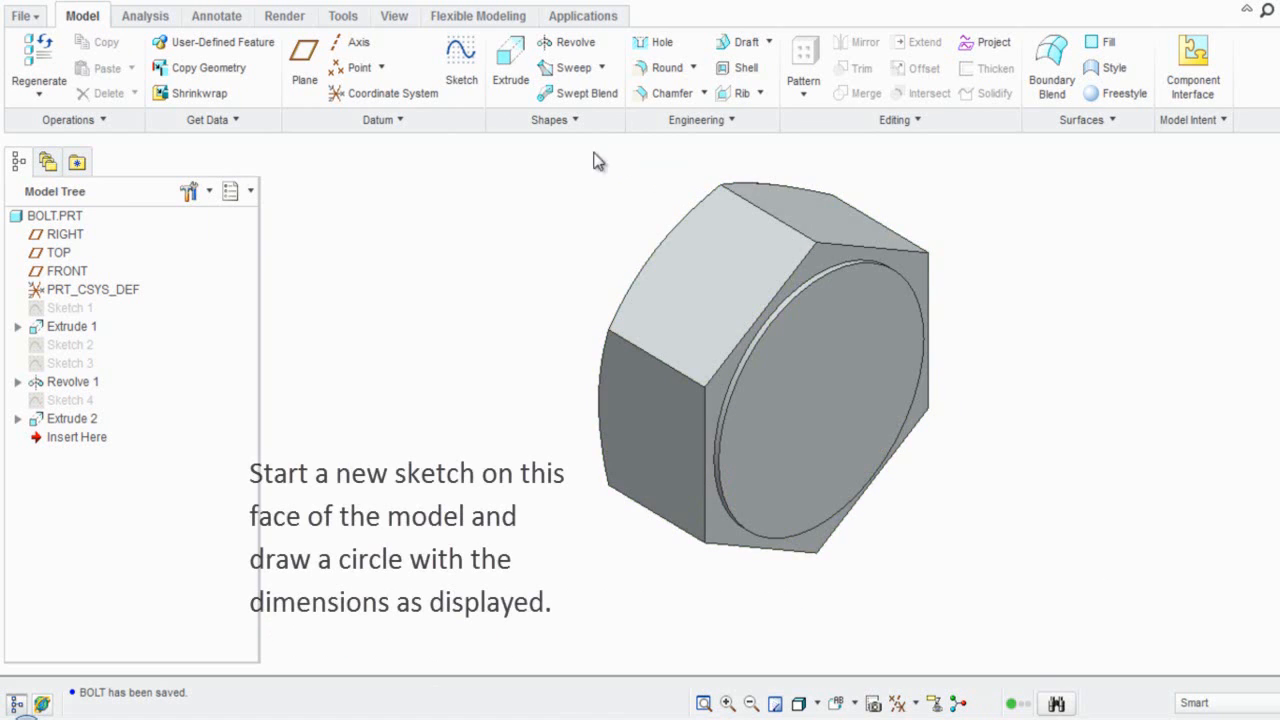
Start a new sketch on the raised circular face, with the TOP datum plane as reference and the orientation set to Top.
click(461, 66)
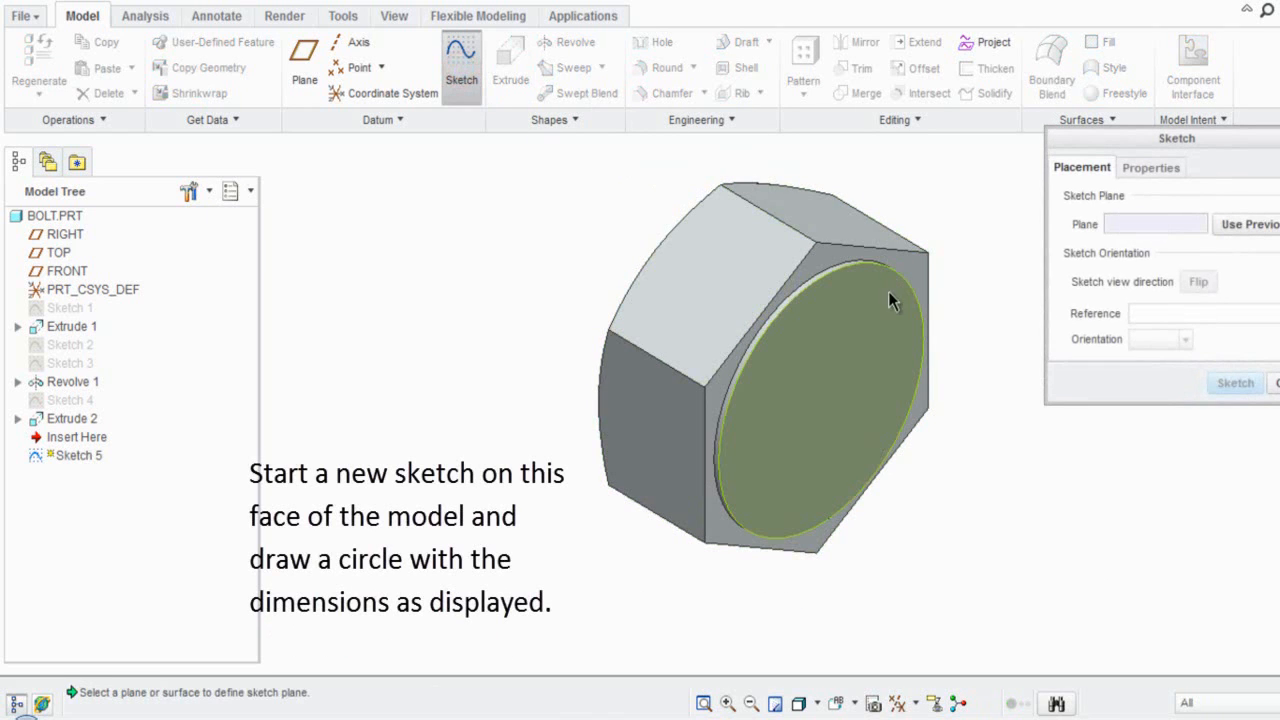
click(845, 365)
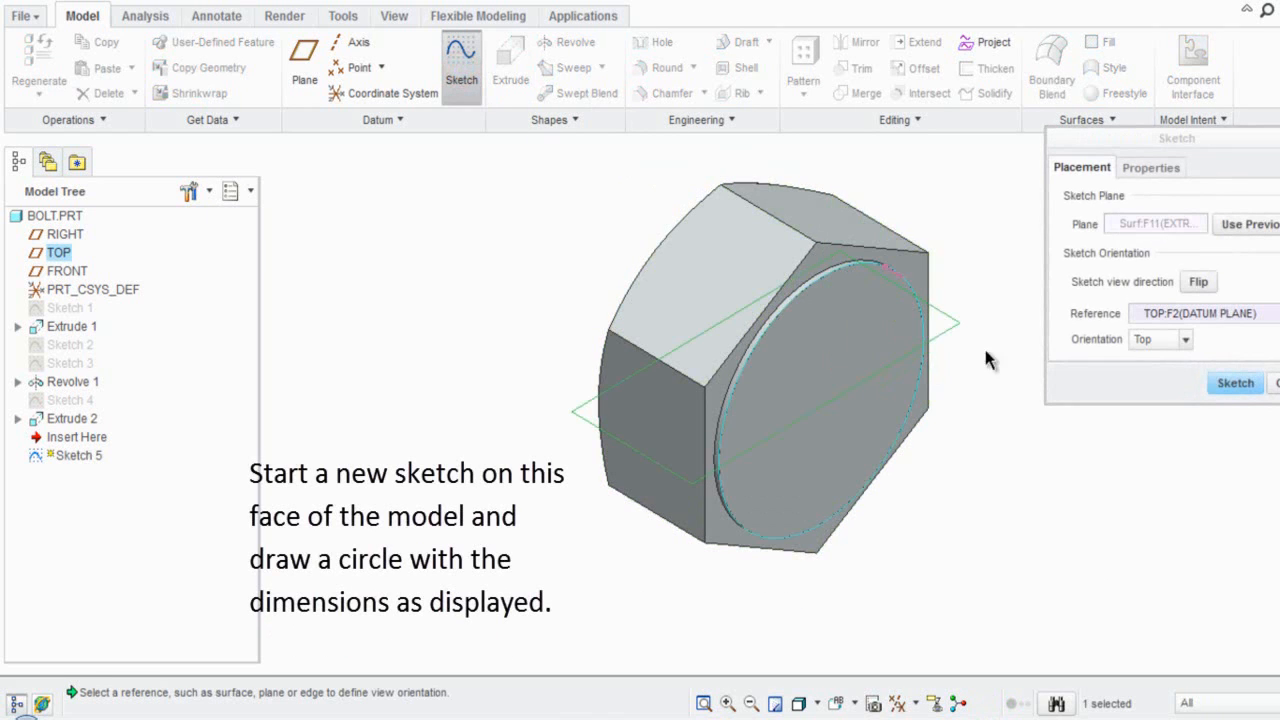
click(1234, 386)
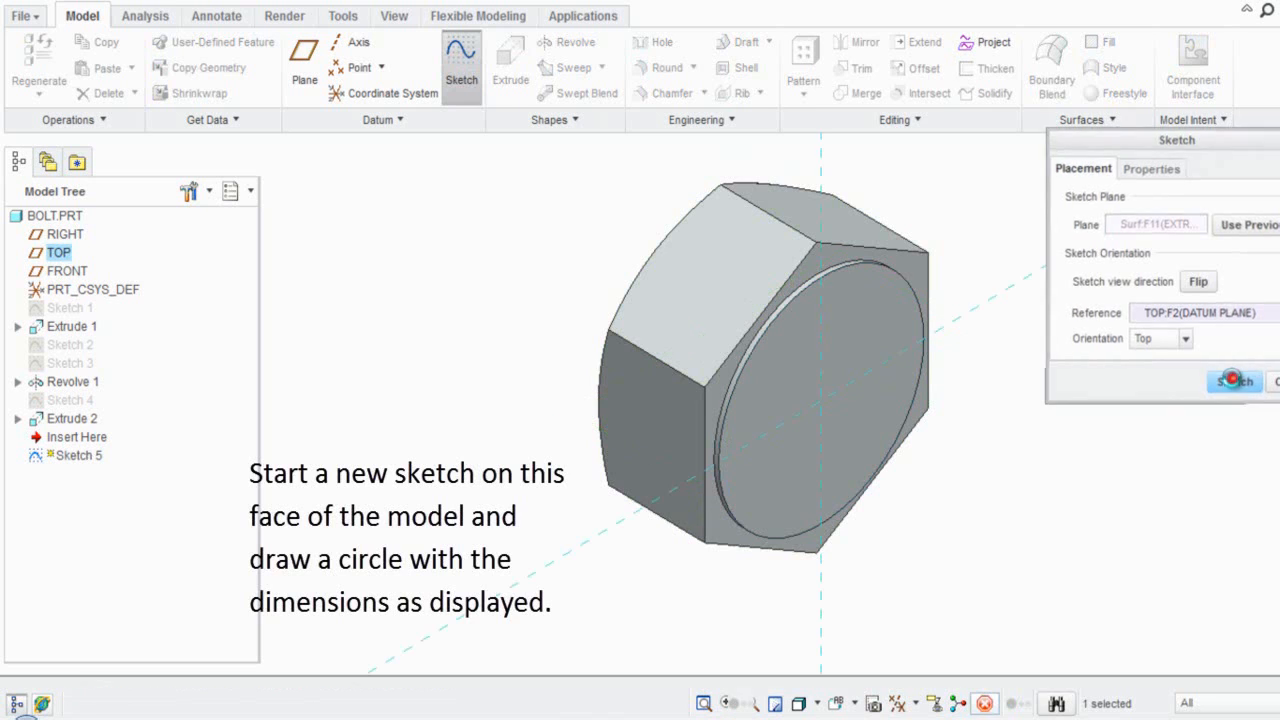
click(1222, 382)
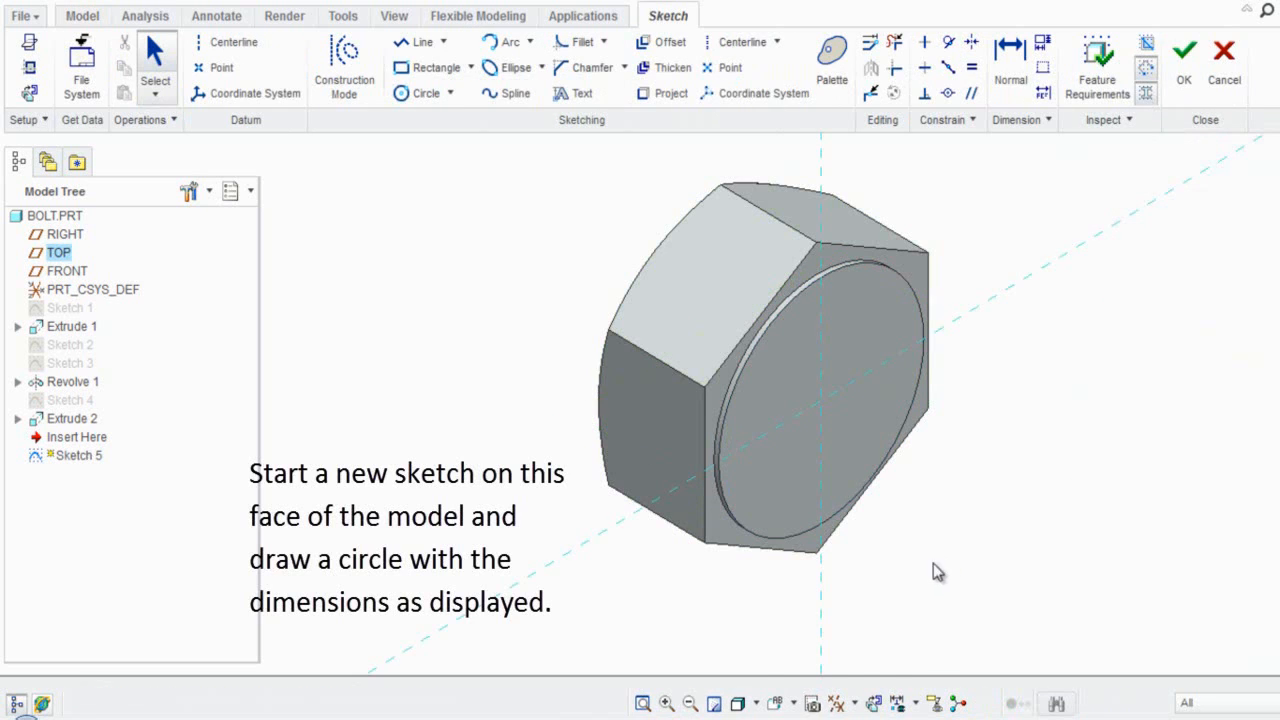
Sketch a circle about 0.47 in diameter on the raised face, centred on the intersection of the reference lines.
click(874, 703)
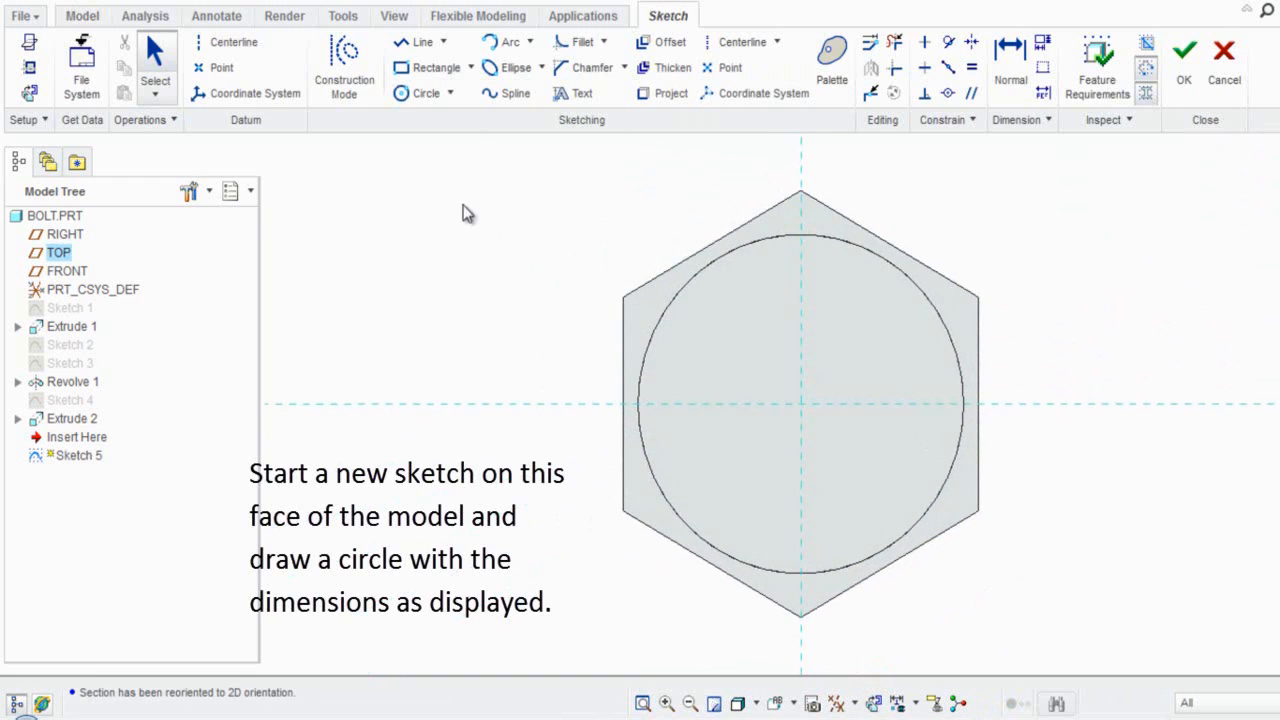
click(401, 93)
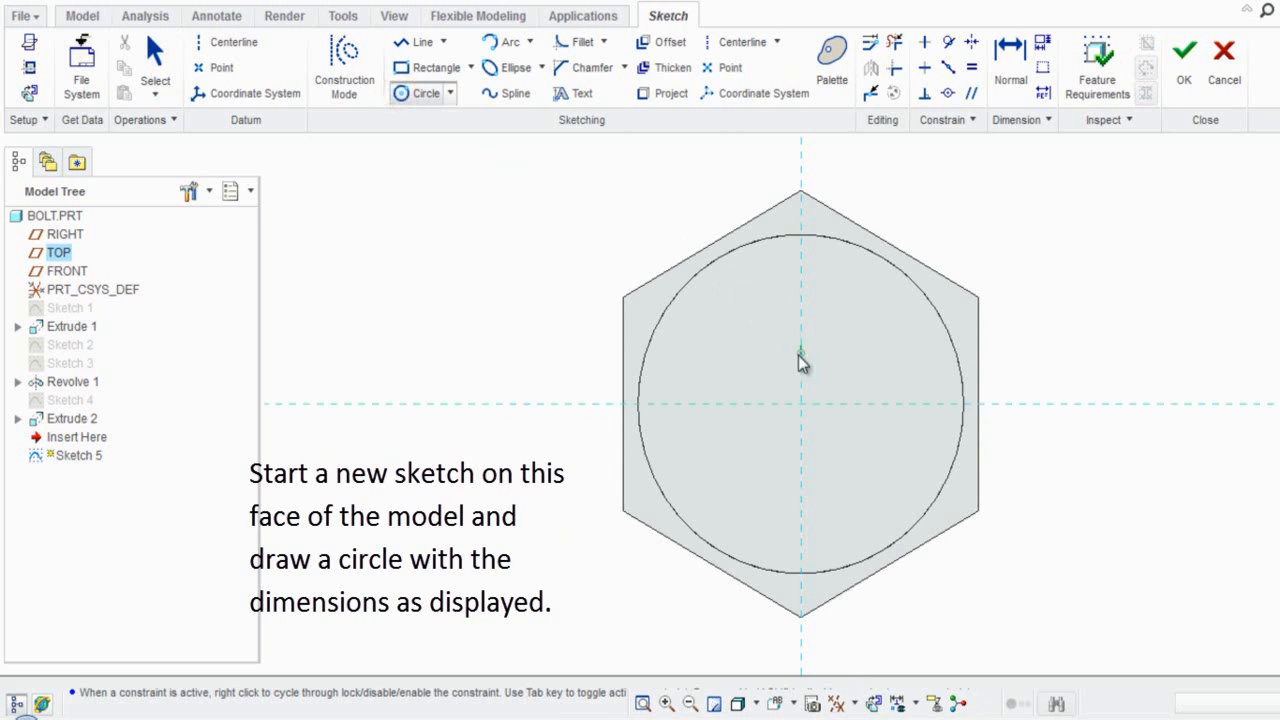
click(800, 404)
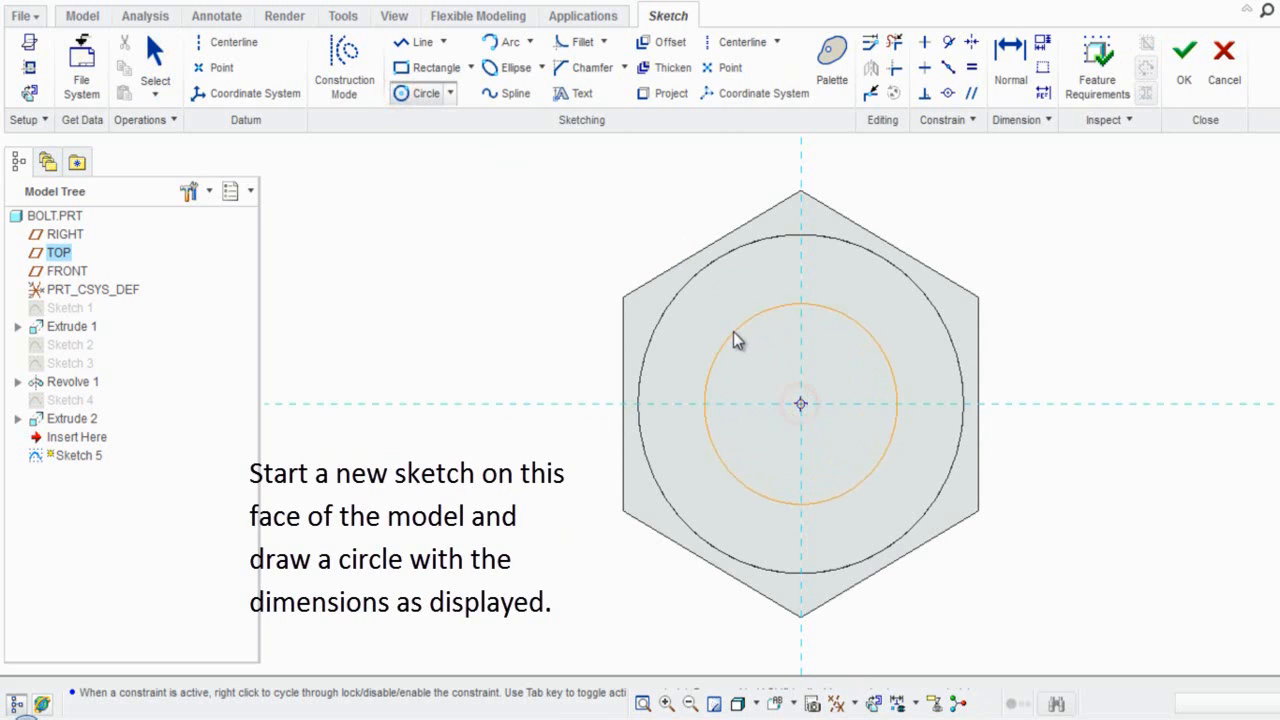
click(727, 321)
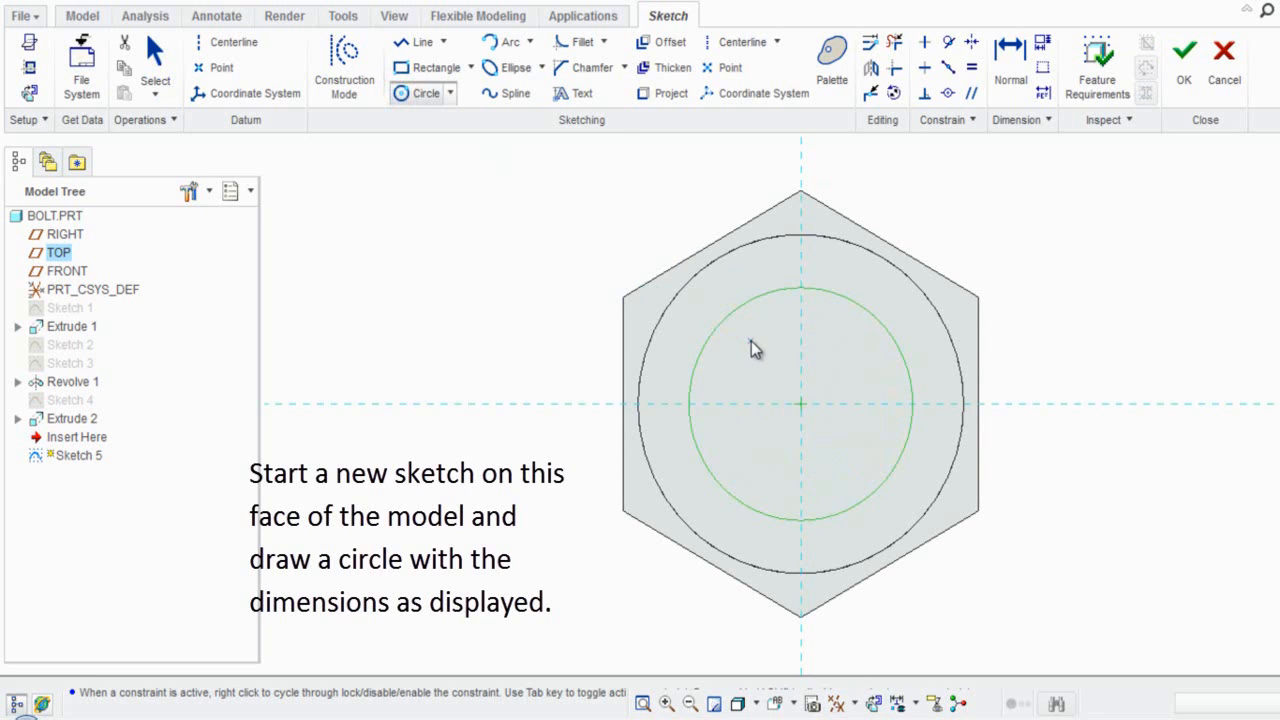
middle_click(751, 341)
Set the circle's diameter to D, accept adding it as a relation, and finish the sketch.
double_click(645, 291)
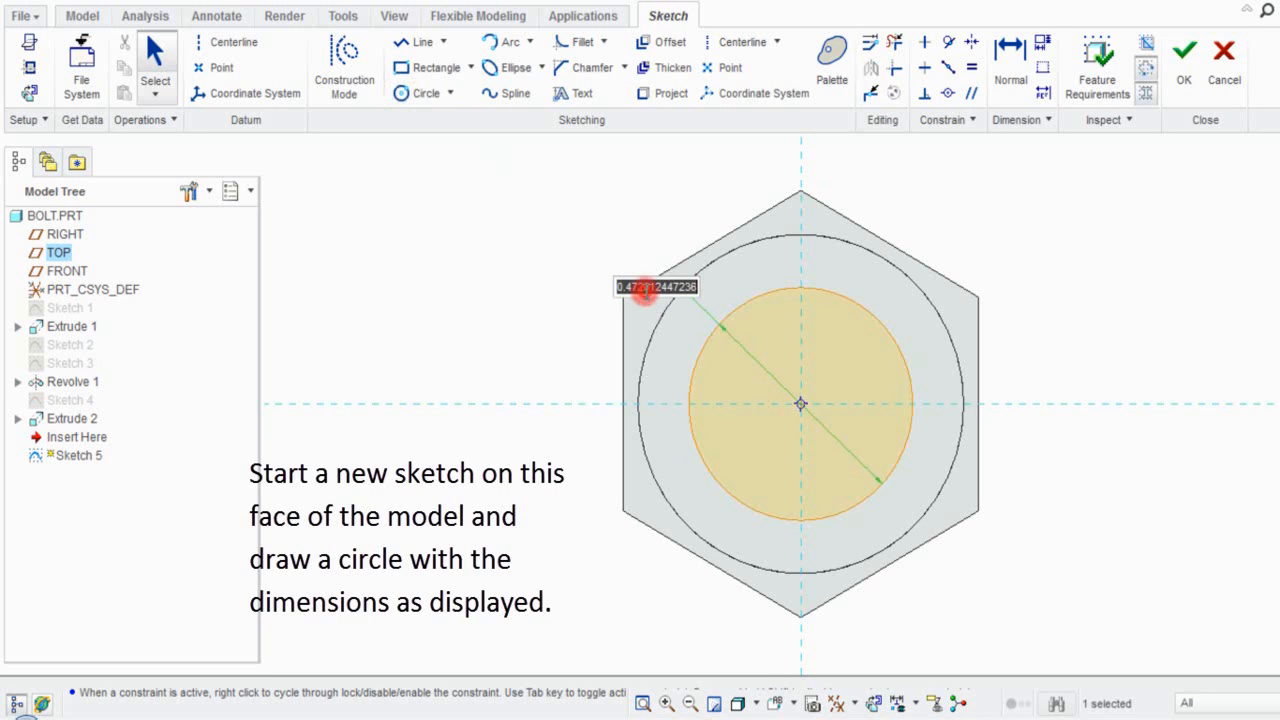
text(0)
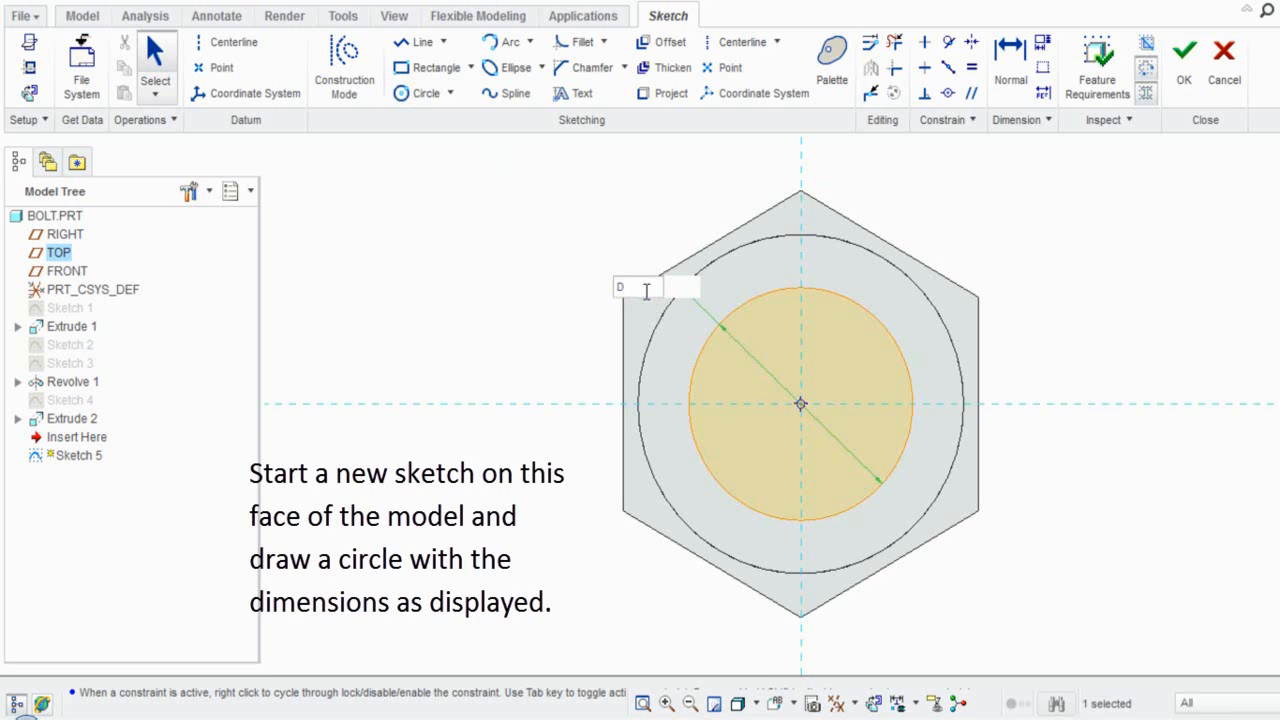
key(Return)
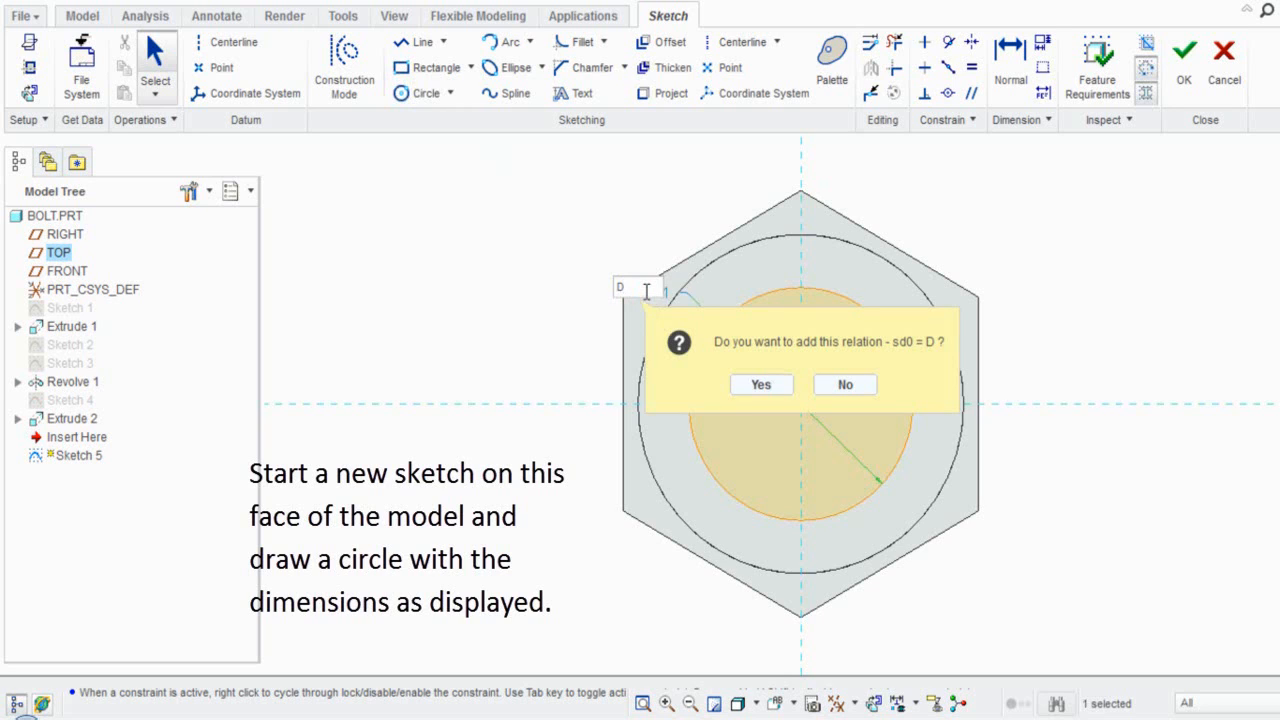
click(760, 386)
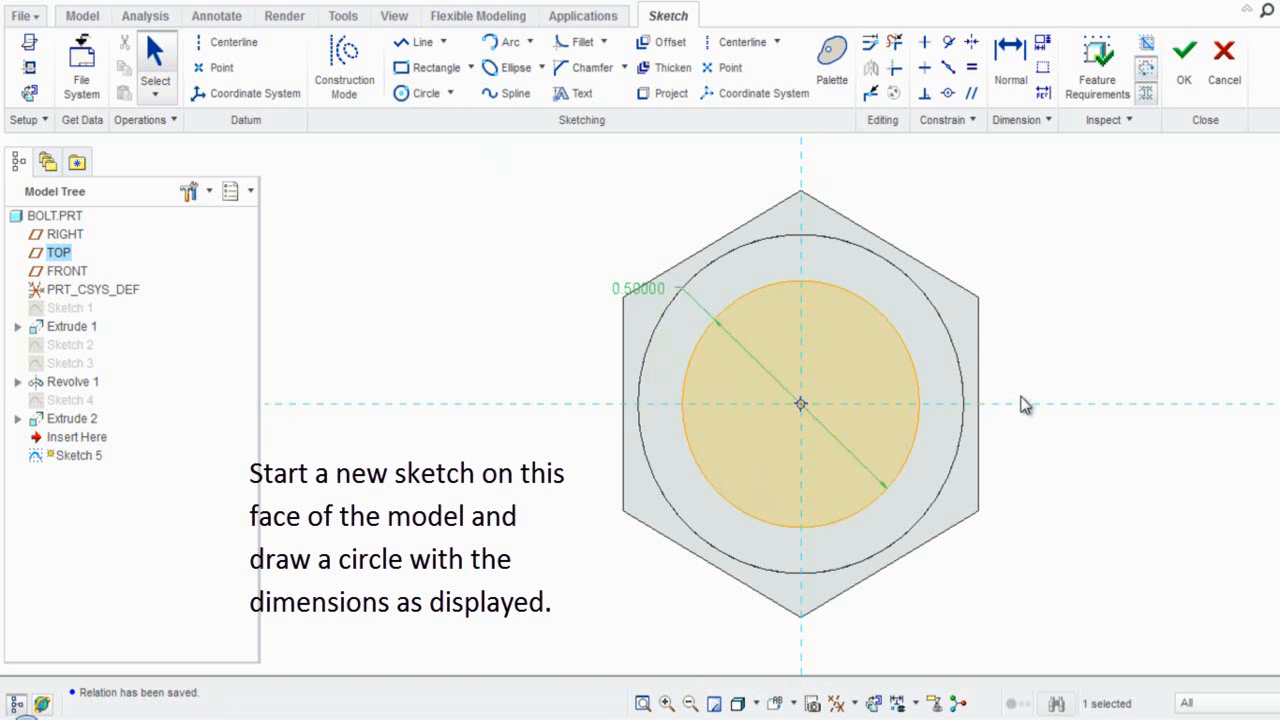
click(1072, 358)
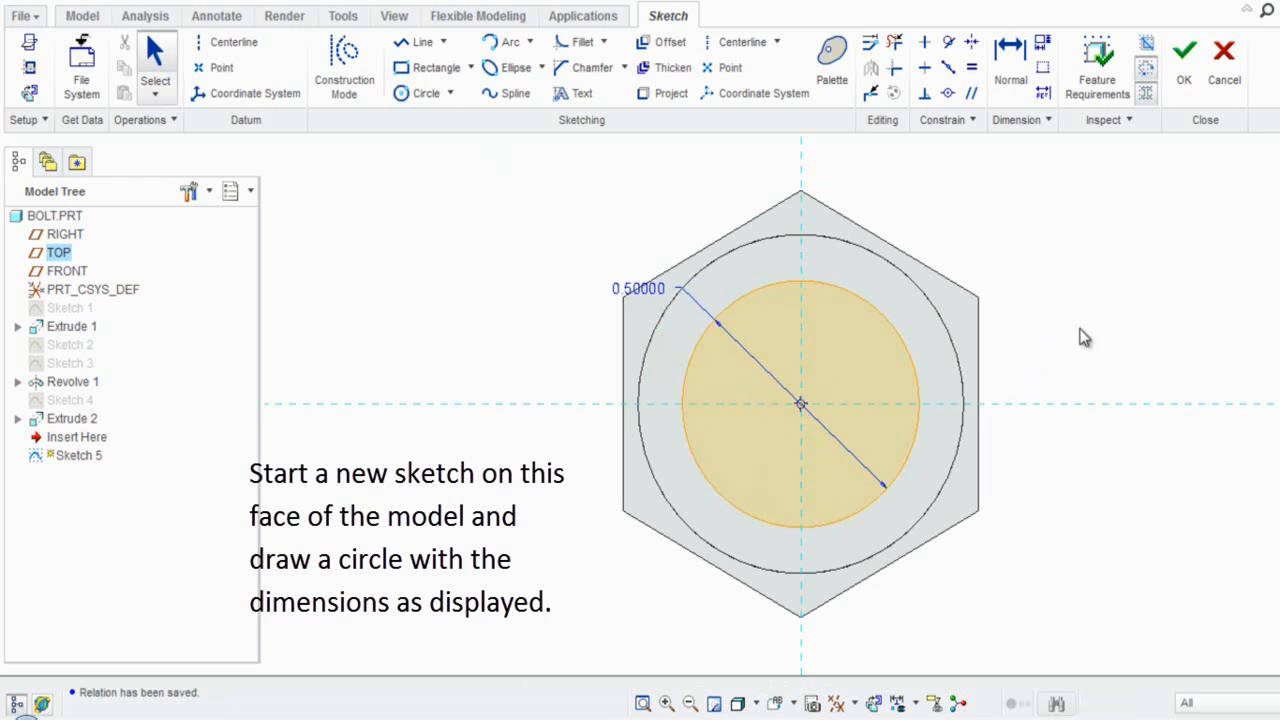
click(1186, 90)
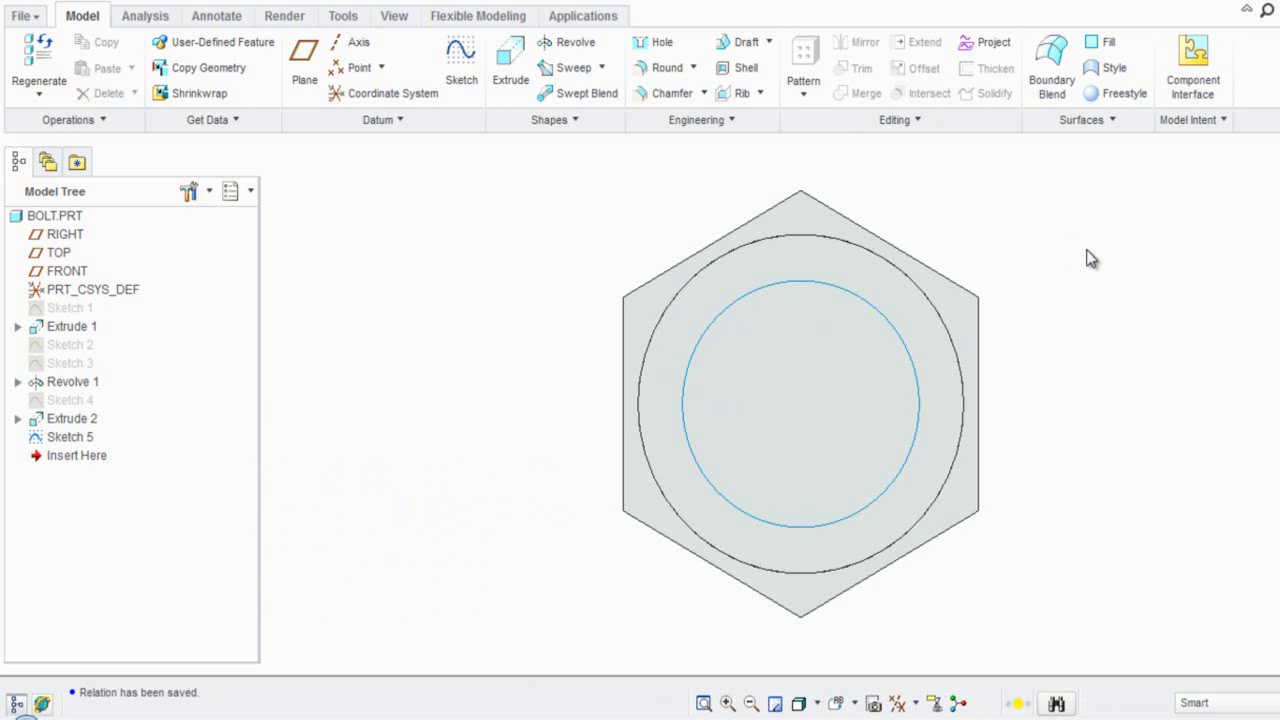
Extrude the shank circle outward from the raised face to a depth of 2 inches.
key(ctrl+d)
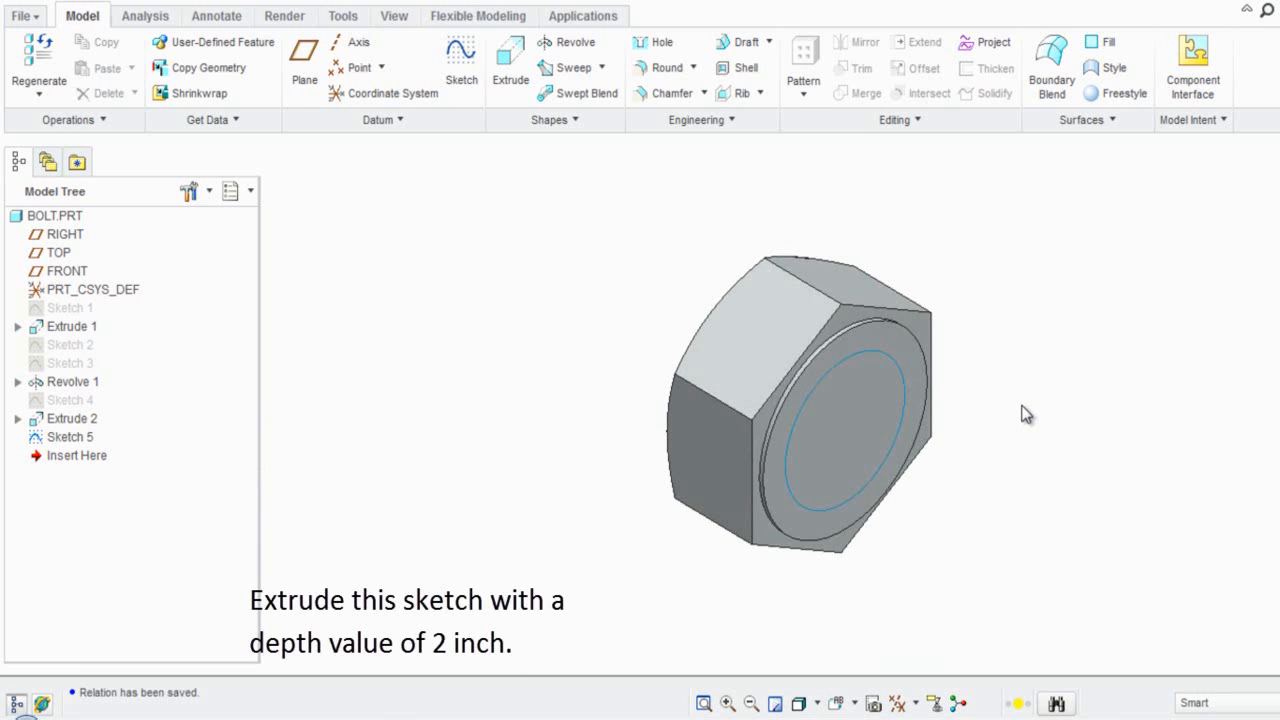
click(516, 86)
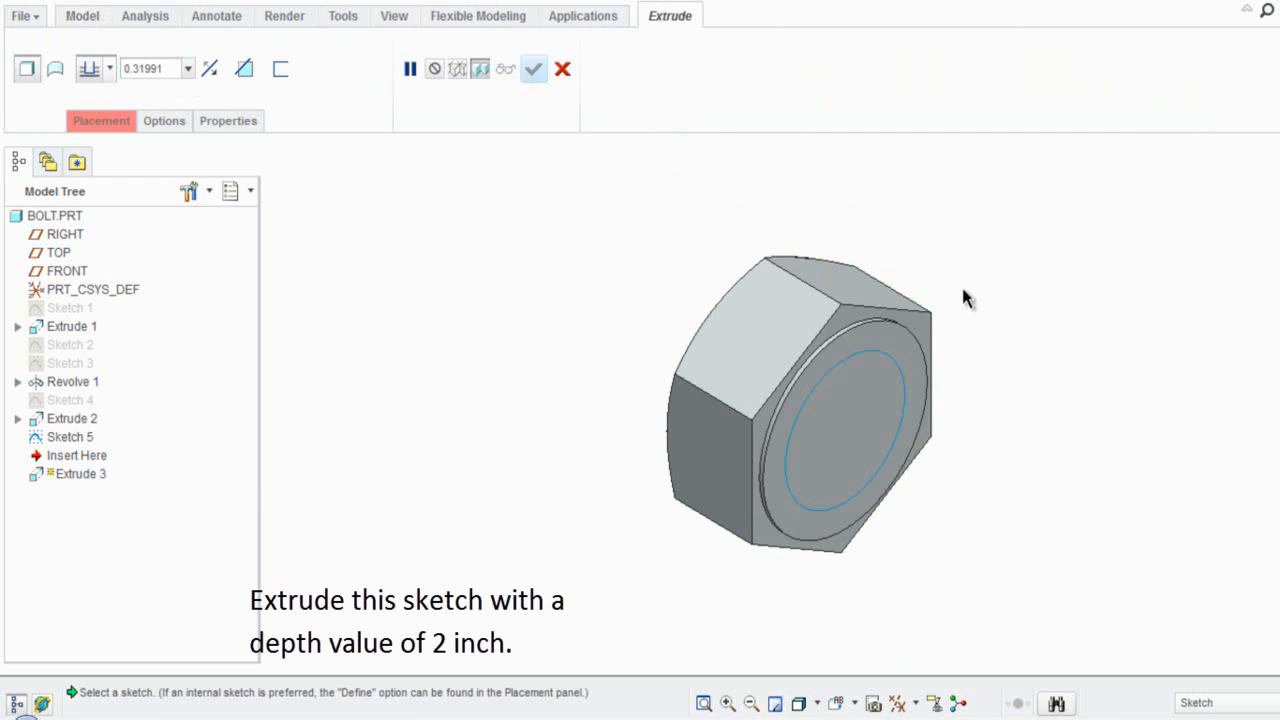
click(898, 370)
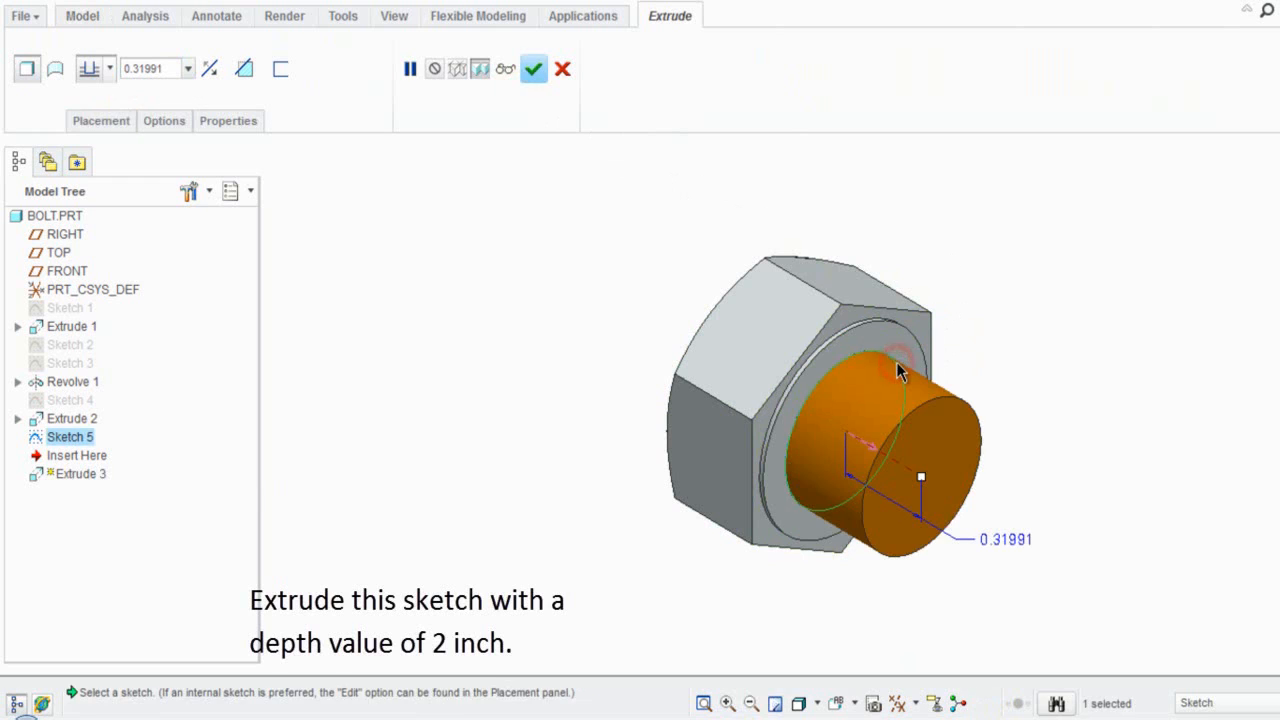
double_click(150, 68)
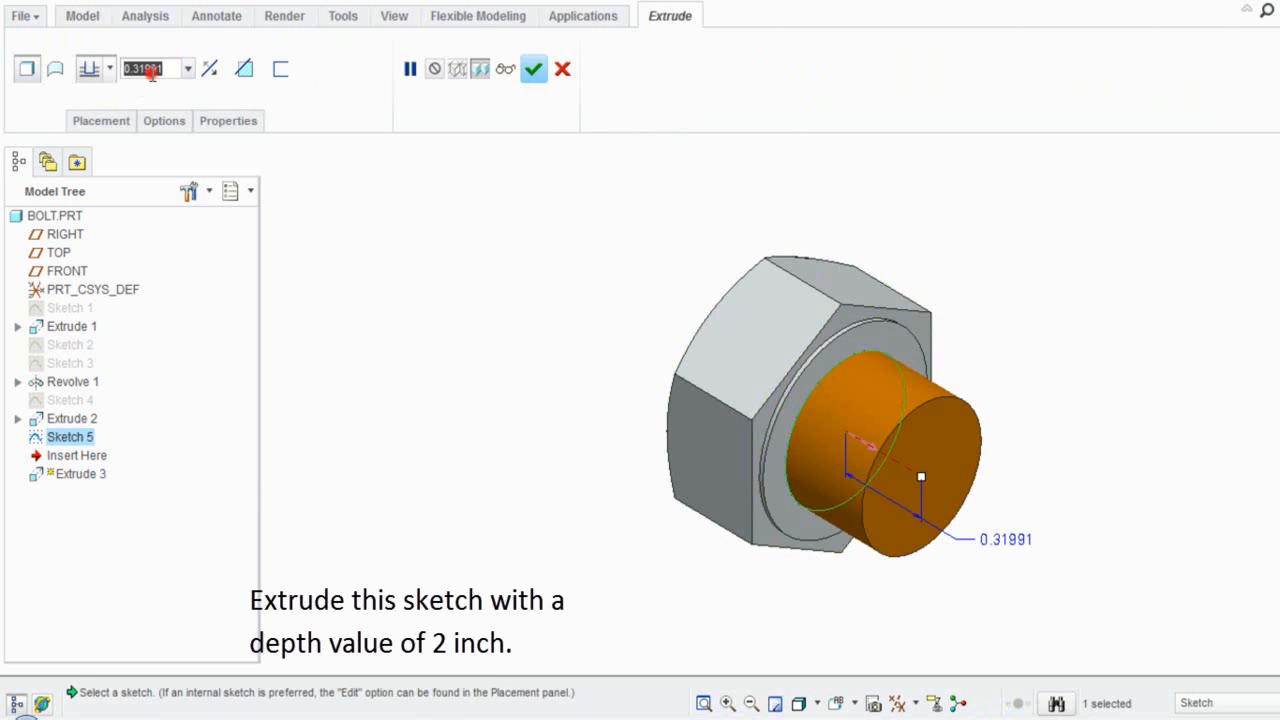
text(2)
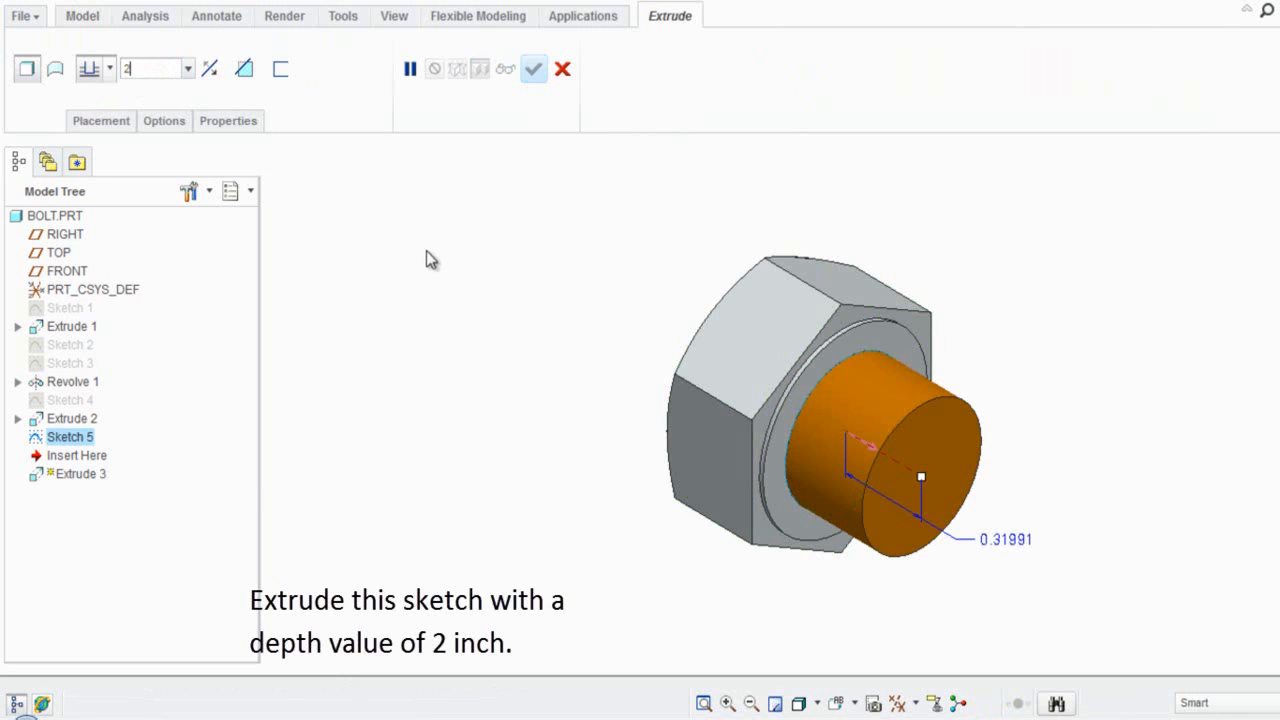
click(456, 263)
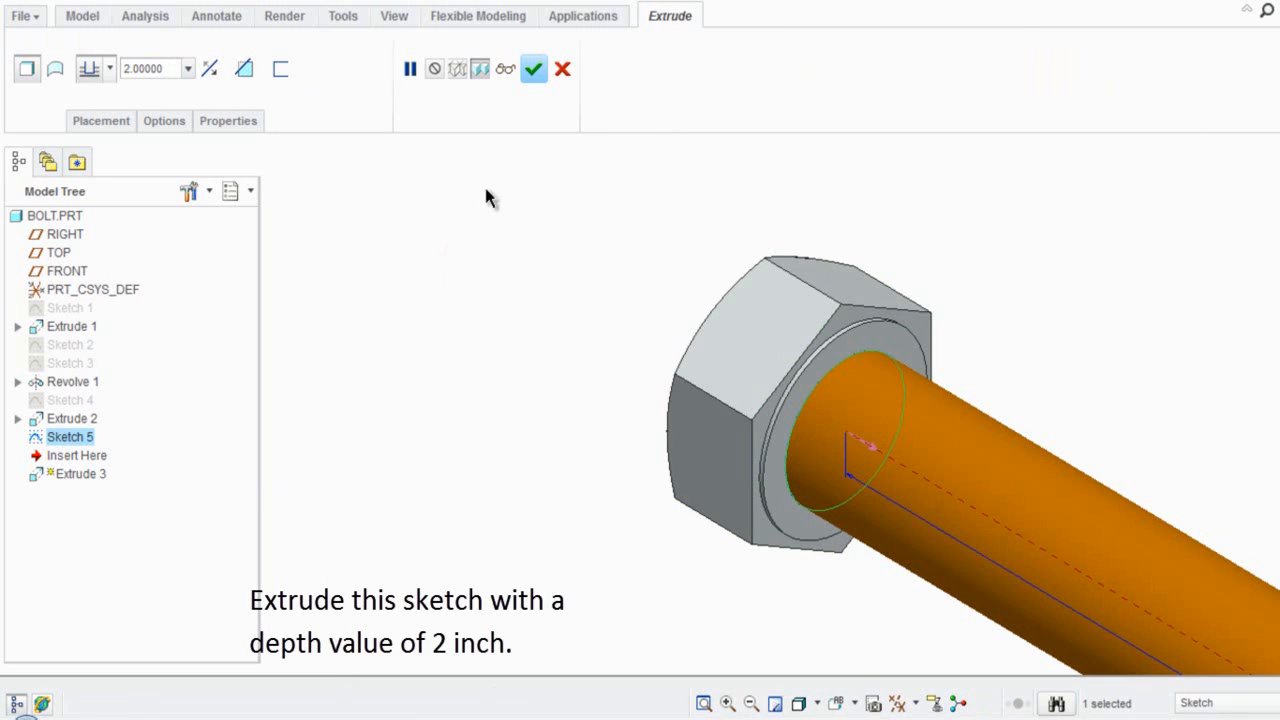
click(532, 72)
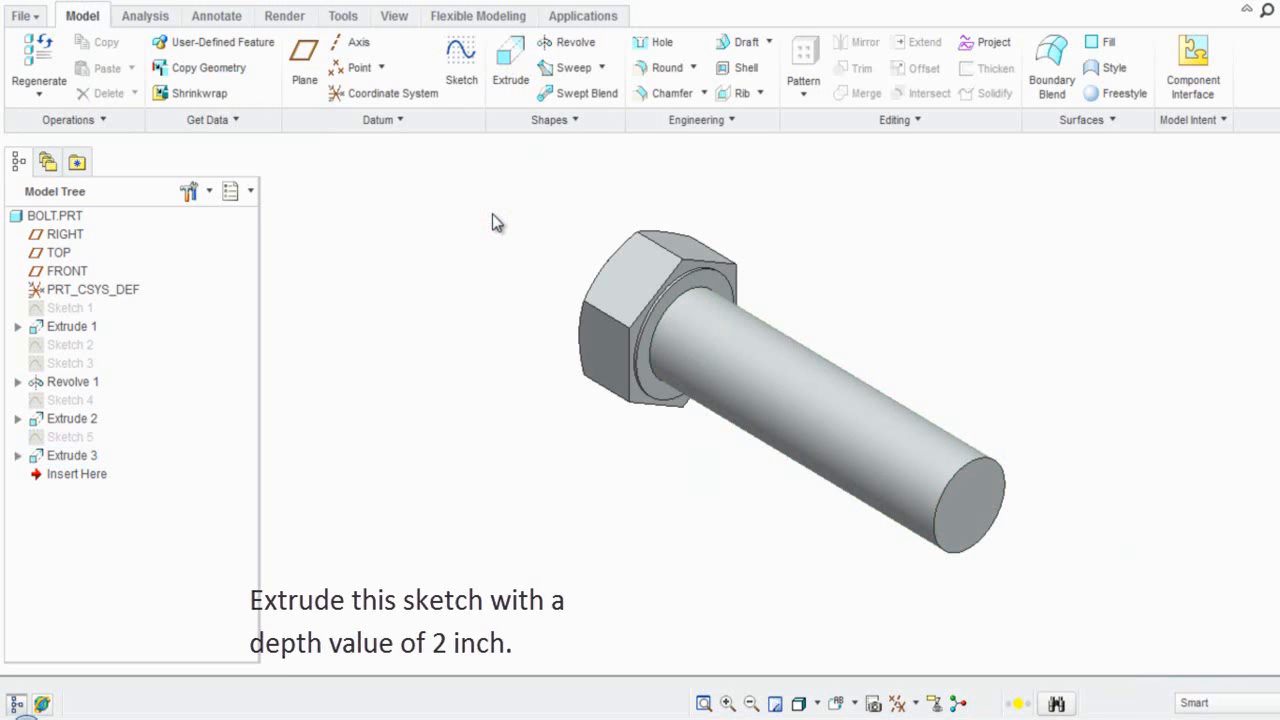
click(492, 238)
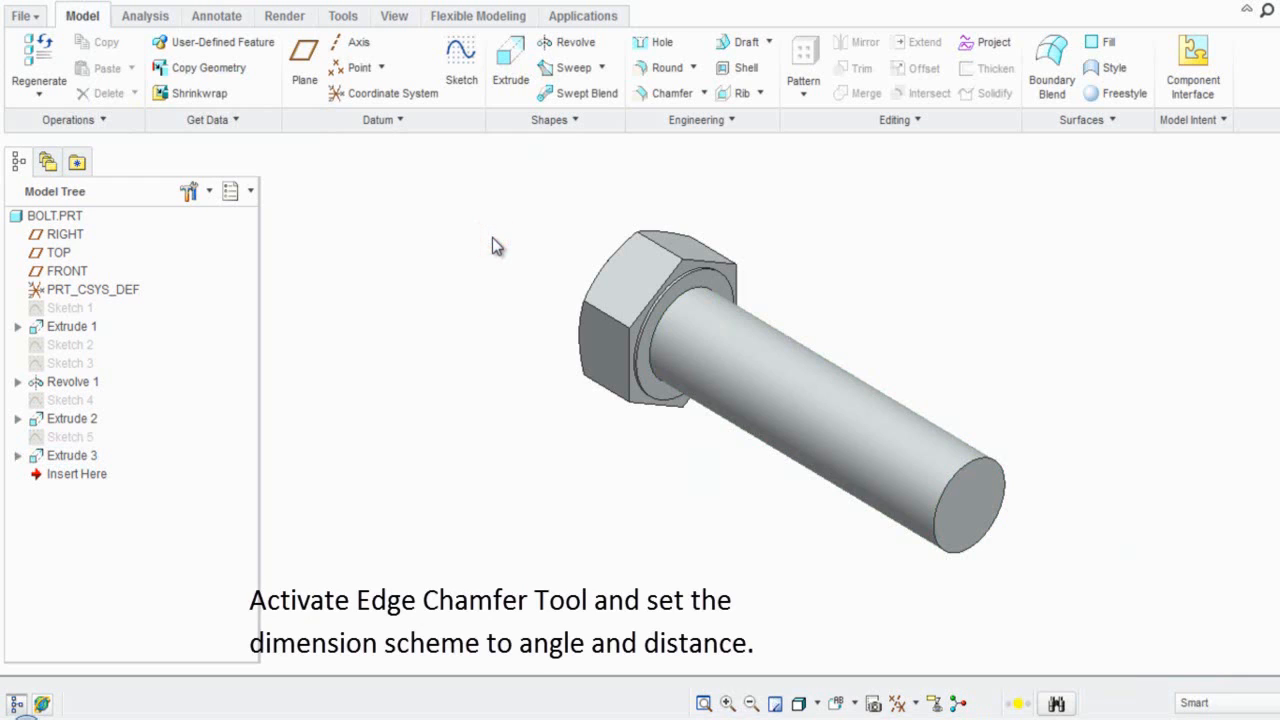
Chamfer the circular edge at the shank's free end using the Angle x D scheme, 45 degrees and 0.03125, and save the part.
click(664, 96)
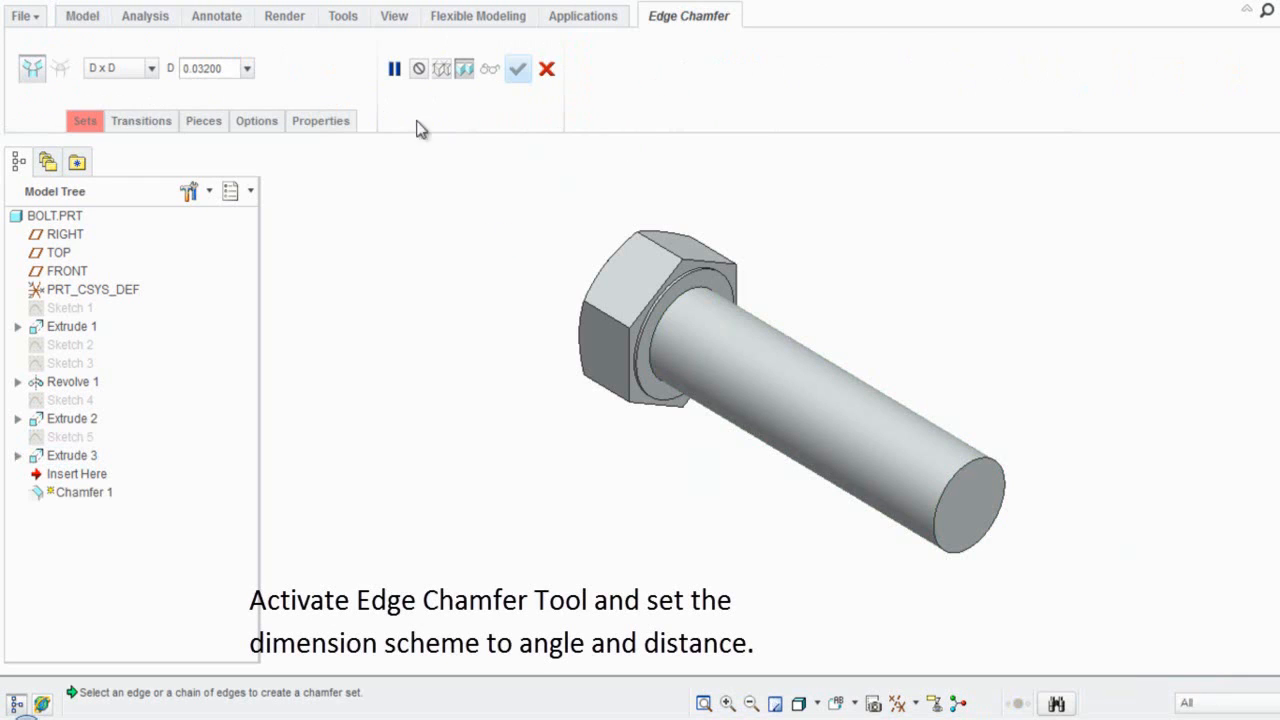
click(155, 75)
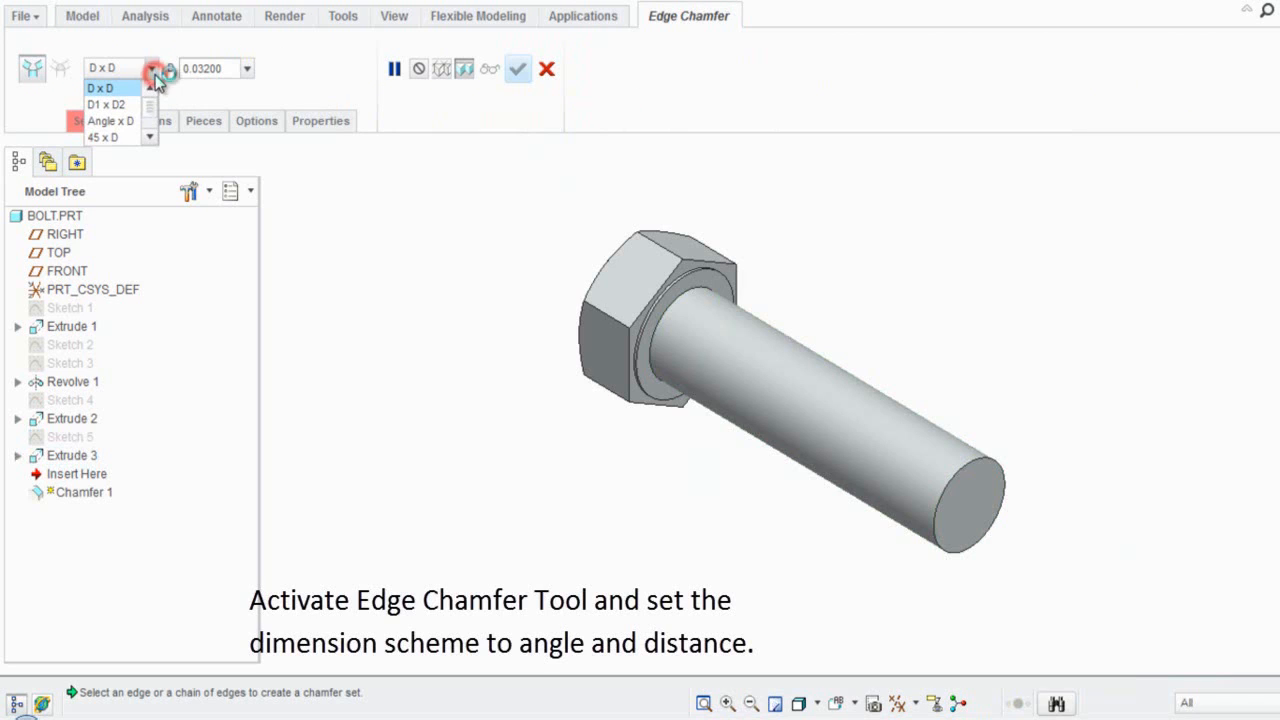
click(127, 121)
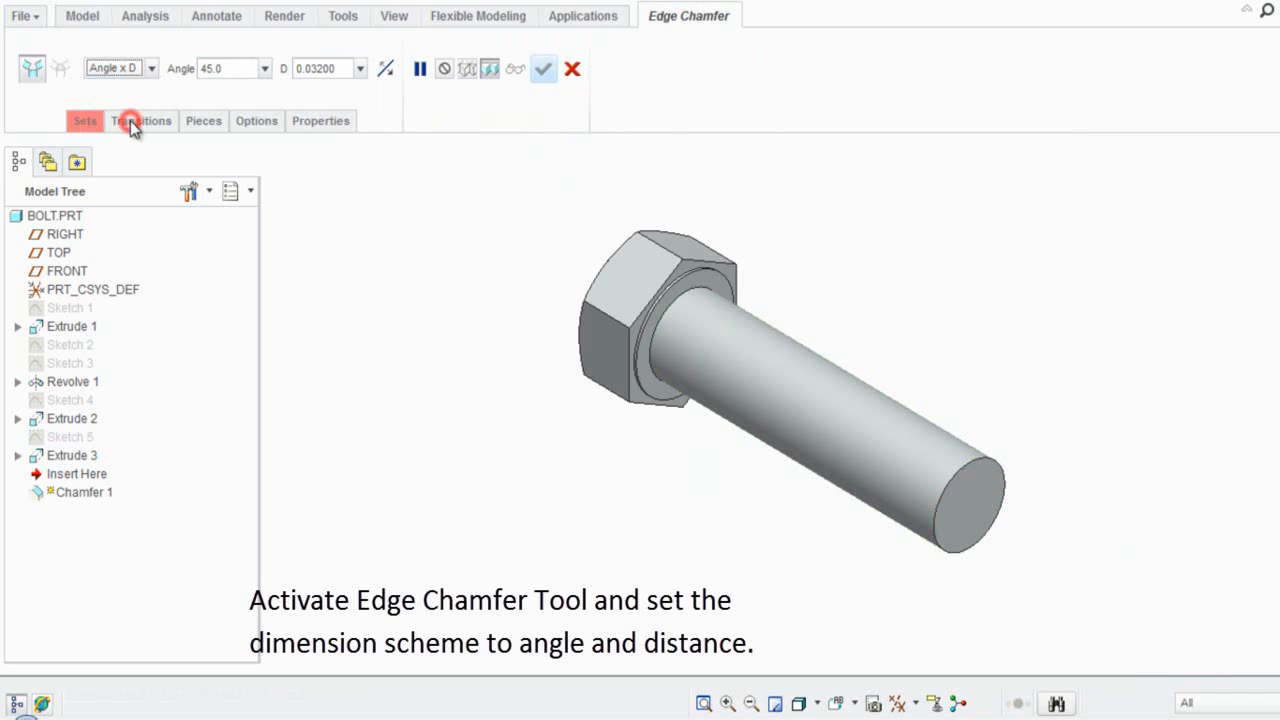
double_click(340, 69)
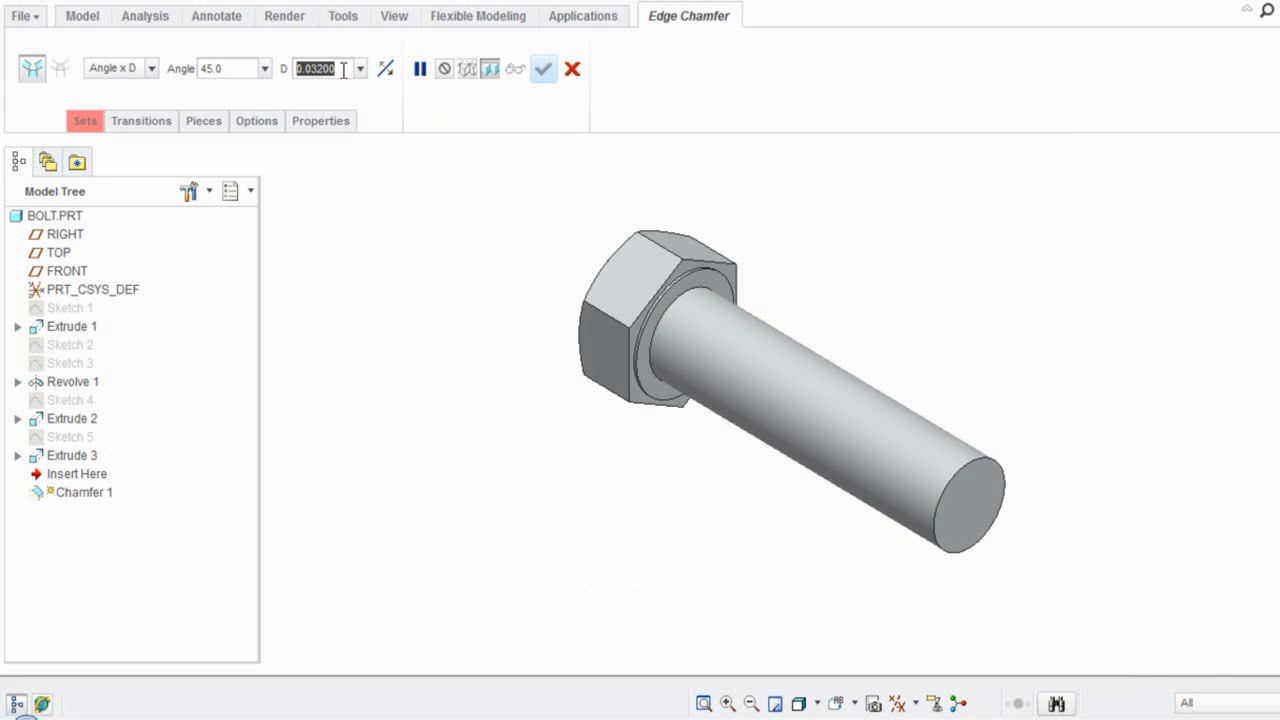
text(.03125)
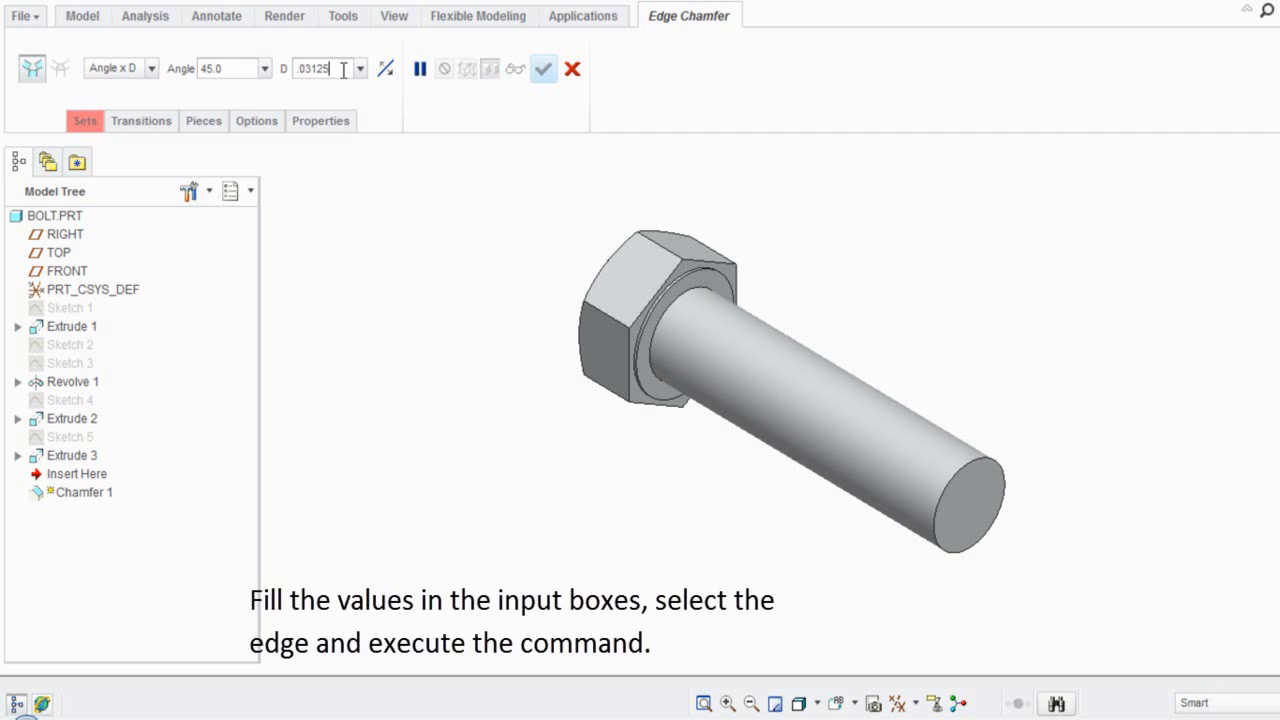
click(418, 190)
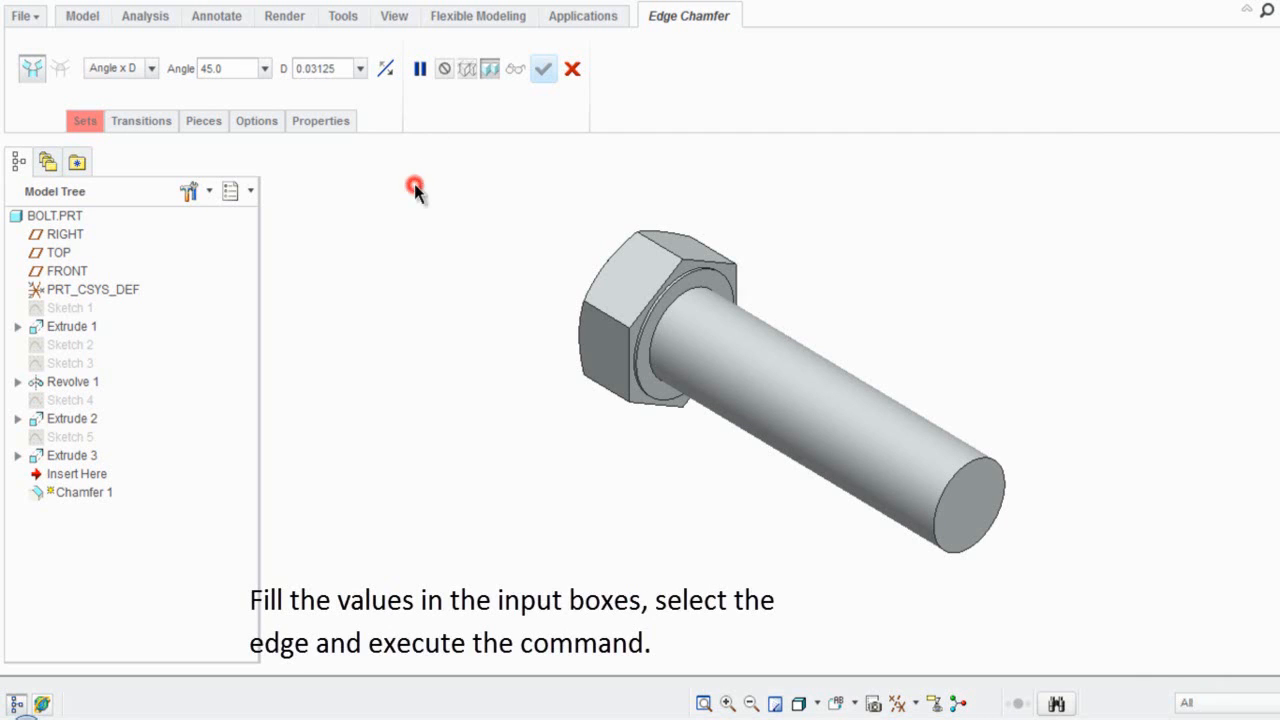
click(985, 462)
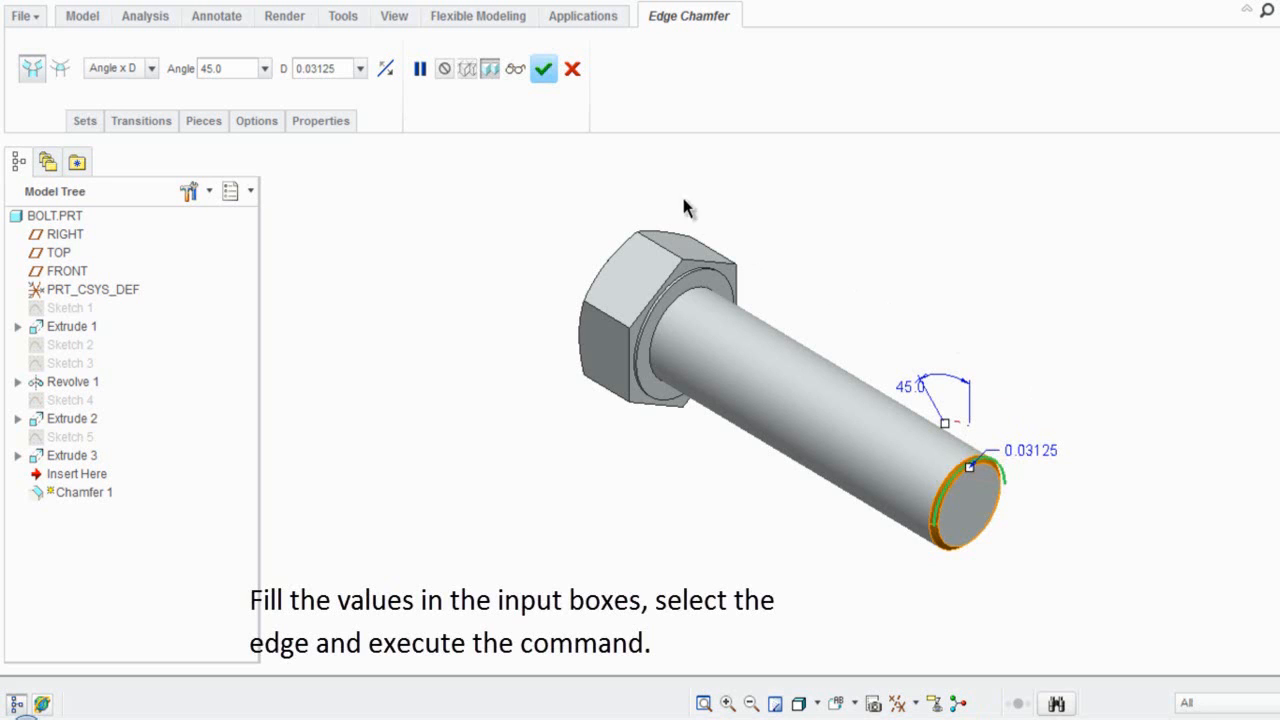
click(543, 68)
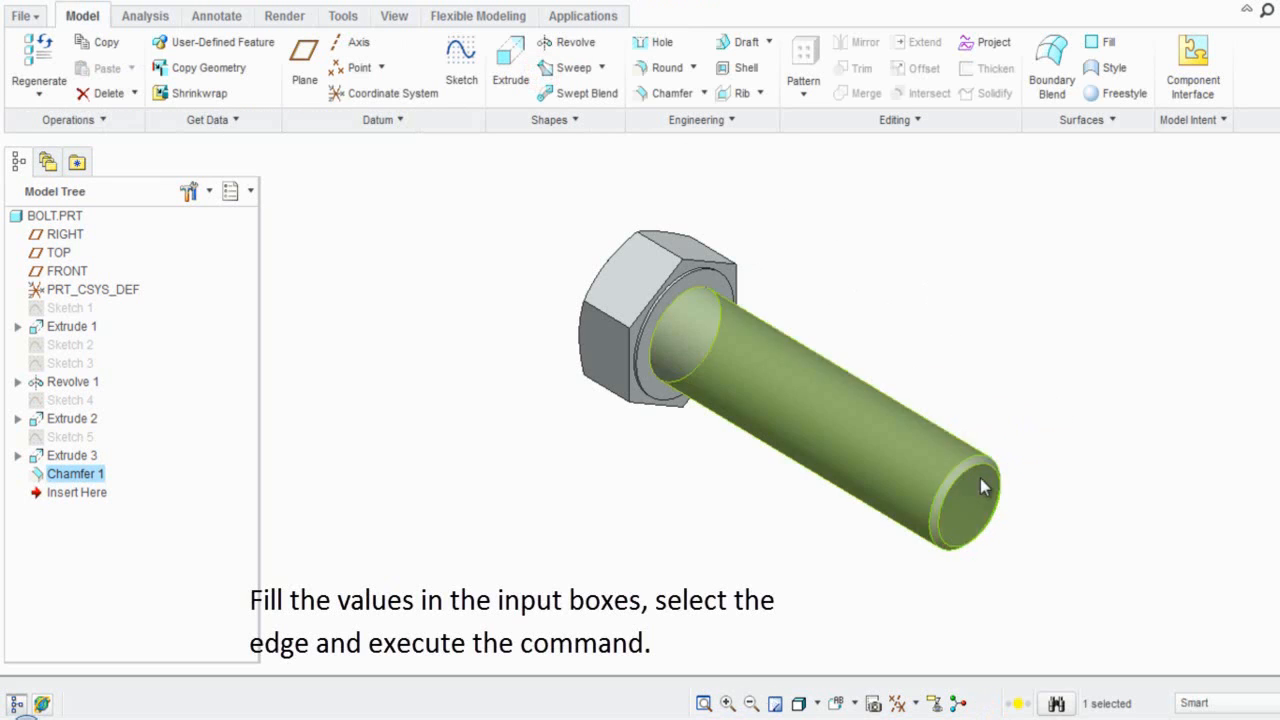
scroll(957, 463, down, 4)
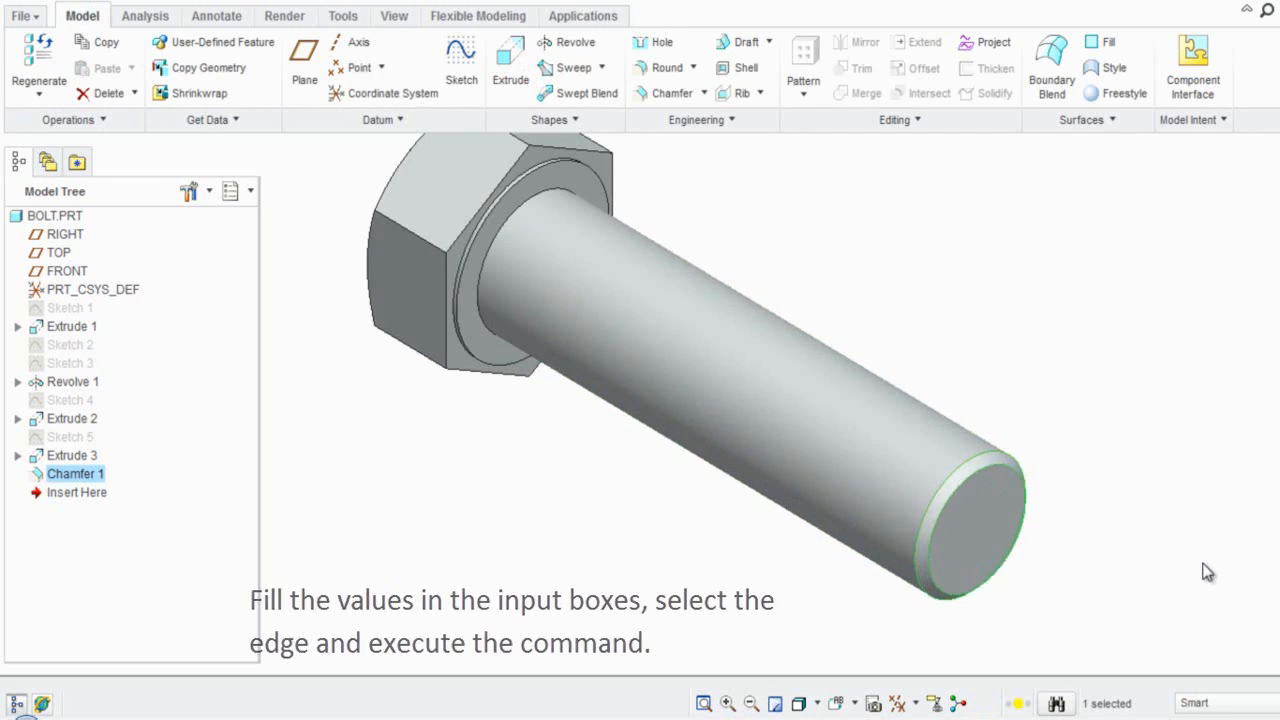
scroll(1156, 589, up, 2)
click(1010, 311)
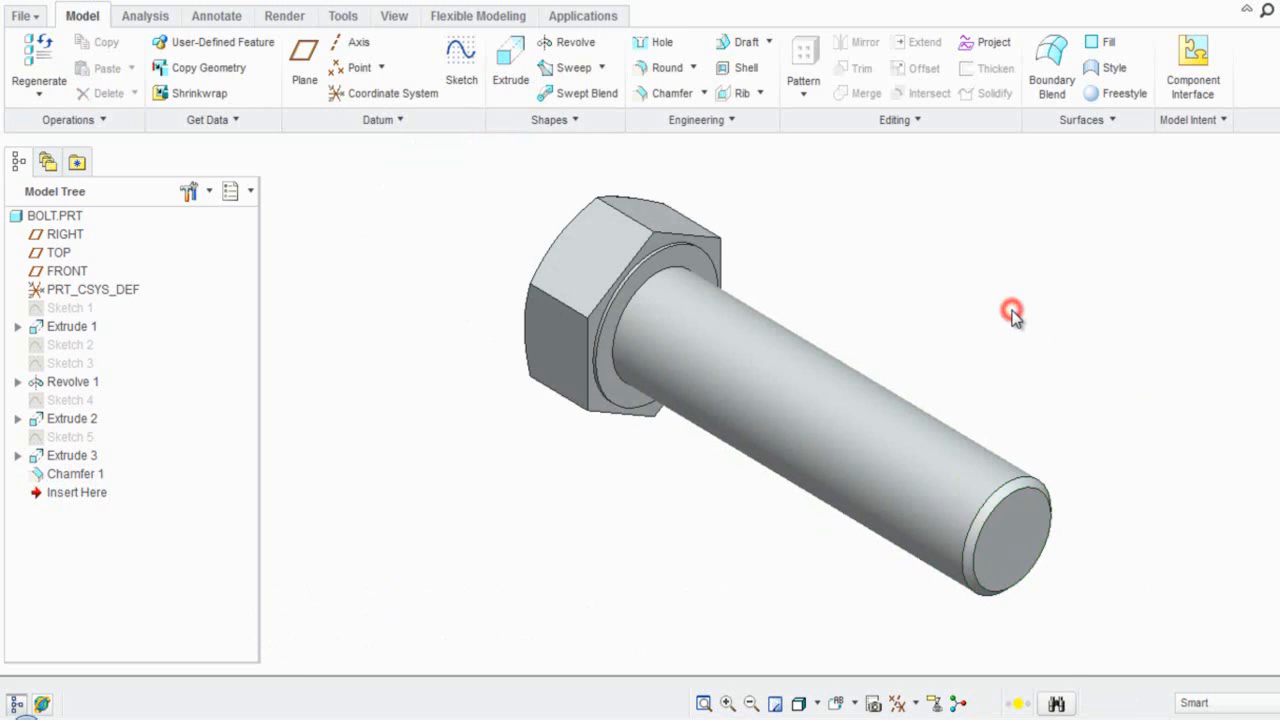
click(1013, 318)
key(ctrl+s)
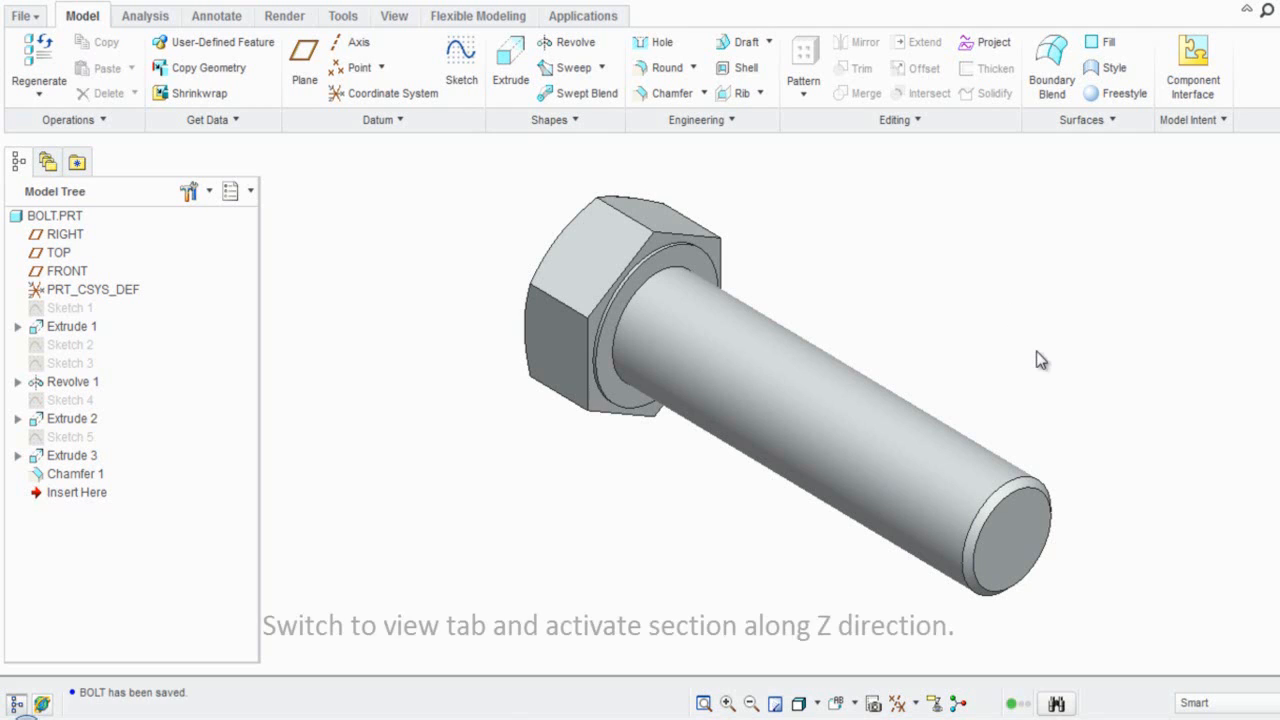
Create a Z Direction section through the bolt, keeping the cut at the default coordinate system.
click(396, 18)
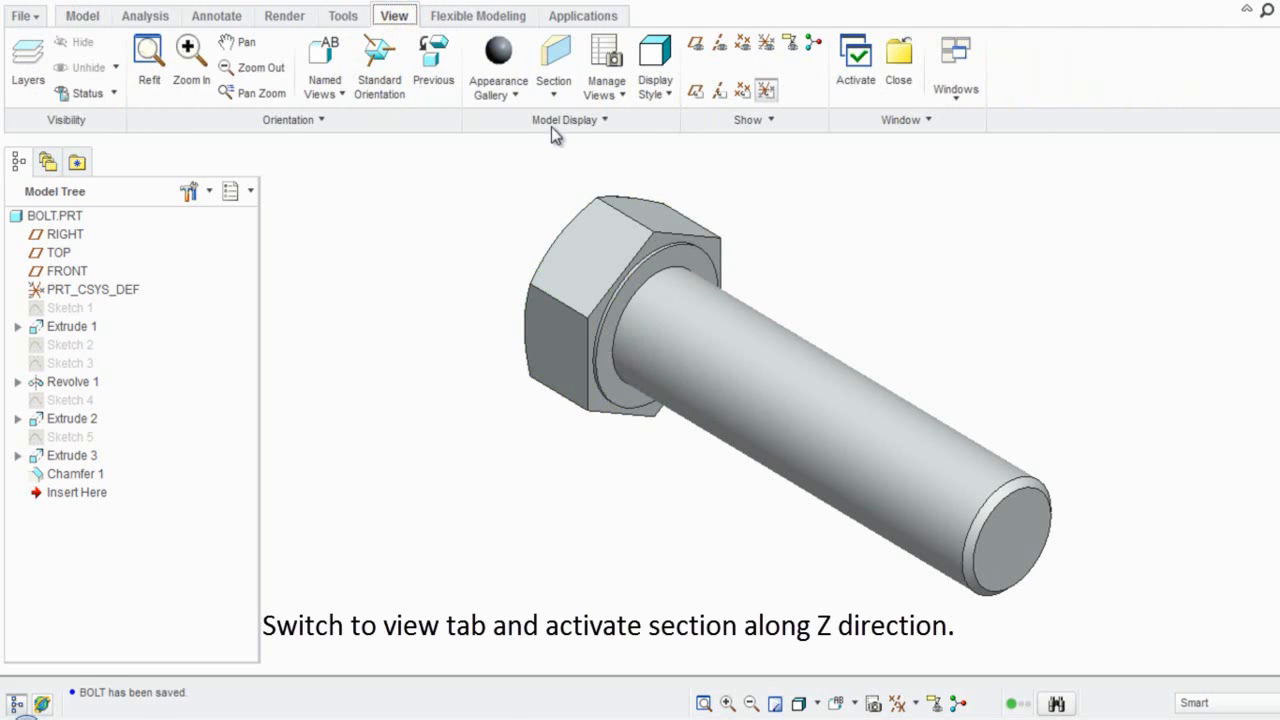
click(558, 92)
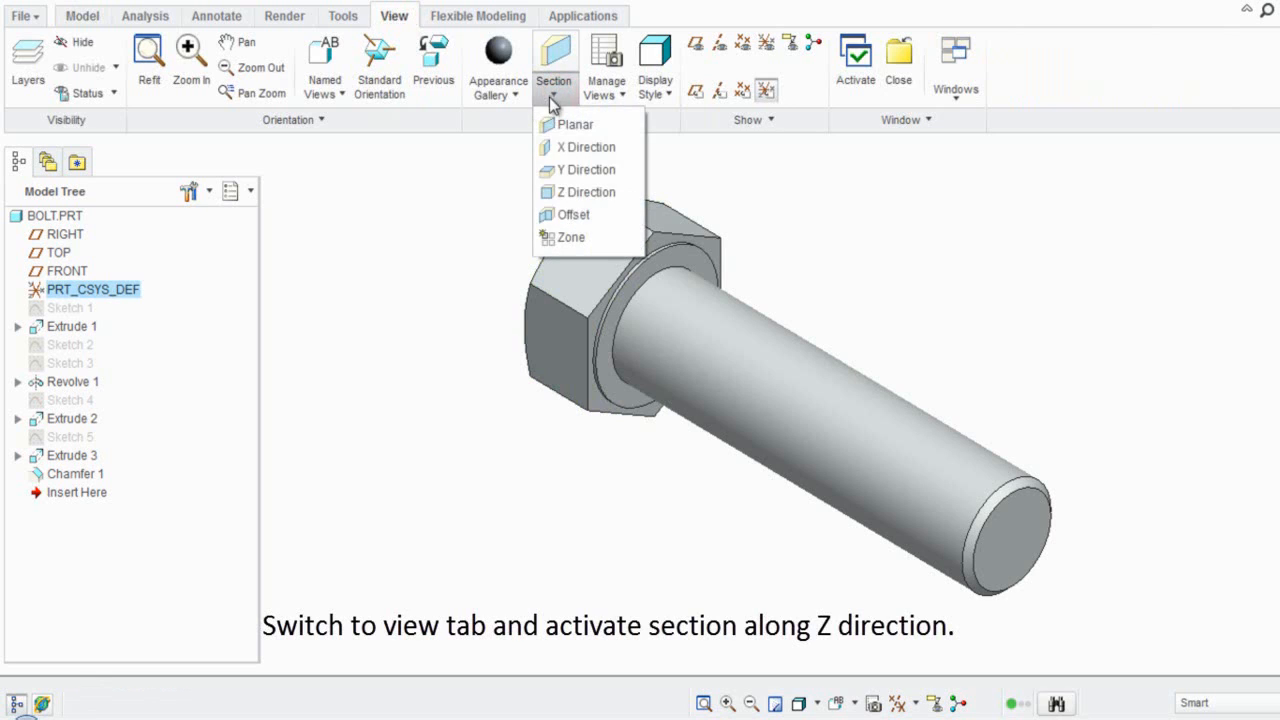
click(585, 192)
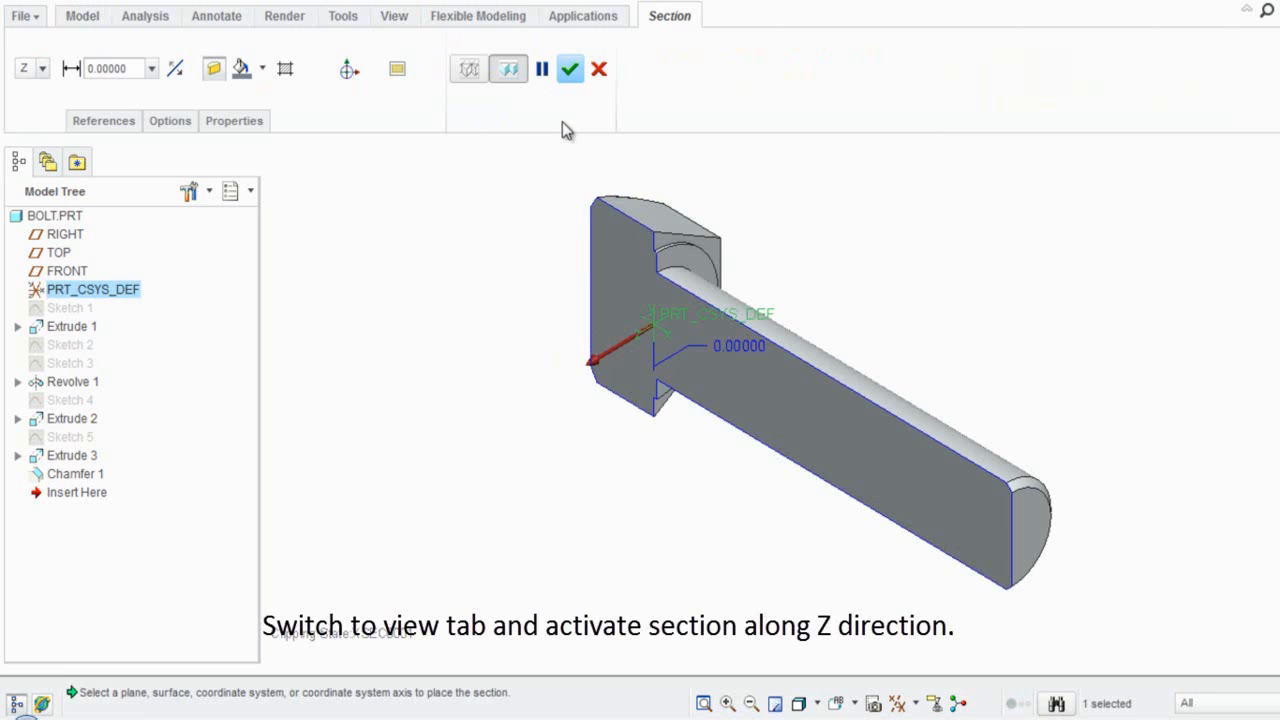
click(567, 76)
click(498, 226)
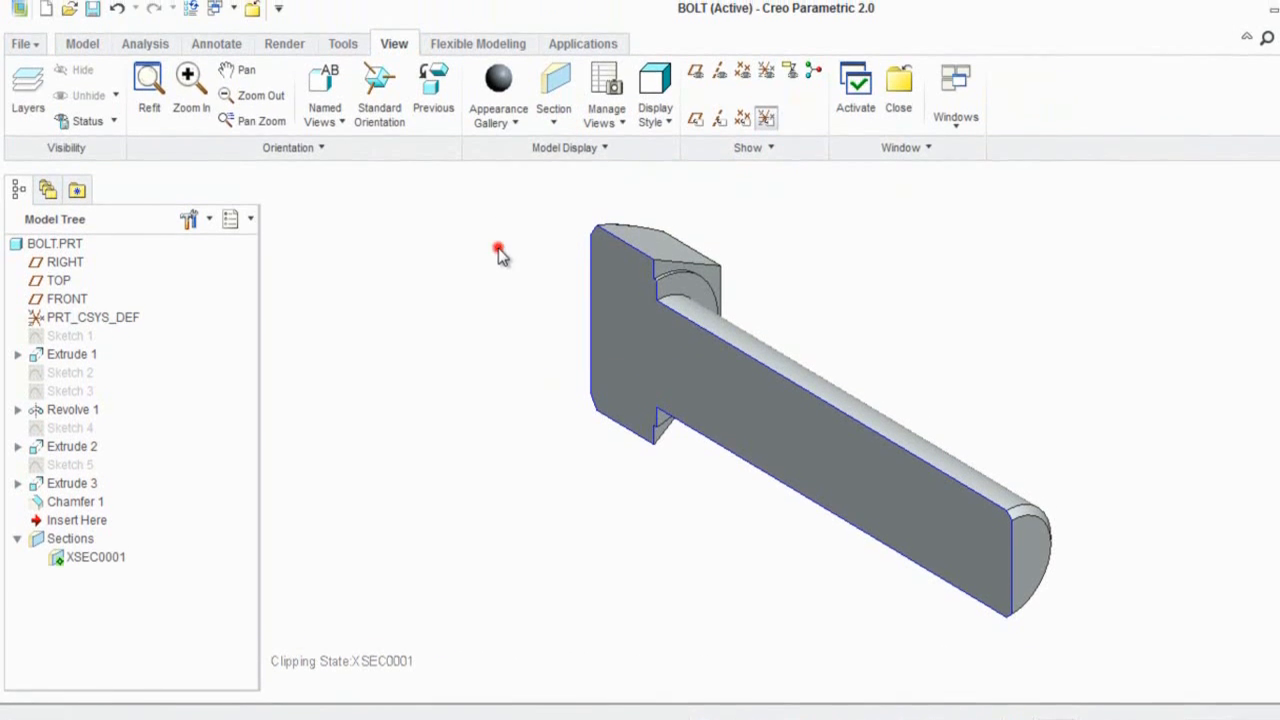
Open unf_external_thread_profile.prt from the Bolt and Nut folder and maximize its window.
click(69, 17)
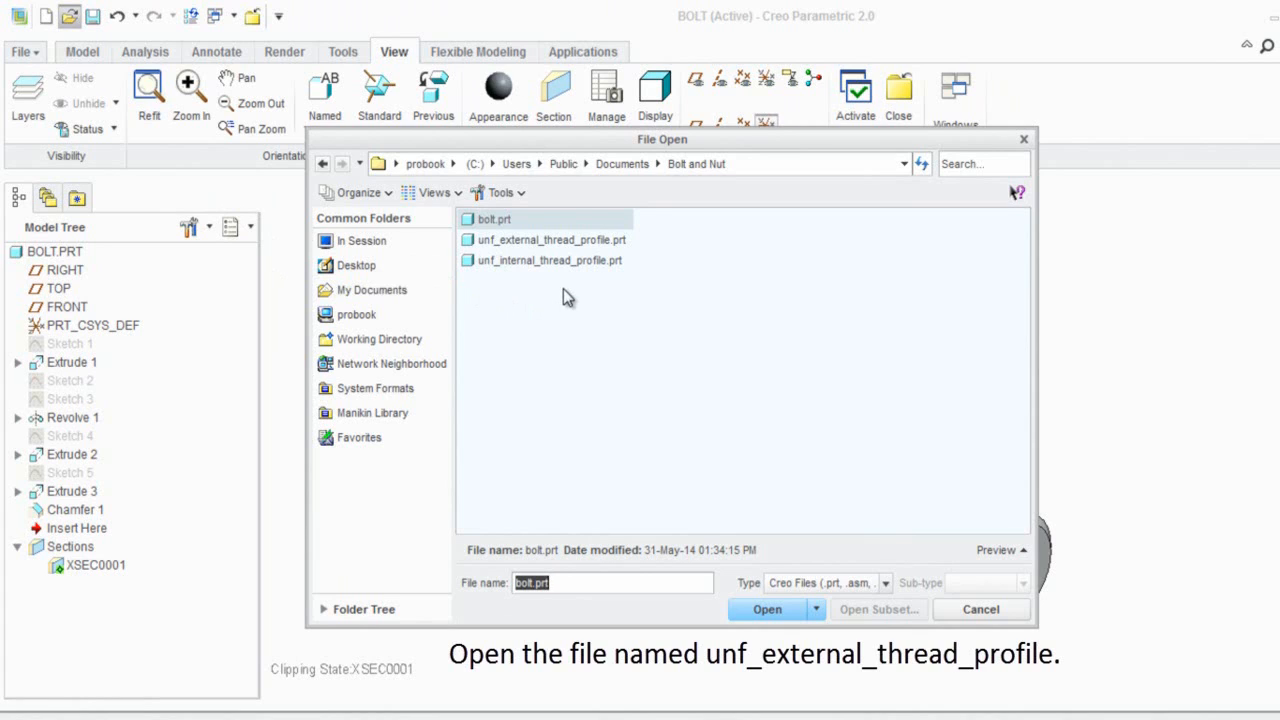
click(552, 240)
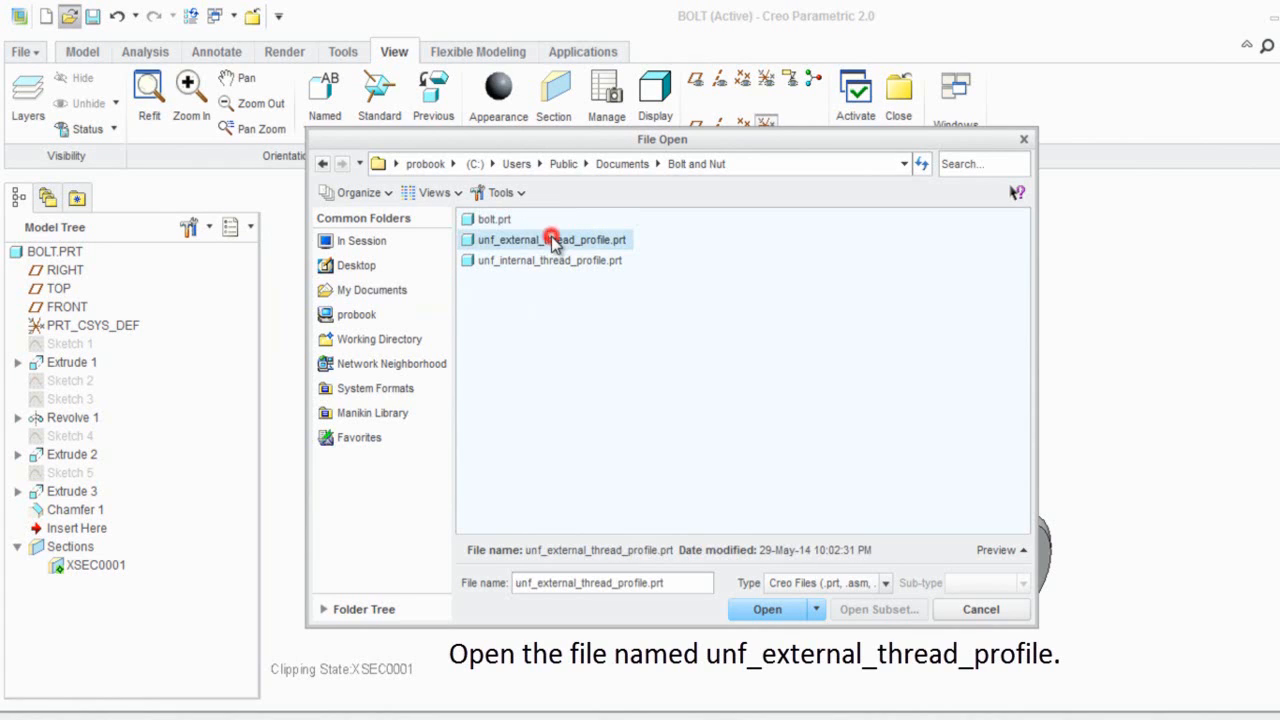
click(767, 609)
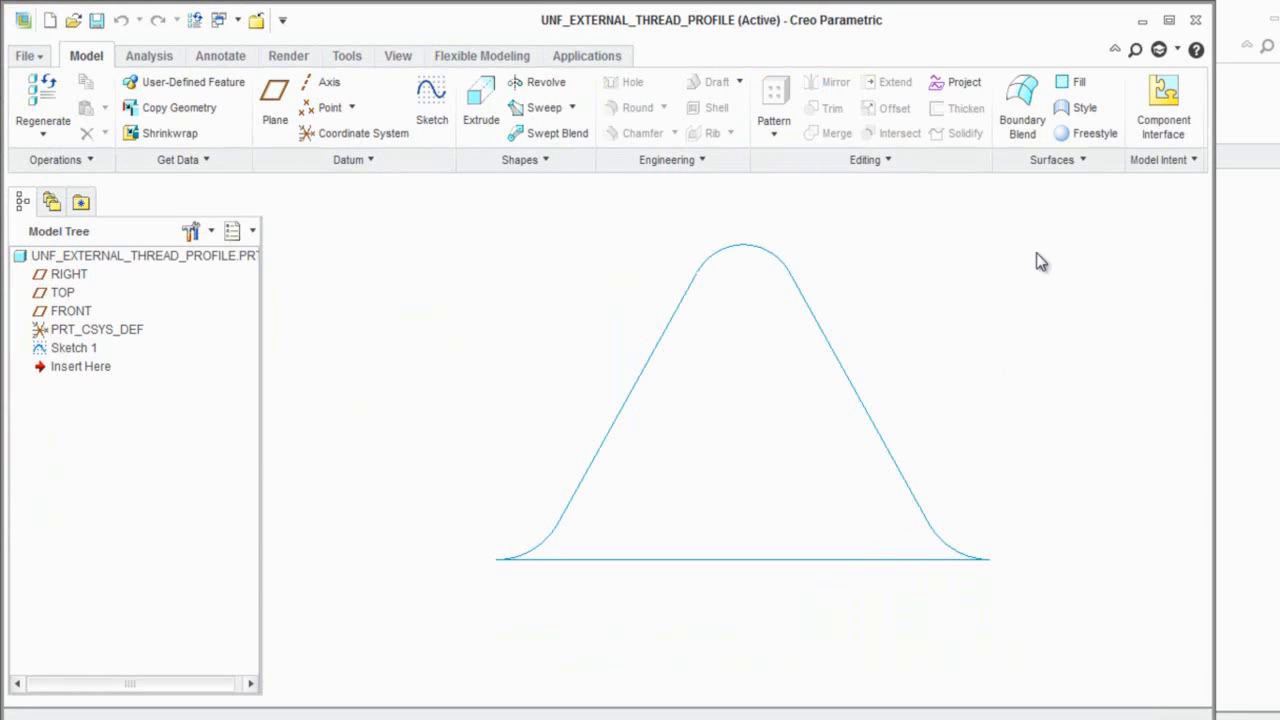
click(1169, 20)
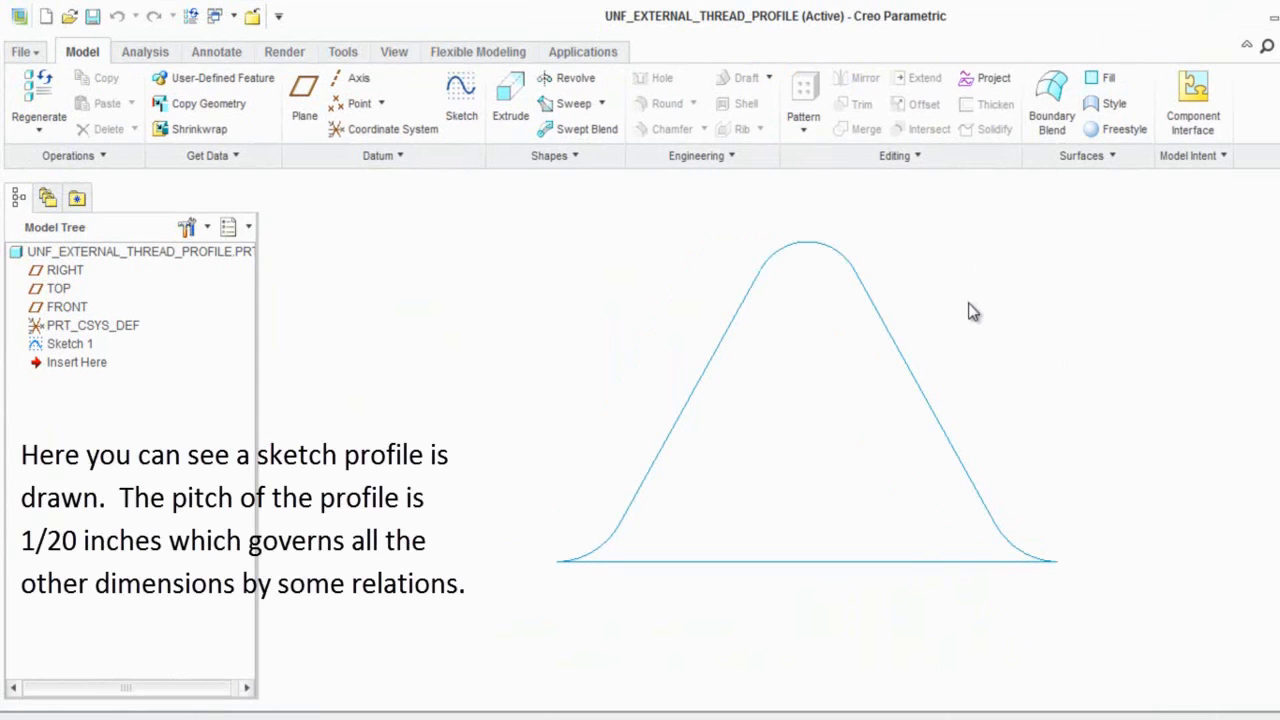
Edit the definition of Sketch 1 and copy all of its geometry to the clipboard.
right_click(83, 346)
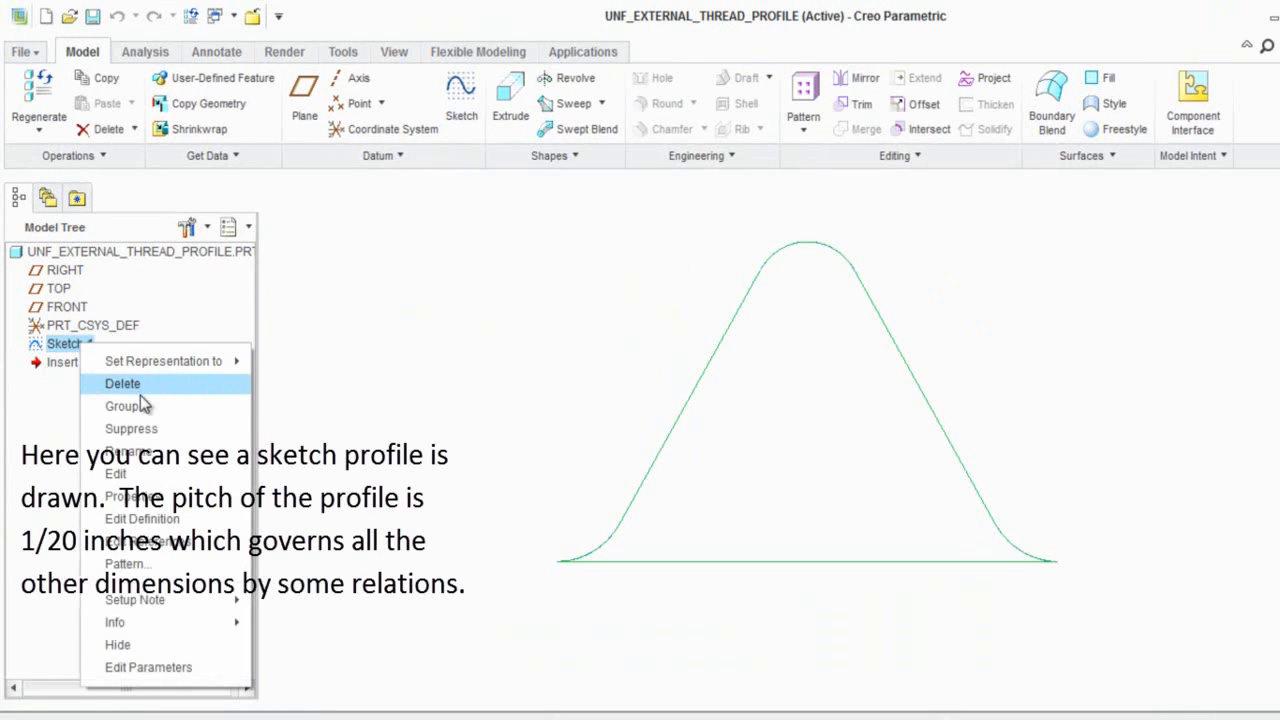
click(175, 519)
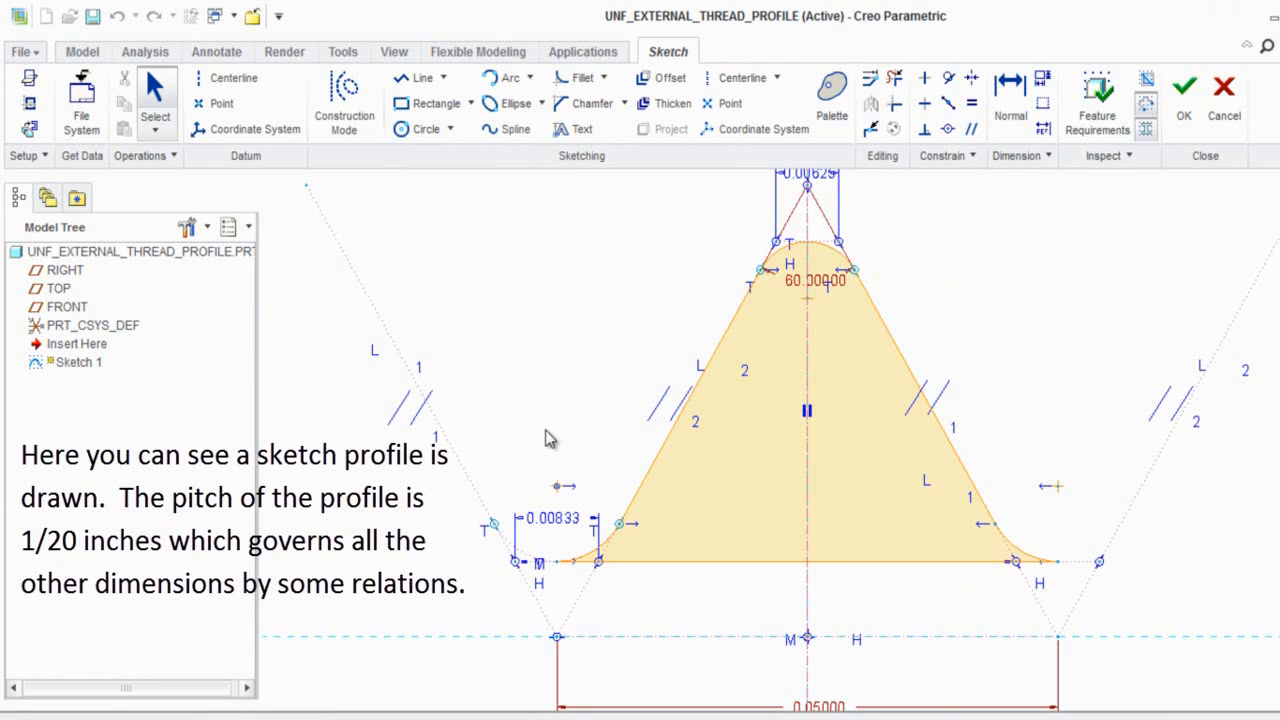
scroll(549, 438, down, 1)
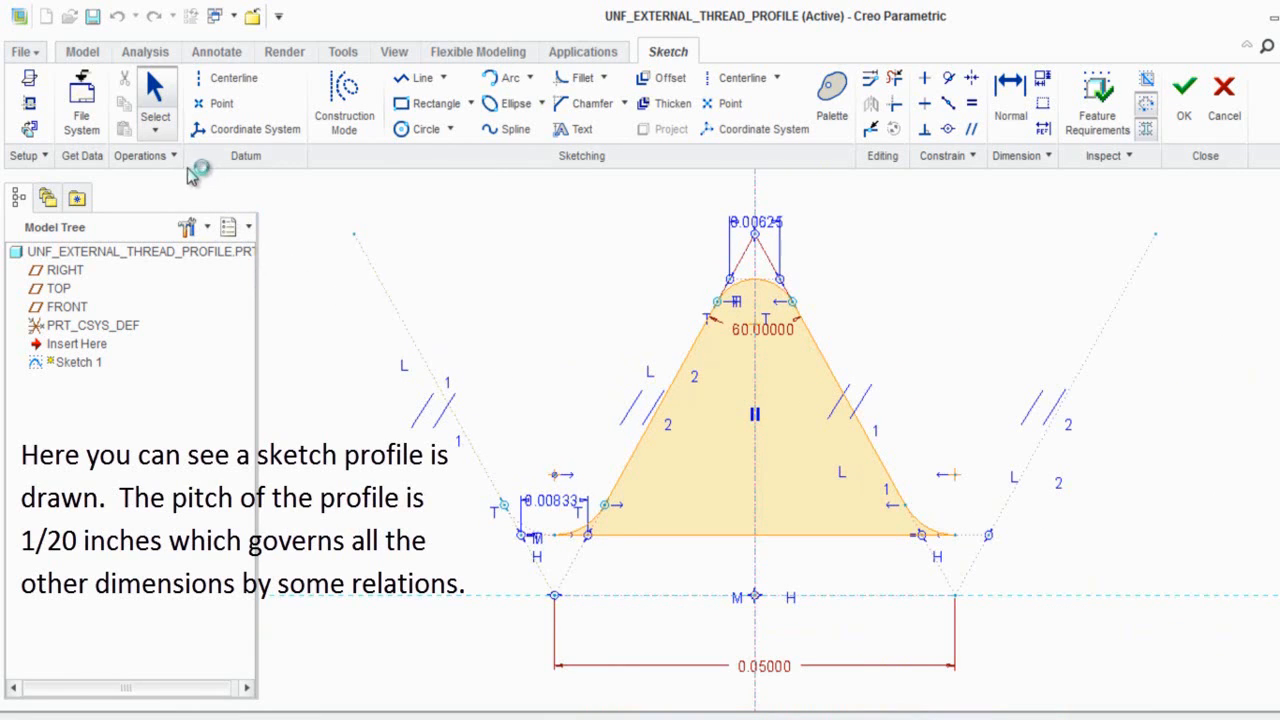
click(155, 130)
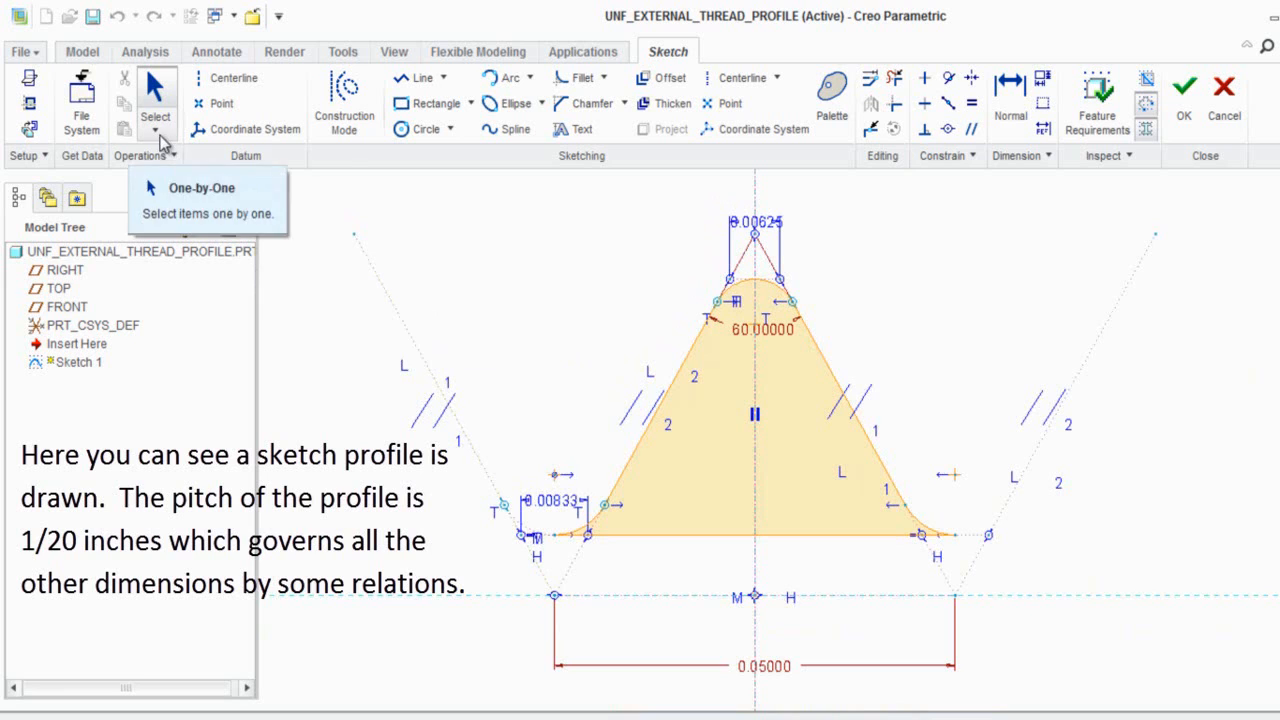
click(175, 230)
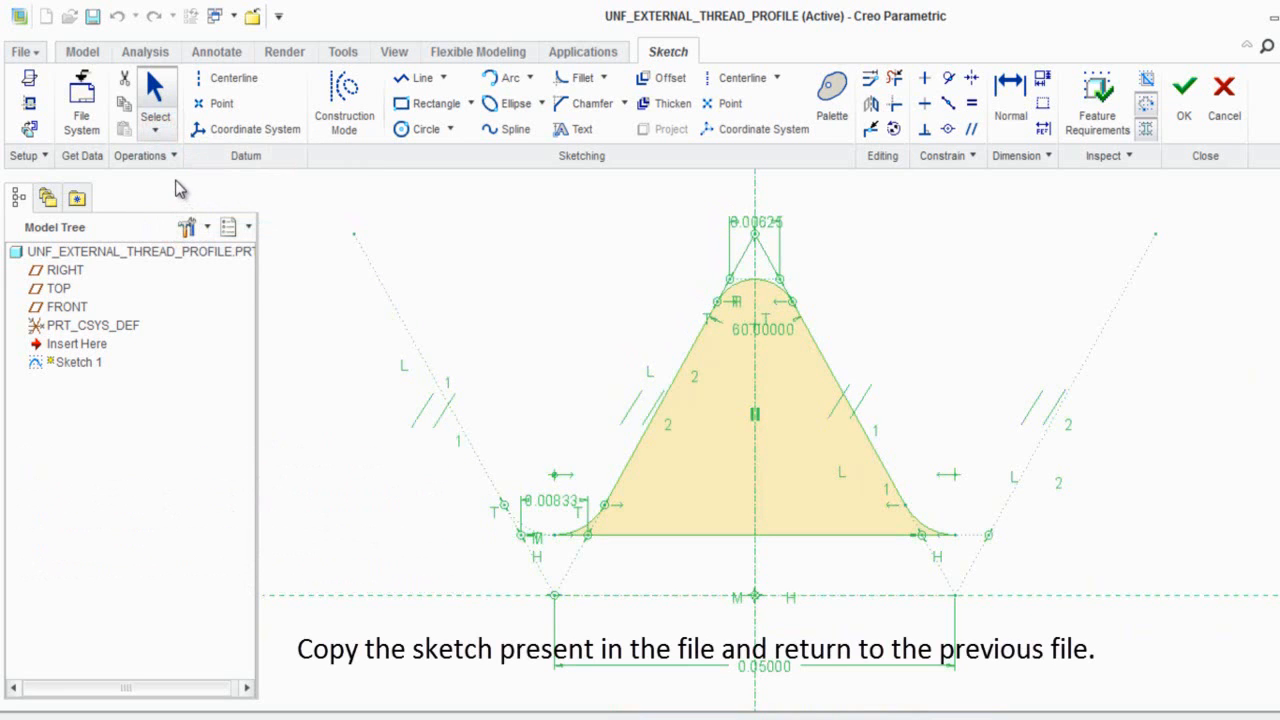
click(126, 108)
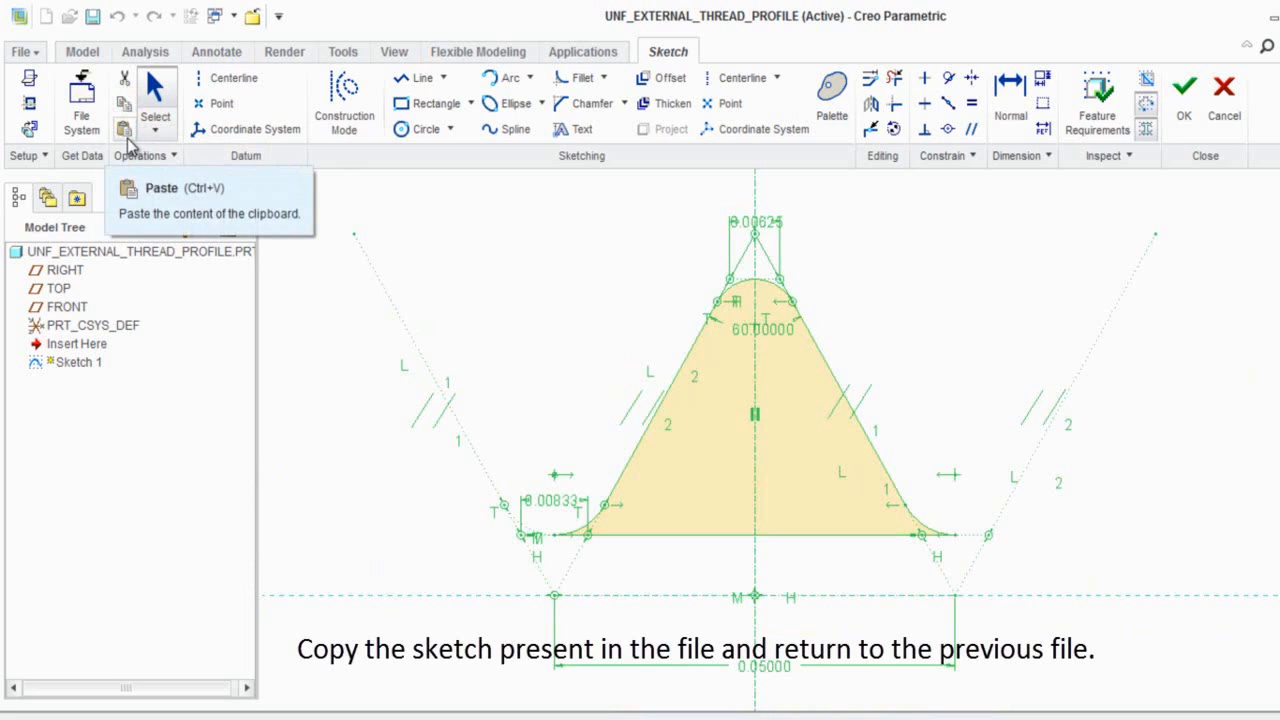
Finish the thread profile sketch and close its part window to return to the bolt.
click(278, 198)
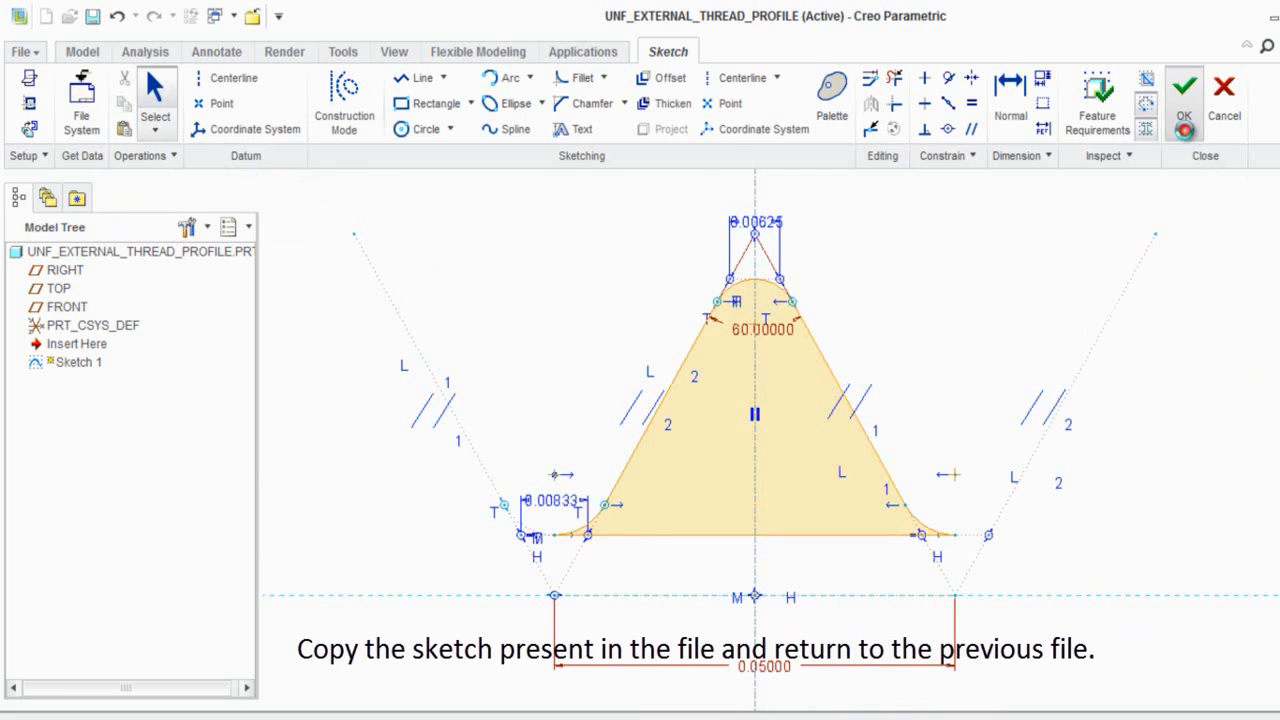
click(1185, 110)
click(1158, 256)
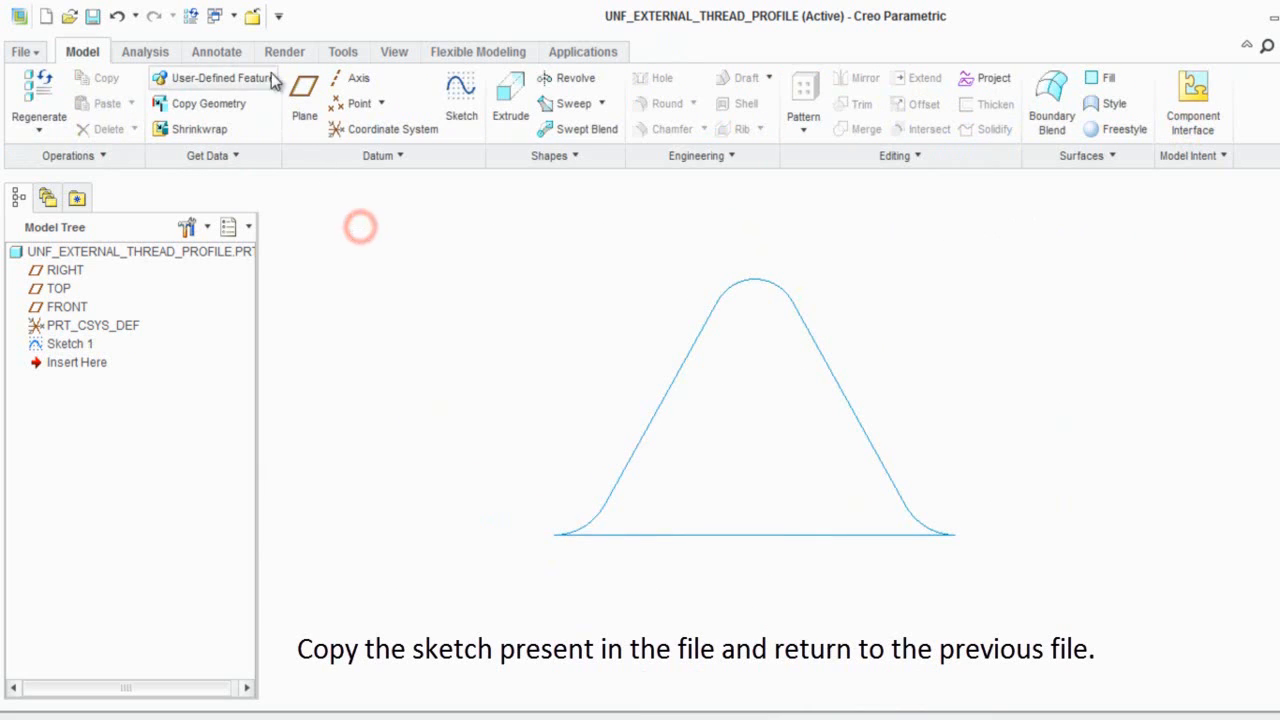
click(252, 16)
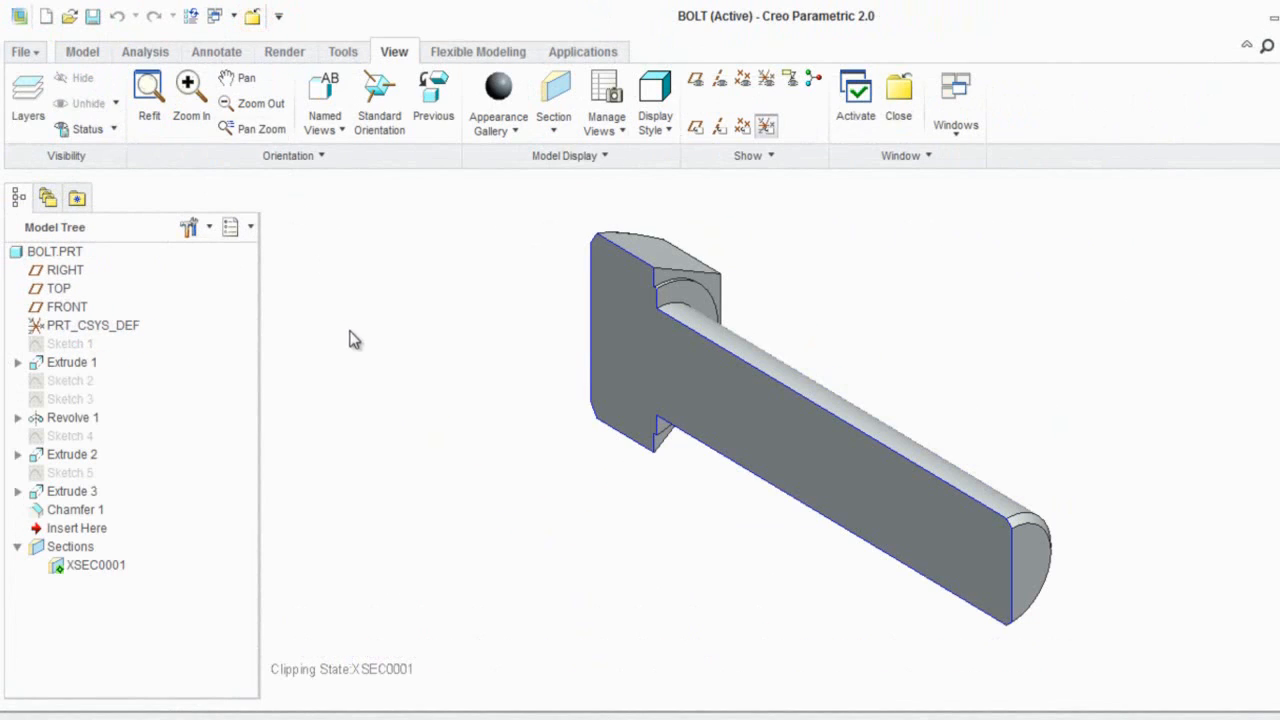
click(404, 347)
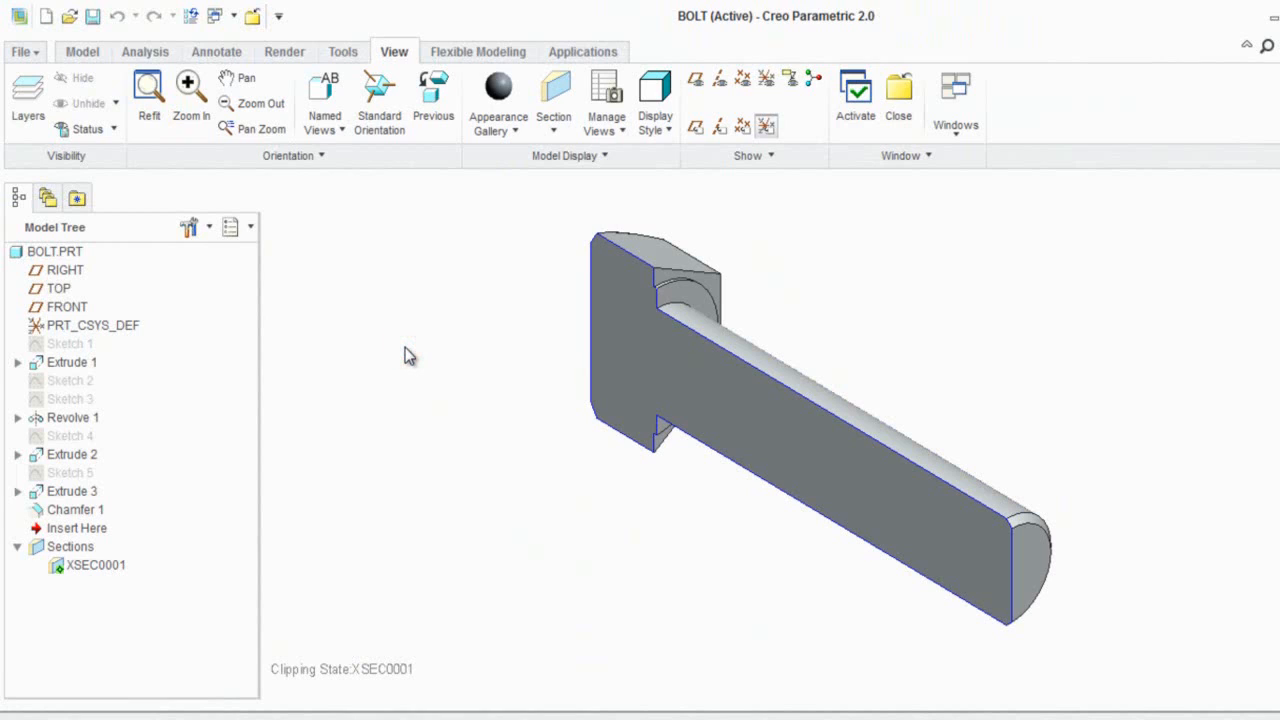
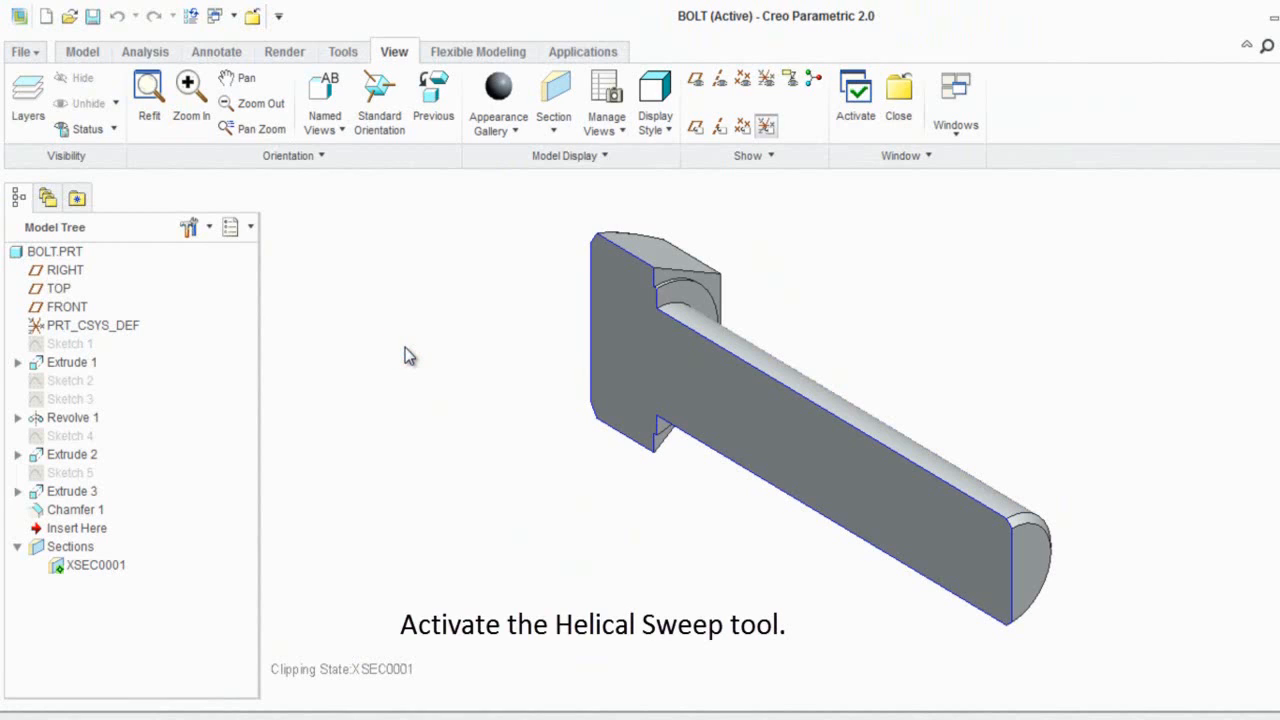
Start a Helical Sweep on the bolt, open its references, and turn on the display of datum planes.
click(85, 53)
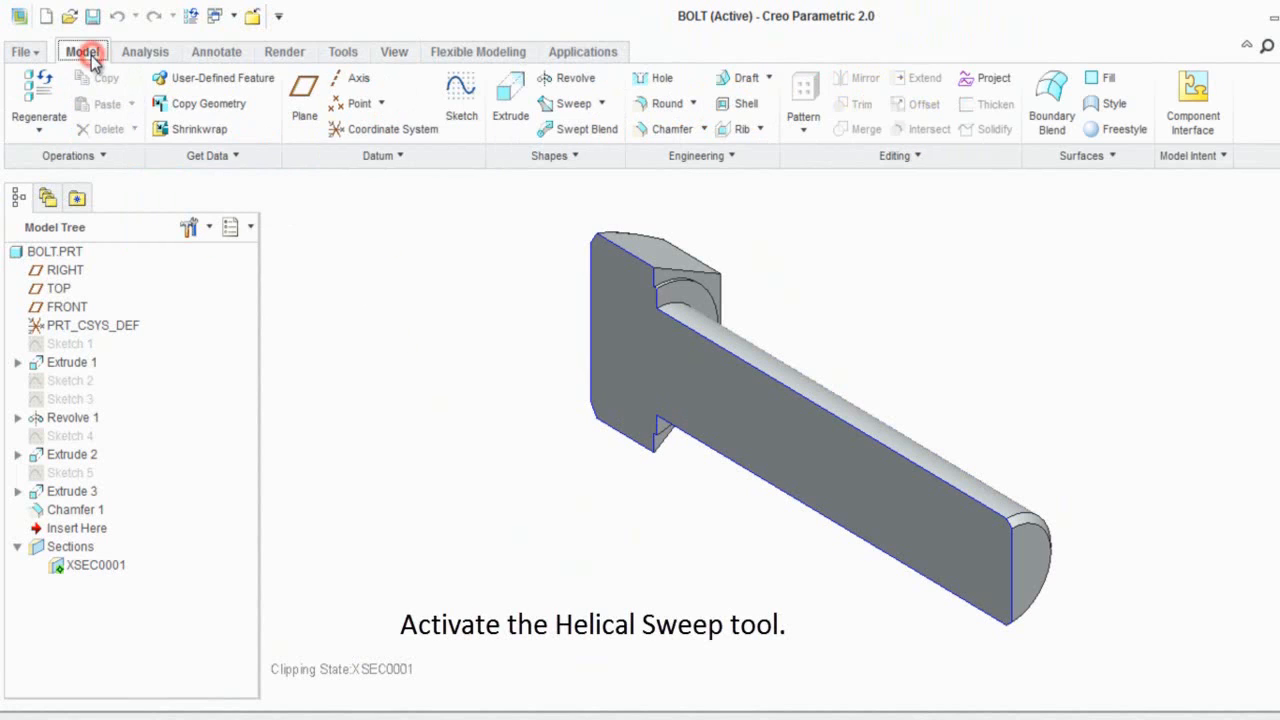
click(425, 318)
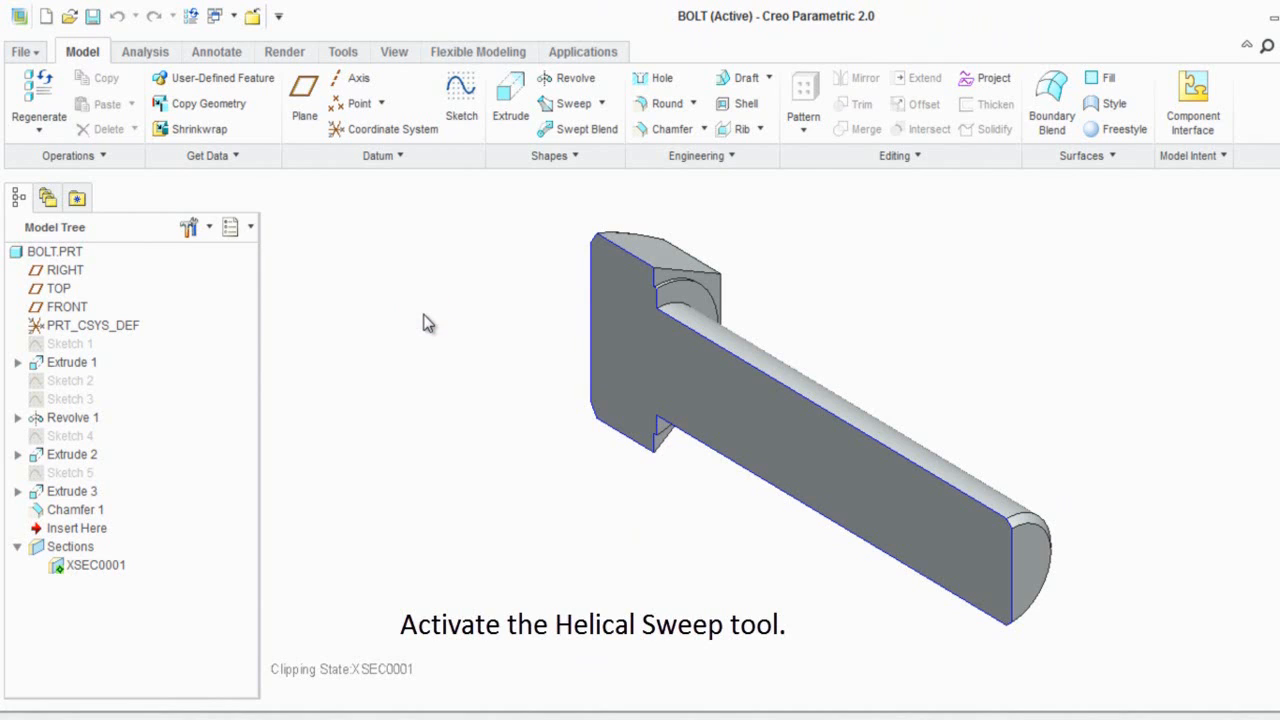
click(602, 105)
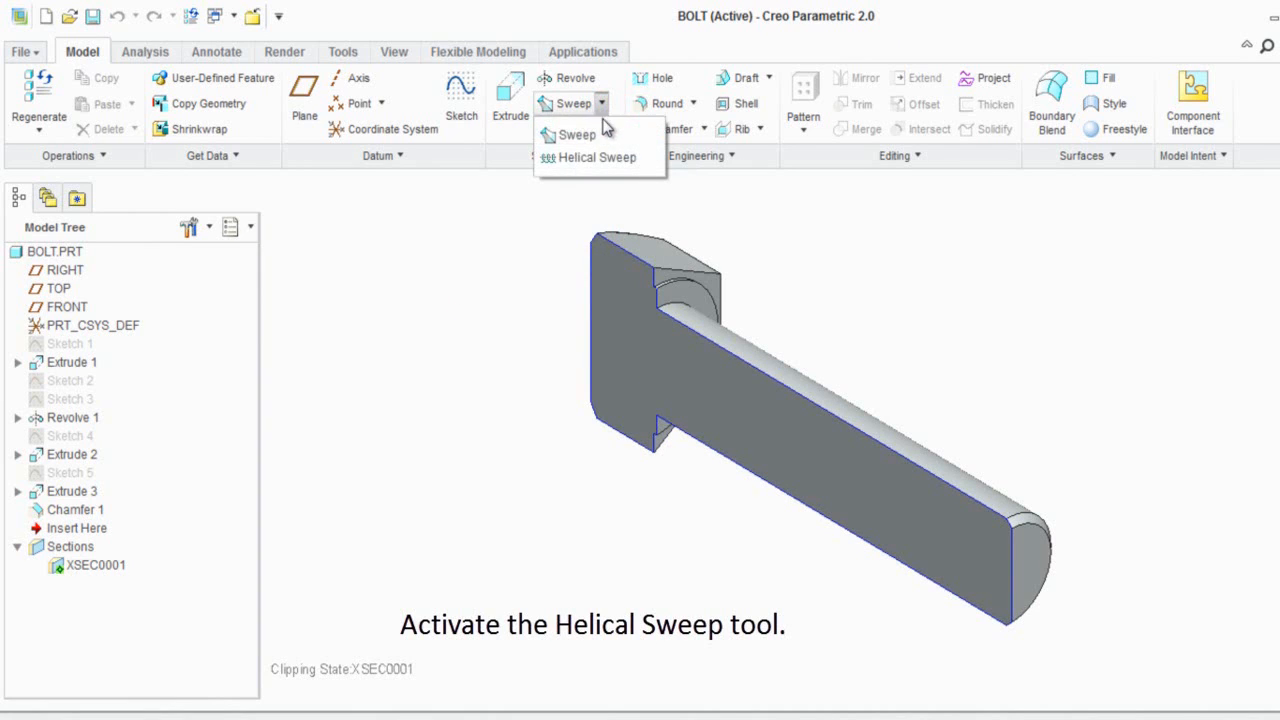
click(600, 157)
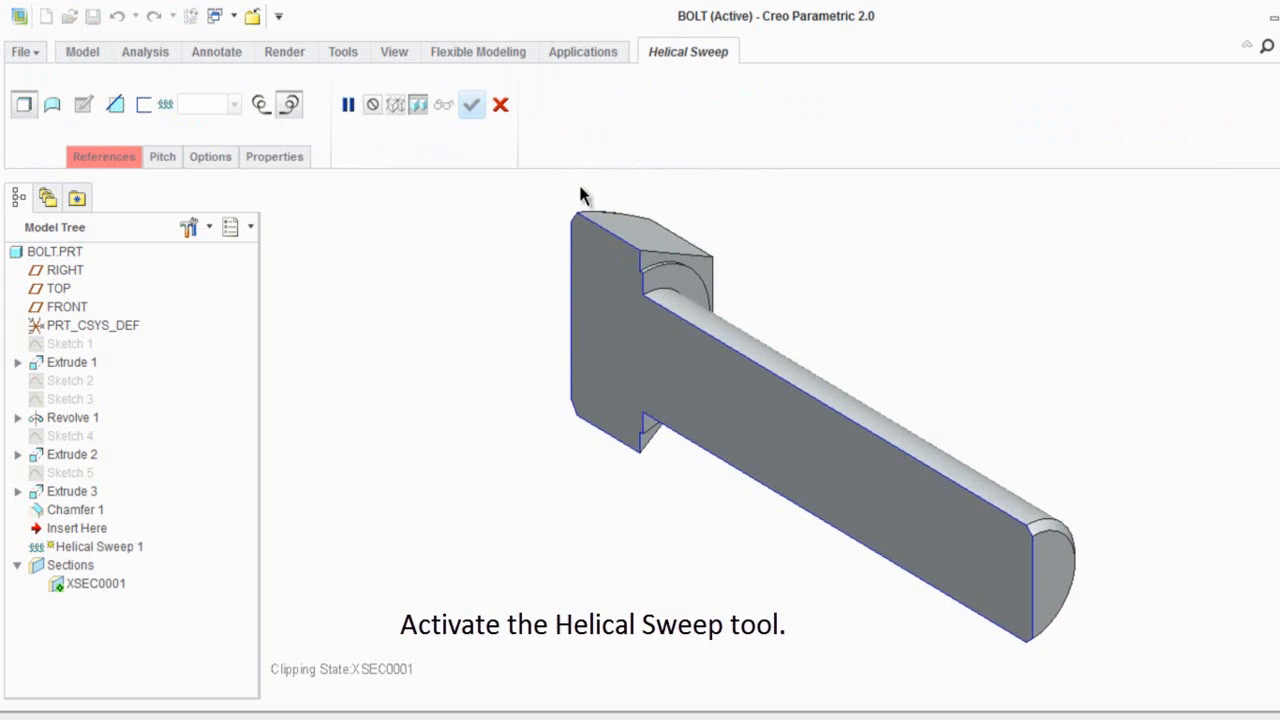
click(423, 221)
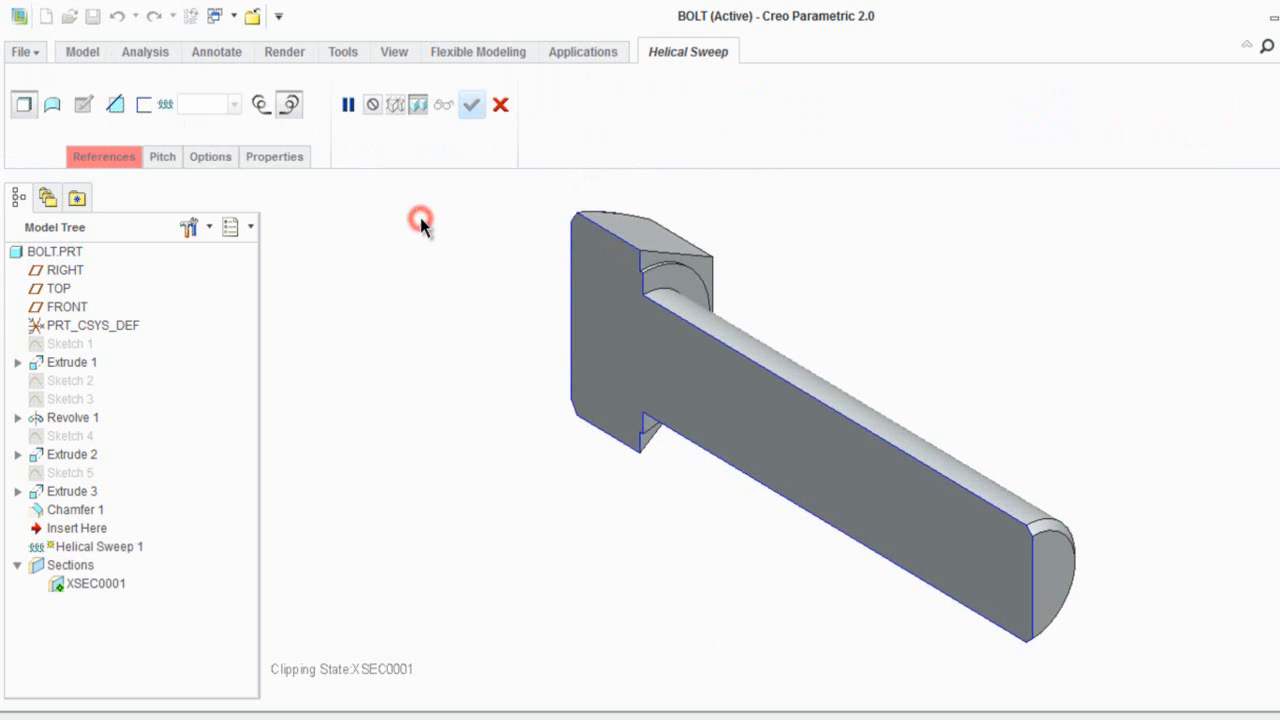
click(125, 155)
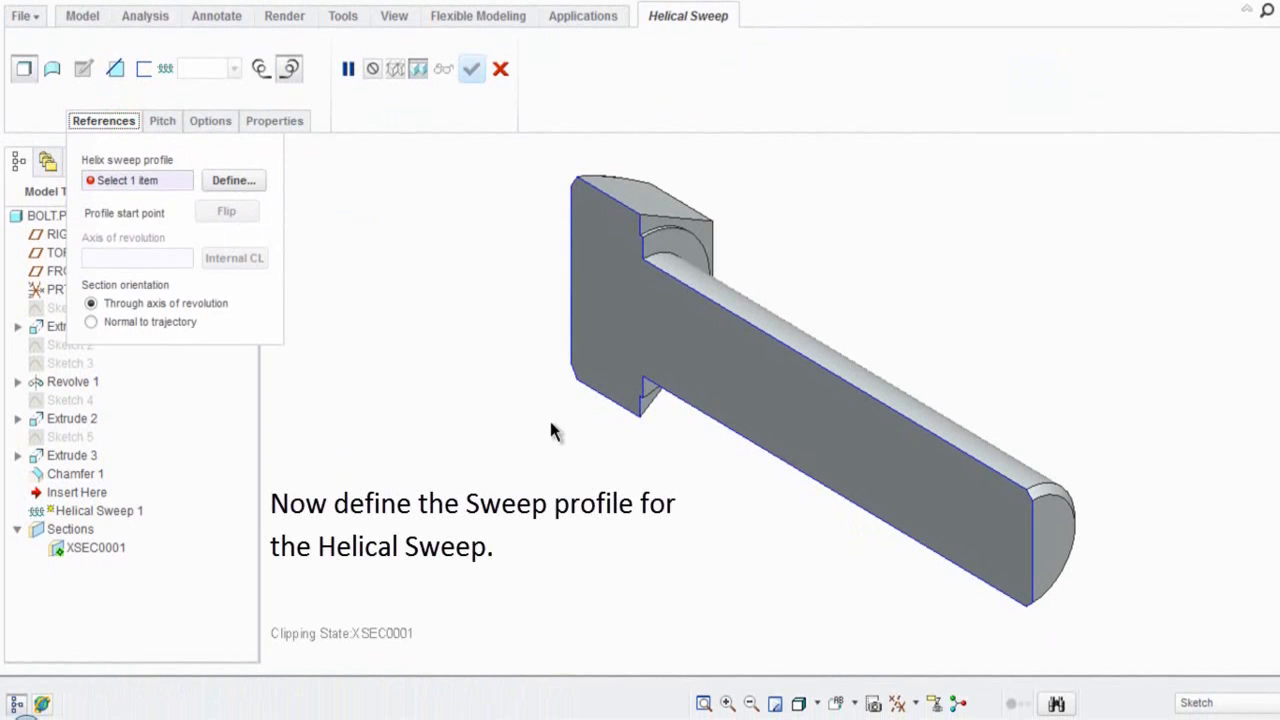
click(916, 705)
click(903, 670)
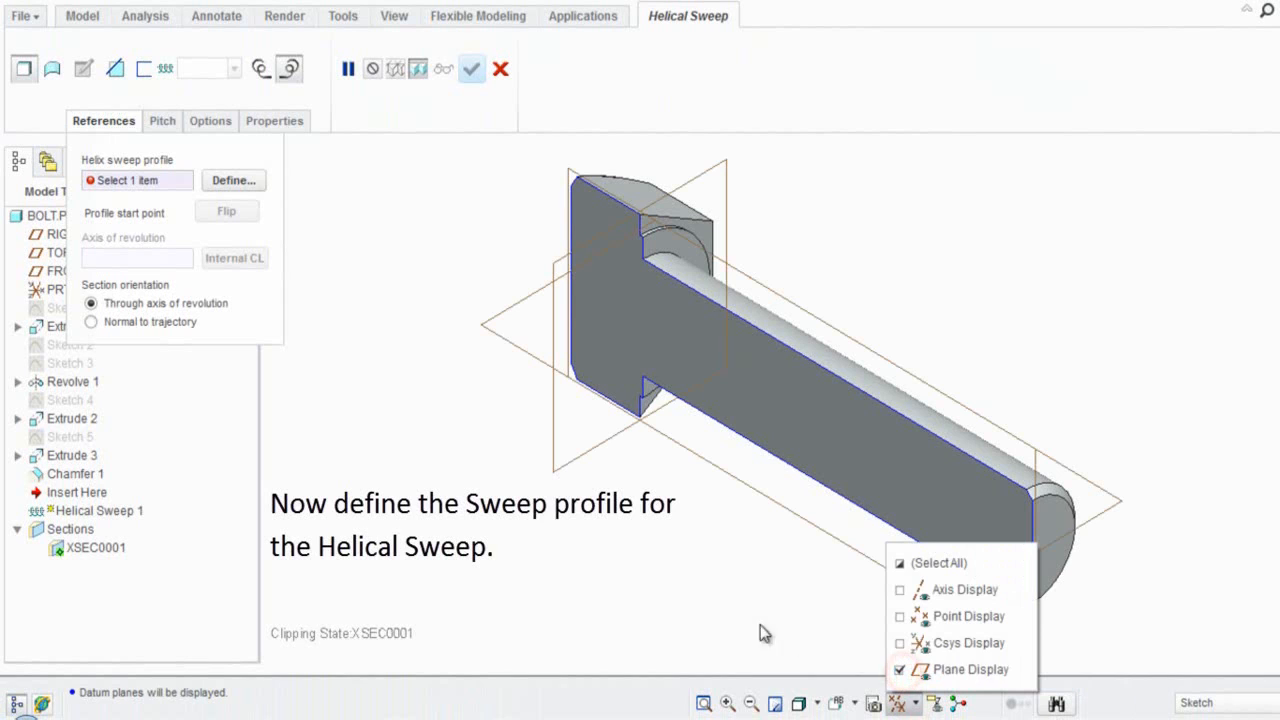
click(632, 577)
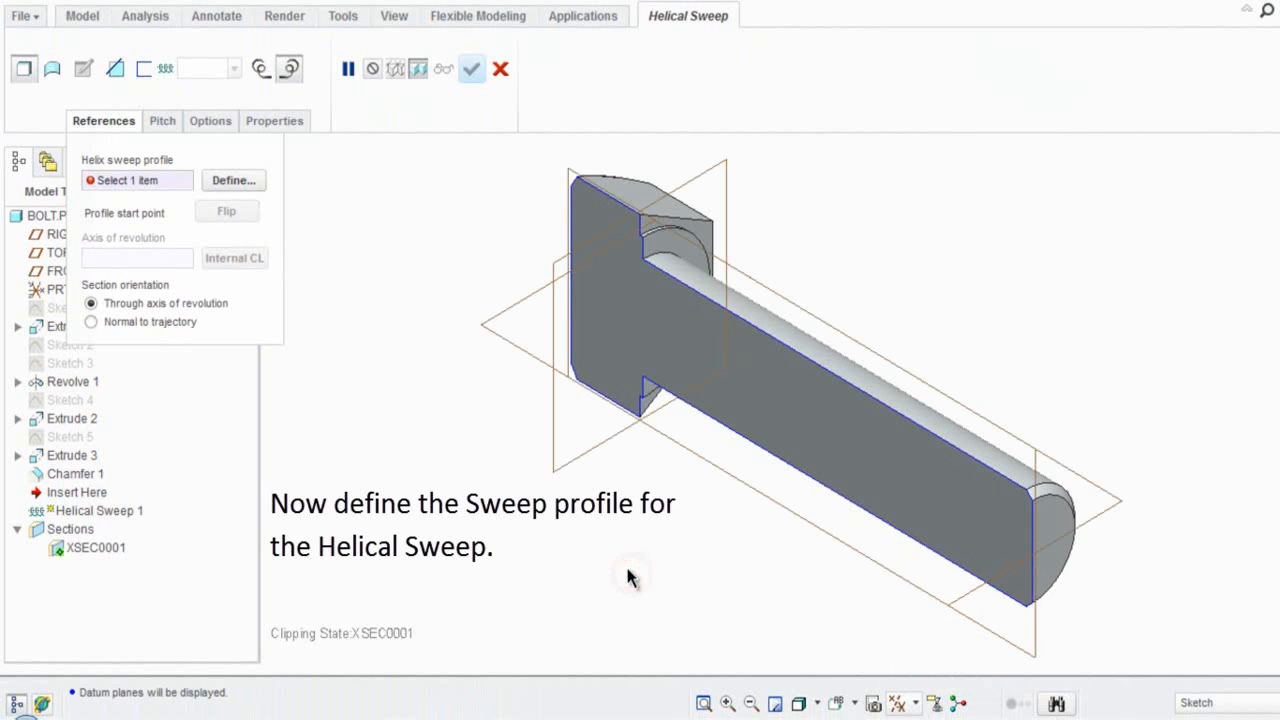
Define the helix sweep profile sketch on the FRONT plane with RIGHT as the right-facing reference, and orient the view to the sketch plane.
click(233, 181)
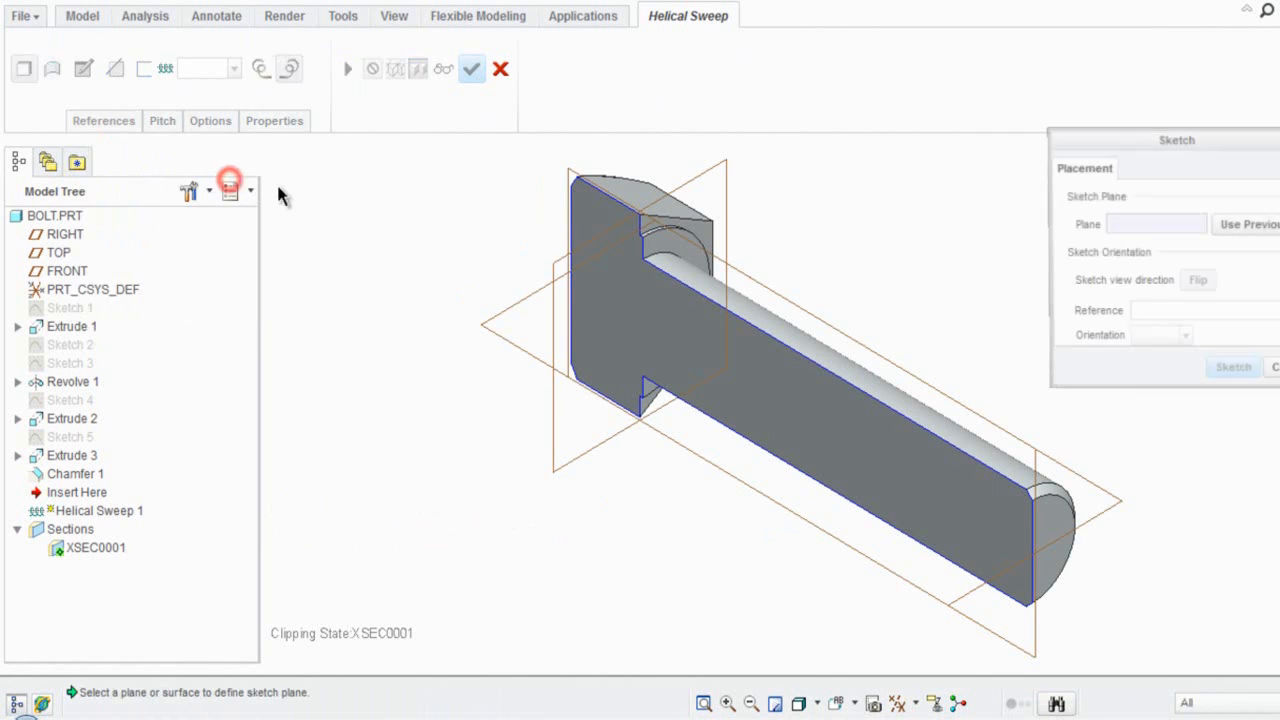
click(570, 176)
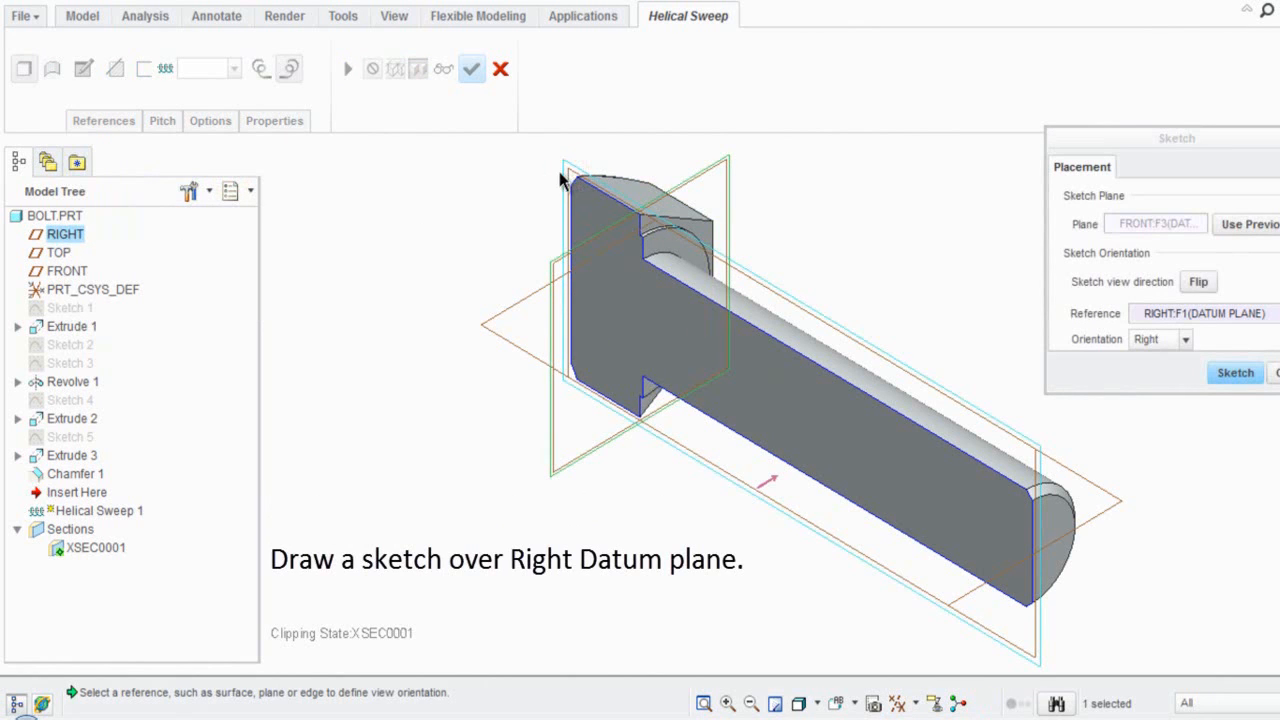
click(1236, 374)
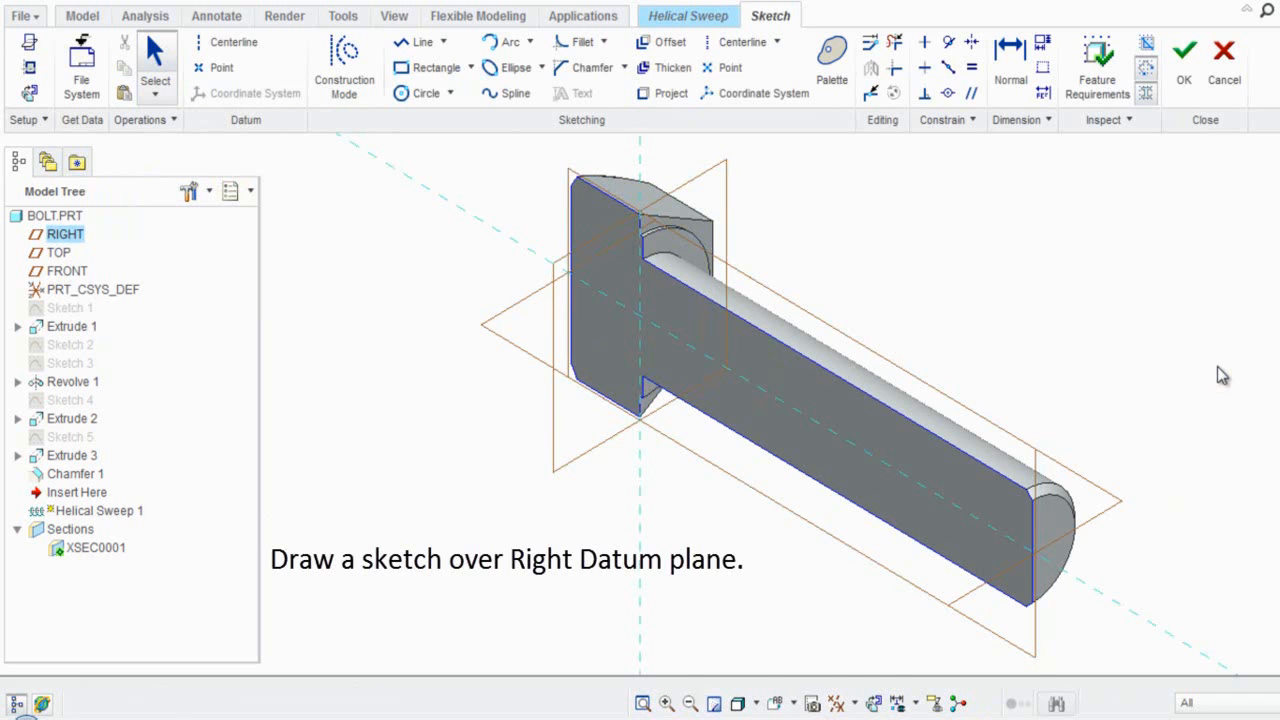
click(873, 703)
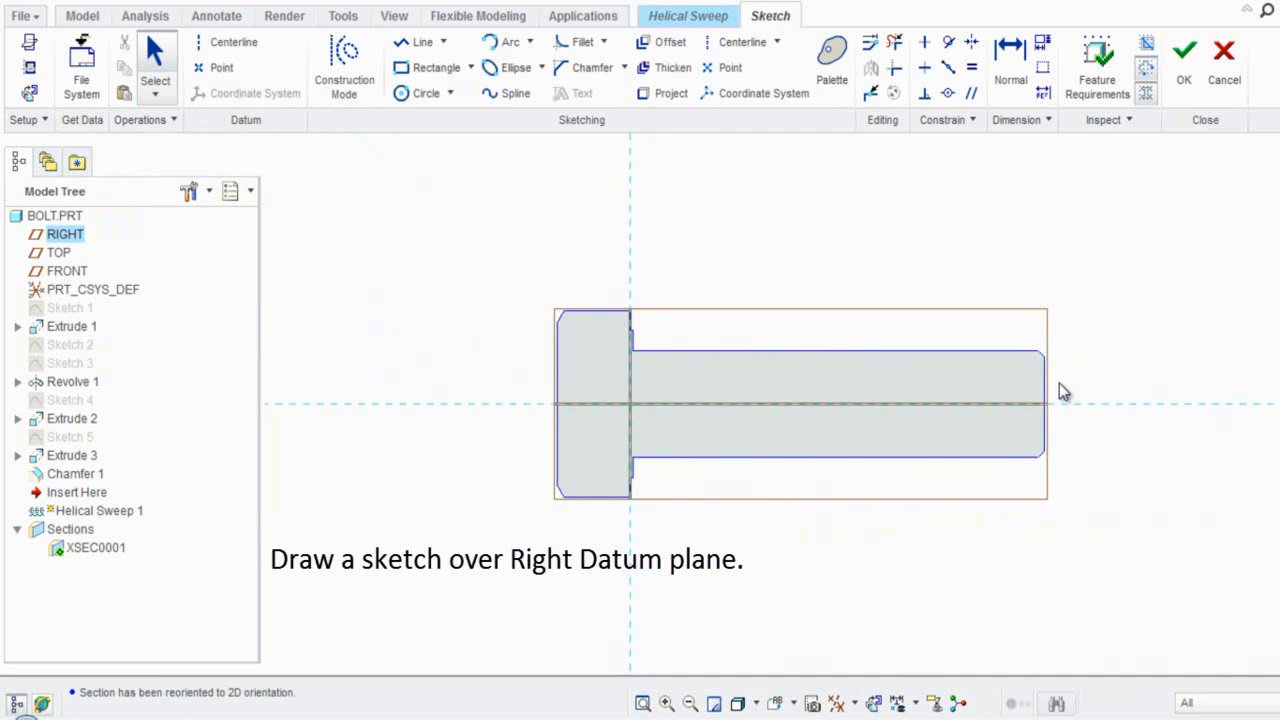
Add the shank's upper surface edge and the vertical edge at its chamfered free end as sketch references.
scroll(1058, 382, up, 3)
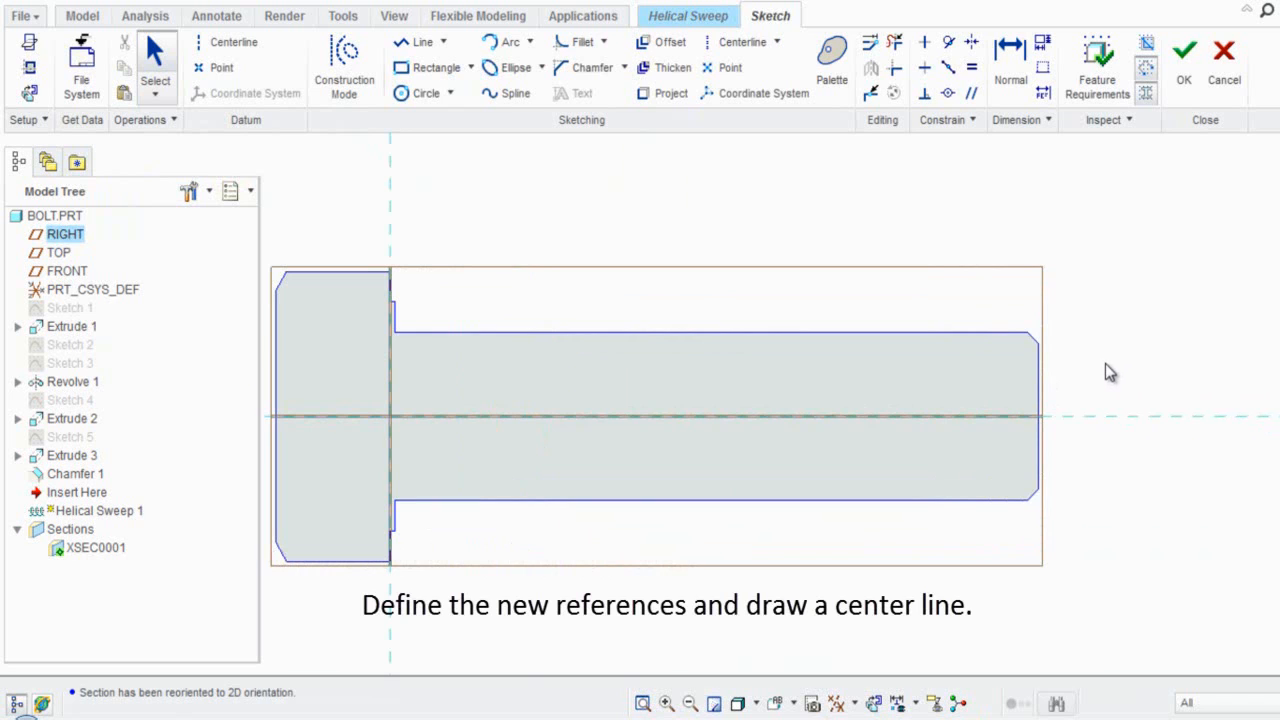
click(30, 67)
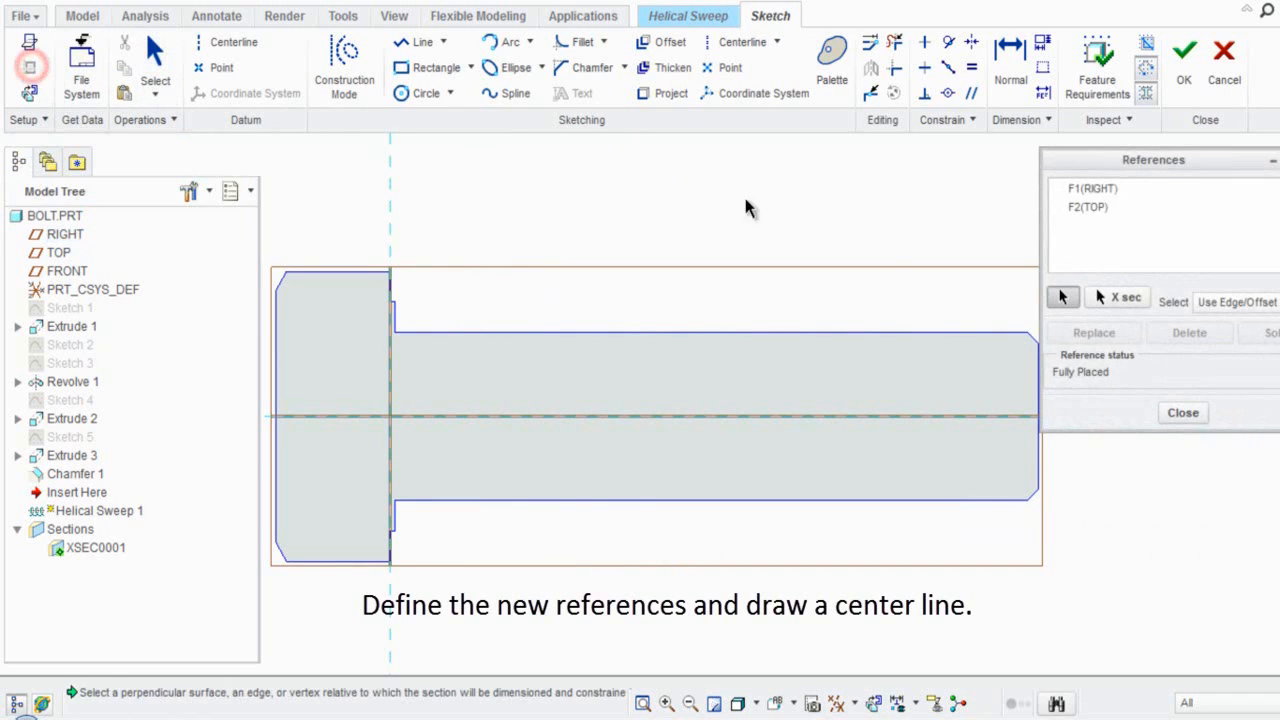
click(929, 334)
scroll(689, 283, down, 2)
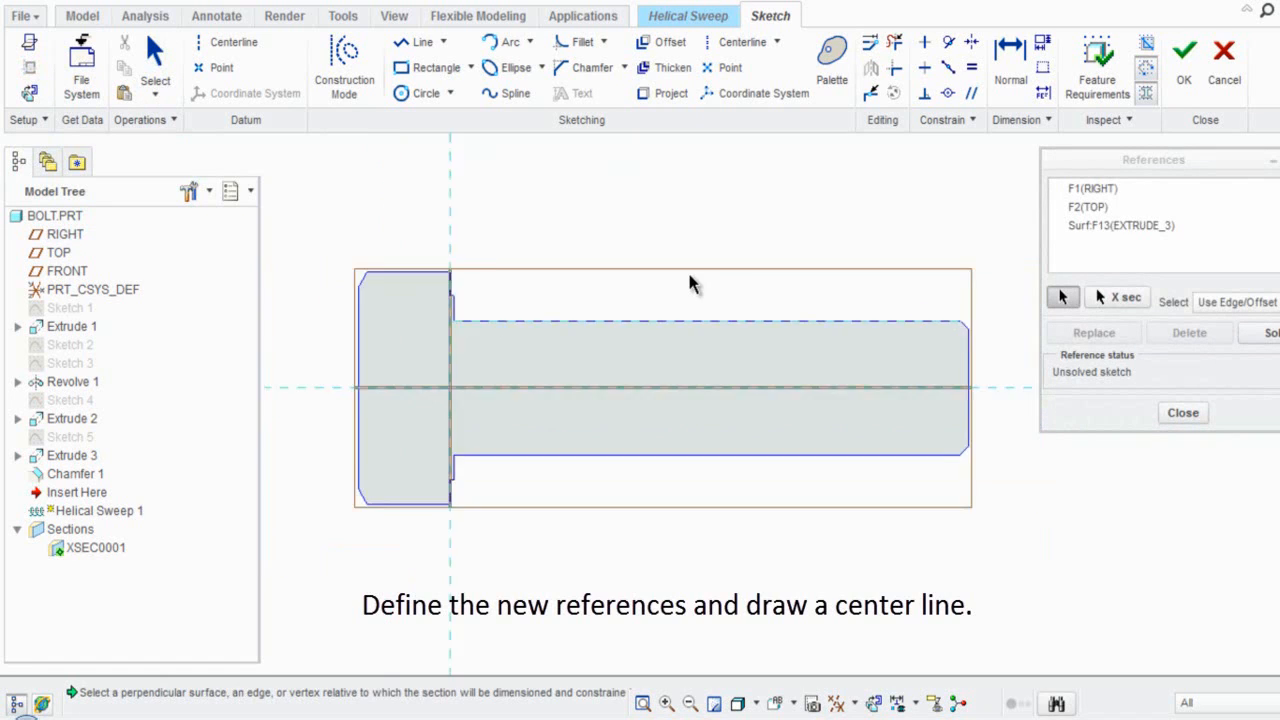
scroll(886, 316, up, 2)
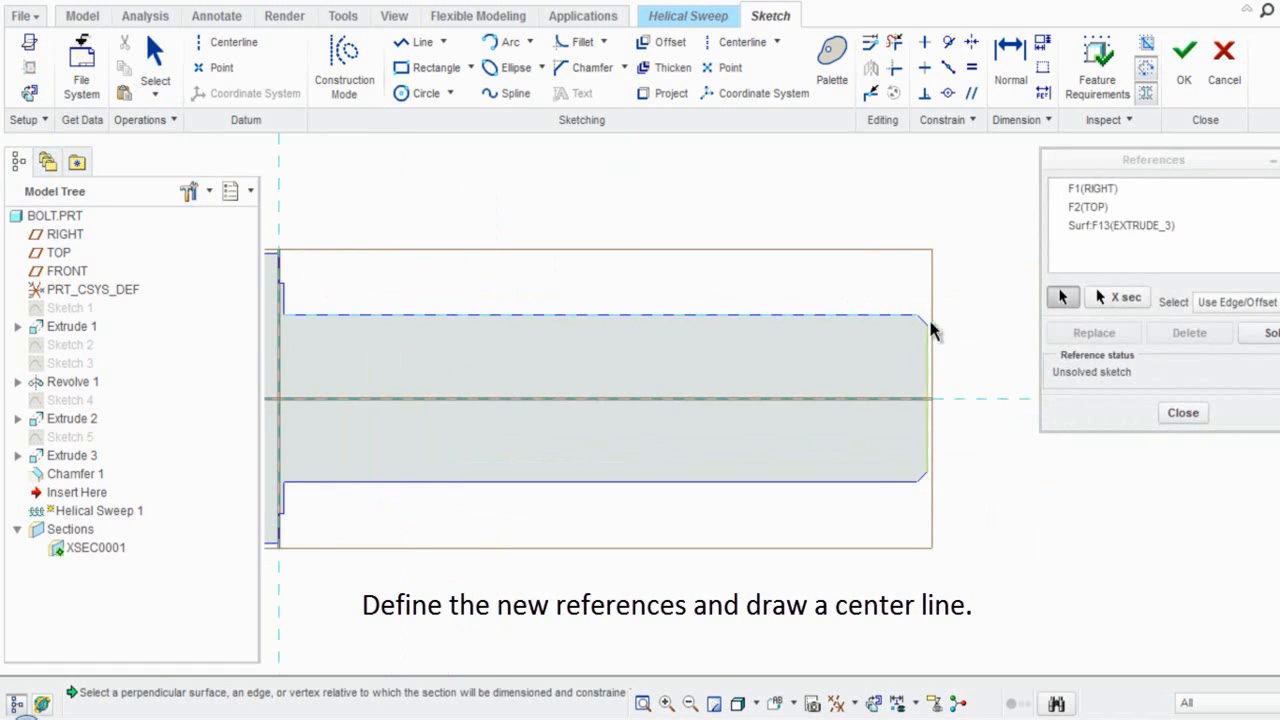
click(928, 352)
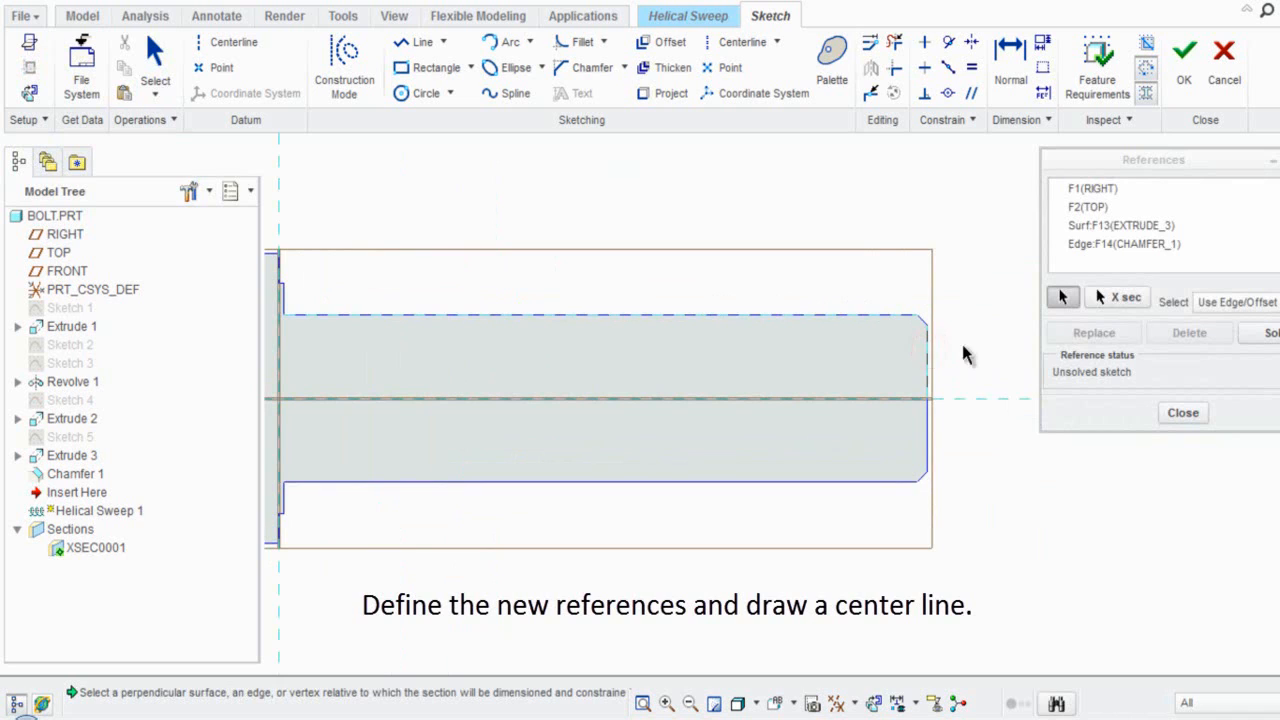
click(1178, 413)
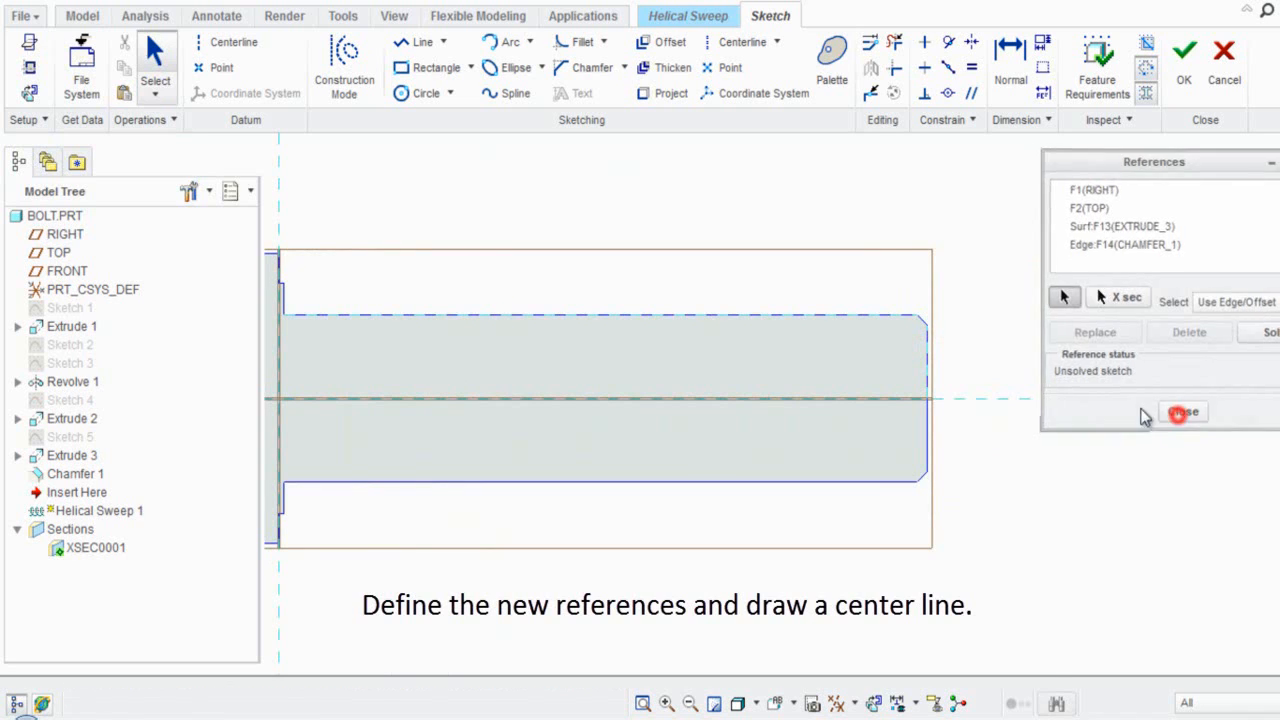
click(977, 343)
scroll(957, 315, up, 1)
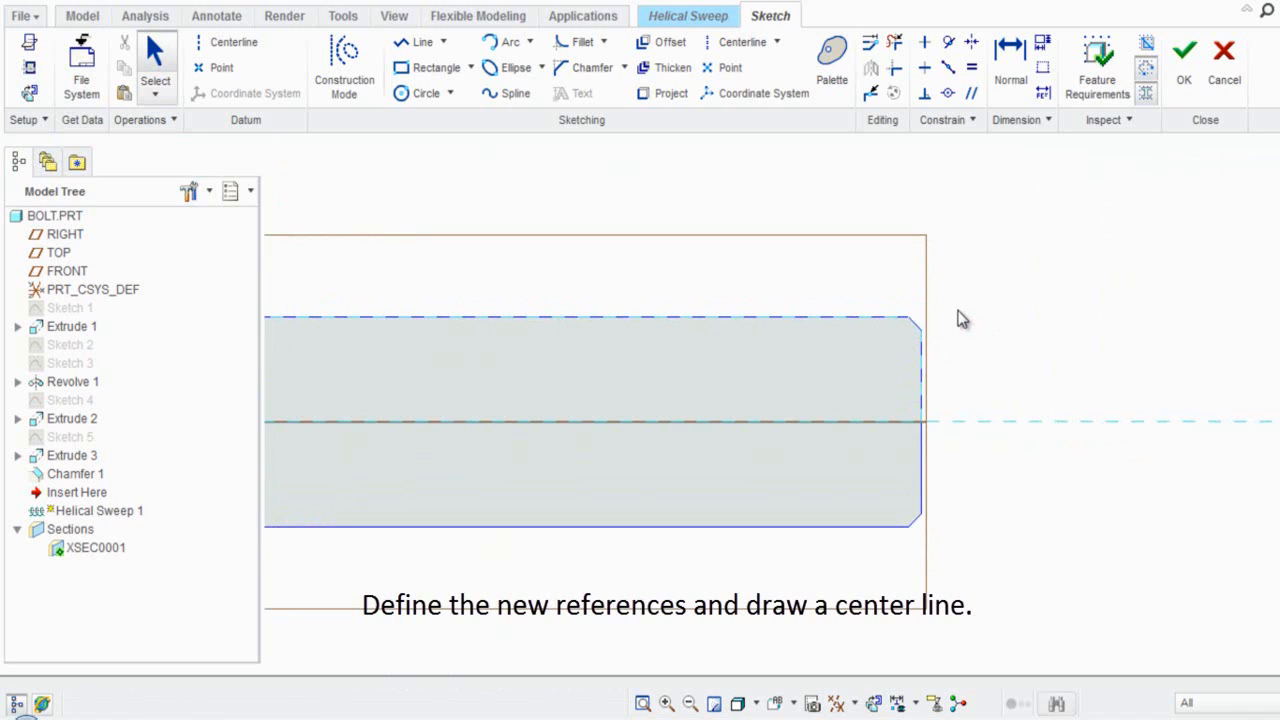
scroll(1037, 327, down, 1)
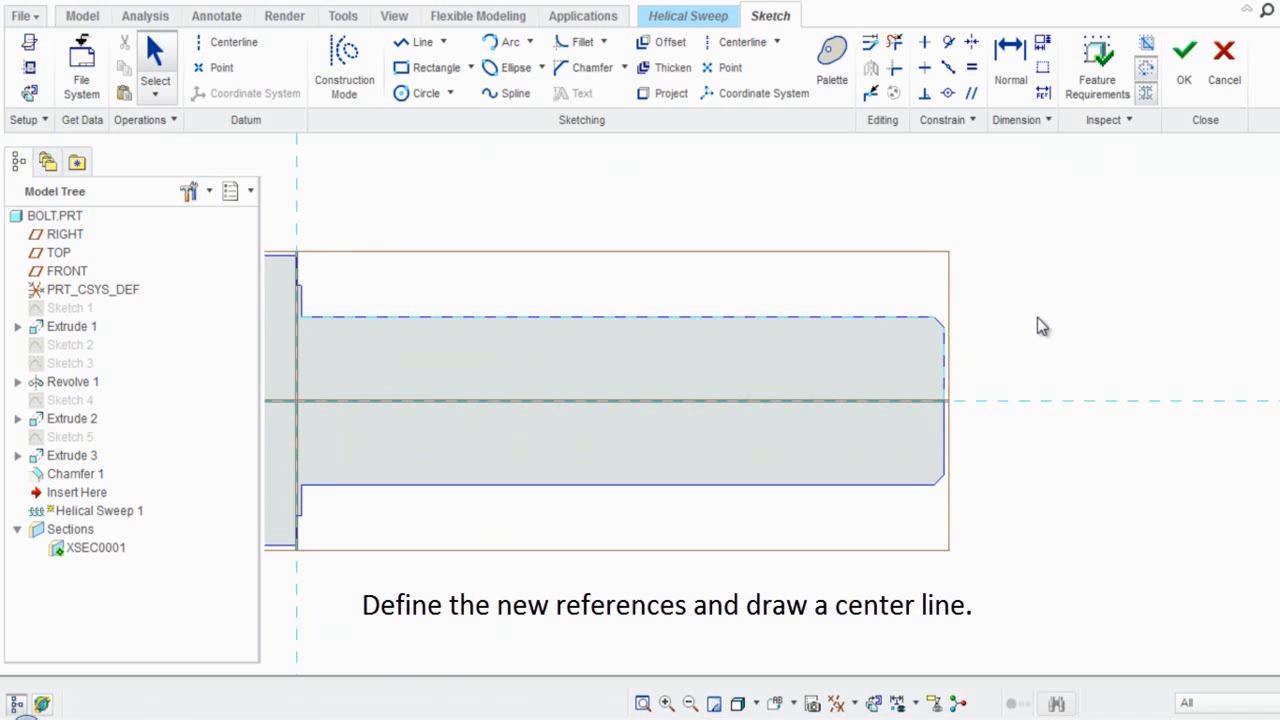
Draw a horizontal centerline along the bolt's axis in the helix profile sketch.
click(745, 43)
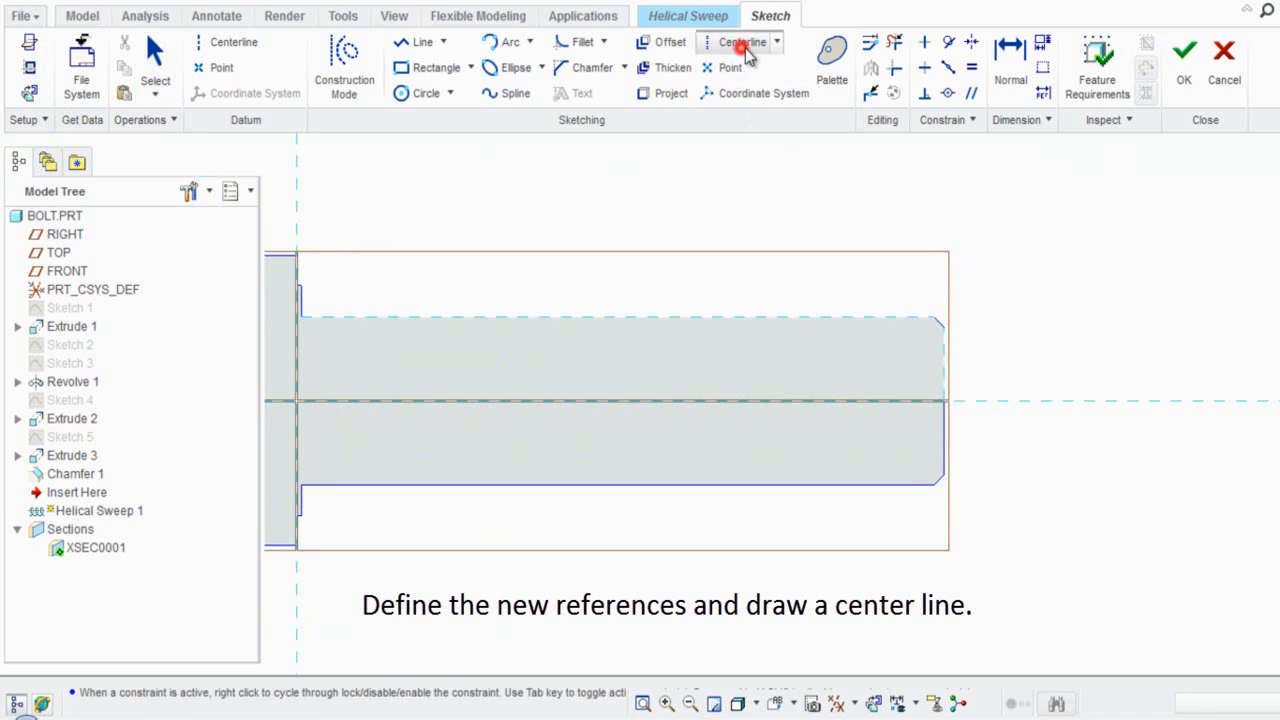
click(929, 402)
click(996, 400)
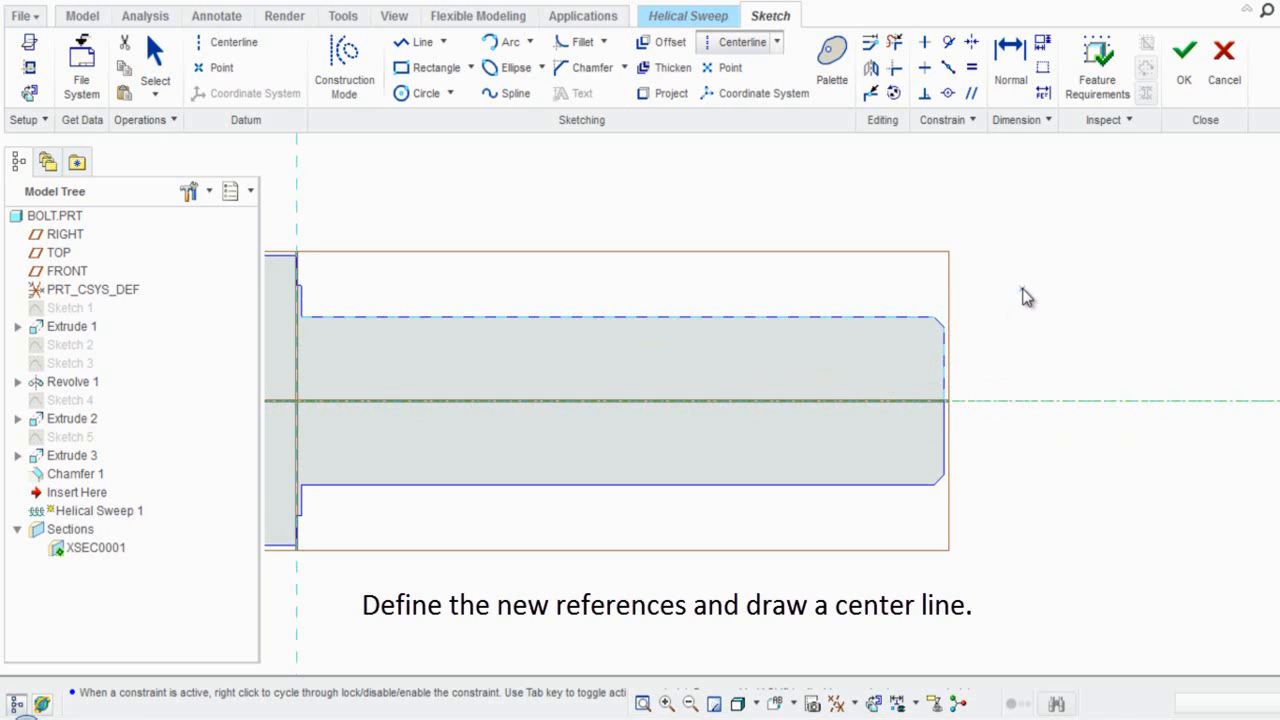
middle_click(1027, 296)
Sketch a horizontal line about 0.607 long on the shank's upper edge, running from the free-end reference toward the head.
scroll(987, 330, up, 2)
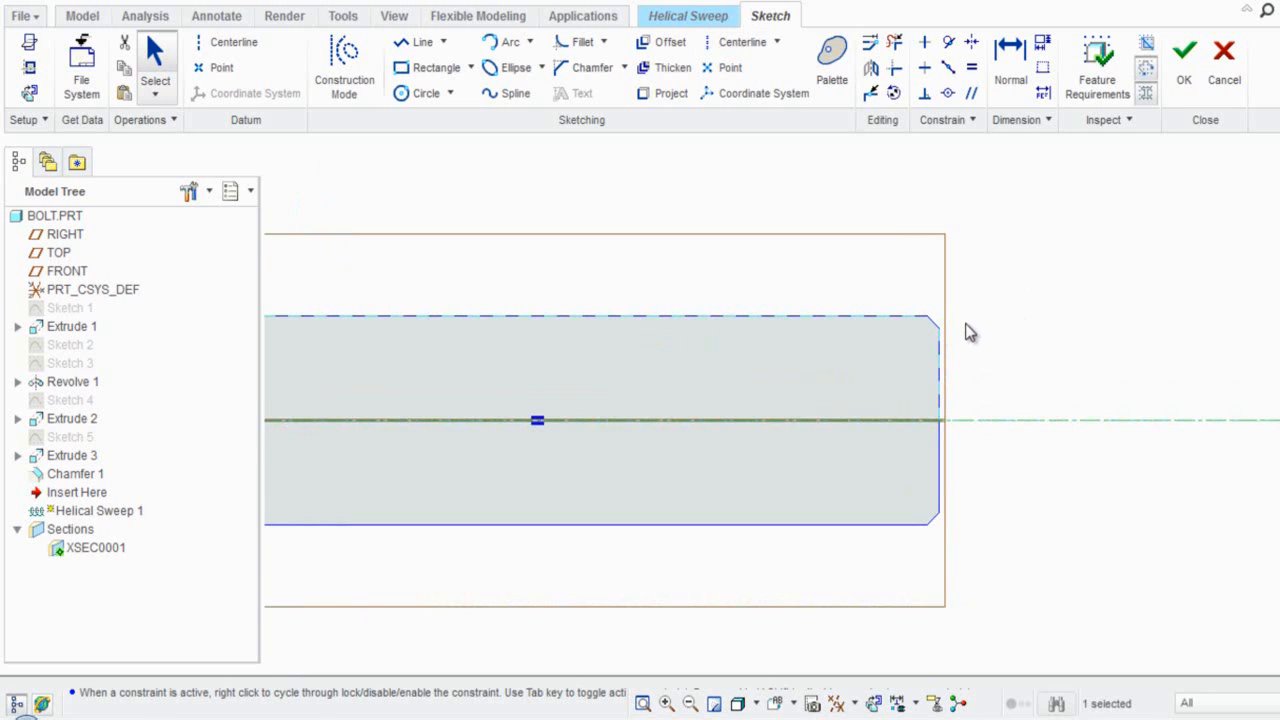
scroll(968, 333, up, 1)
scroll(999, 332, down, 2)
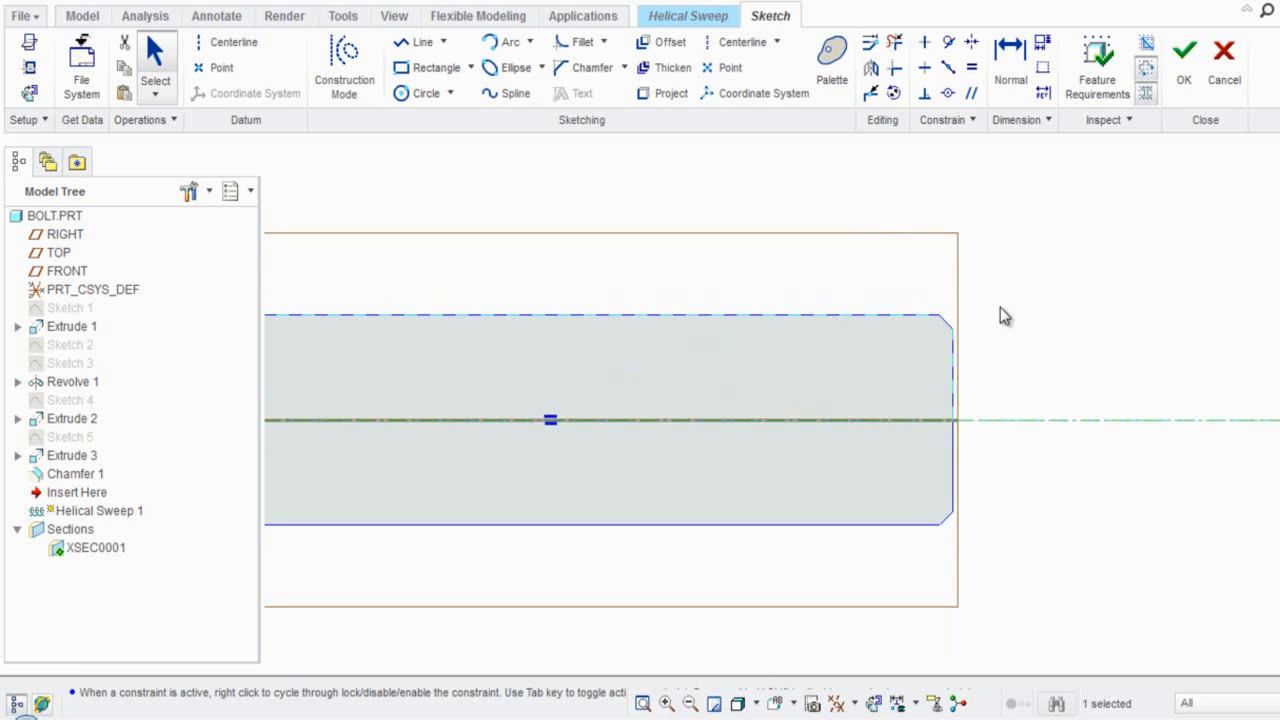
right_click(1001, 310)
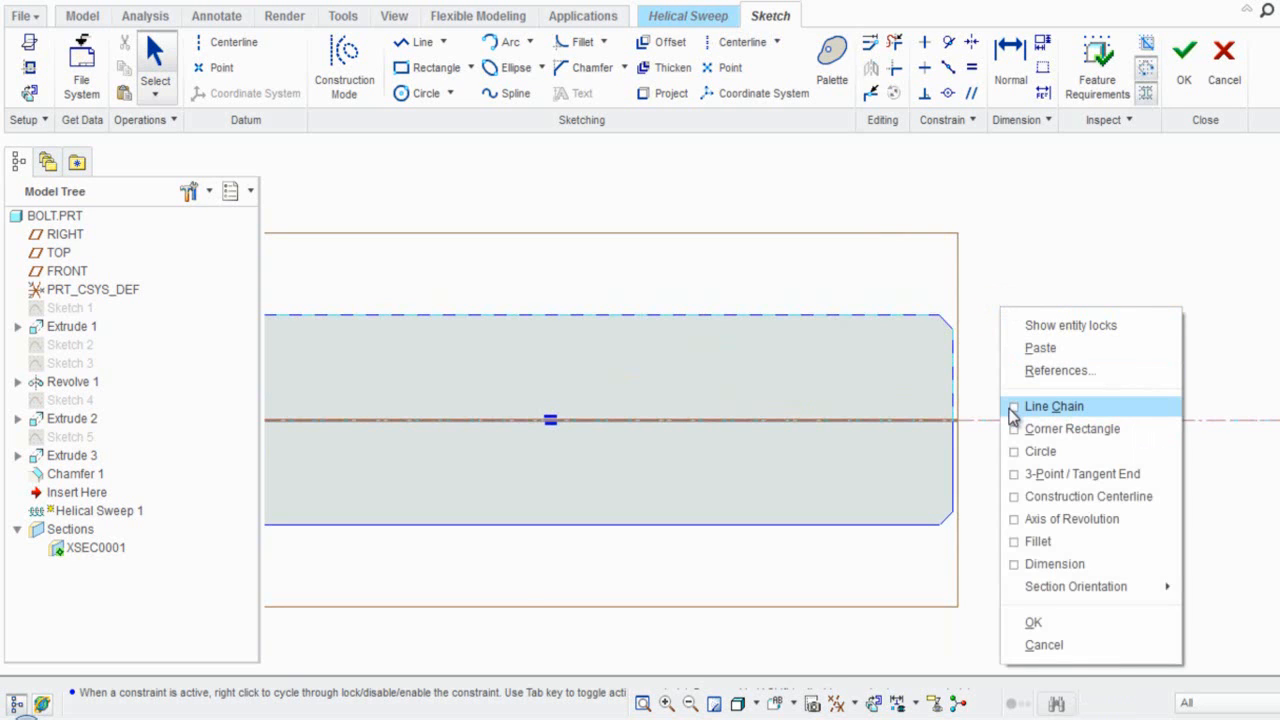
click(1040, 407)
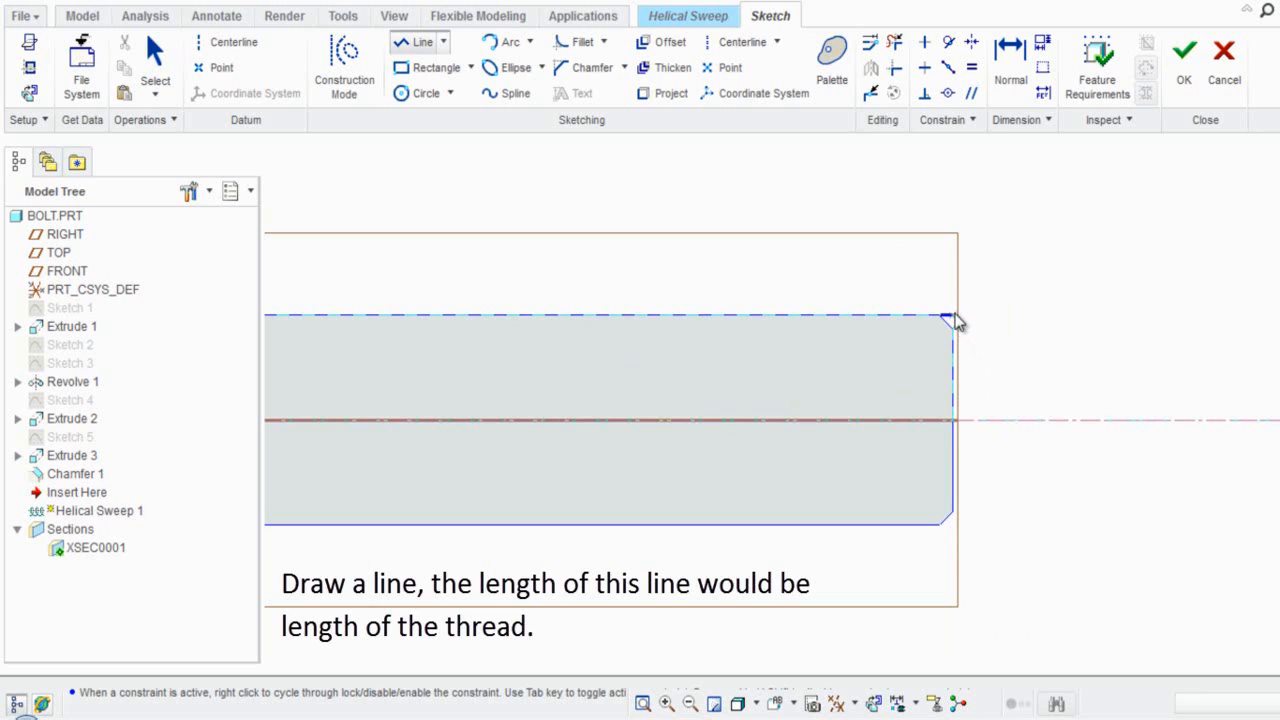
click(954, 319)
click(709, 316)
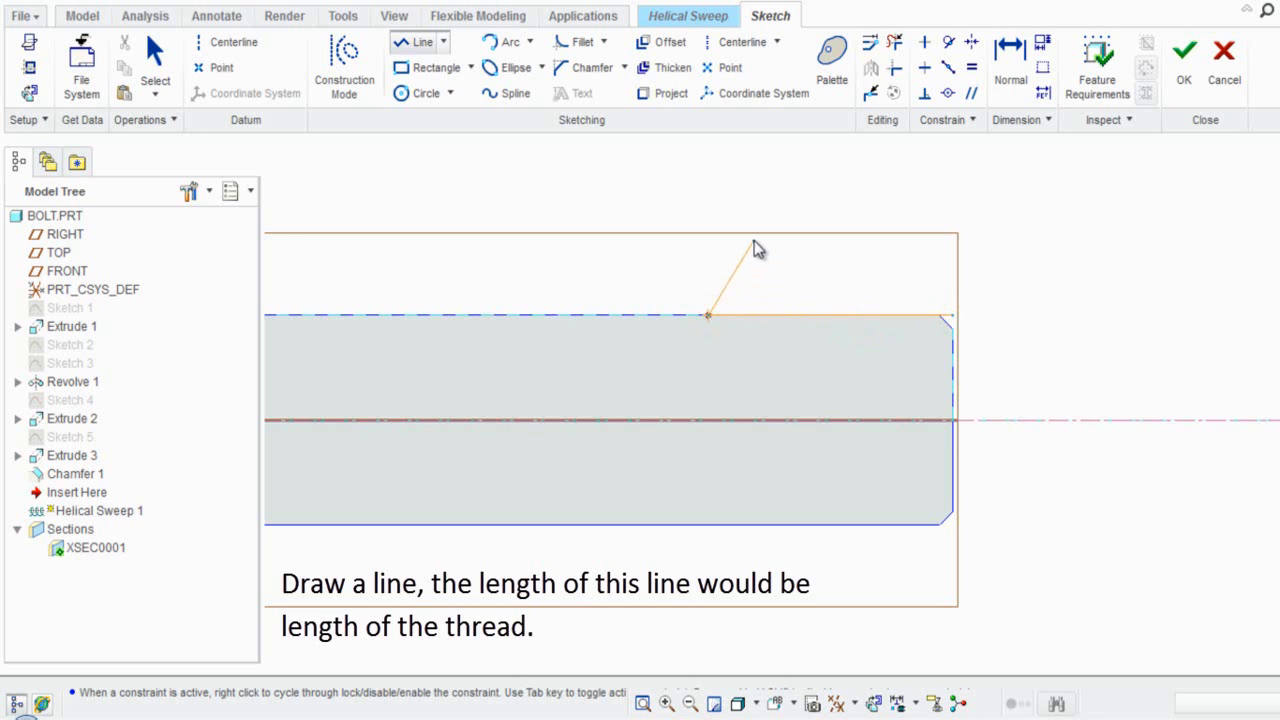
middle_click(744, 275)
middle_click(744, 277)
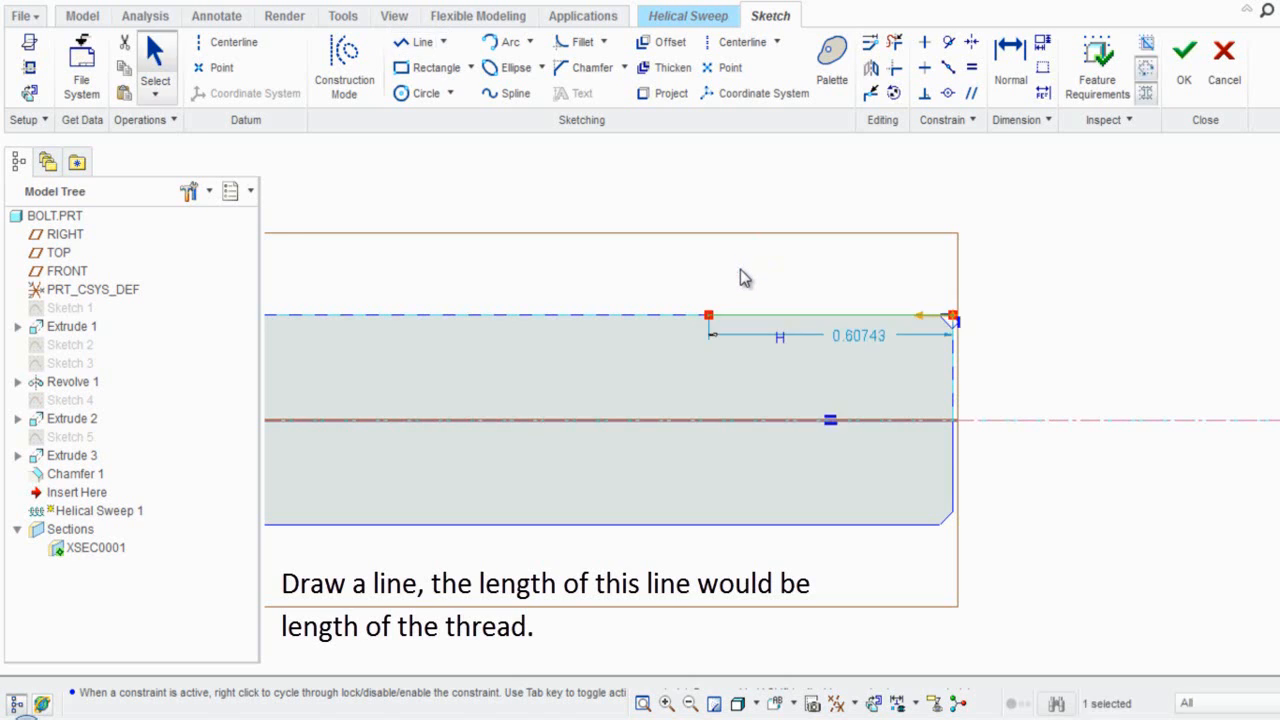
Set the thread line's length to 1.125.
double_click(847, 337)
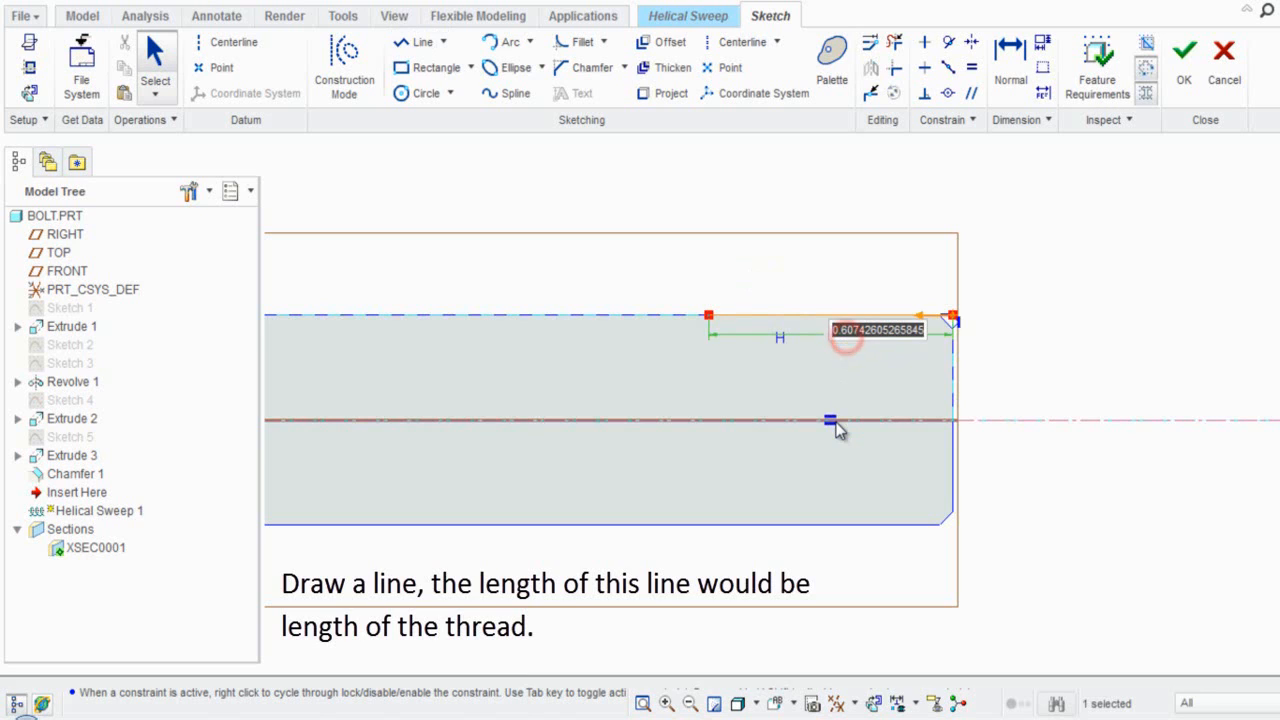
text(1)
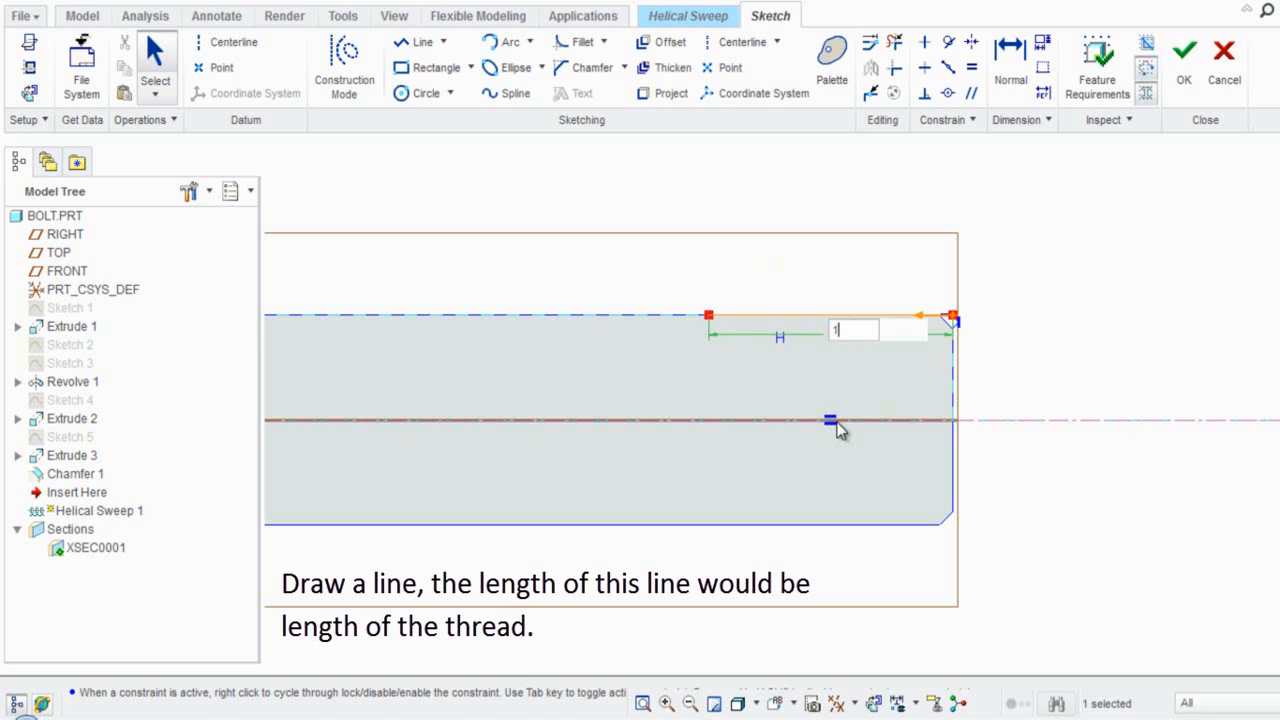
text(.125)
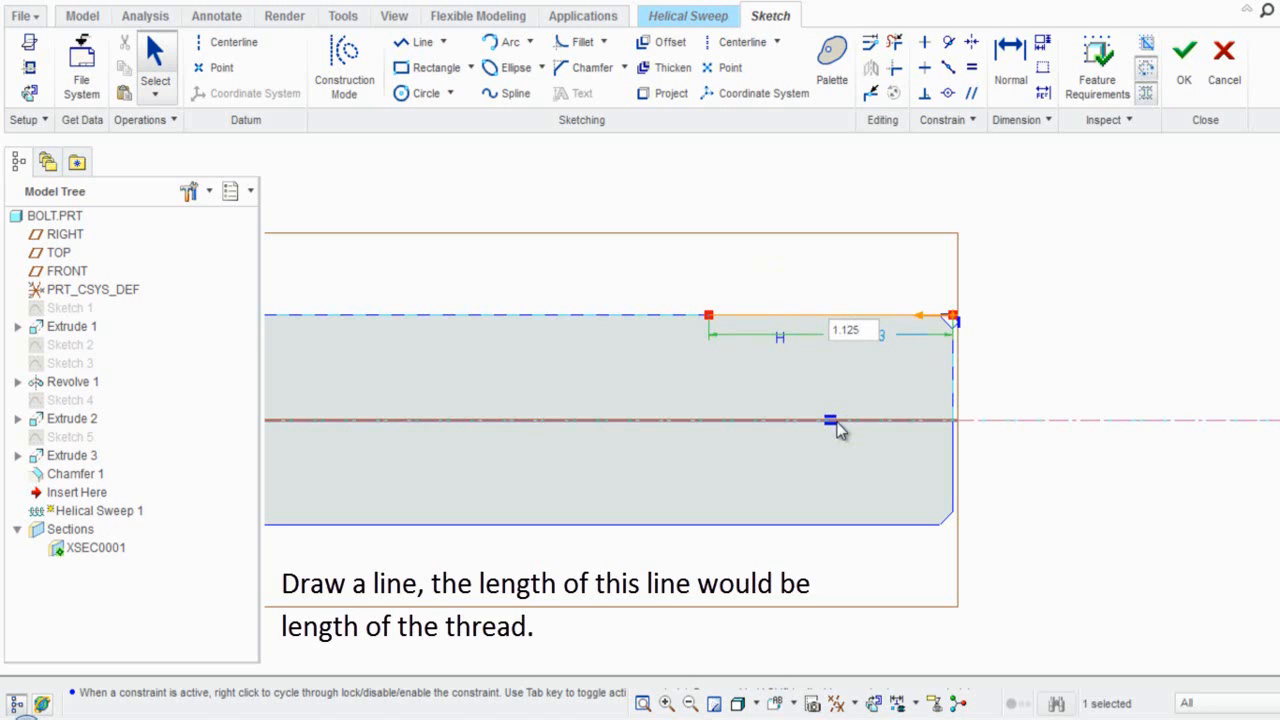
key(Return)
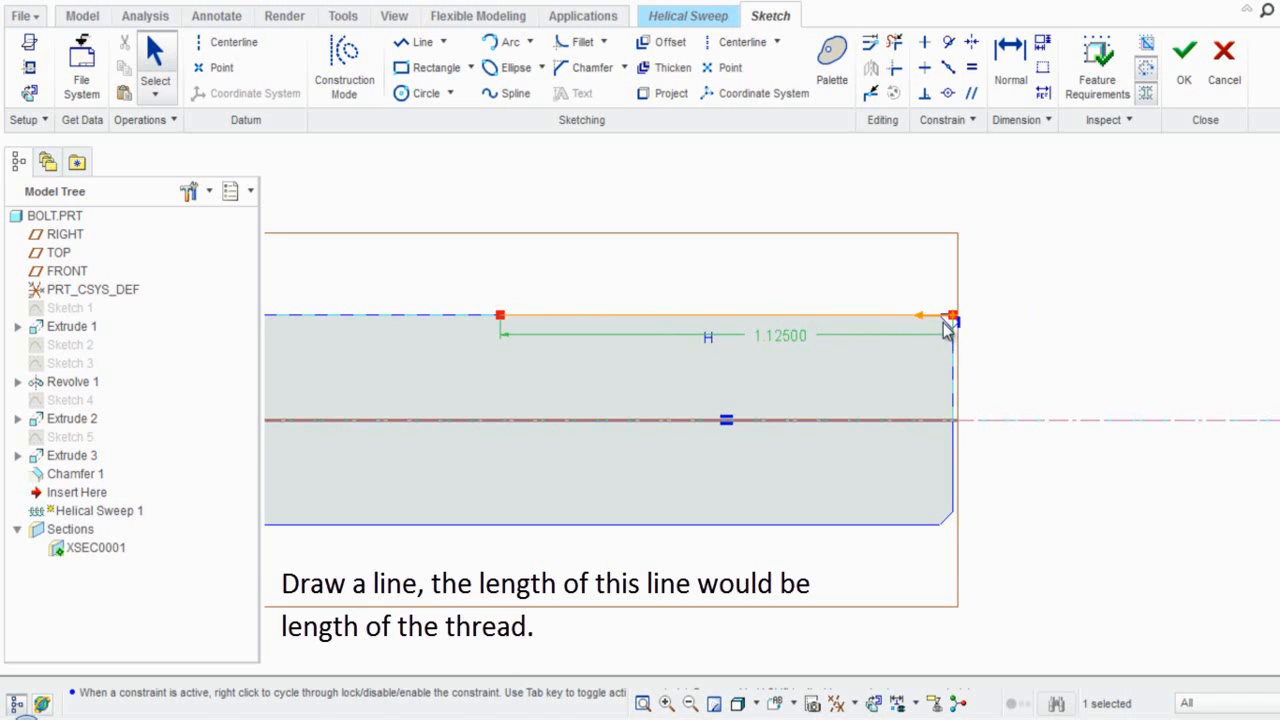
Finish the helix profile sketch and return the model to the standard orientation.
scroll(948, 329, up, 3)
click(1035, 325)
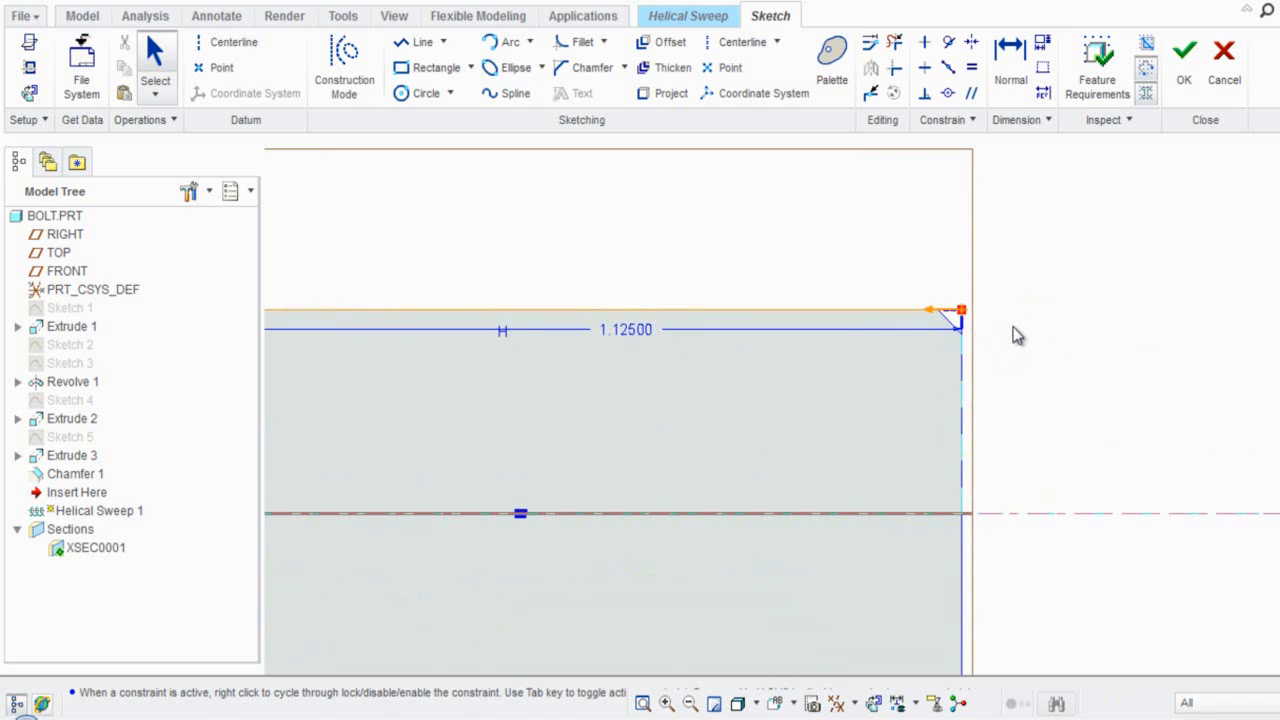
scroll(1074, 334, down, 5)
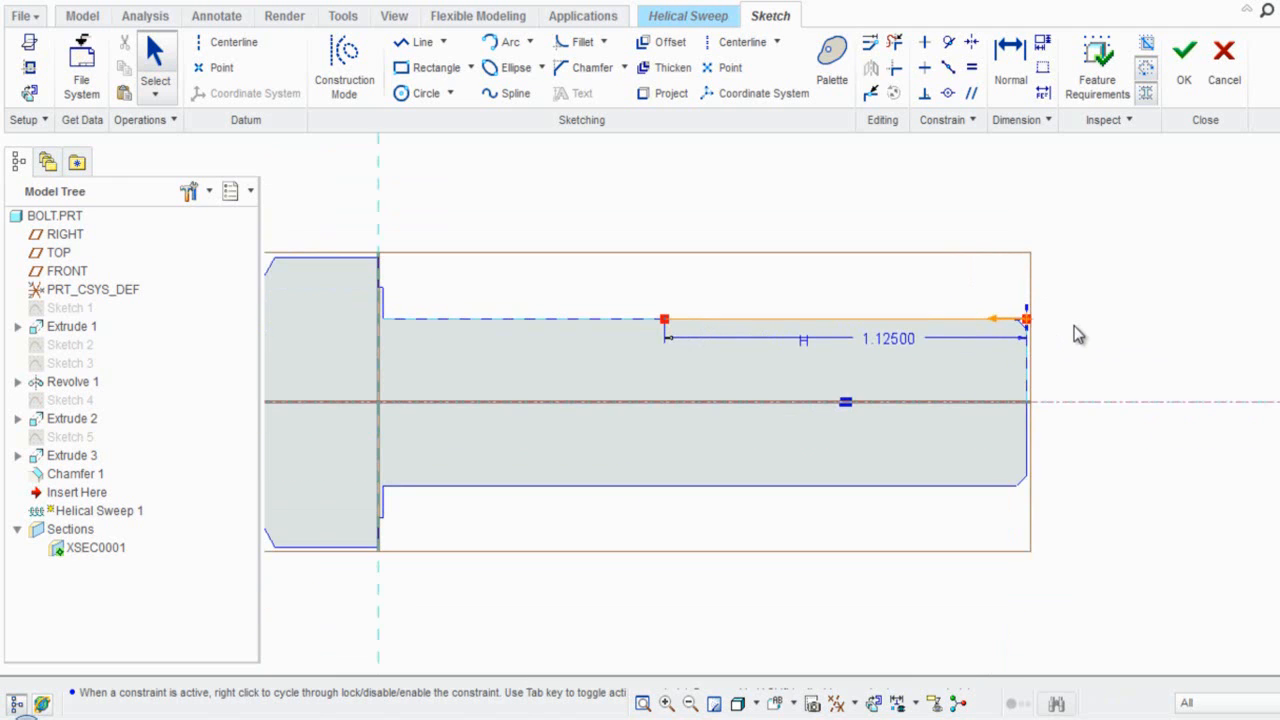
click(1186, 82)
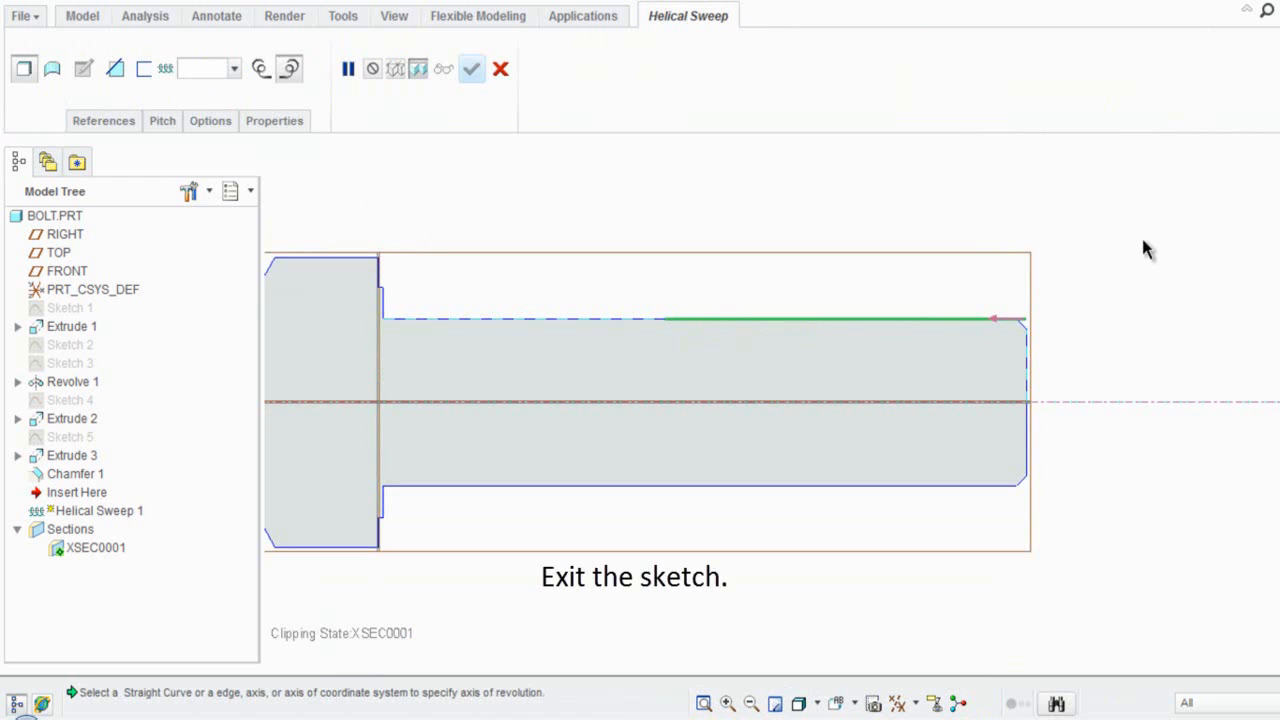
click(855, 704)
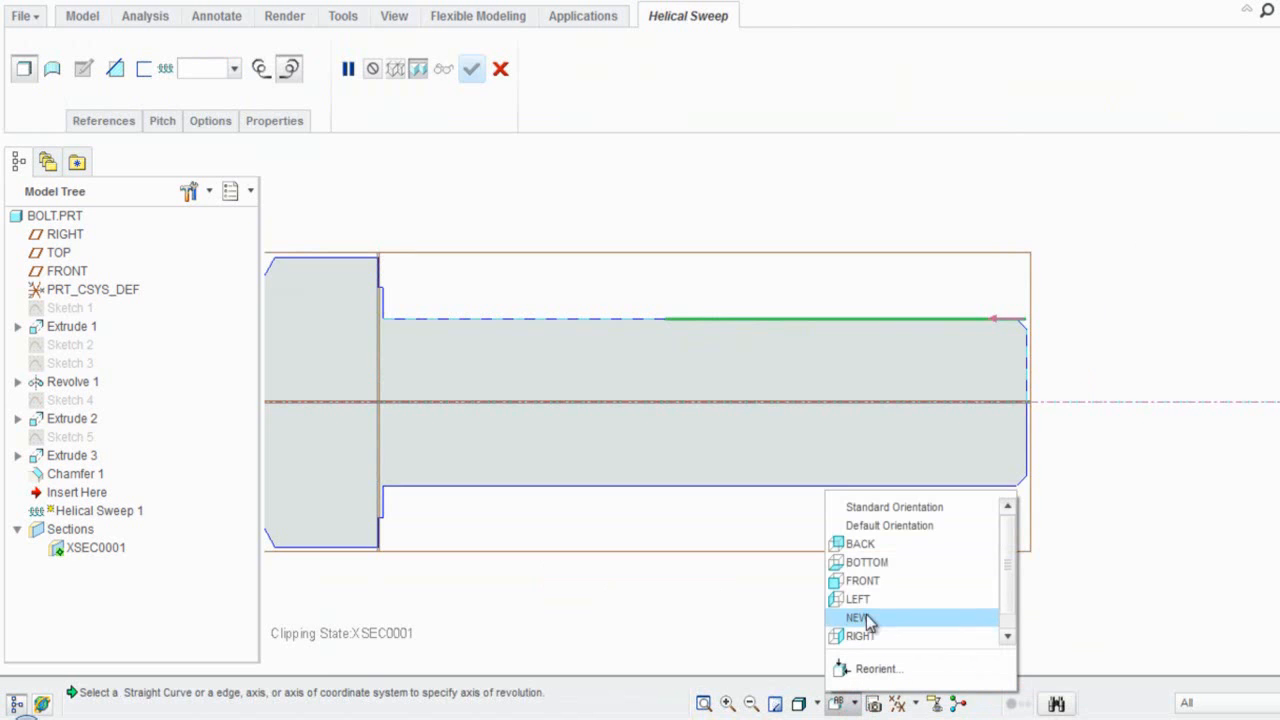
click(870, 508)
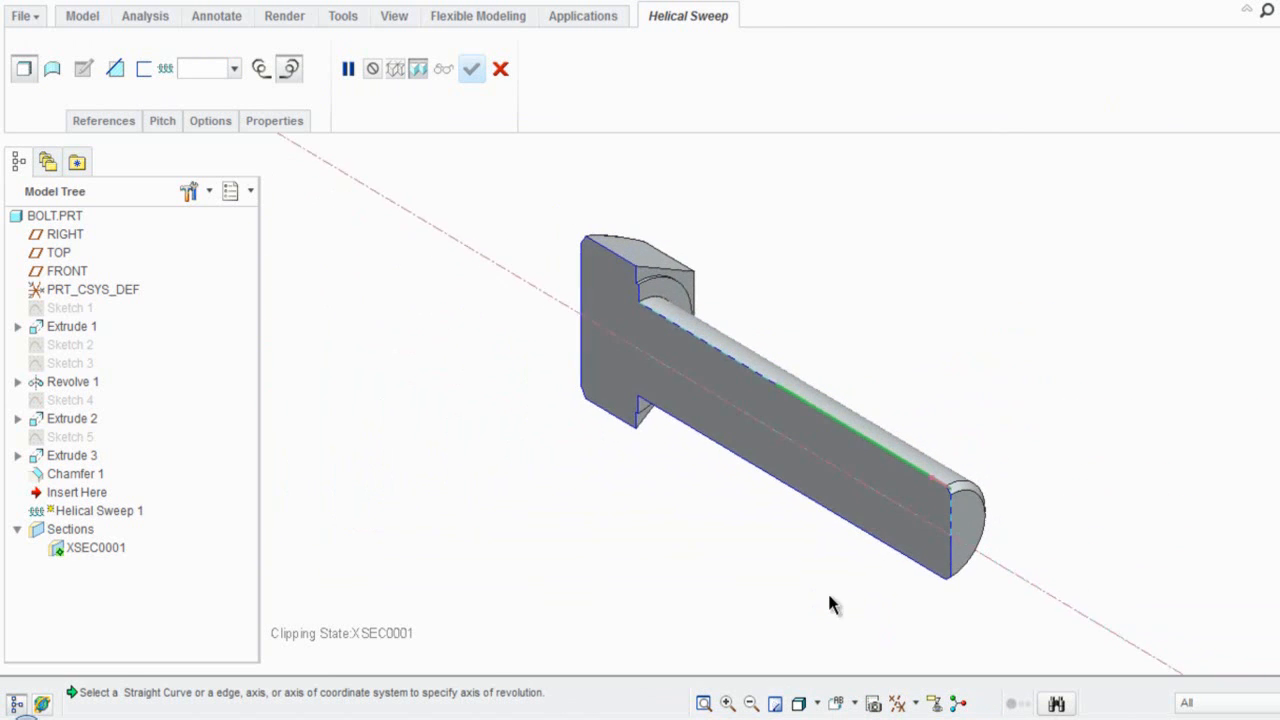
scroll(856, 577, down, 1)
scroll(856, 580, down, 1)
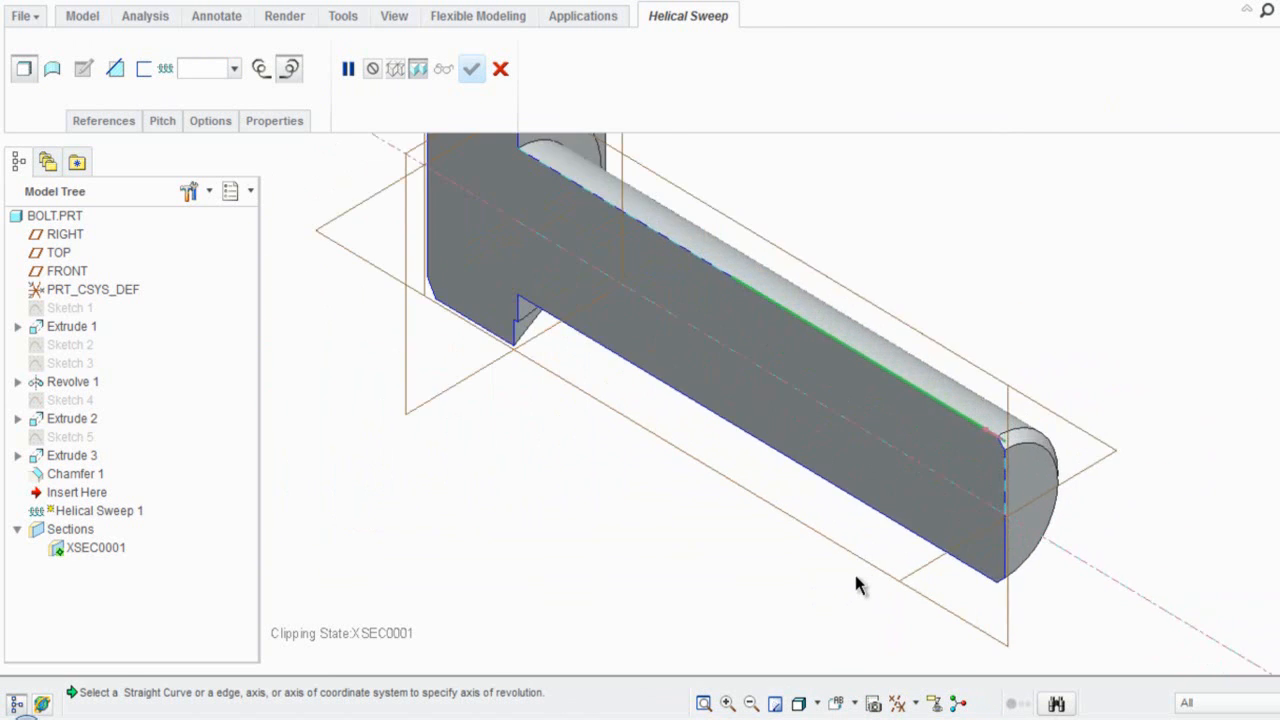
scroll(856, 580, up, 1)
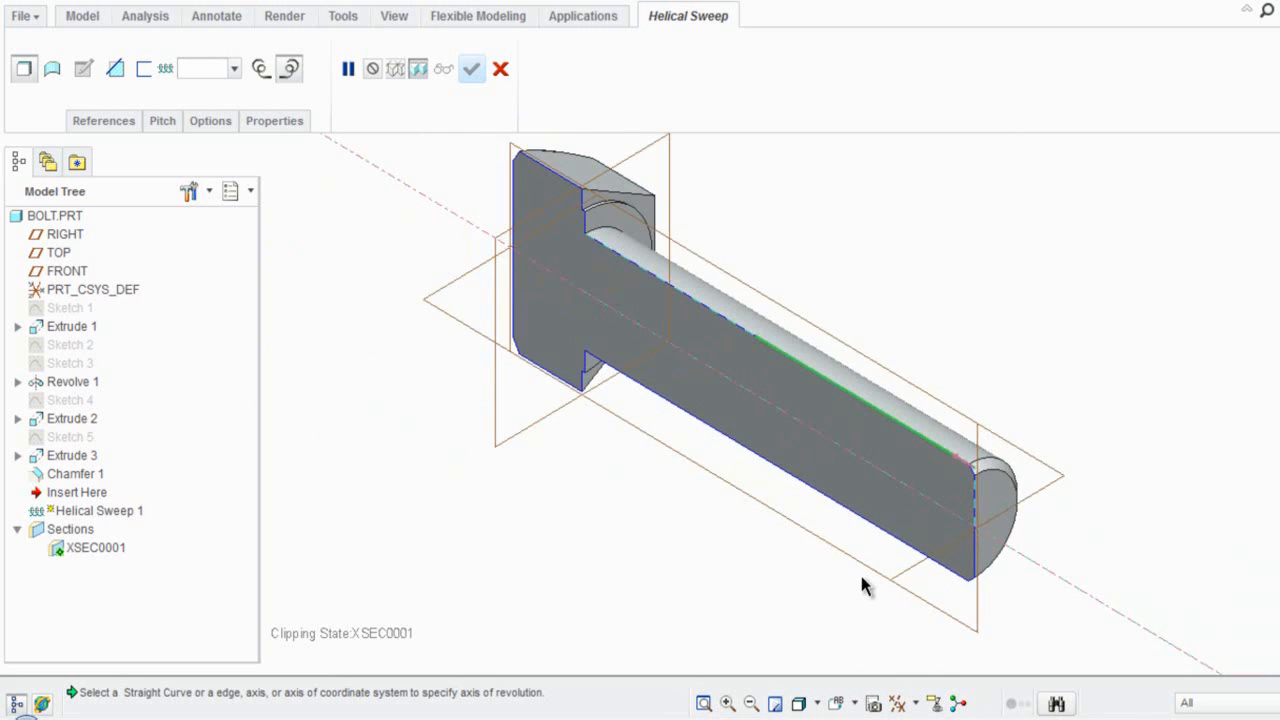
click(810, 589)
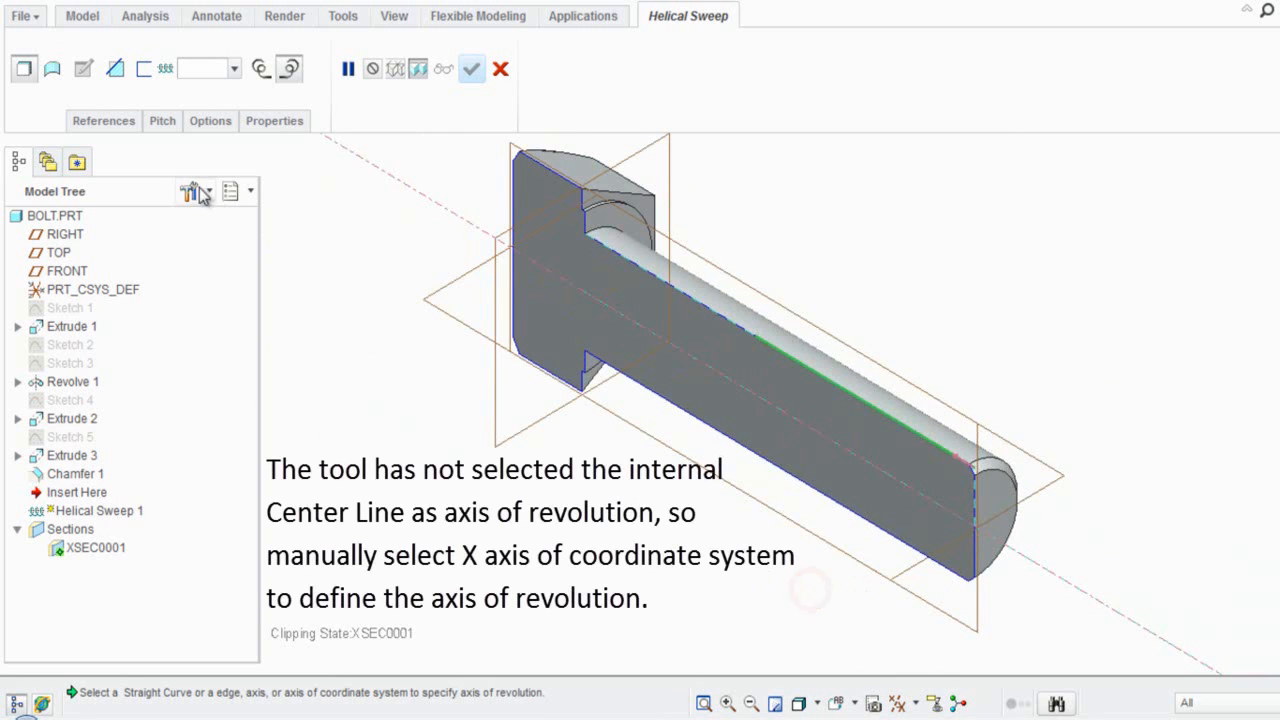
Turn on coordinate system display and choose the X axis of PRT_CSYS_DEF as the helical sweep's axis of revolution.
click(106, 121)
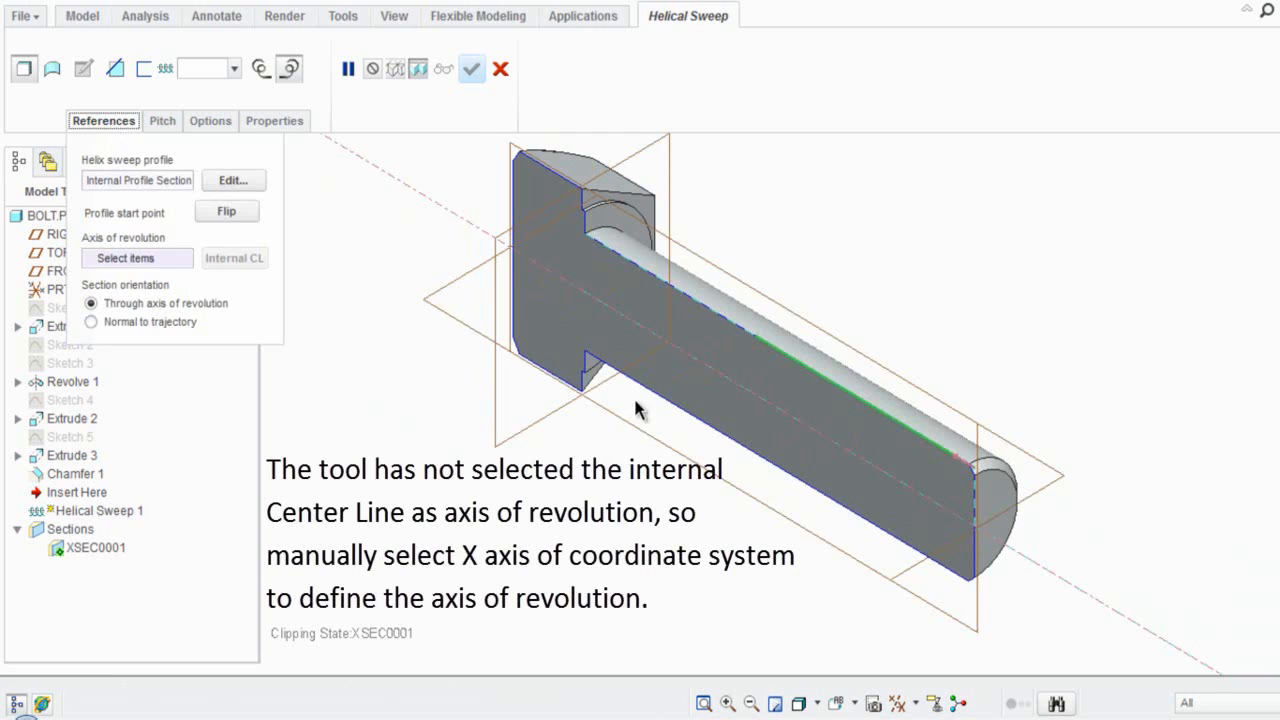
click(913, 708)
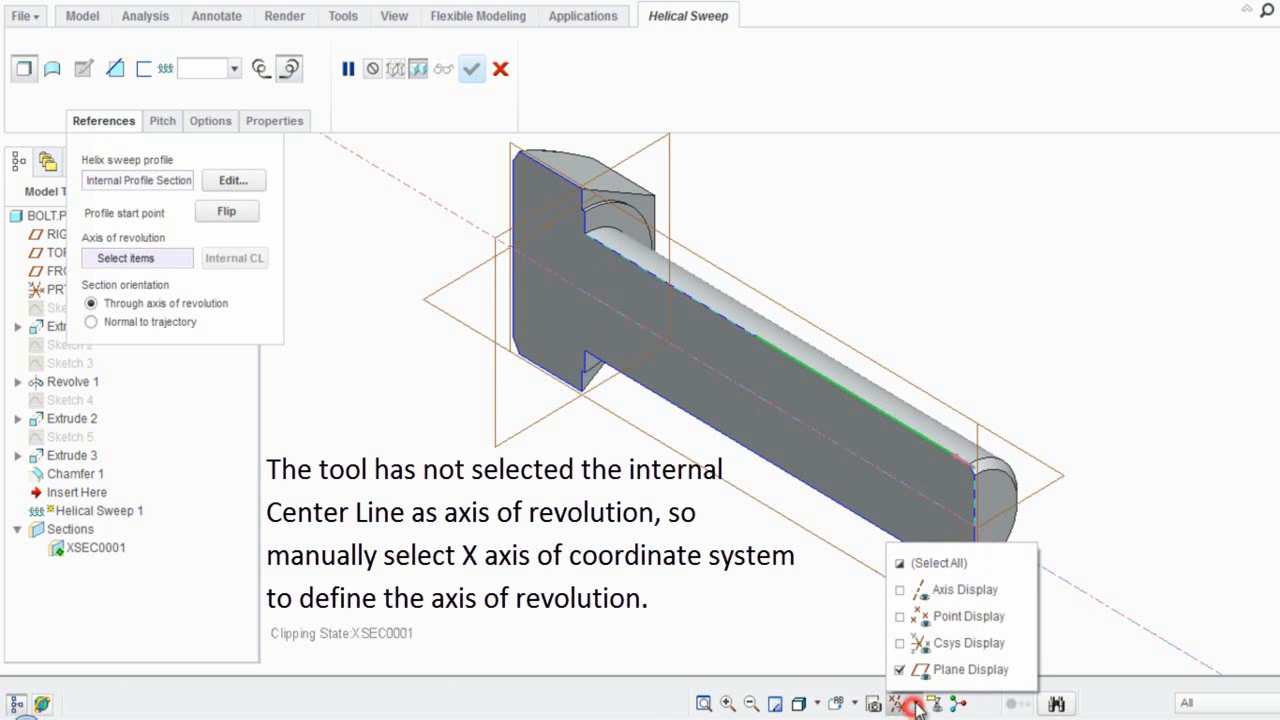
click(901, 645)
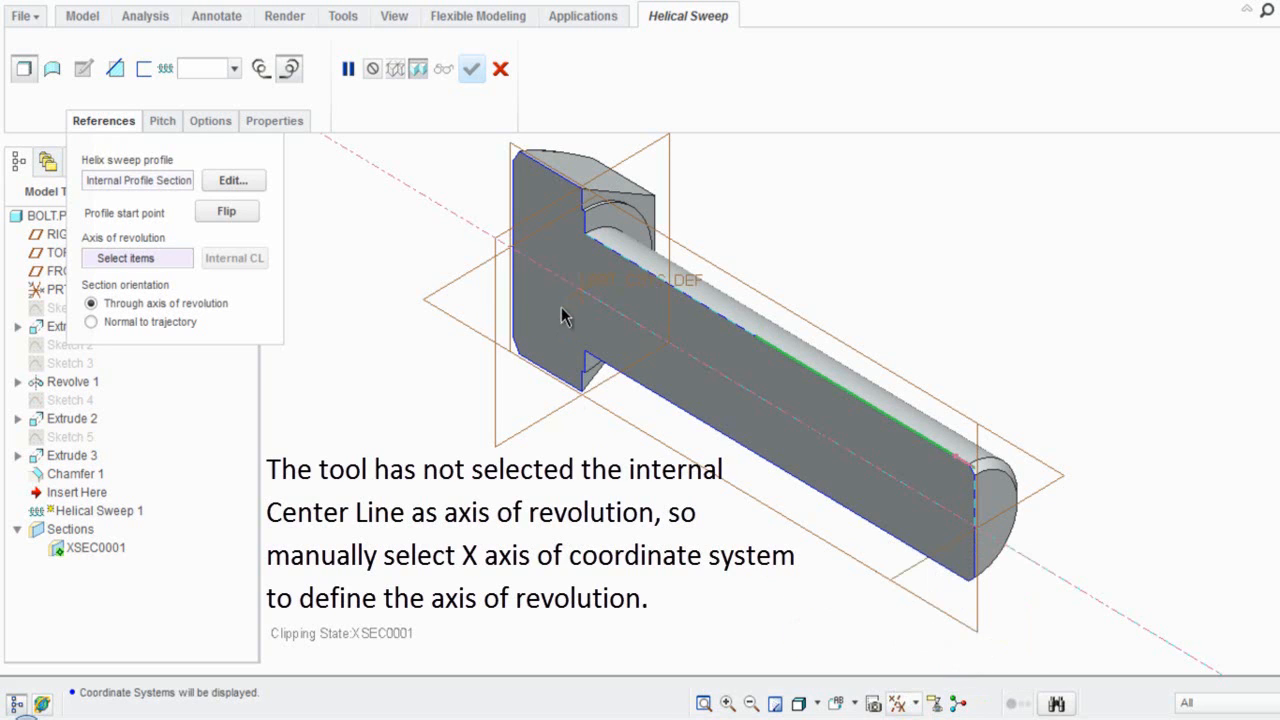
scroll(576, 302, up, 3)
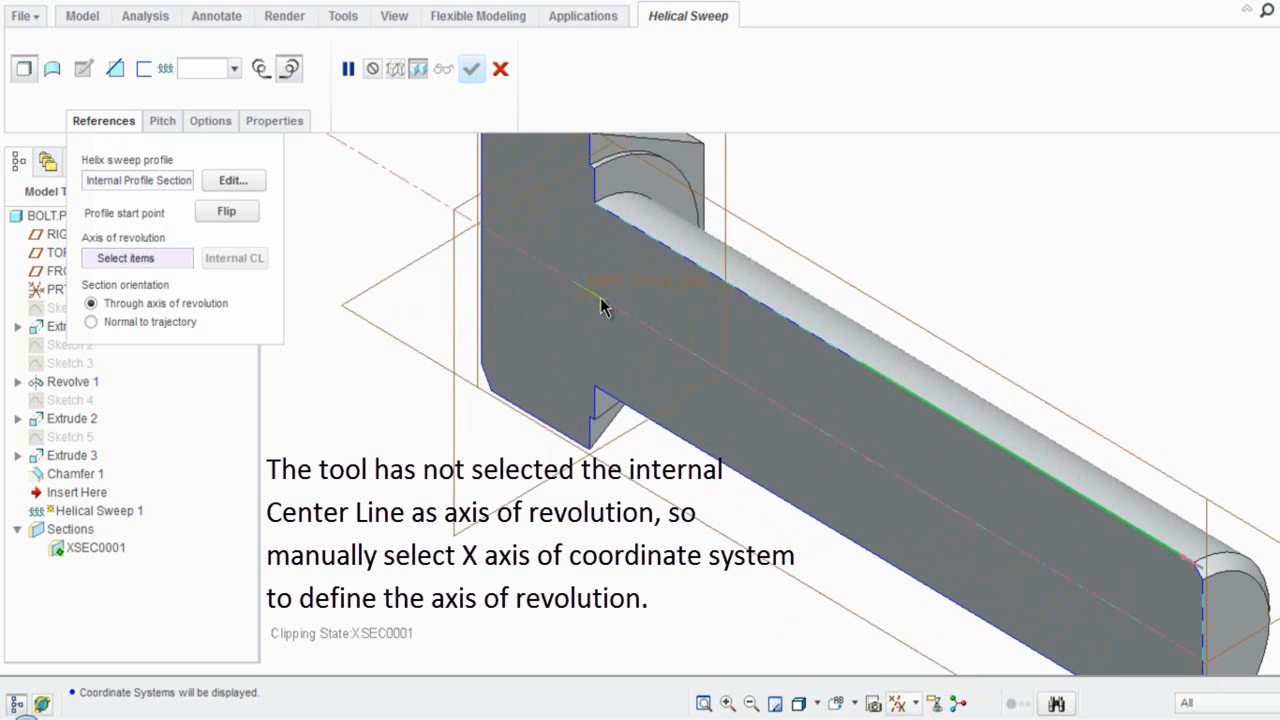
click(160, 257)
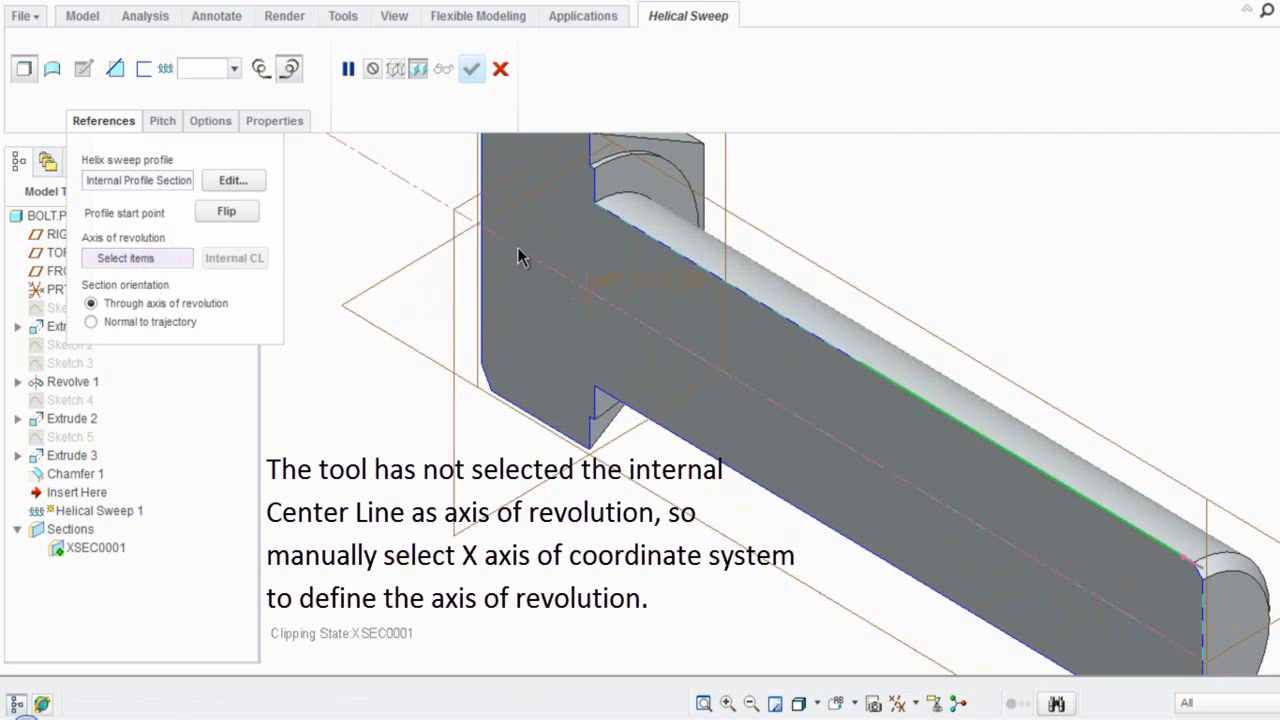
click(595, 298)
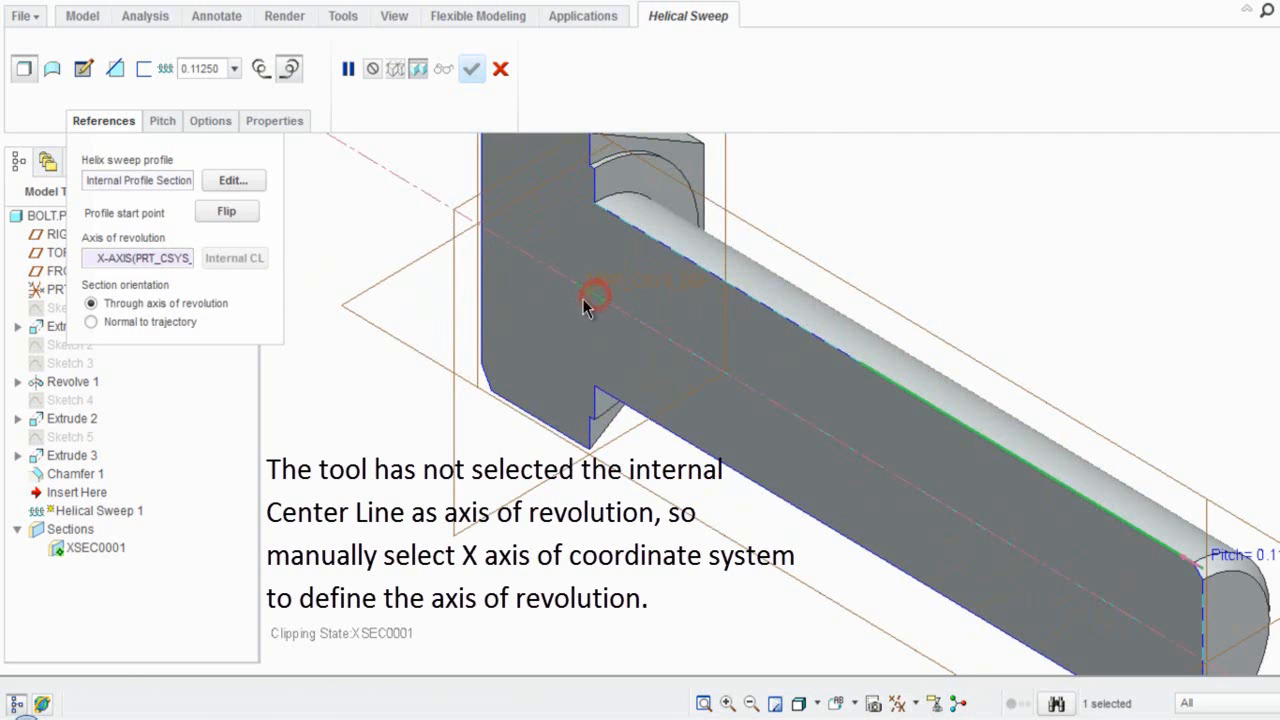
click(125, 124)
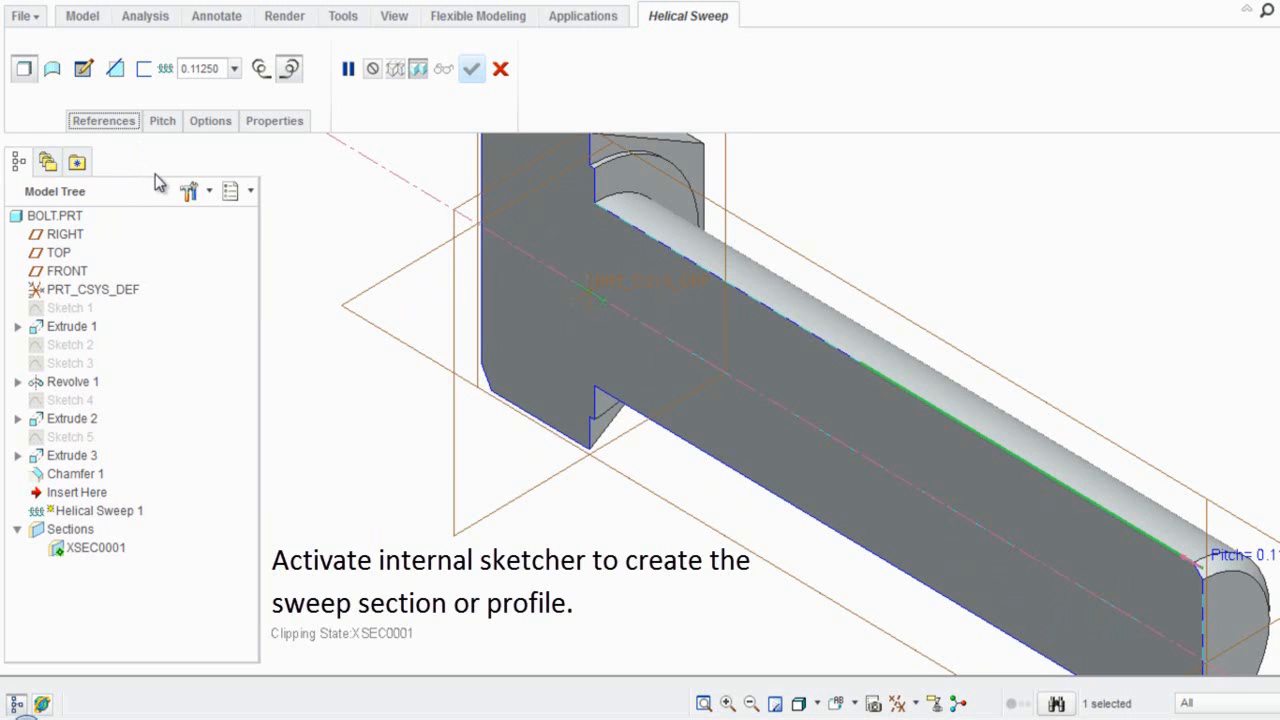
Start the internal sketch for the sweep section and orient the view to FRONT.
click(83, 76)
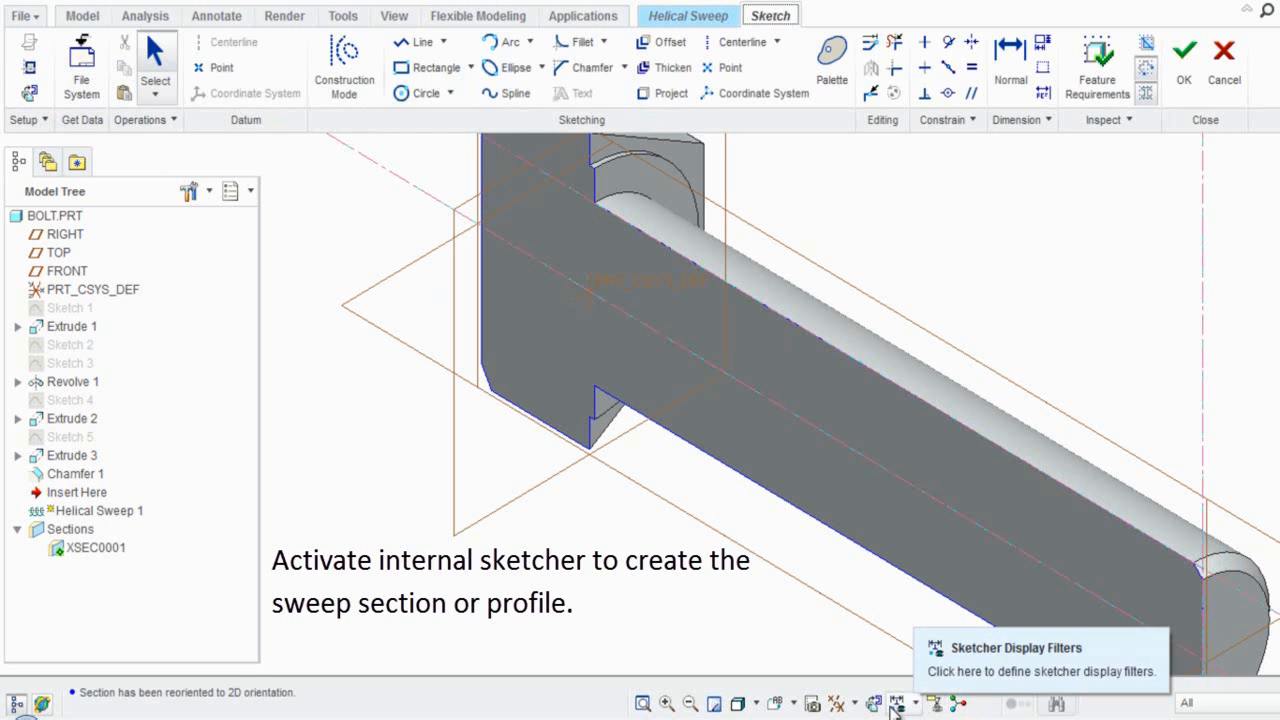
click(777, 704)
click(801, 582)
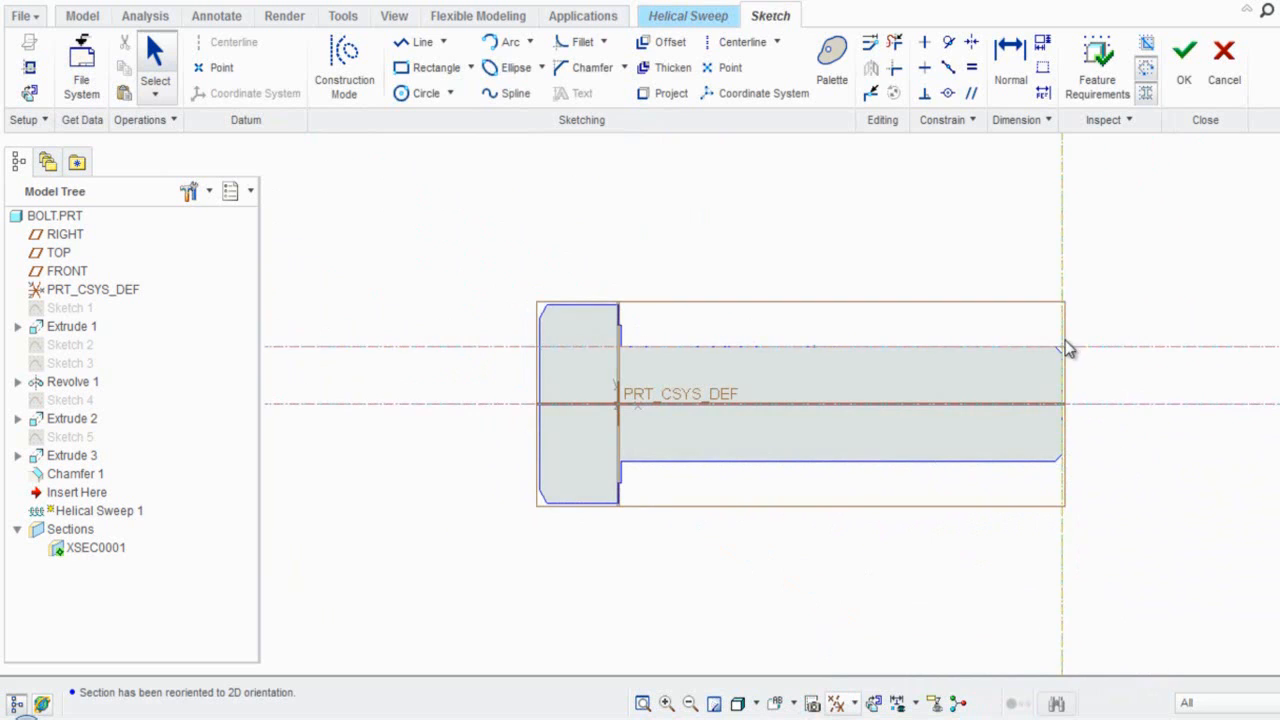
Turn off the display of datum planes and coordinate systems.
scroll(1066, 352, up, 5)
scroll(1066, 358, down, 1)
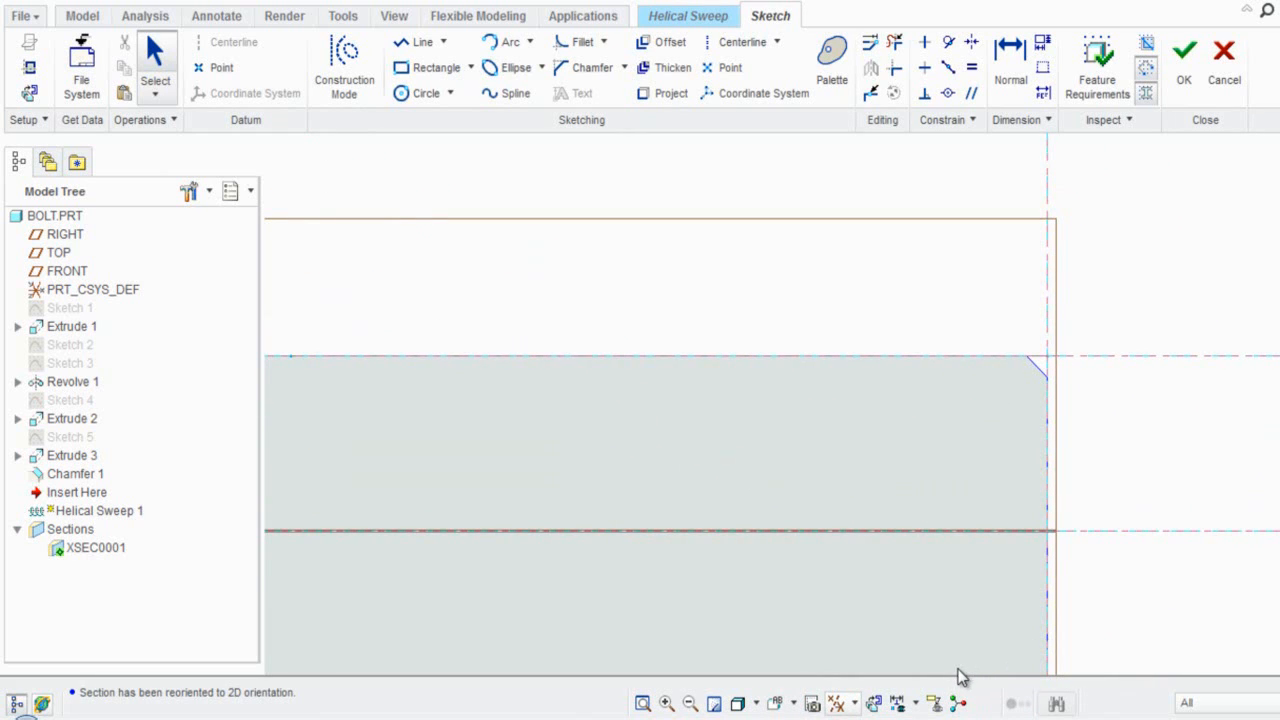
click(852, 704)
click(847, 674)
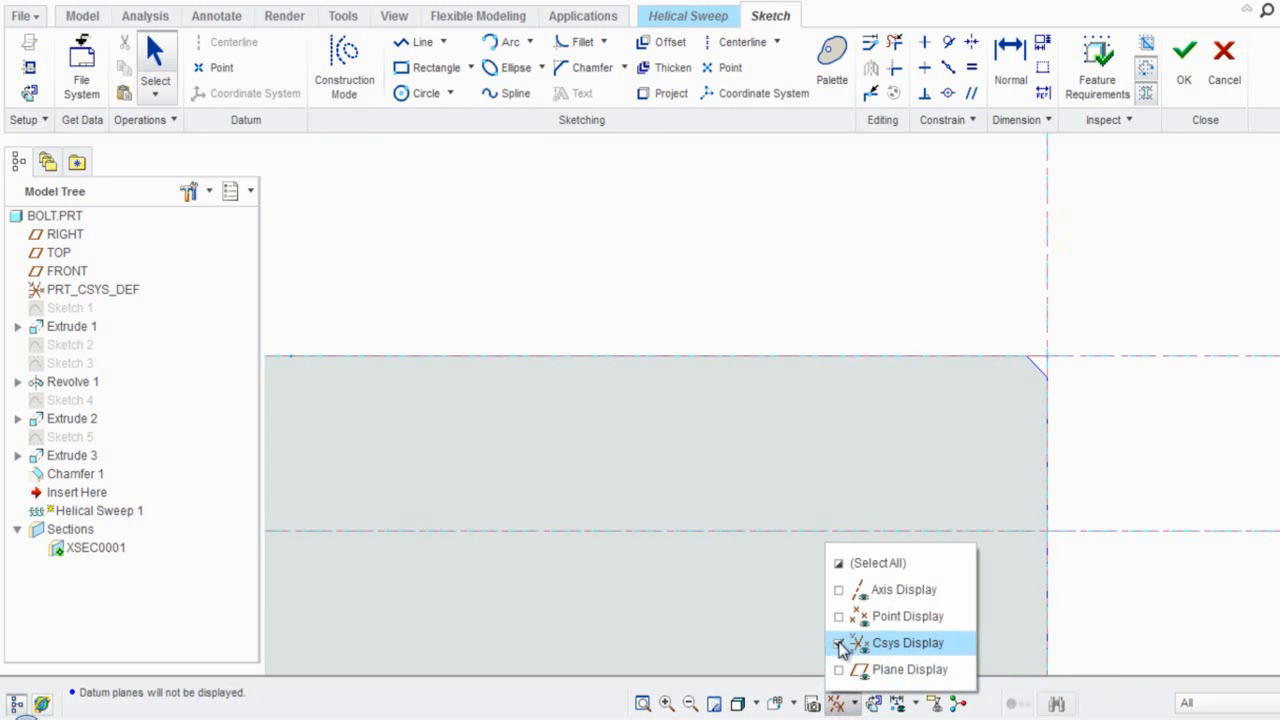
click(842, 645)
click(1123, 440)
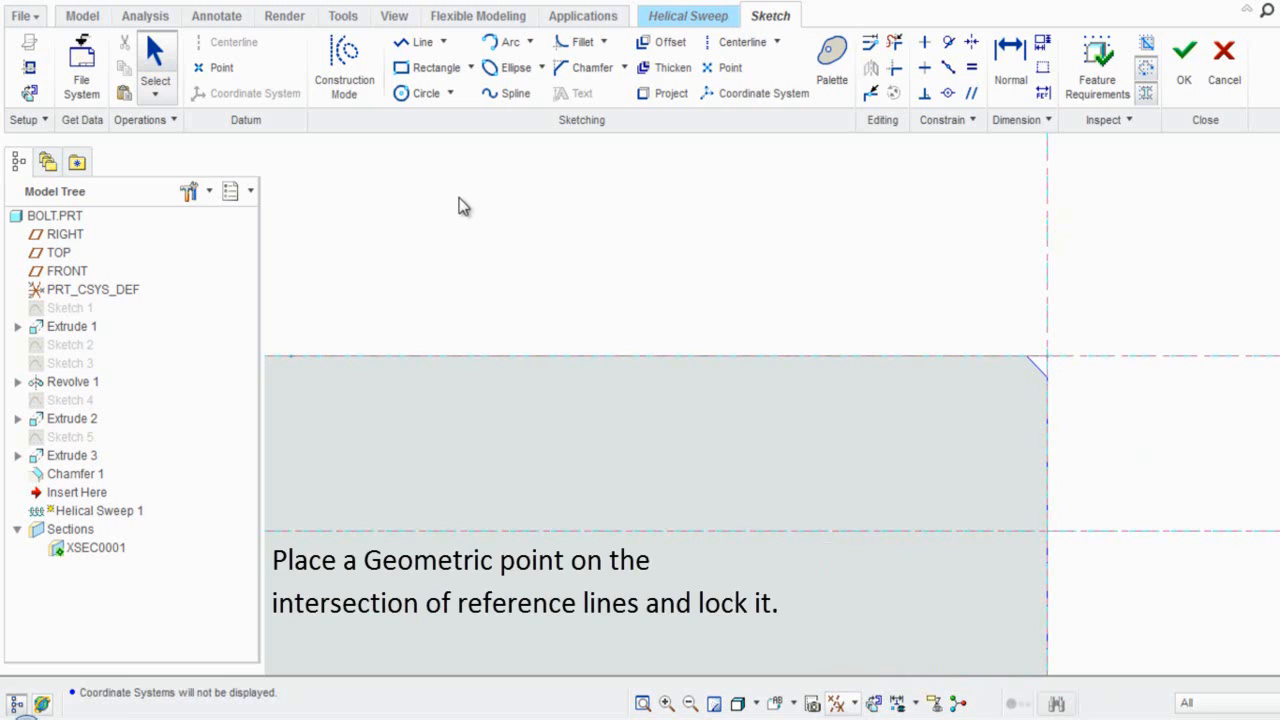
Place a datum point where the upper-edge and free-end reference lines intersect at the shank's chamfered corner.
click(222, 68)
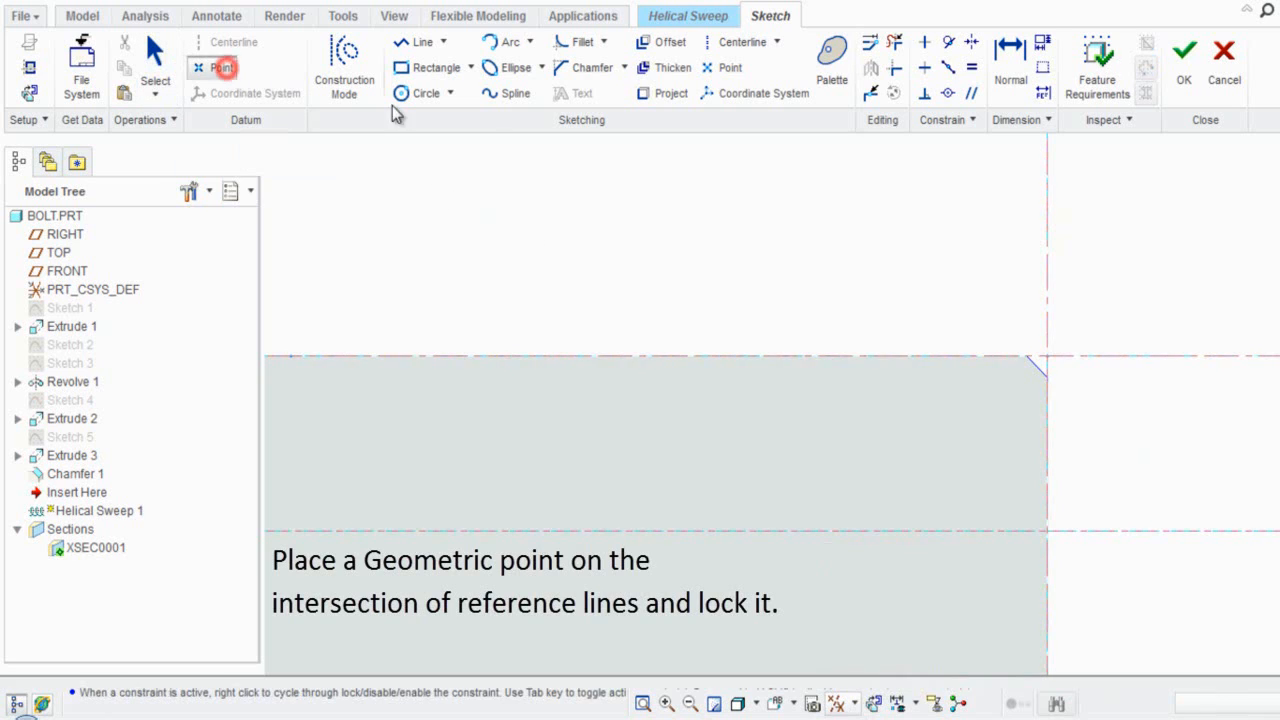
click(1048, 356)
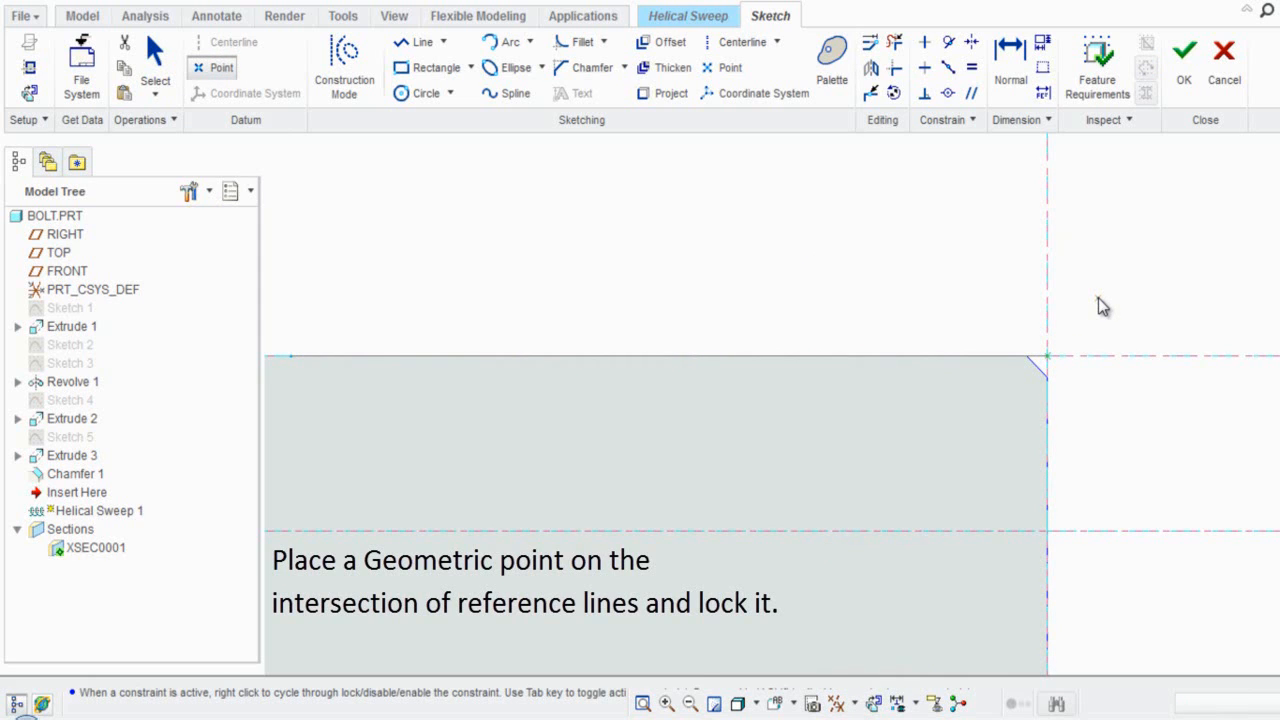
middle_click(1098, 300)
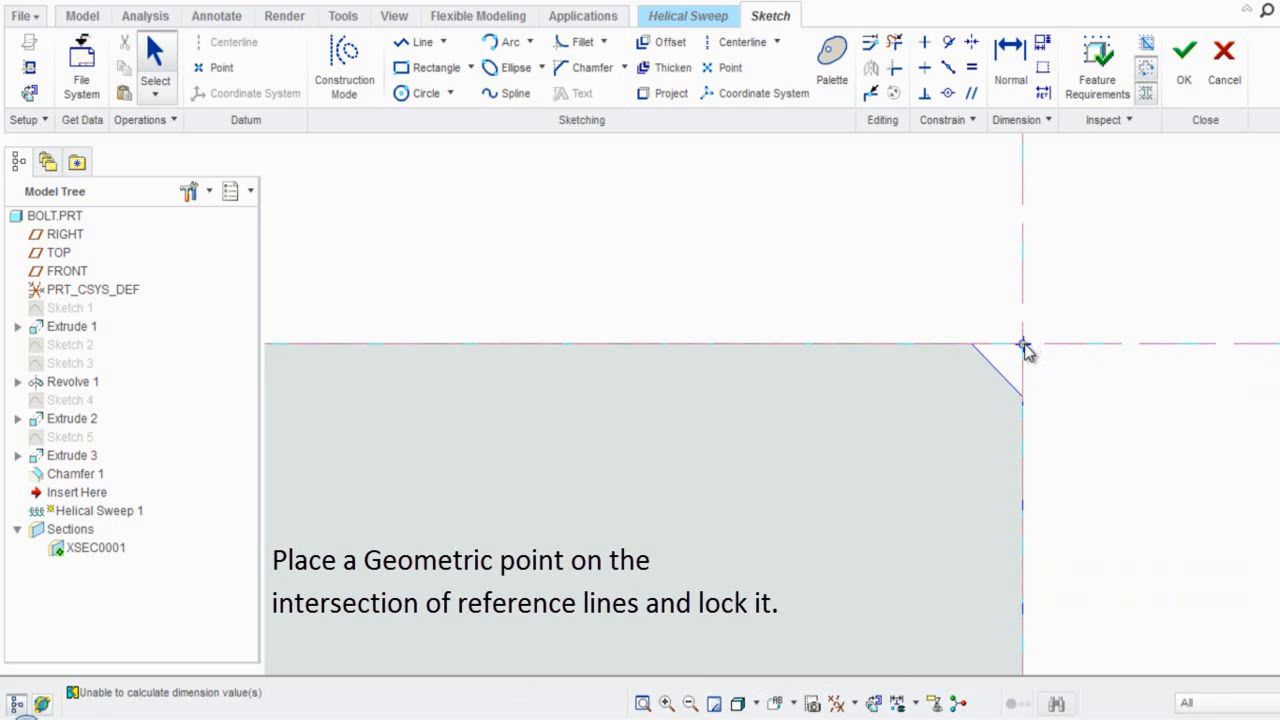
Lock the geometric point placed at the intersection of the reference lines by the shank's chamfered corner.
click(1023, 345)
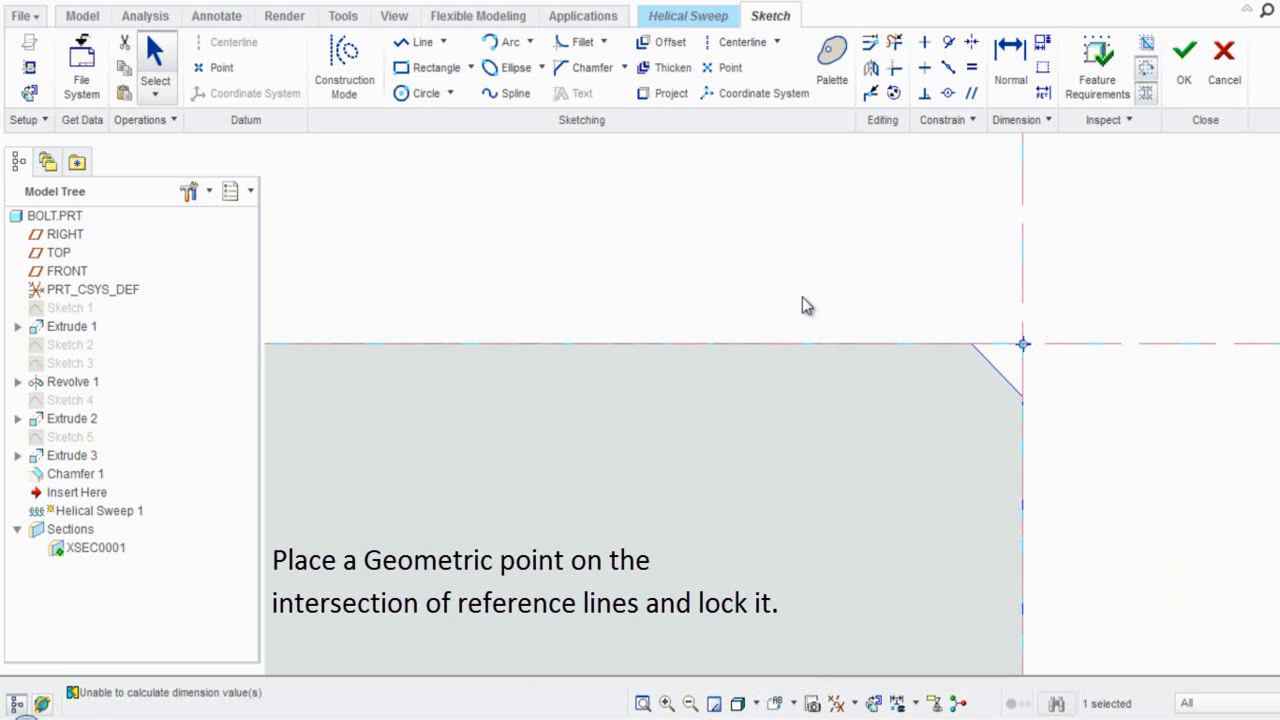
click(172, 120)
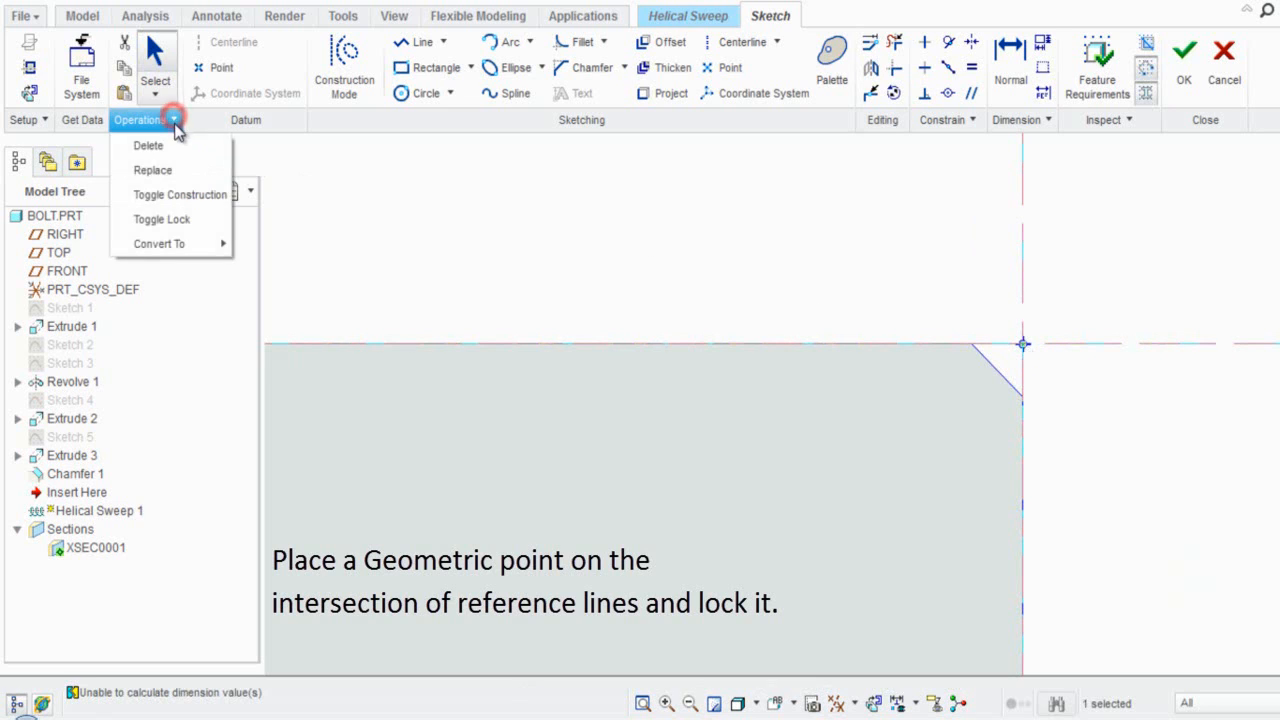
click(190, 224)
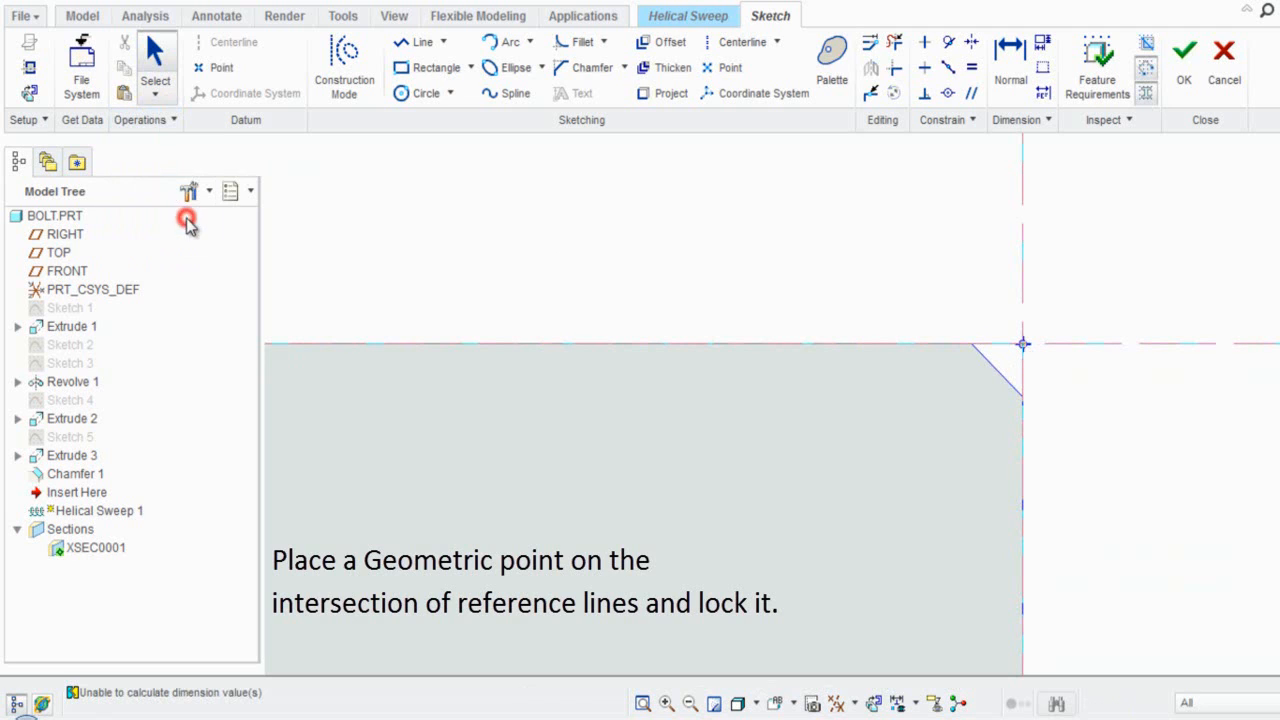
click(600, 270)
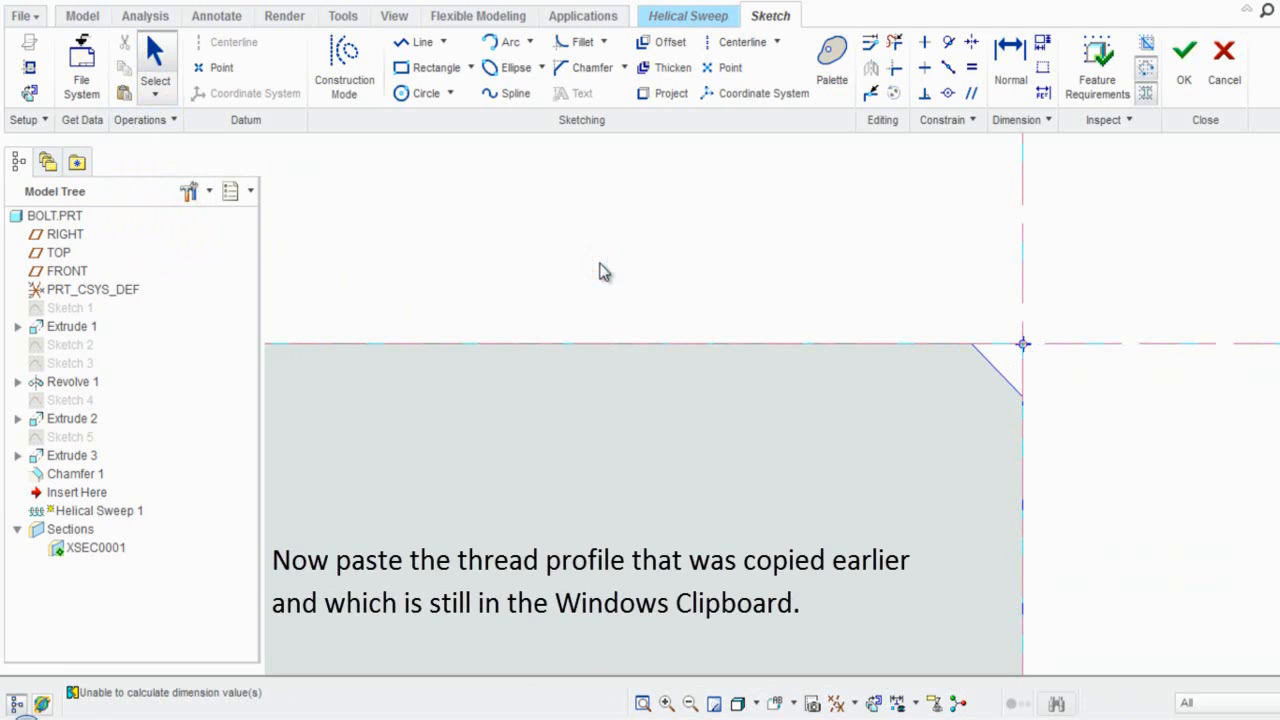
Paste the copied thread profile into the section sketch, in the free space beyond the shank's end.
scroll(462, 255, down, 1)
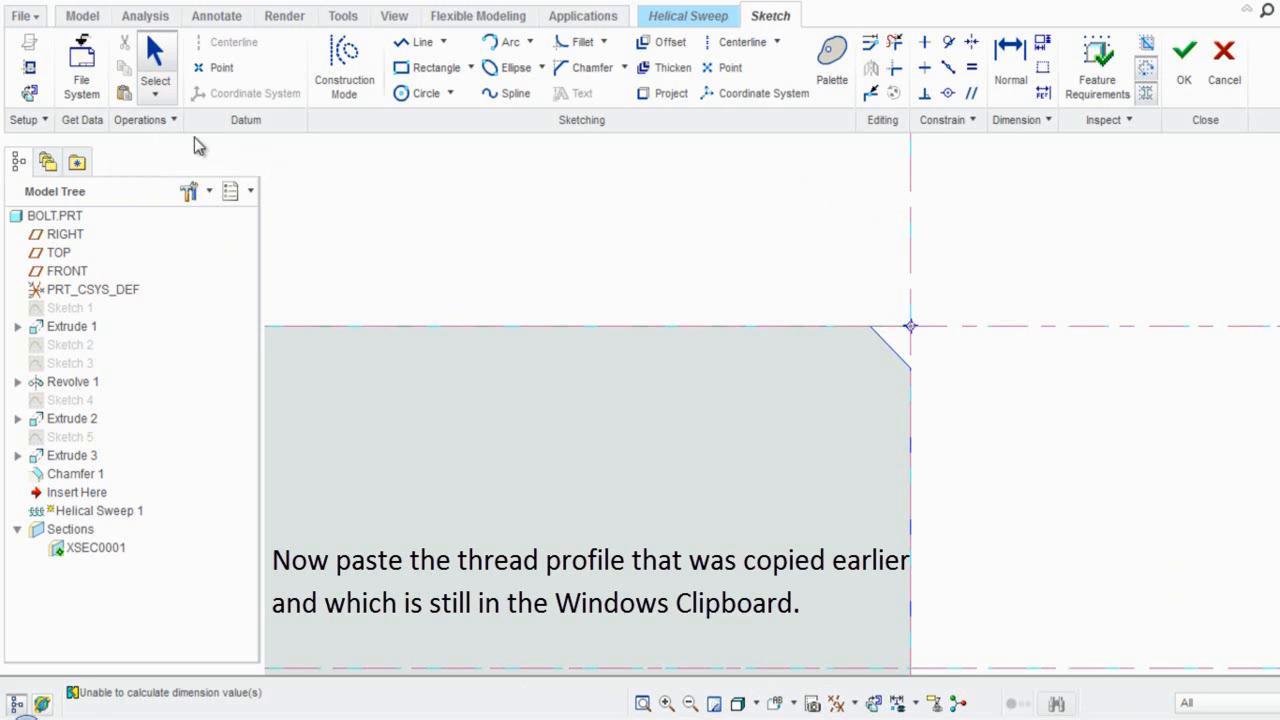
click(124, 95)
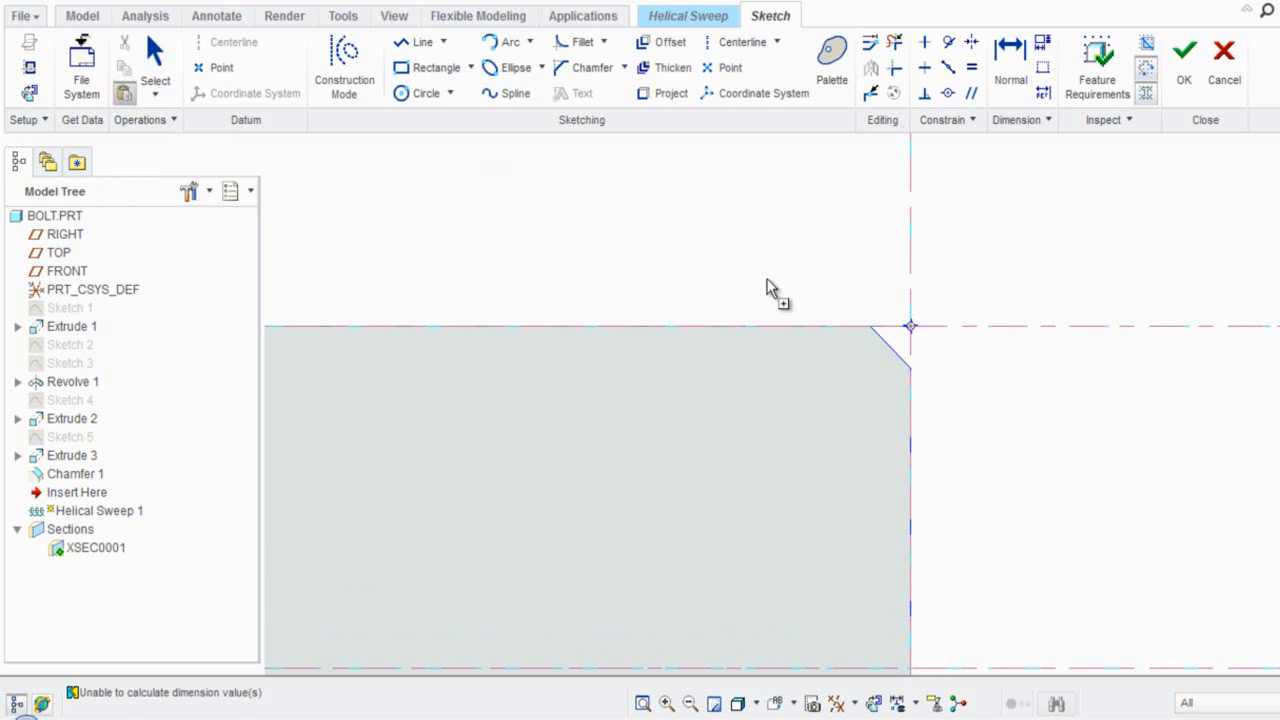
scroll(760, 285, down, 1)
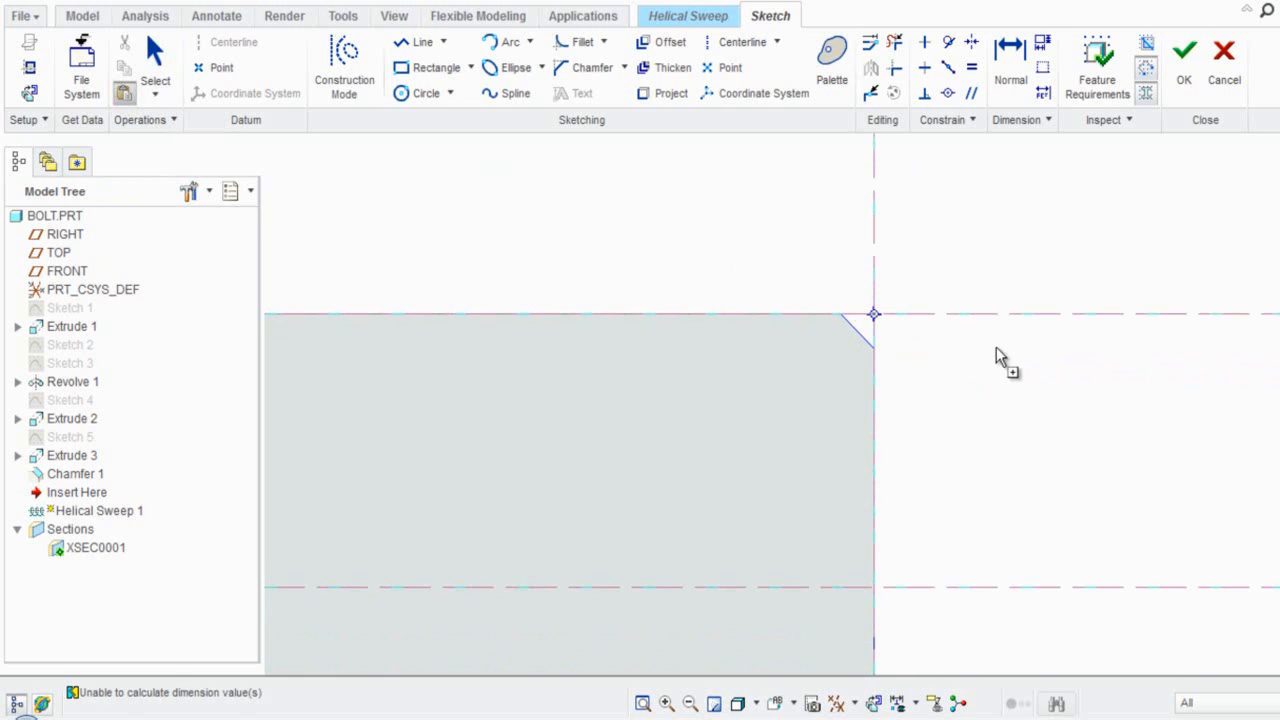
click(1025, 272)
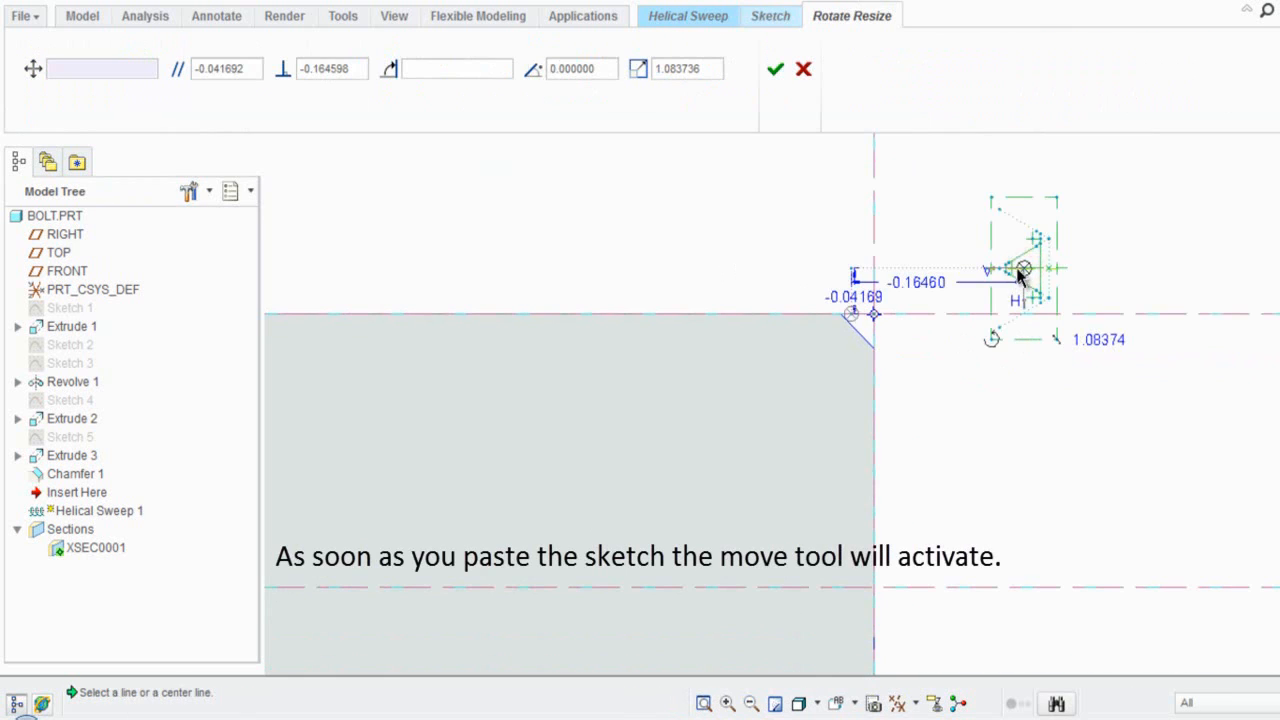
scroll(1030, 262, up, 3)
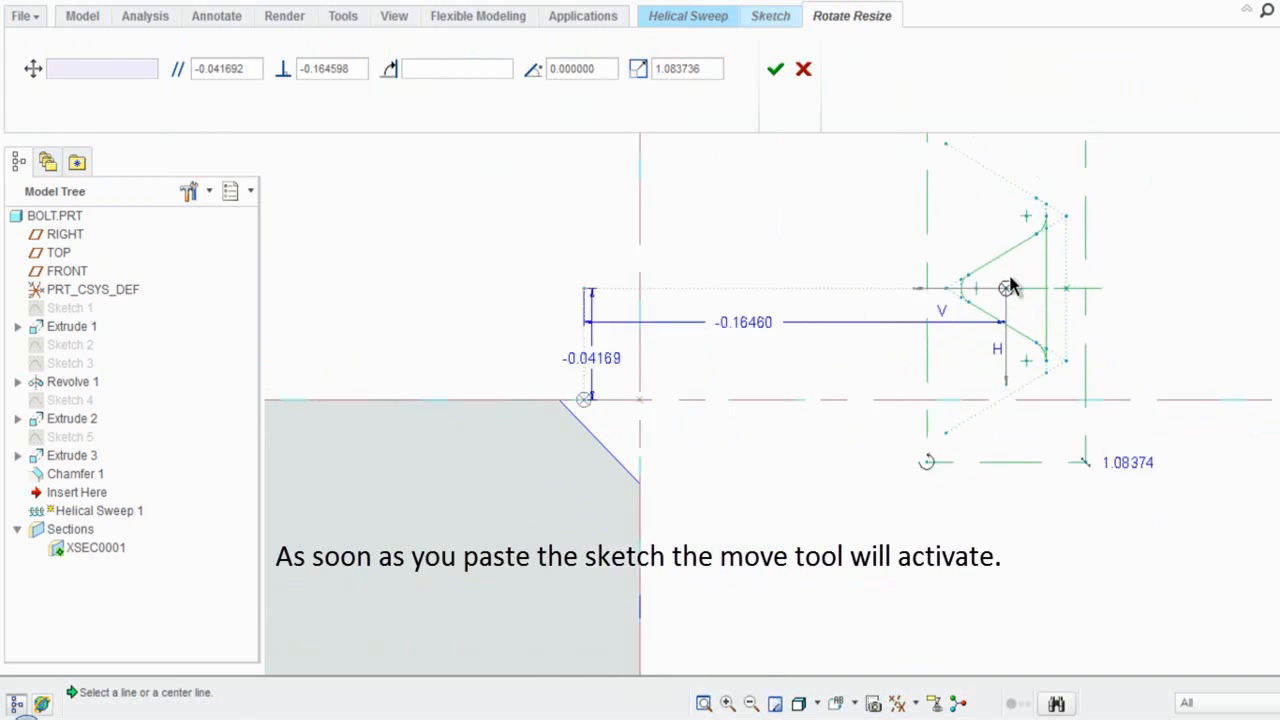
scroll(1008, 285, down, 2)
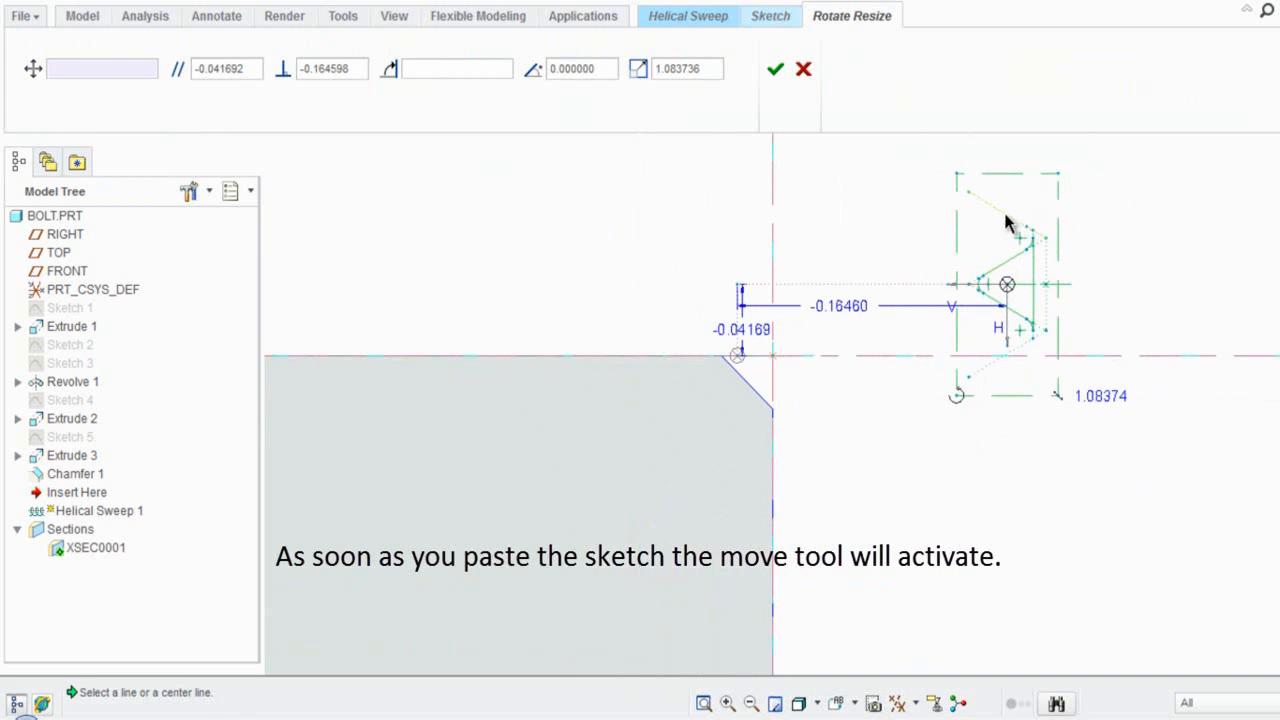
Set the pasted profile's scale to 1 and rotate it by -90°.
double_click(680, 72)
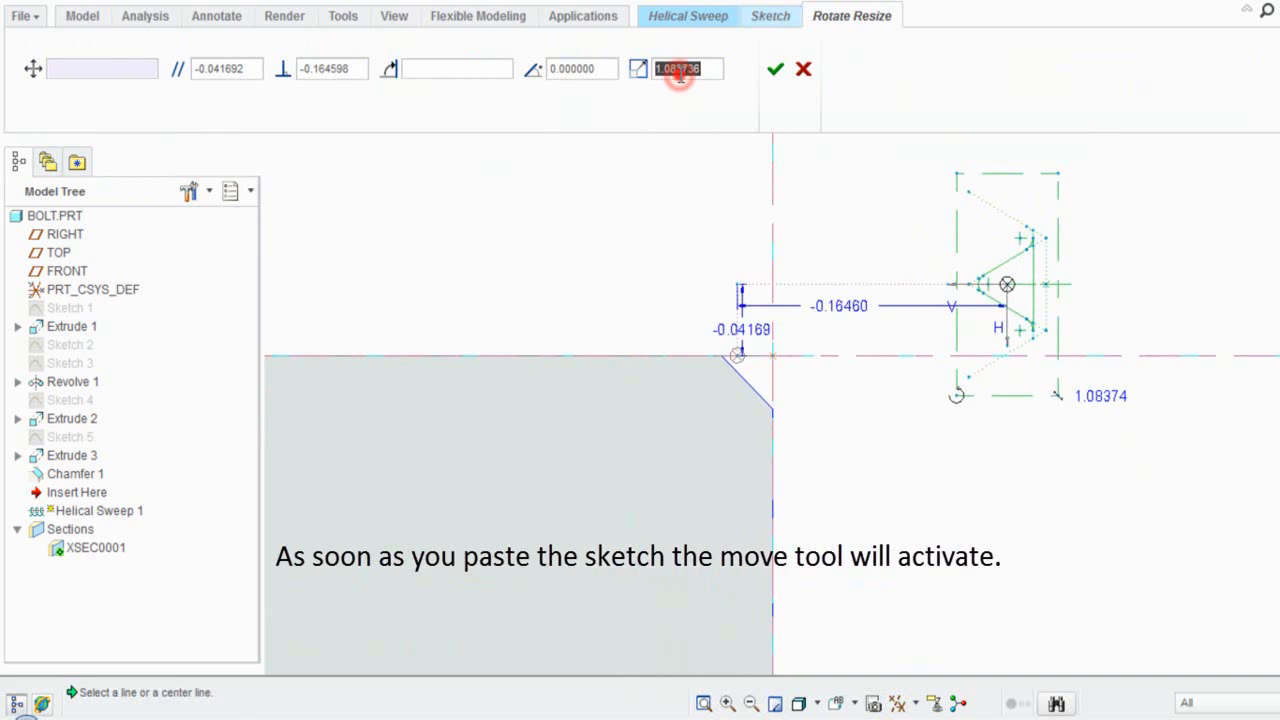
text(1)
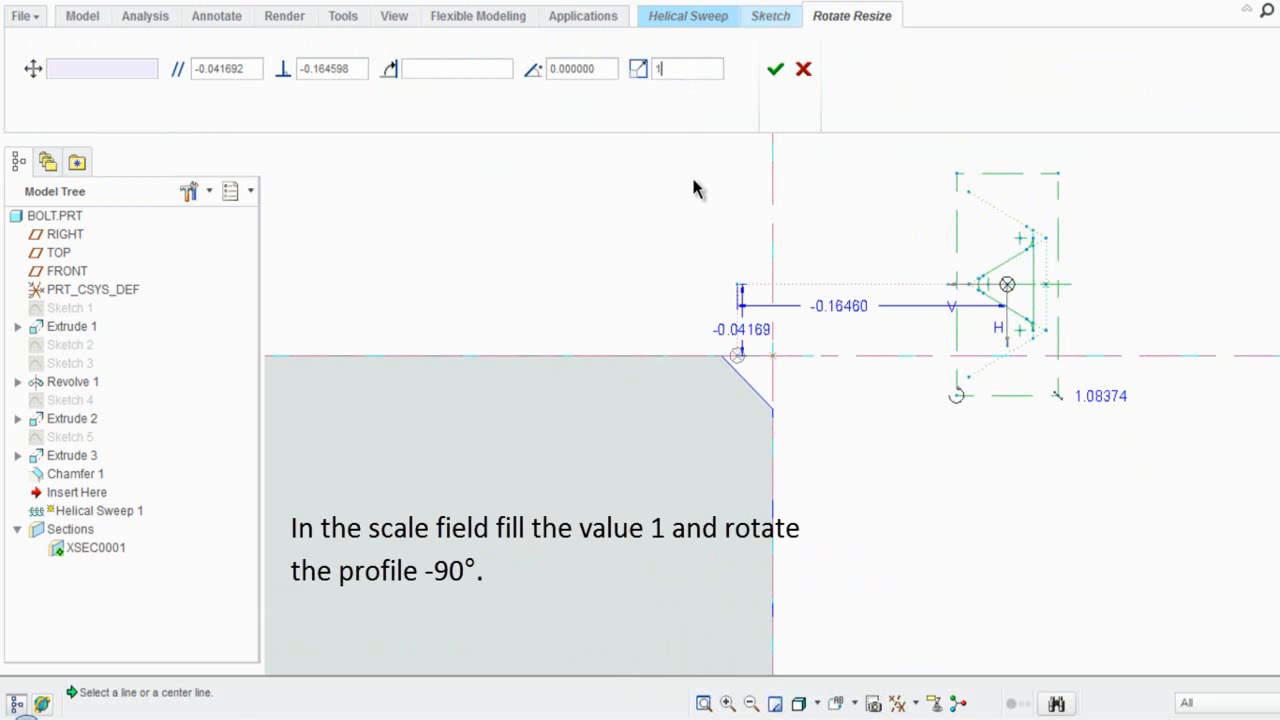
key(Return)
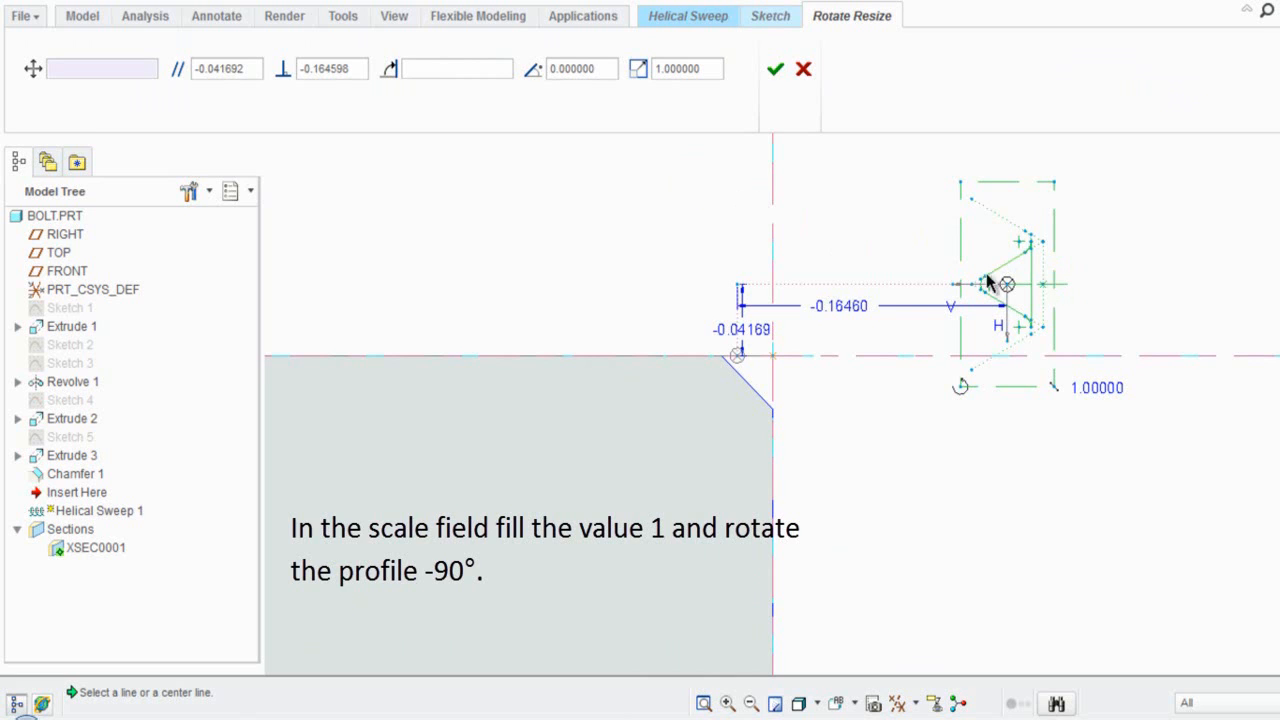
scroll(988, 208, up, 2)
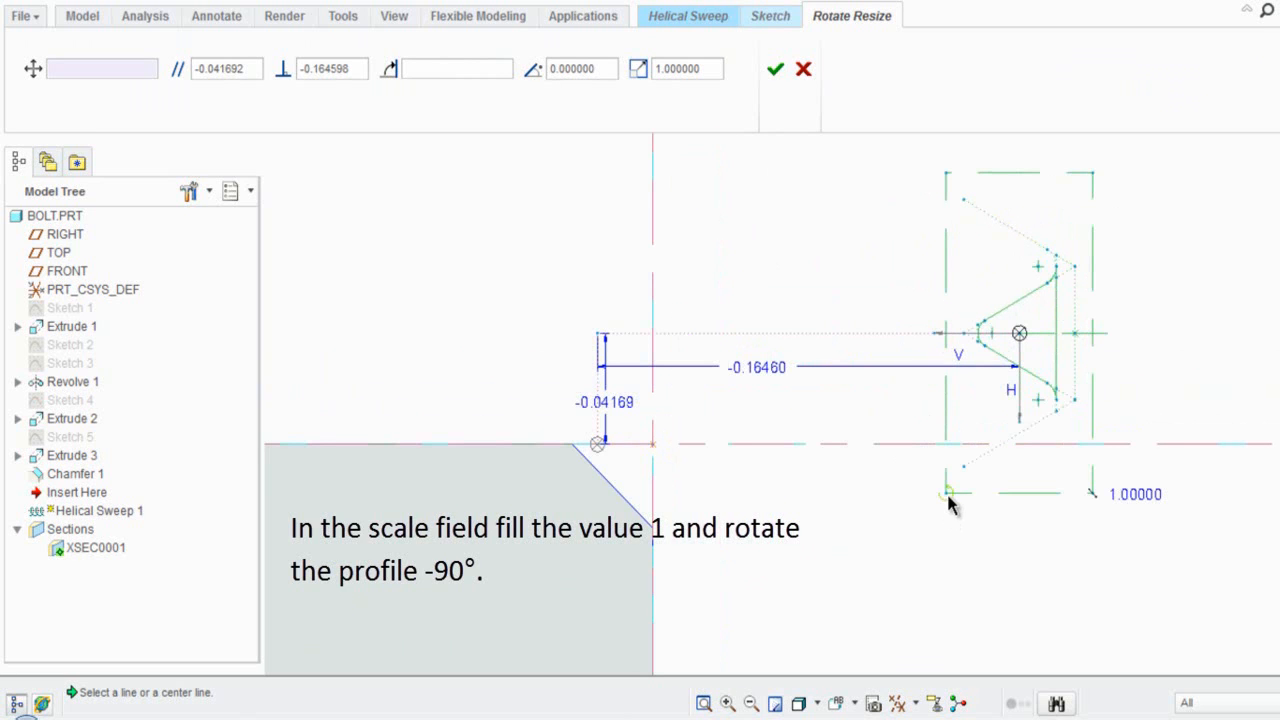
drag(948, 494, 1122, 390)
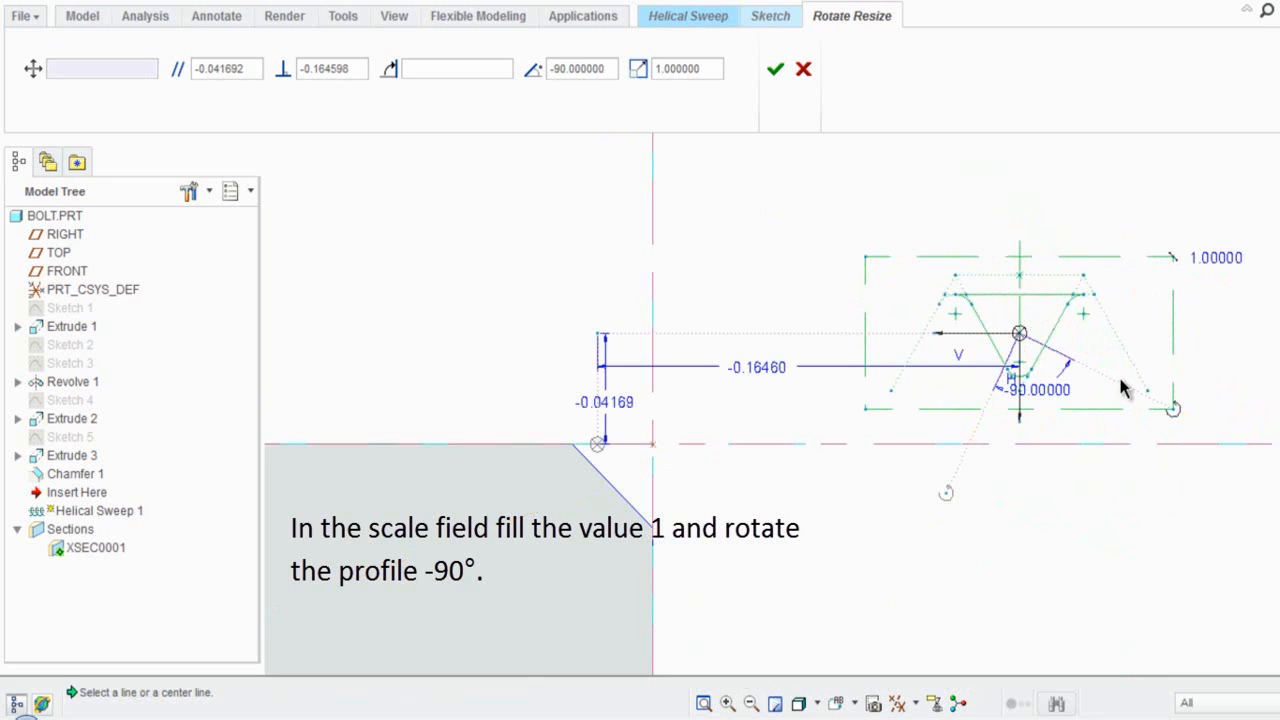
Move the profile closer to the locked point, about 0.075 from the free-end reference line, and accept the placement.
scroll(1014, 337, up, 3)
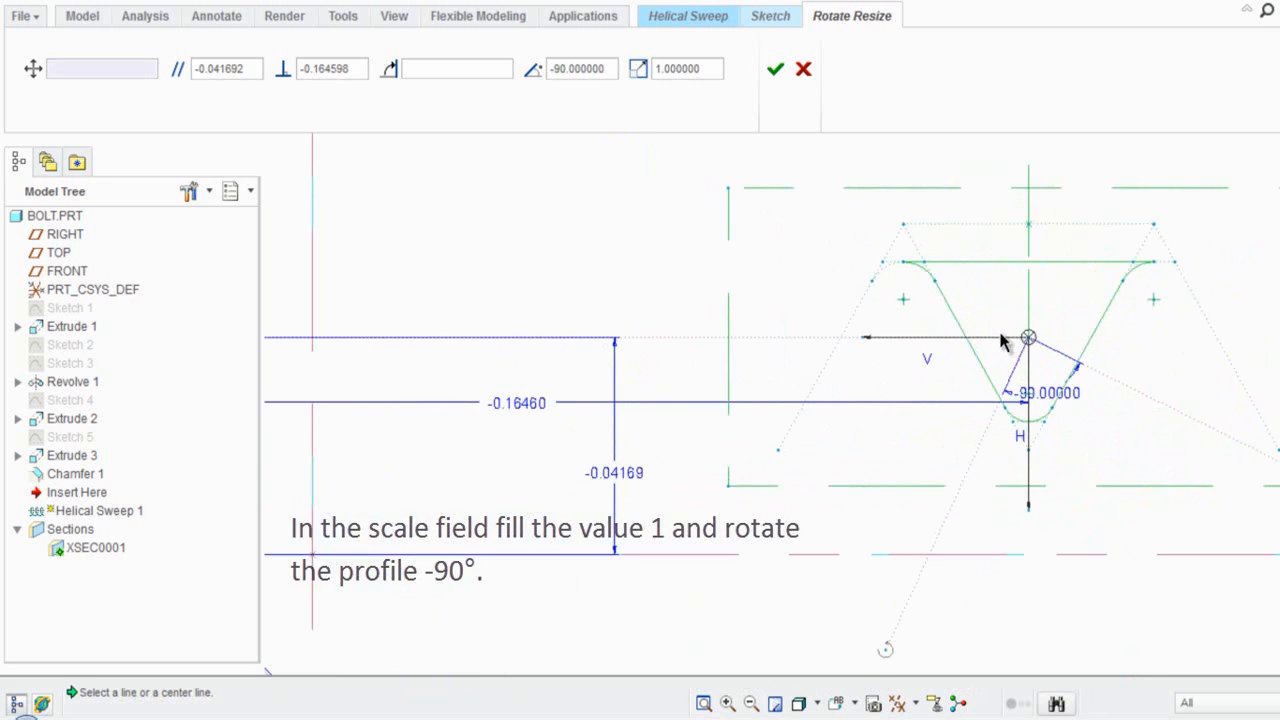
scroll(988, 346, down, 2)
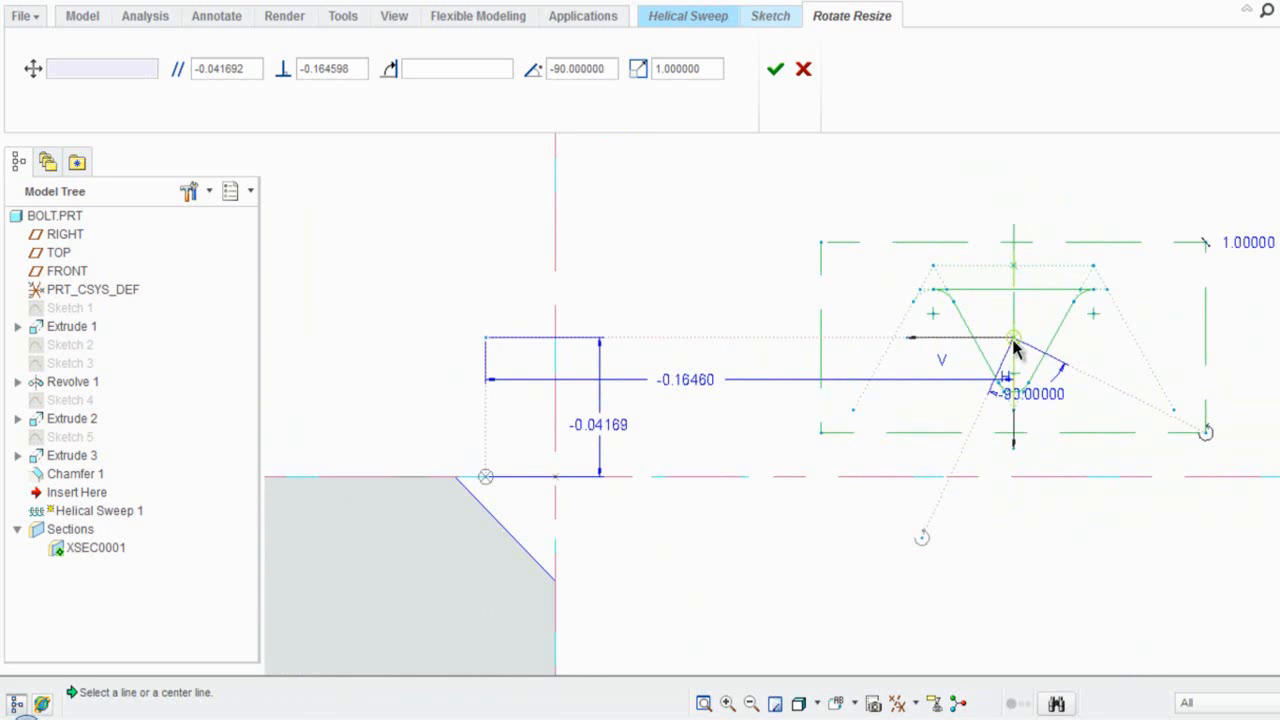
mouse_move(1014, 349)
mouse_down()
mouse_move(917, 351)
mouse_move(886, 380)
mouse_move(876, 429)
mouse_up()
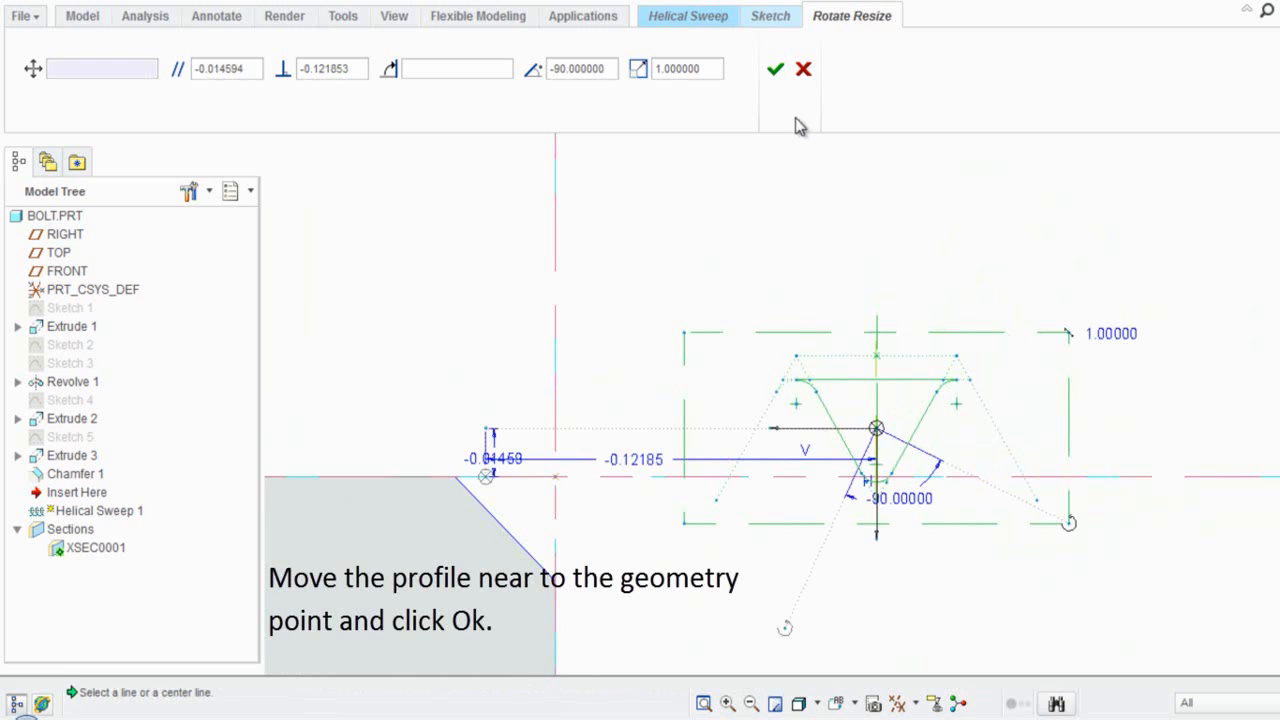
click(776, 72)
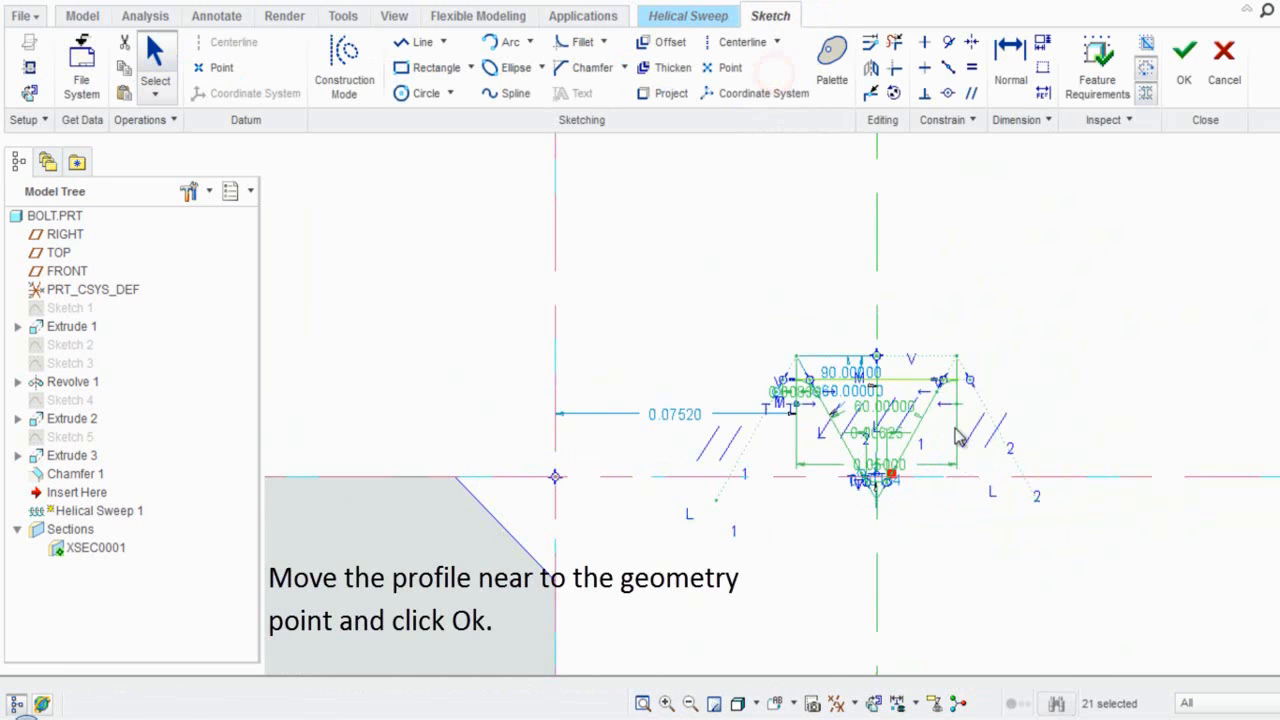
scroll(930, 455, up, 4)
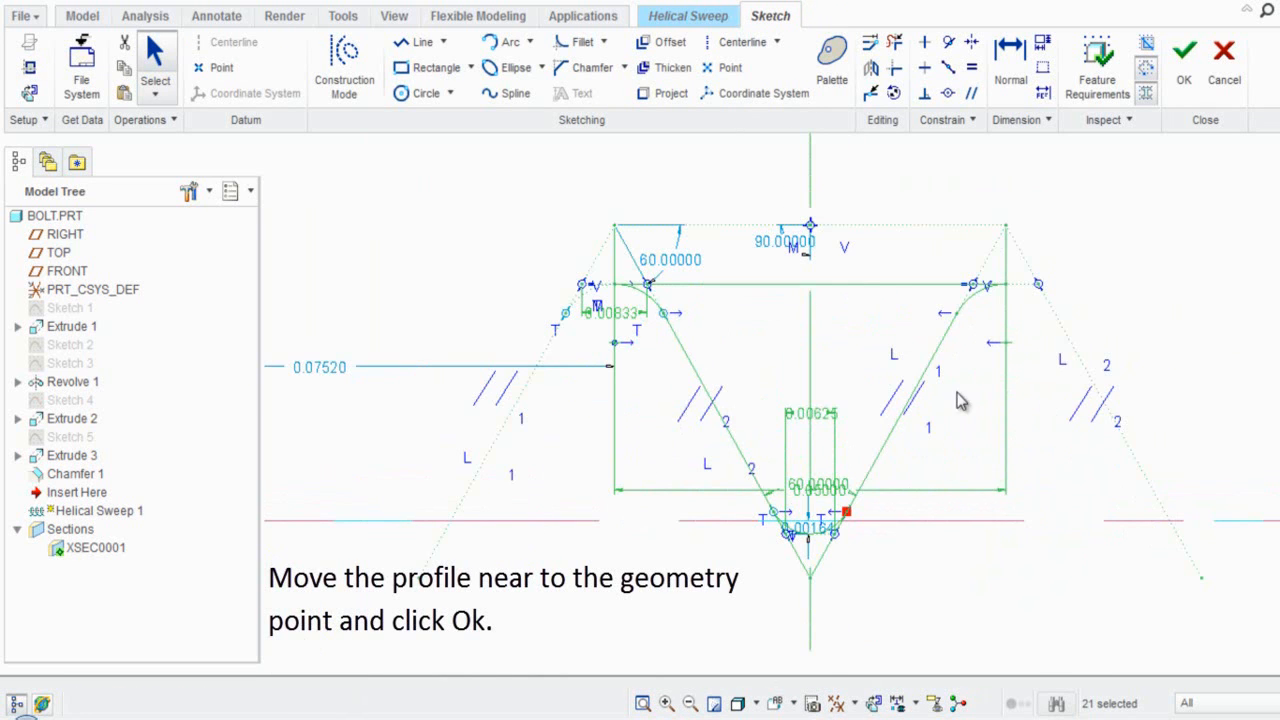
click(1129, 331)
Replace the thread profile's right flank with a new line joining the end of the crest arc to the end of the root arc.
scroll(943, 357, up, 1)
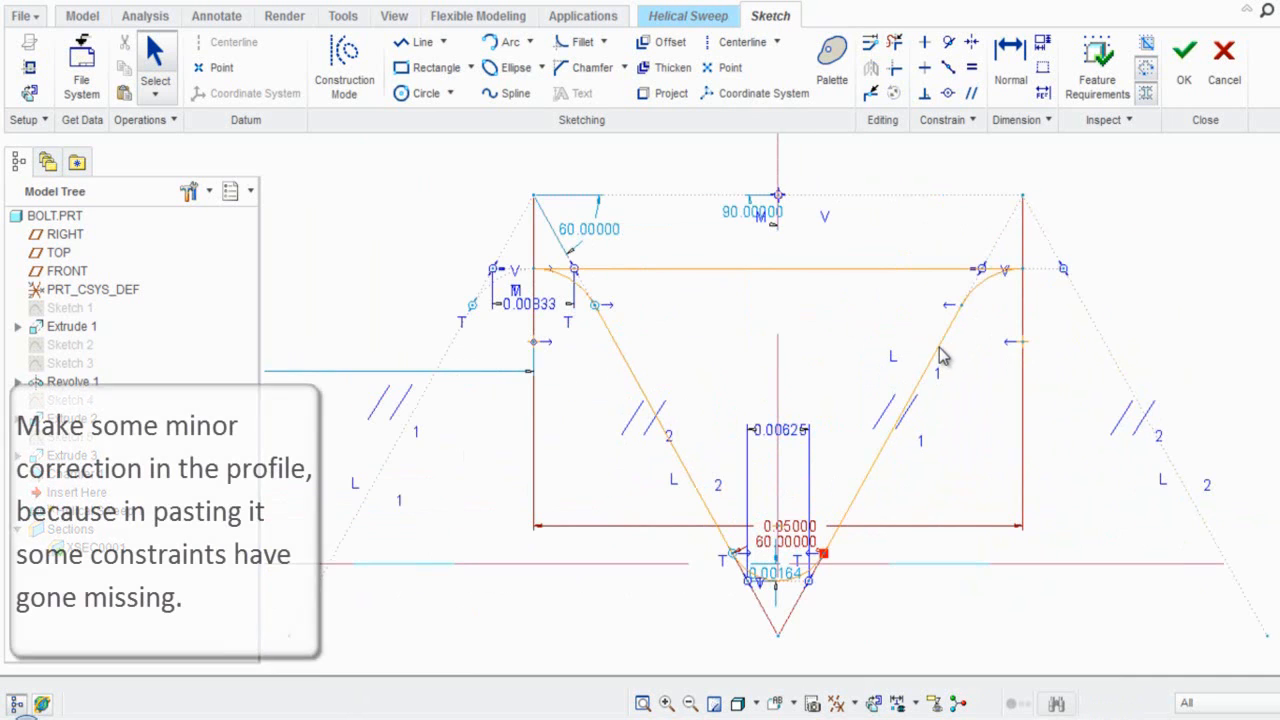
click(941, 349)
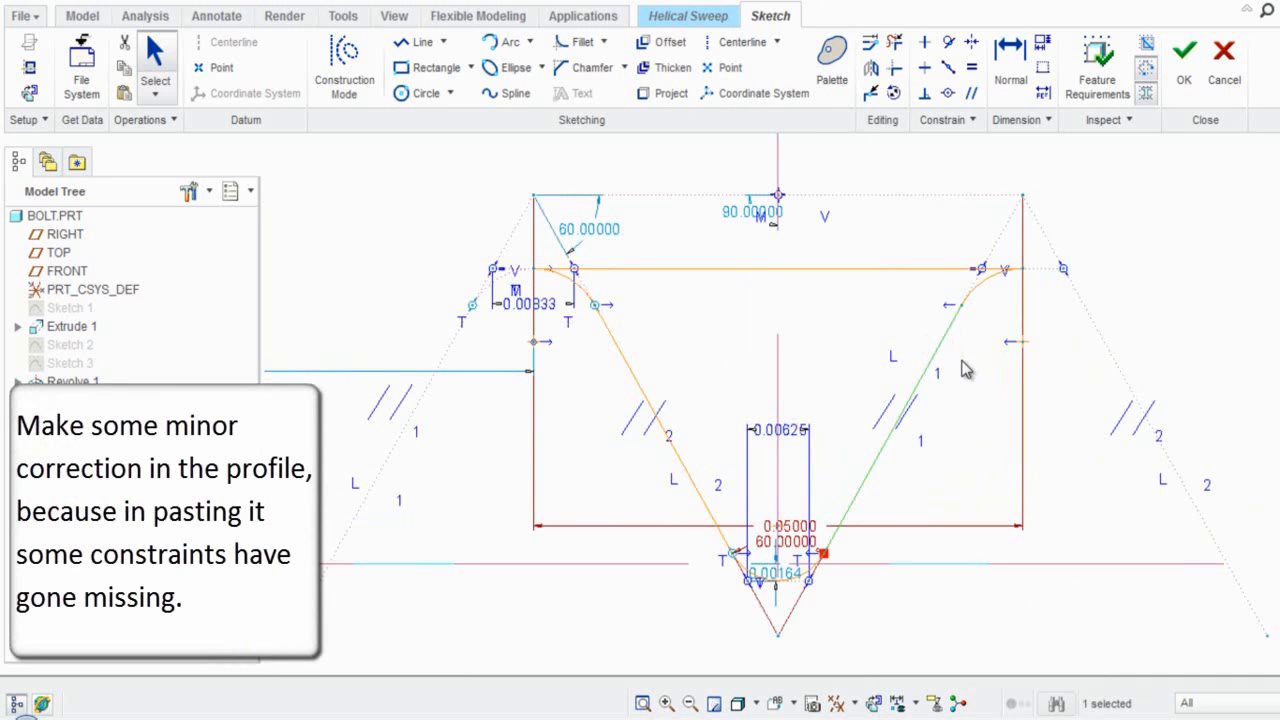
key(Delete)
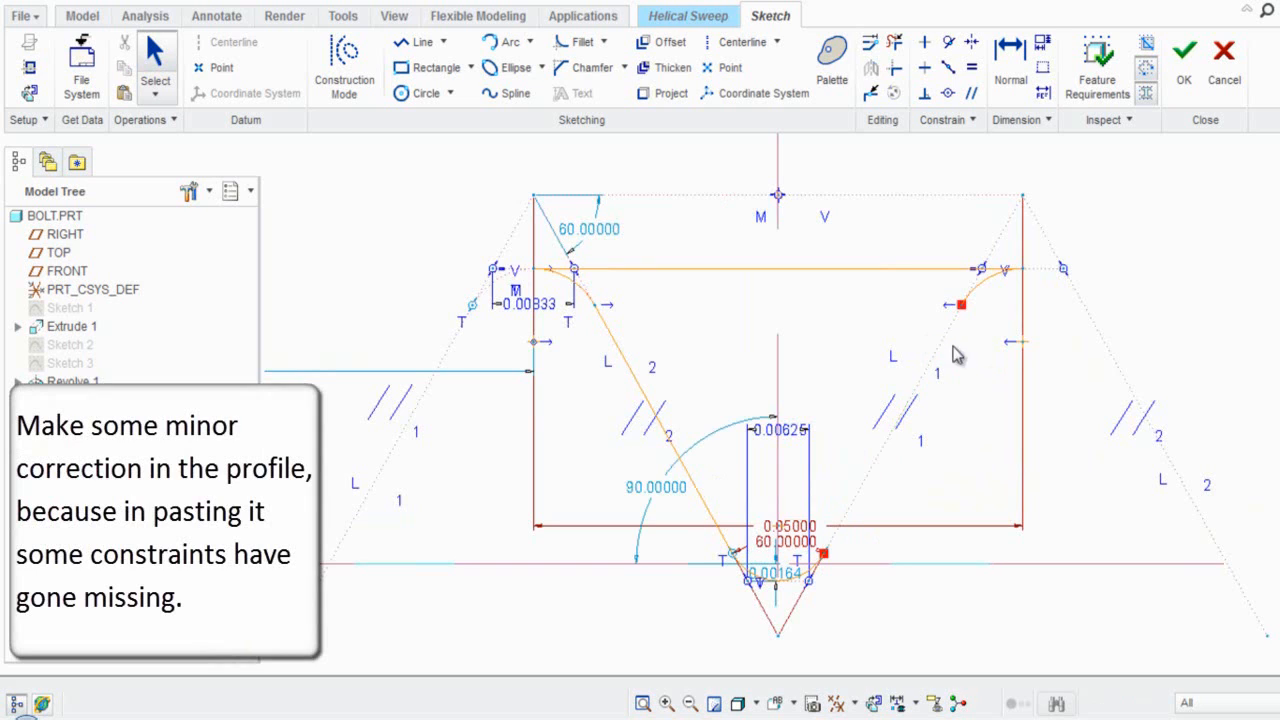
click(408, 47)
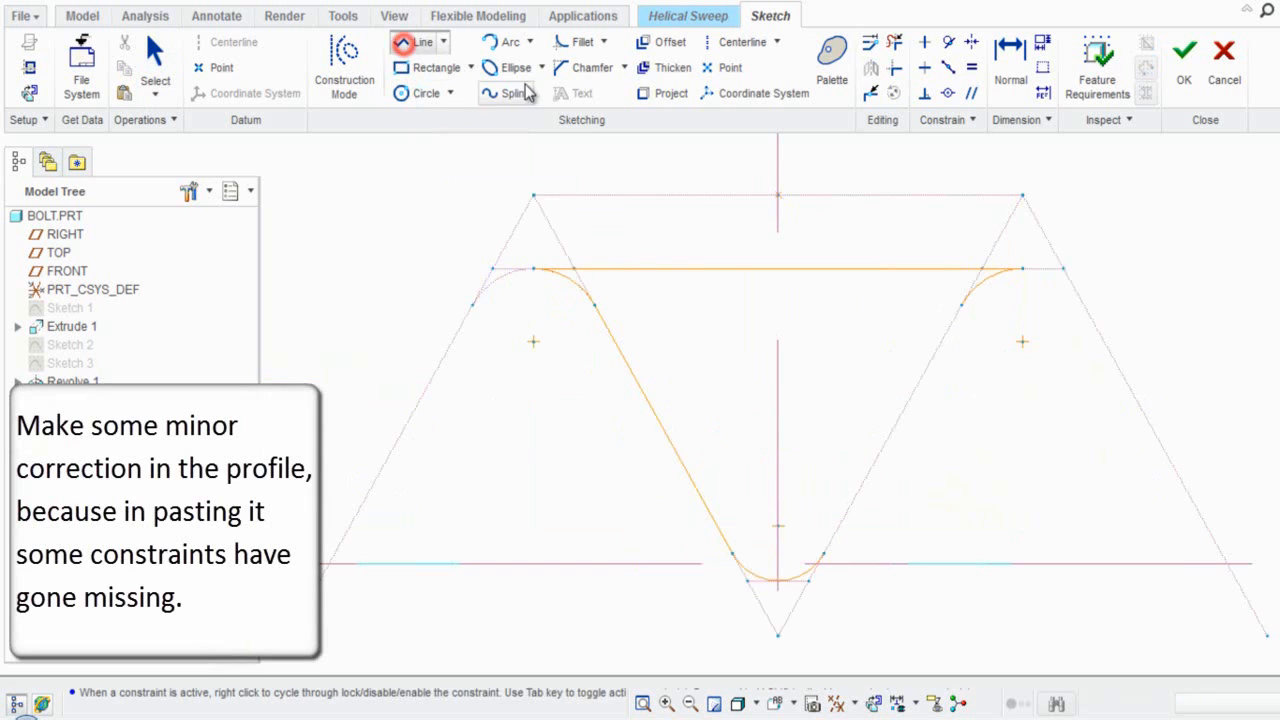
click(963, 306)
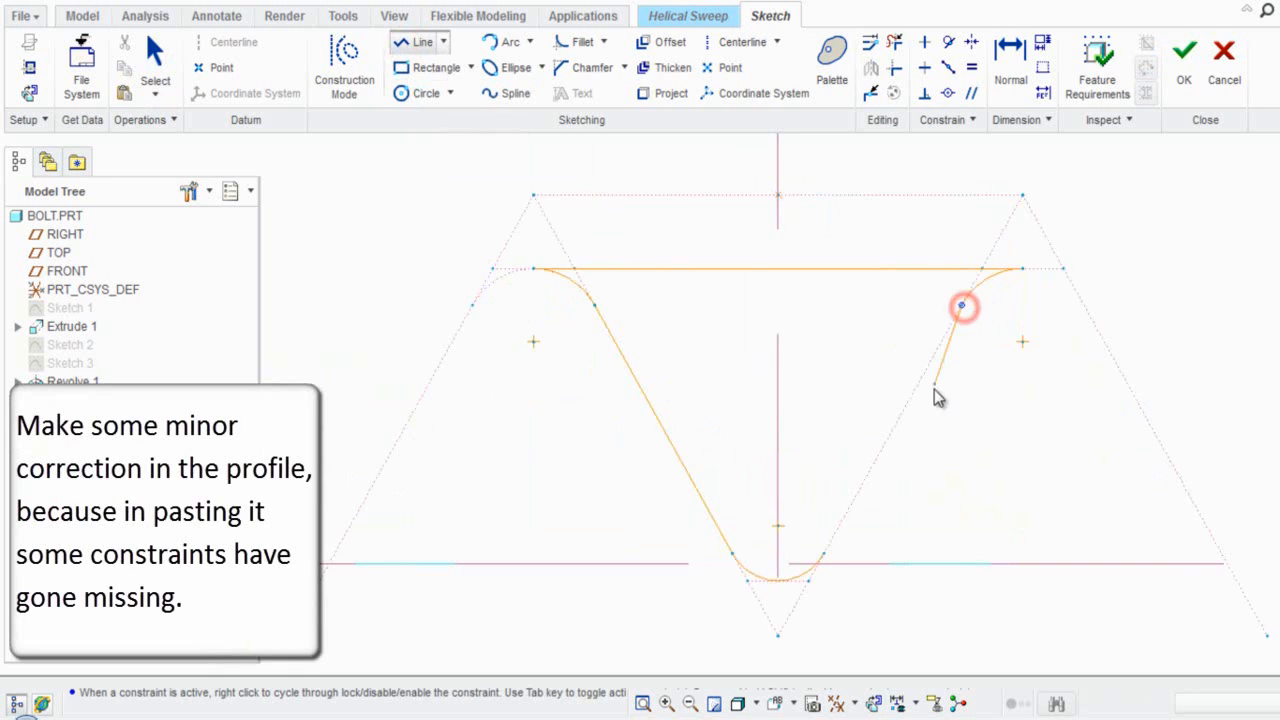
click(826, 553)
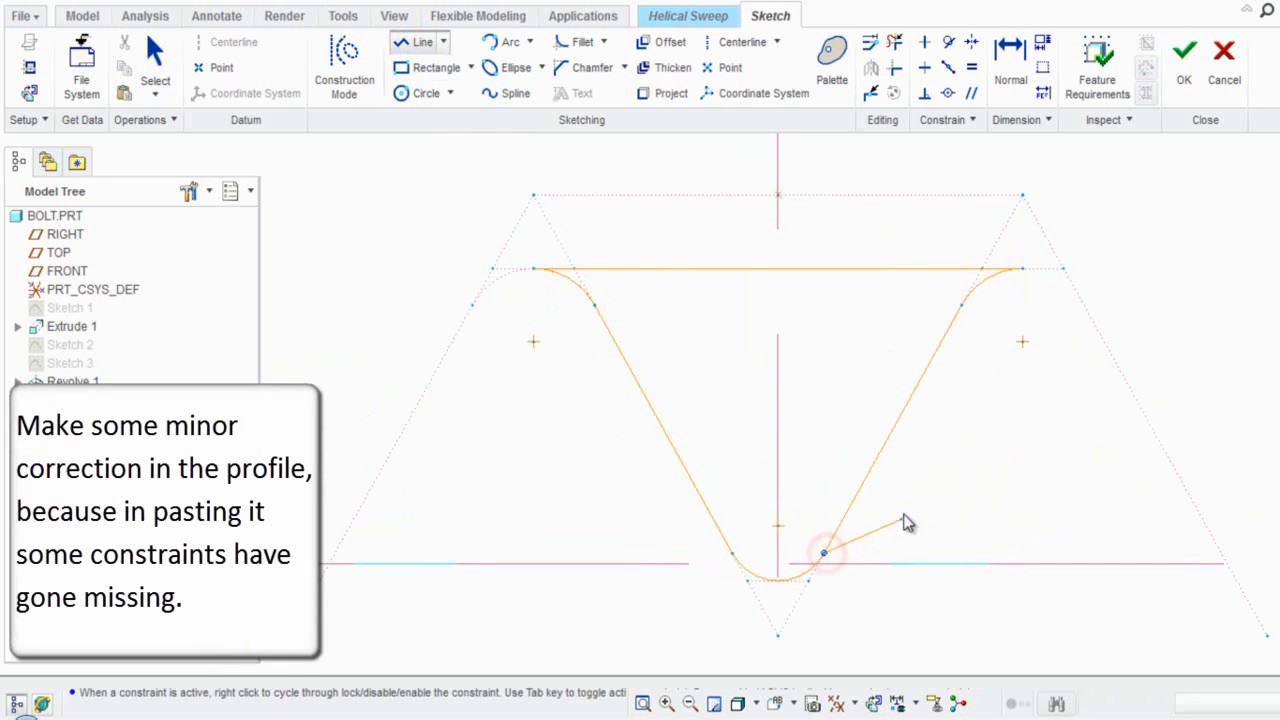
middle_click(908, 507)
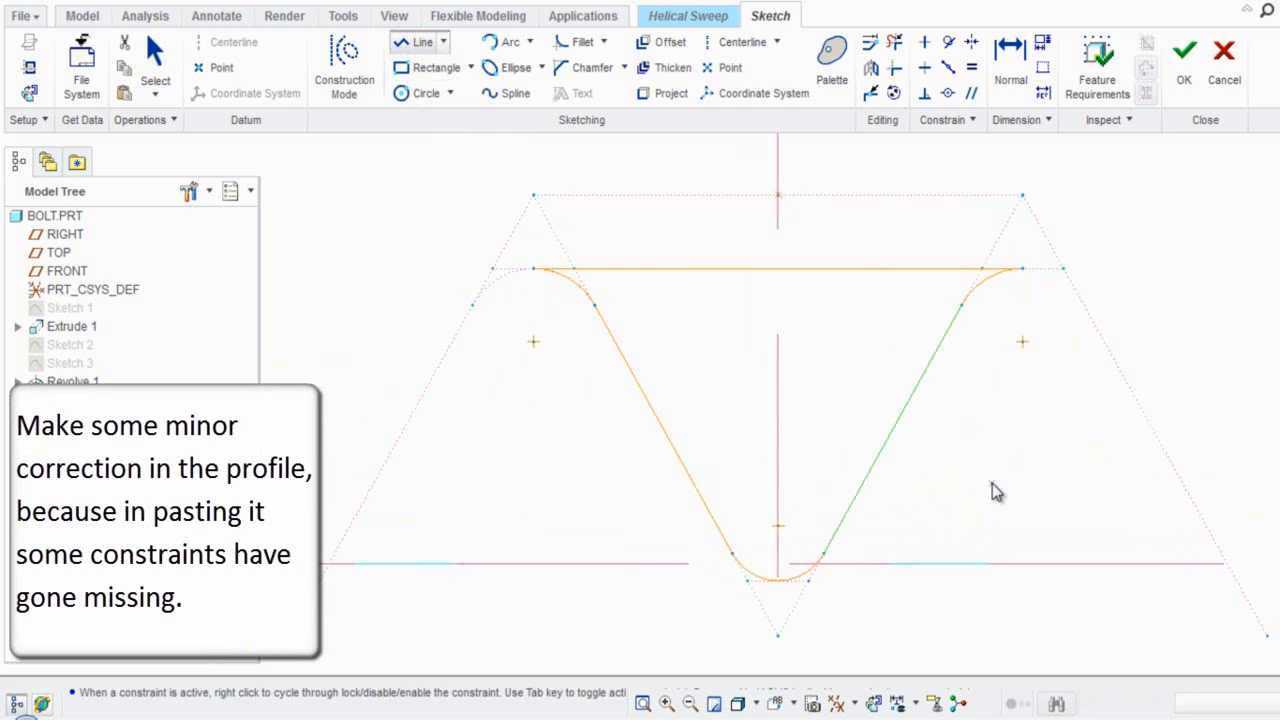
middle_click(996, 491)
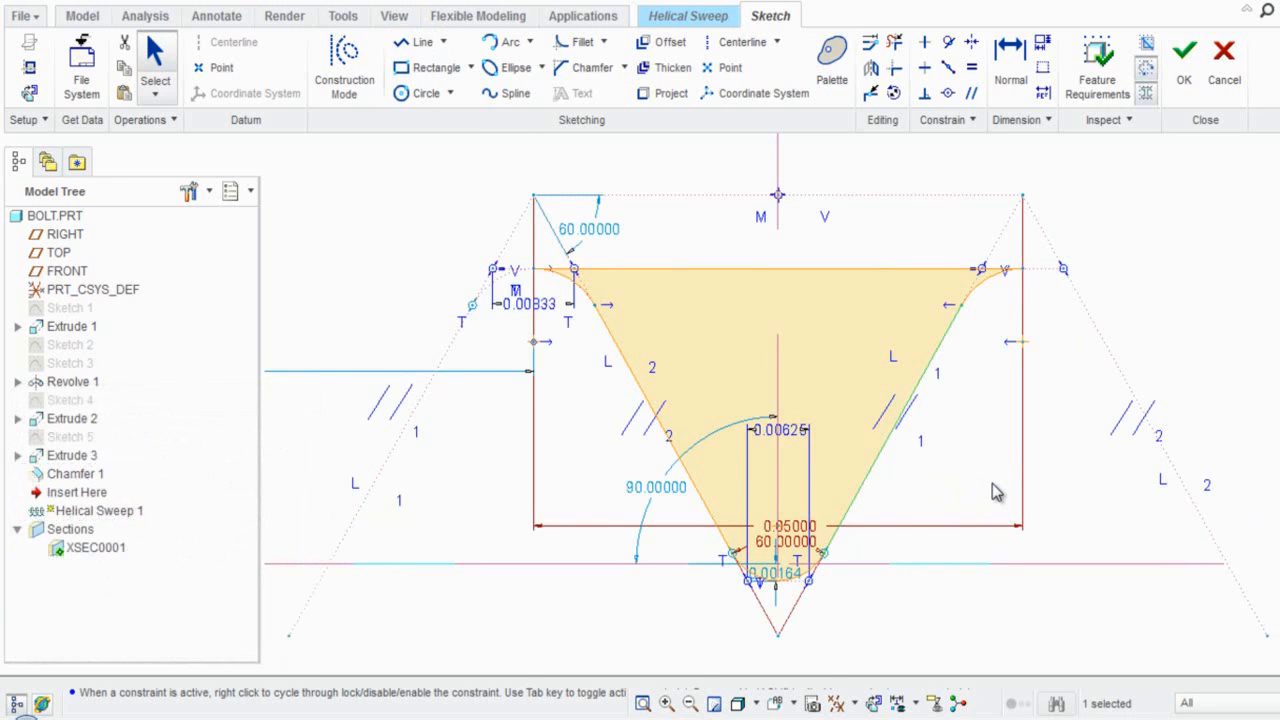
Turn off the display of sketch constraints and clear the line selection.
click(918, 704)
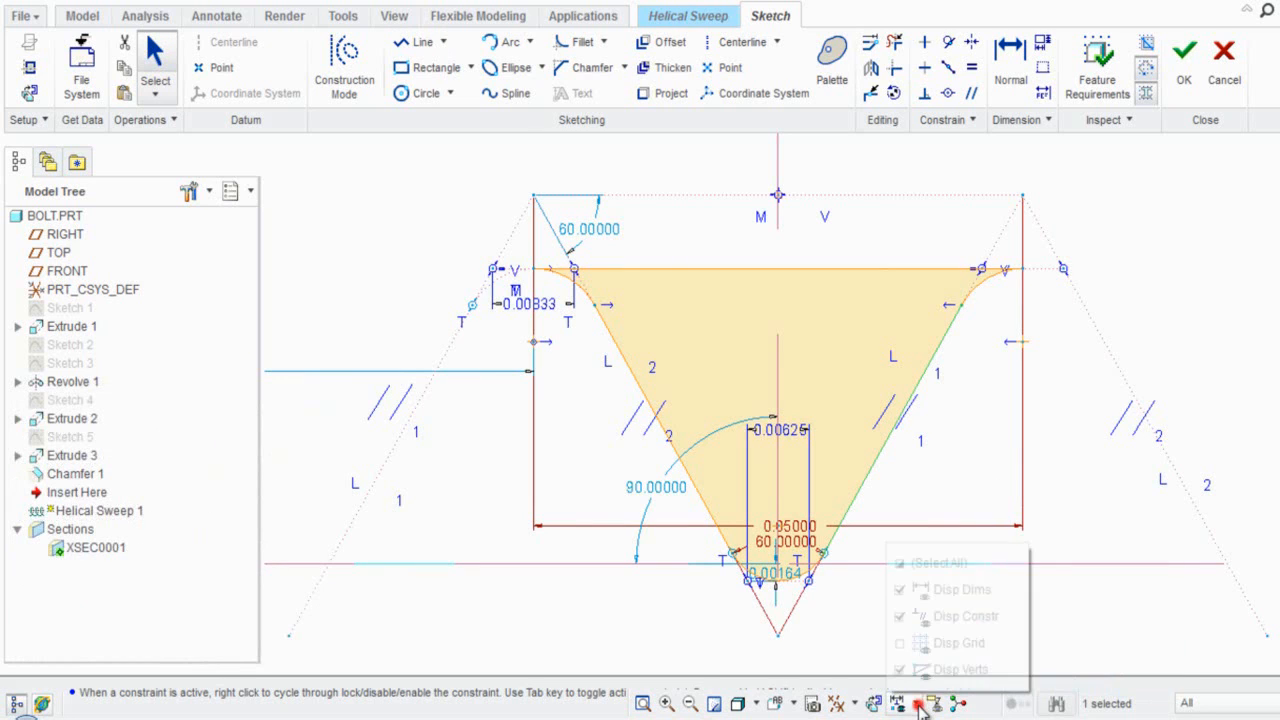
click(900, 618)
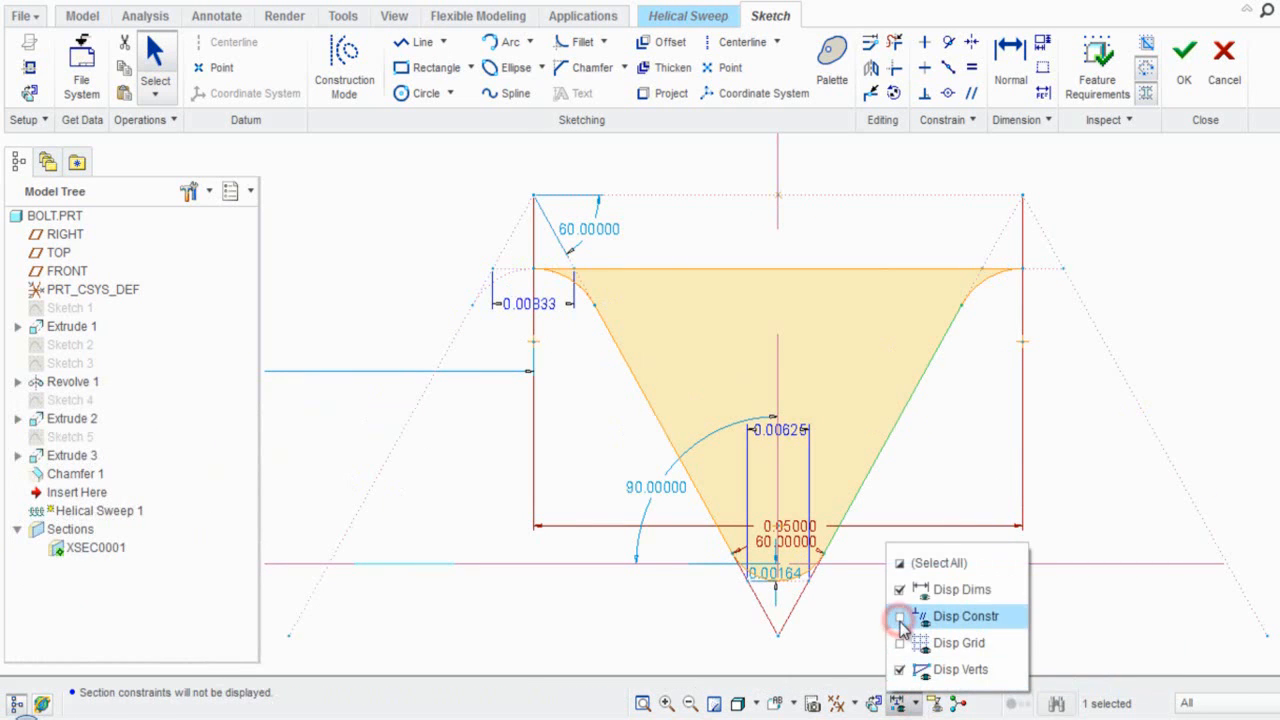
click(943, 400)
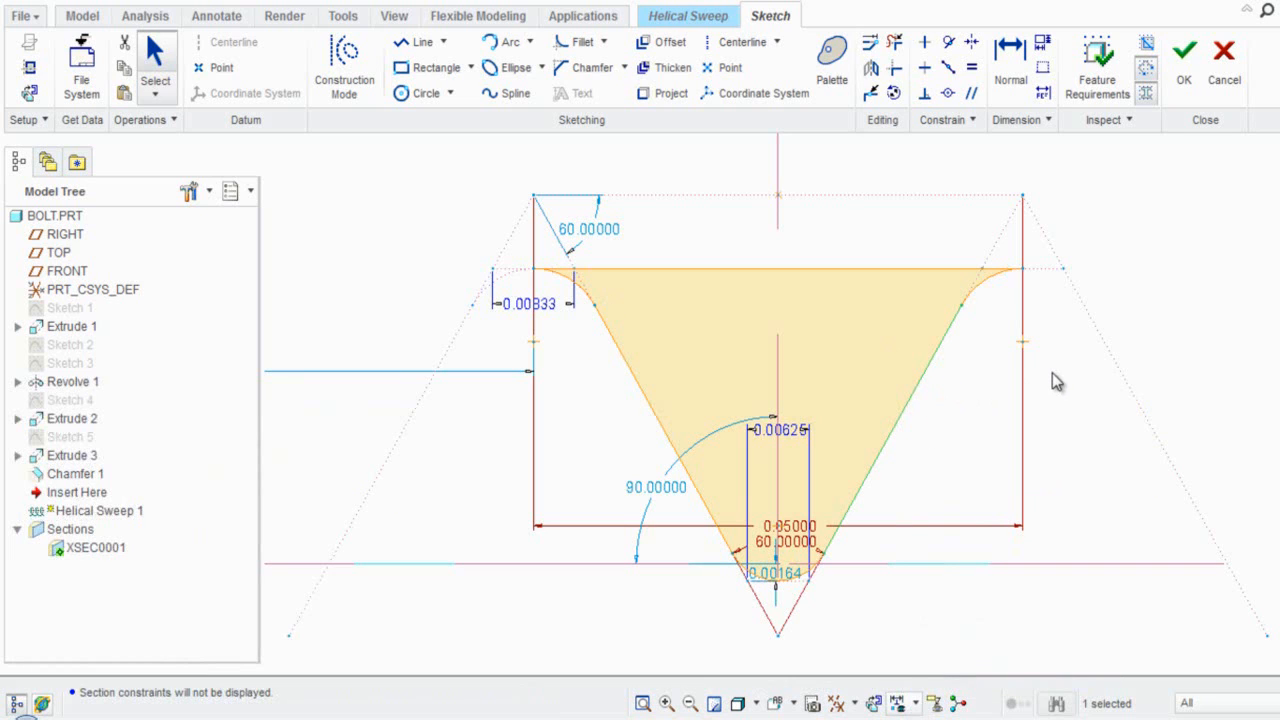
click(1003, 406)
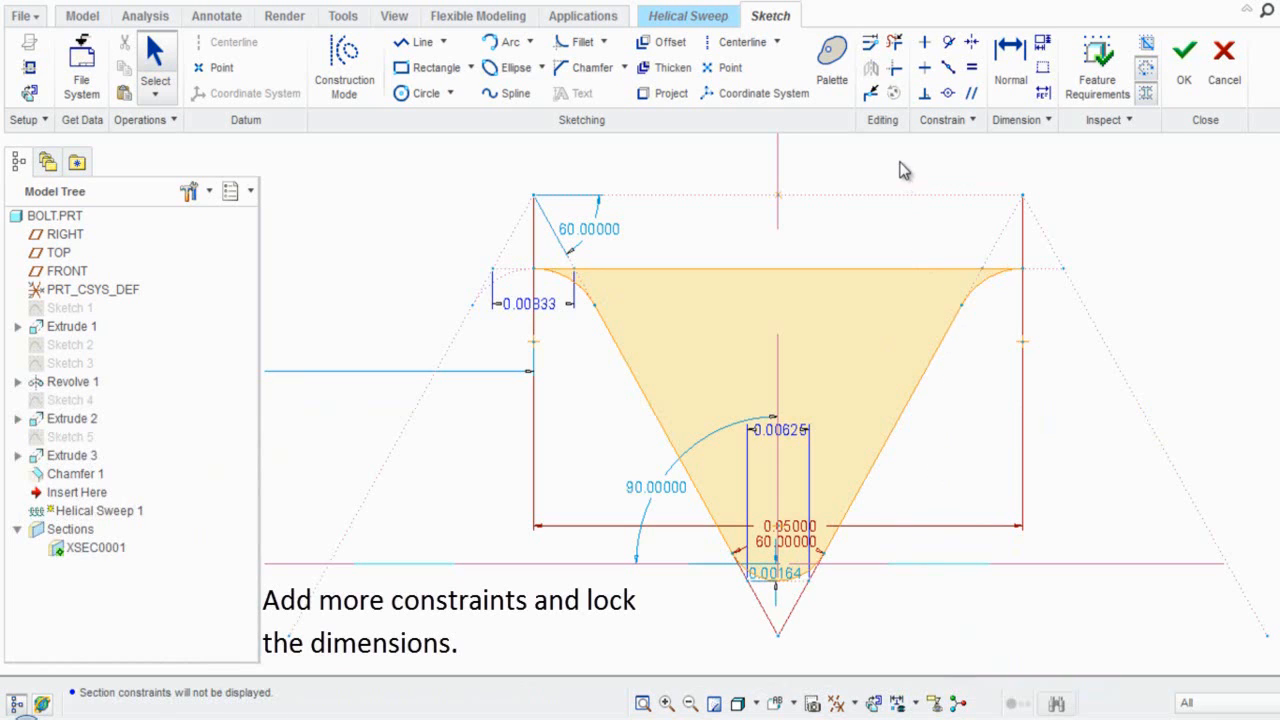
Apply a horizontal constraint to the thread profile's upper line and move the 0.00625 root width dimension below the profile's tip.
click(924, 67)
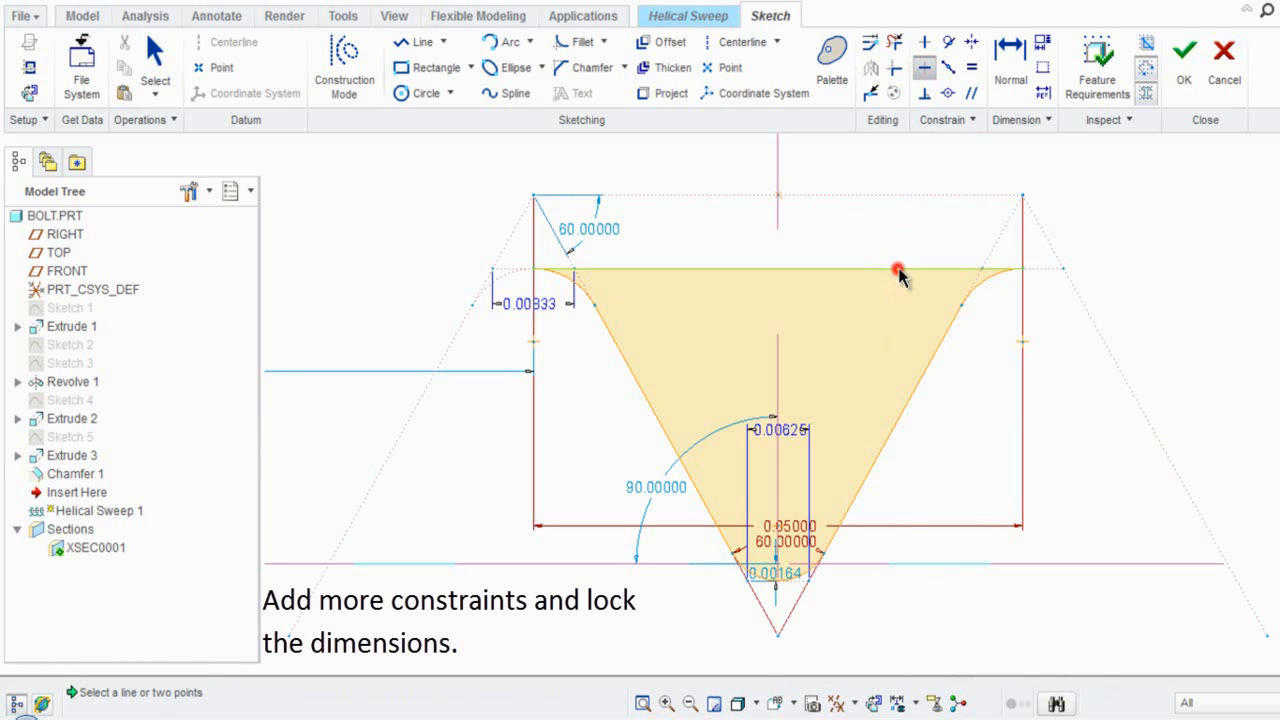
click(898, 269)
click(883, 218)
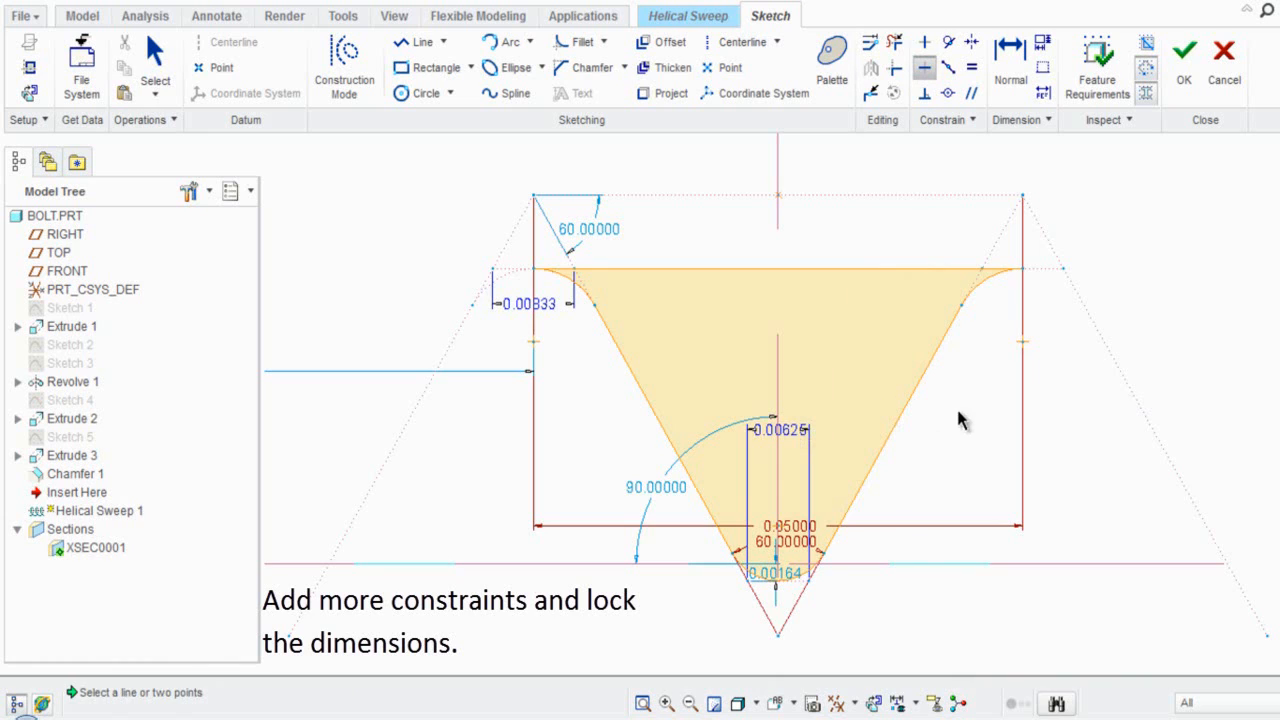
click(789, 430)
mouse_move(800, 510)
mouse_down()
mouse_move(808, 628)
mouse_move(797, 657)
mouse_move(817, 663)
mouse_move(810, 651)
mouse_up()
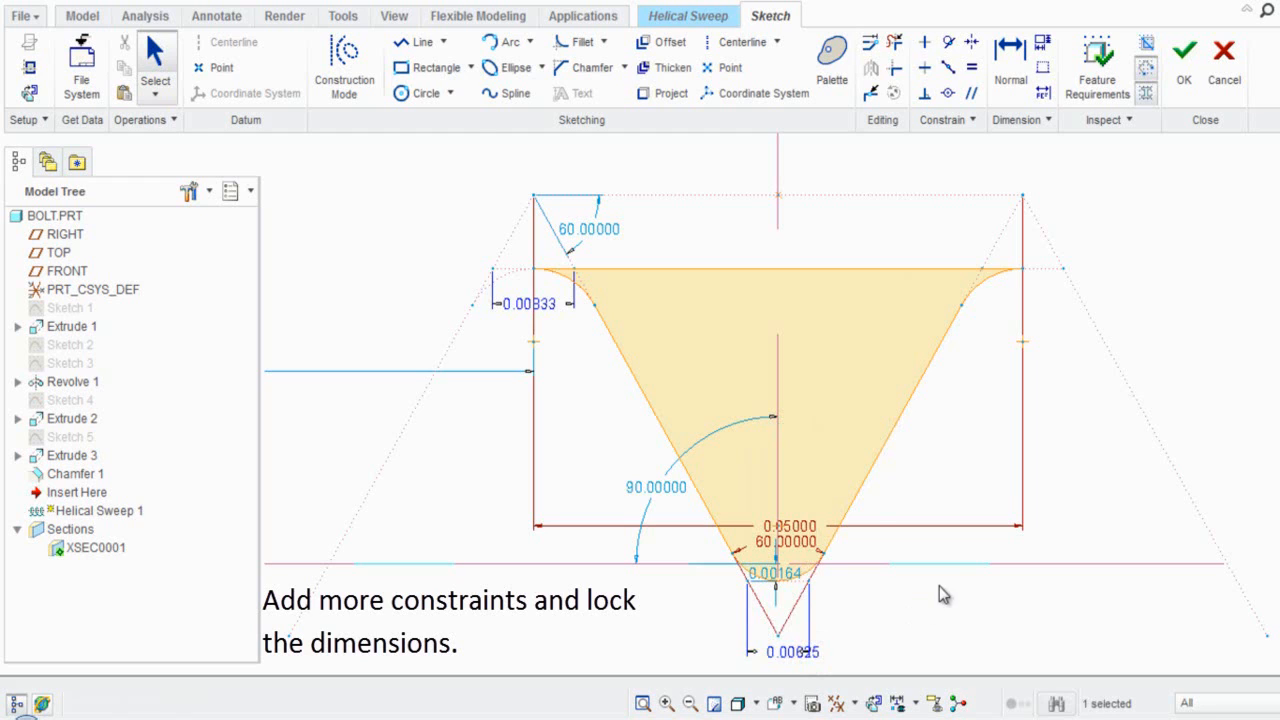
Lock the 0.00833 crest and 0.00625 root width dimensions, and move the 0.00164 dimension clear of the thread profile's tip.
ctrl+click(537, 305)
click(150, 120)
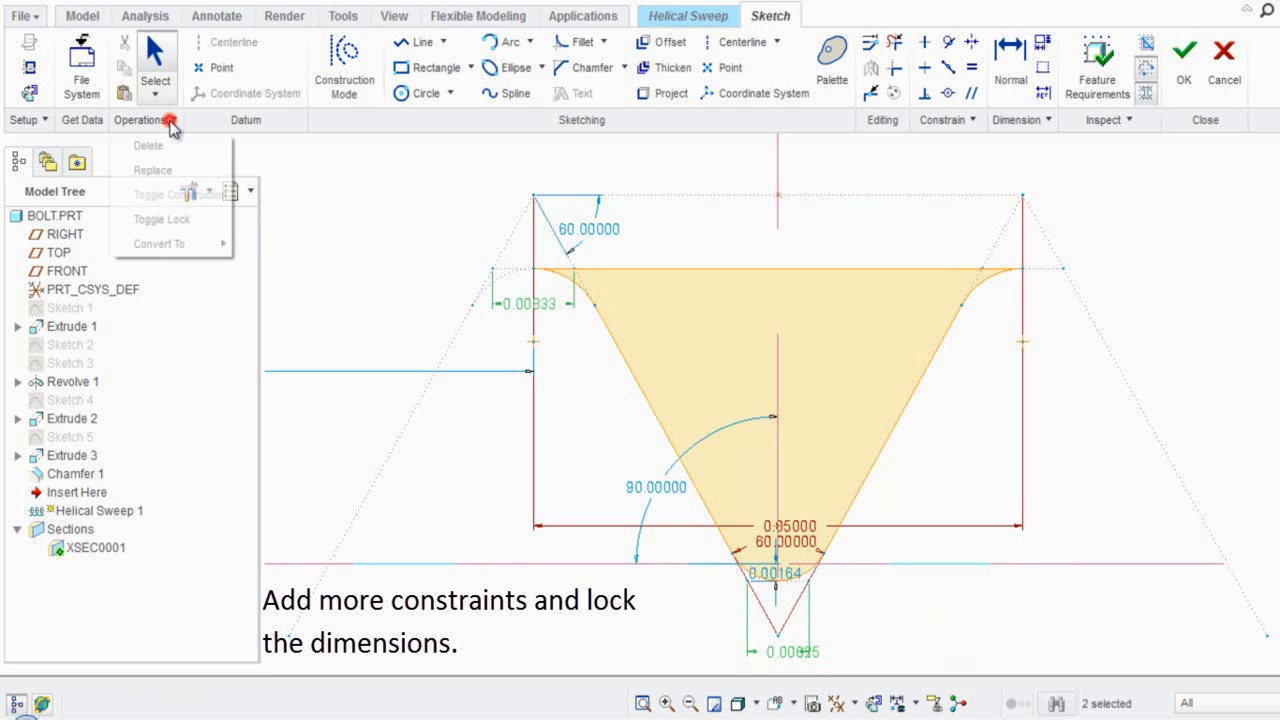
click(177, 218)
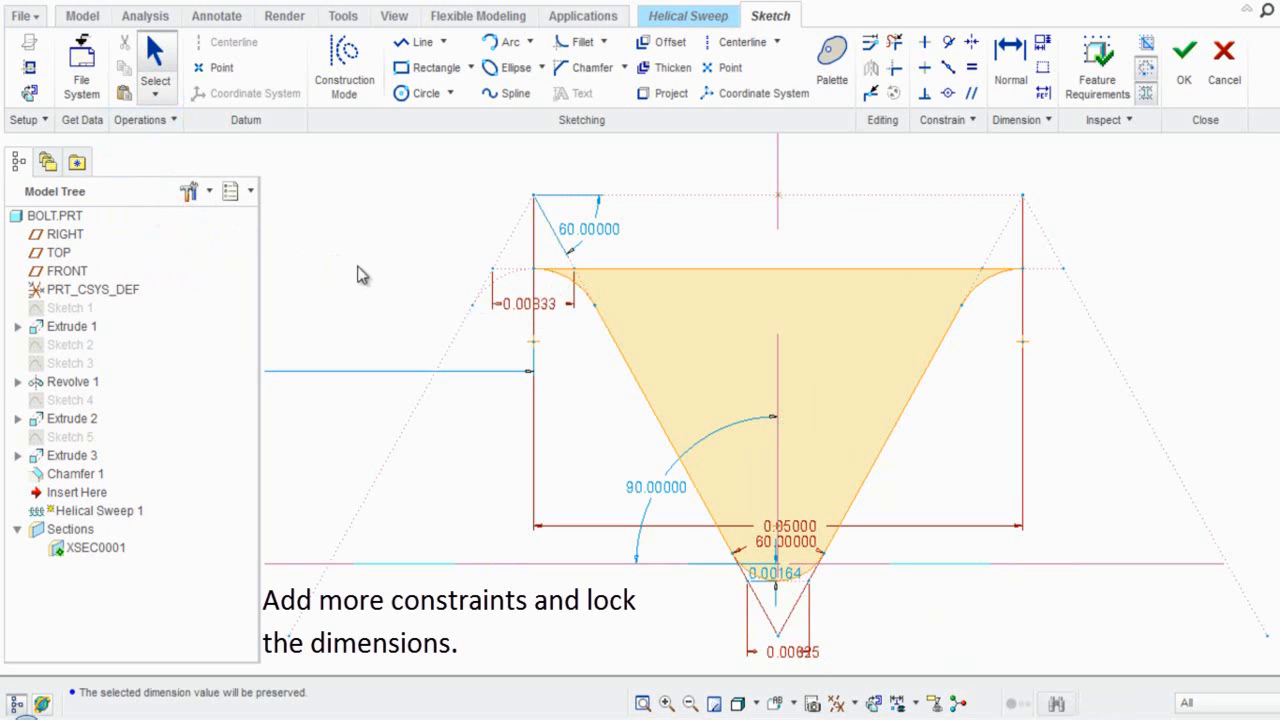
click(940, 628)
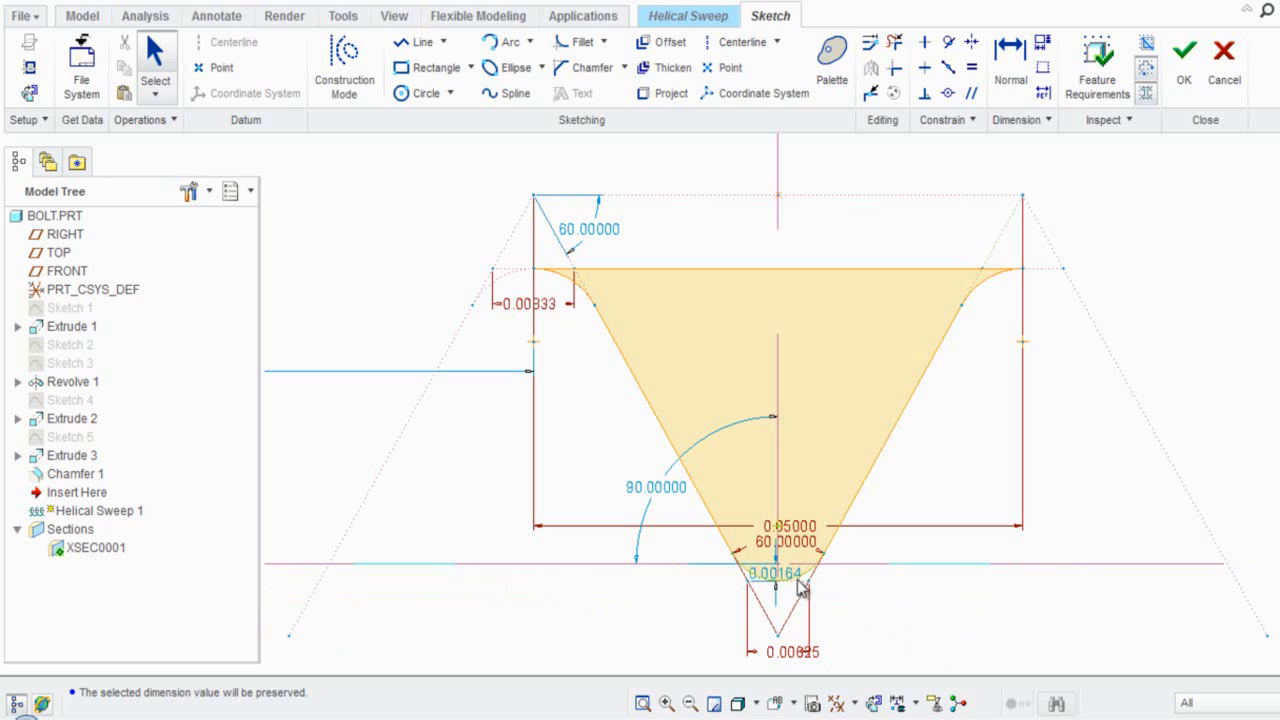
drag(789, 574, 890, 588)
click(943, 597)
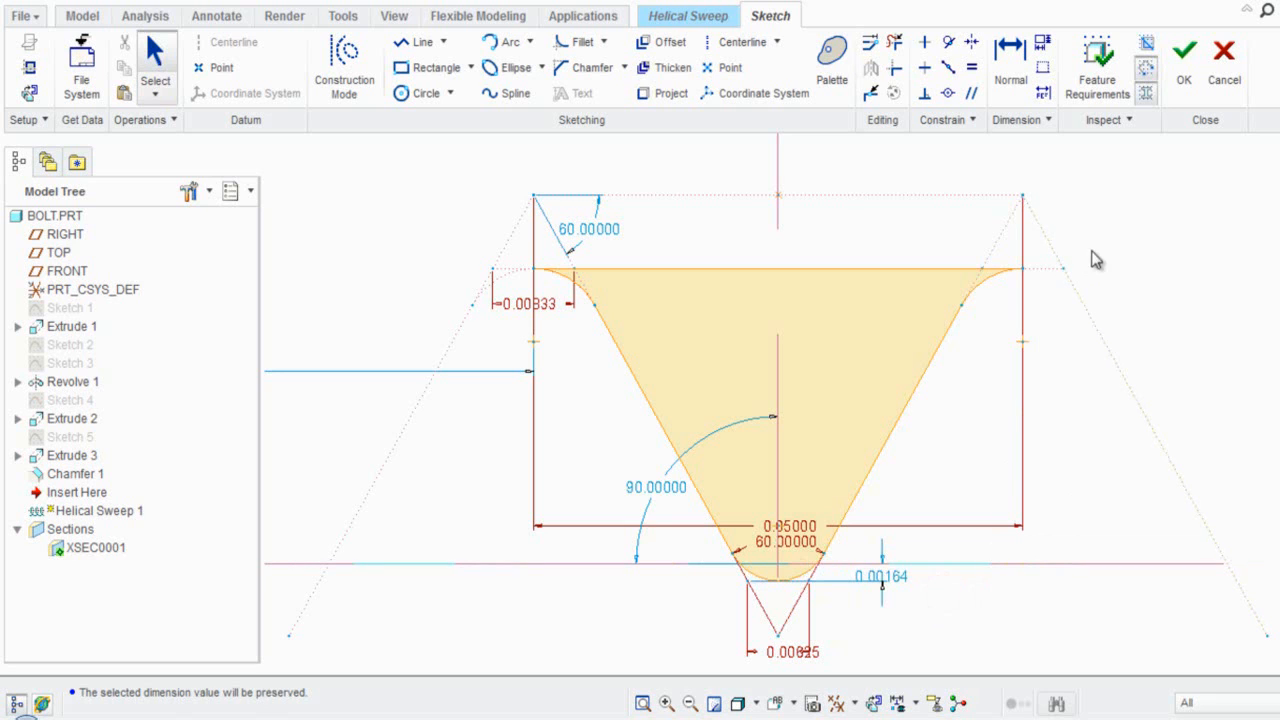
Set the horizontal distance between the vertical reference at the bolt's free end and the thread profile to 0.
scroll(1155, 262, up, 2)
scroll(1155, 262, up, 1)
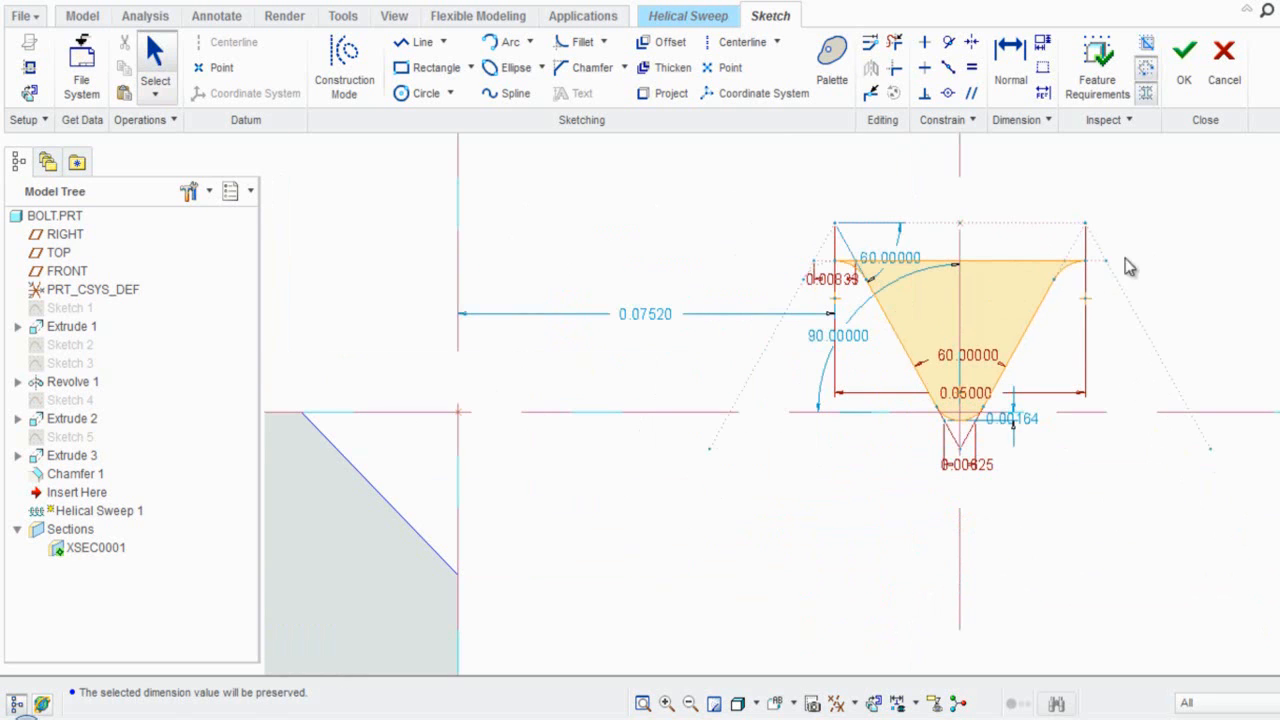
click(910, 197)
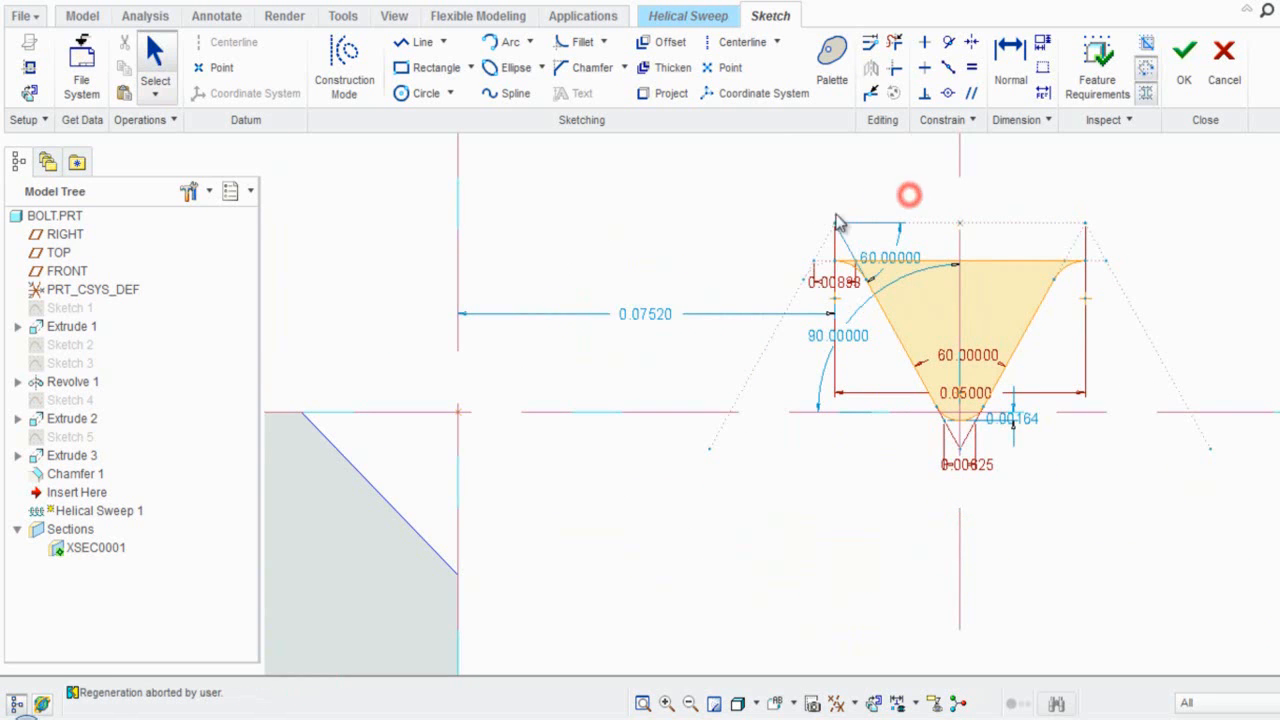
double_click(650, 318)
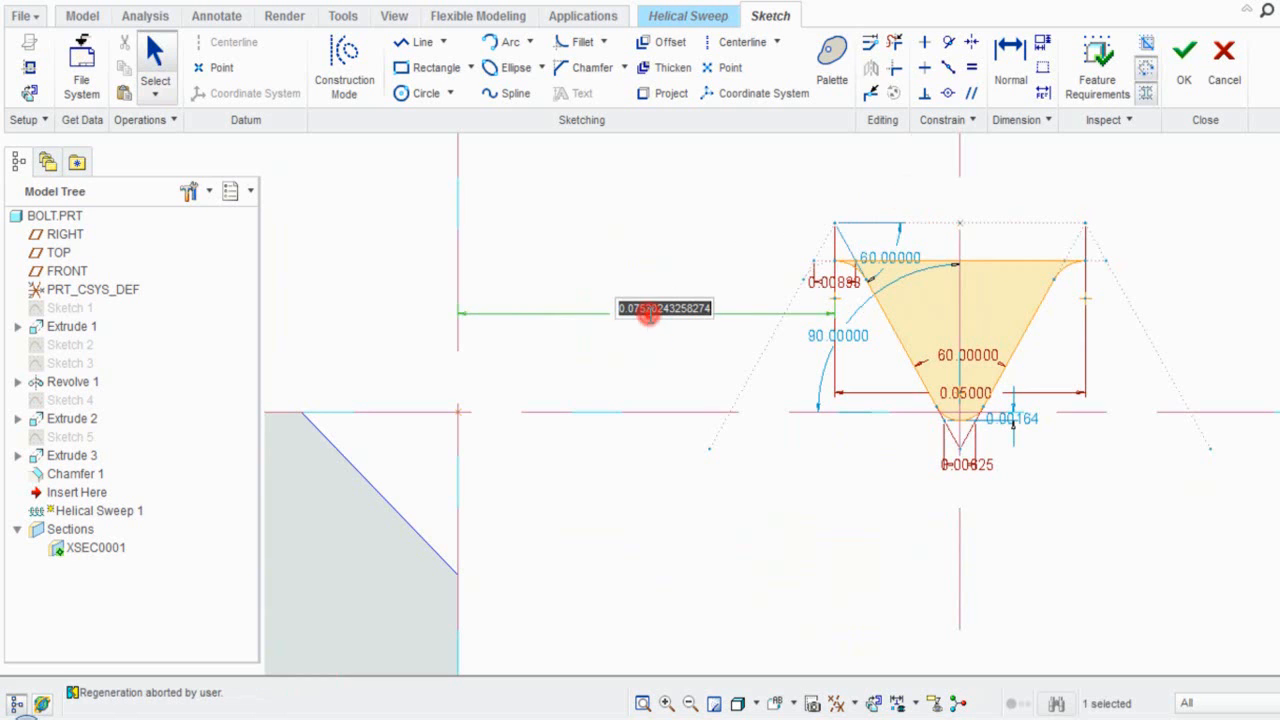
text(0)
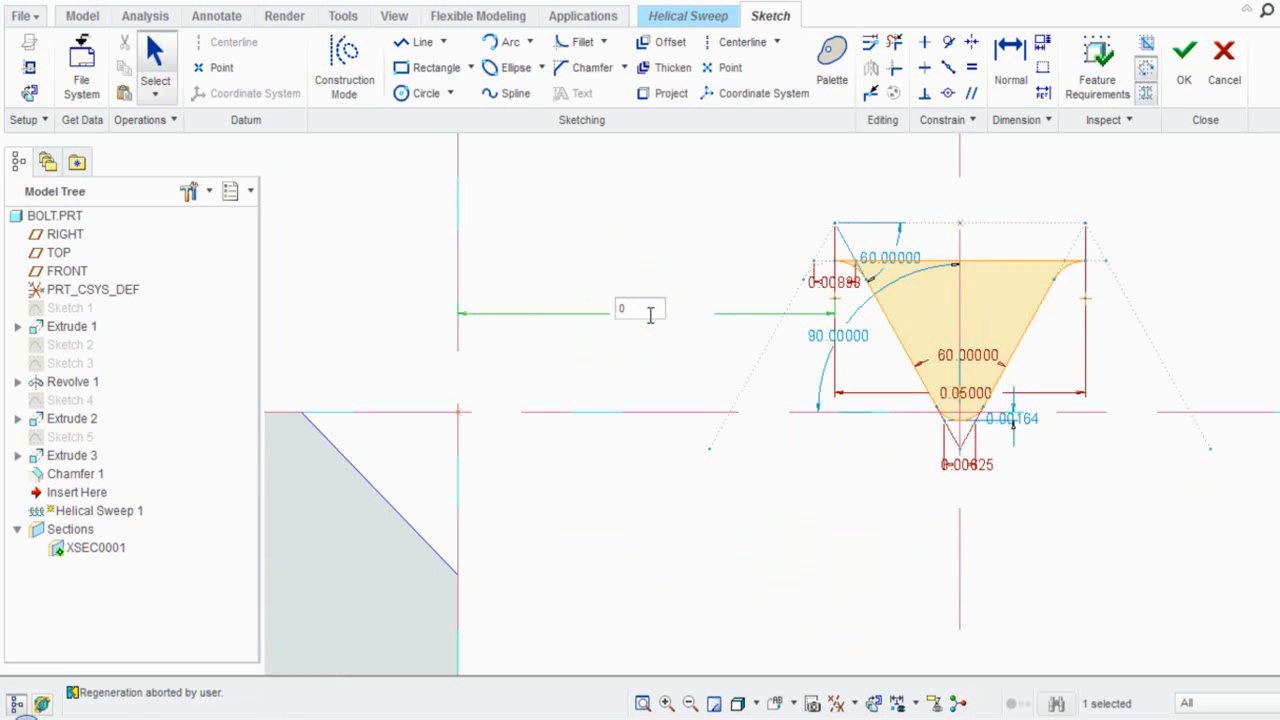
key(Return)
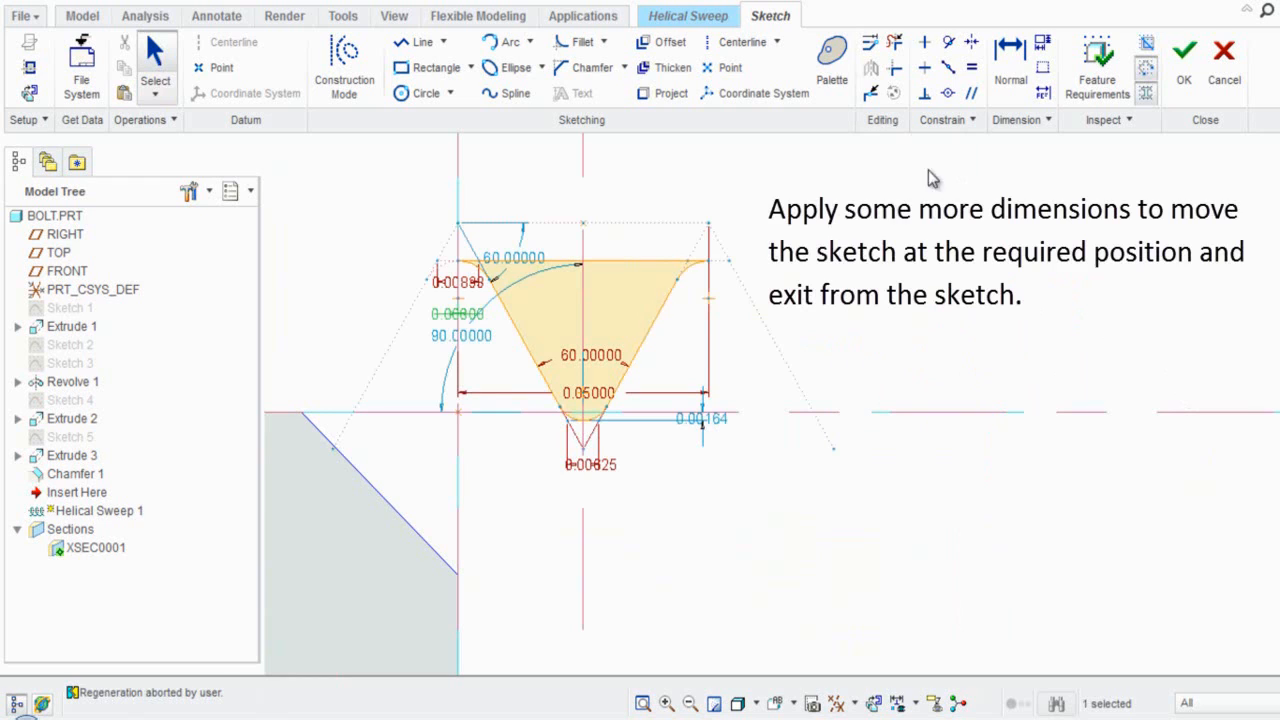
Dimension the thread profile's upper line from the horizontal reference, set the distance to 0, and accept the sketch.
click(1008, 62)
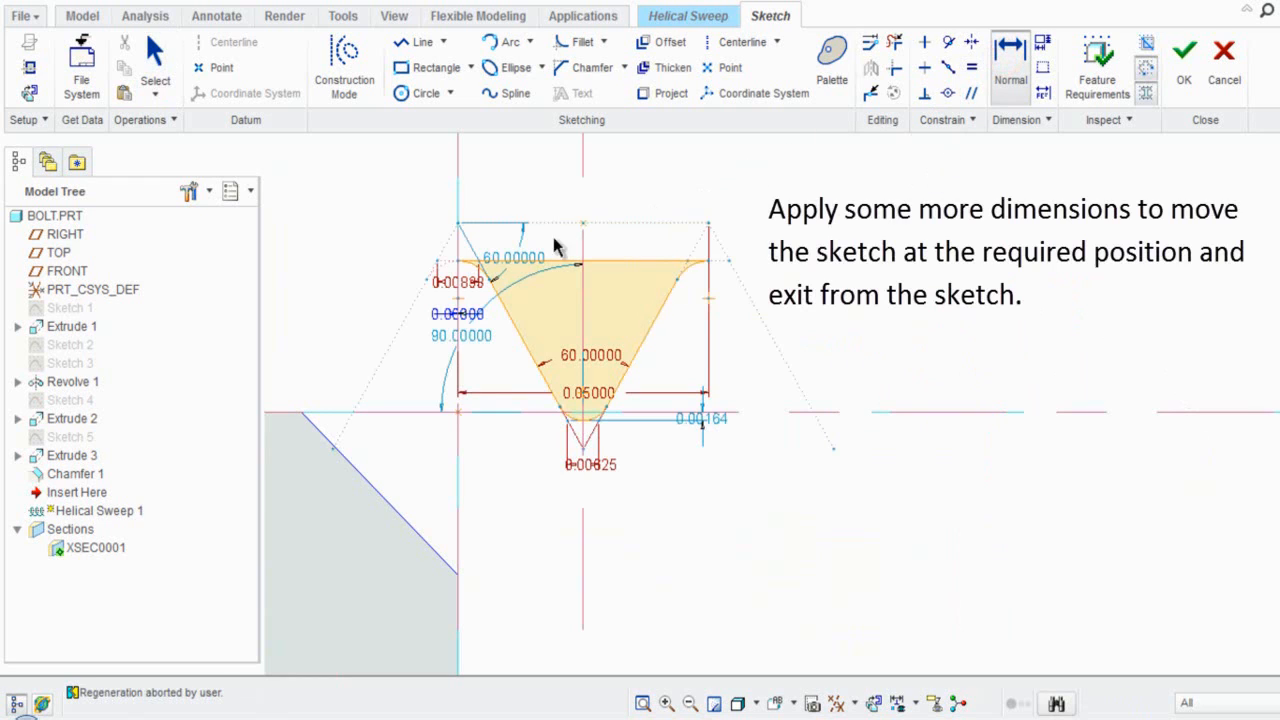
click(458, 262)
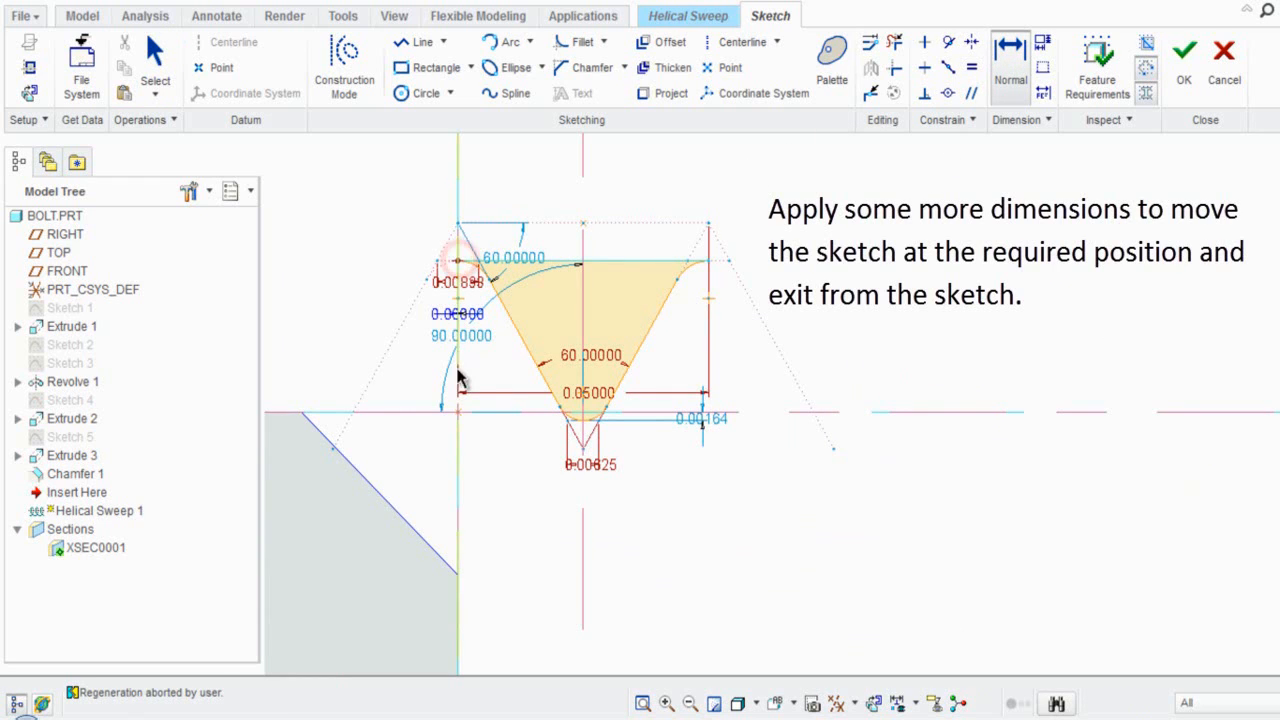
middle_click(355, 335)
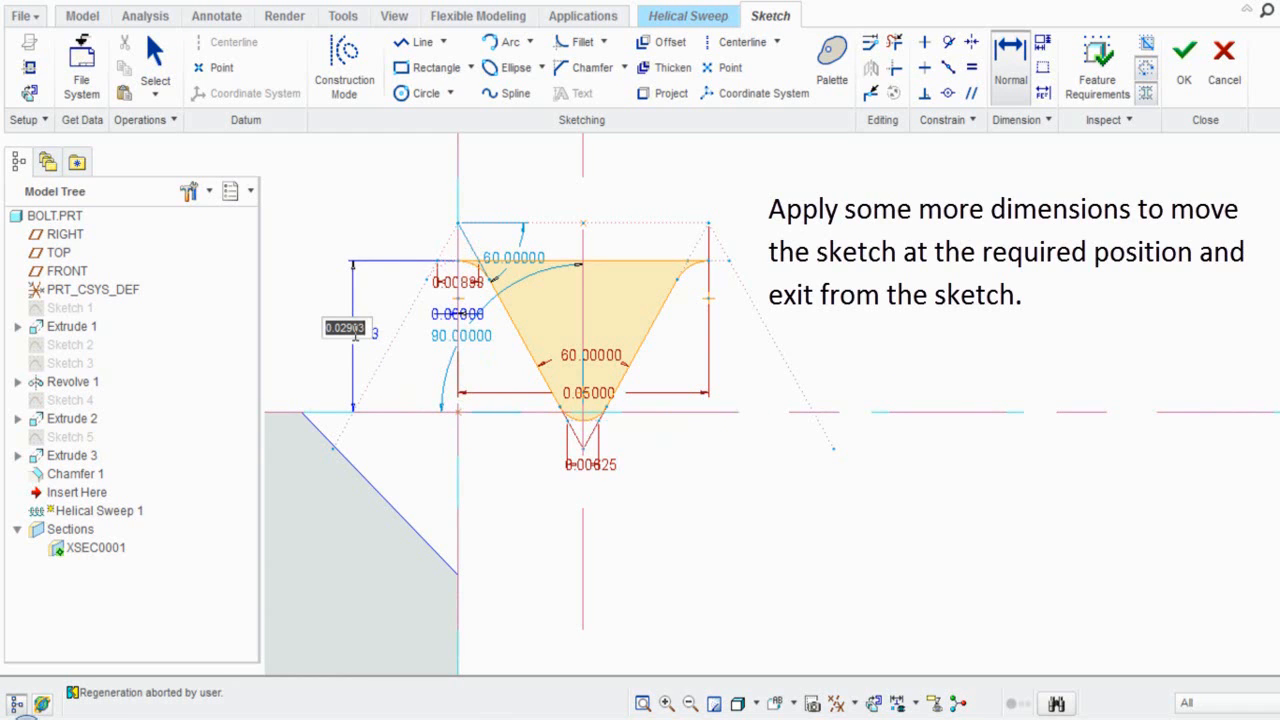
text(0)
key(Return)
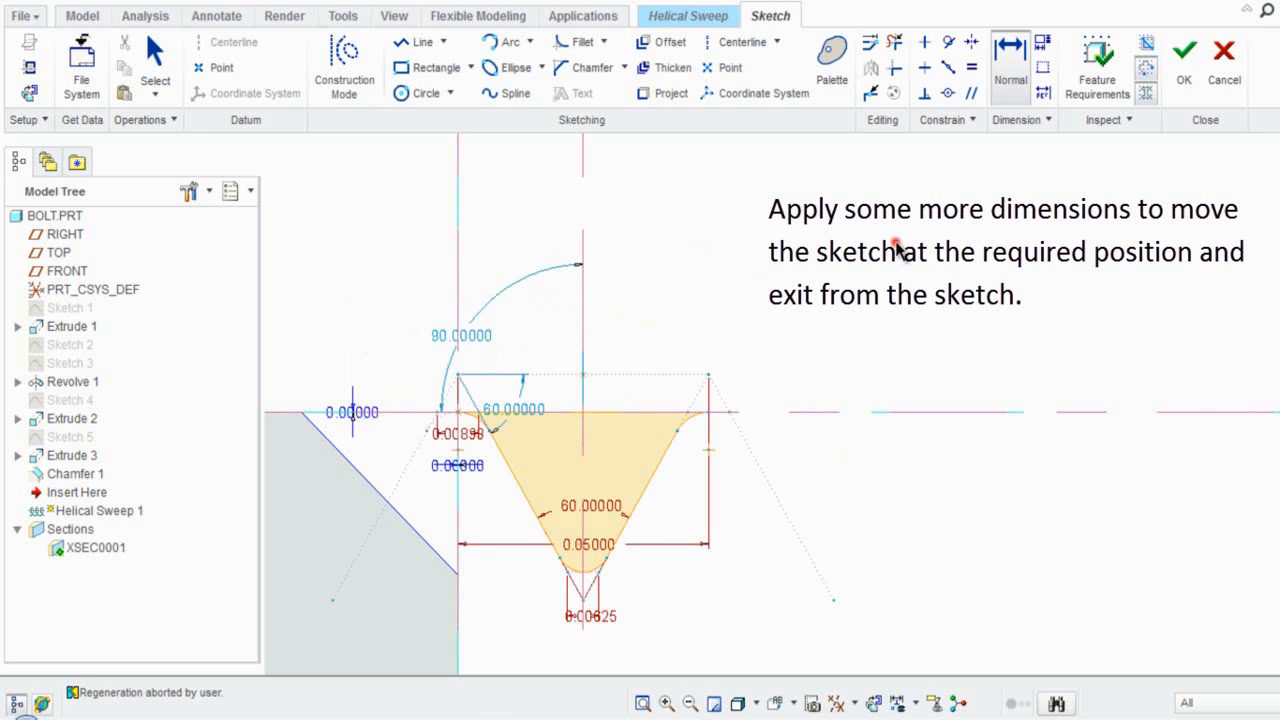
click(1185, 85)
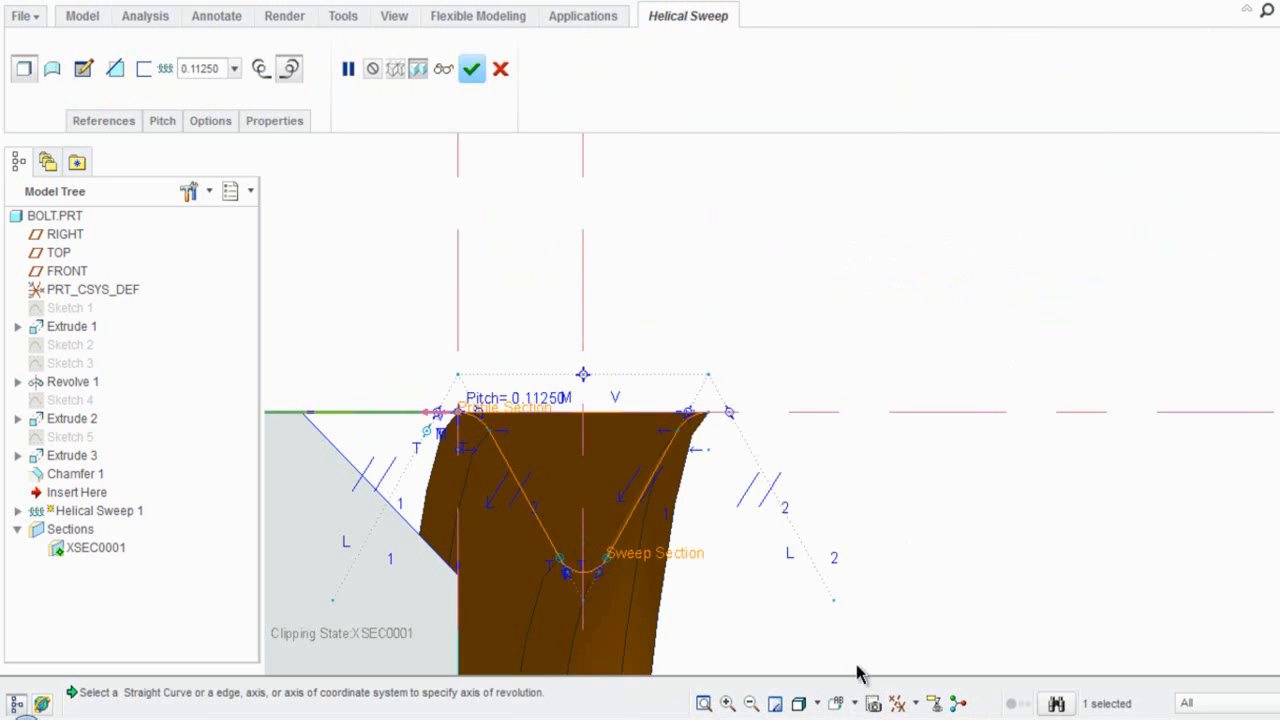
Set the helical sweep's pitch to 0.051.
click(855, 704)
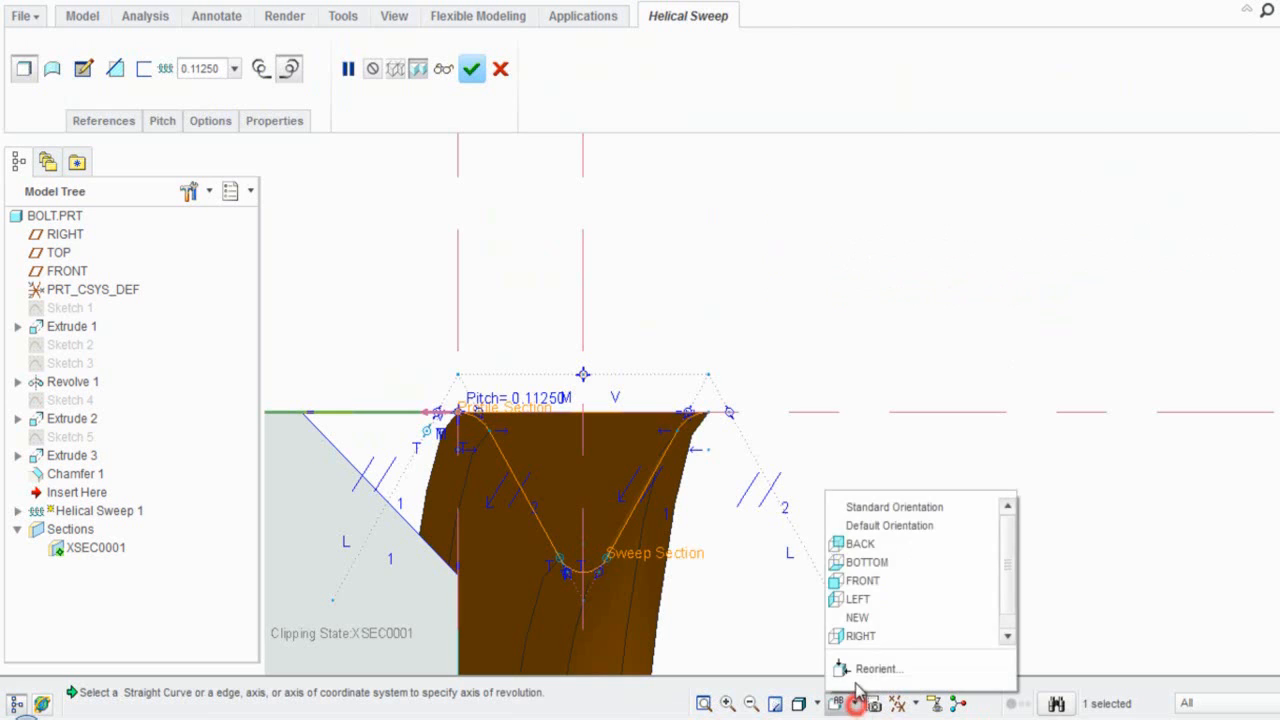
click(867, 515)
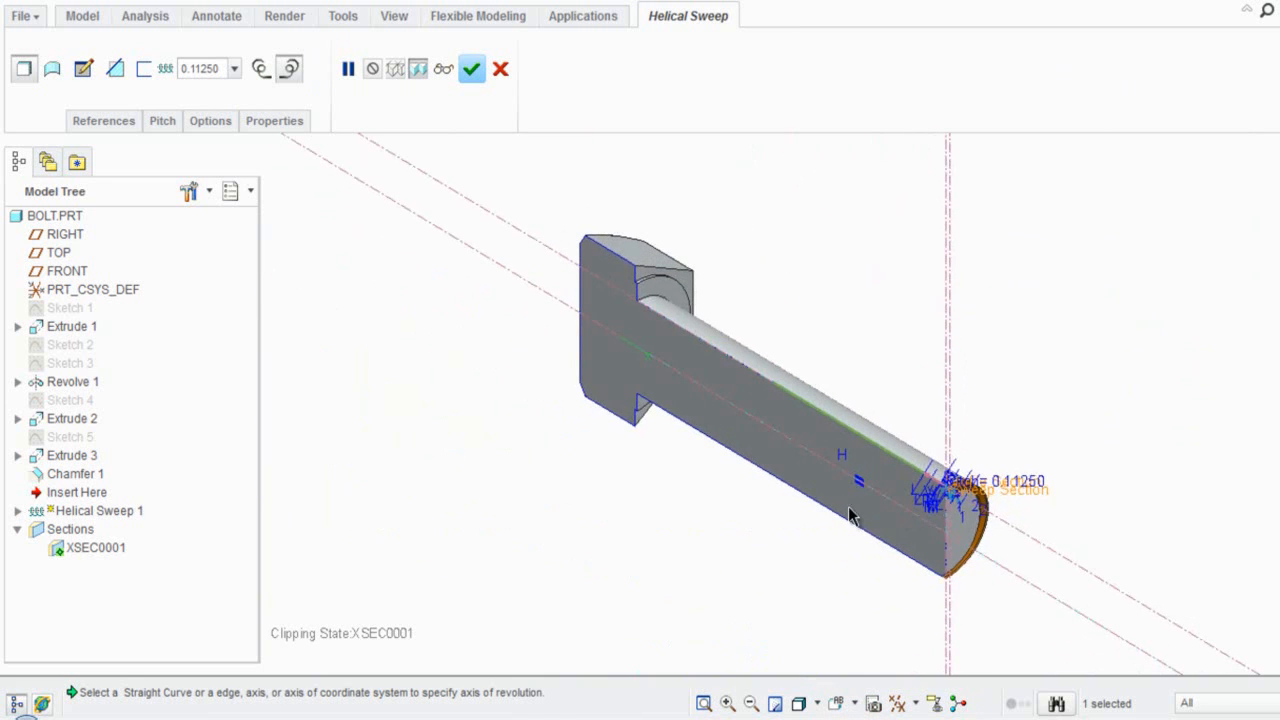
scroll(925, 516, down, 2)
scroll(940, 515, up, 1)
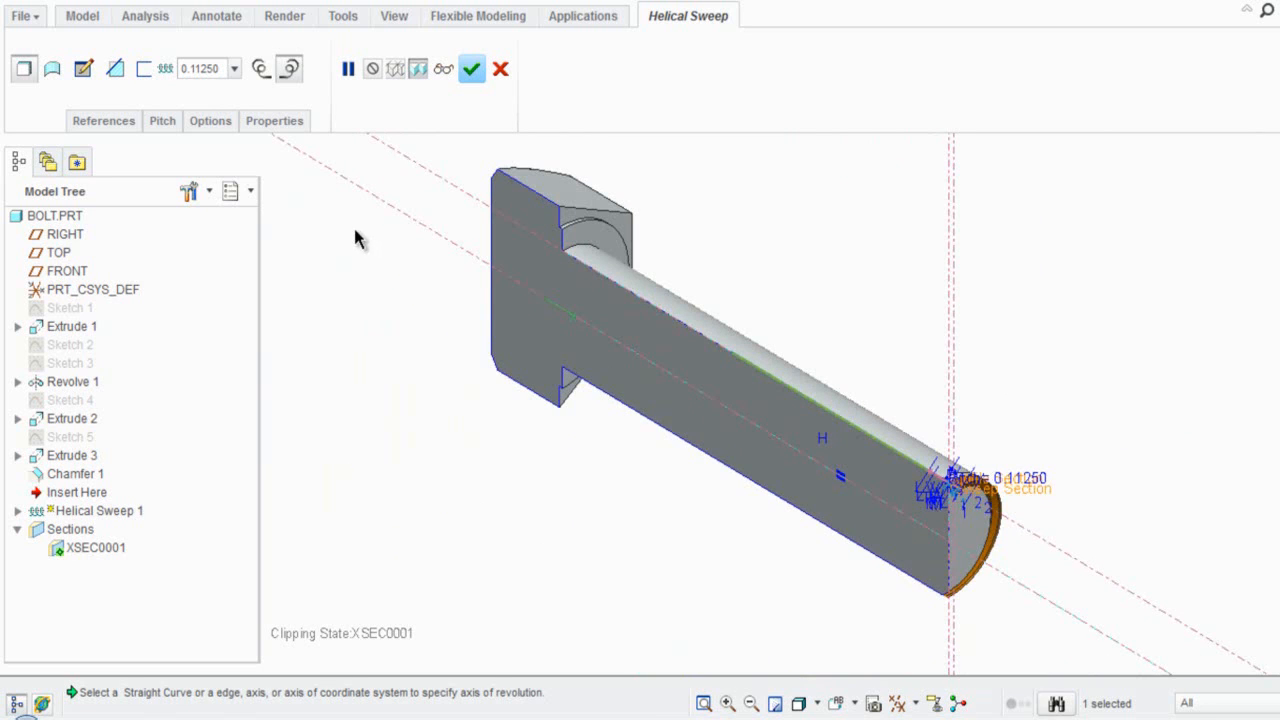
click(217, 69)
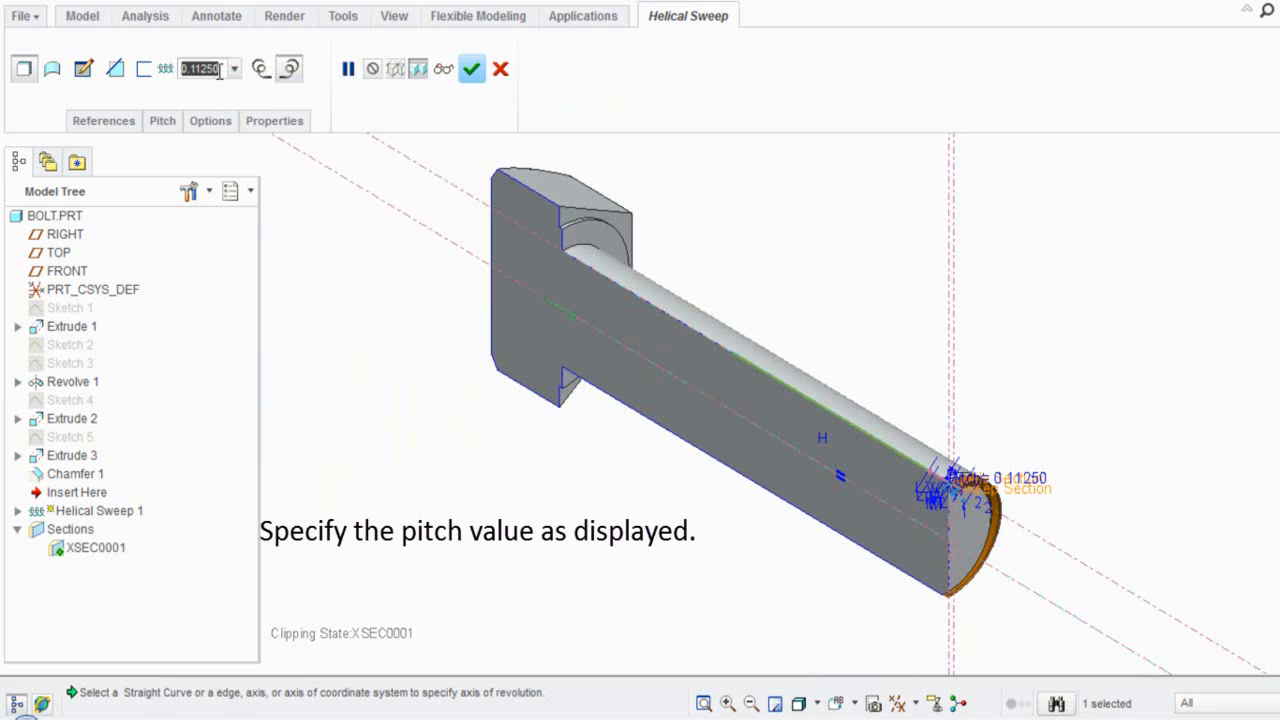
text(1)
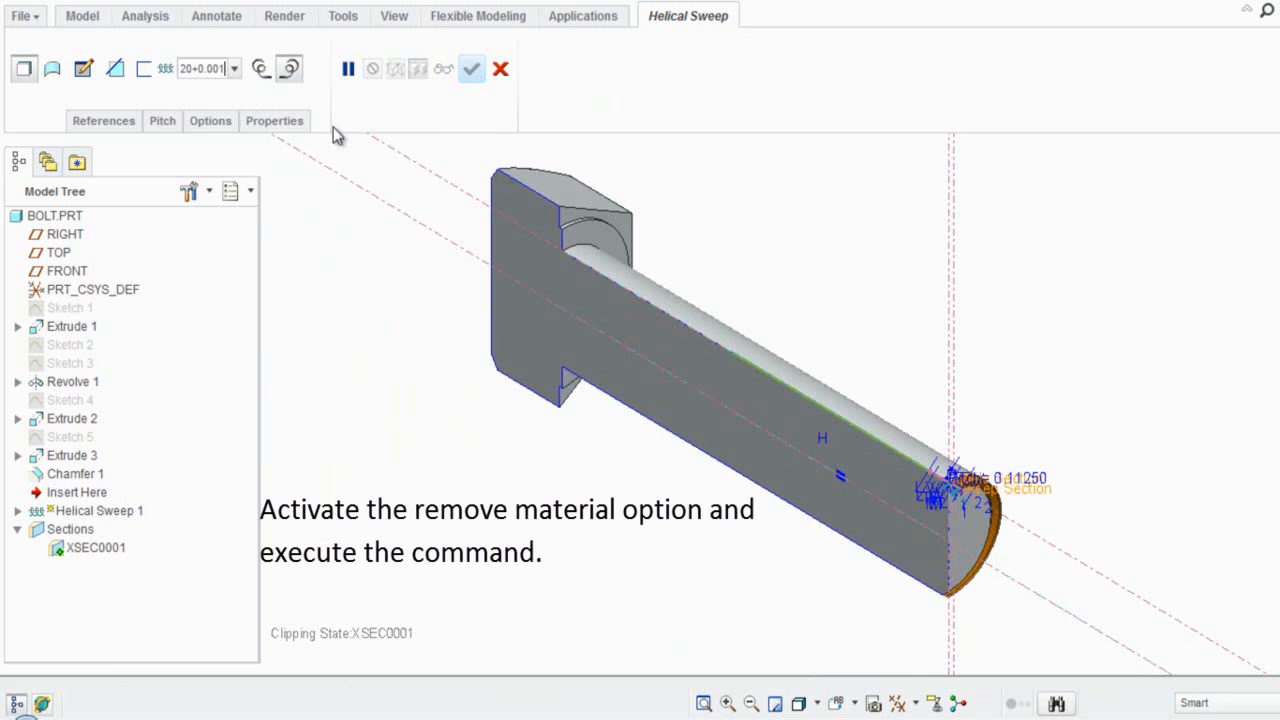
click(365, 178)
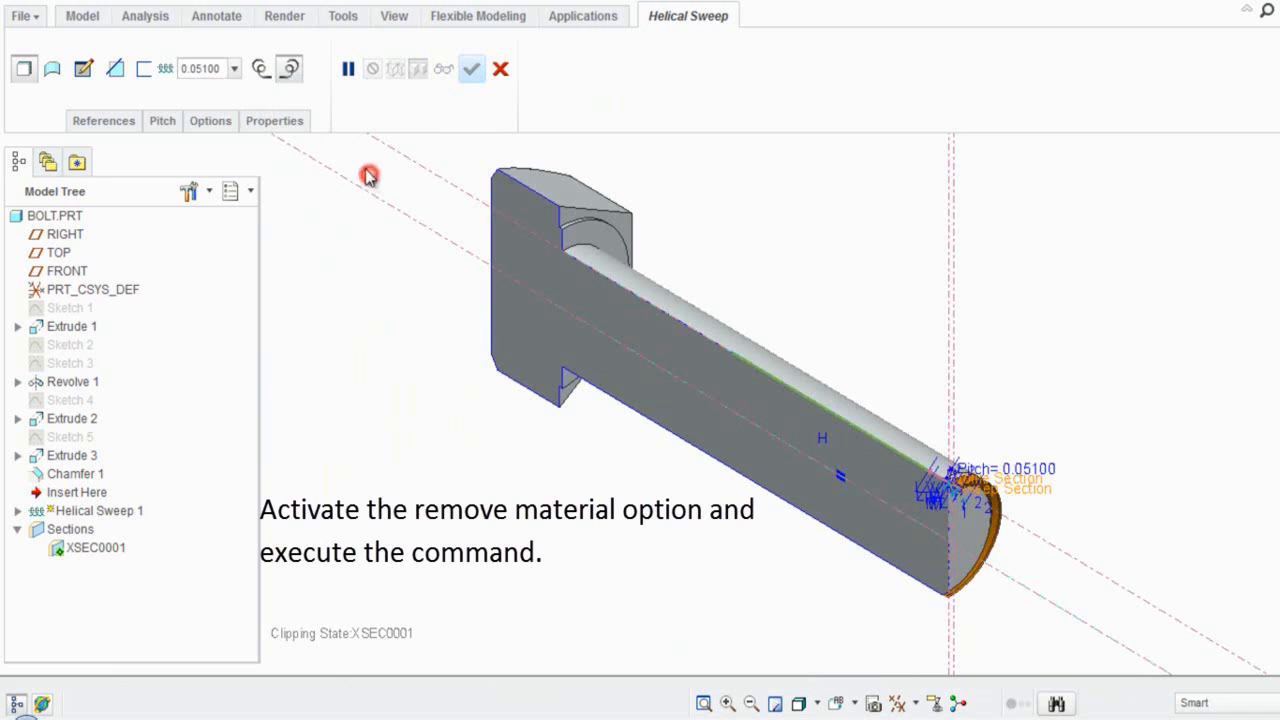
Make the helical sweep remove material and complete the thread cut.
click(116, 70)
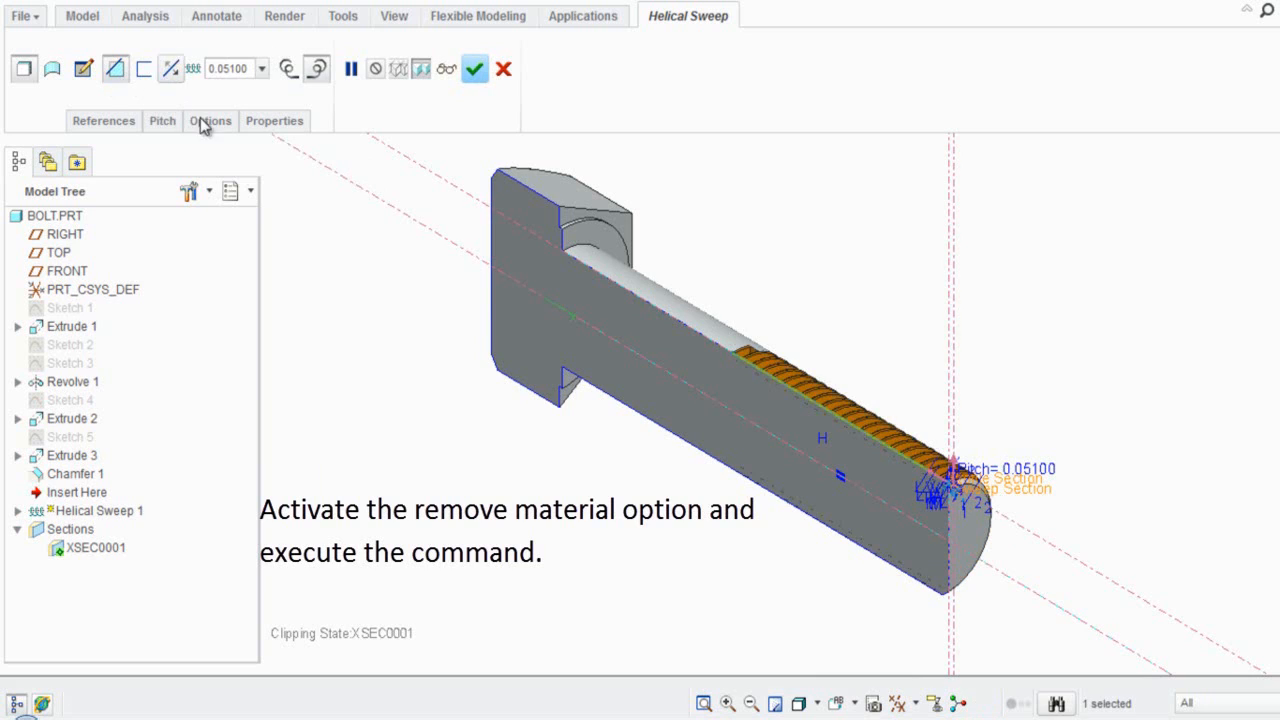
click(472, 76)
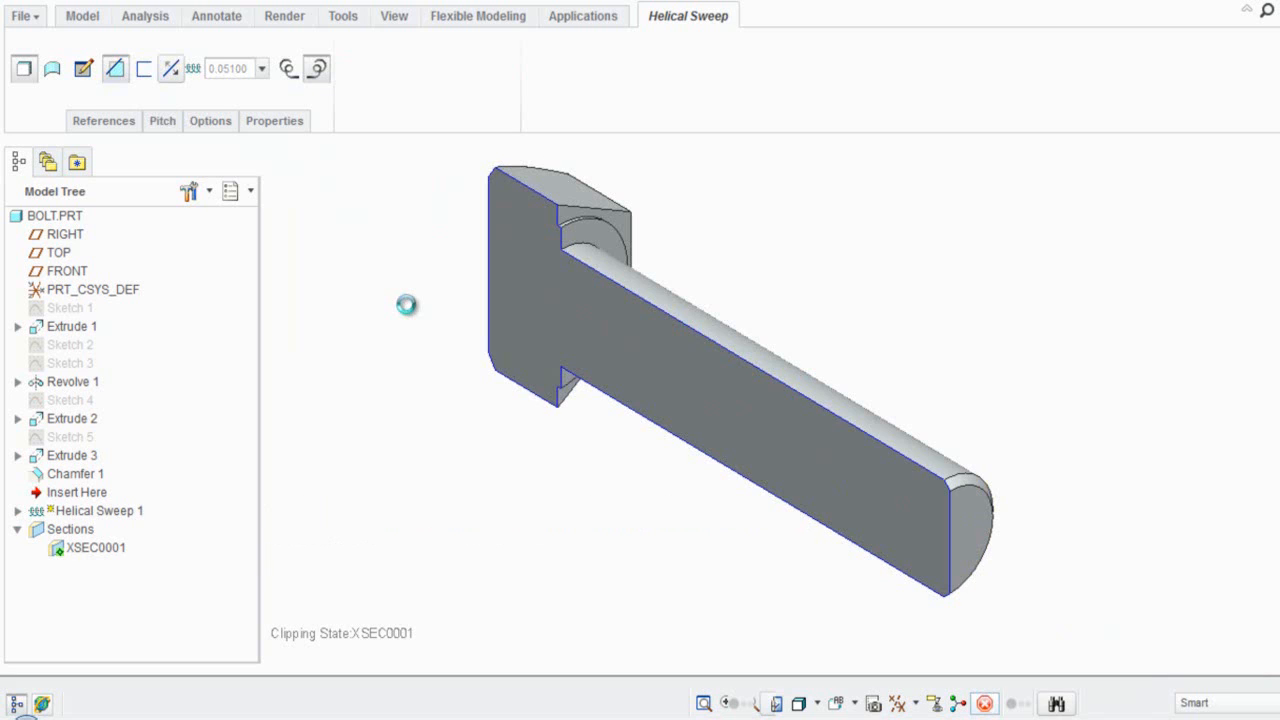
click(407, 306)
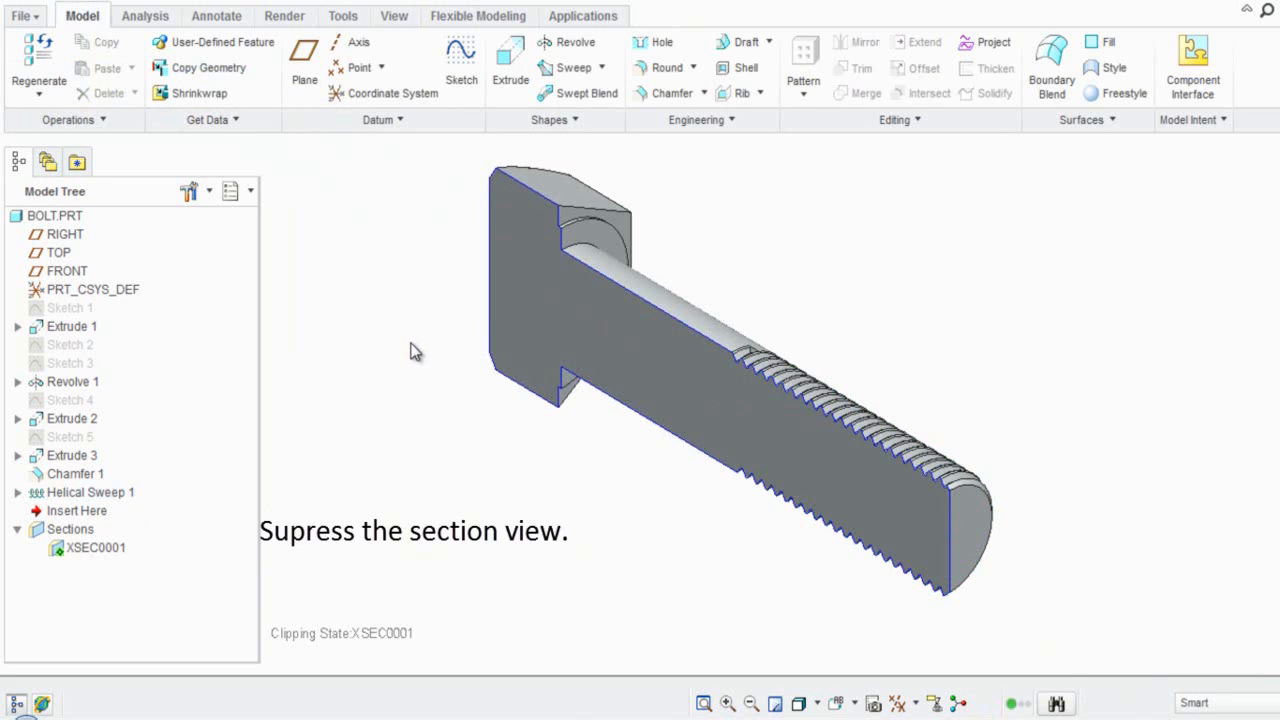
Suppress the cross section XSEC0001 and confirm the suppression.
right_click(105, 556)
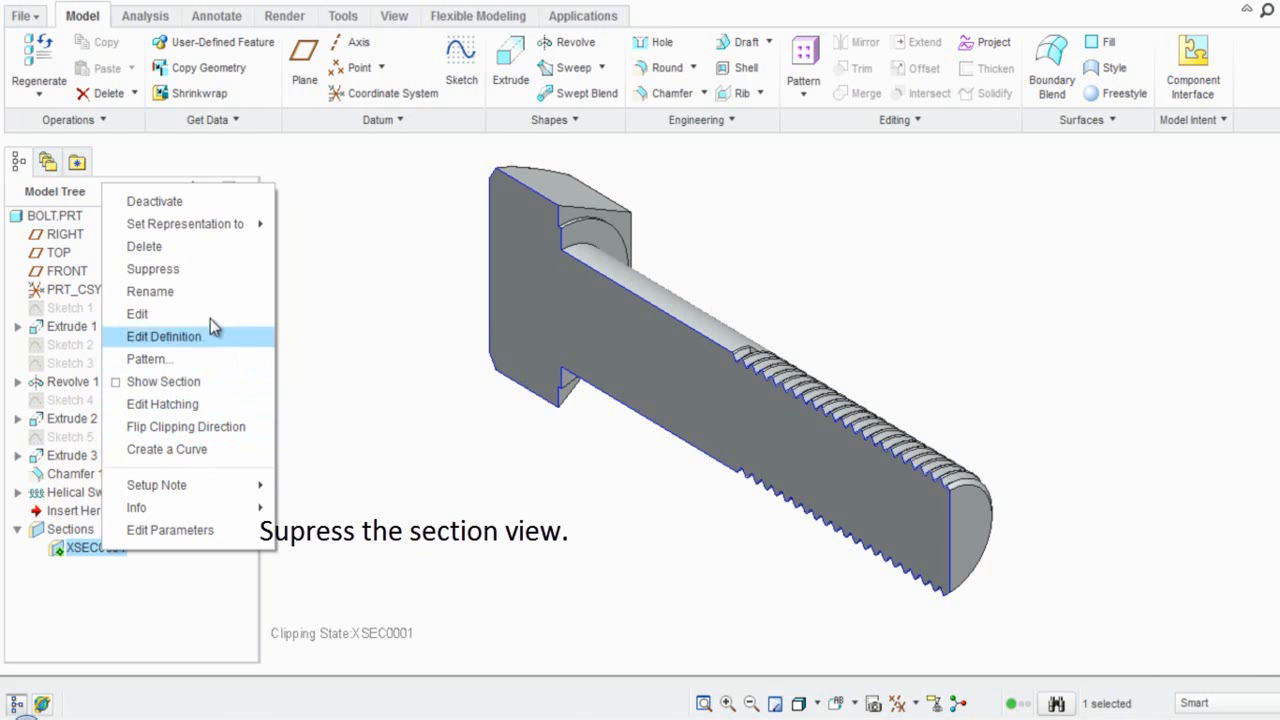
click(196, 270)
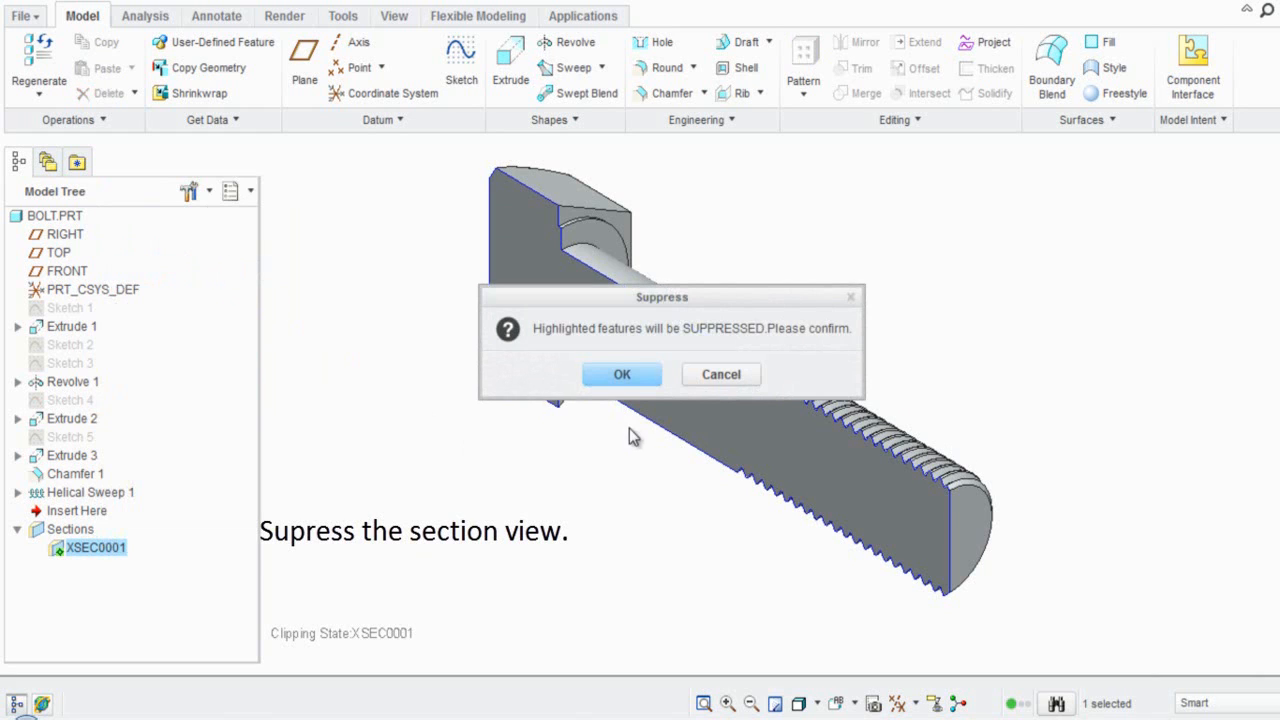
click(622, 378)
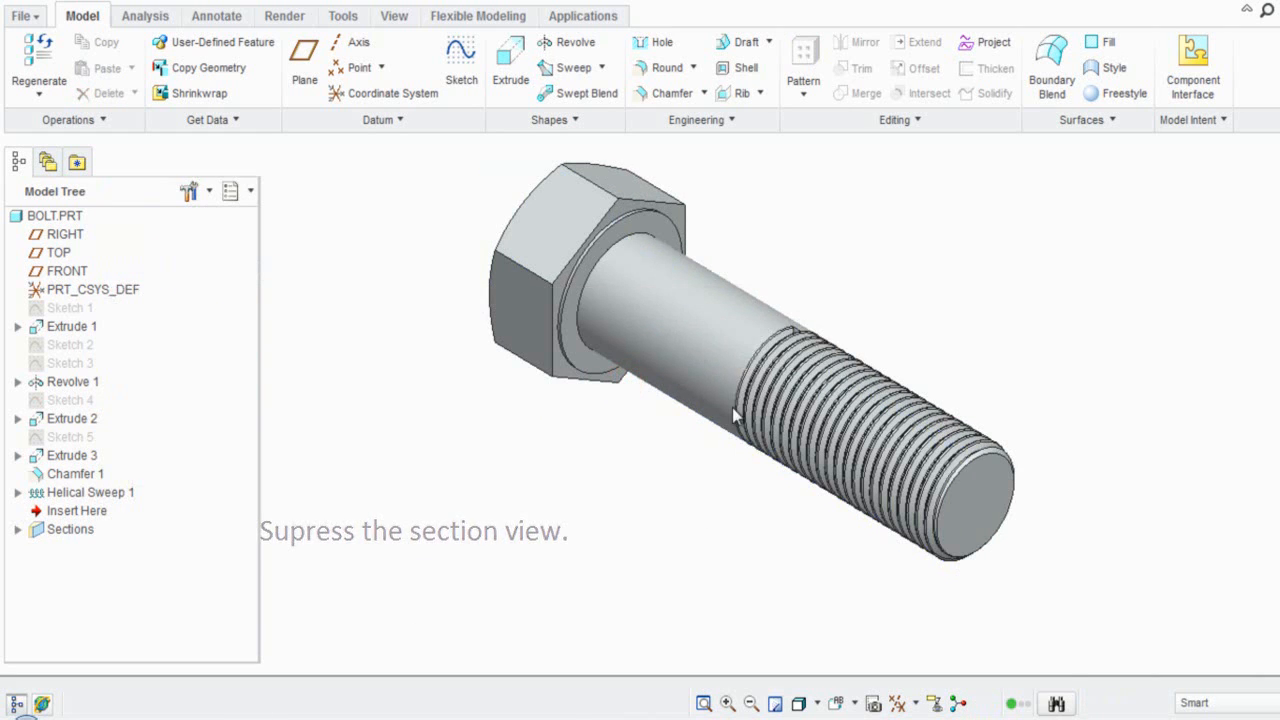
Save the model as BOLT.PRT in the Bolt and Nut folder.
scroll(750, 245, down, 1)
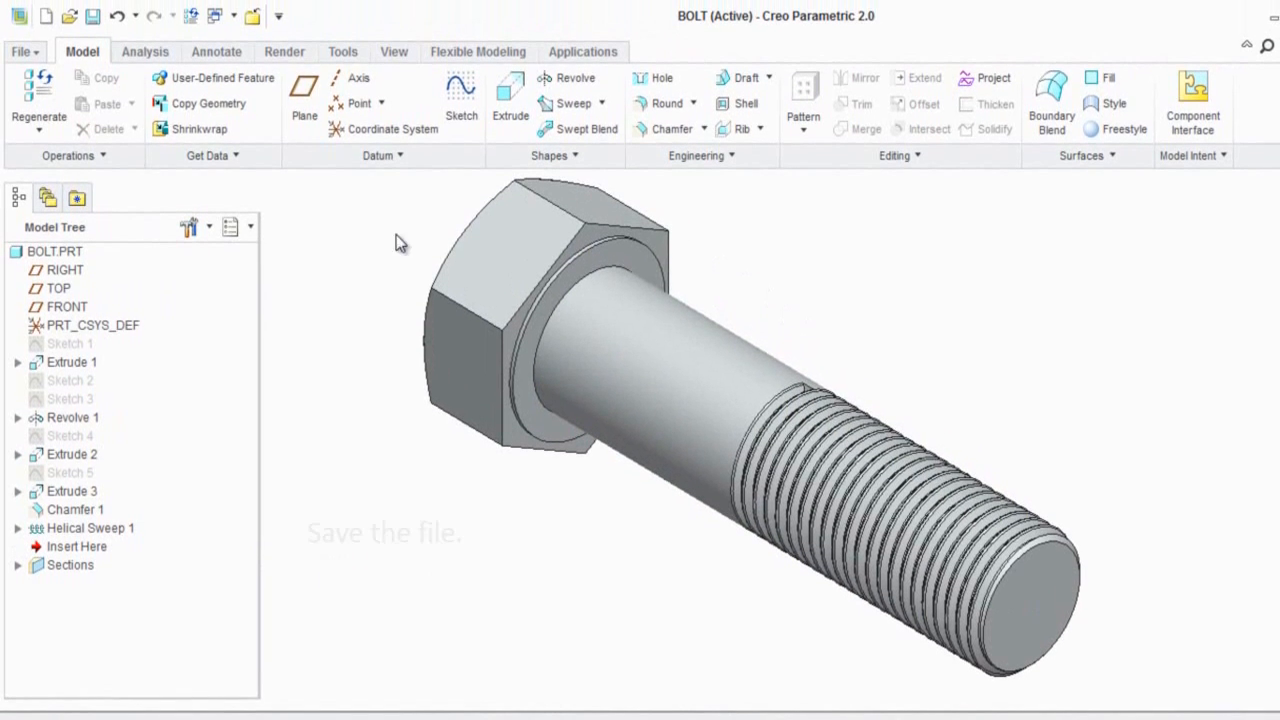
click(93, 9)
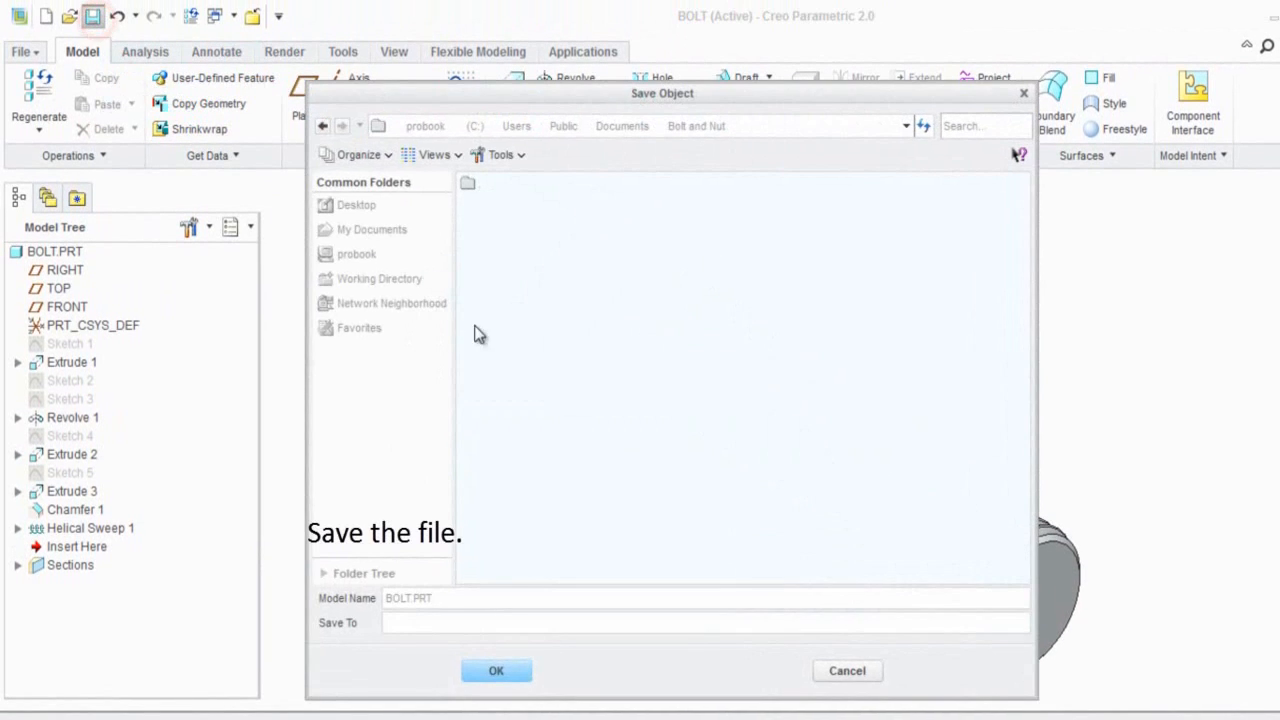
click(497, 672)
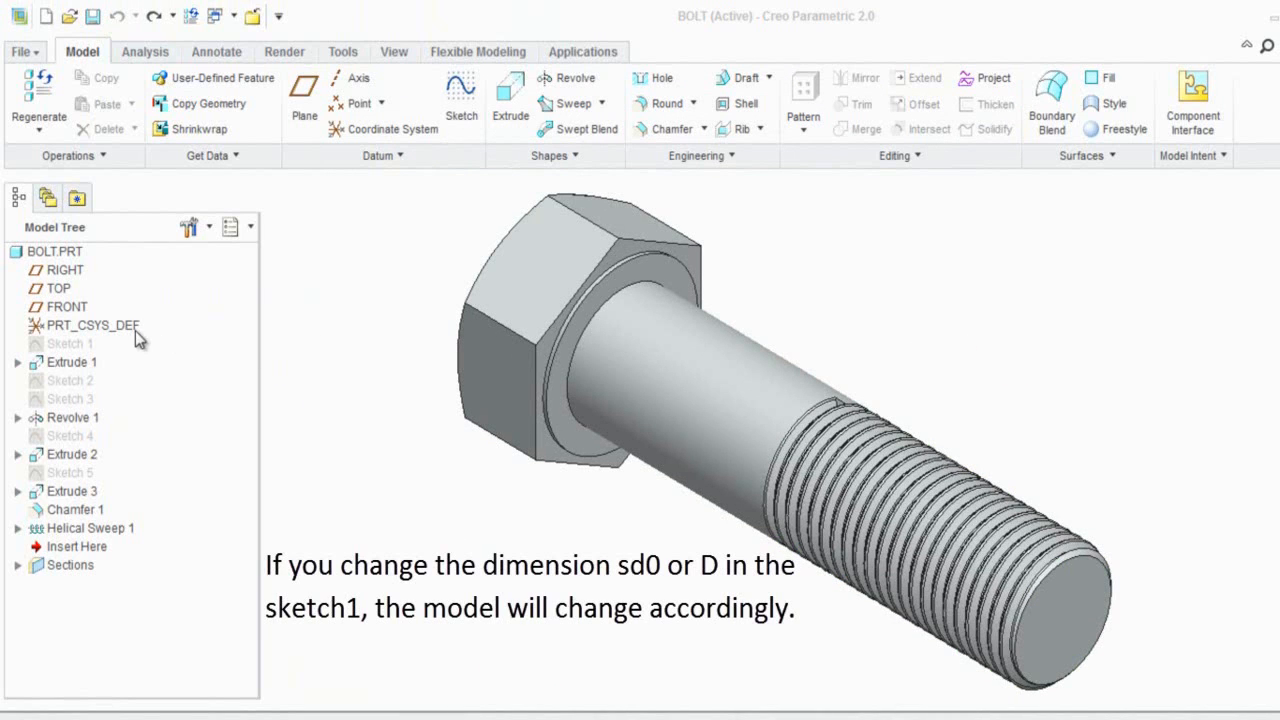
Edit the definition of Sketch 1 and set the inner construction circle's diameter D to 0.625.
right_click(83, 346)
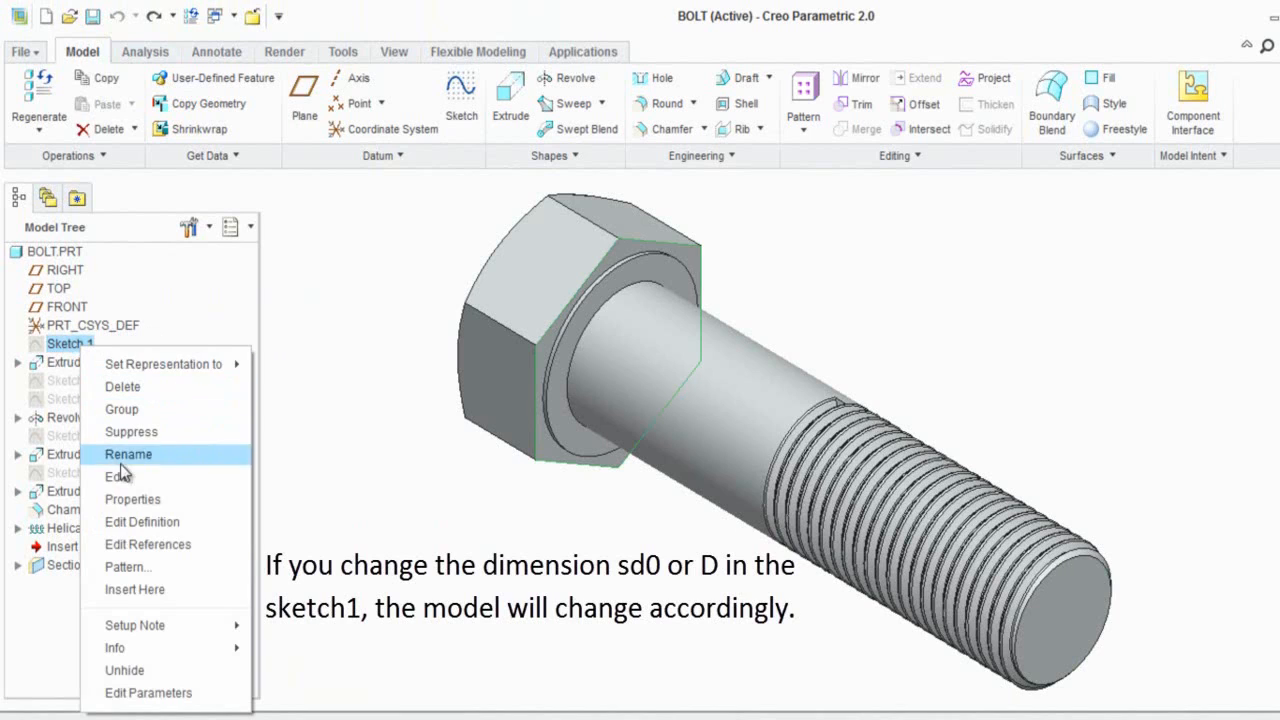
click(147, 521)
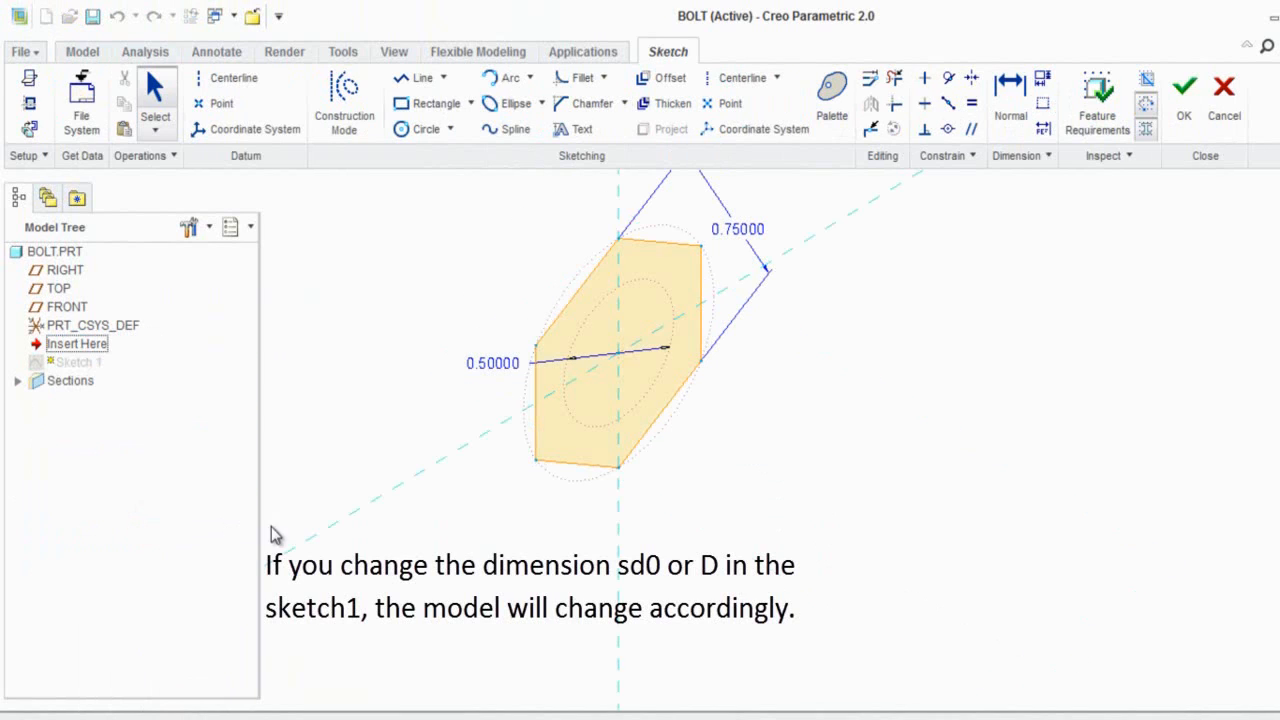
click(520, 584)
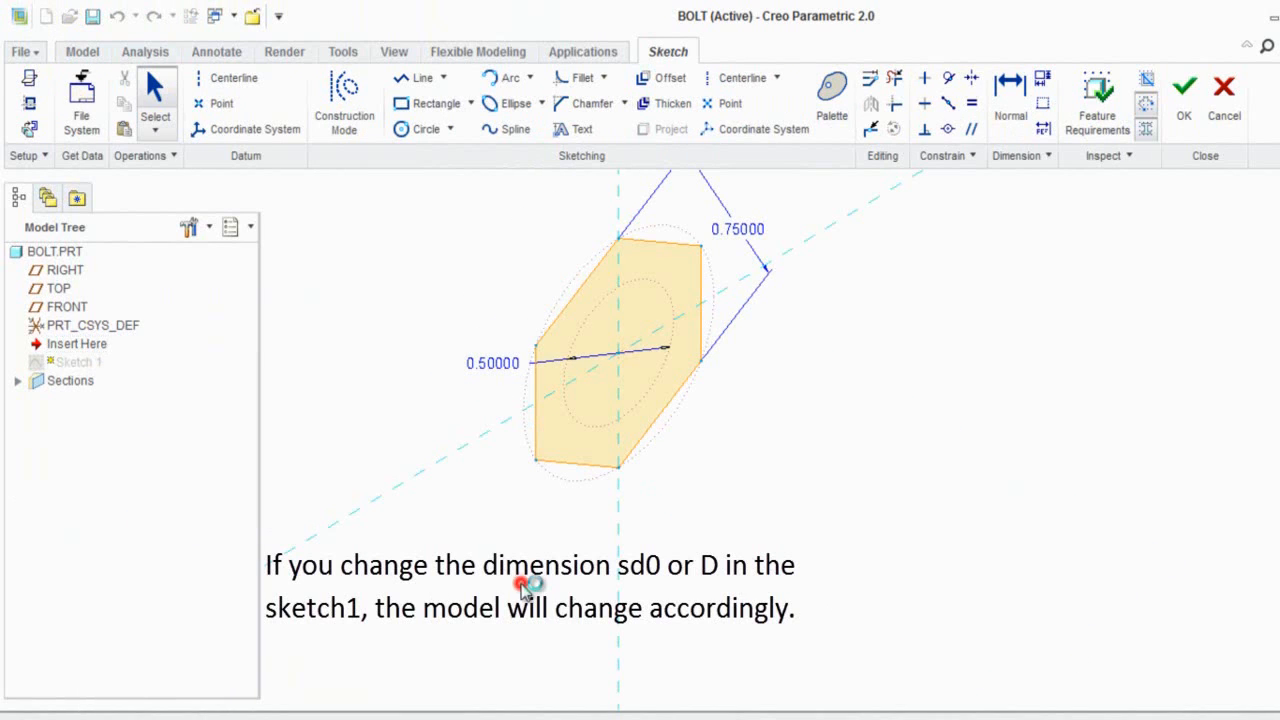
double_click(497, 366)
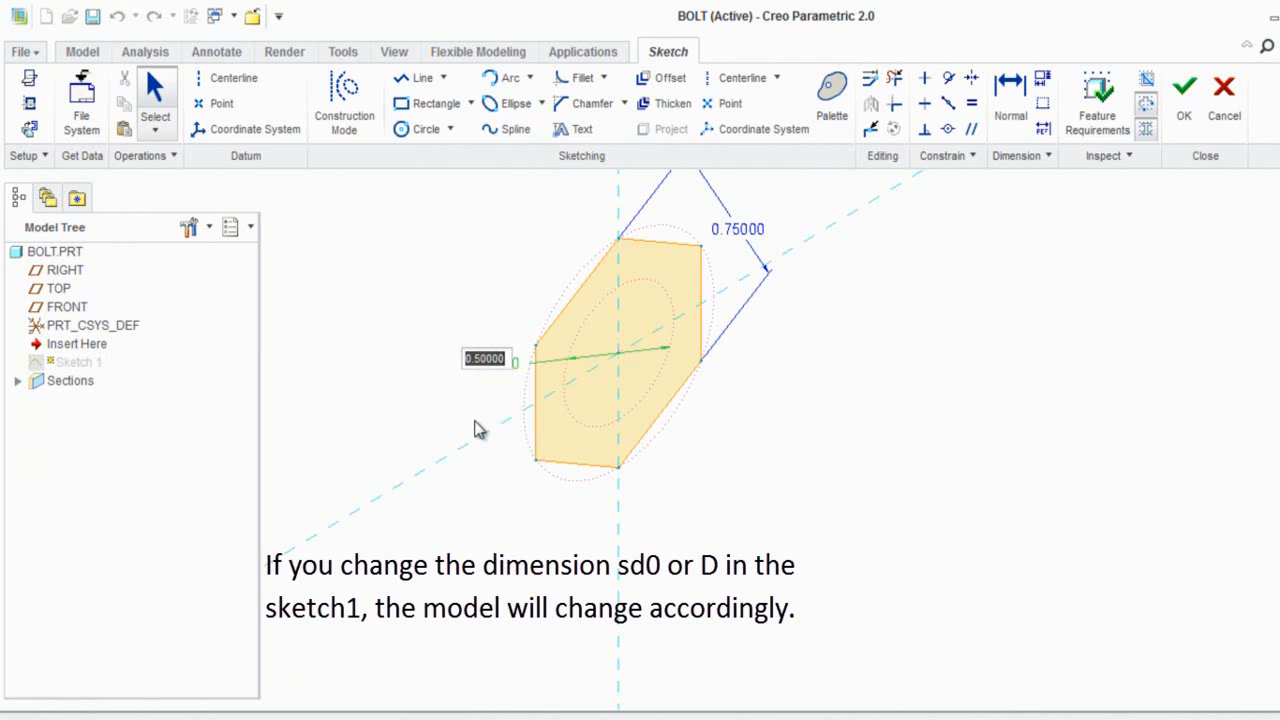
text(s)
key(Return)
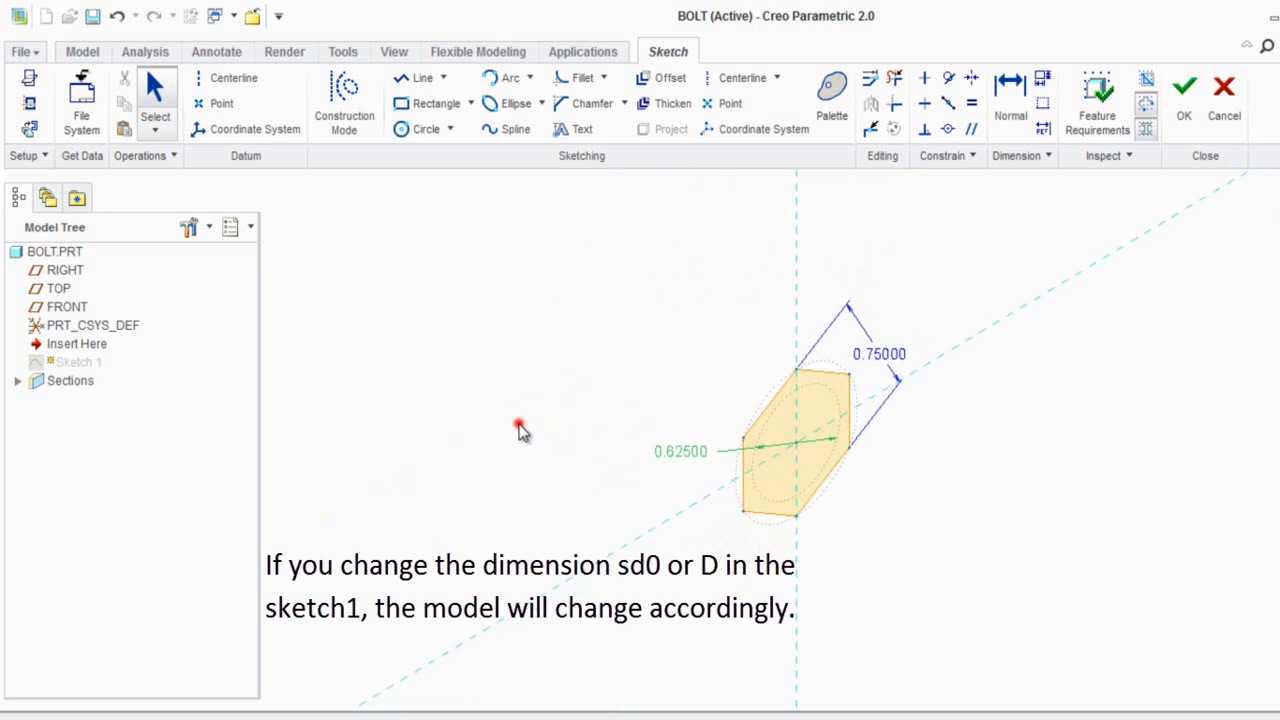
click(520, 430)
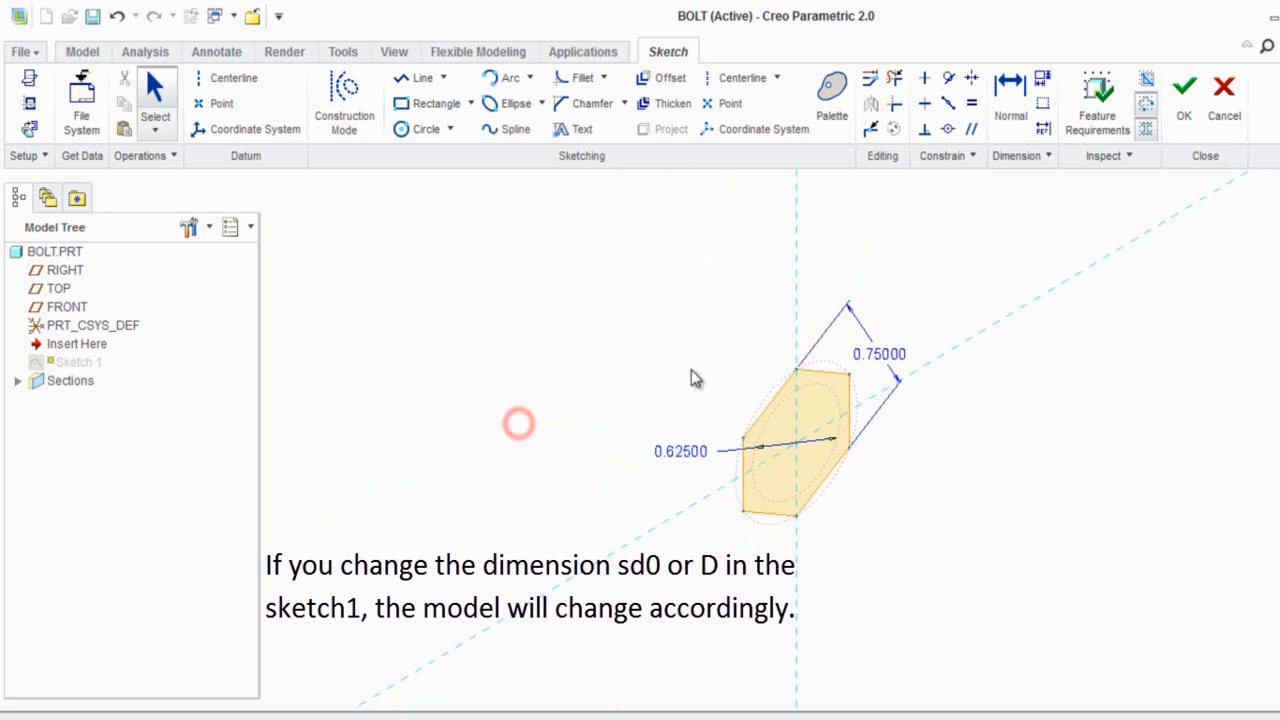
Accept the edited Sketch 1 and inspect the regenerated bolt.
click(1180, 118)
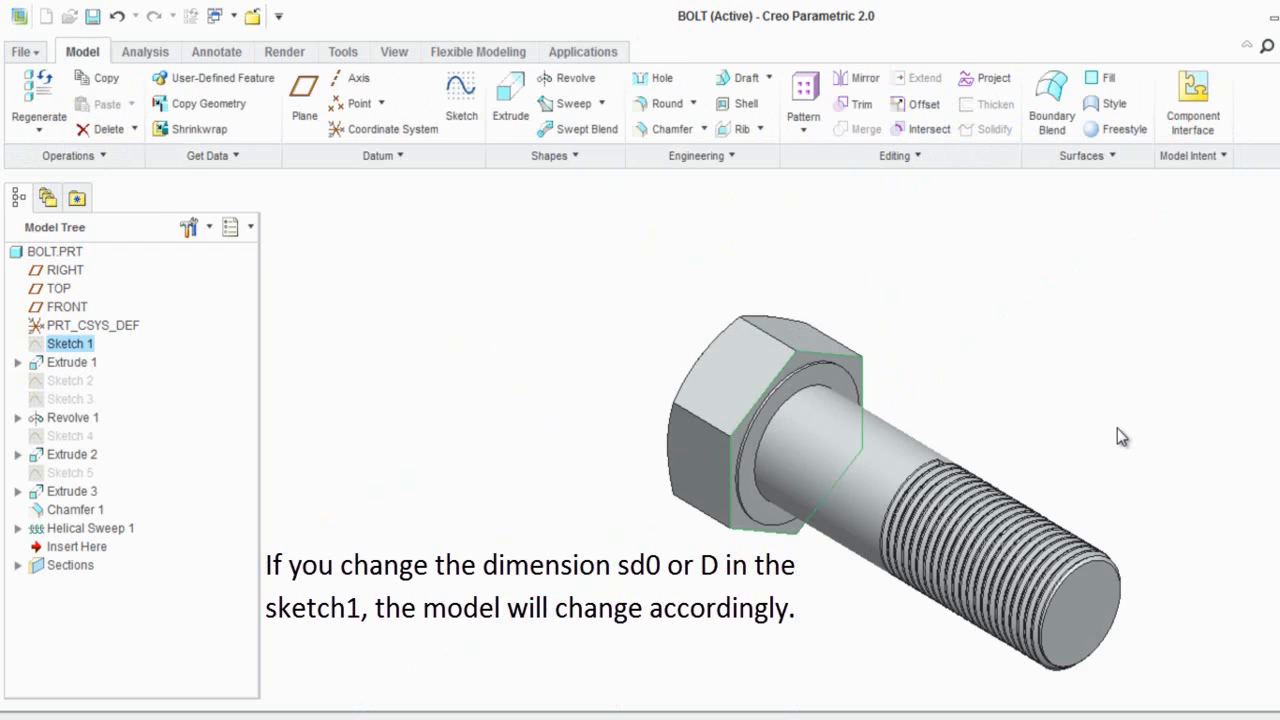
click(1117, 429)
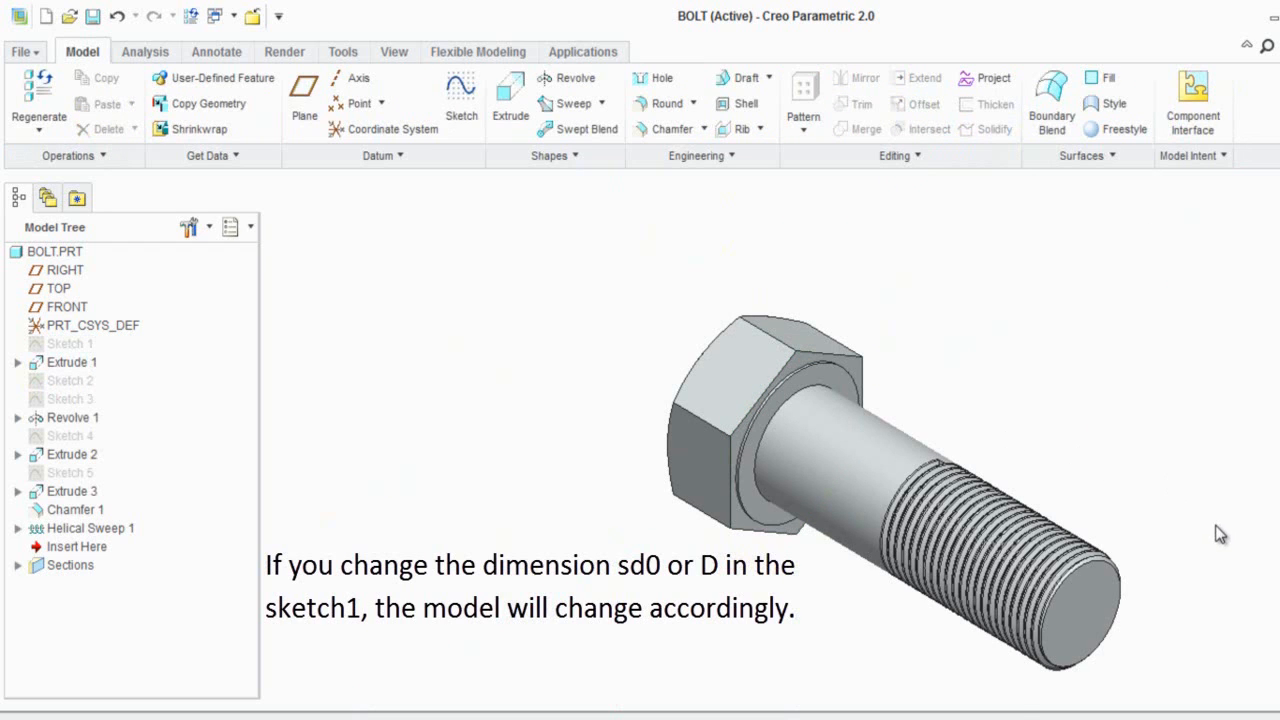
scroll(1220, 535, down, 2)
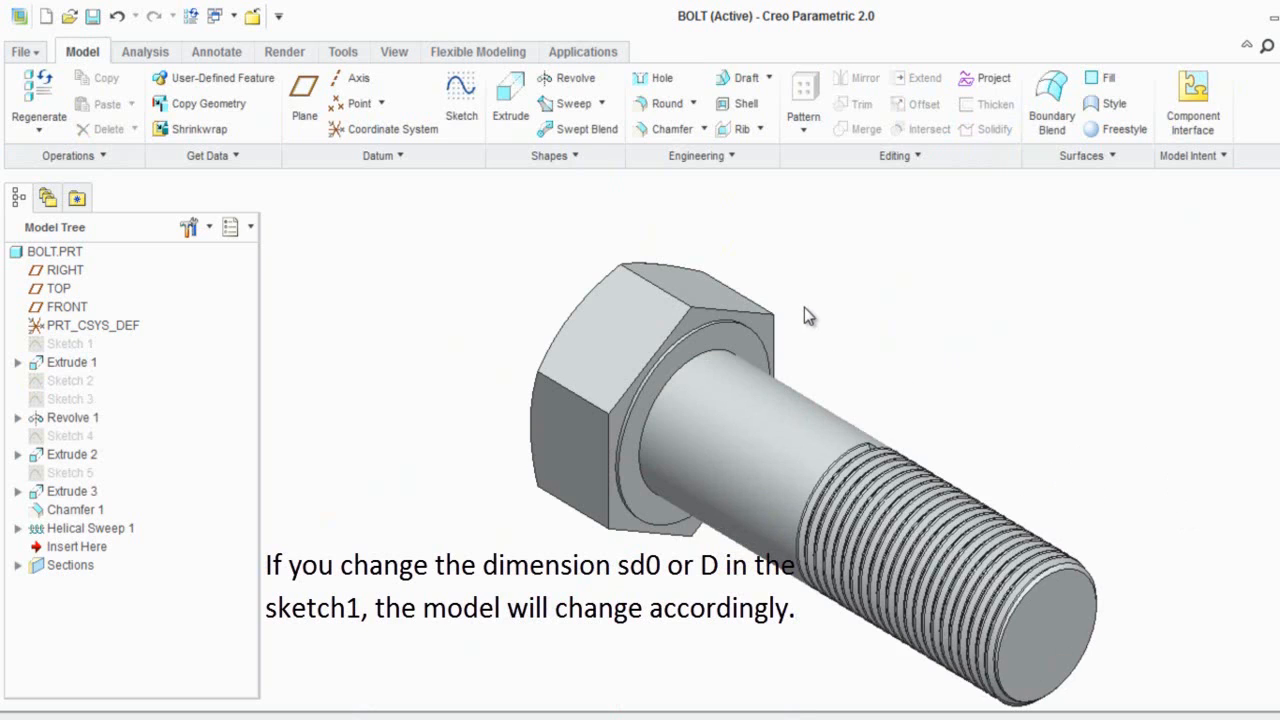
scroll(808, 316, up, 1)
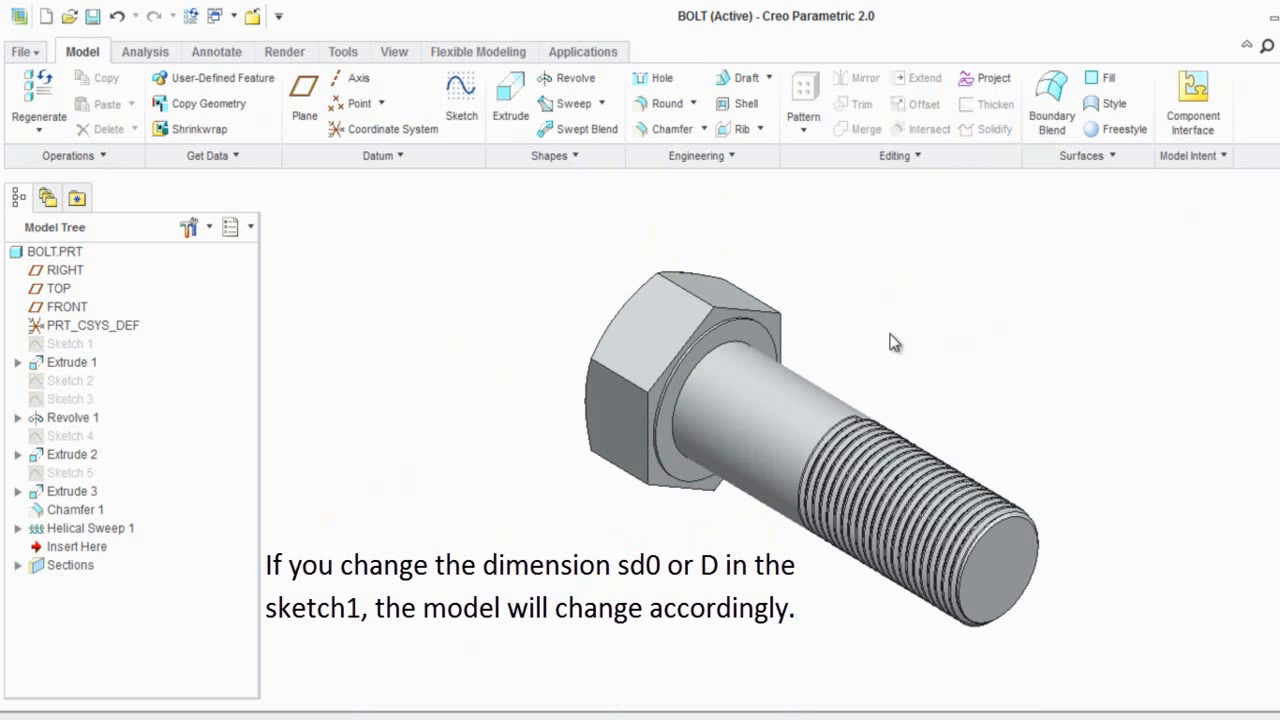
click(987, 377)
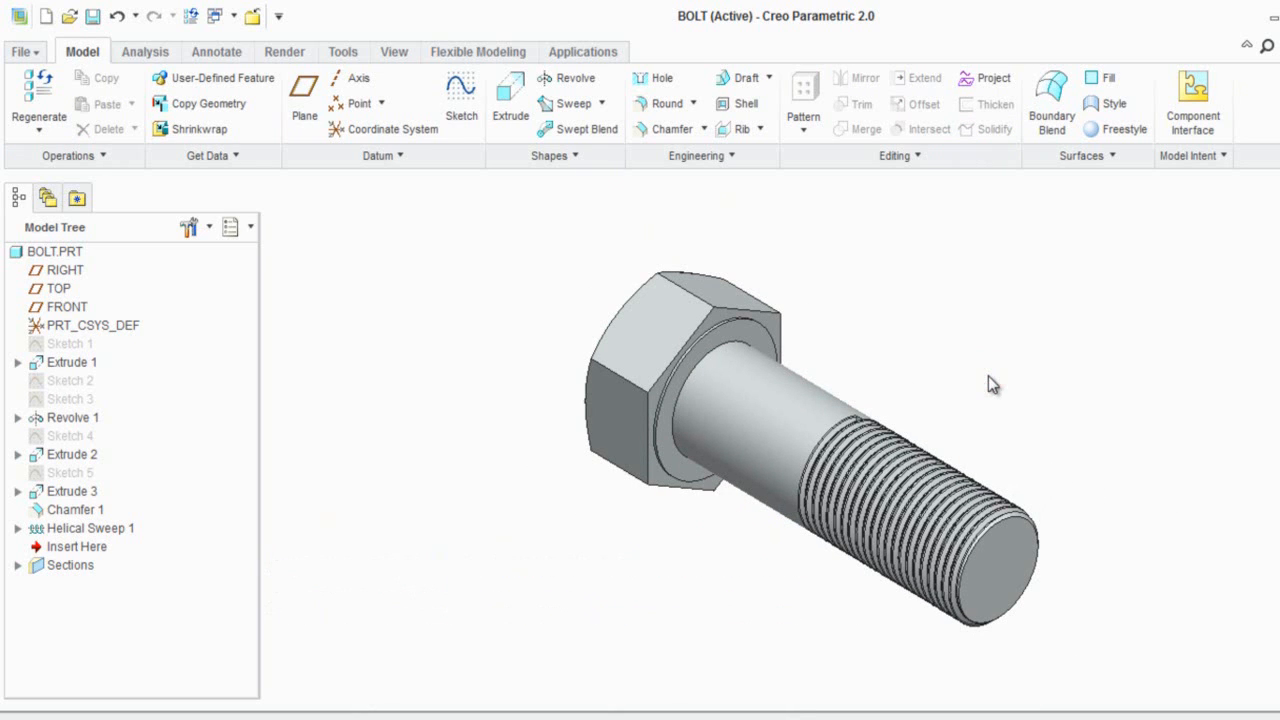
click(327, 246)
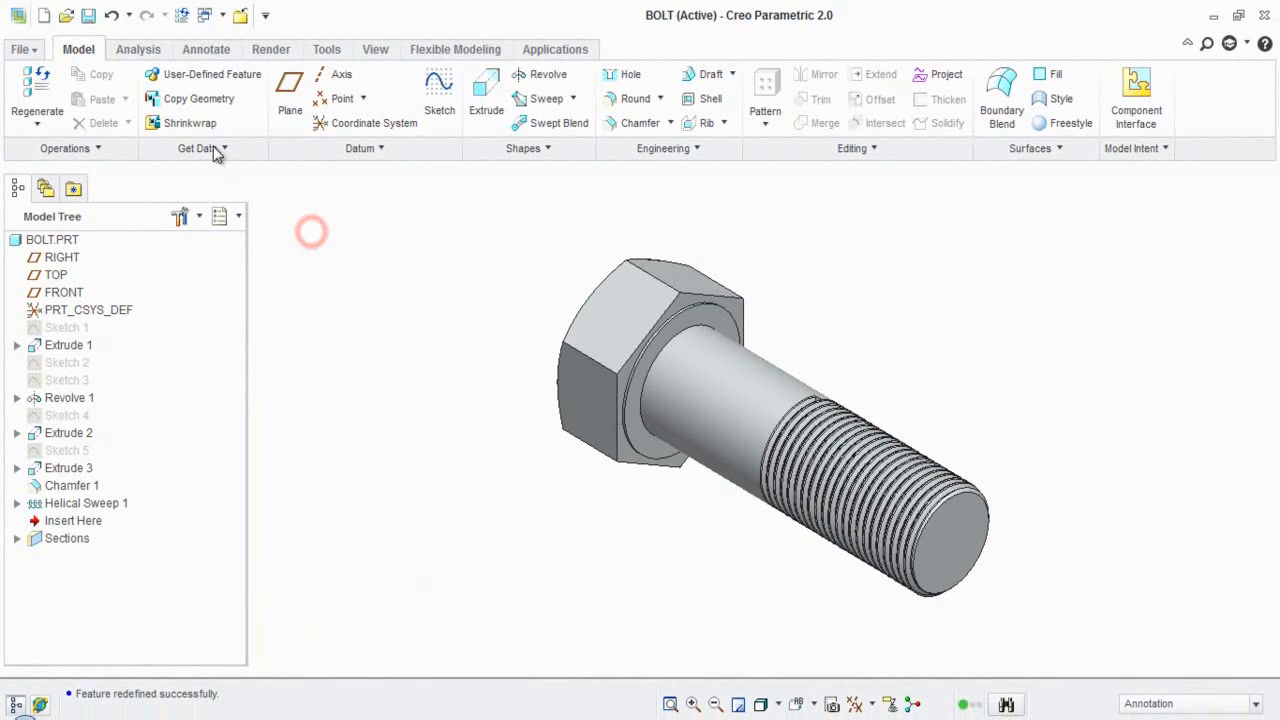
Undo the Sketch 1 diameter change on the bolt.
click(112, 16)
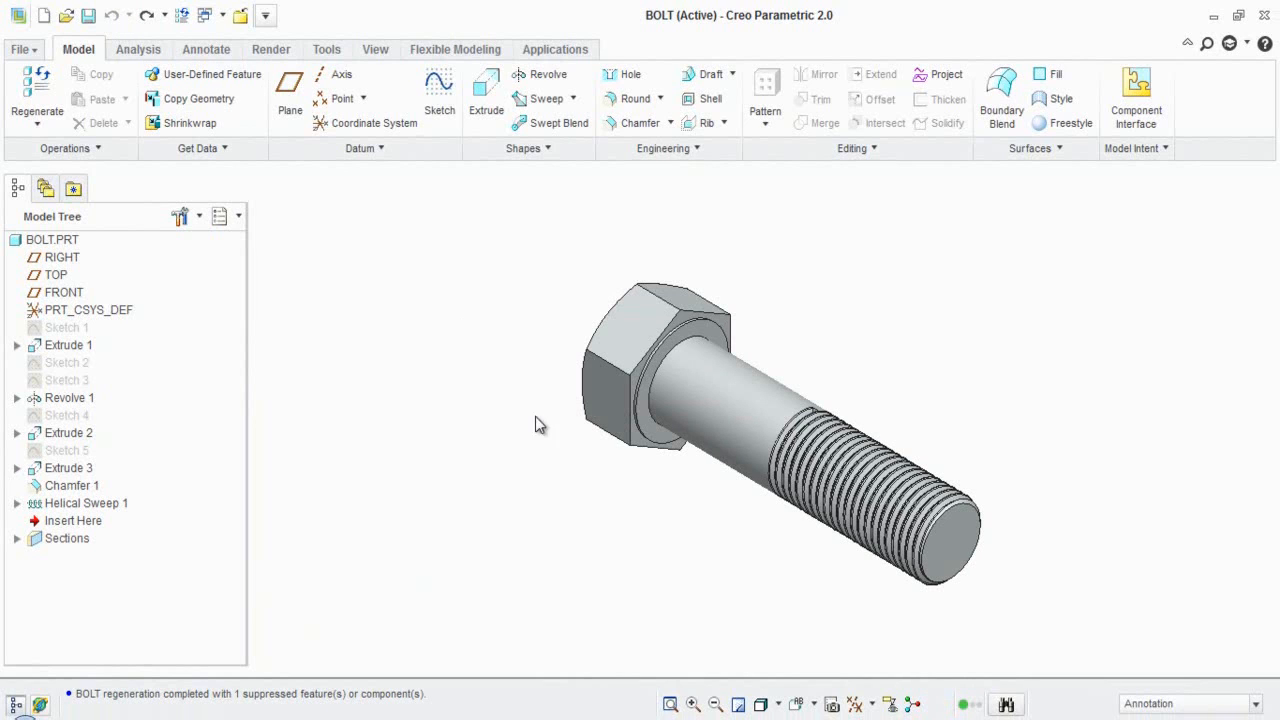
click(703, 529)
scroll(830, 468, up, 4)
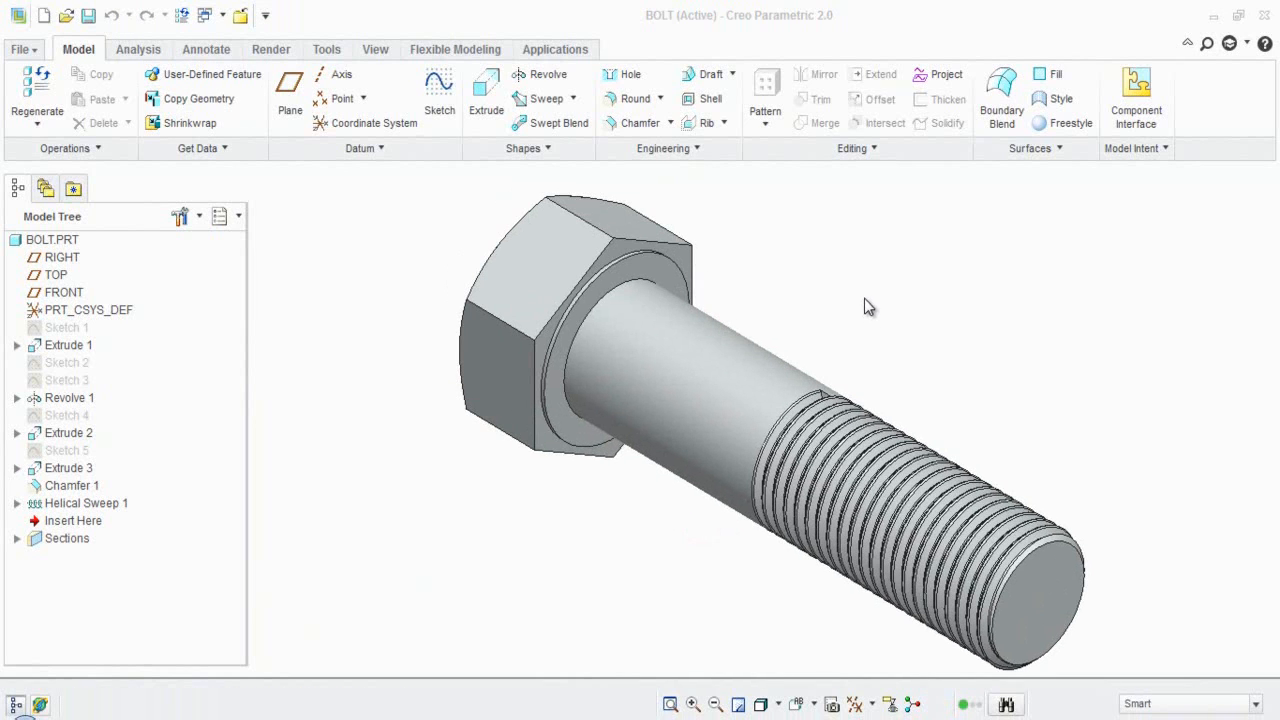
click(866, 300)
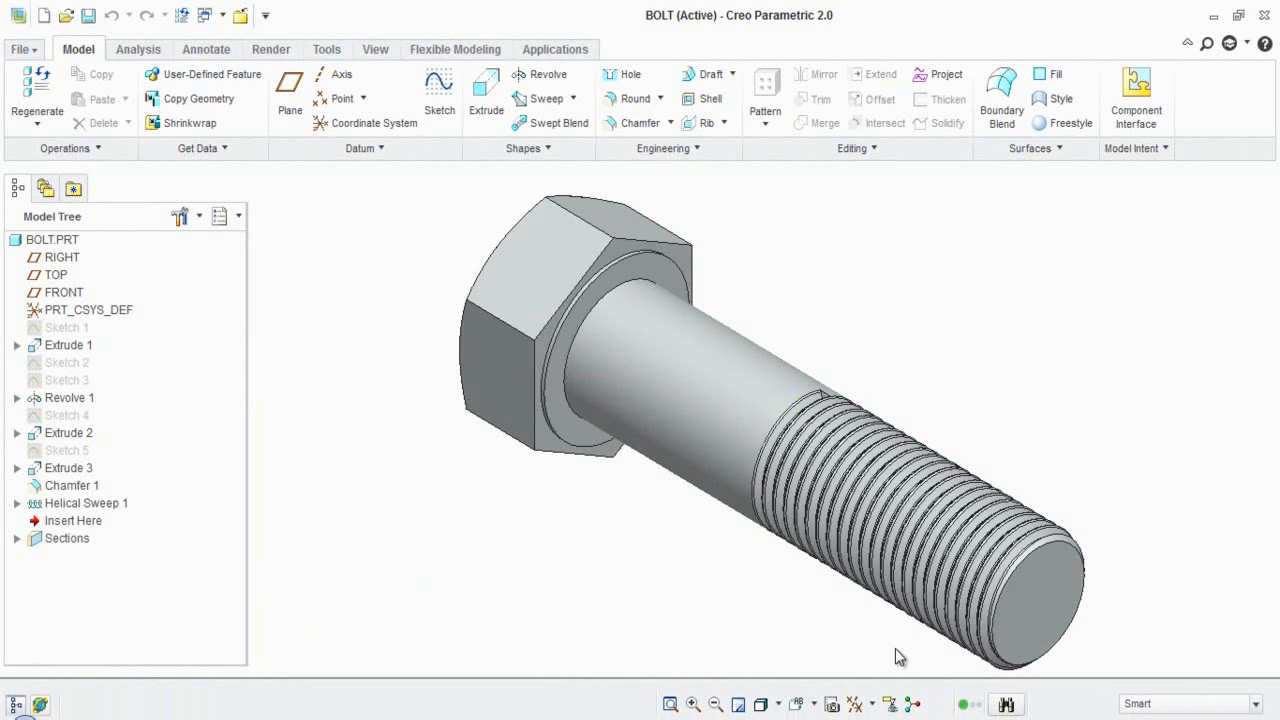
Turn on the display of coordinate systems in the model.
click(868, 706)
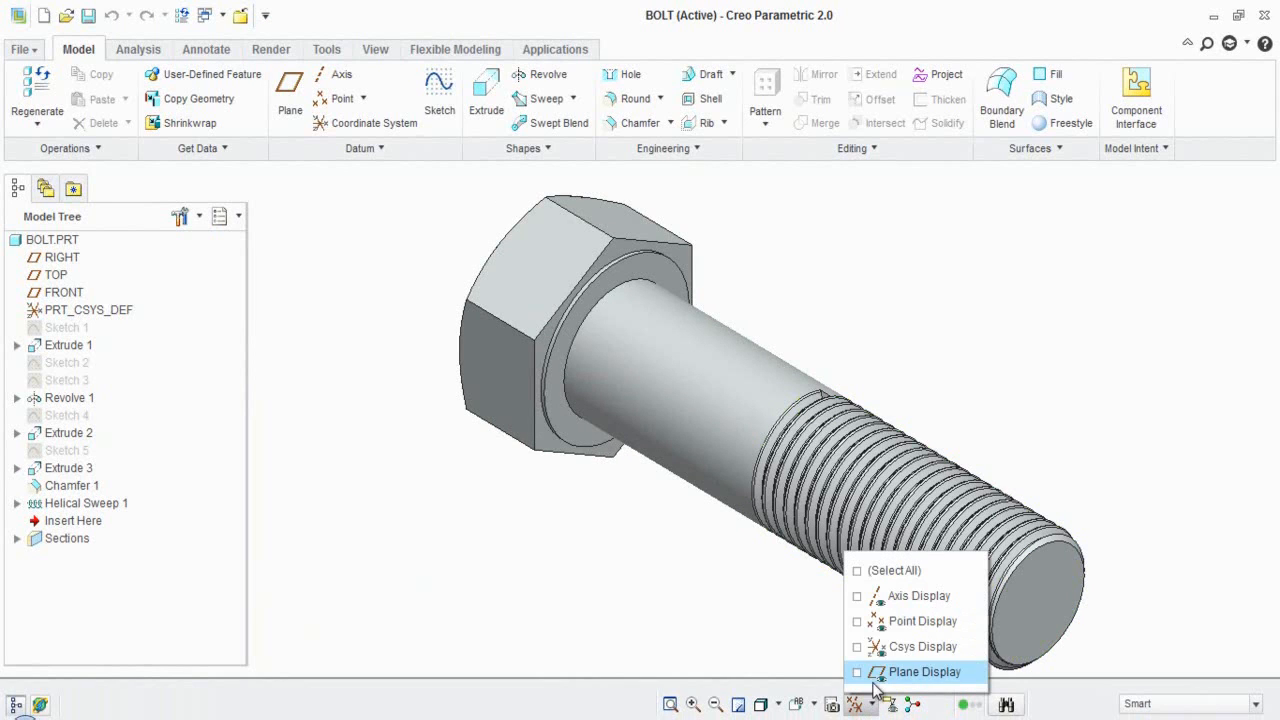
click(864, 648)
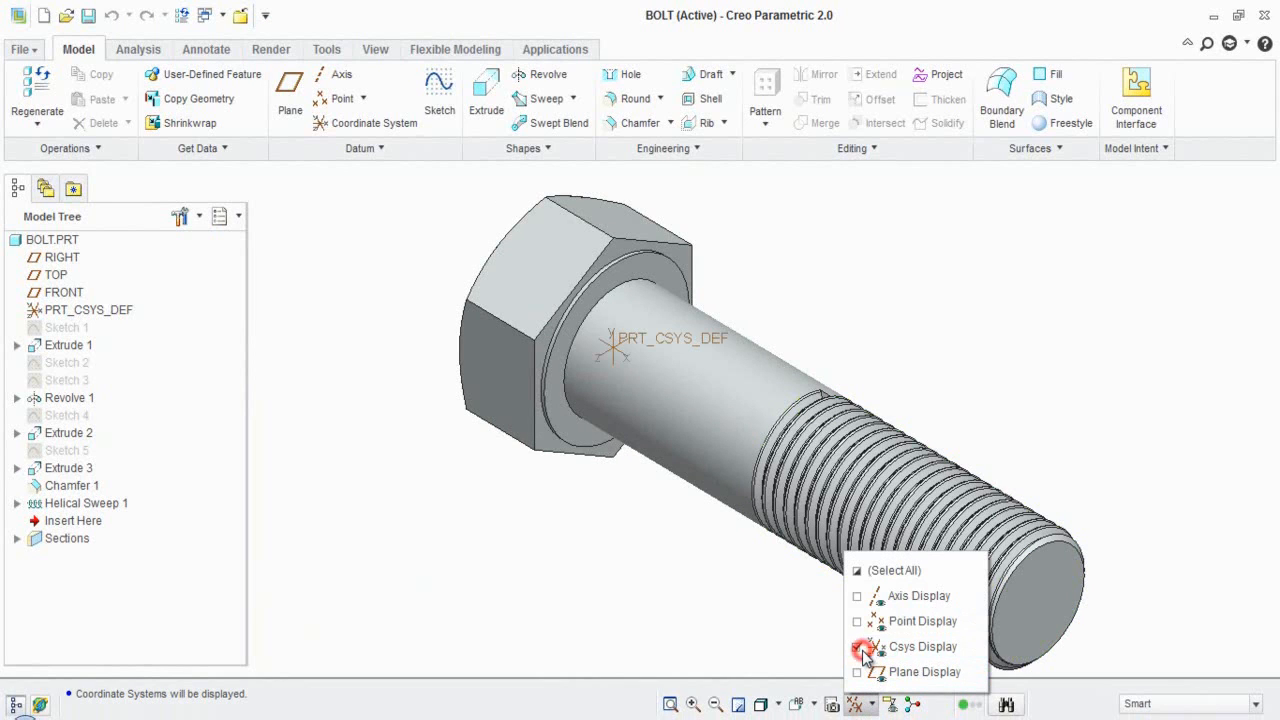
click(894, 310)
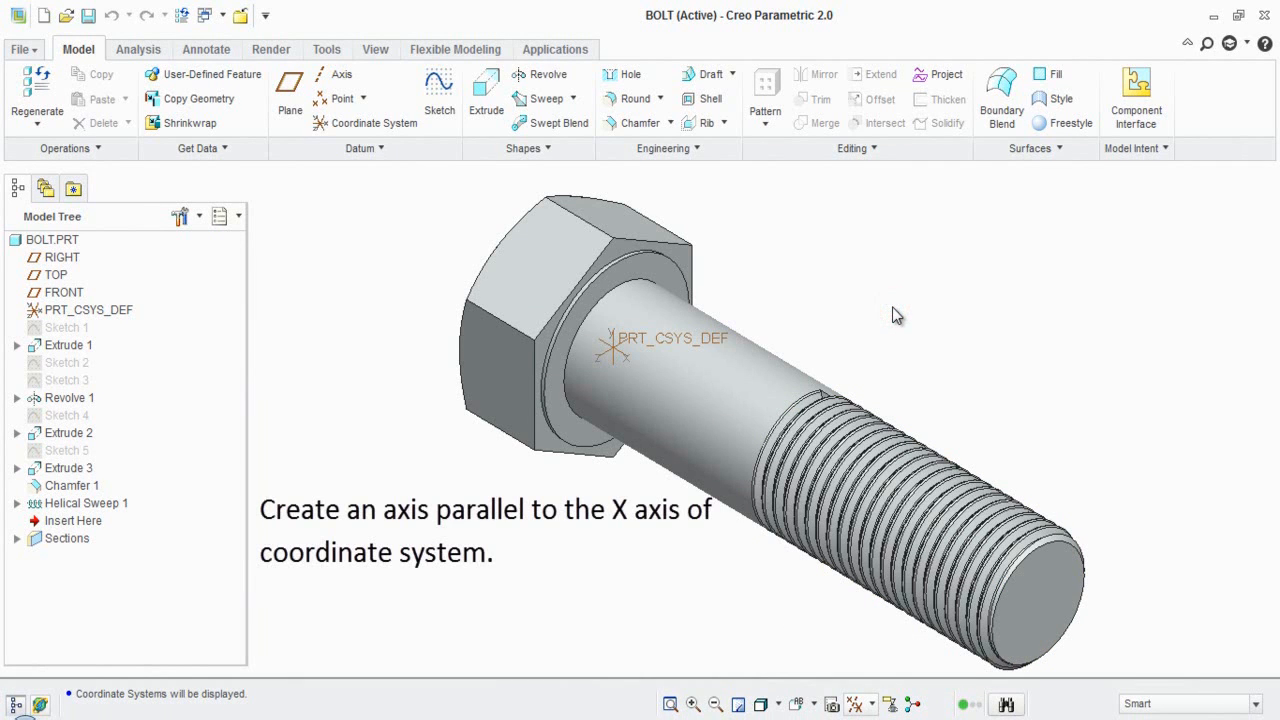
Start a datum axis and restrict reference selection to Coordinate System Axis.
click(341, 78)
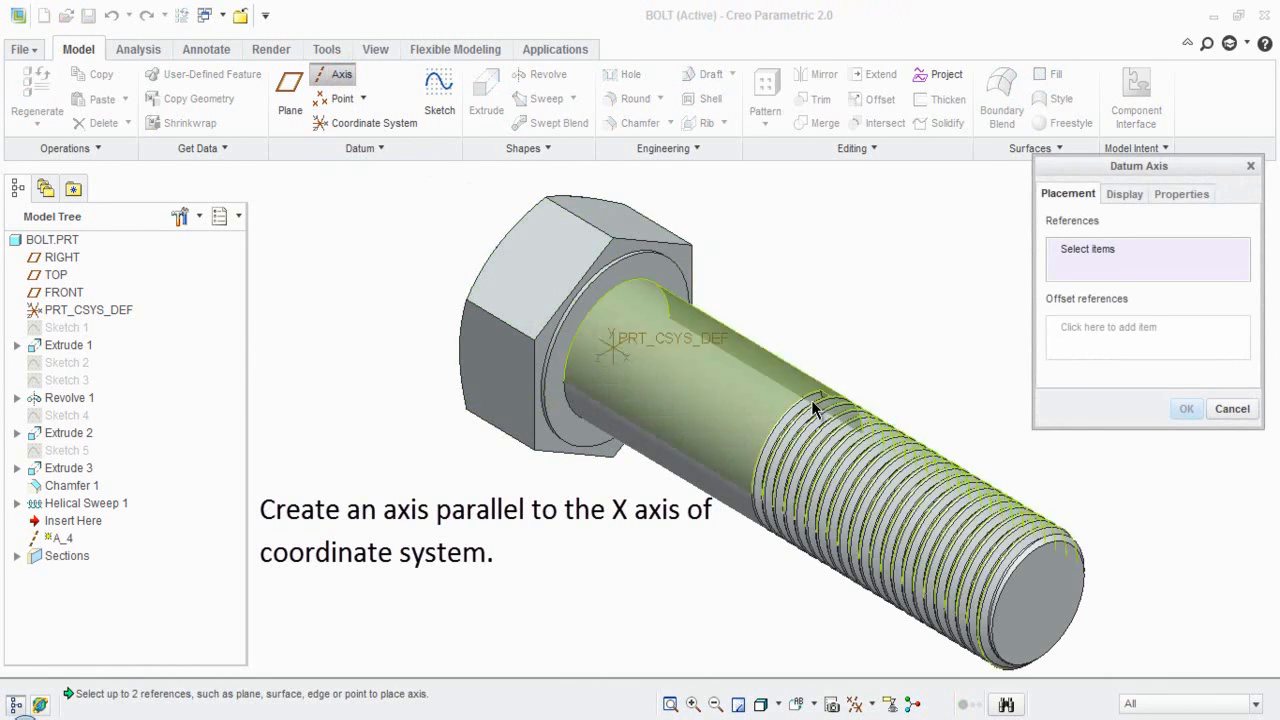
click(1258, 704)
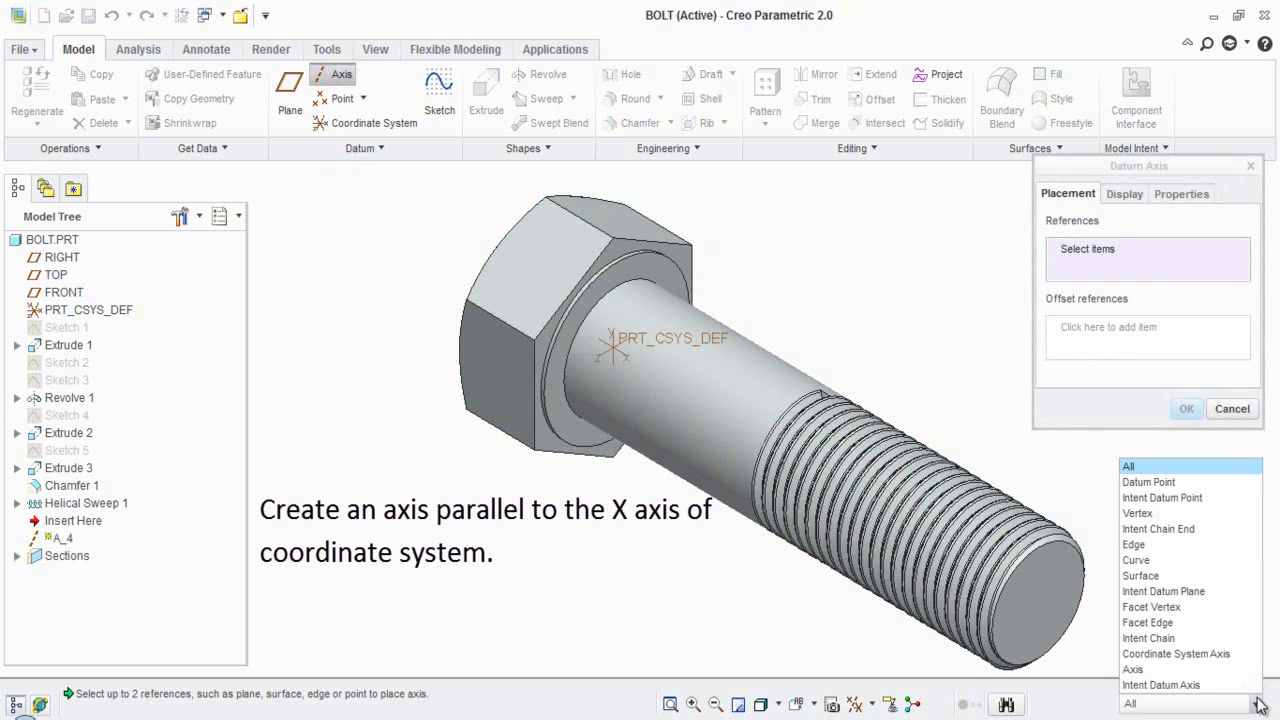
click(1213, 653)
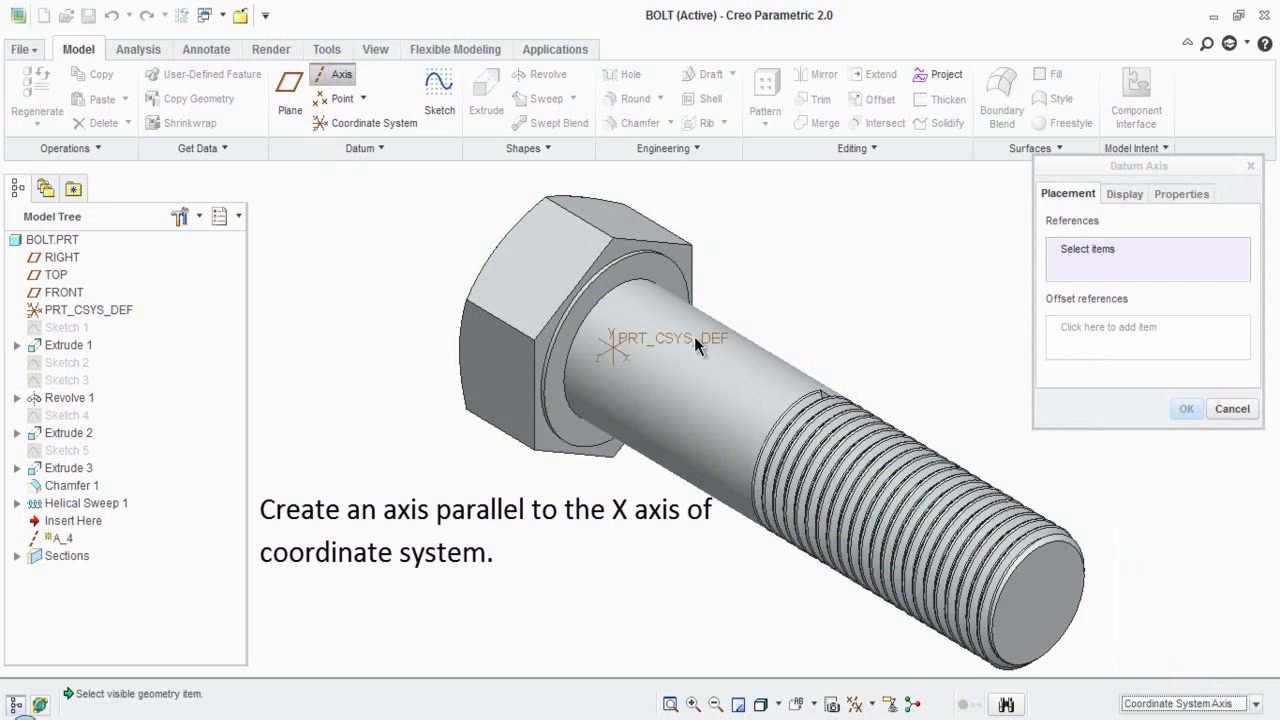
Create a datum axis through the X axis of PRT_CSYS_DEF and turn on the display of axes.
click(621, 353)
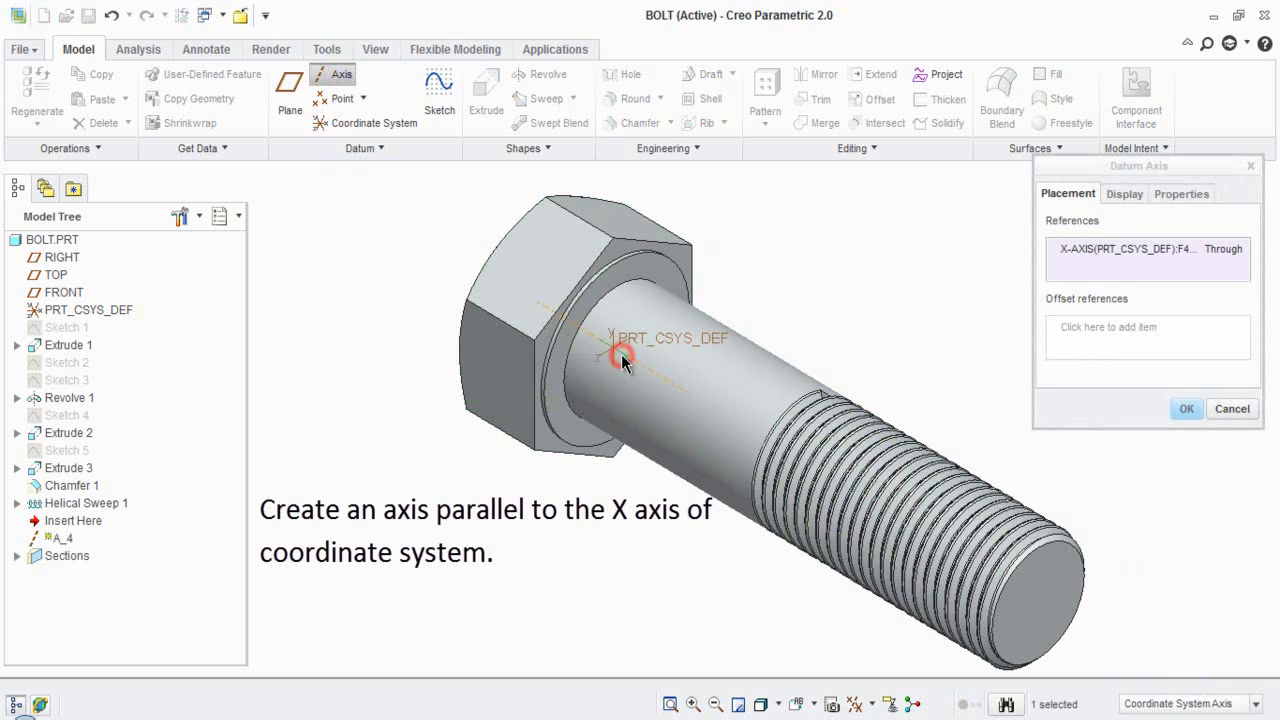
click(1187, 416)
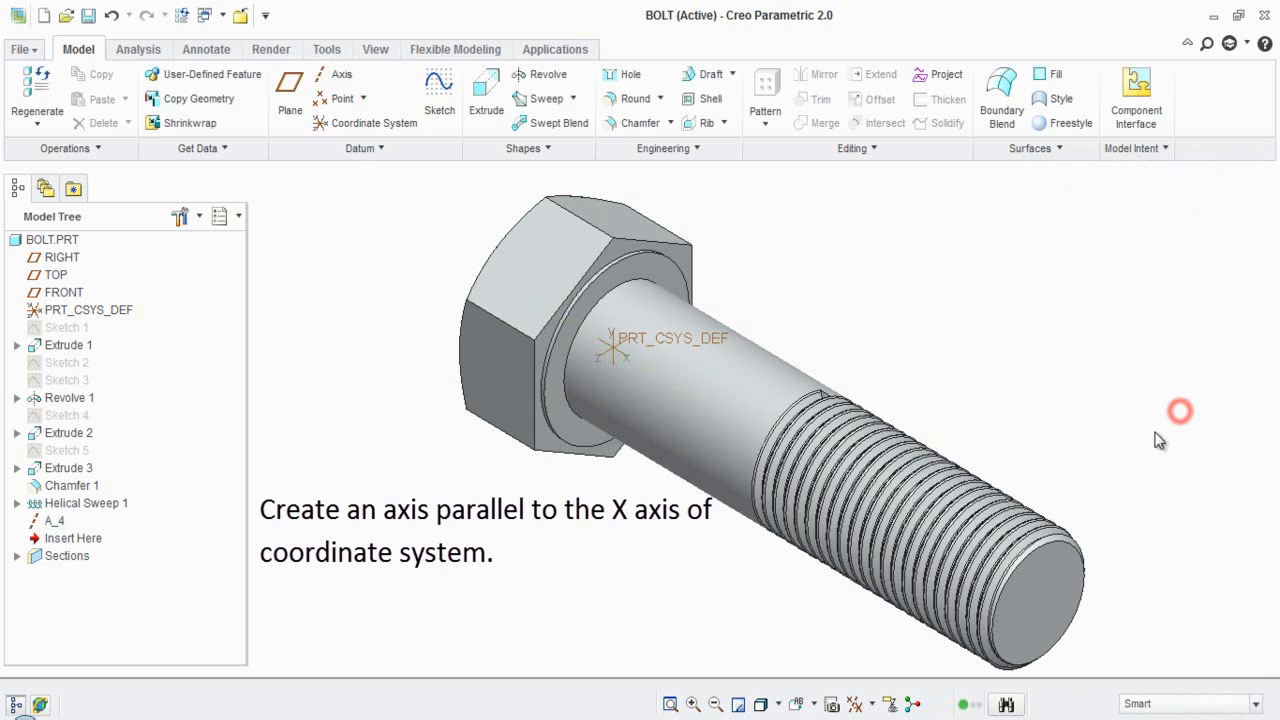
click(855, 704)
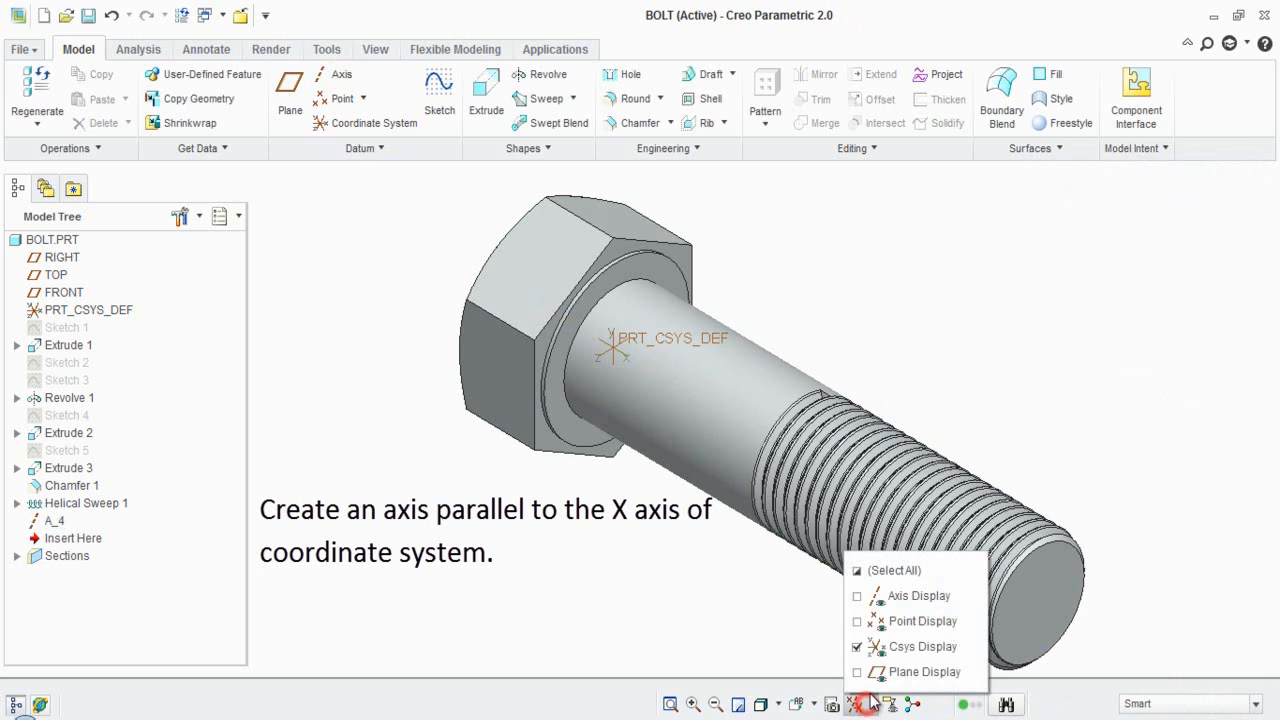
click(857, 596)
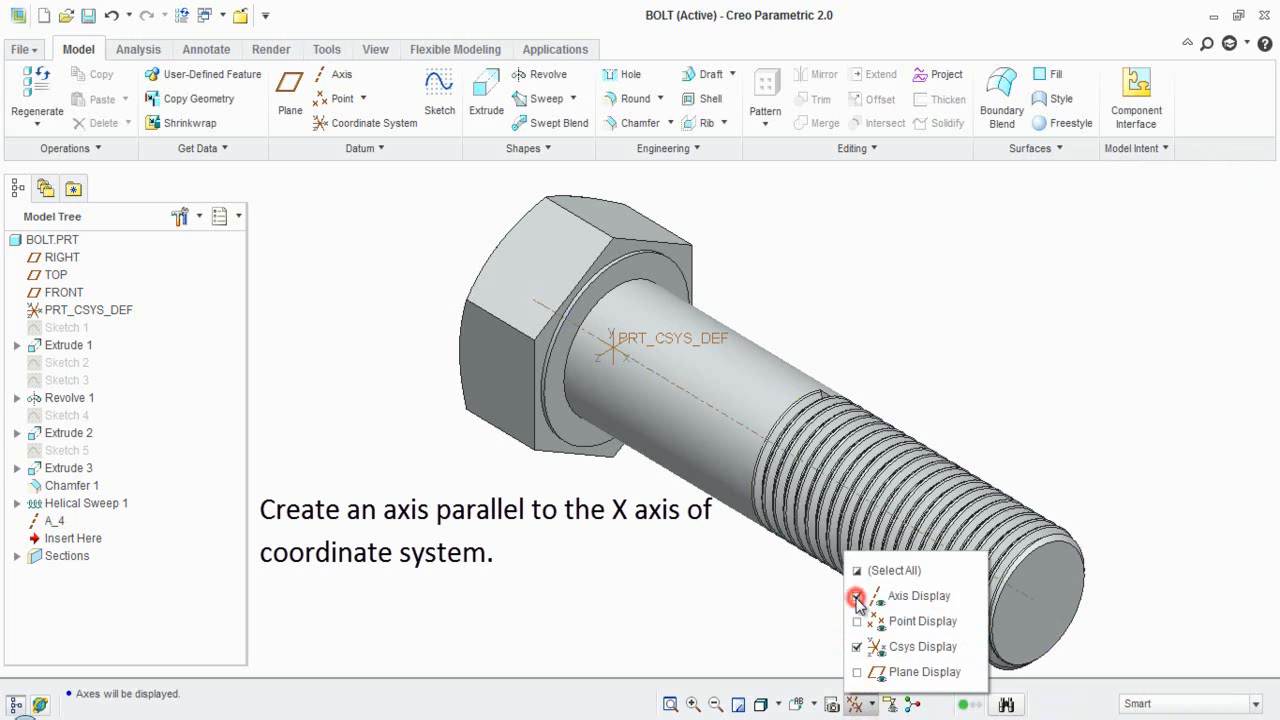
click(1055, 292)
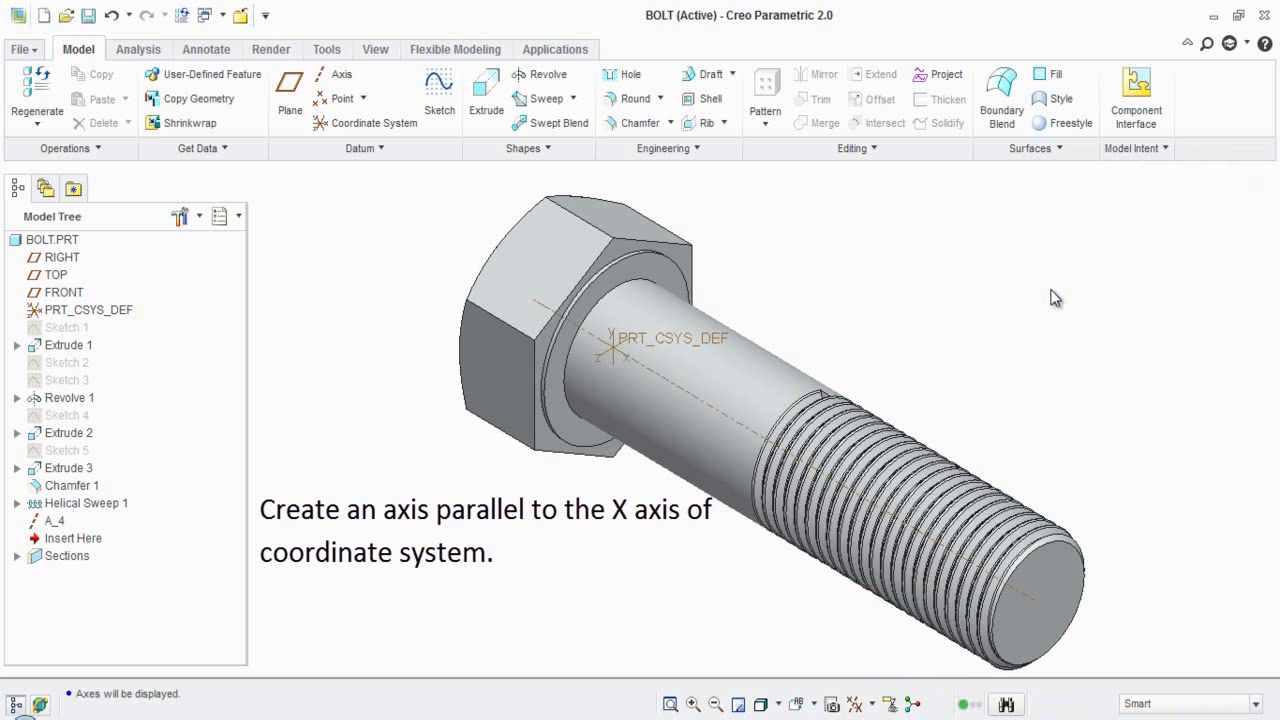
click(1054, 297)
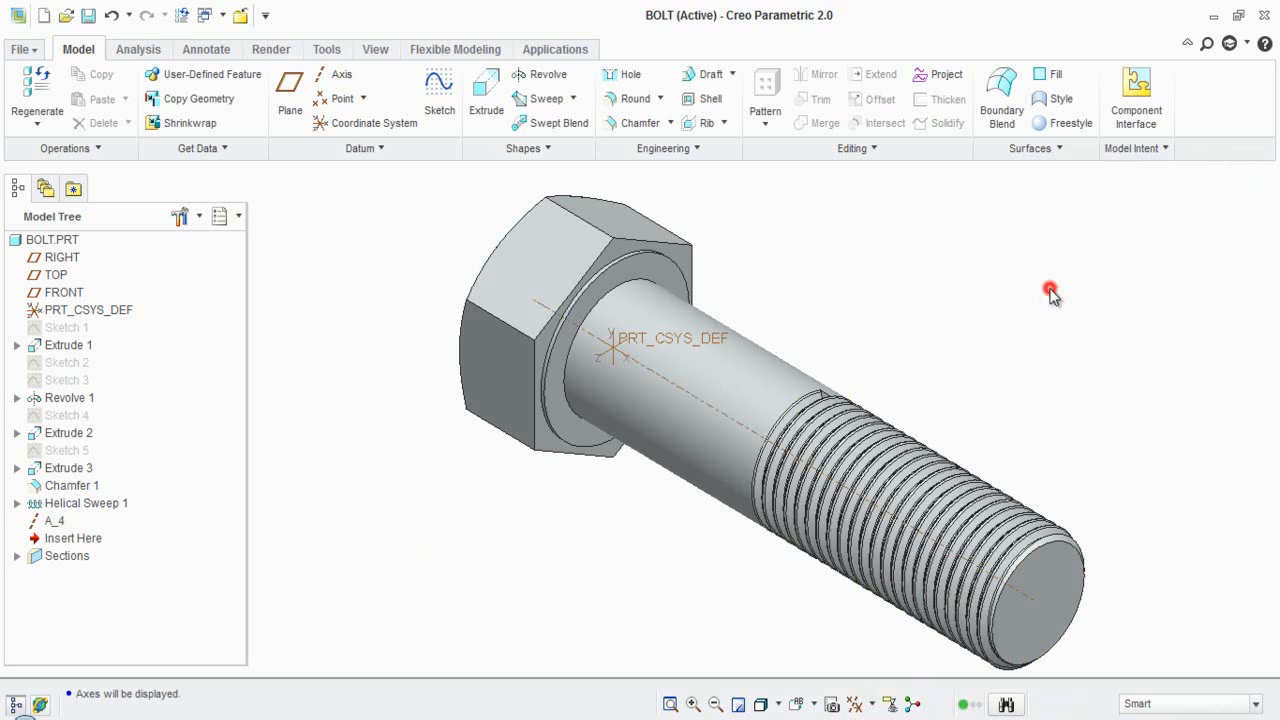
Turn off the display of all datum types, including axes, points, coordinate systems and planes.
click(872, 705)
click(860, 572)
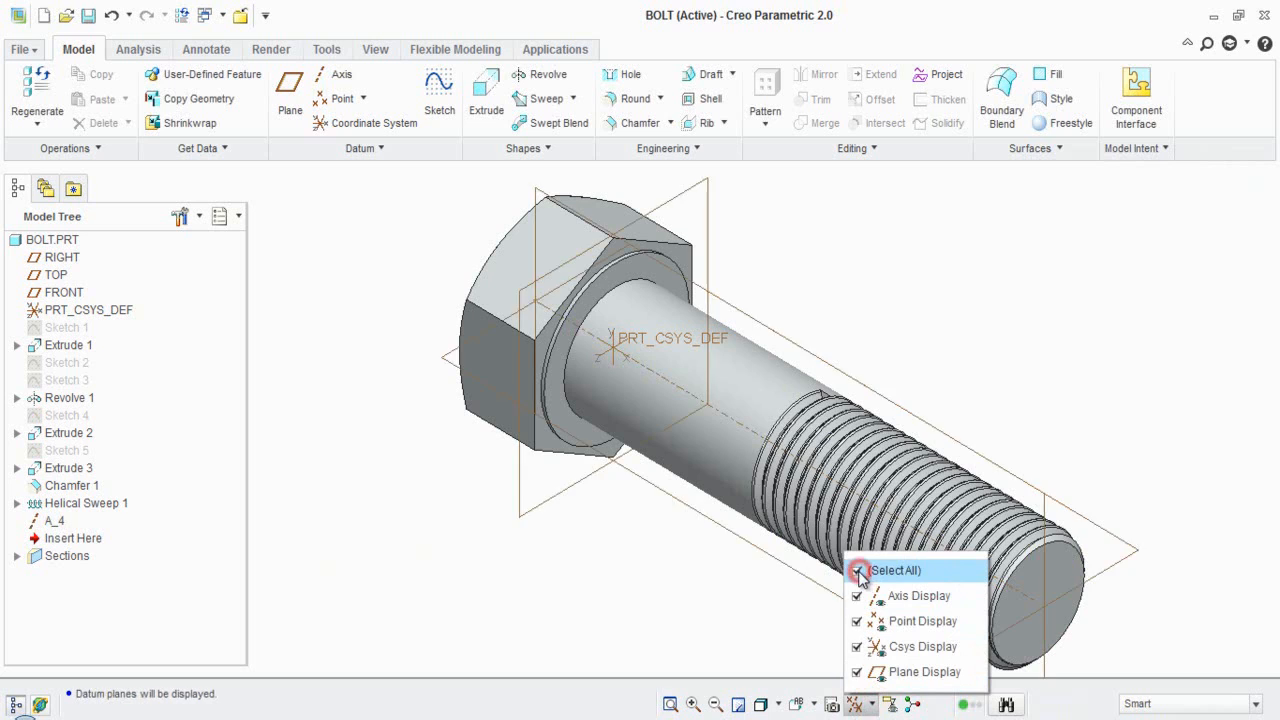
click(860, 572)
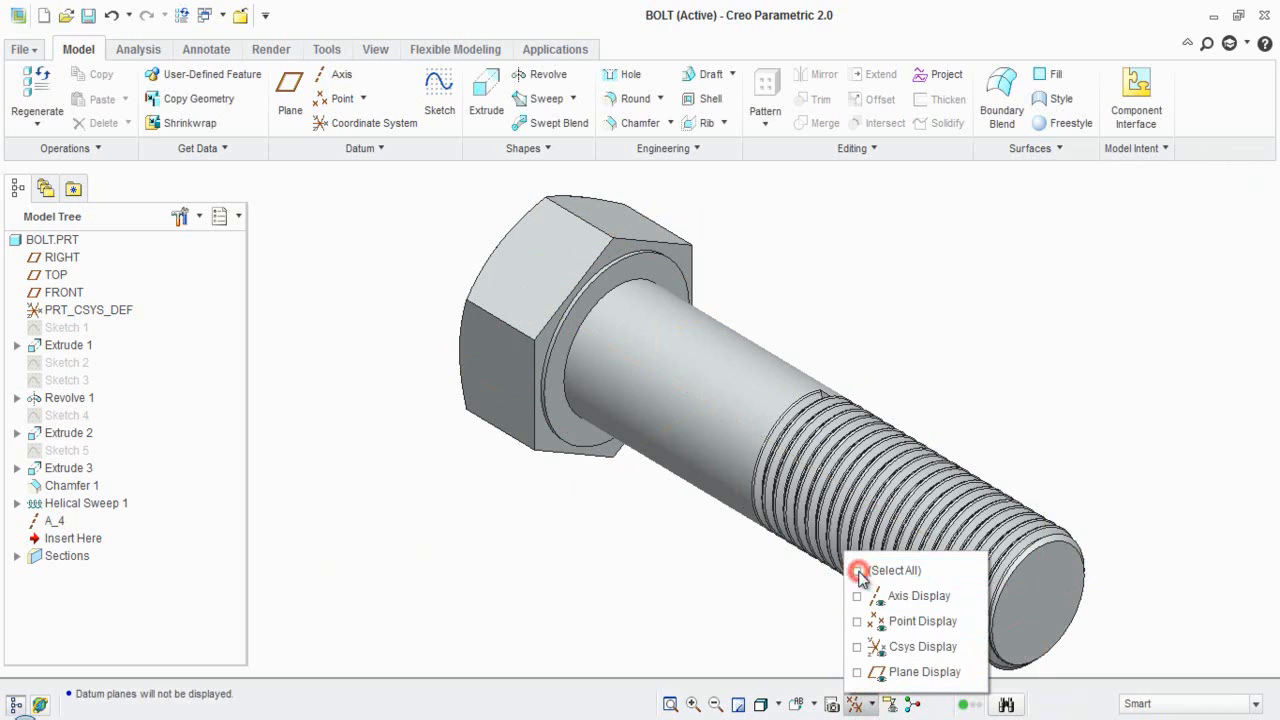
click(872, 305)
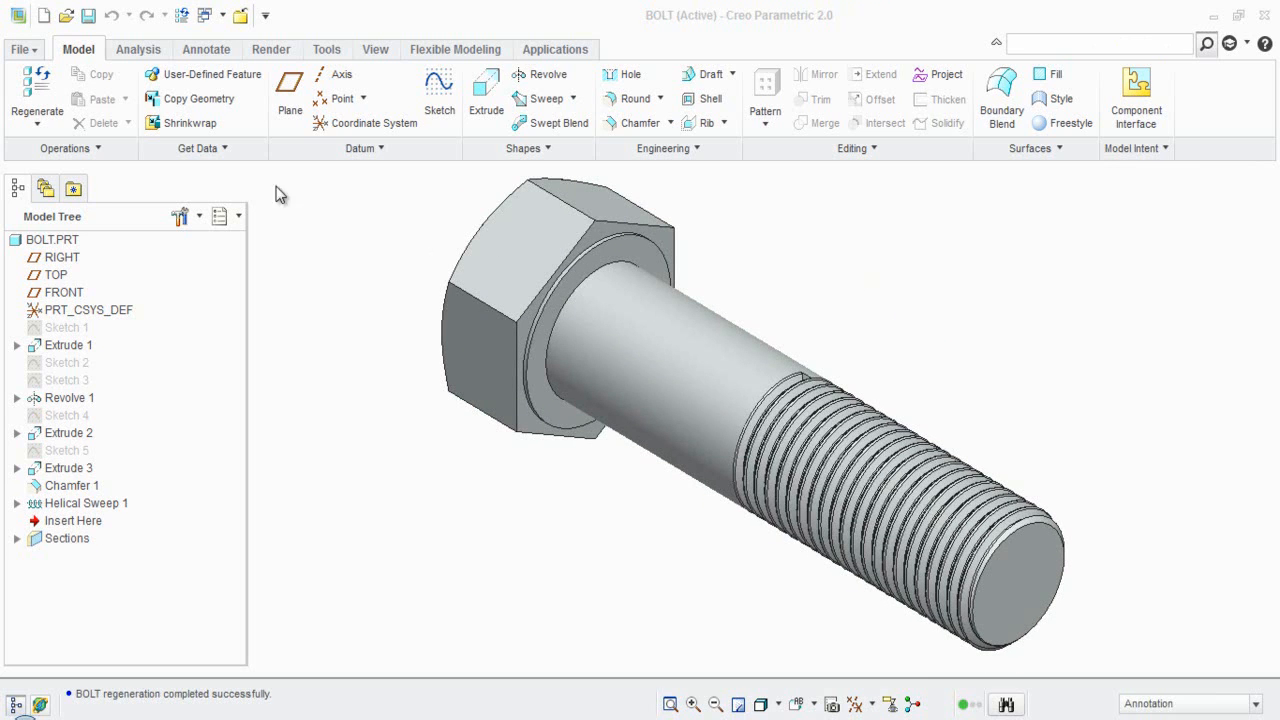
Close the bolt part and create a new solid part named Nut from the default template.
click(240, 16)
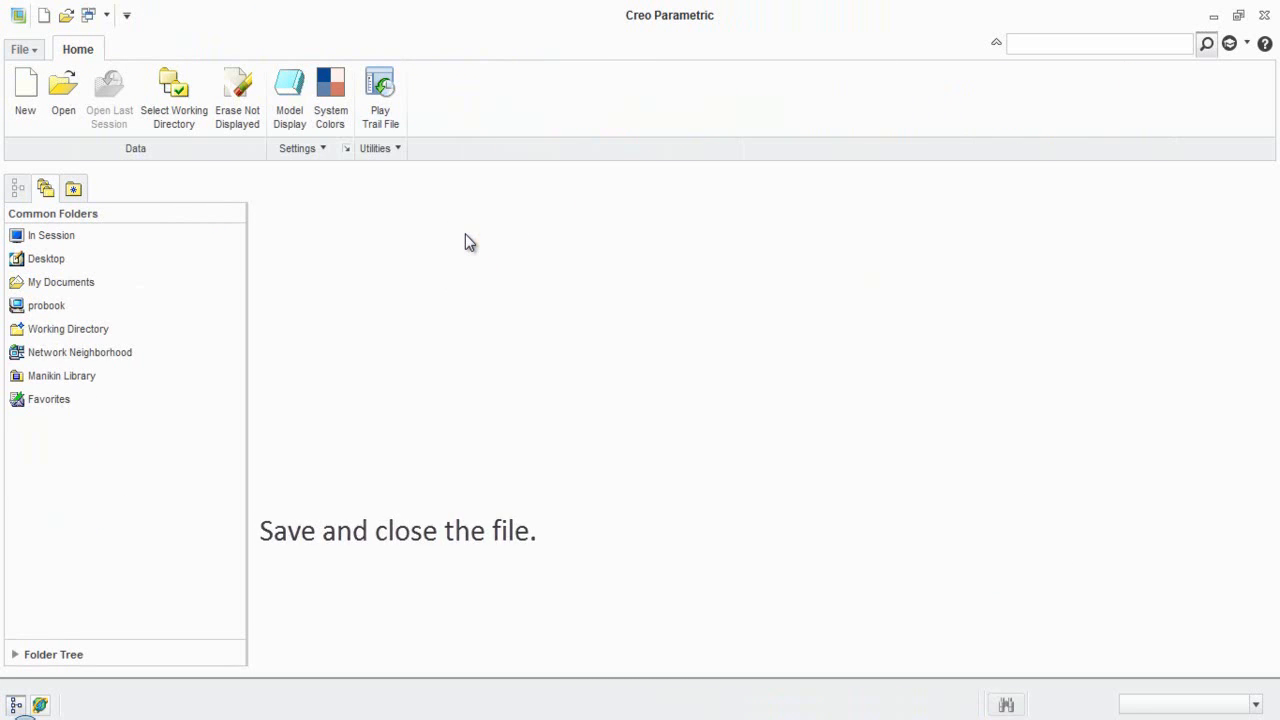
click(567, 278)
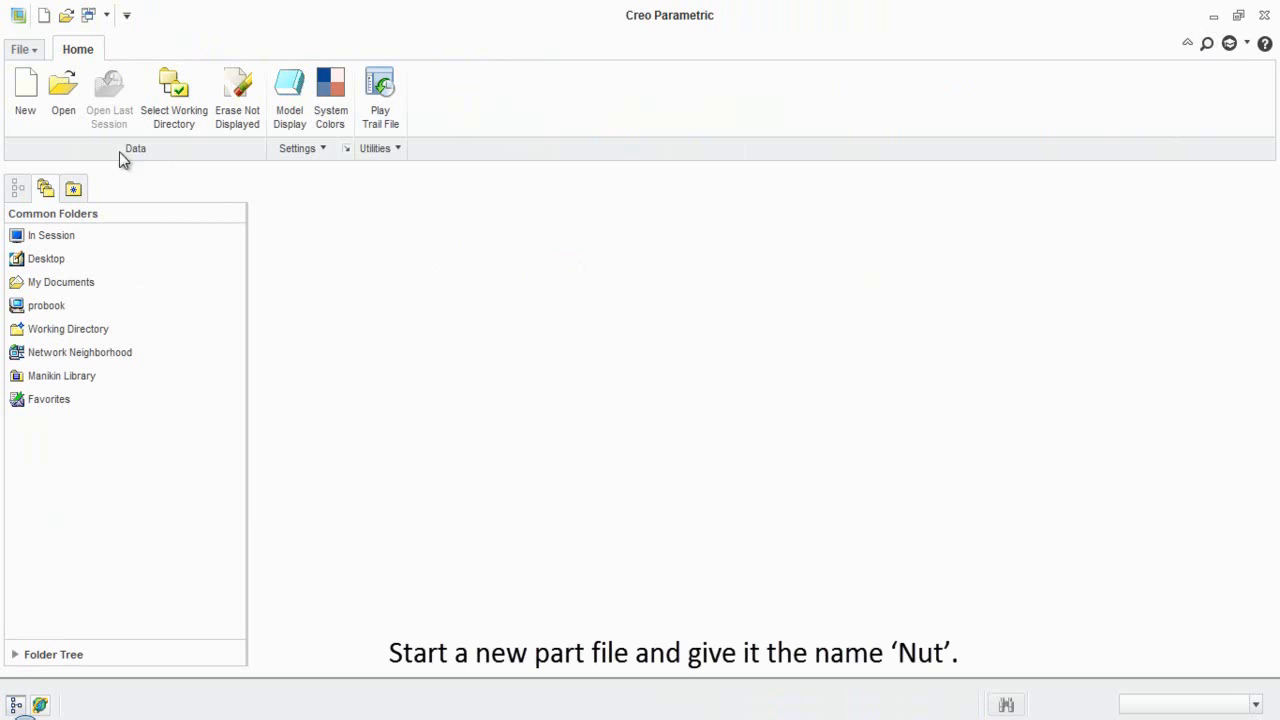
click(25, 90)
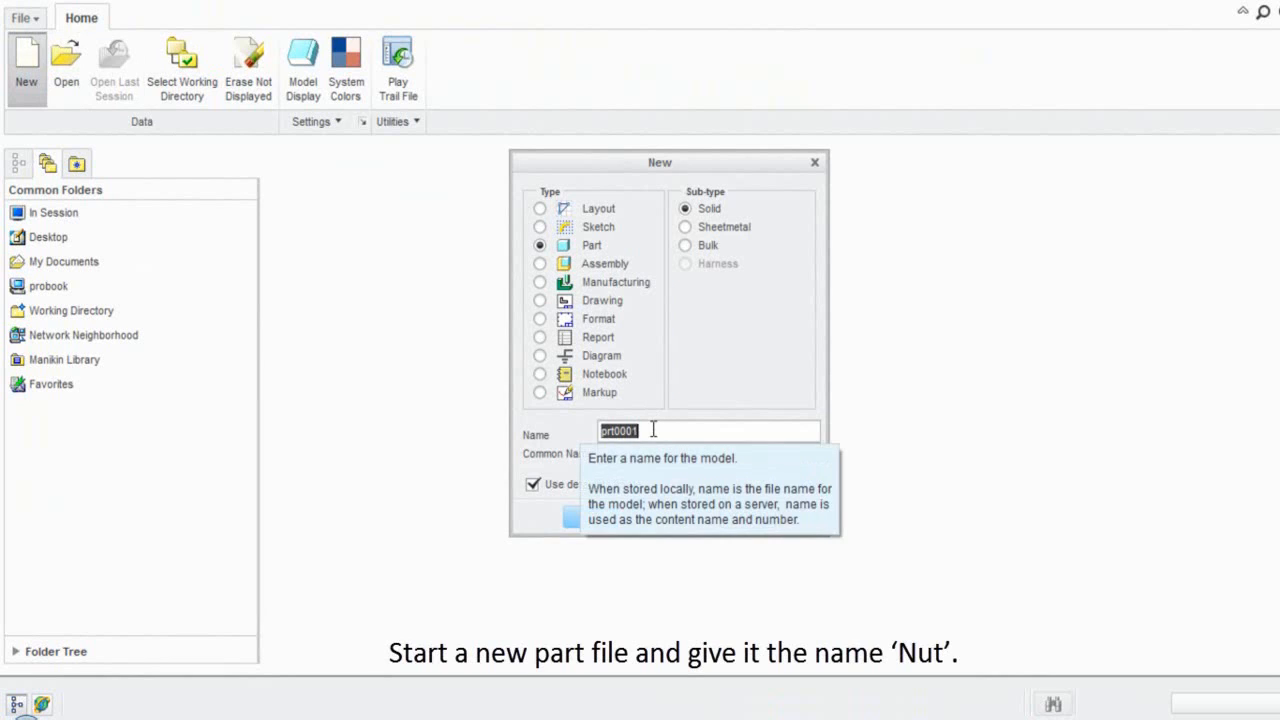
text(Nut)
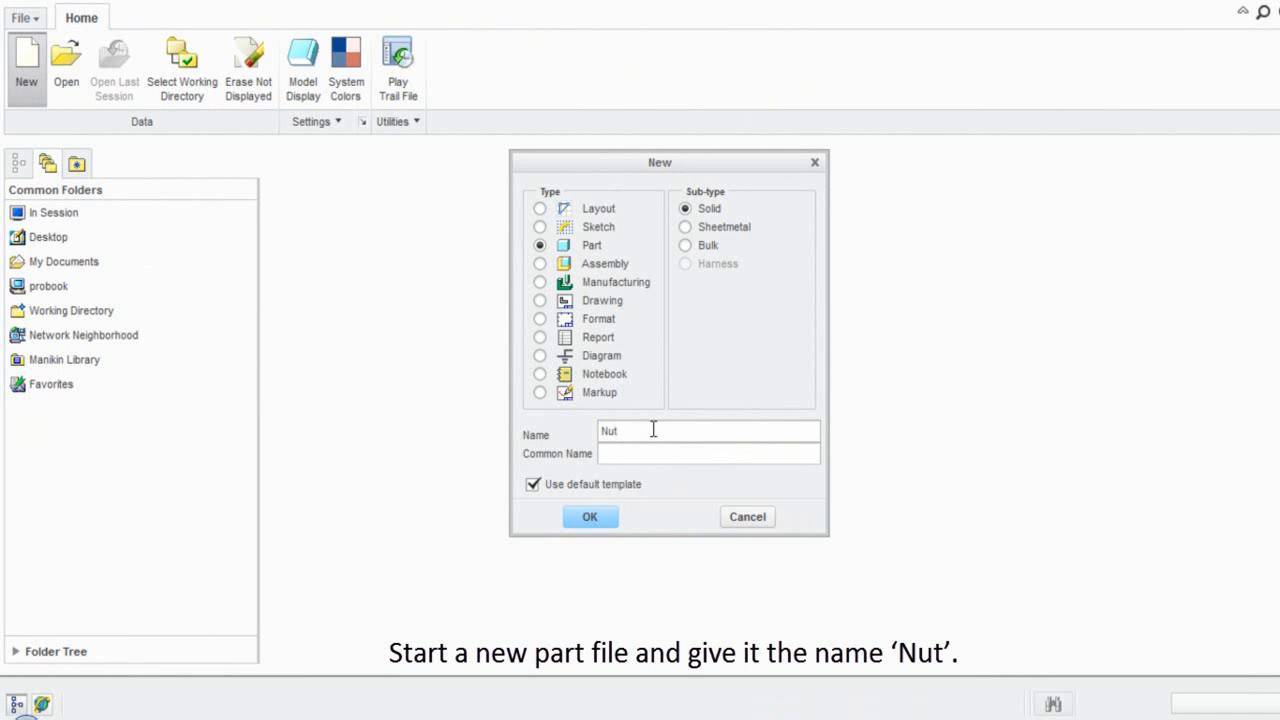
click(606, 519)
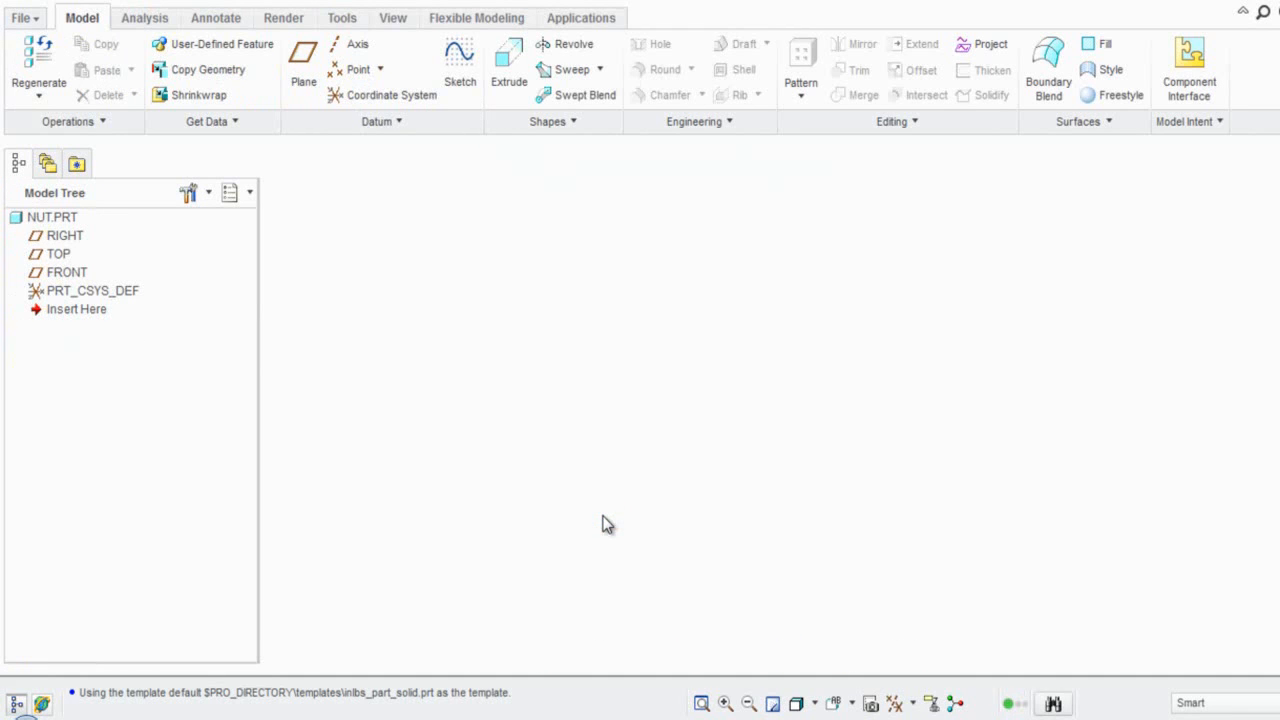
click(606, 522)
Display the datum planes and start a sketch on the RIGHT plane, oriented parallel to the screen.
click(909, 707)
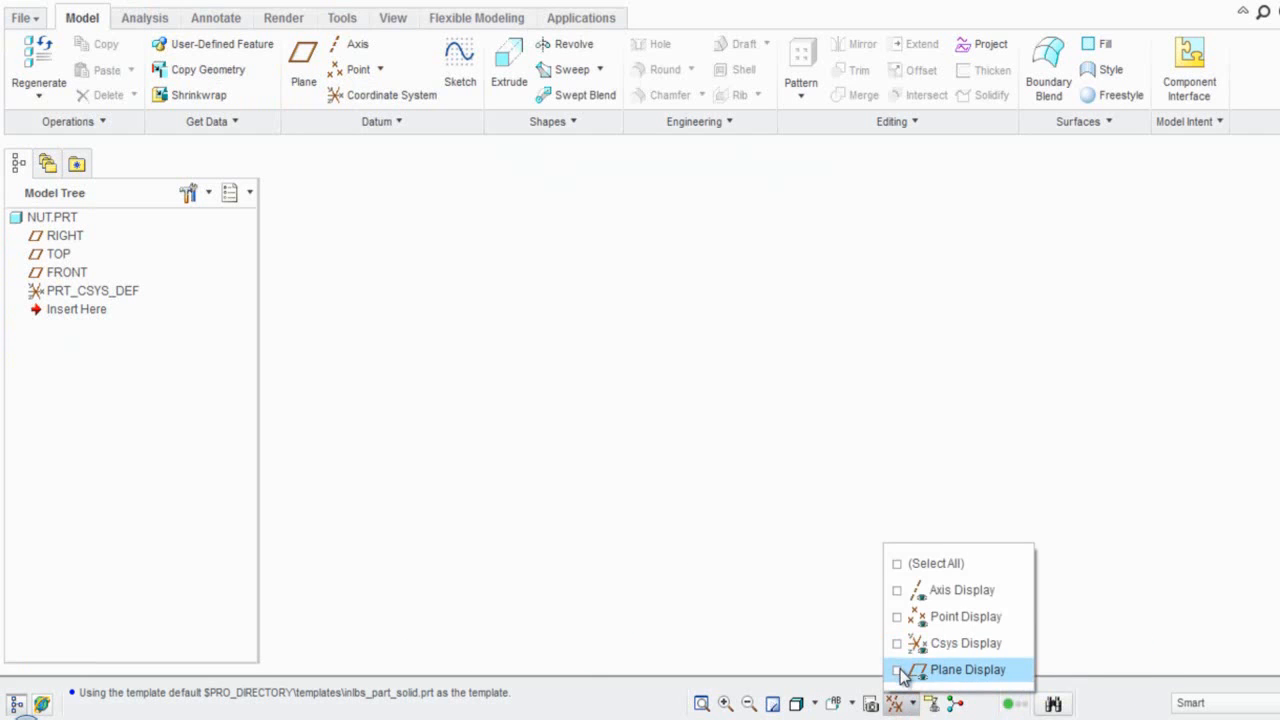
click(900, 669)
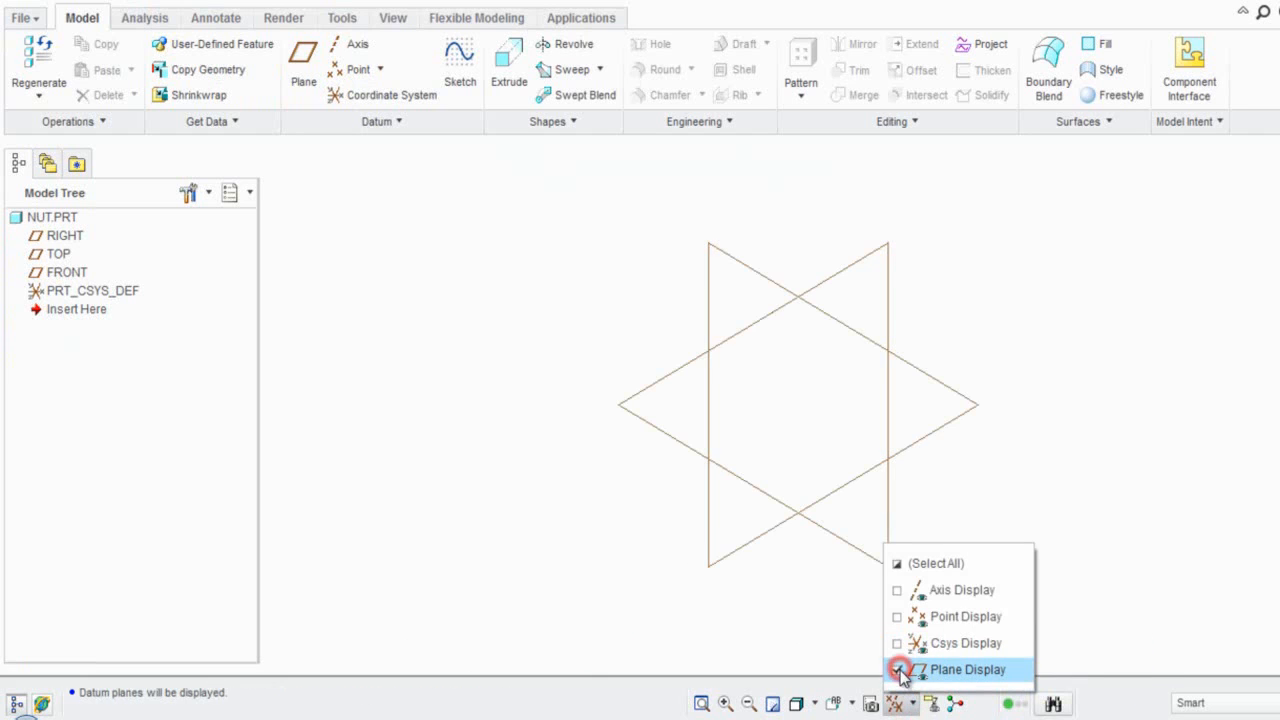
click(838, 652)
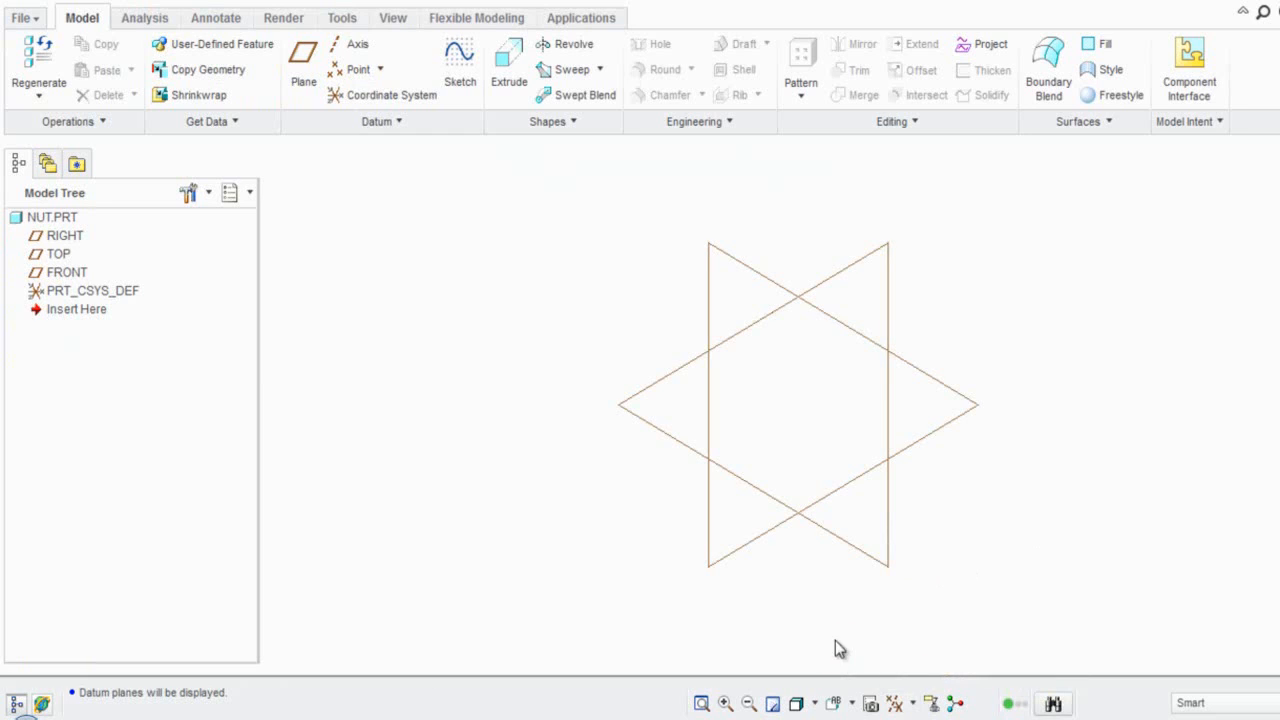
click(882, 248)
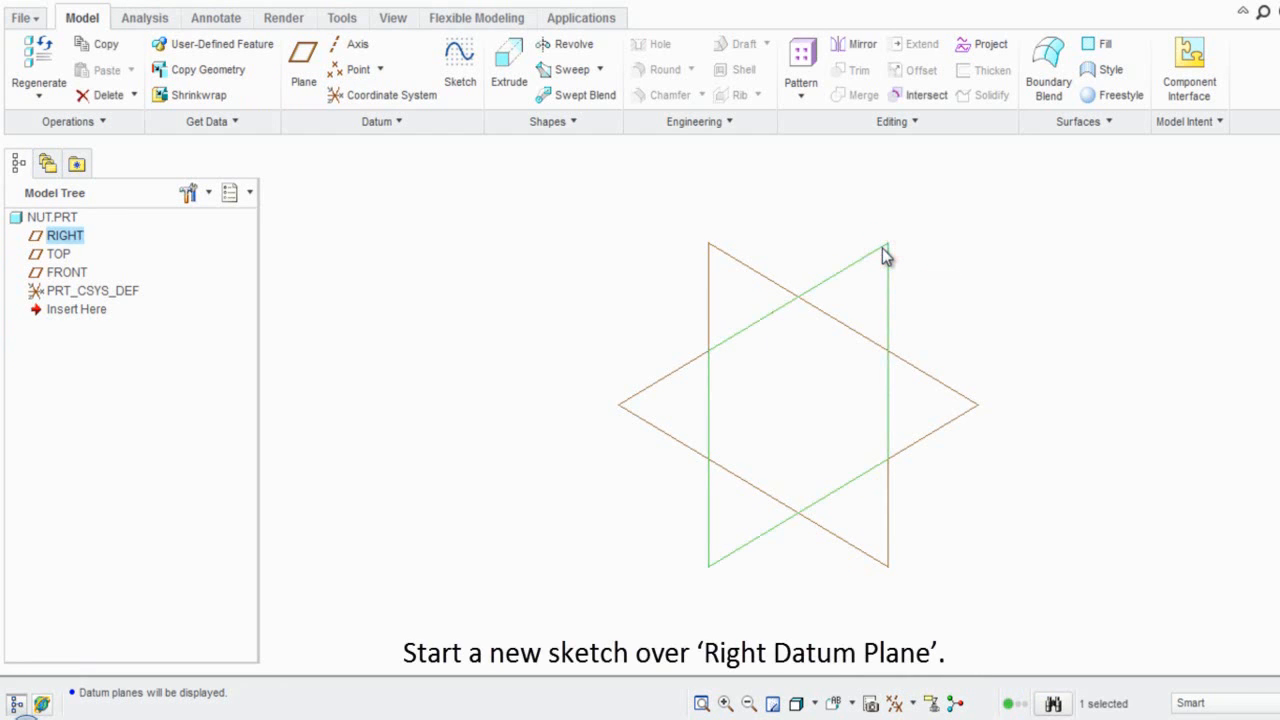
click(459, 68)
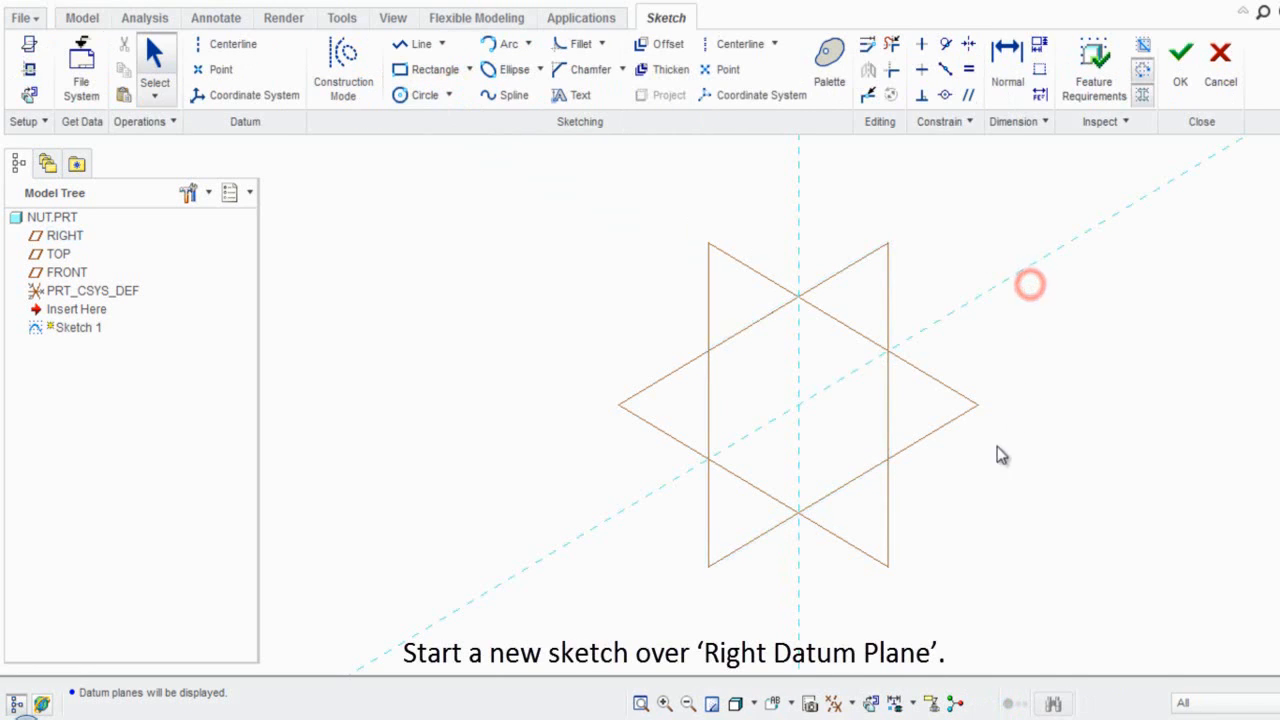
click(871, 704)
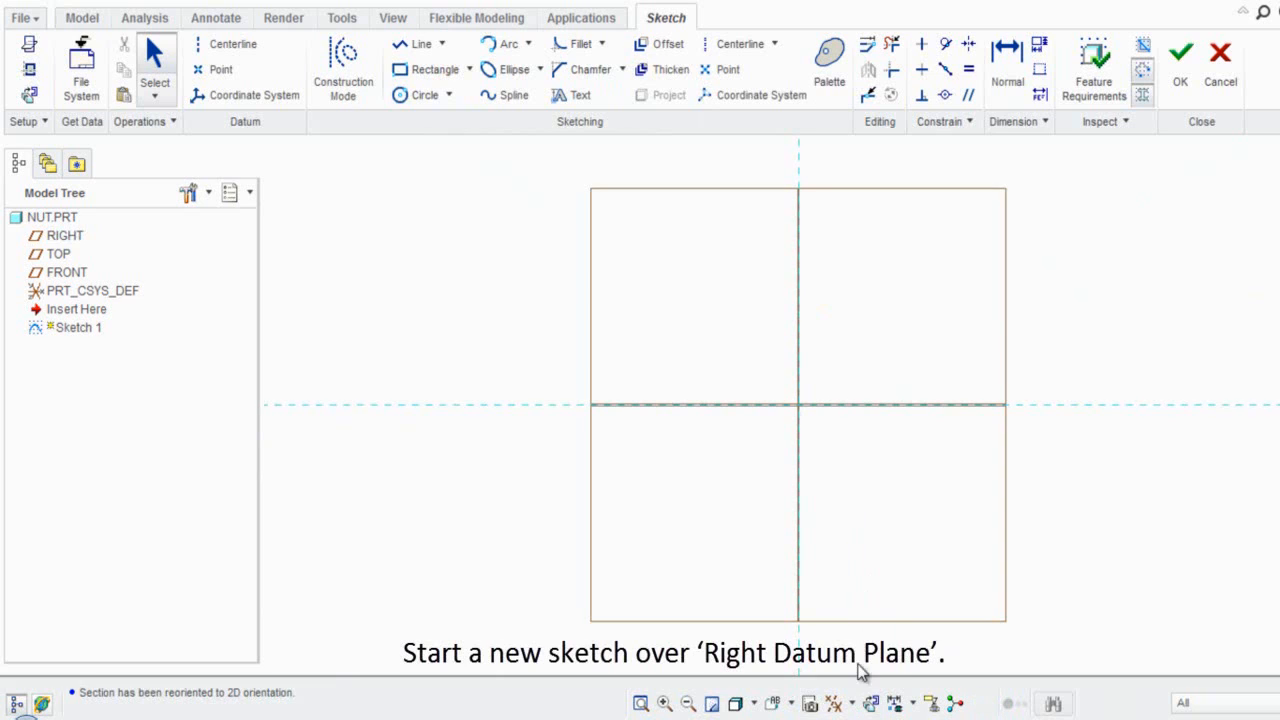
Turn off the display of datum planes in the sketch view.
click(849, 704)
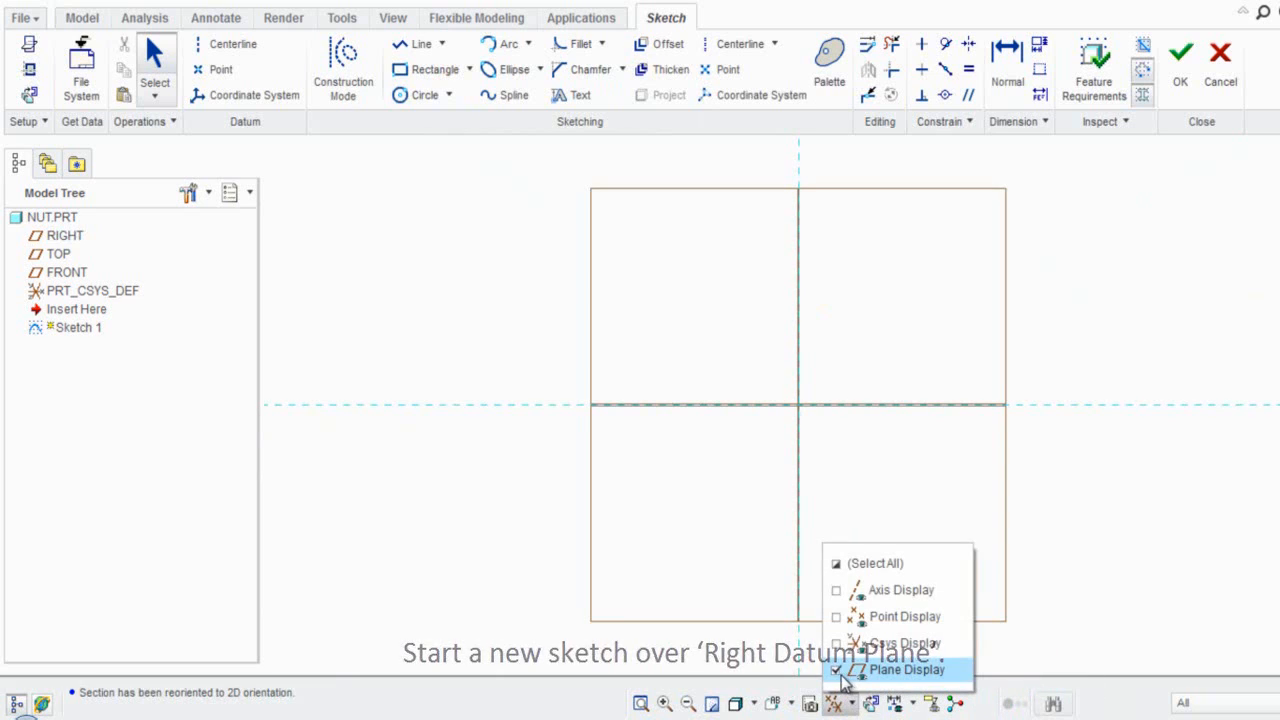
click(838, 670)
click(864, 486)
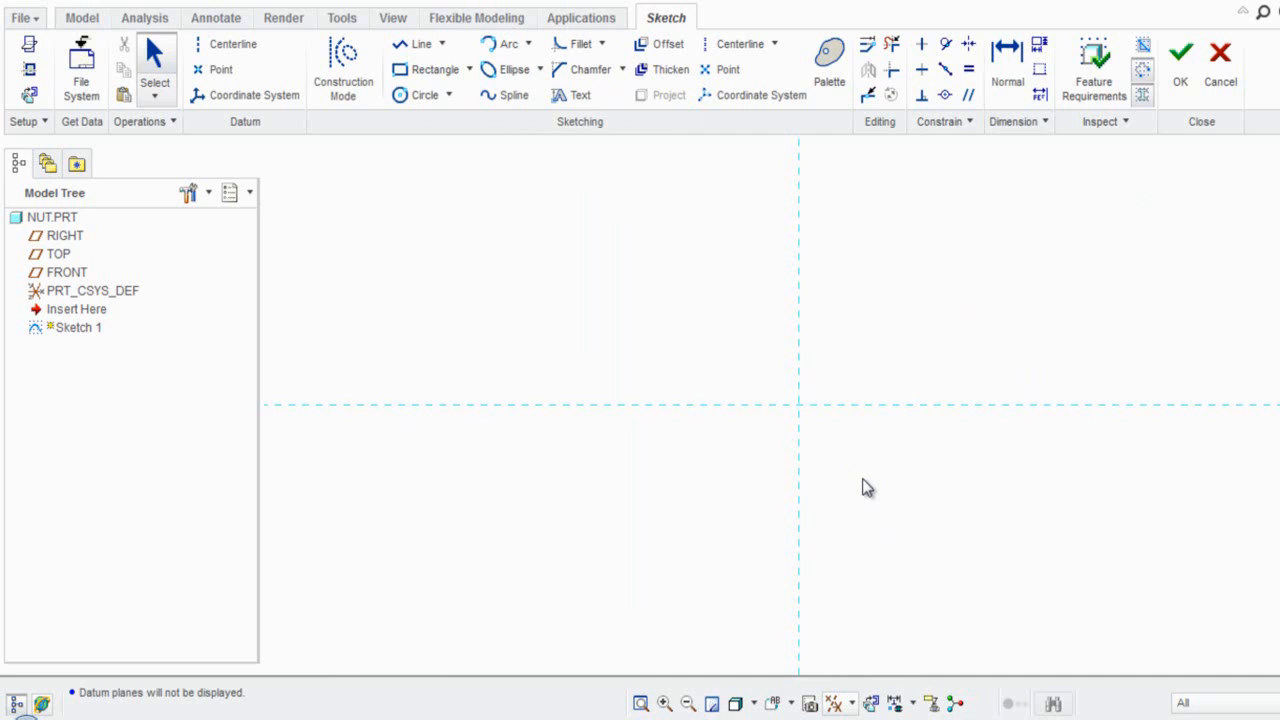
Sketch a circle about 312 in diameter centred on the intersection of the two reference lines.
right_click(866, 486)
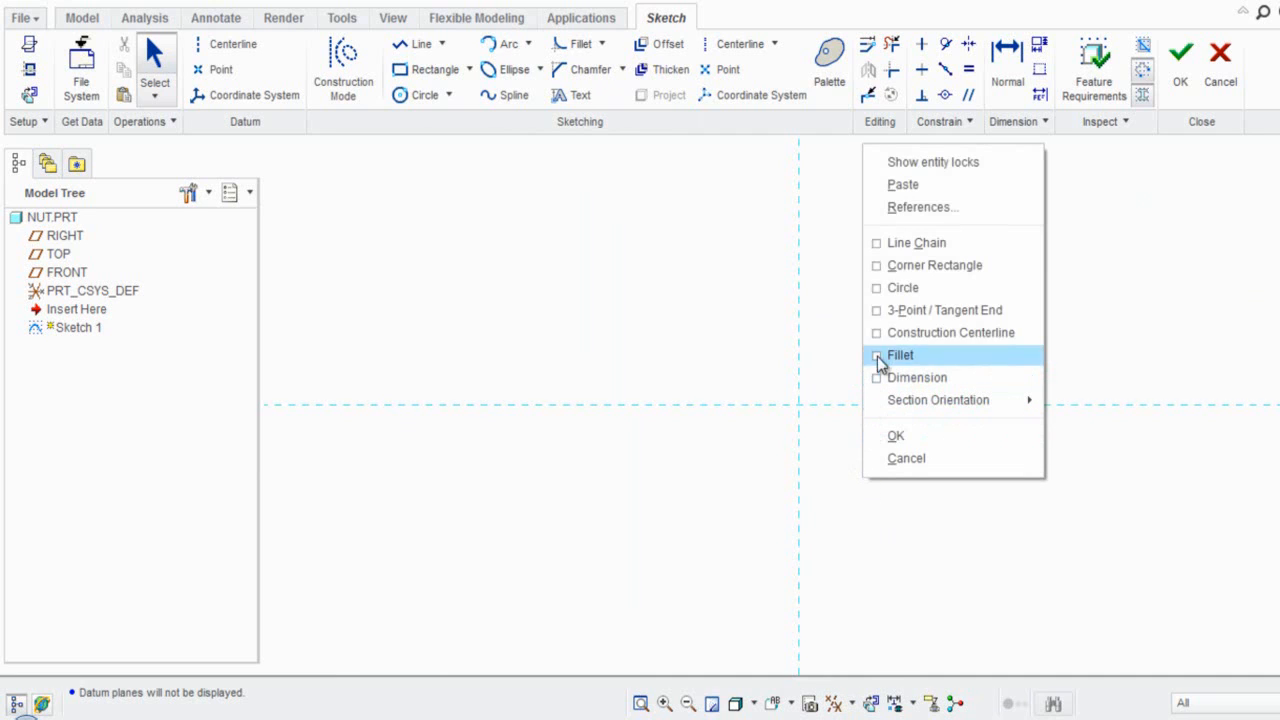
click(877, 290)
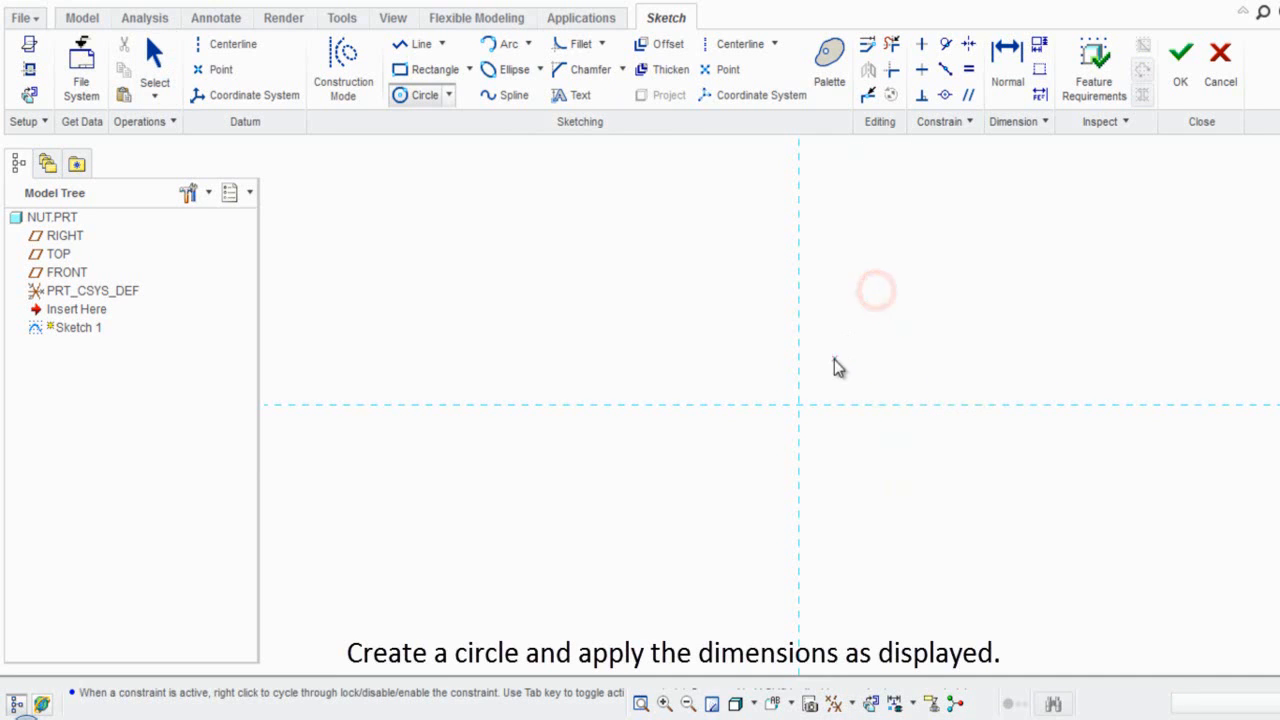
click(801, 406)
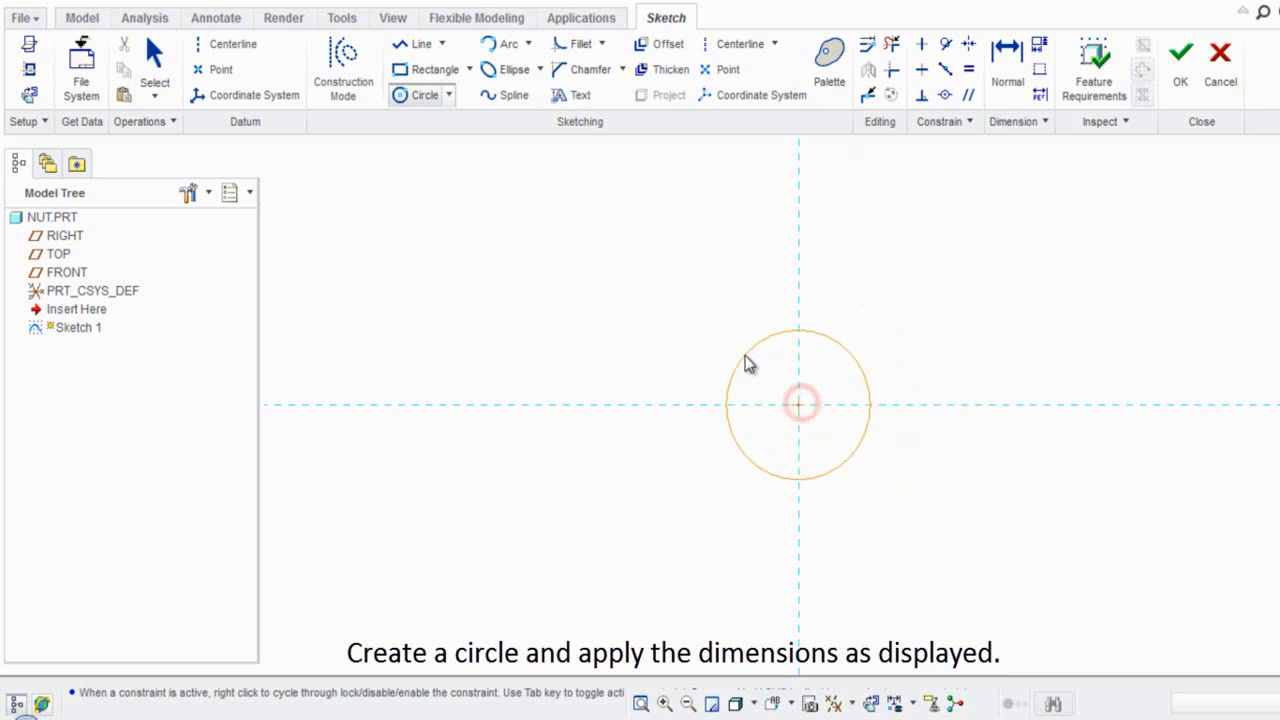
click(707, 313)
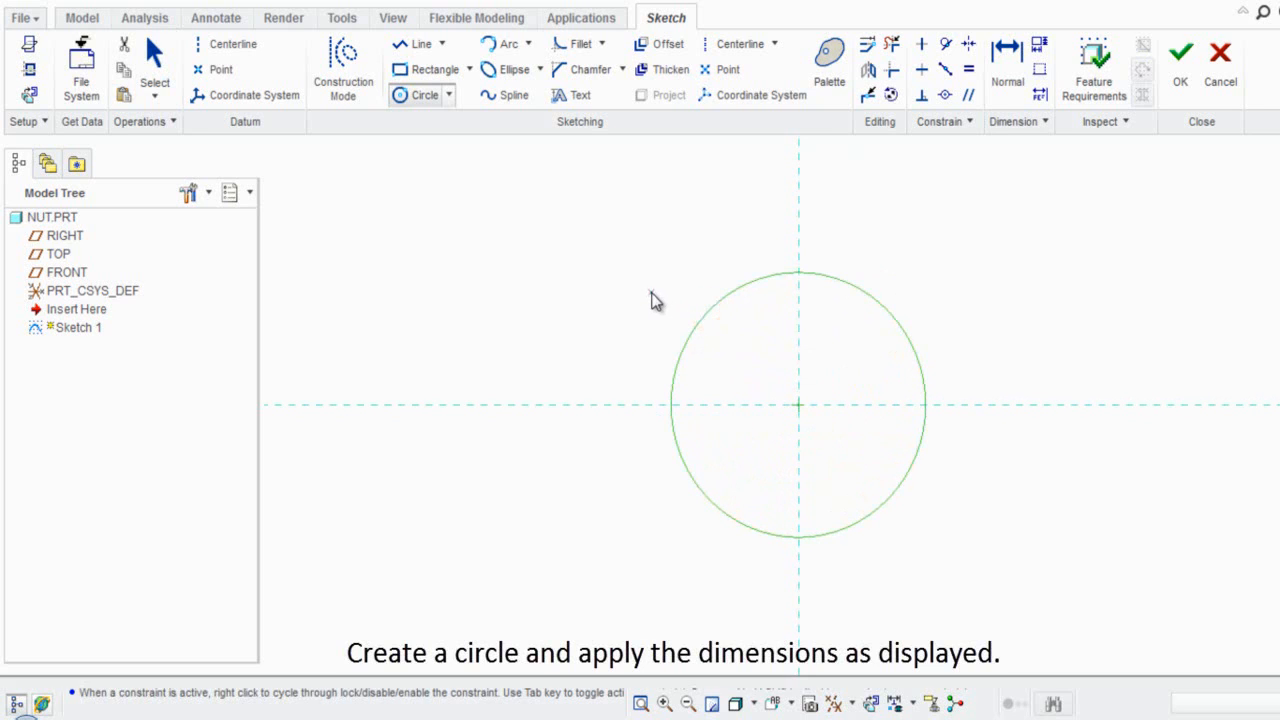
middle_click(652, 300)
Set the circle's diameter to 1/2 and finish the sketch.
double_click(643, 281)
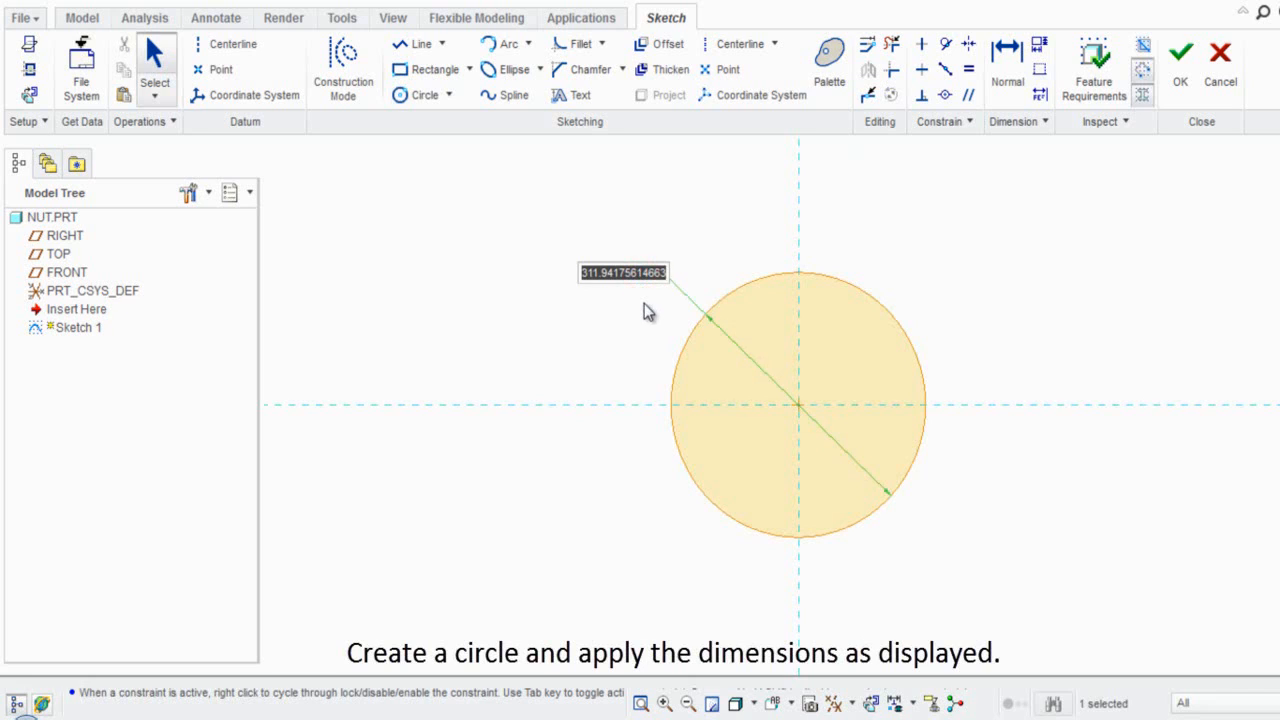
text(1/)
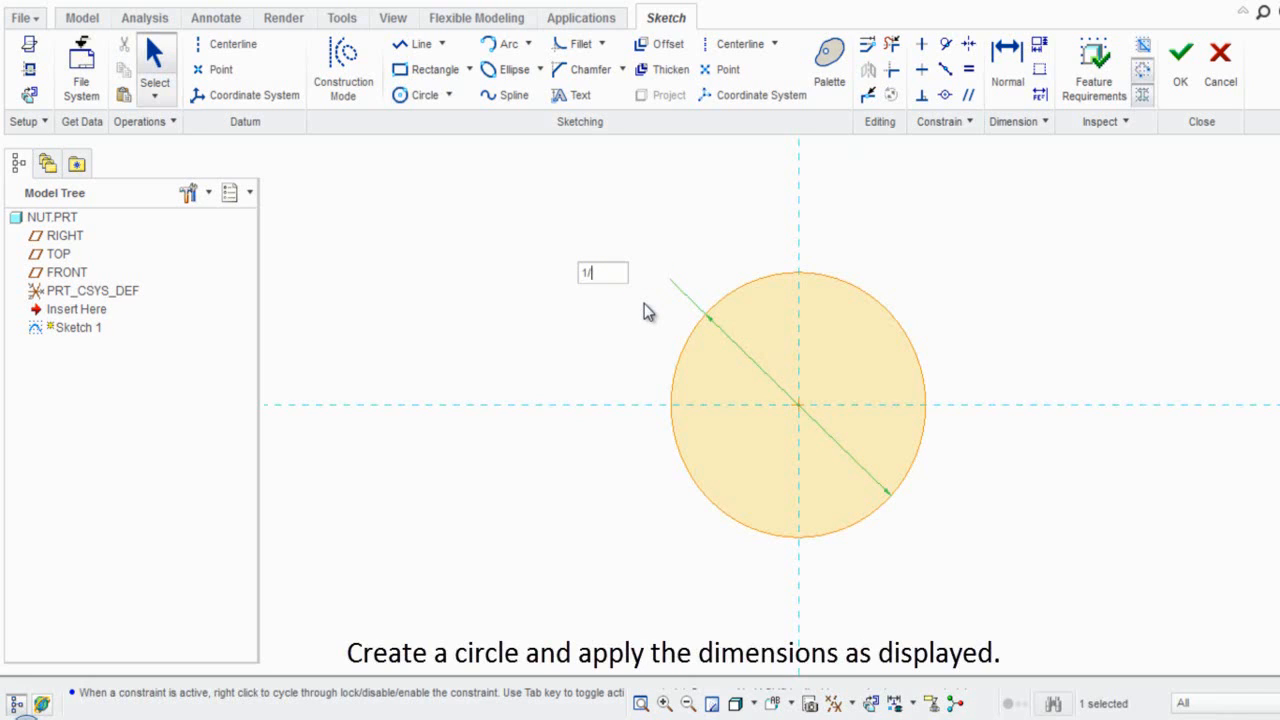
text(2)
key(Return)
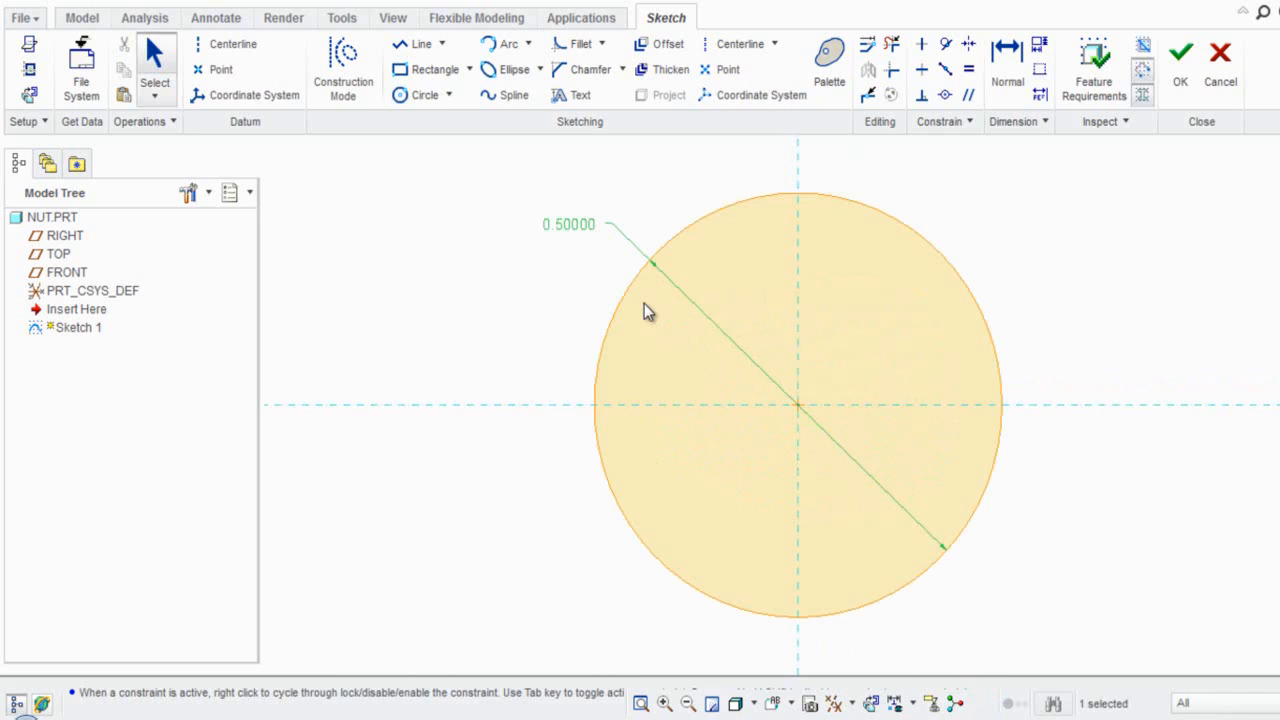
click(582, 316)
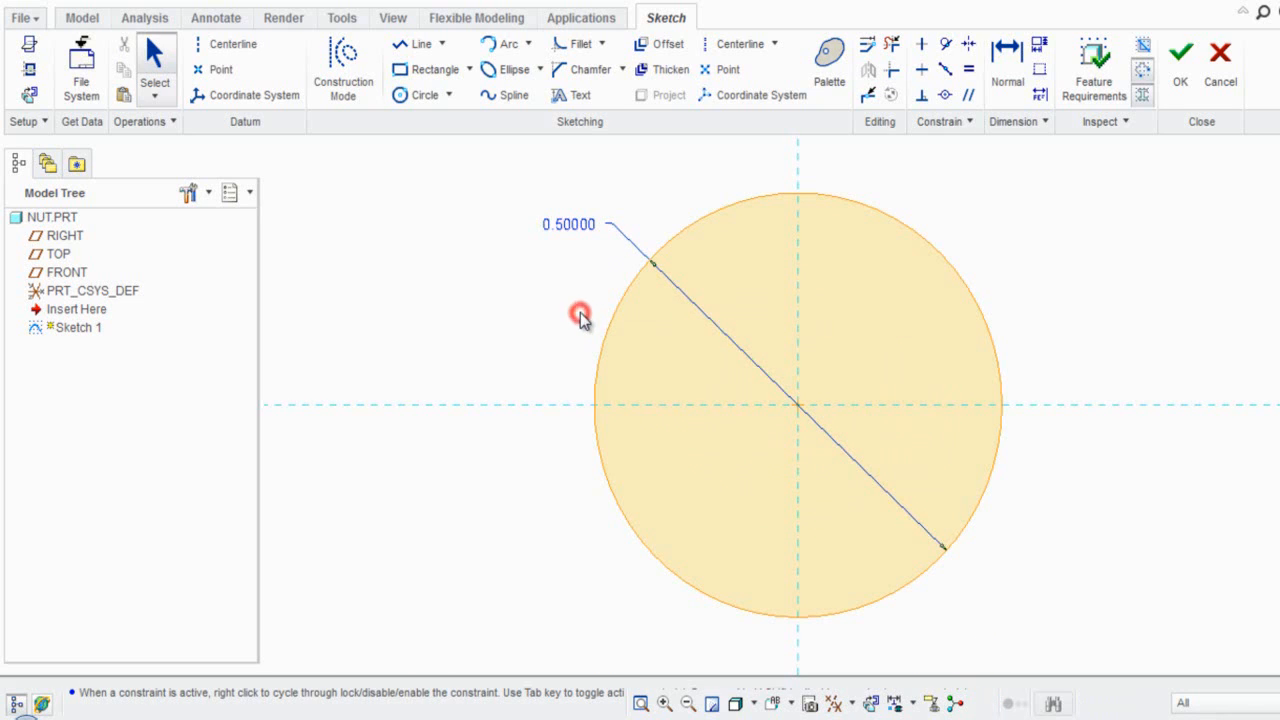
click(1031, 304)
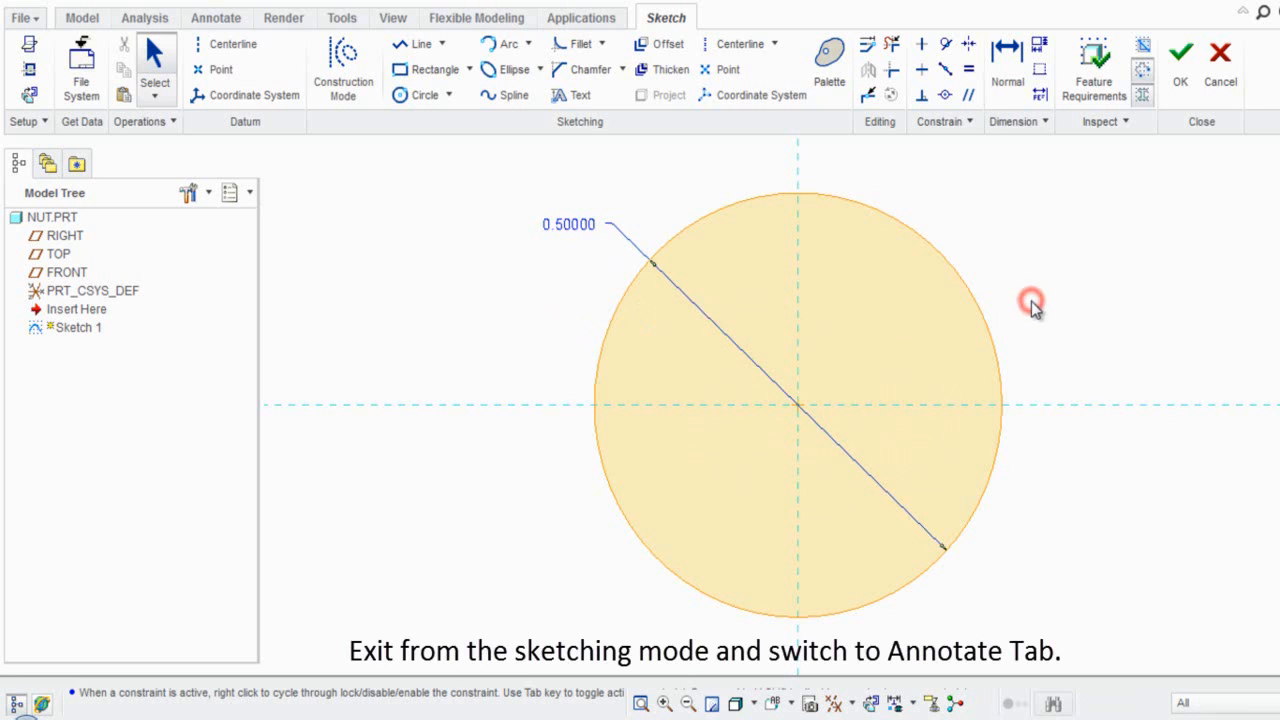
click(1178, 95)
click(1128, 276)
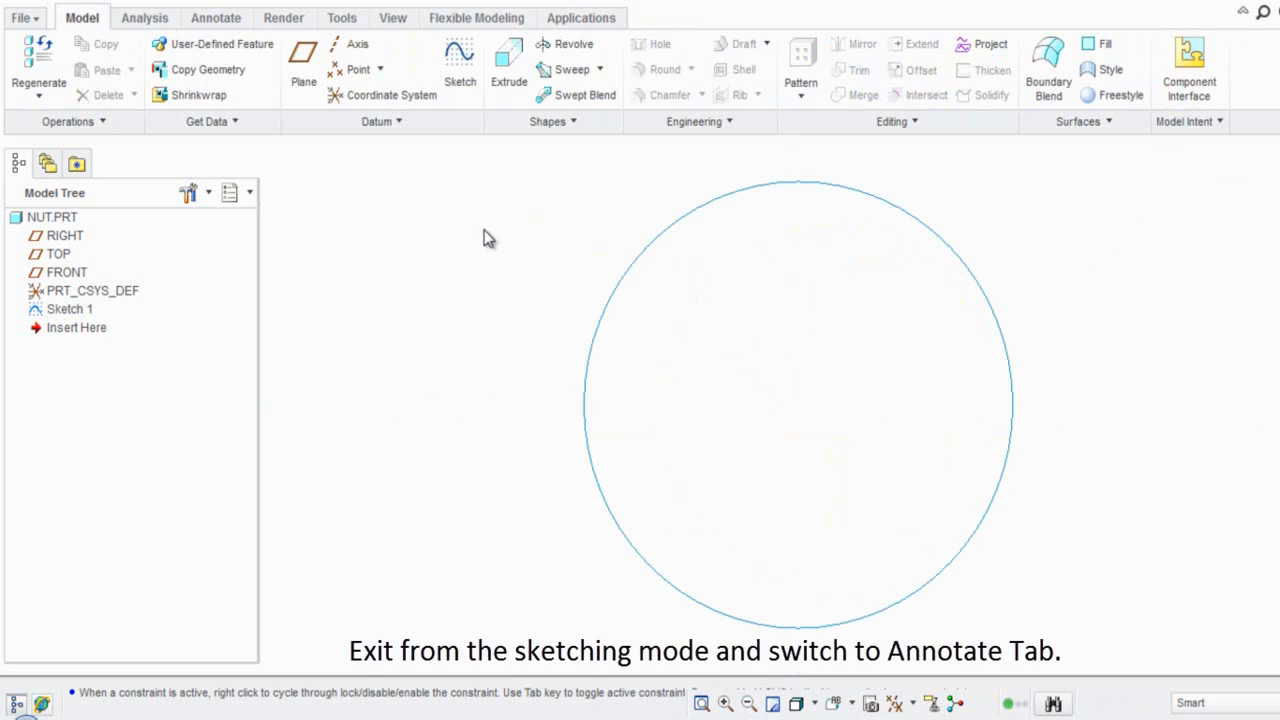
Show the diameter dimension of Sketch 1 as an annotation using Show Annotations.
click(220, 20)
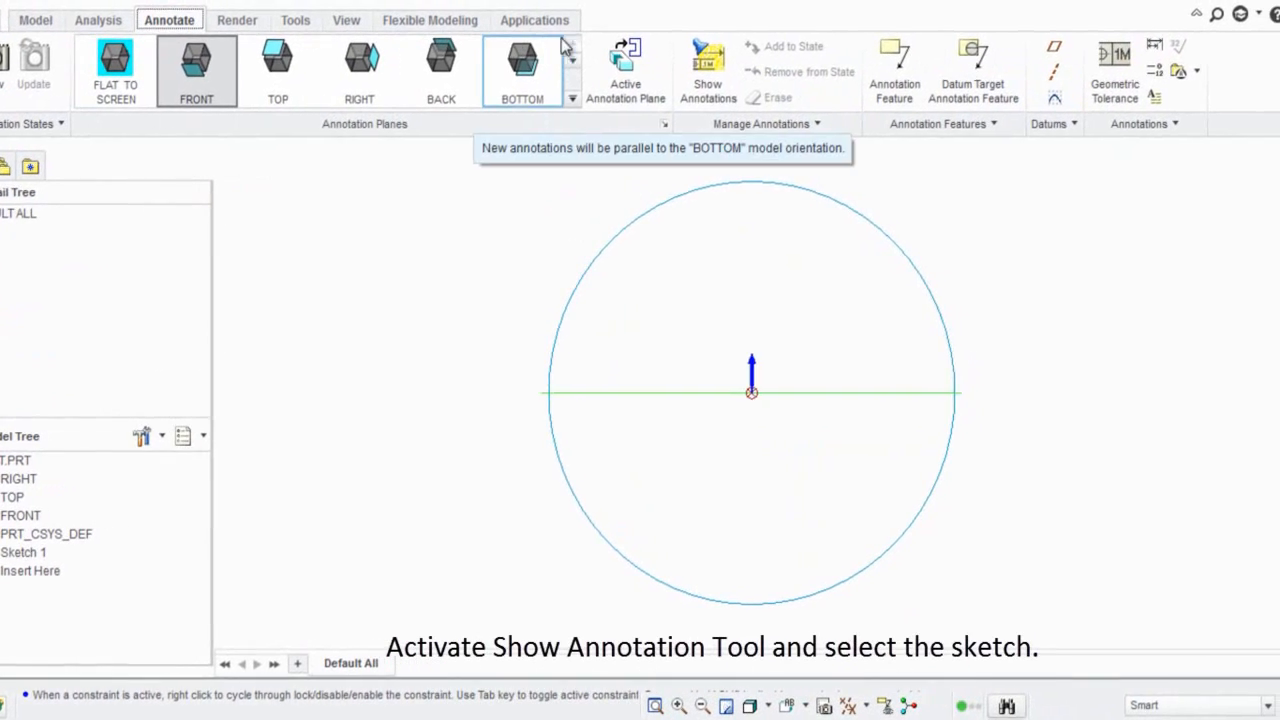
click(708, 62)
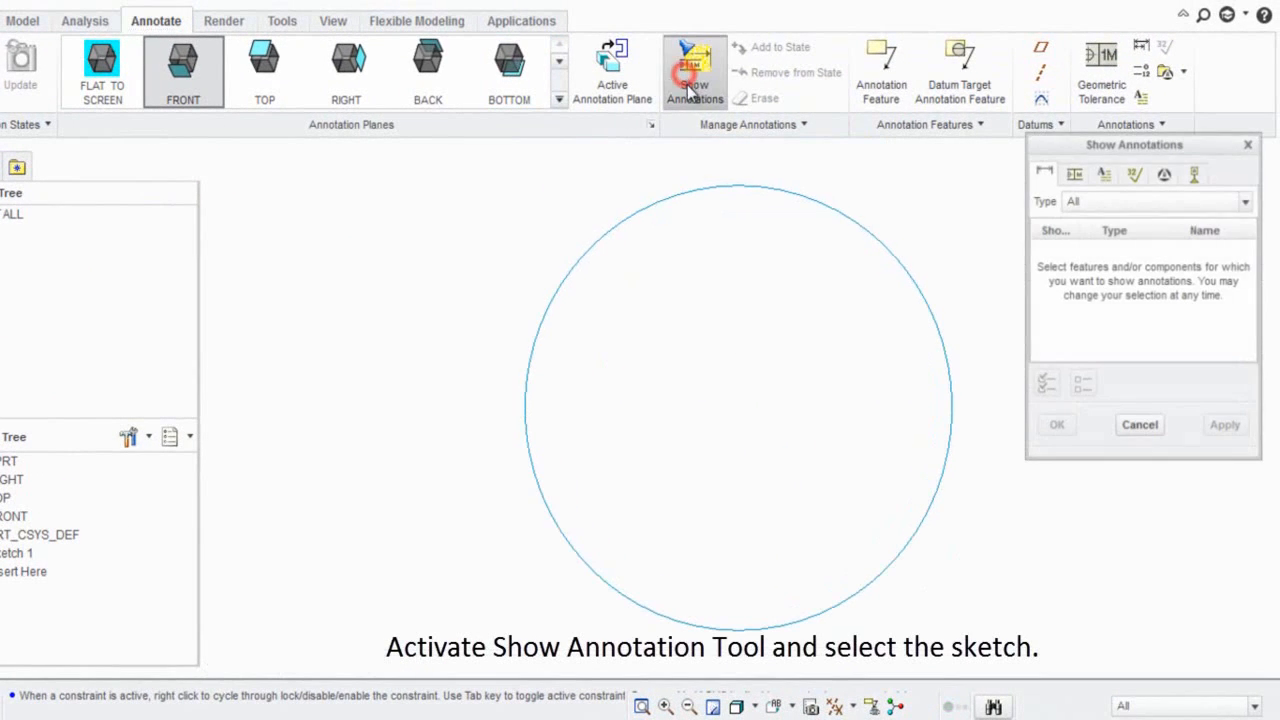
click(689, 190)
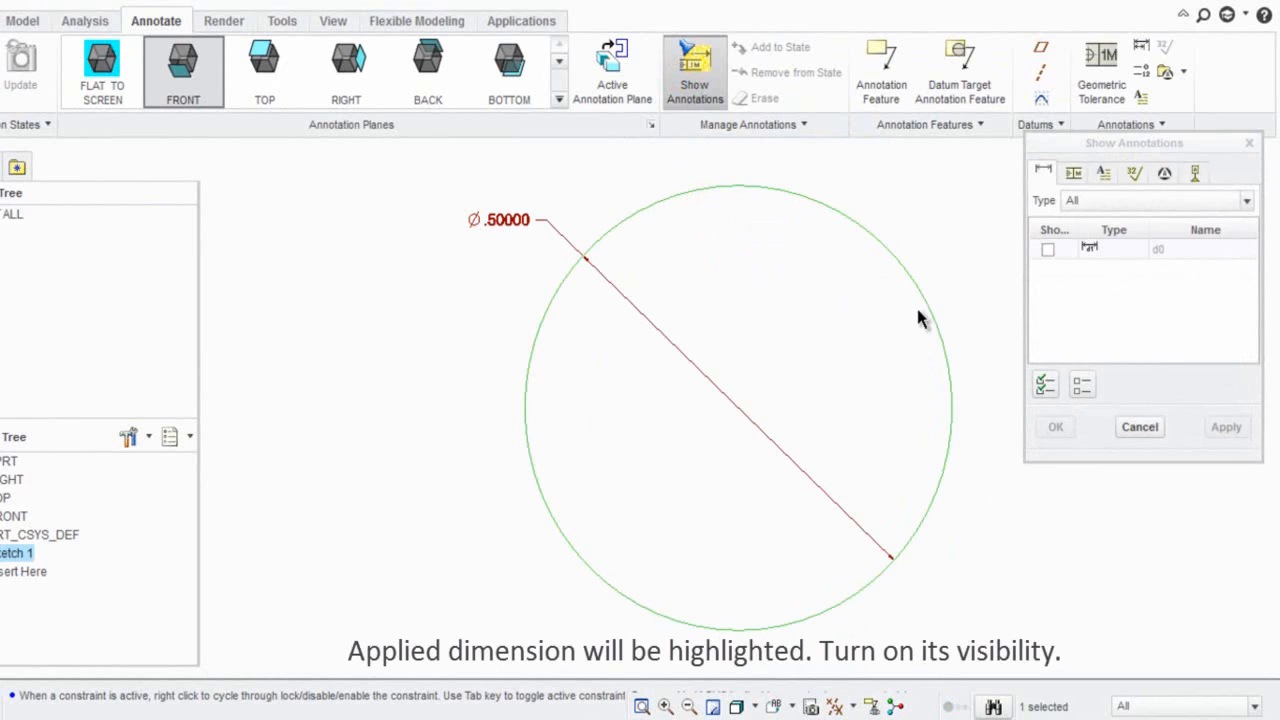
click(1046, 252)
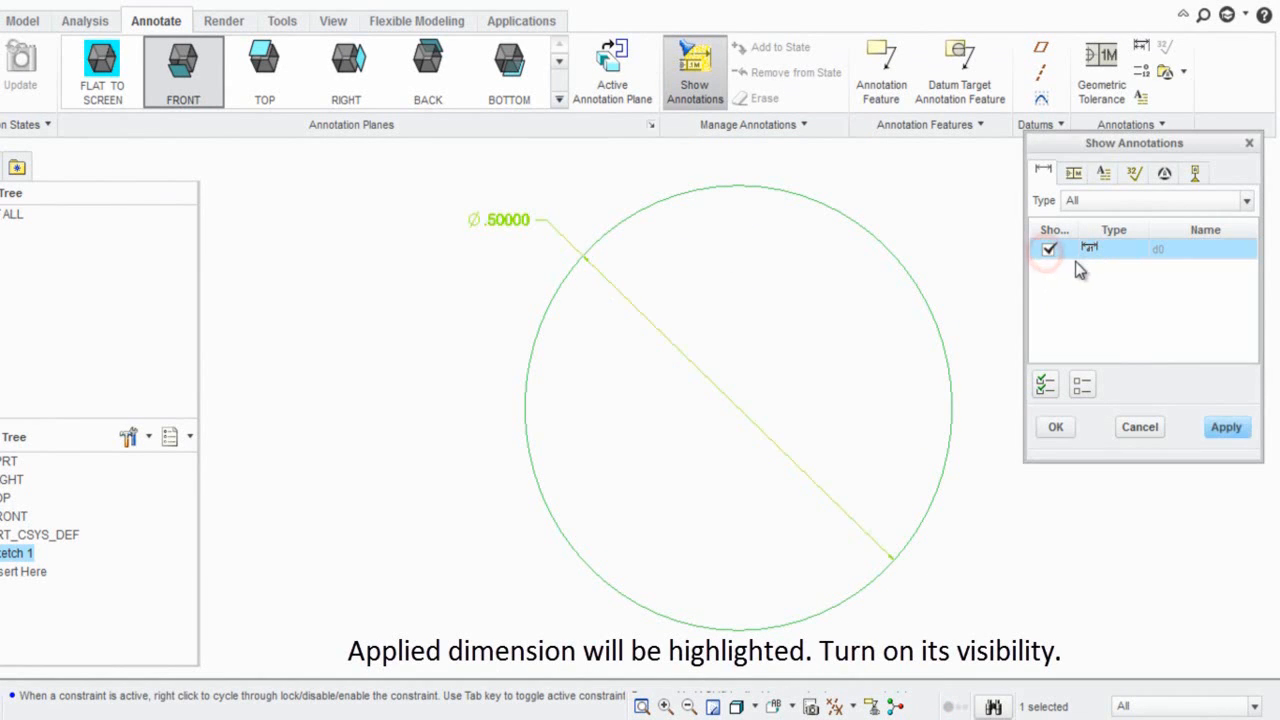
click(1226, 427)
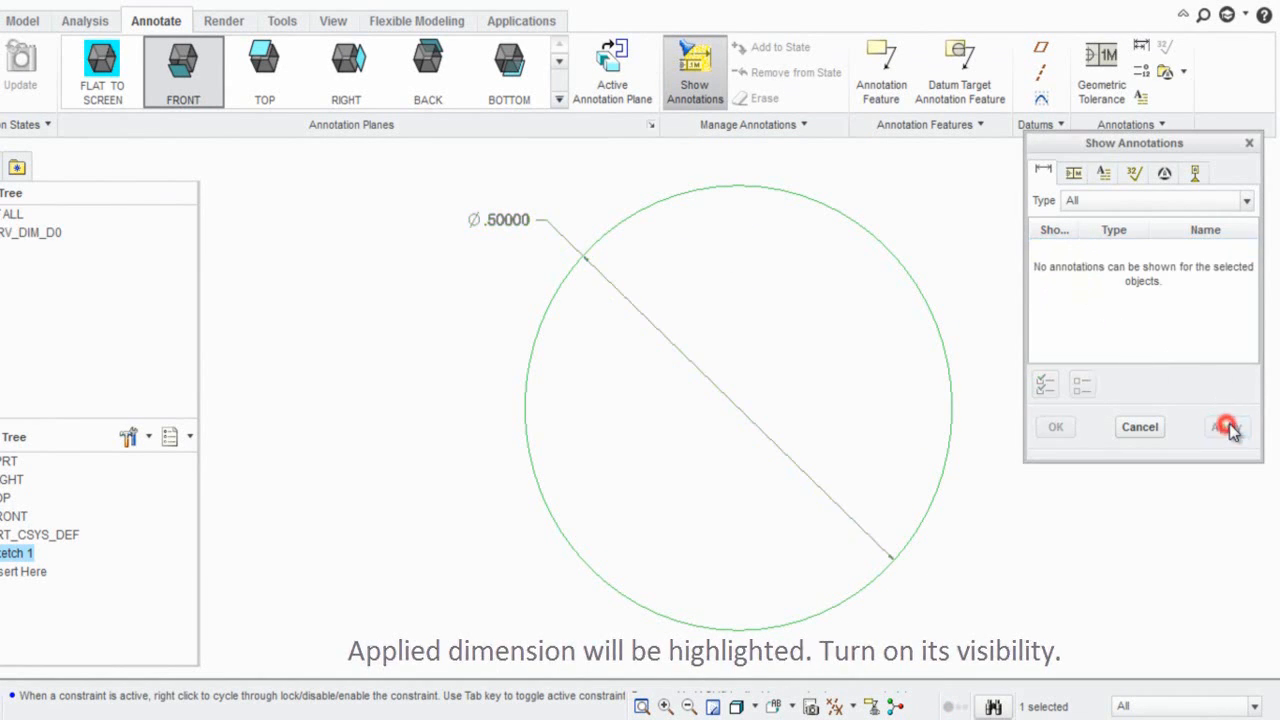
click(1142, 430)
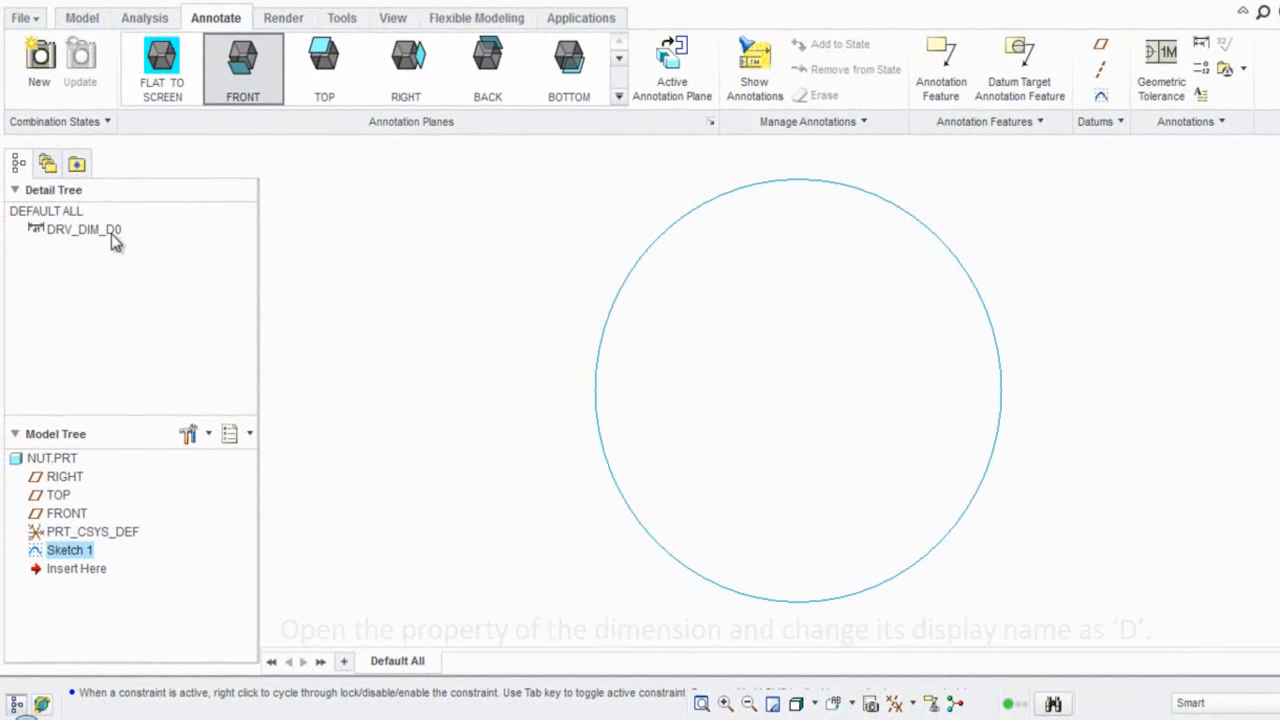
Rename the circle's driving diameter dimension as D in its dimension properties.
click(111, 233)
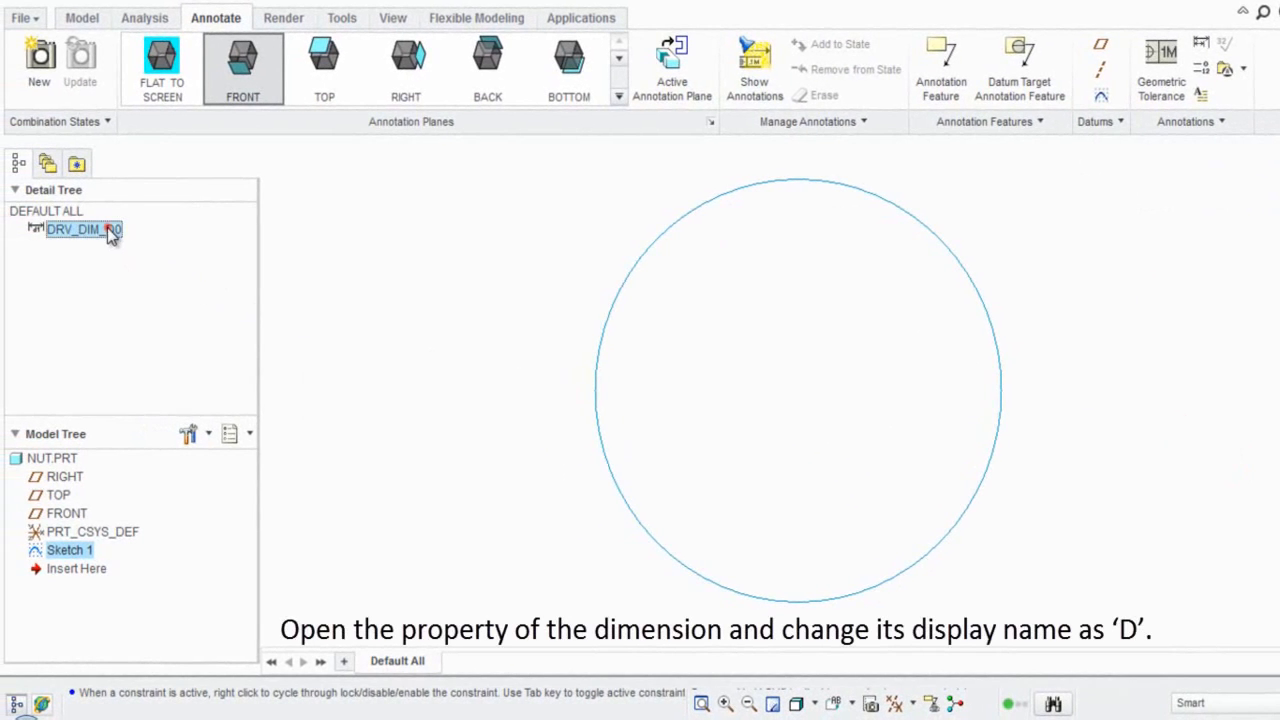
right_click(107, 237)
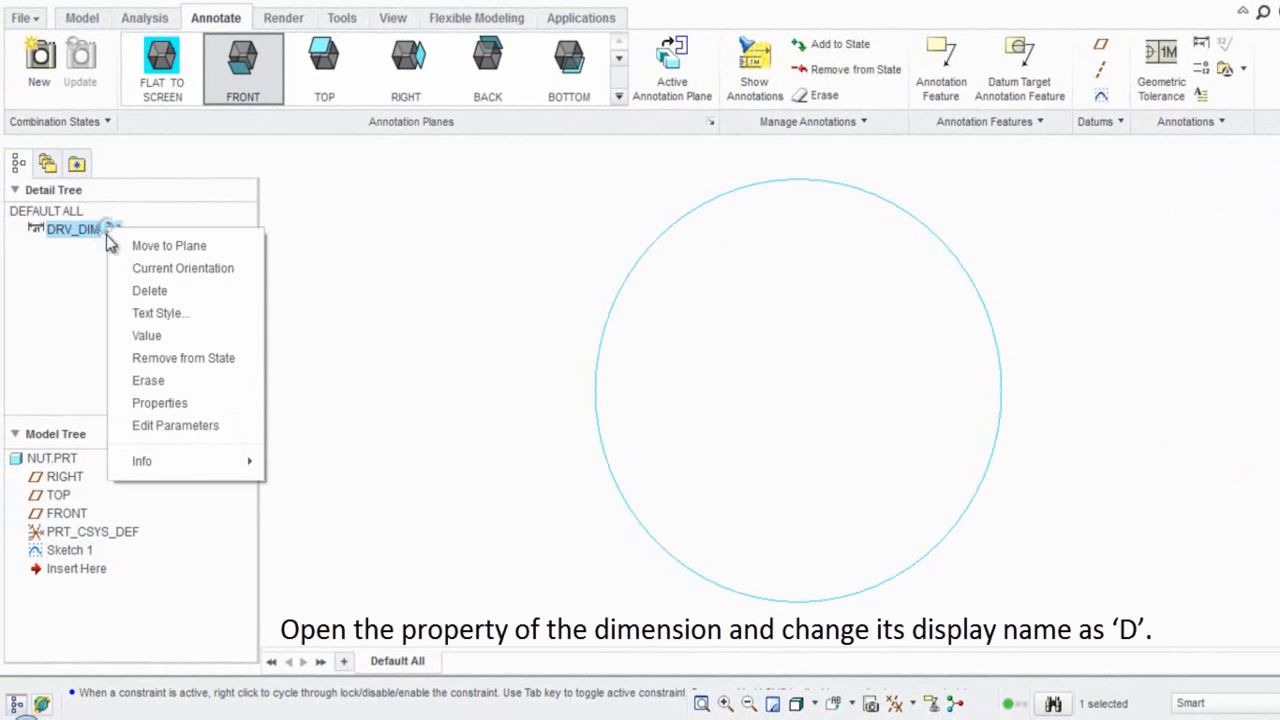
click(155, 404)
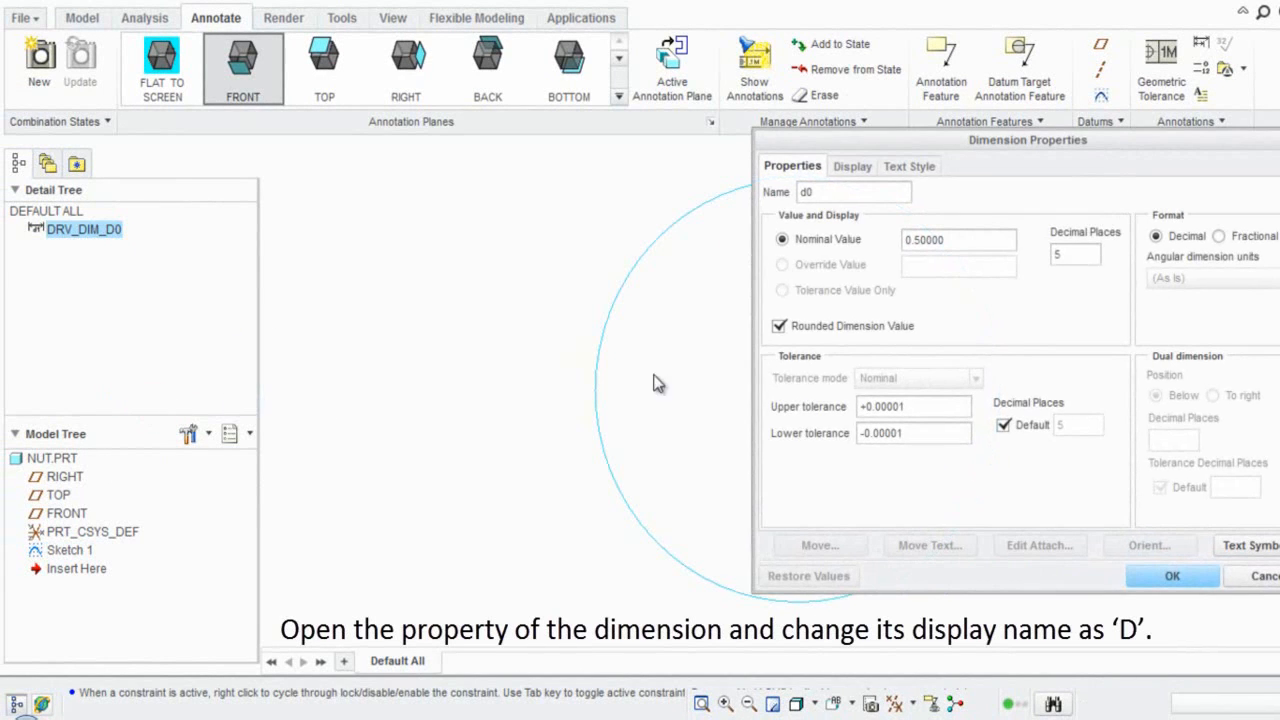
drag(820, 192, 785, 197)
click(1172, 580)
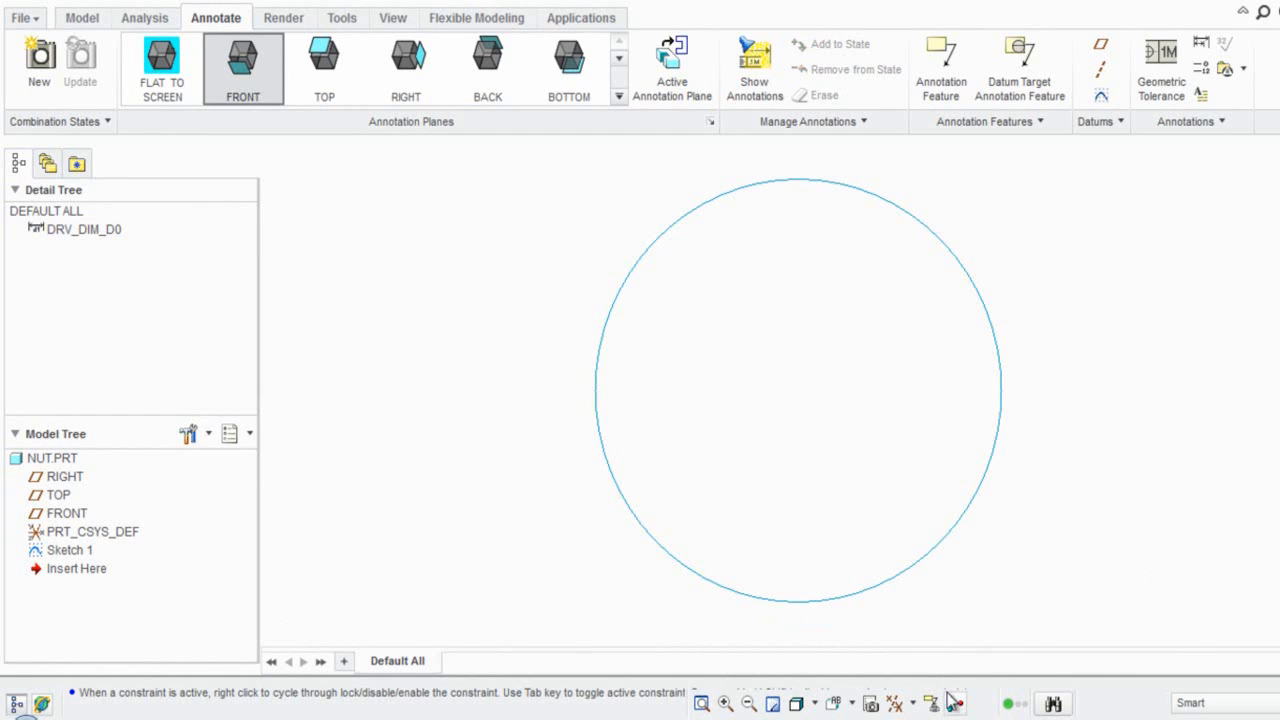
Switch the displayed annotations from values to dimension names with Switch Symbols, then turn off the annotation display.
click(930, 703)
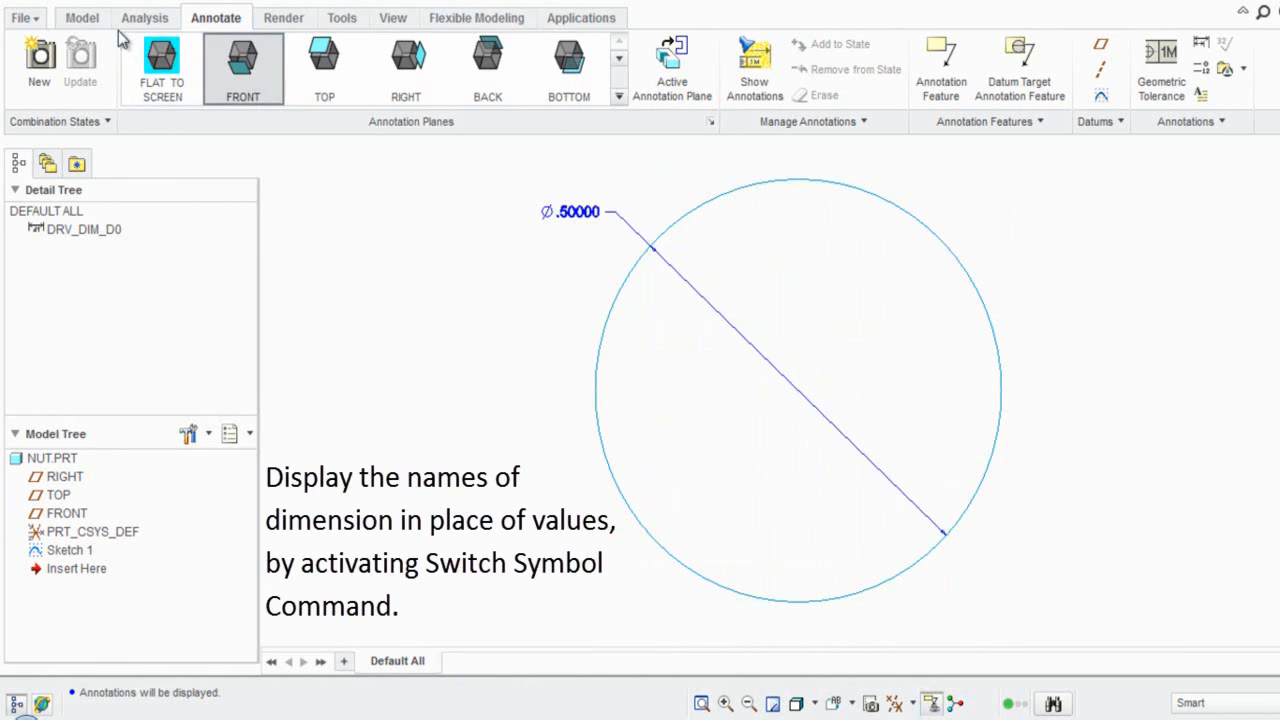
click(83, 17)
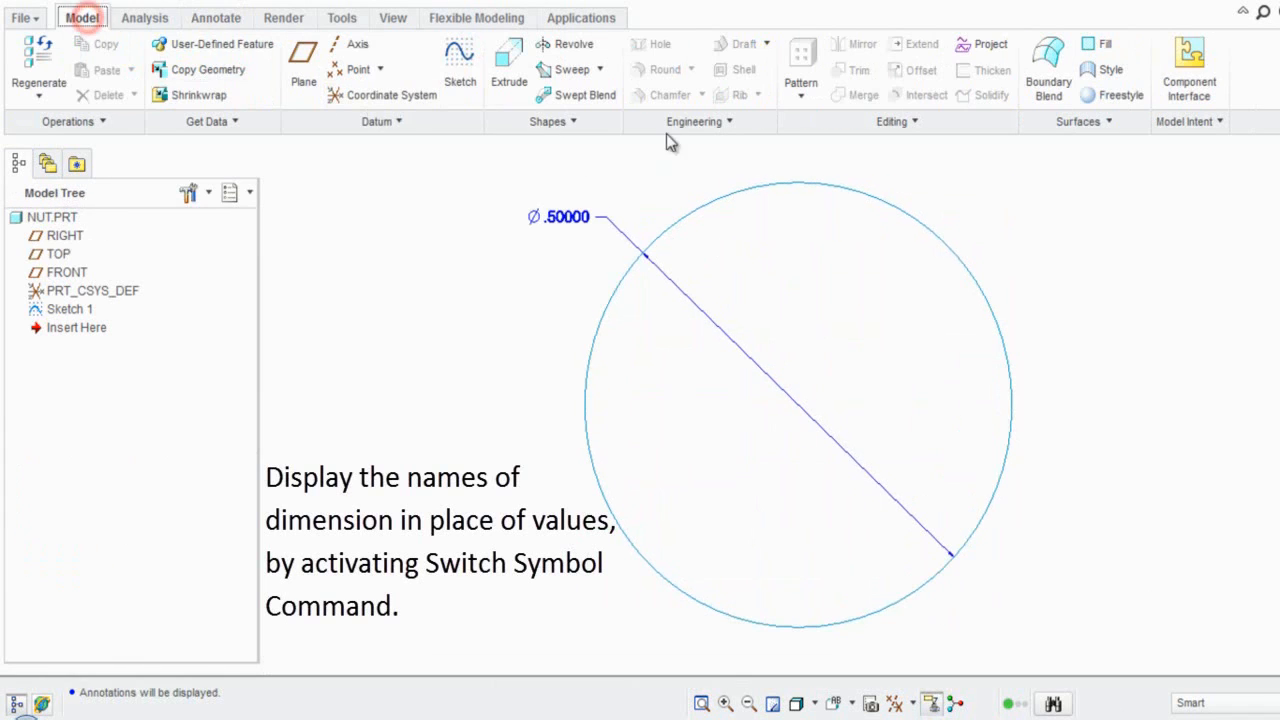
click(1222, 123)
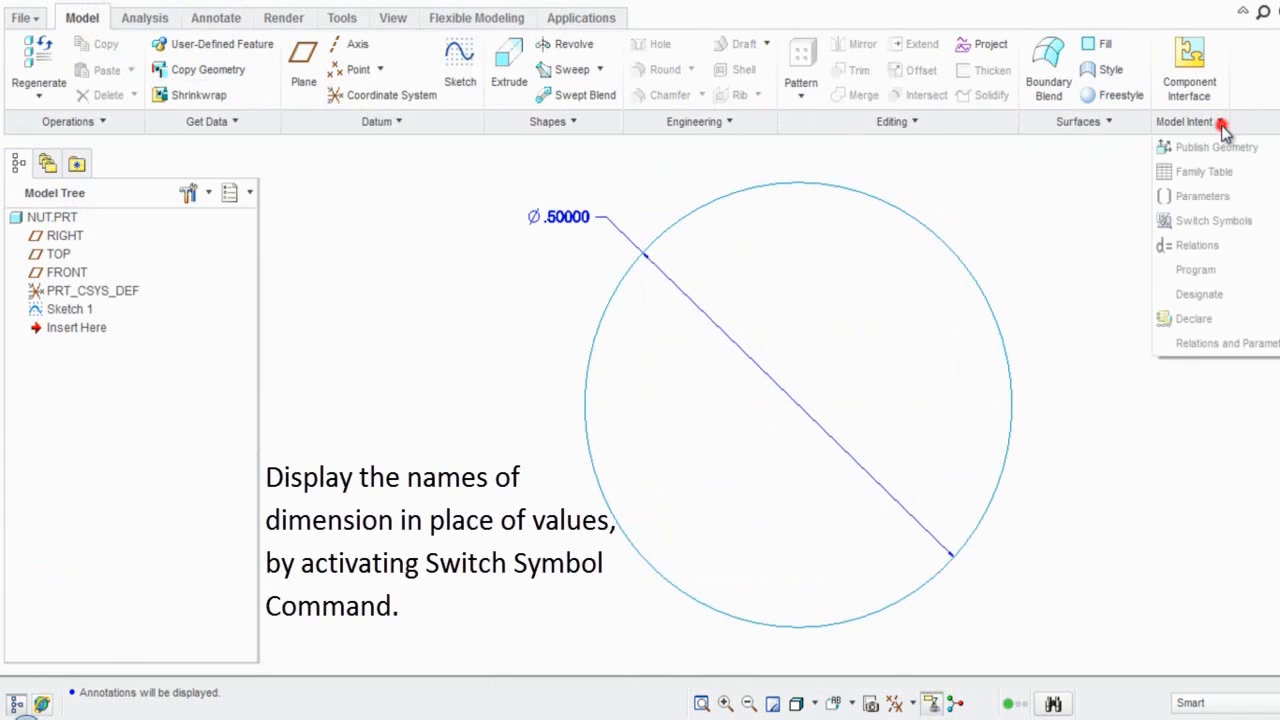
click(1210, 228)
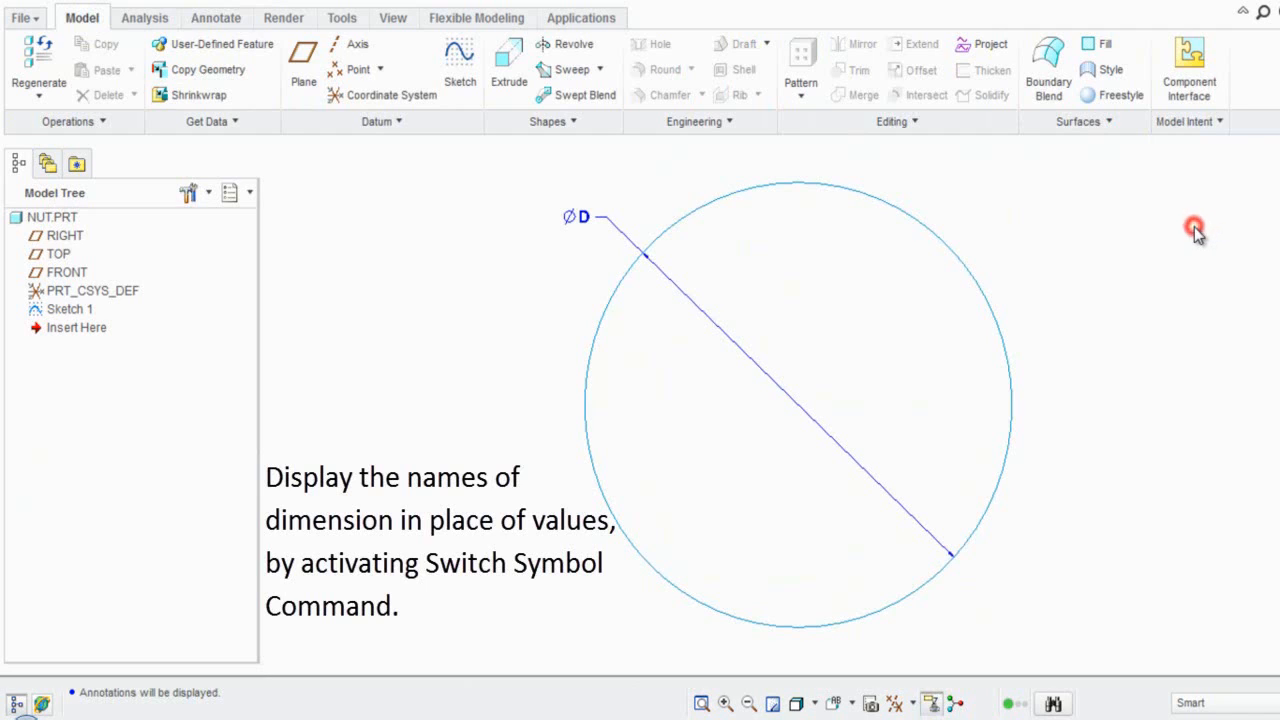
click(933, 703)
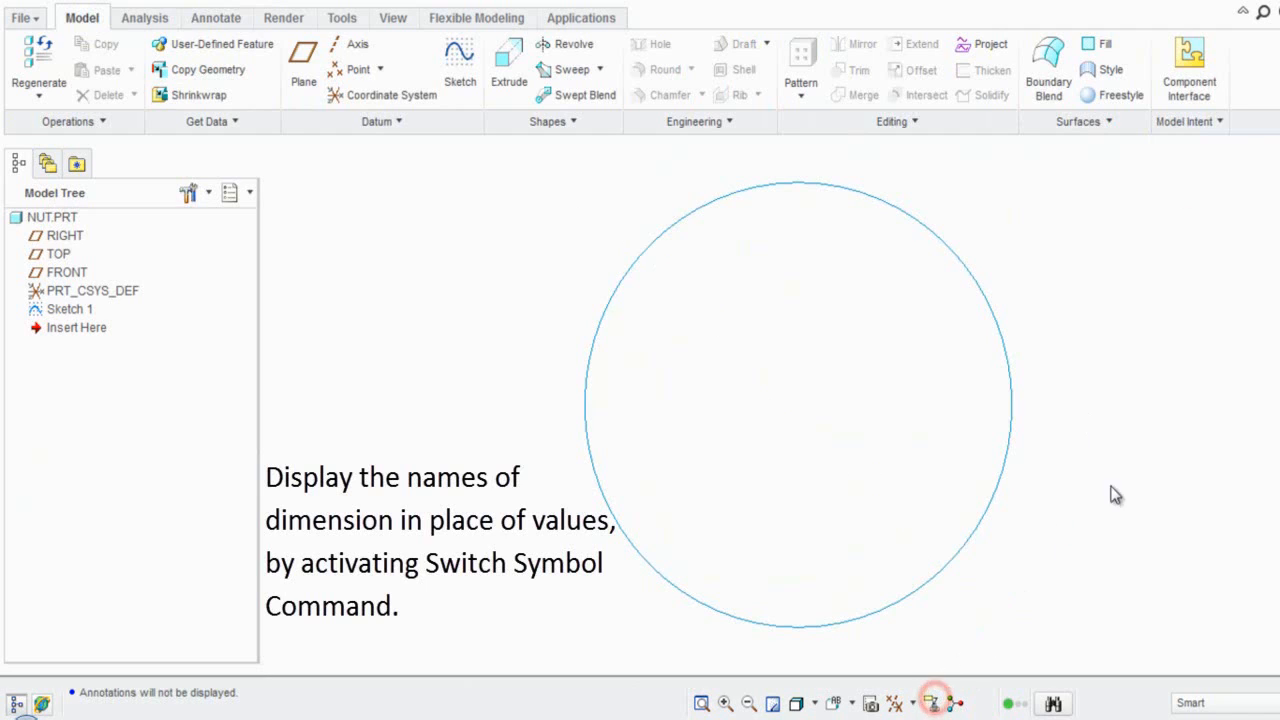
click(1137, 451)
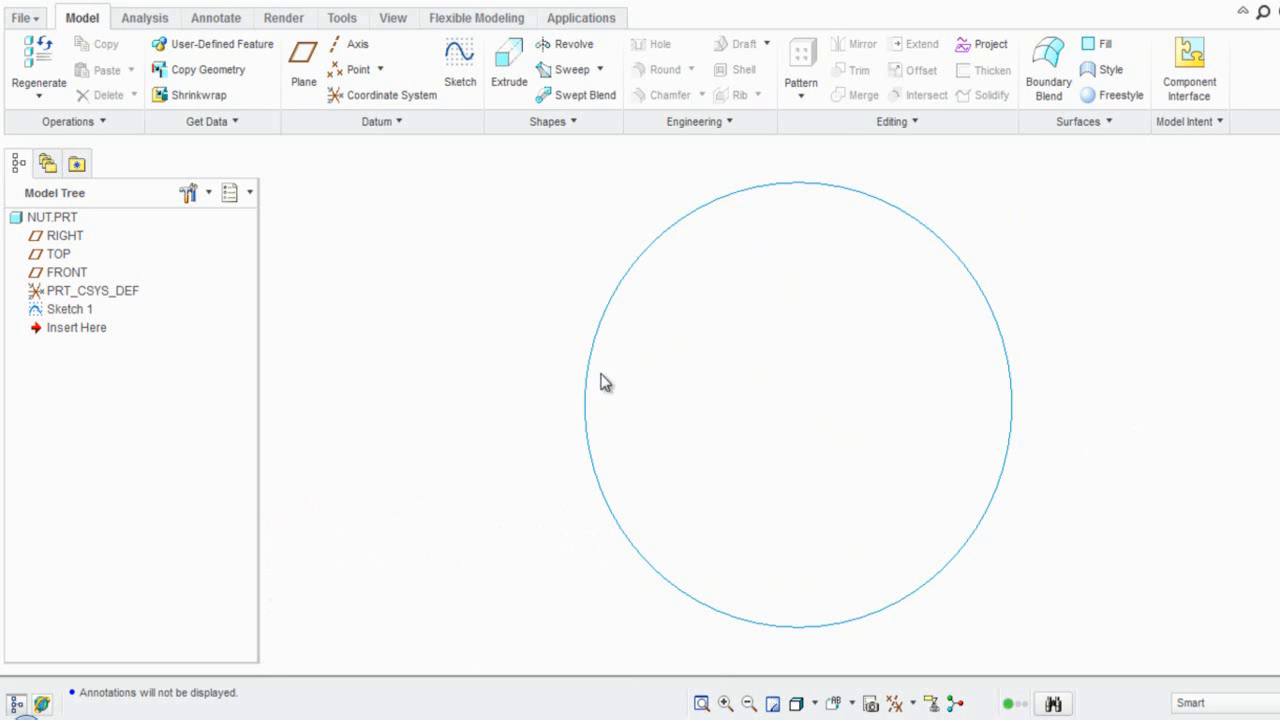
Reopen Sketch 1 for editing its definition and convert the circle into construction geometry.
right_click(87, 311)
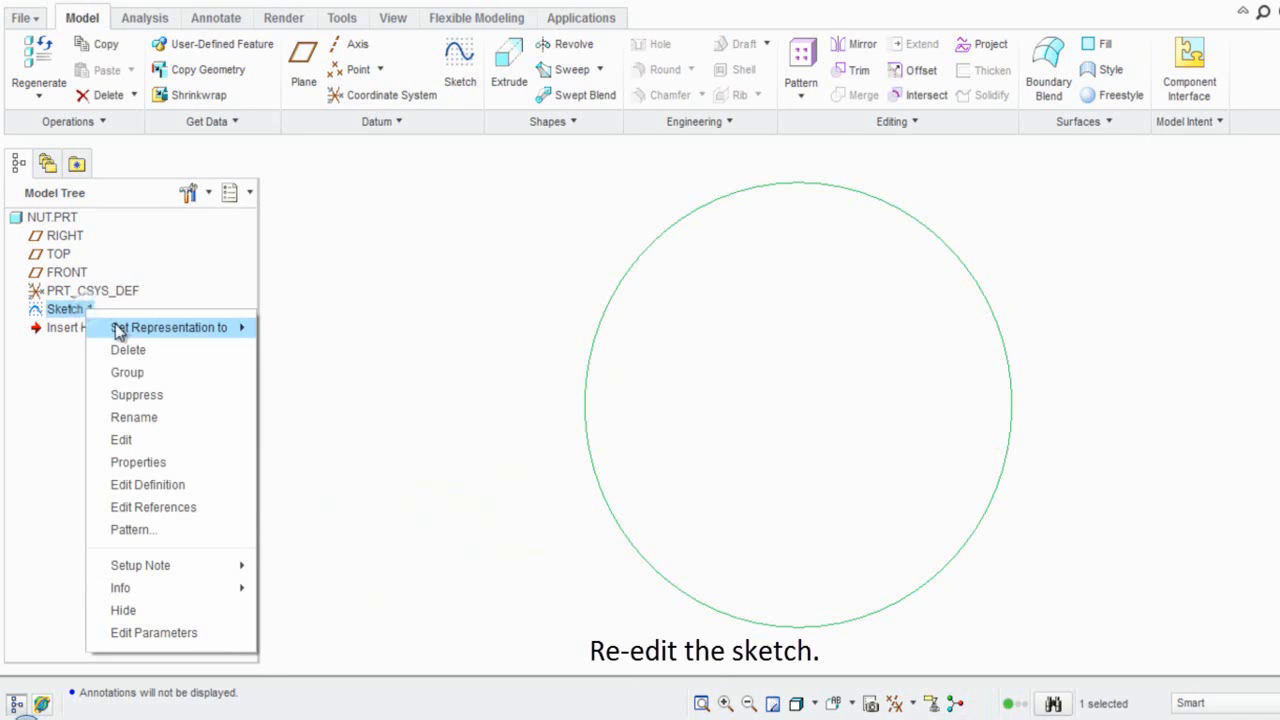
click(158, 485)
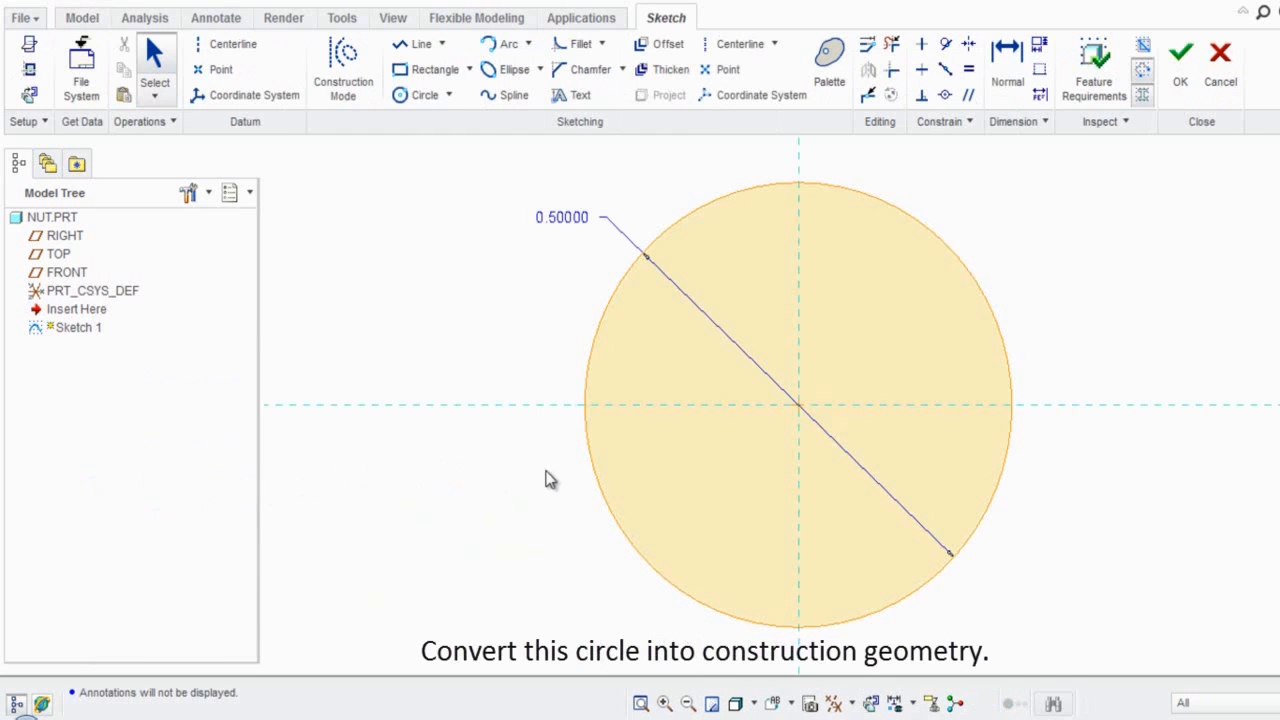
click(594, 478)
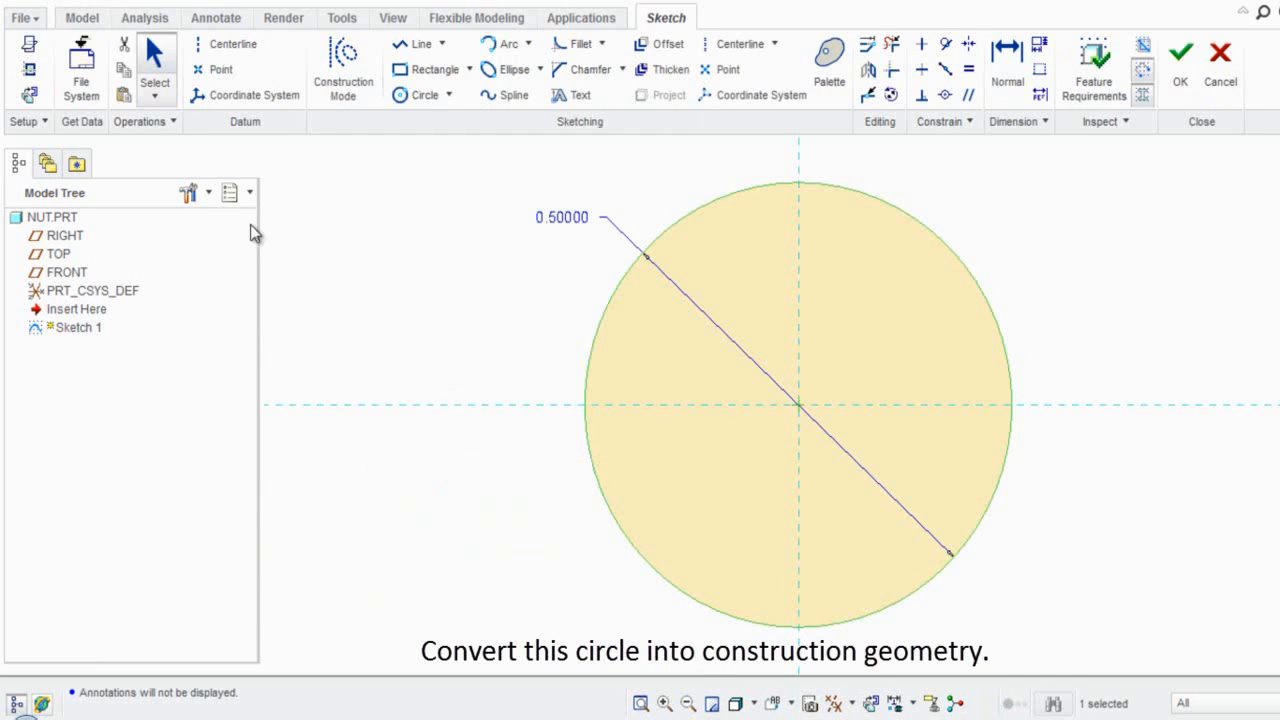
click(174, 121)
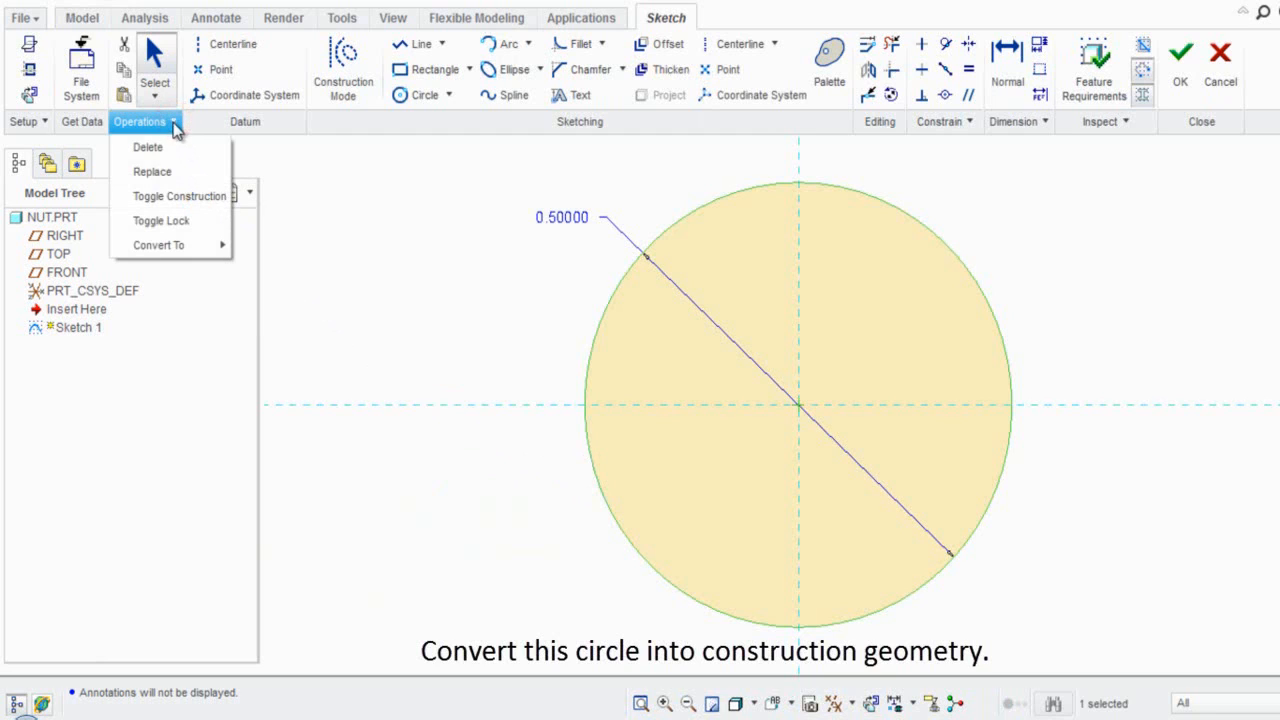
click(184, 196)
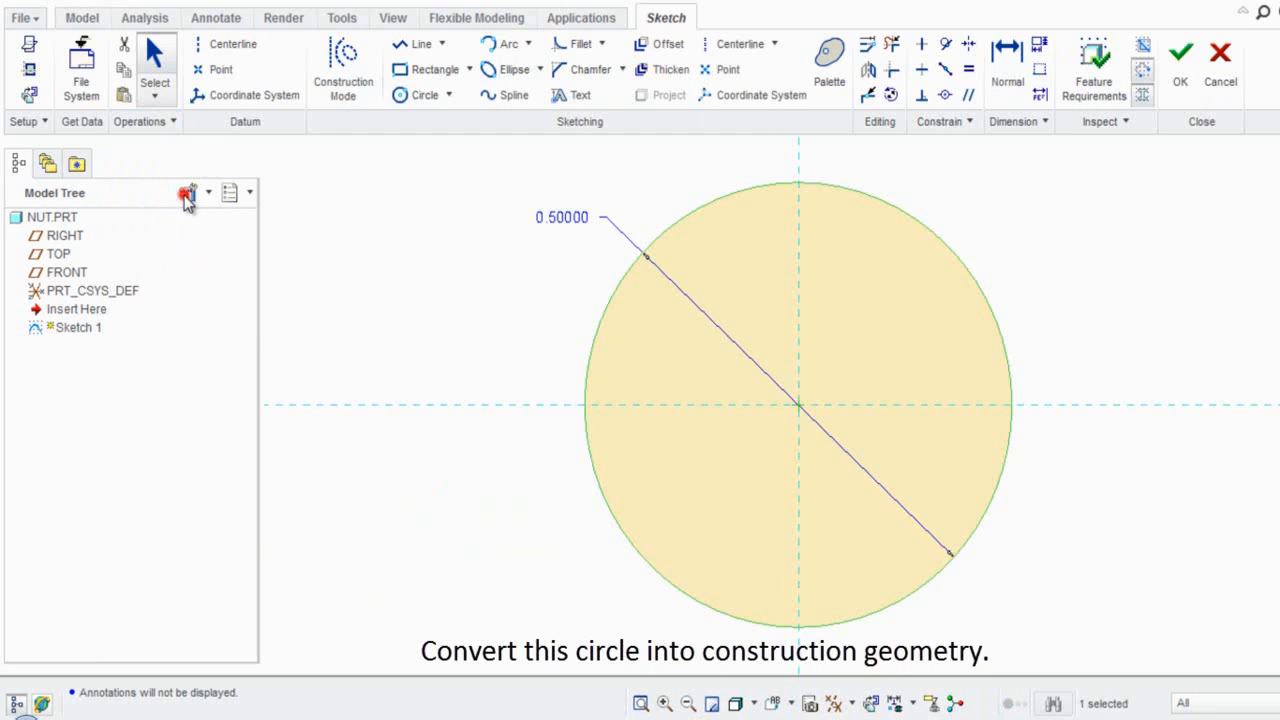
click(549, 365)
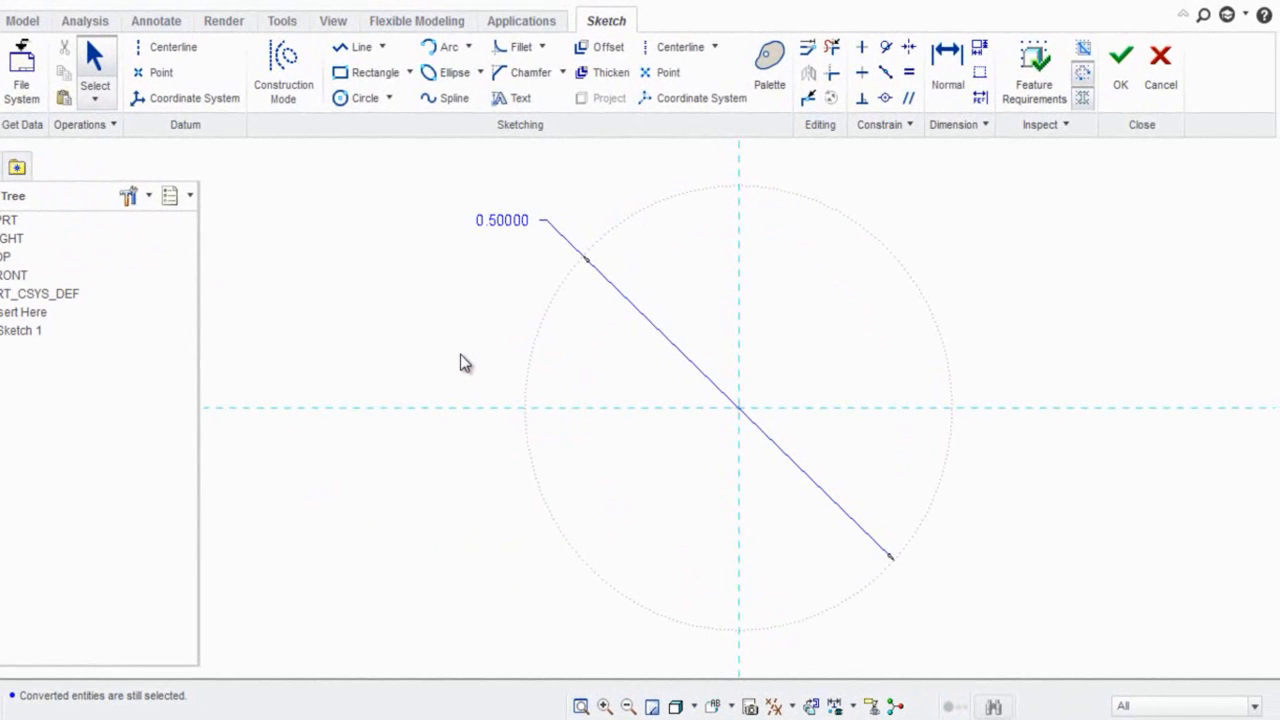
Place a 6-Sided Hexagon from the Sketcher Palette inside the construction circle, at a scale of about 0.075, and close the palette.
click(768, 100)
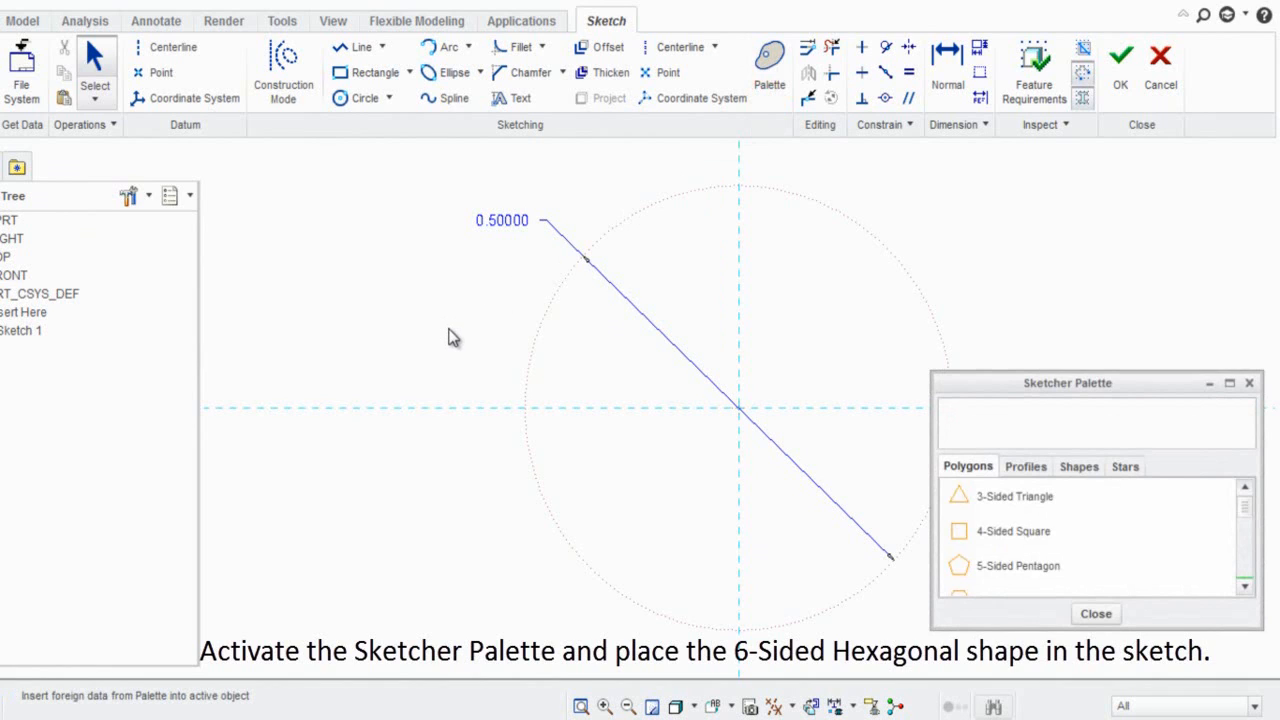
scroll(449, 338, up, 1)
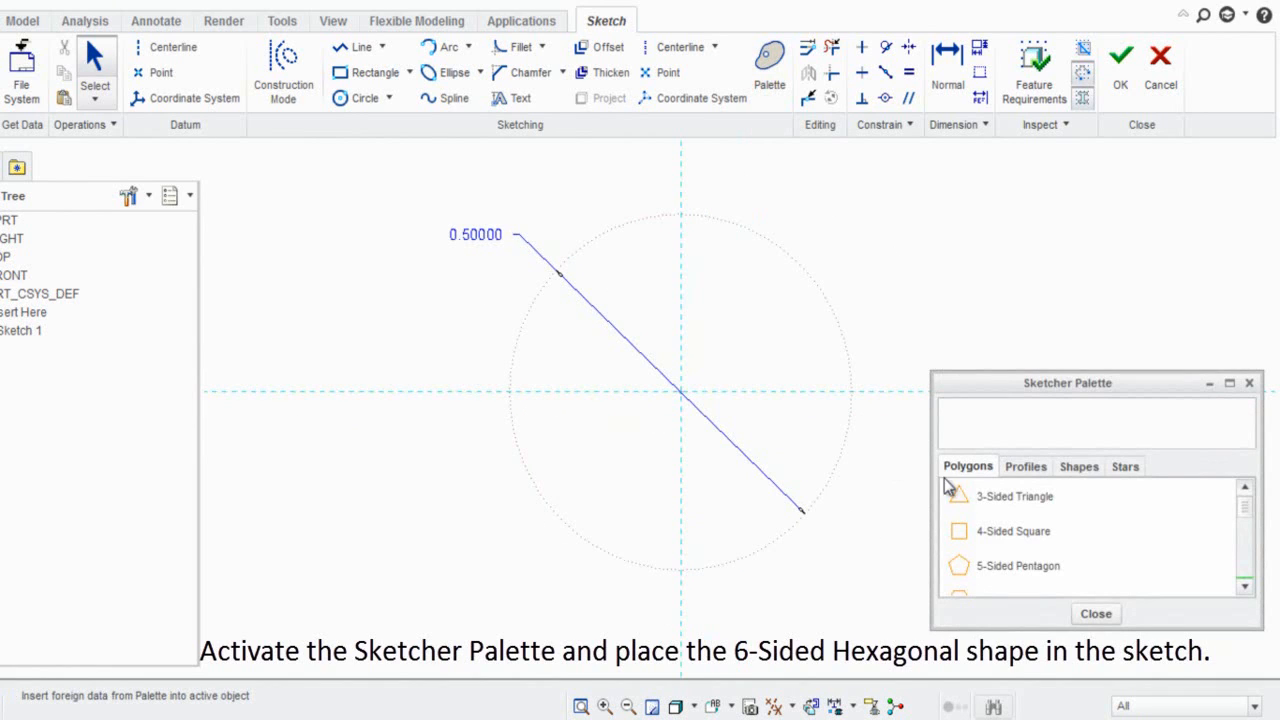
click(1246, 590)
click(1013, 568)
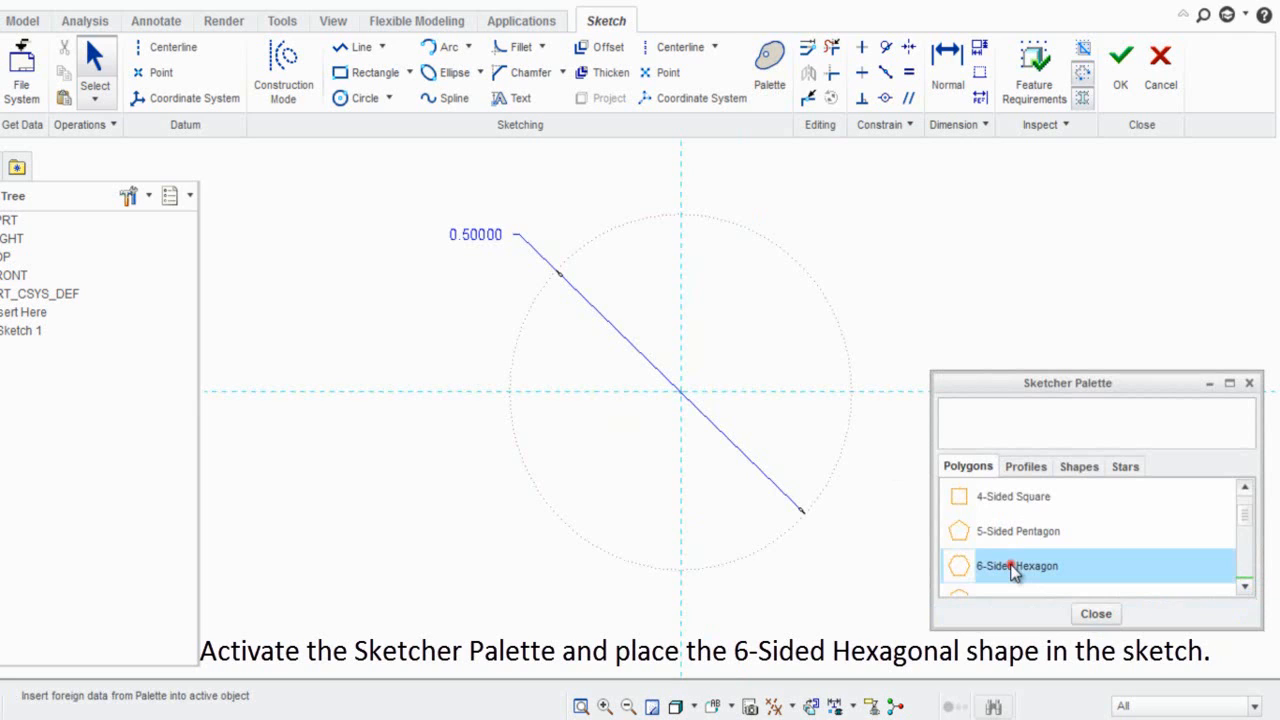
double_click(1008, 567)
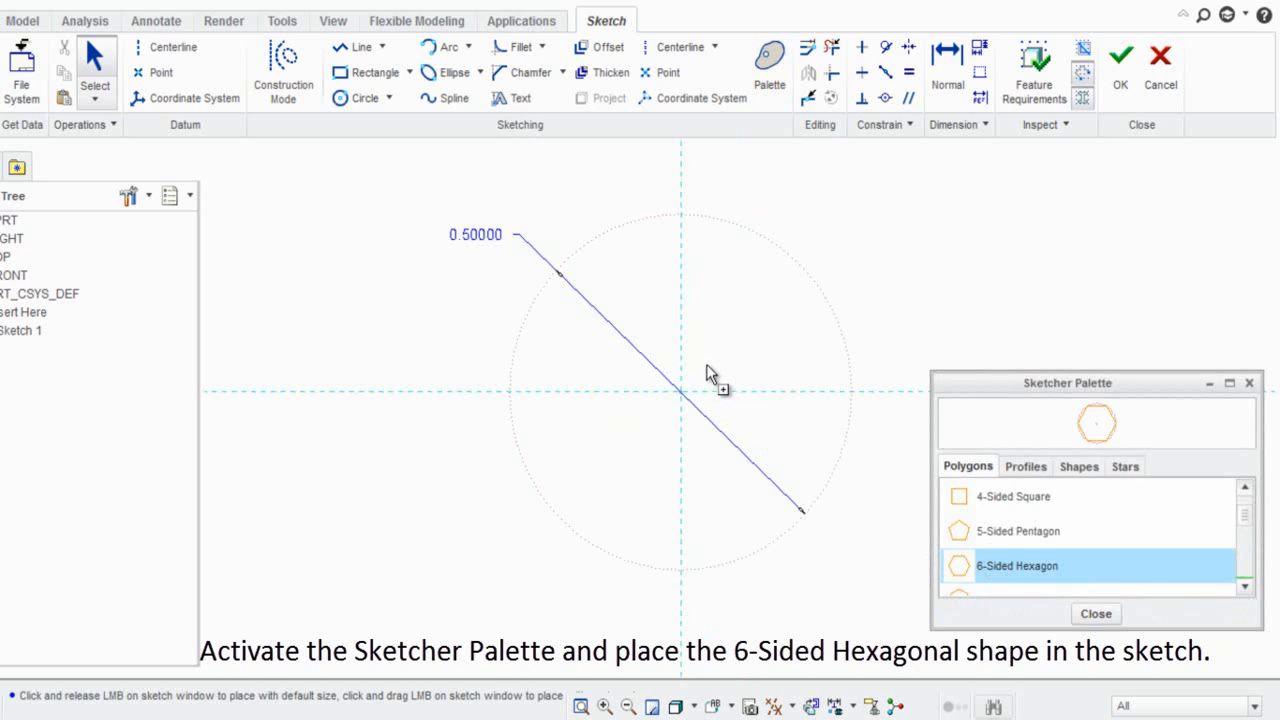
click(716, 330)
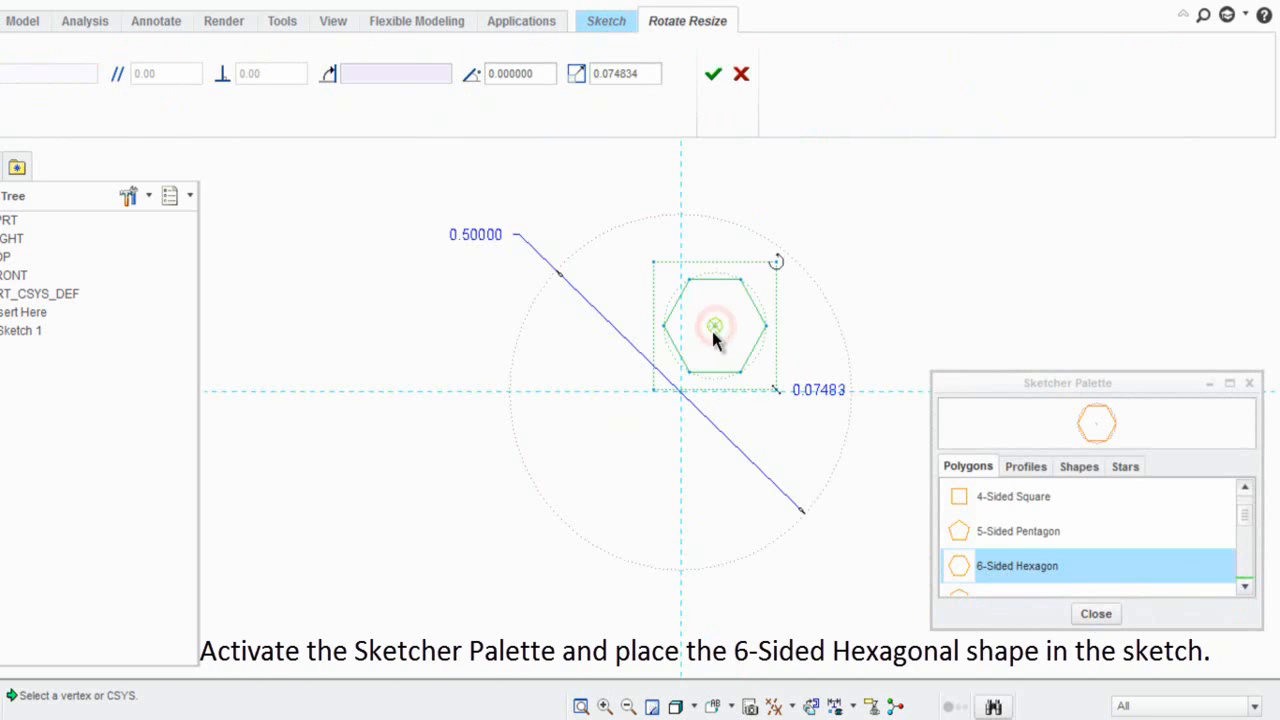
scroll(715, 334, up, 1)
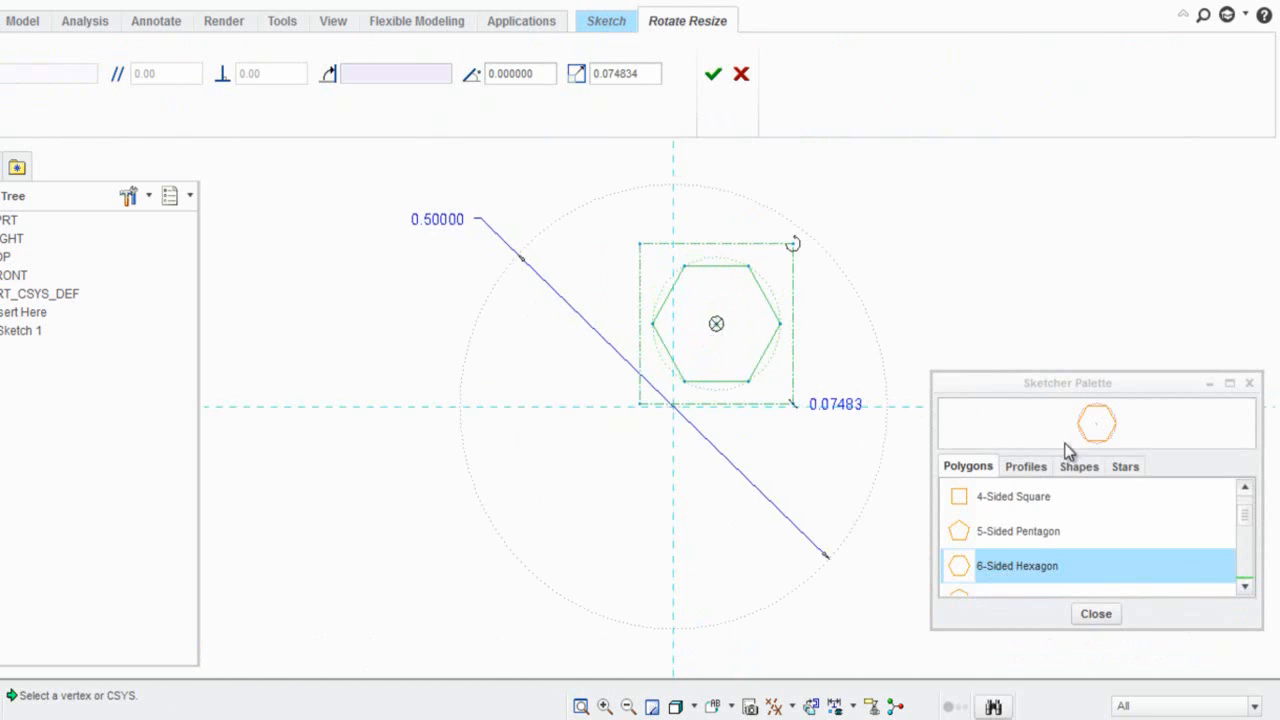
click(1094, 610)
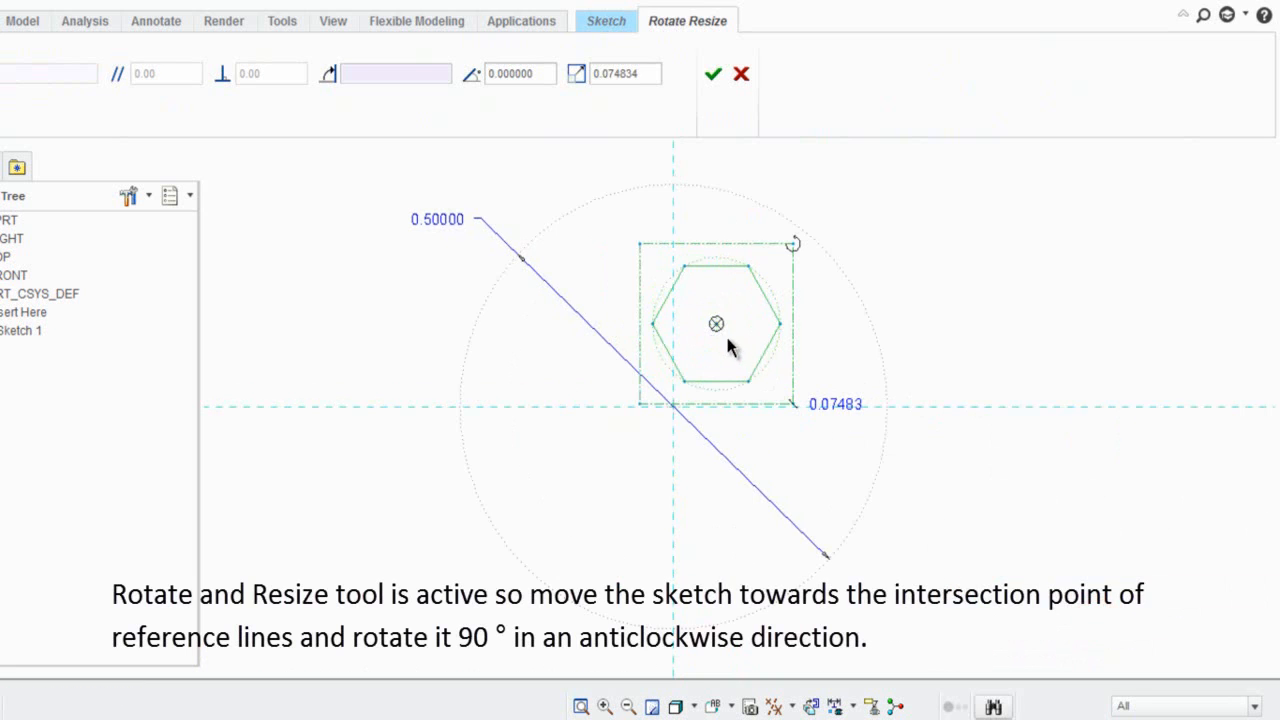
Centre the hexagon on the intersection of the reference lines and rotate it 90° anticlockwise, accepting the Rotate Resize changes.
drag(718, 333, 675, 408)
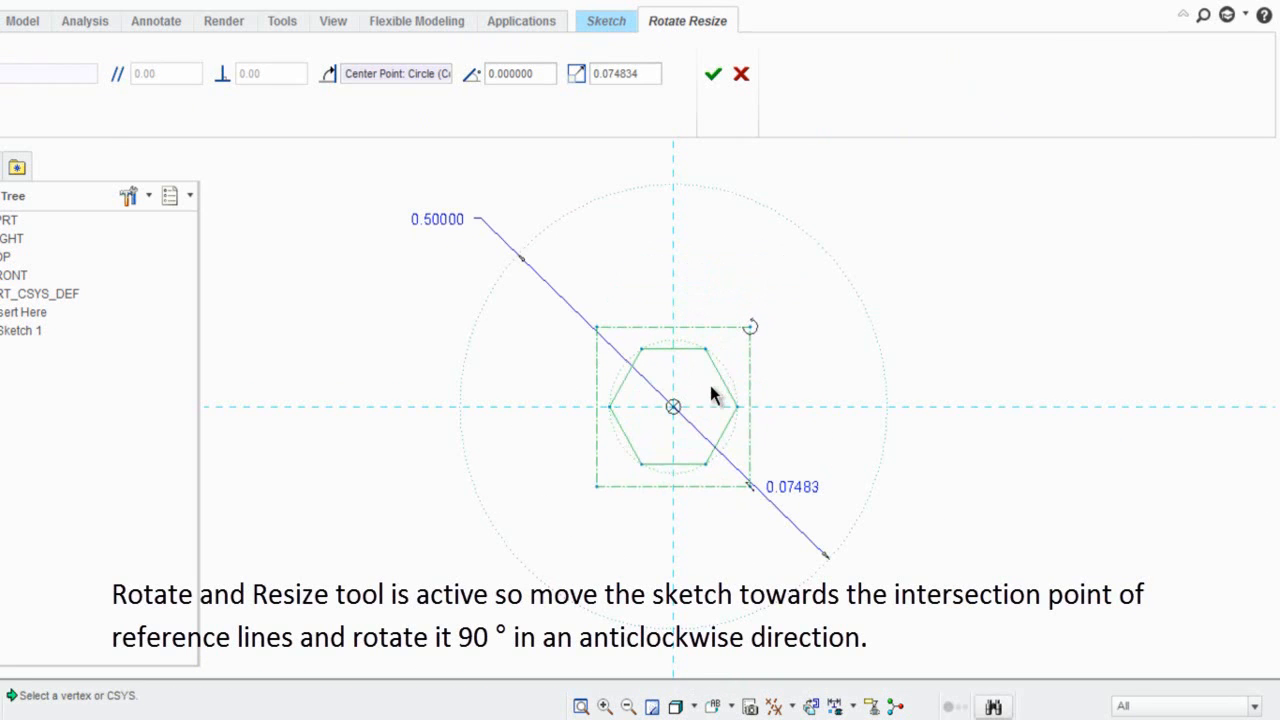
scroll(711, 388, up, 1)
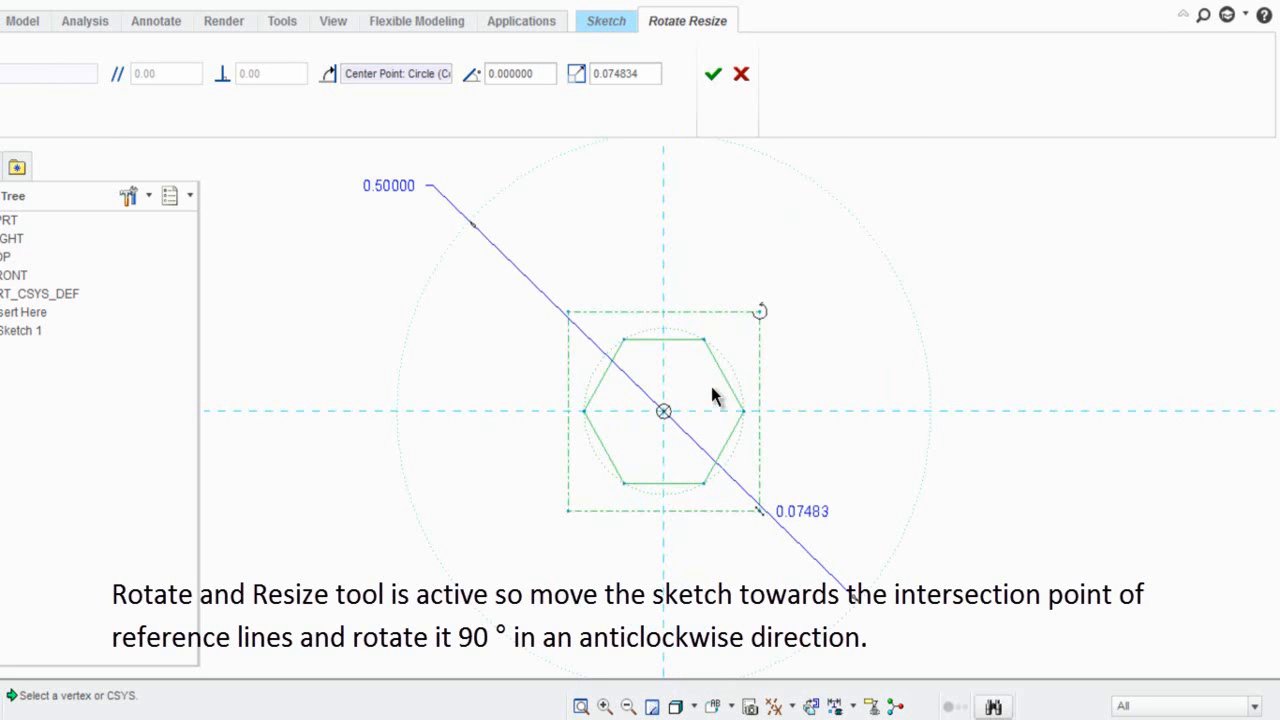
drag(760, 320, 590, 341)
click(739, 267)
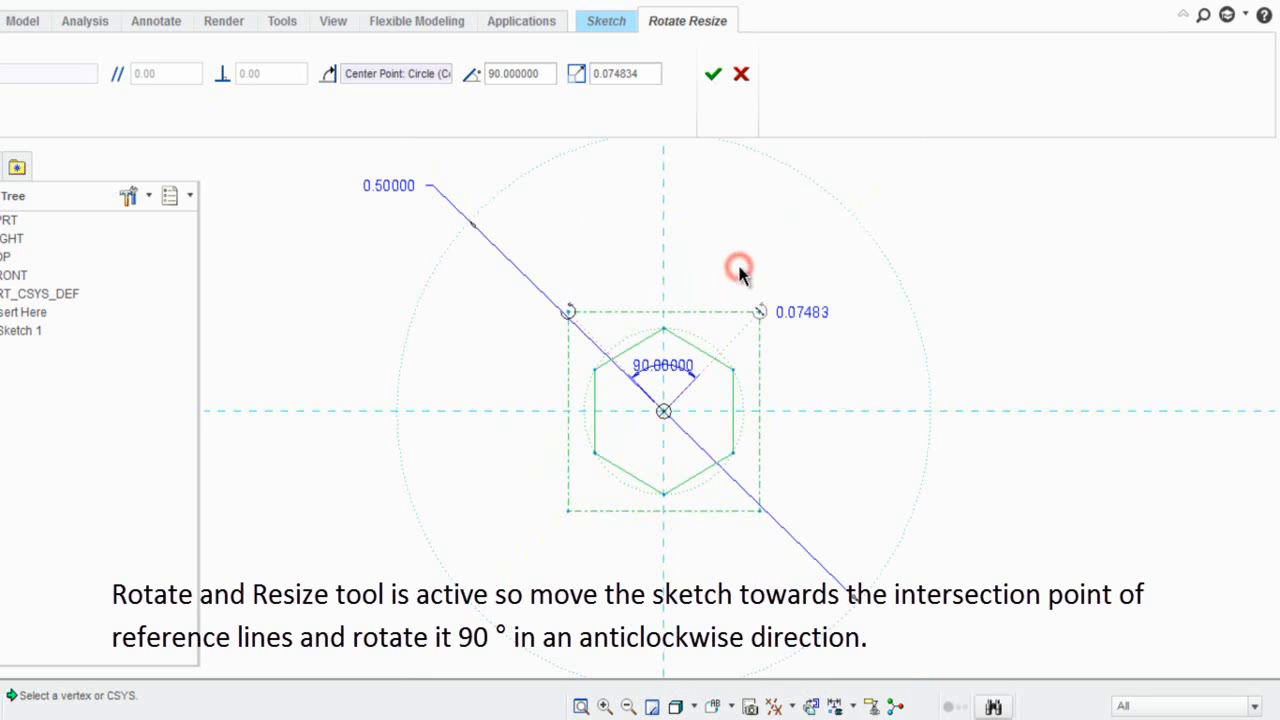
click(712, 75)
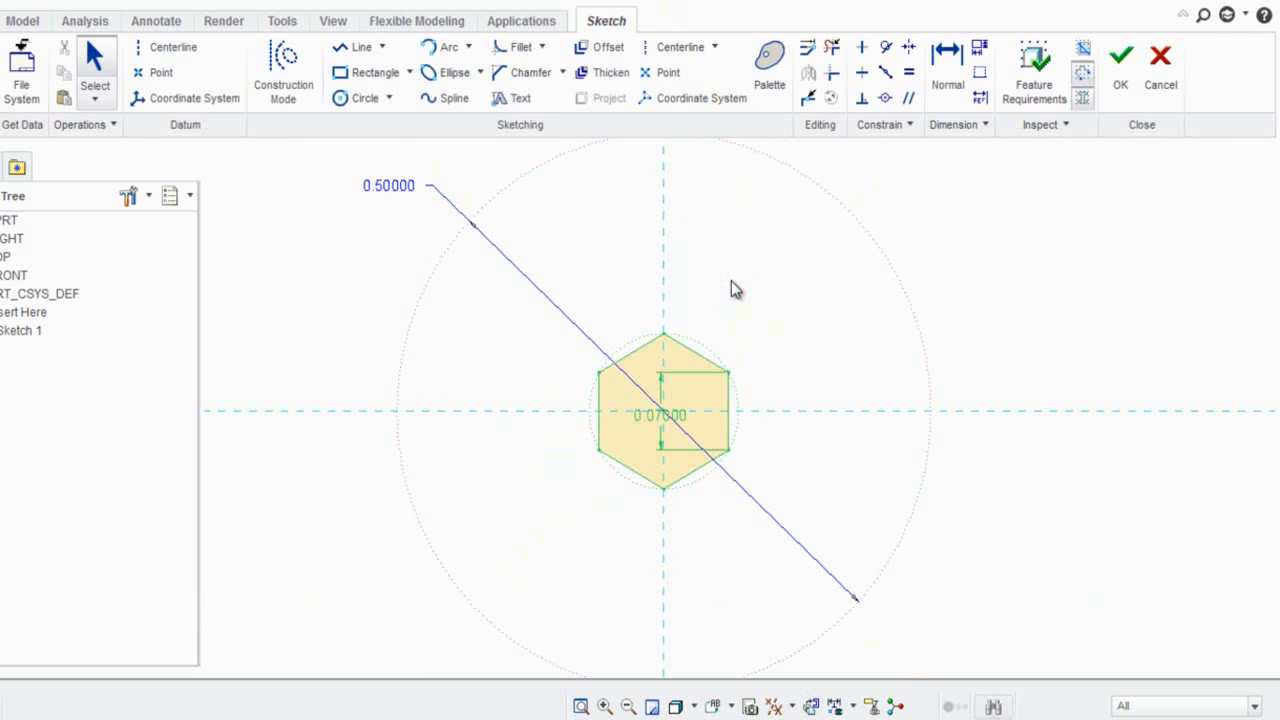
Move the side-length dimension clear of the hexagon, then dimension across two opposite slanted sides, deleting the conflicting sd1 dimension.
drag(675, 425, 797, 432)
click(855, 349)
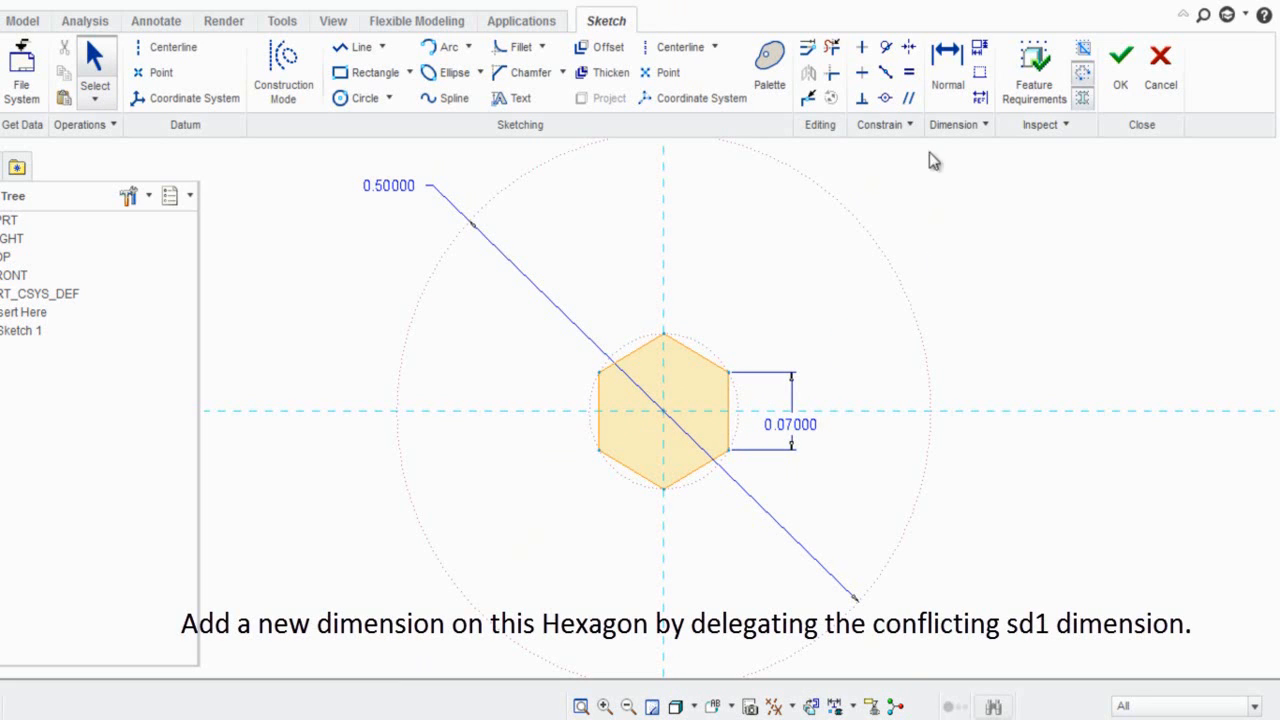
click(946, 90)
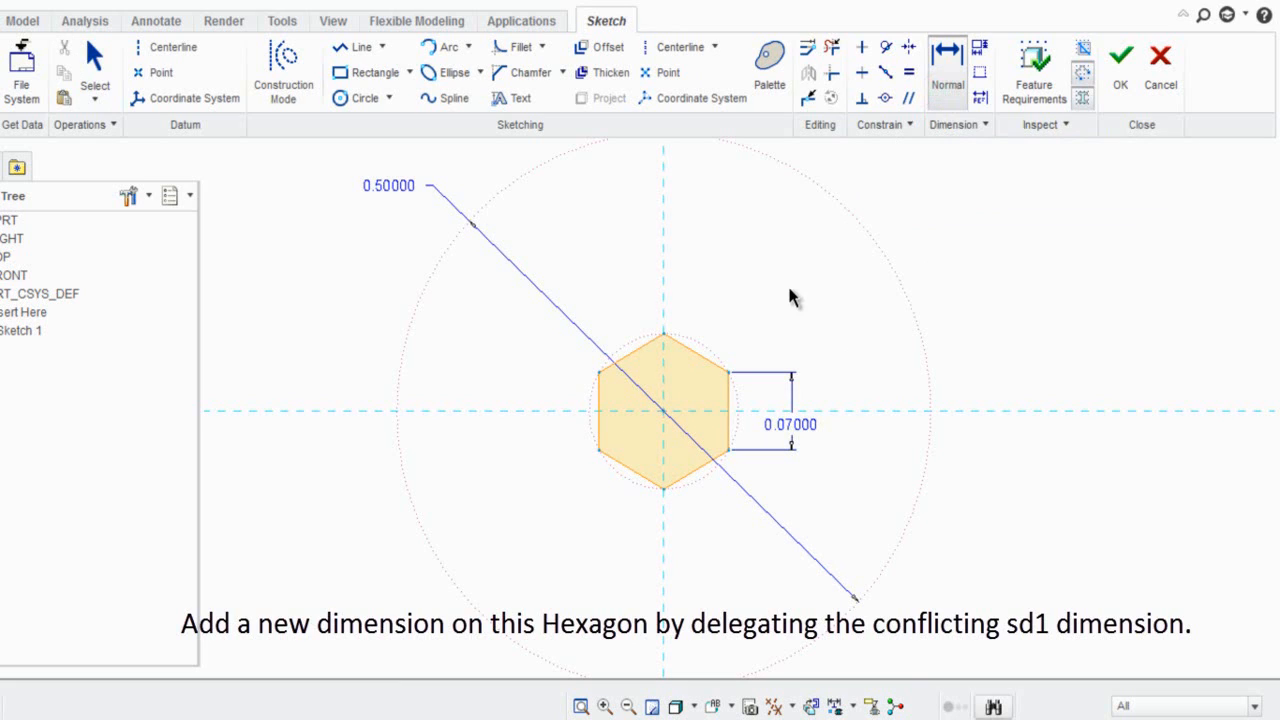
click(638, 350)
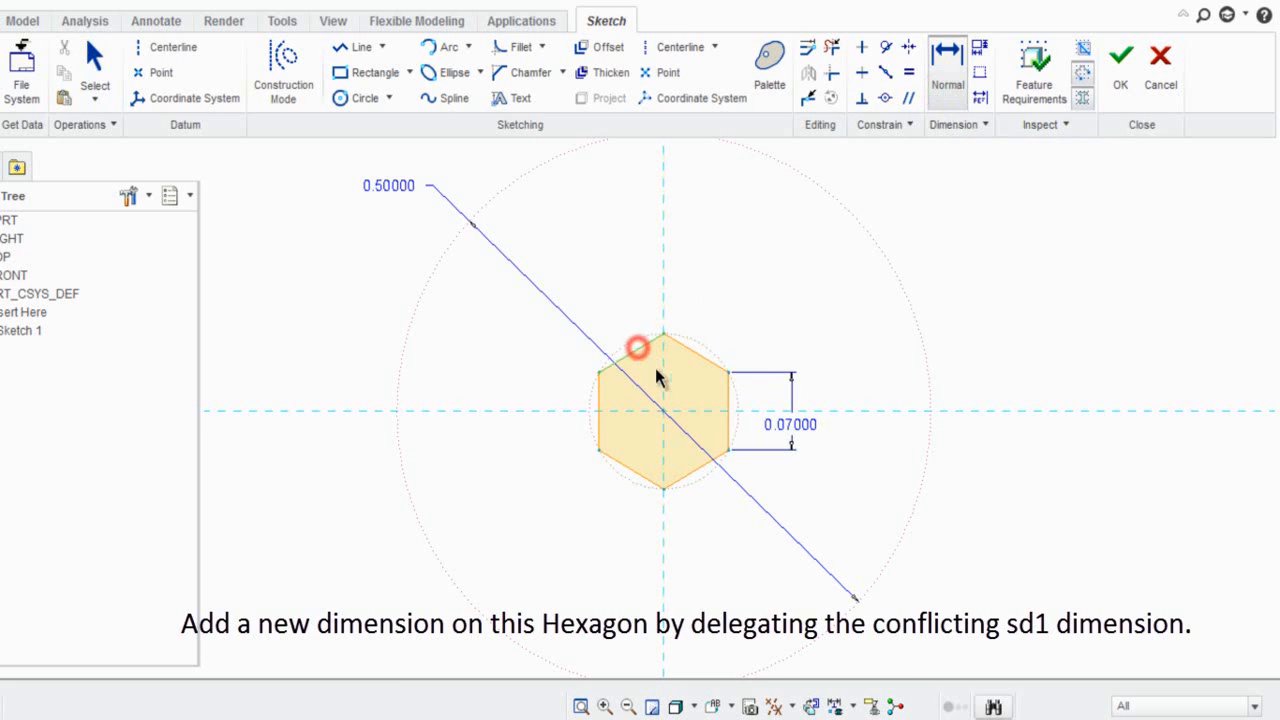
click(697, 467)
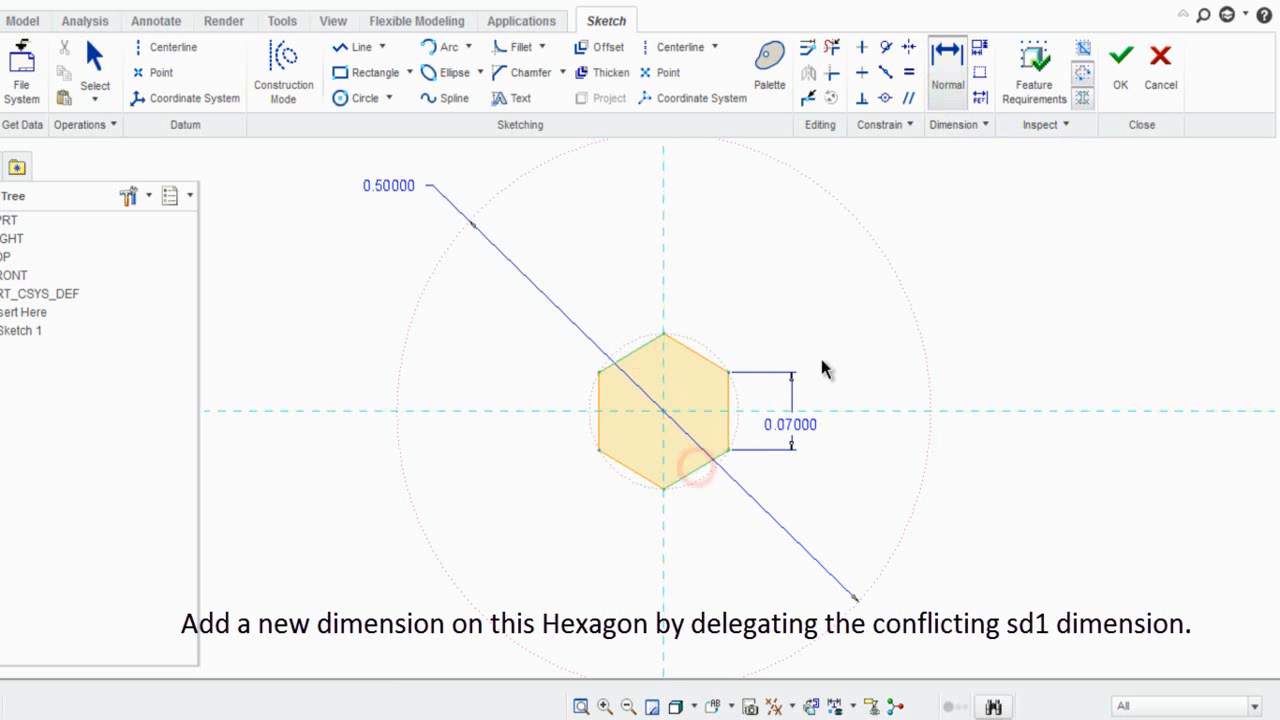
middle_click(845, 323)
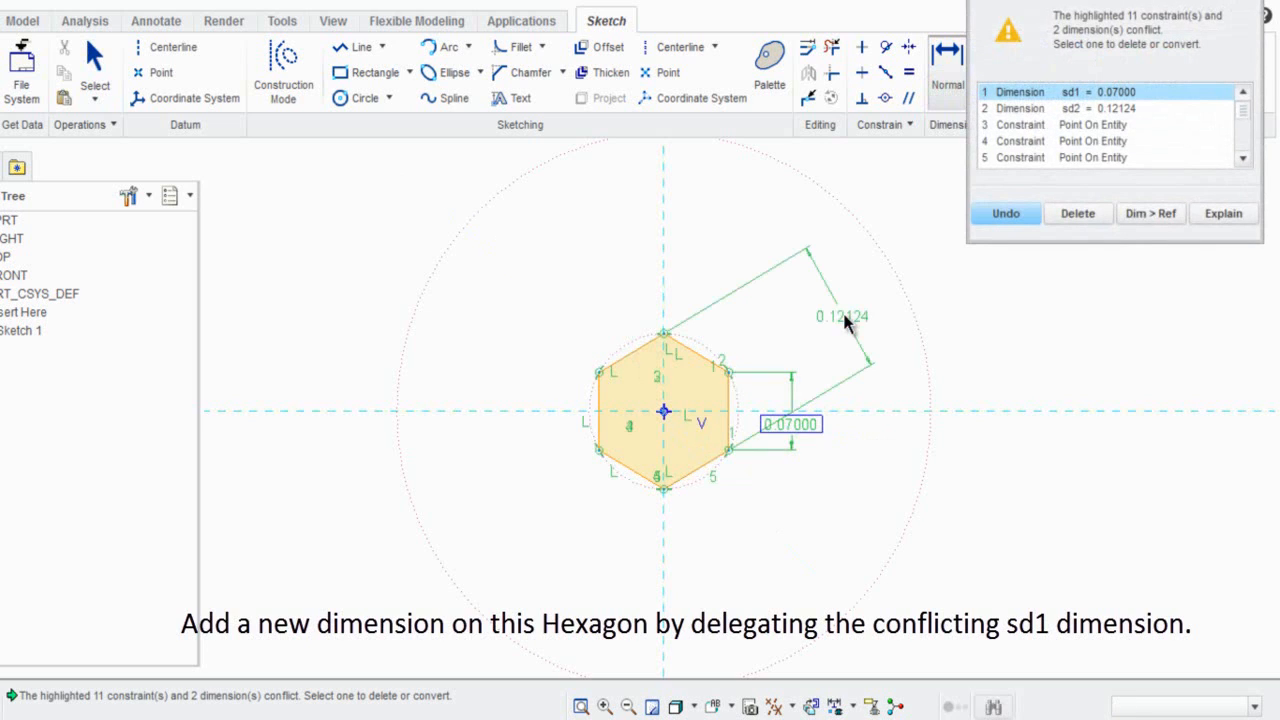
click(1070, 222)
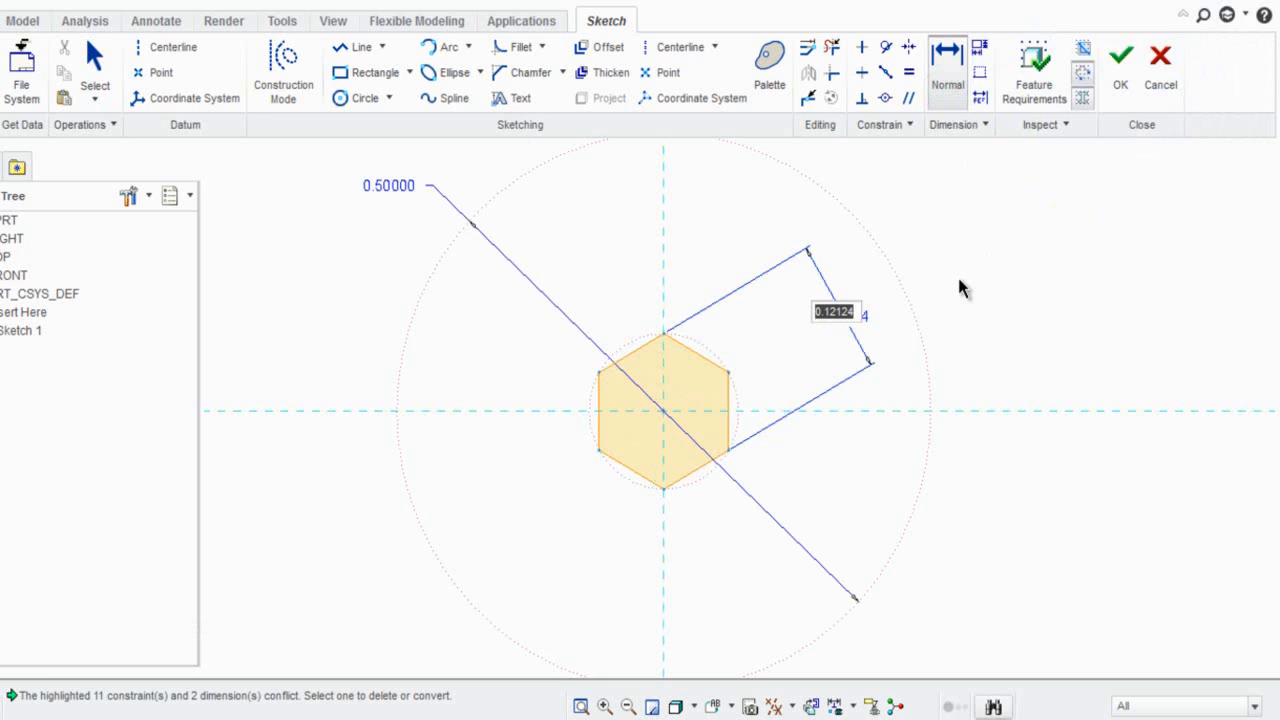
Set the hexagon's across-flats dimension to D*1.6, accept it as a relation, and reposition the construction circle's diameter dimension.
text(0)
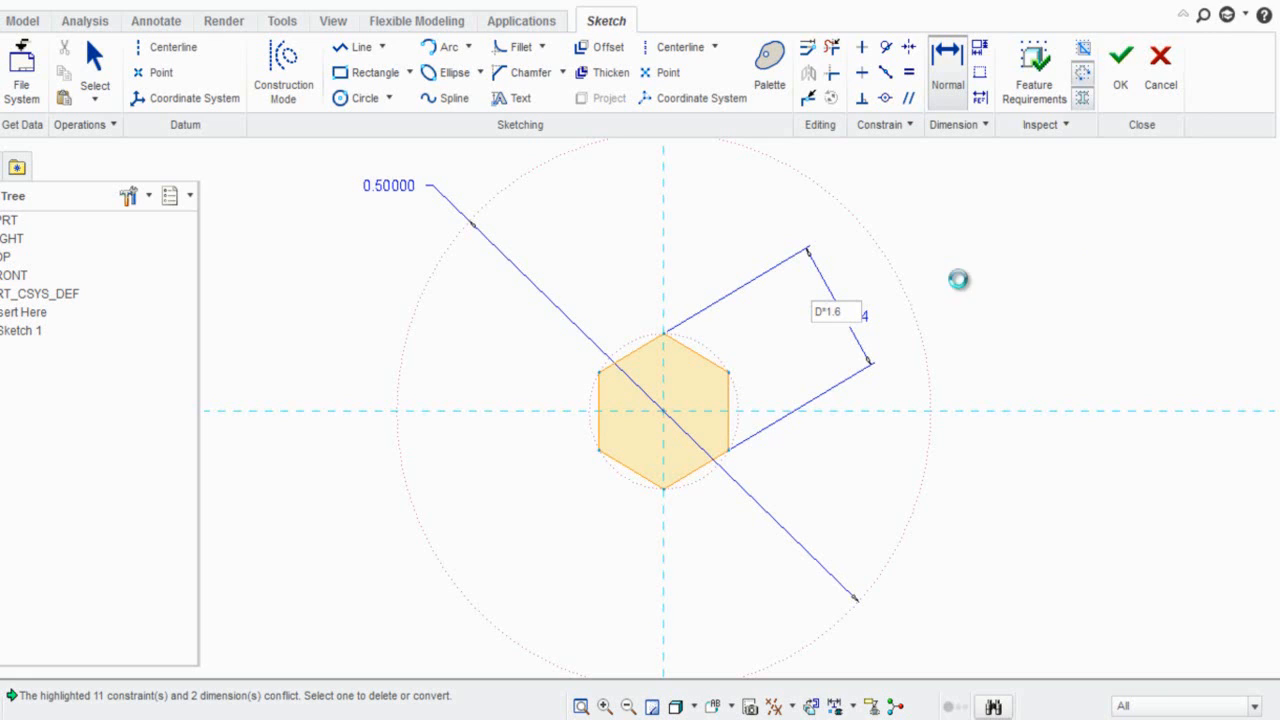
key(Return)
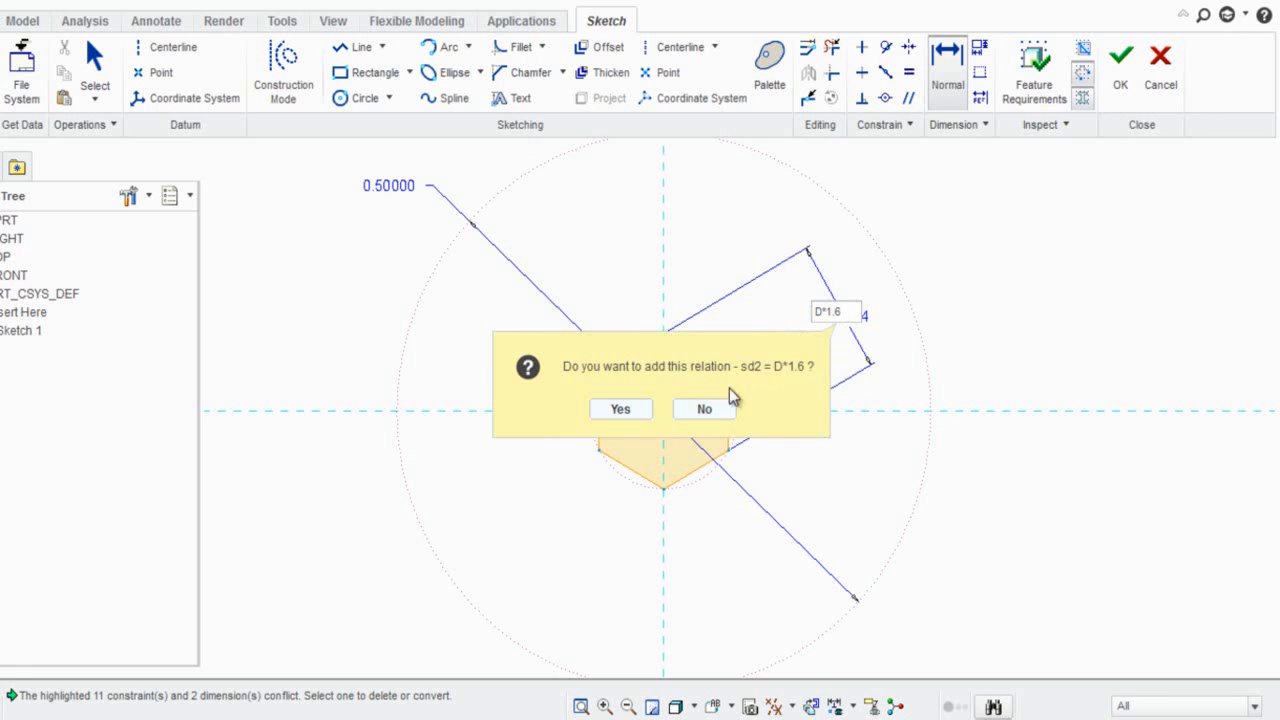
click(621, 409)
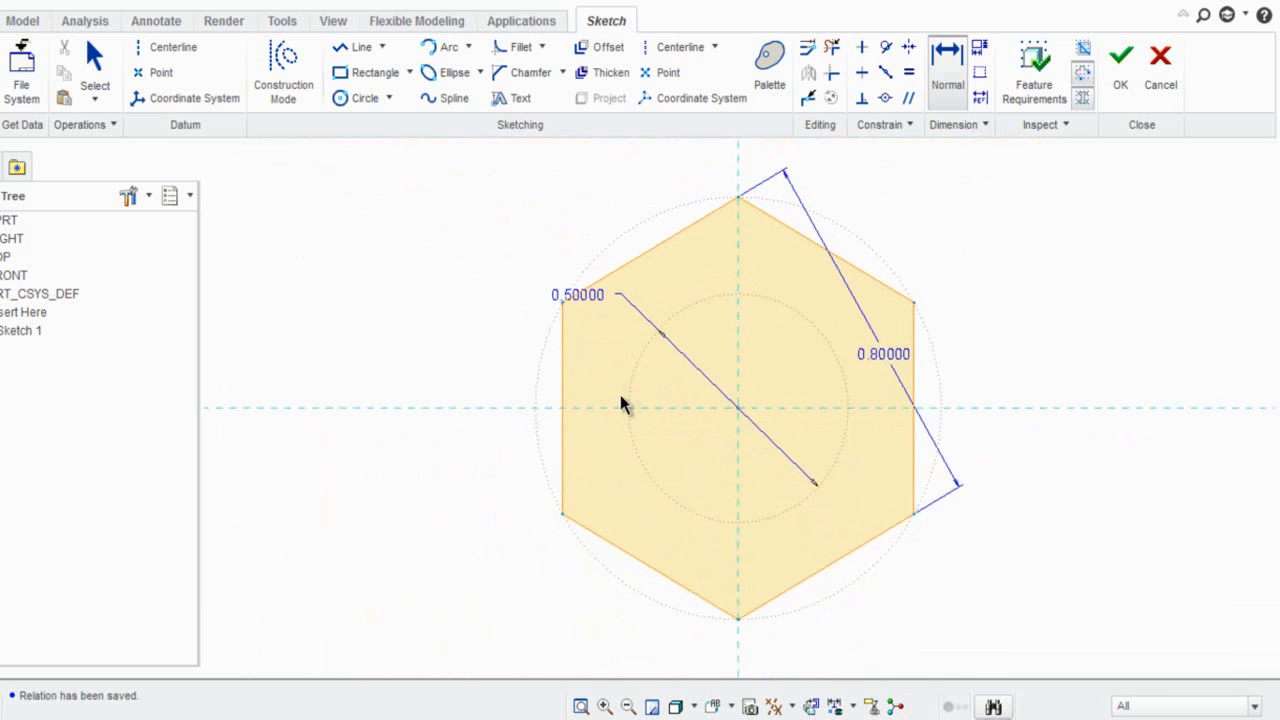
key(Escape)
drag(595, 305, 608, 358)
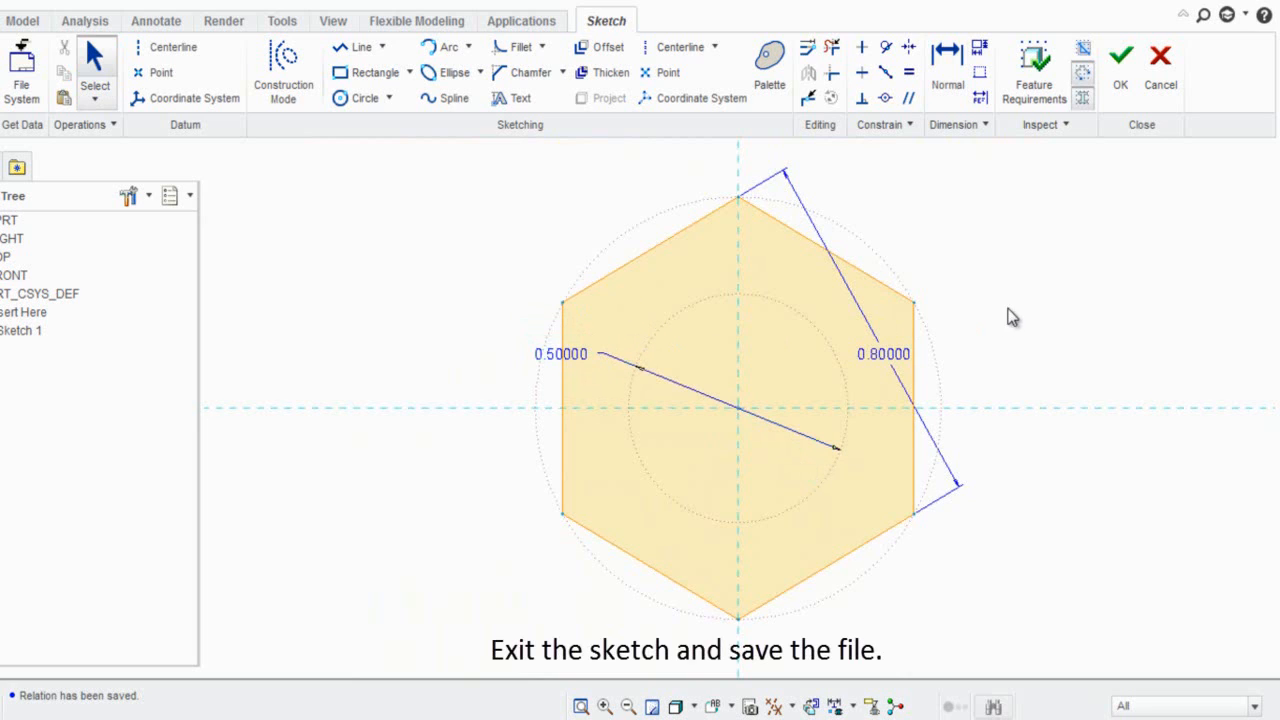
click(1043, 305)
Finish the hexagon sketch and save the NUT part in the Bolt and Nut folder.
click(1121, 90)
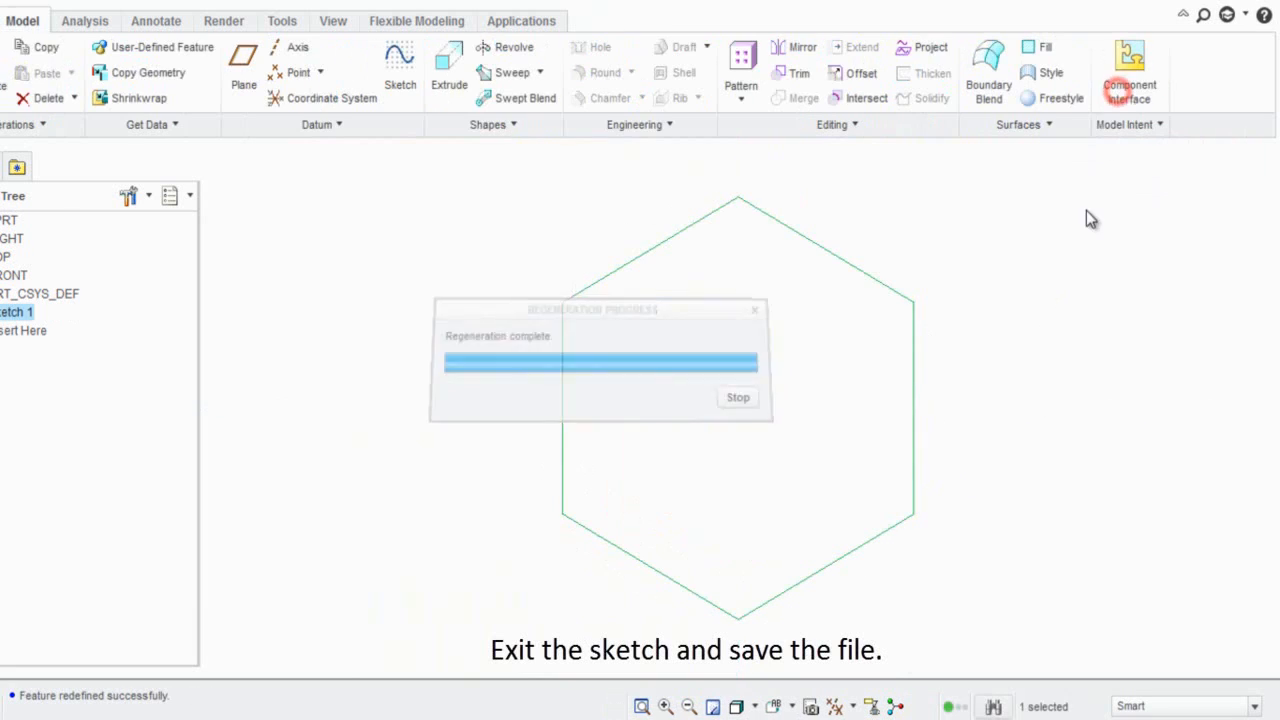
click(1080, 244)
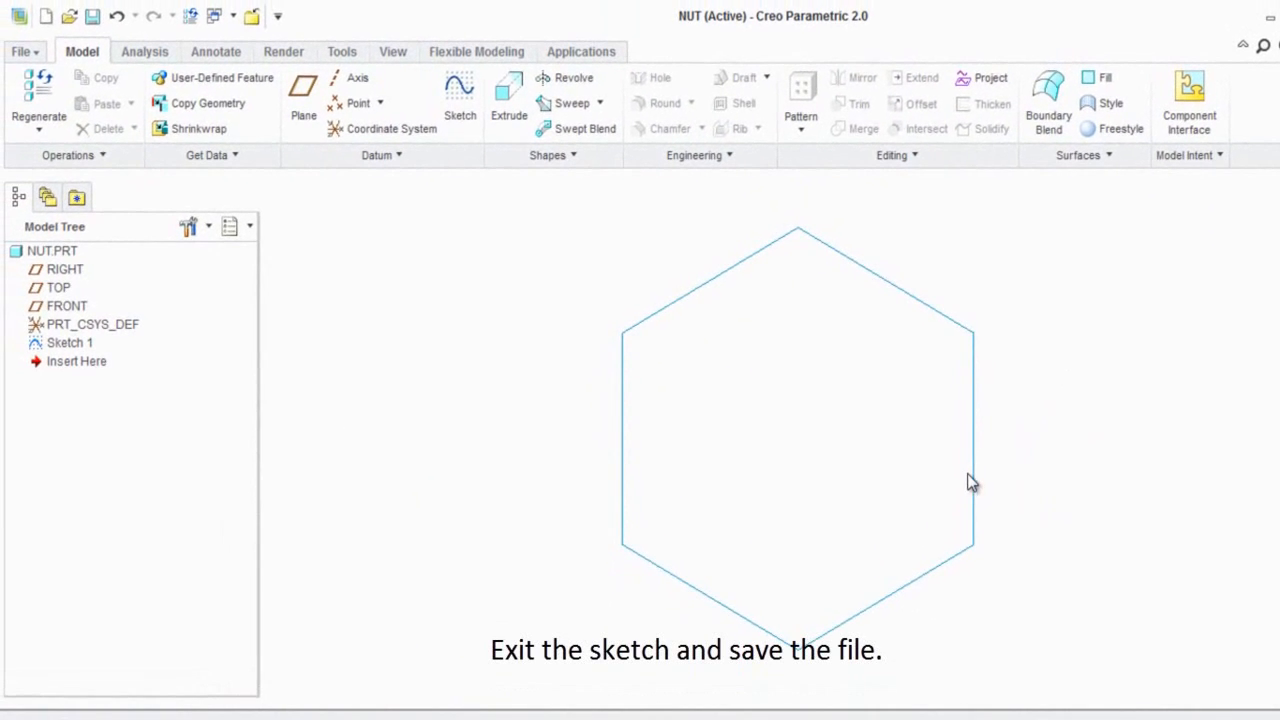
key(ctrl+d)
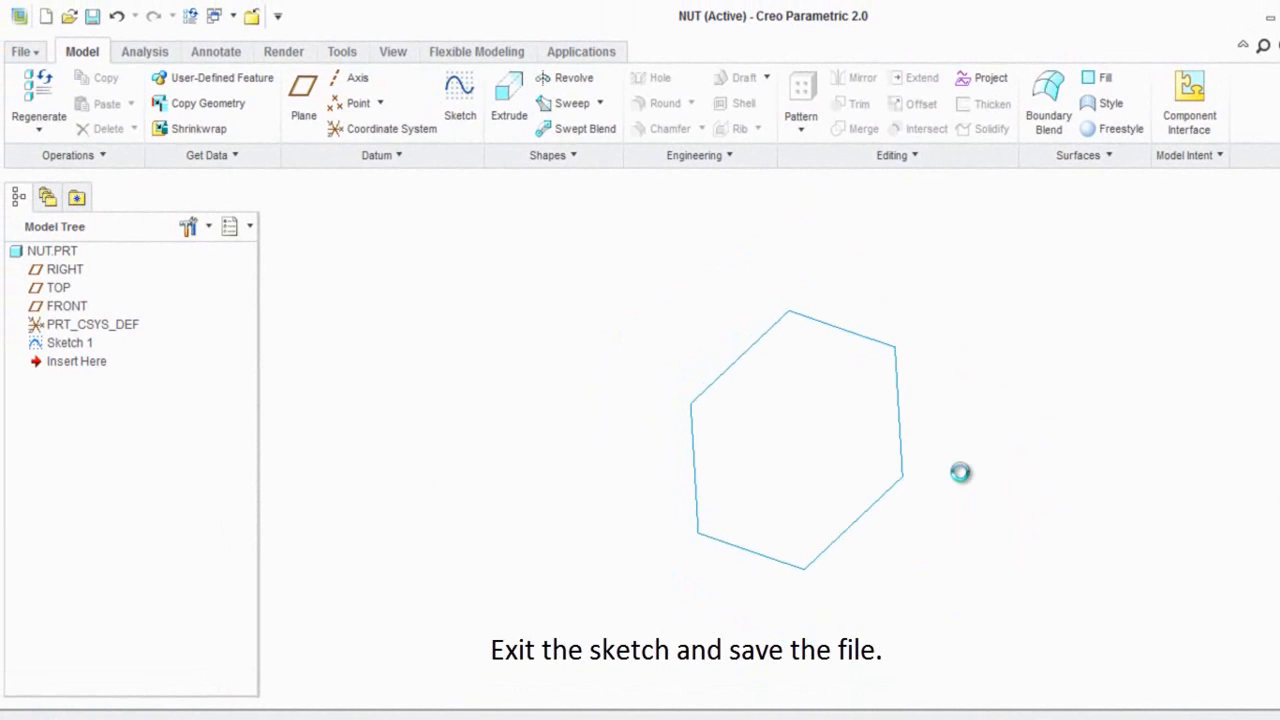
click(961, 473)
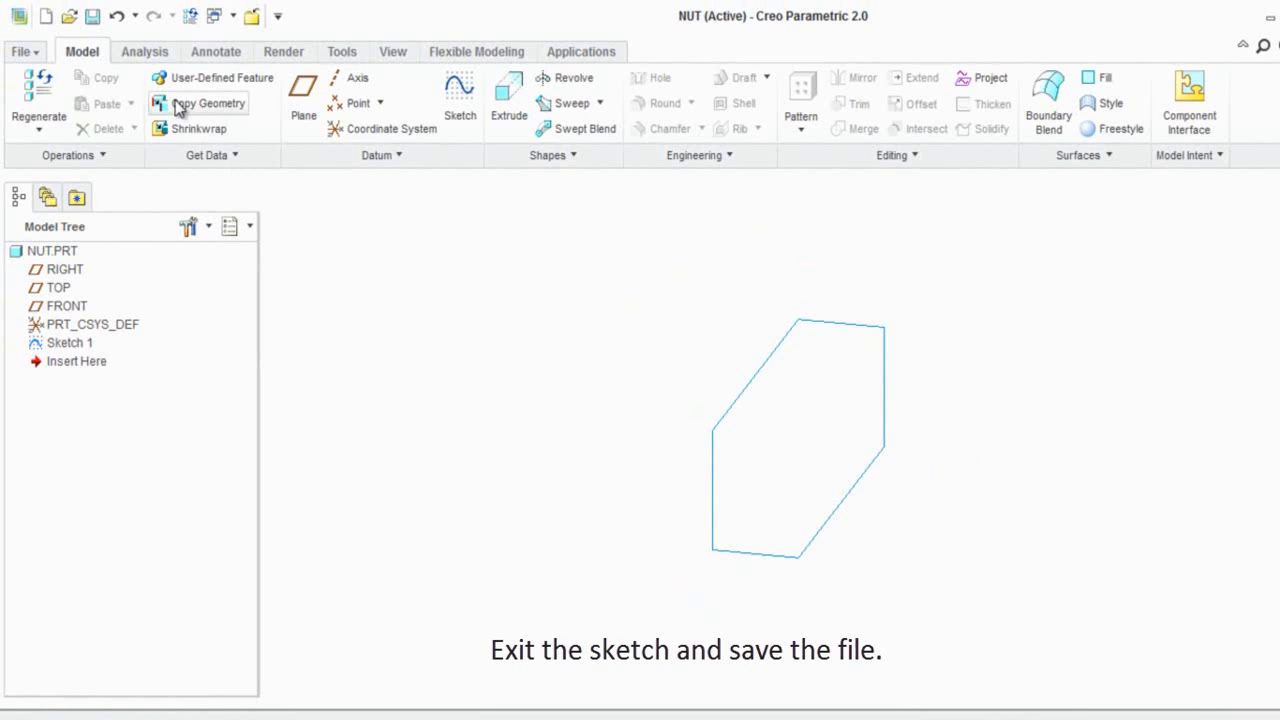
click(91, 16)
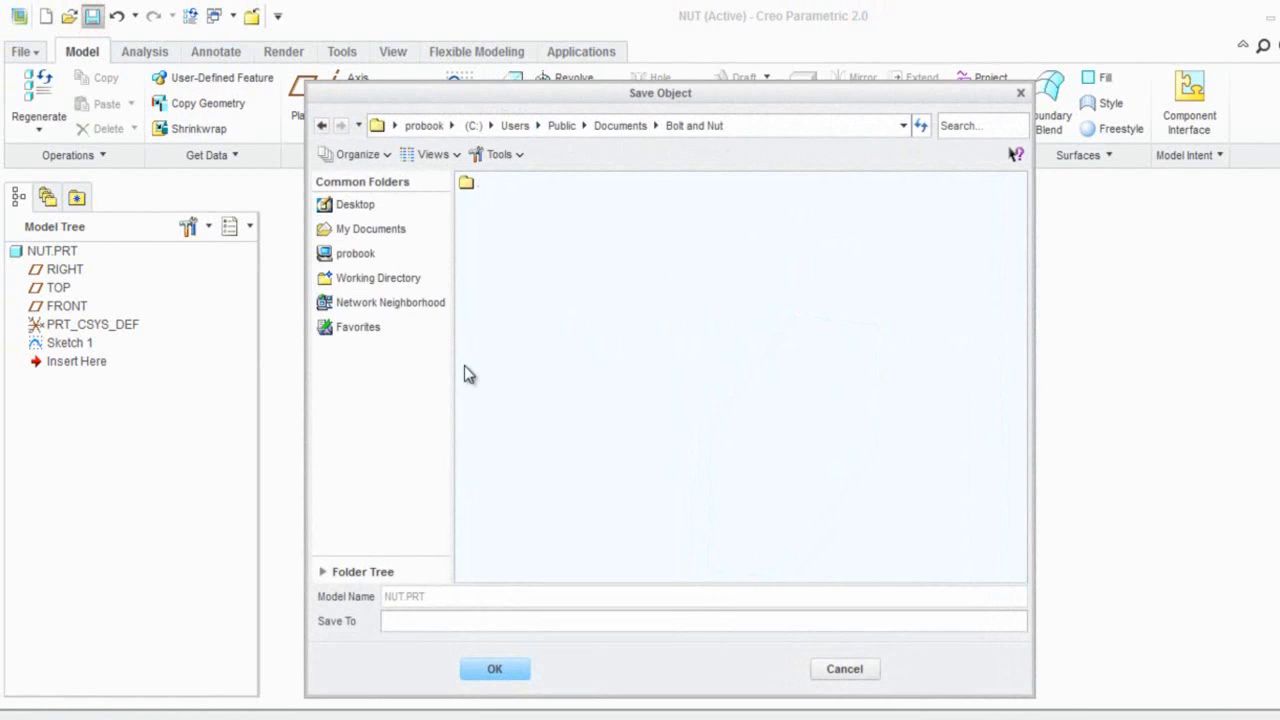
click(495, 670)
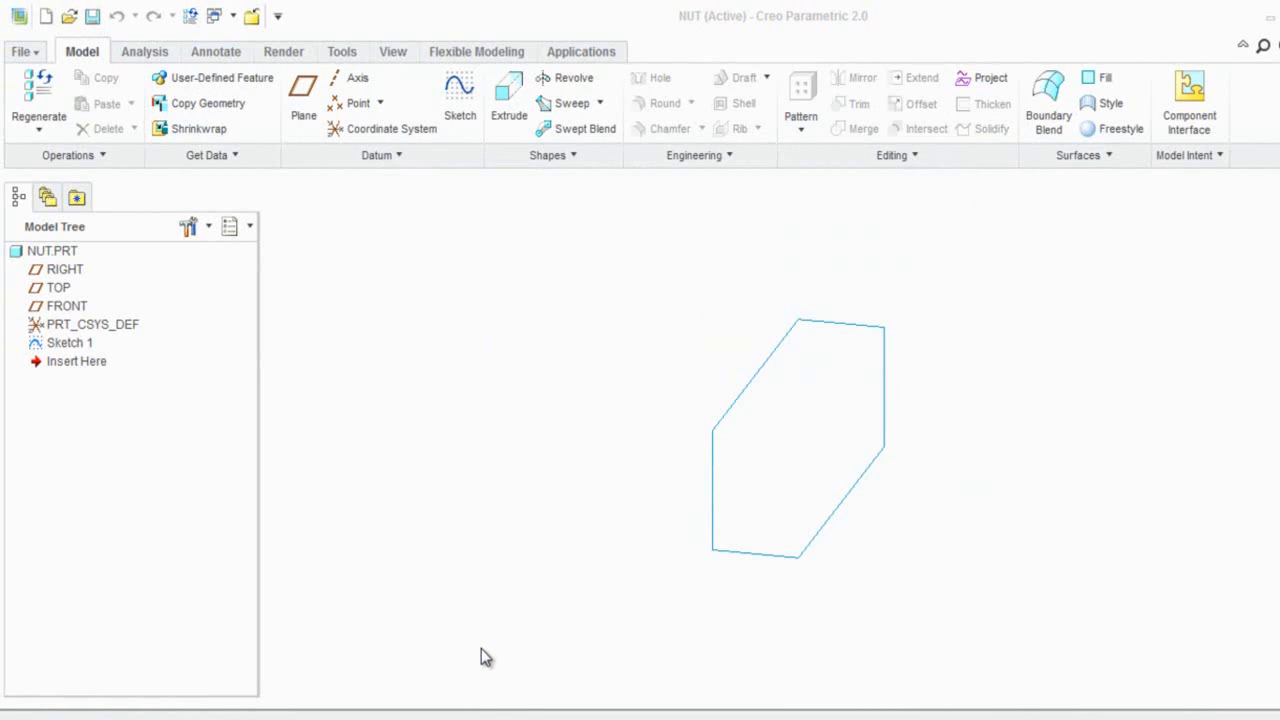
click(481, 649)
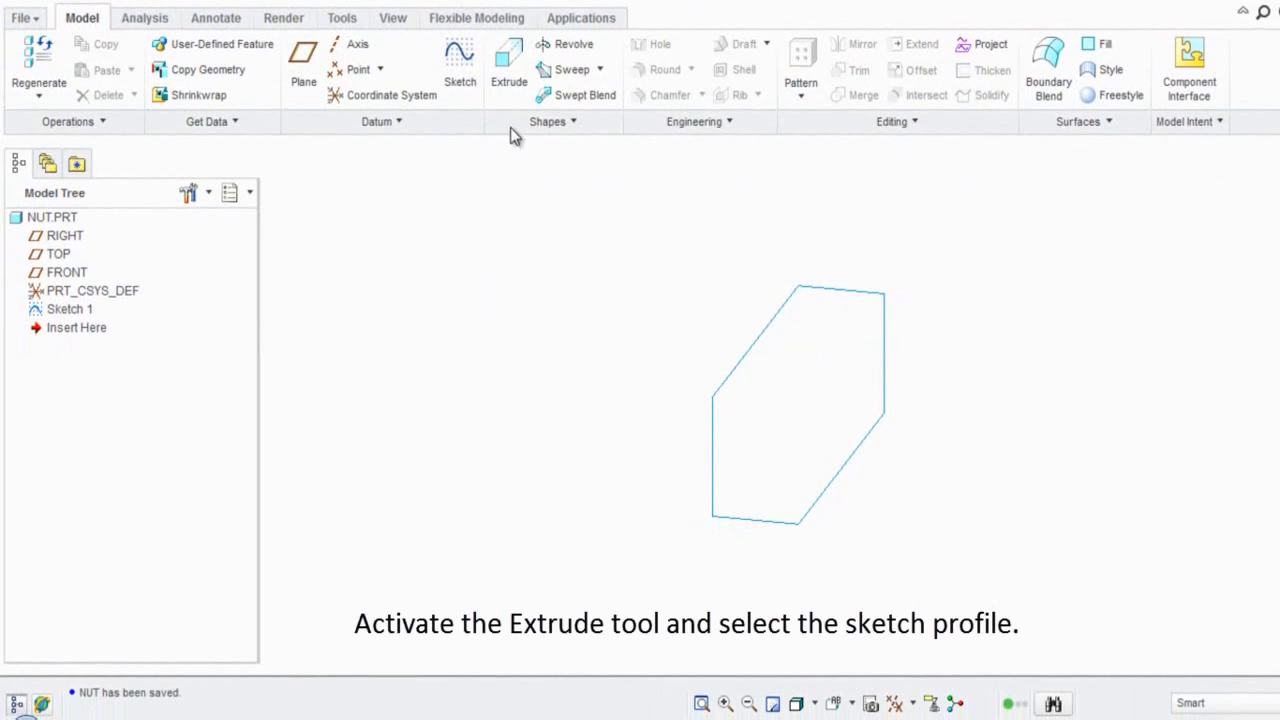
Start an Extrude of the hexagon sketch with its depth applied symmetrically on both sides of the sketch plane.
click(507, 80)
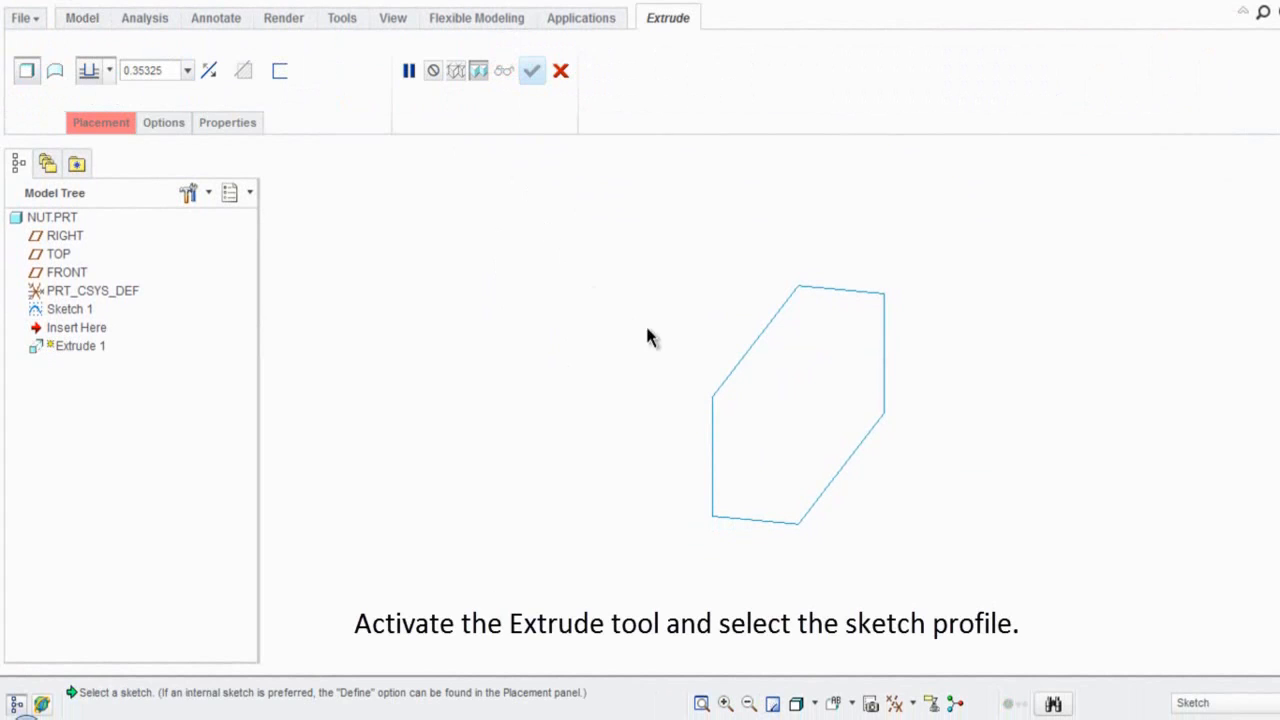
click(722, 378)
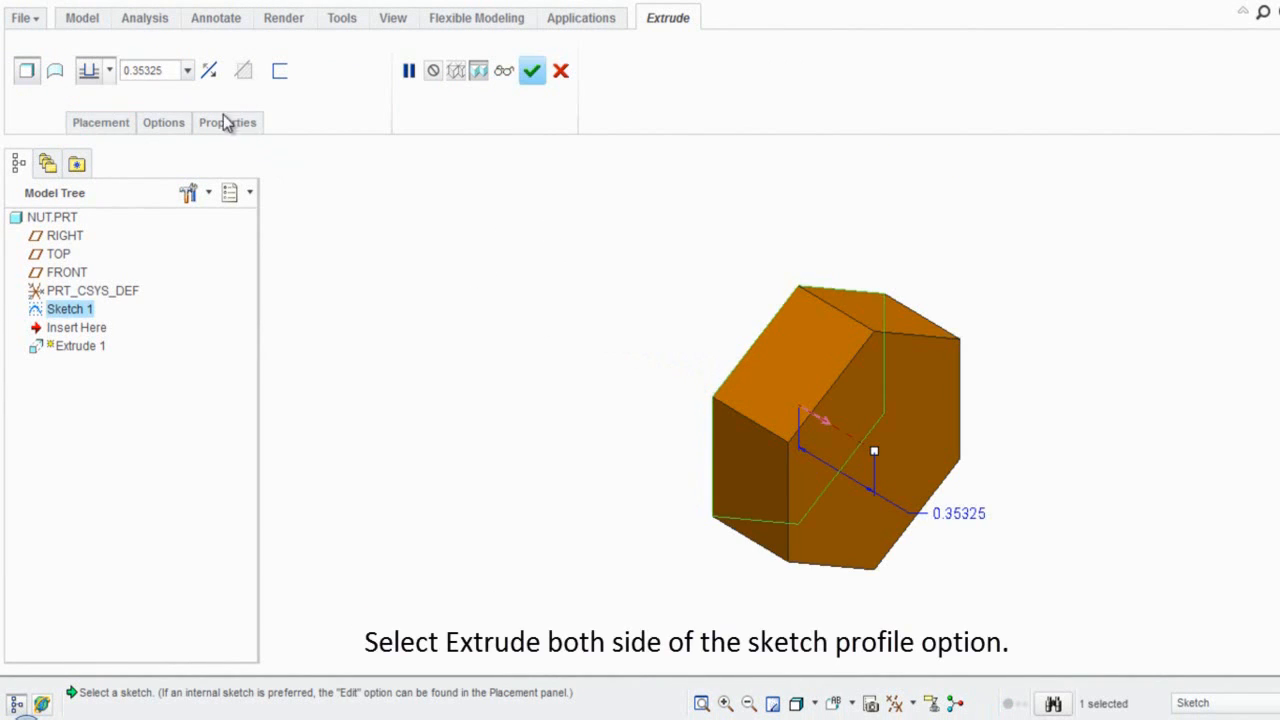
click(110, 72)
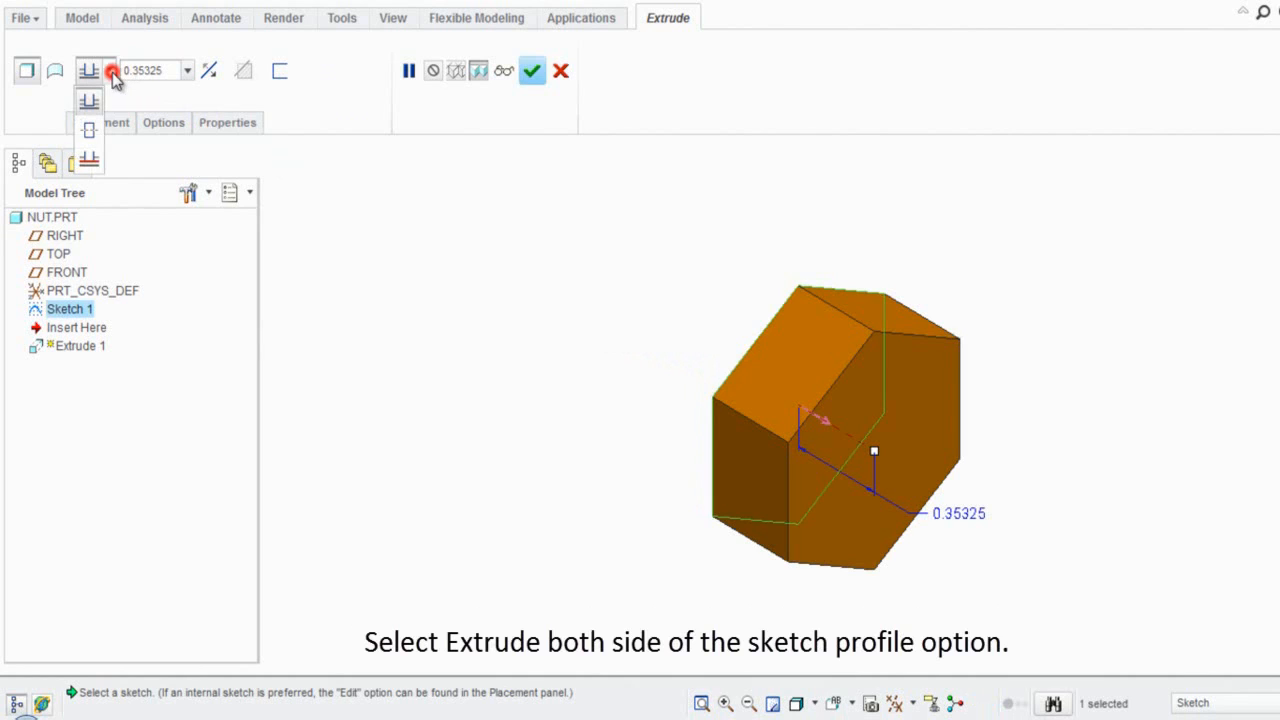
click(91, 132)
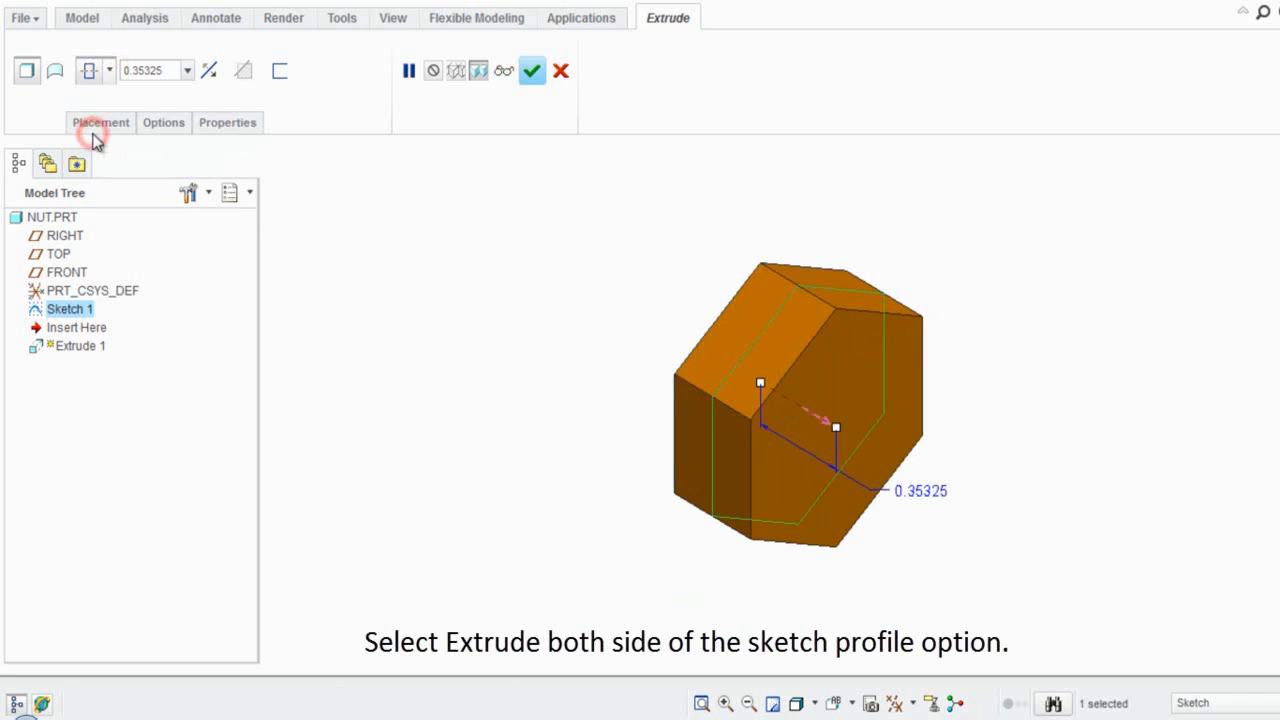
Set the extrusion depth to D*0.9104, accept it as a feature relation, and complete the extrusion.
double_click(156, 75)
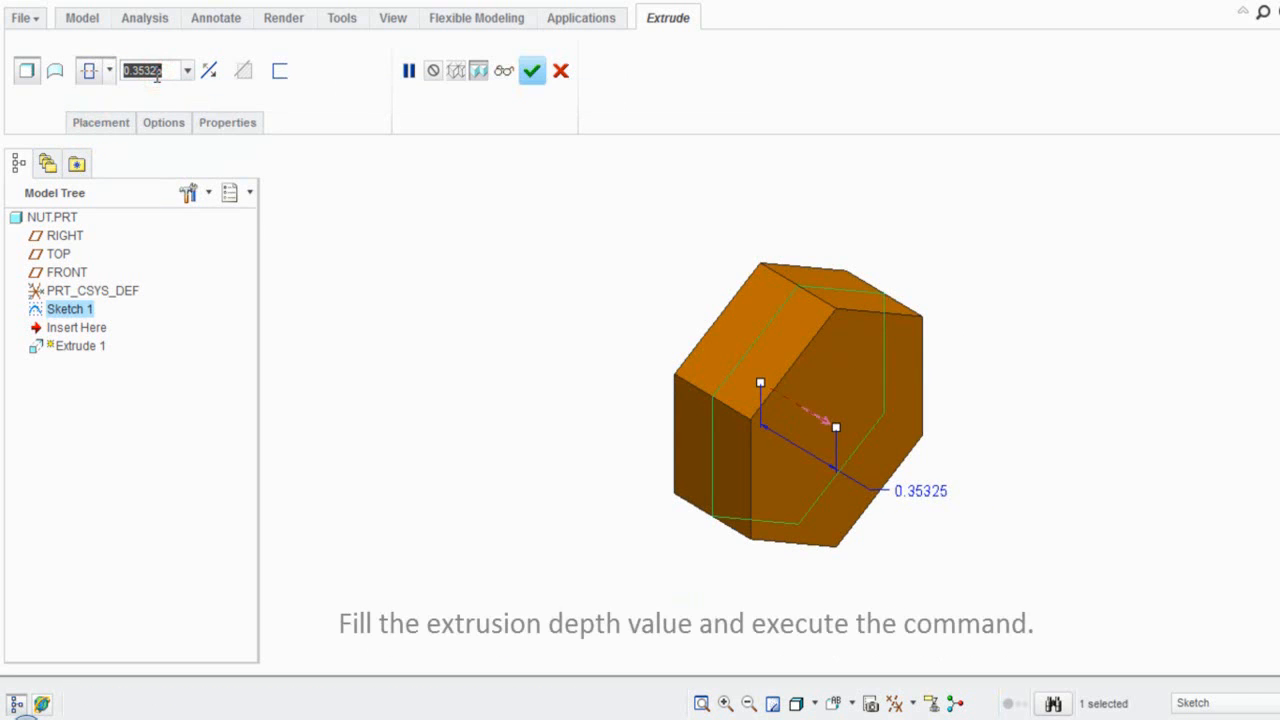
text(0.9104)
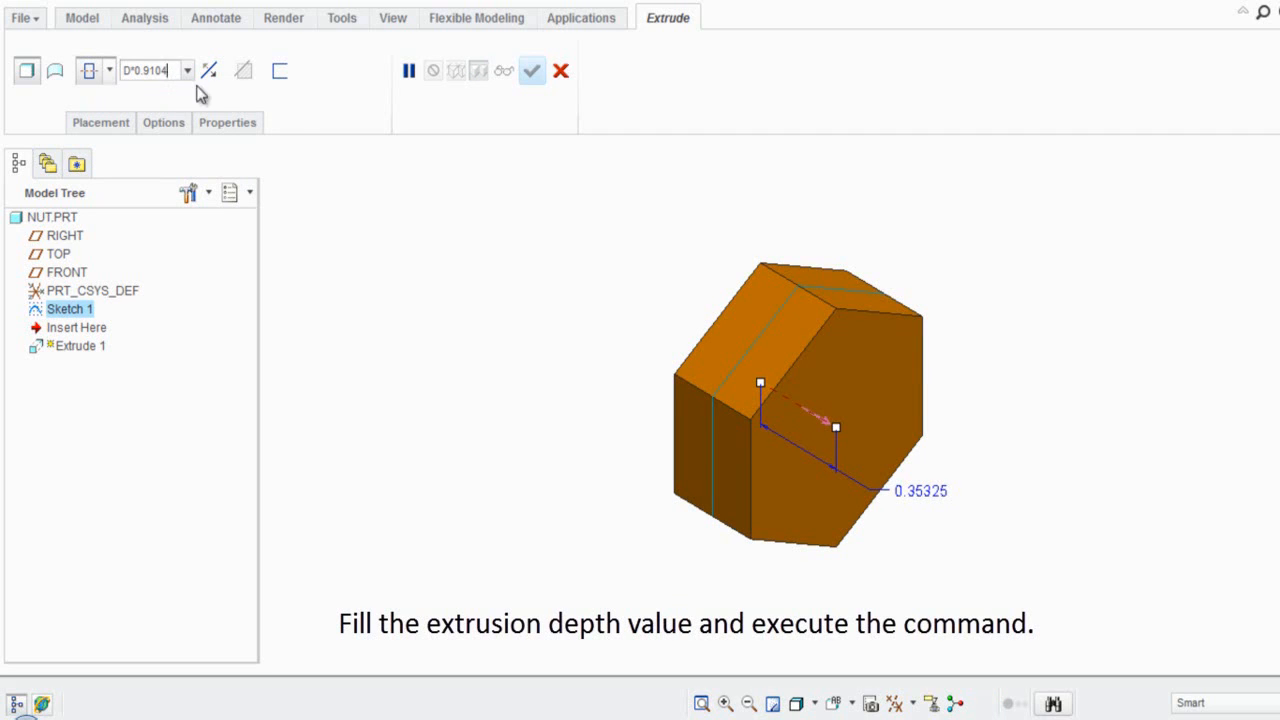
key(Return)
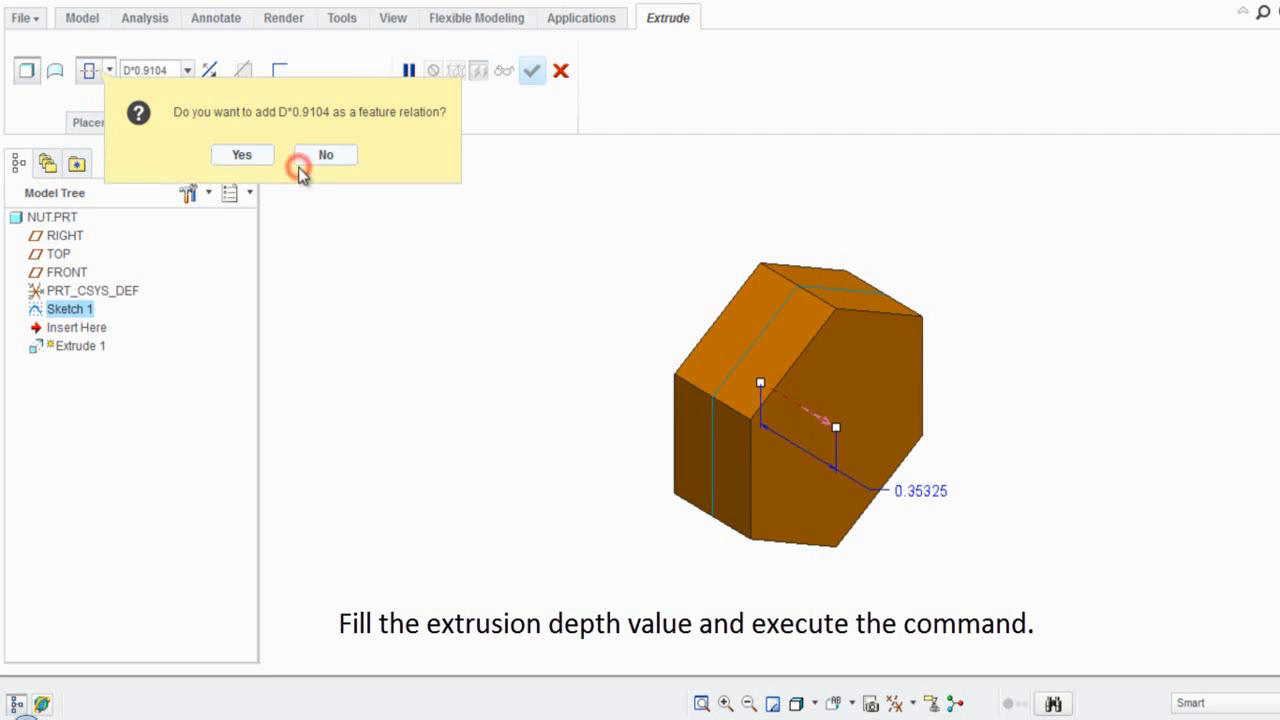
click(243, 156)
click(353, 211)
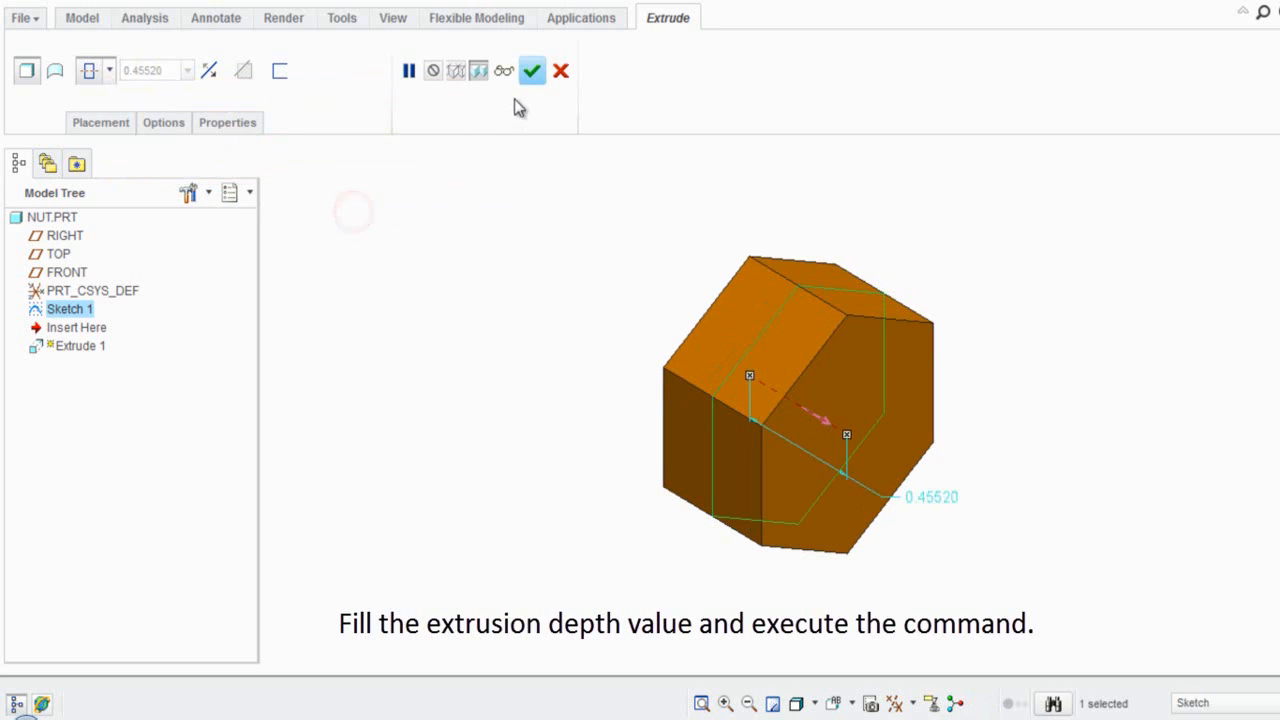
click(530, 71)
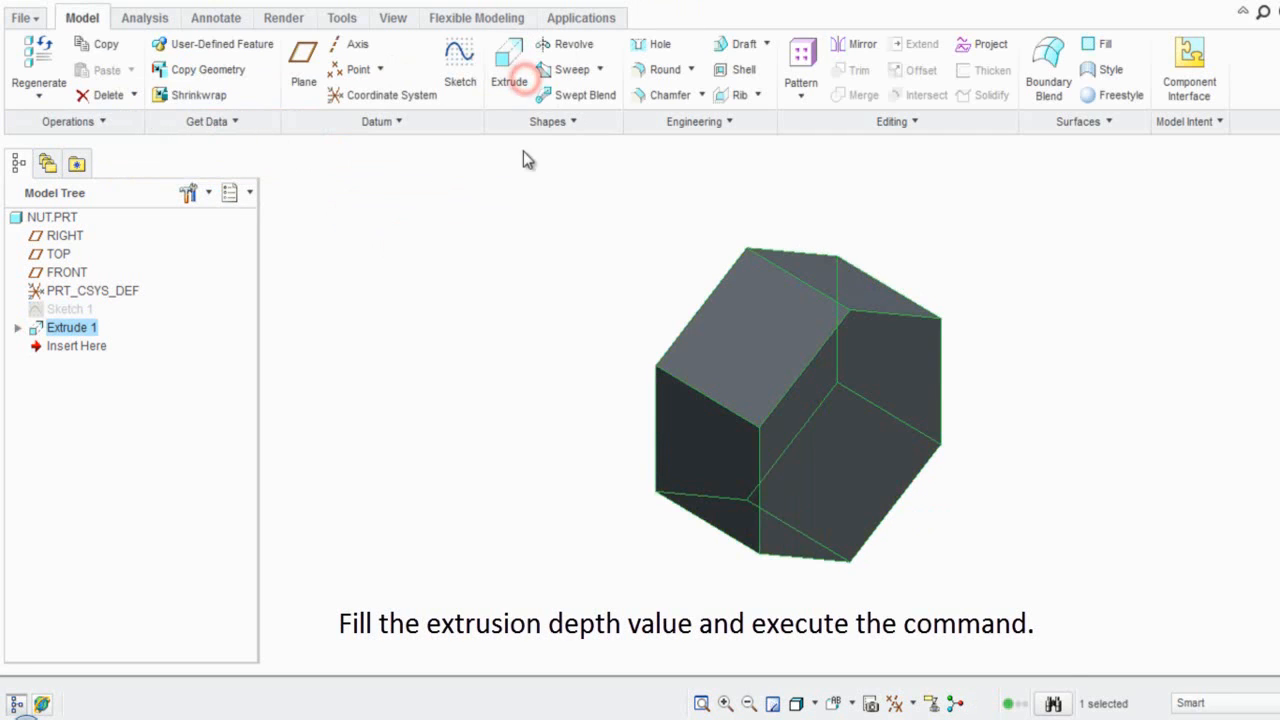
click(530, 216)
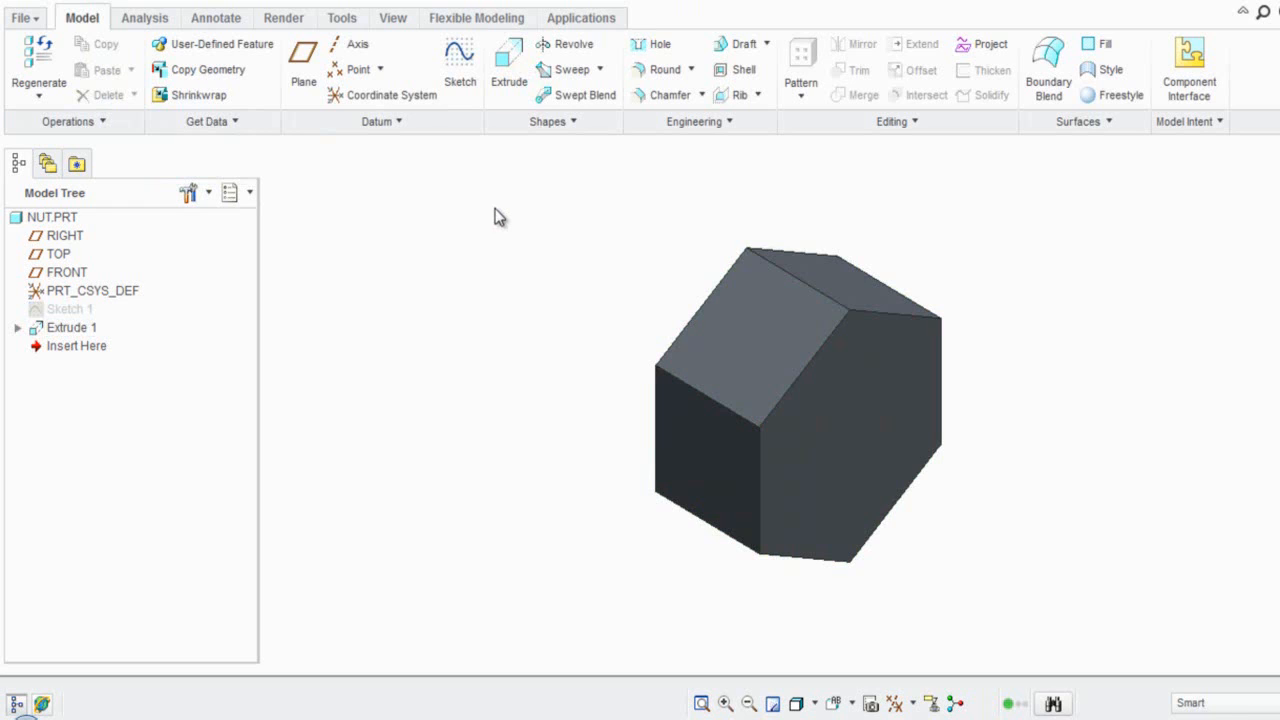
Apply the light white appearance from My Appearances to the whole NUT part.
click(391, 20)
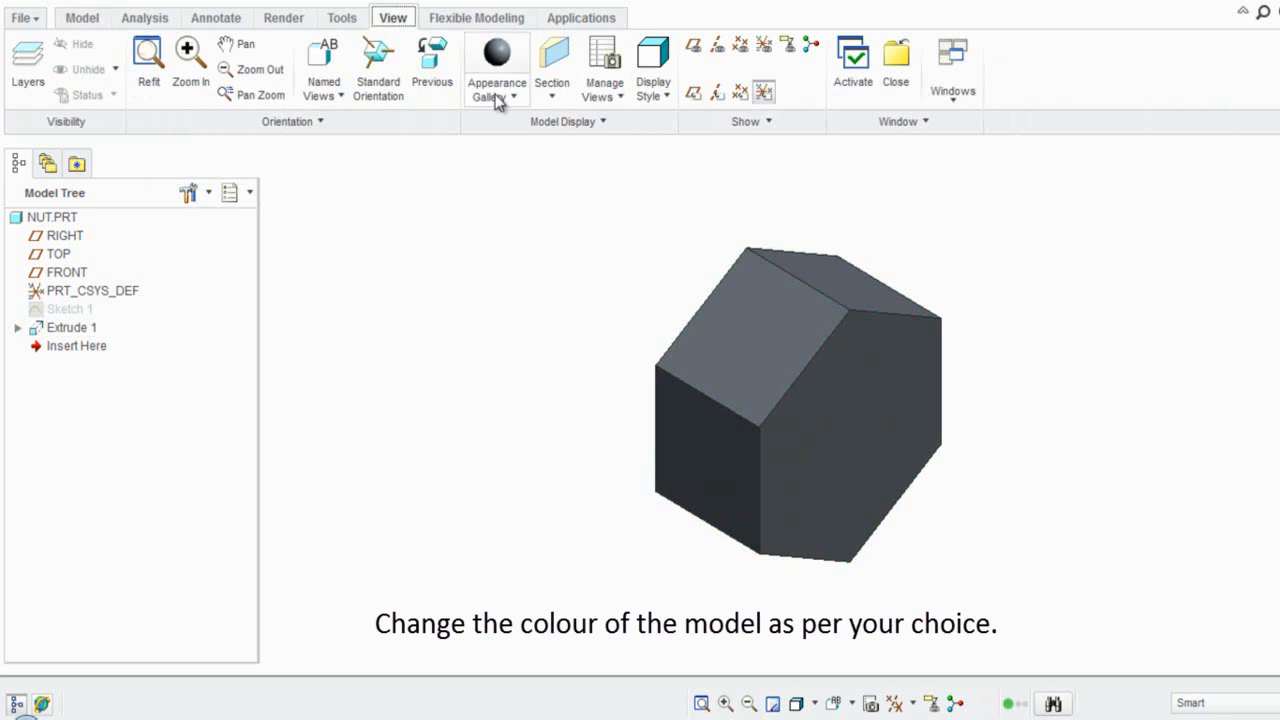
click(60, 219)
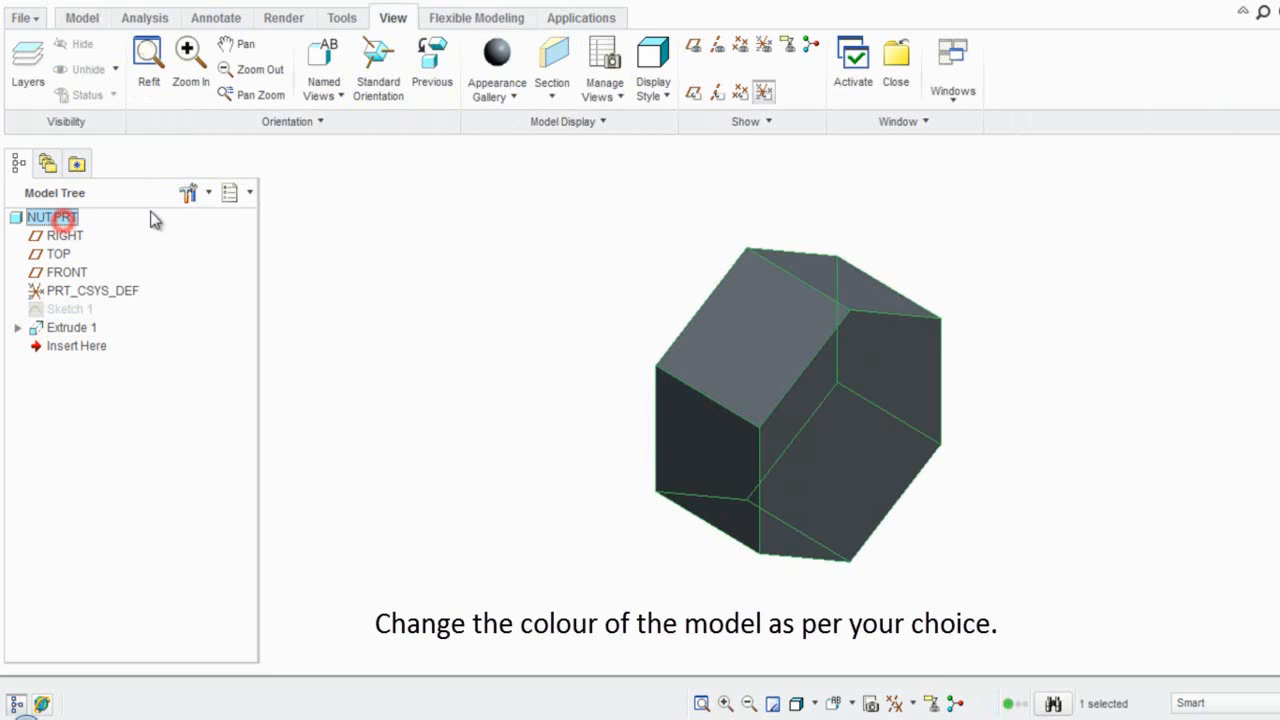
click(512, 100)
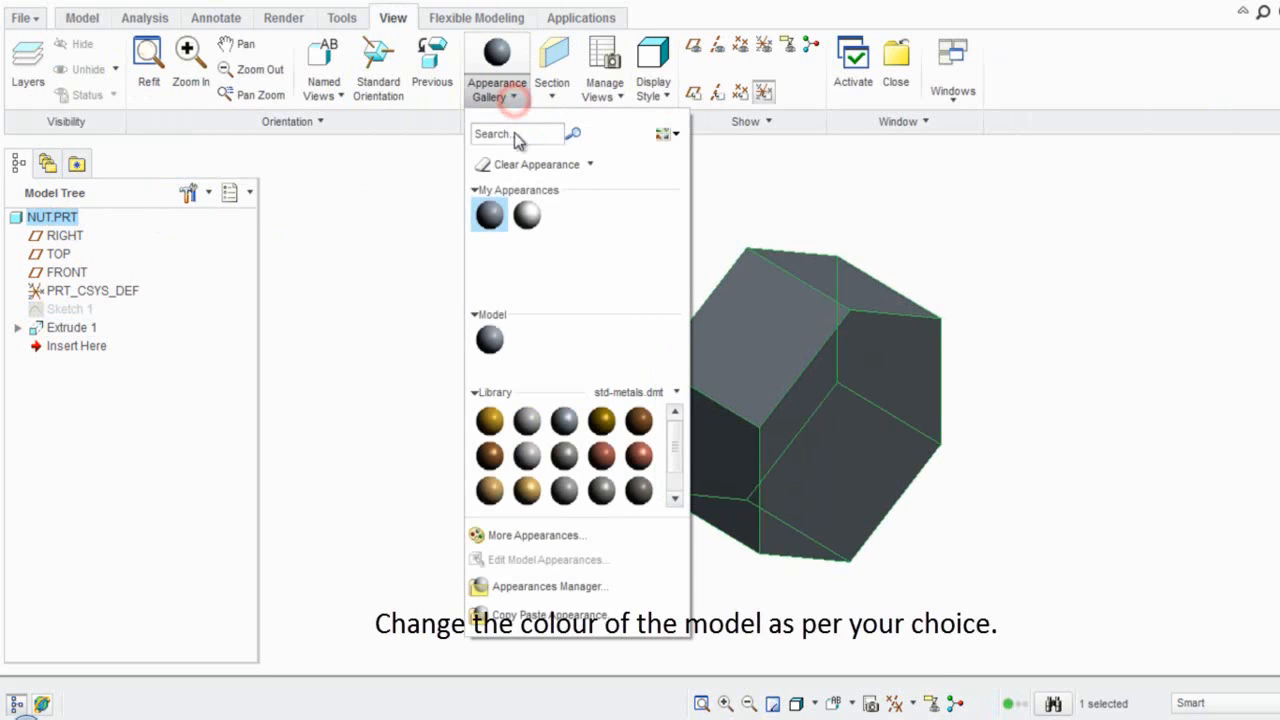
click(527, 218)
click(526, 217)
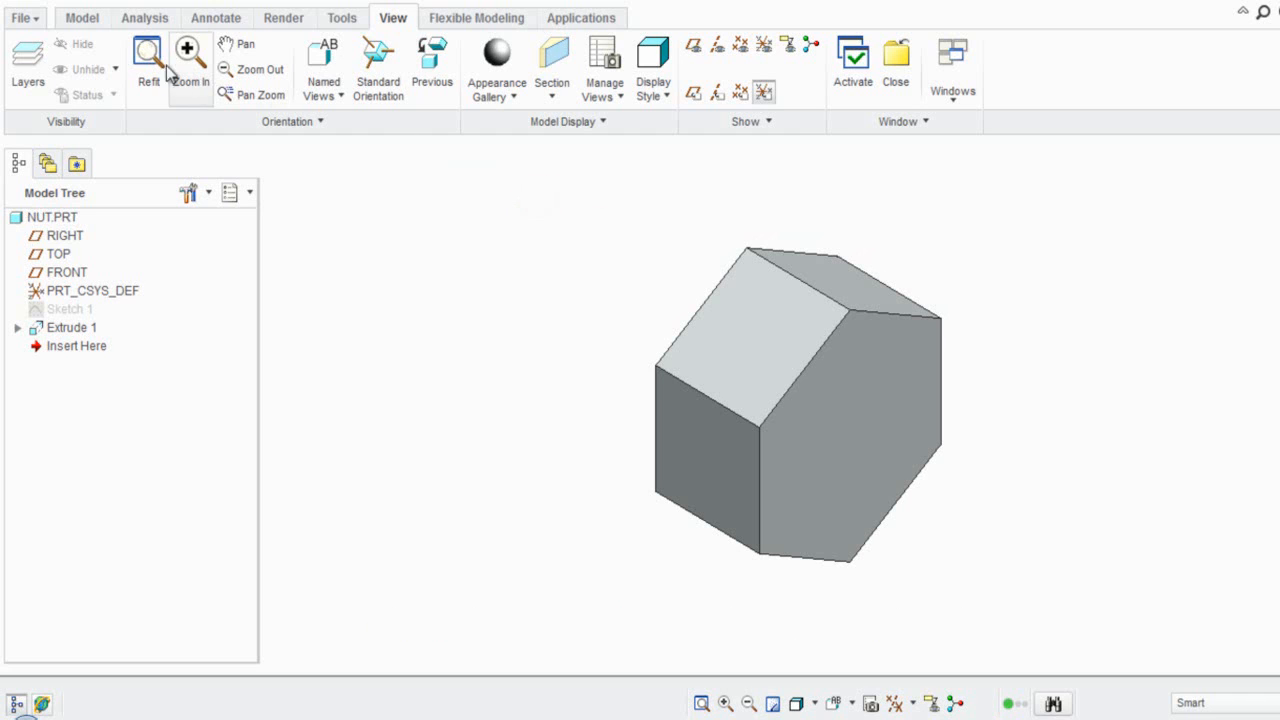
Start a new sketch on the nut's front hexagonal face, with the TOP datum plane as the Top orientation reference.
click(82, 20)
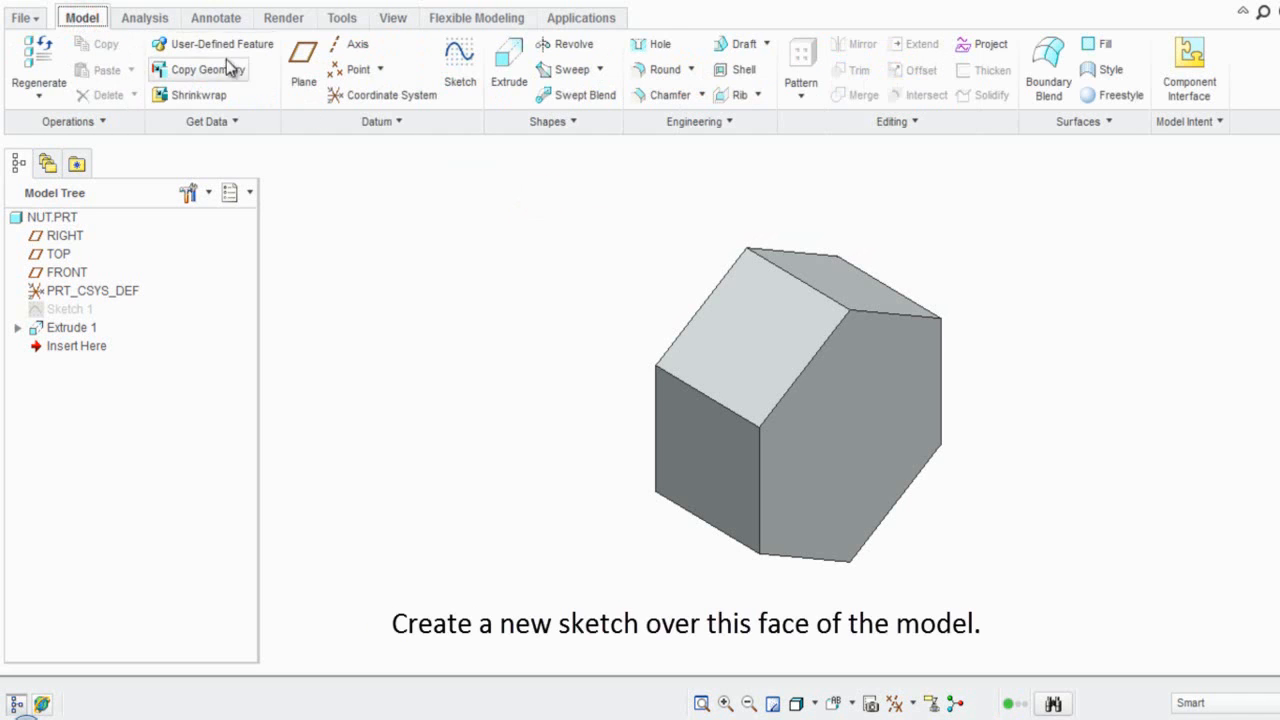
click(462, 70)
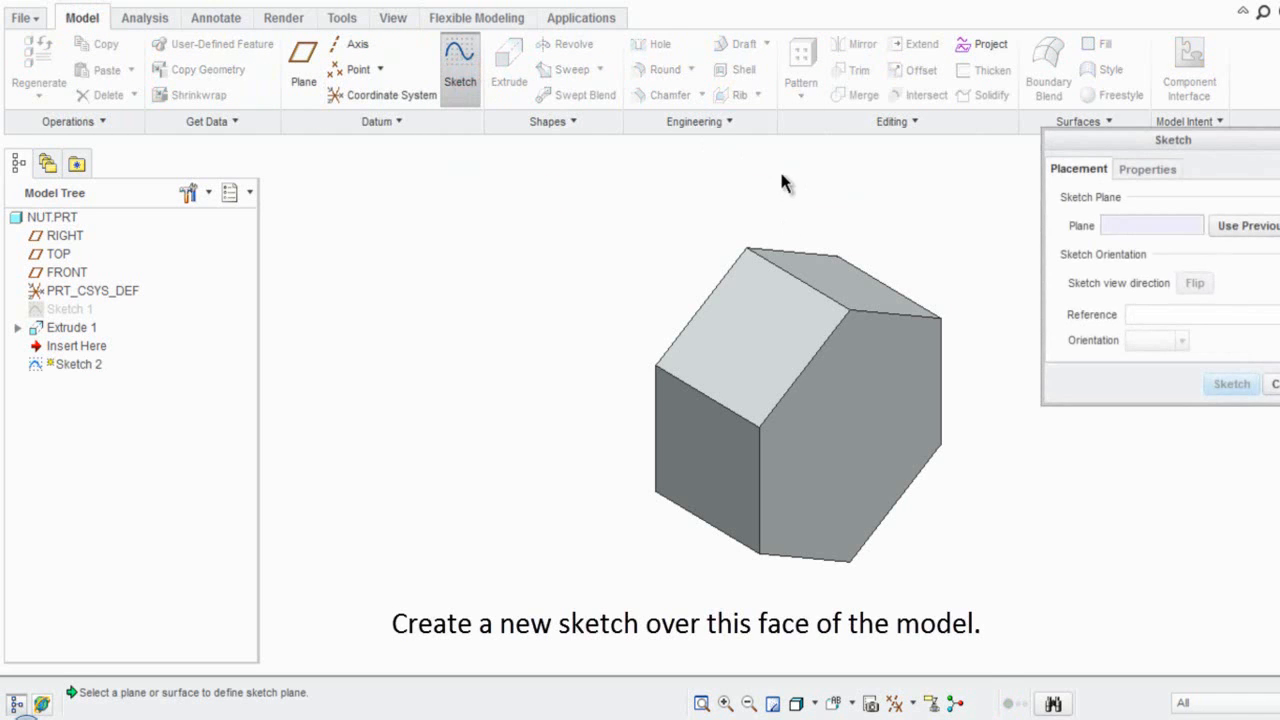
click(852, 408)
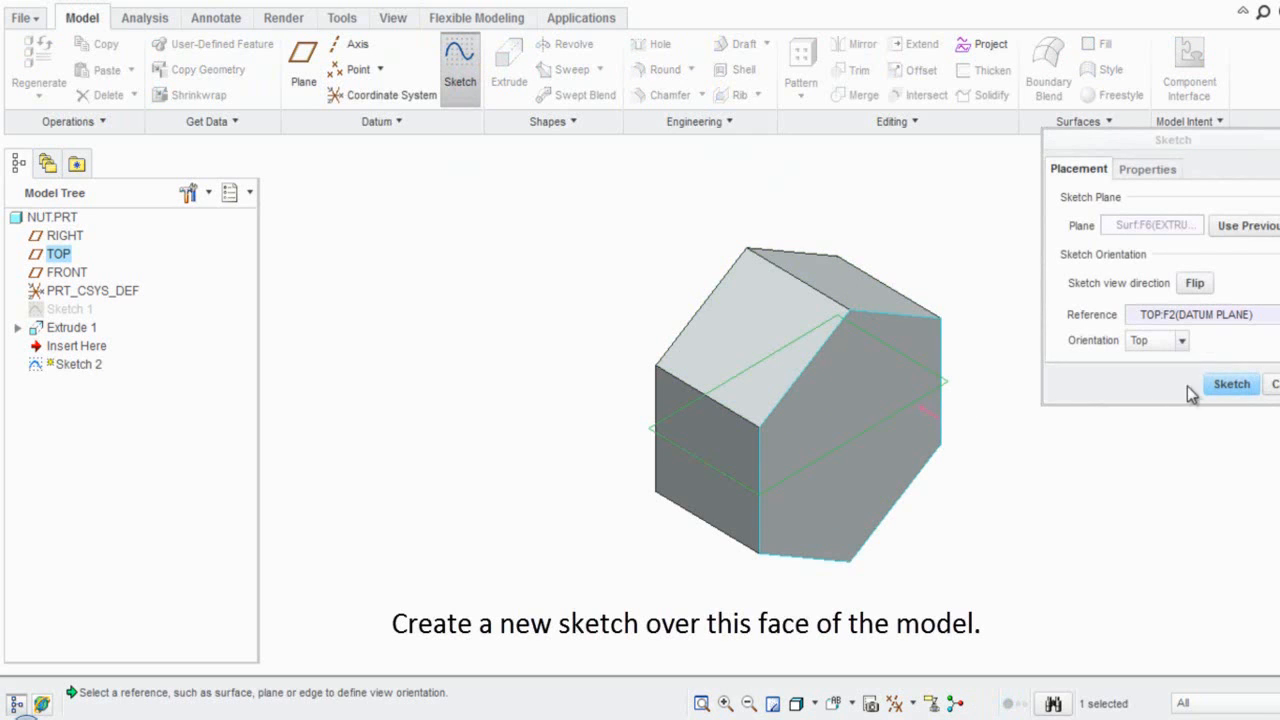
click(1224, 385)
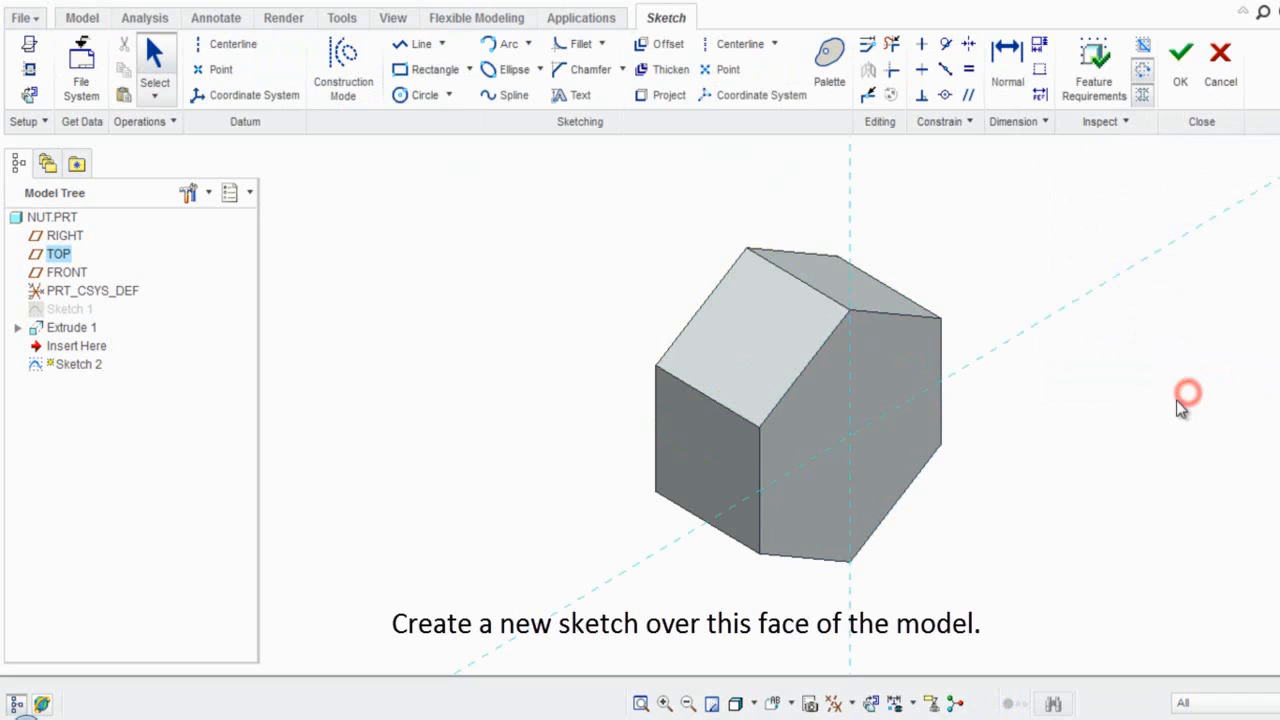
Orient the sketch to 2D and add the hexagon's upper-left and lower-right slanted edges as sketch references.
click(871, 703)
click(1106, 530)
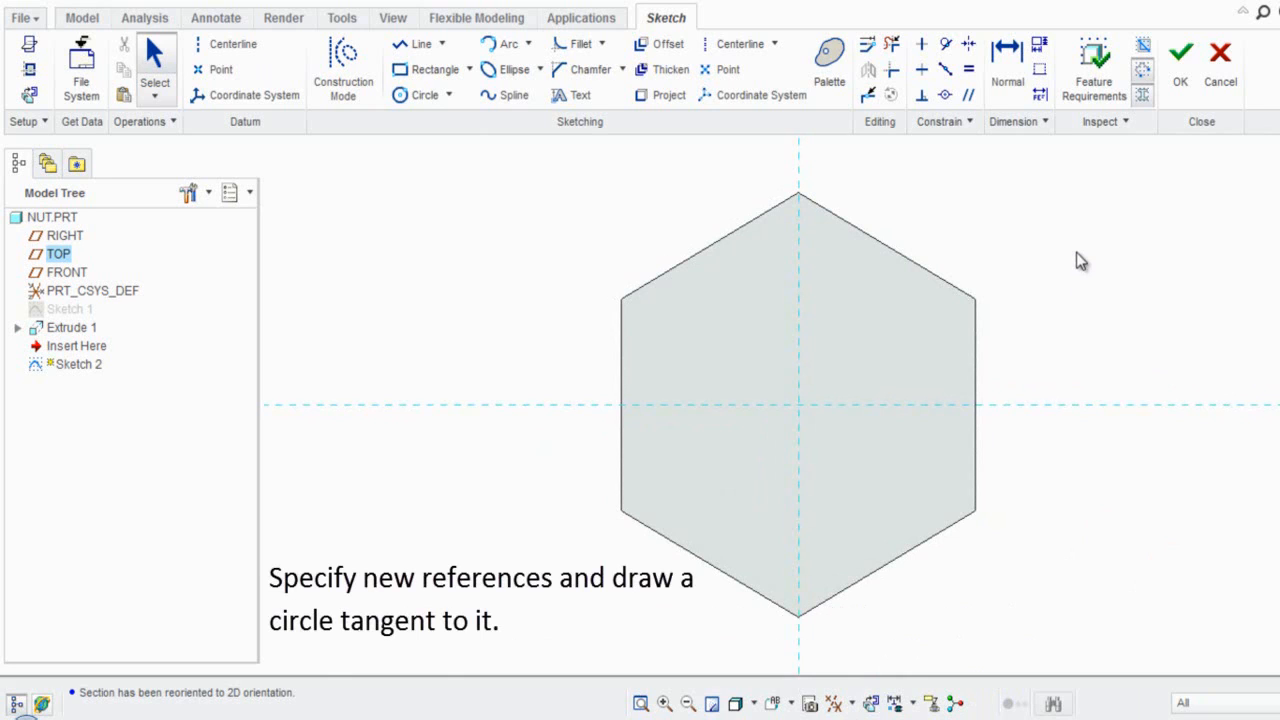
click(29, 94)
click(697, 268)
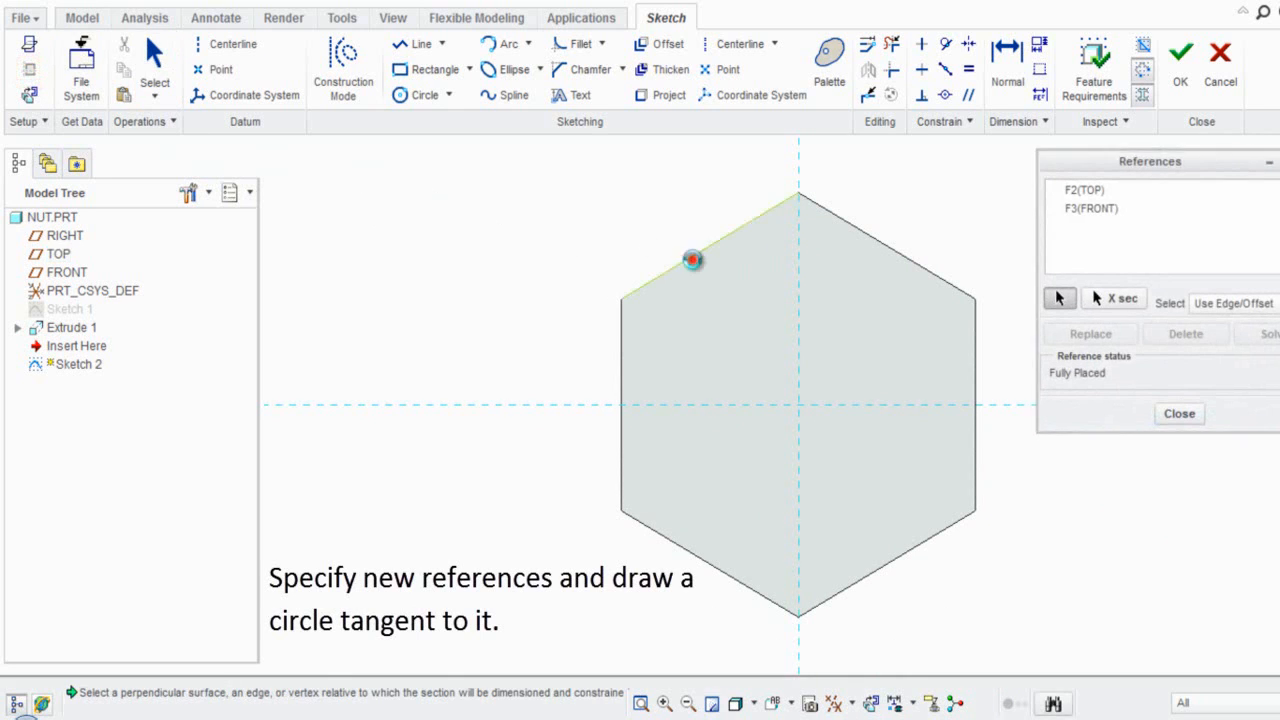
click(916, 547)
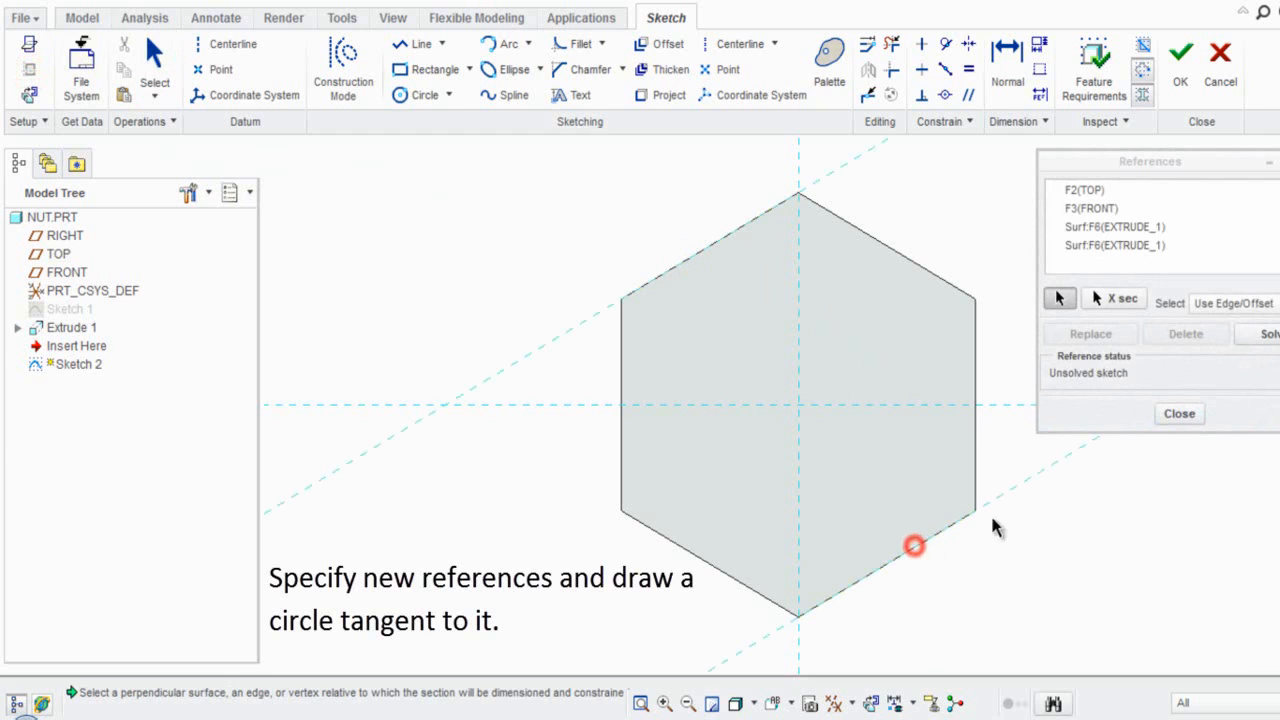
click(1178, 416)
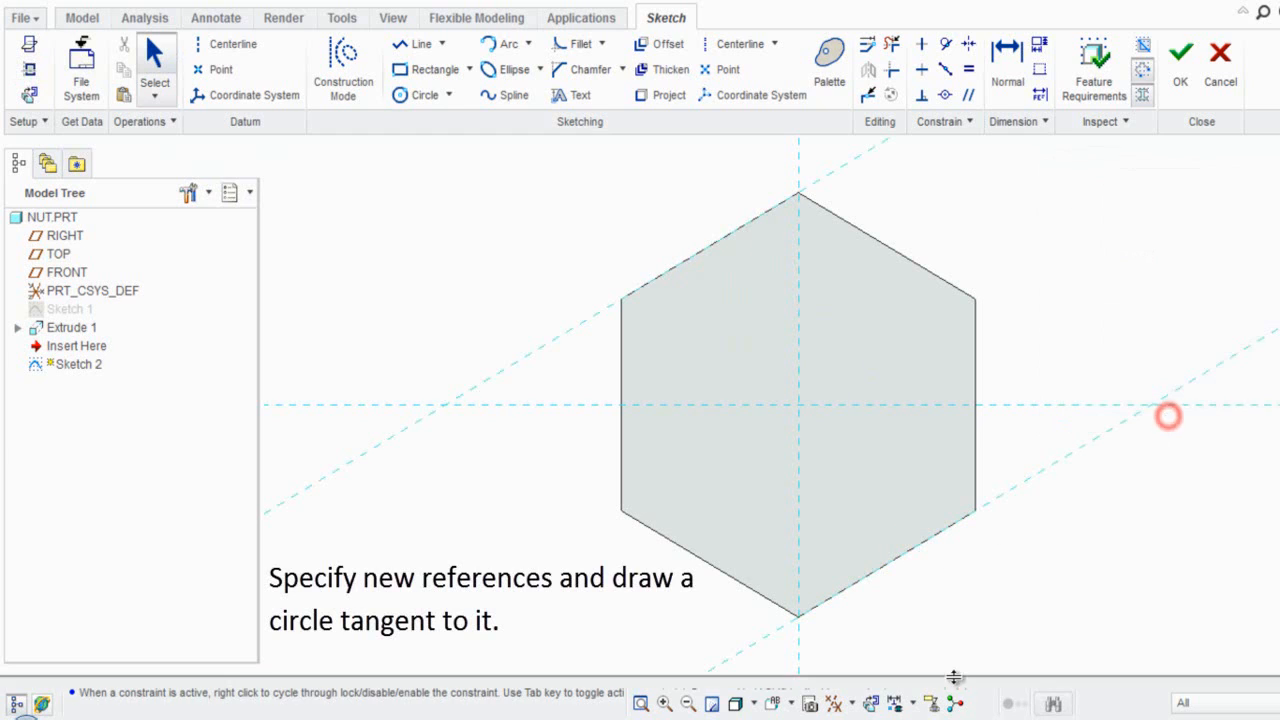
Enable constraint display and sketch a circle centred on the hexagon, tangent to the slanted reference edges.
click(910, 705)
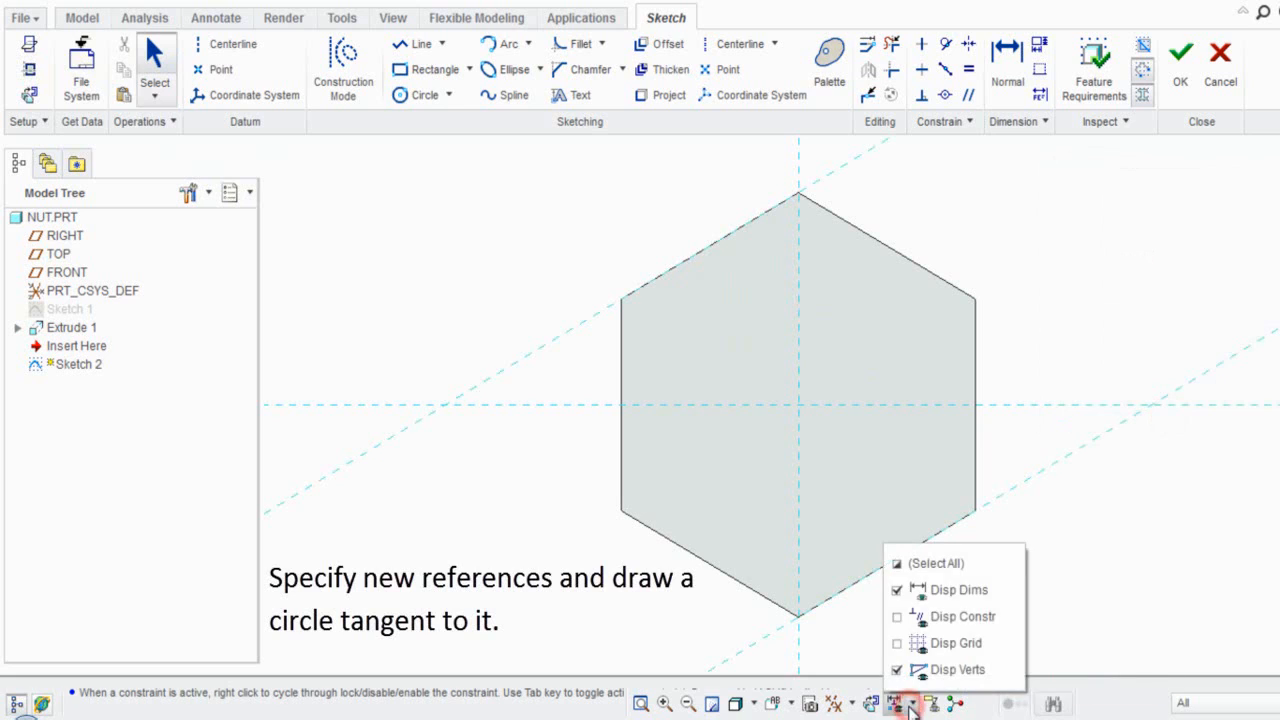
click(897, 617)
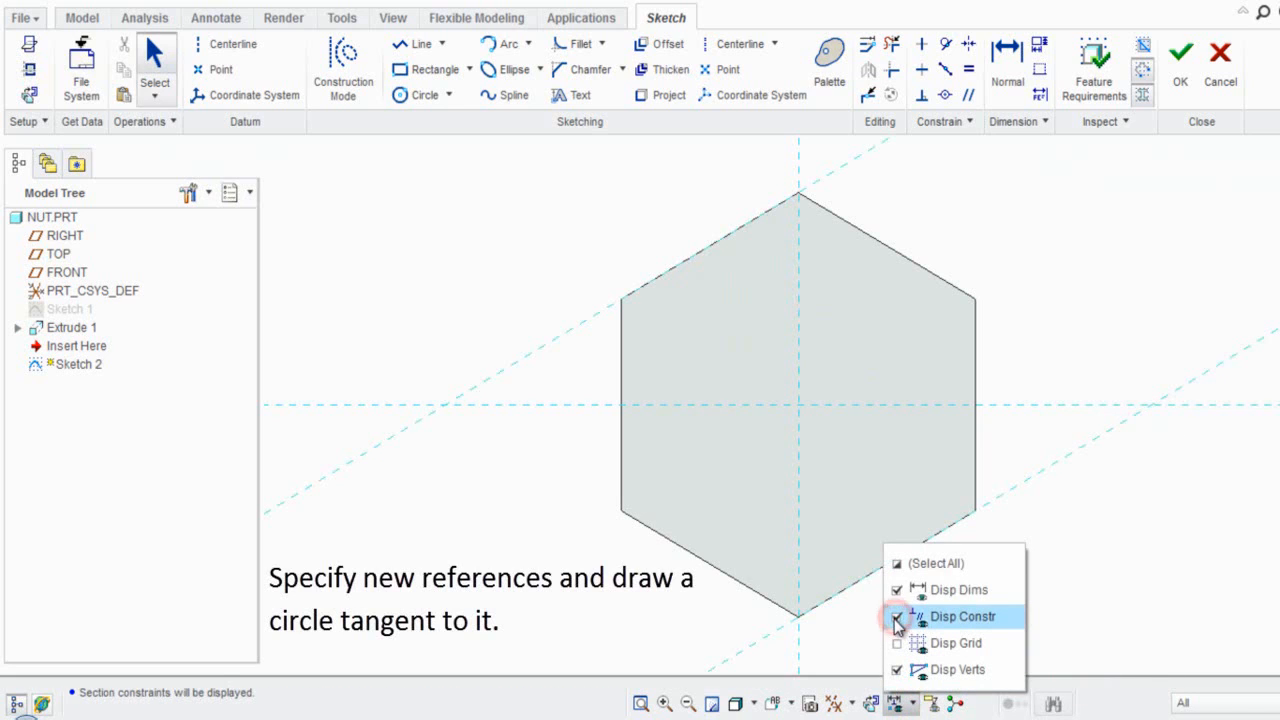
right_click(1045, 270)
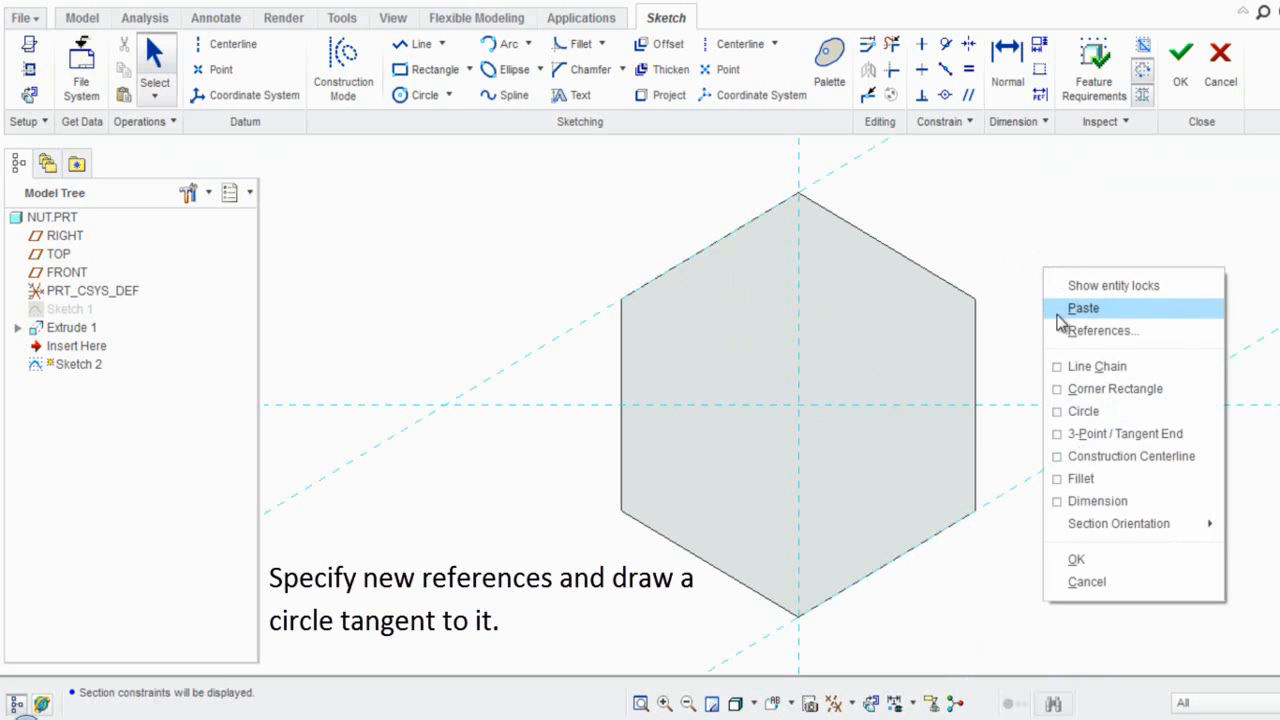
click(1061, 415)
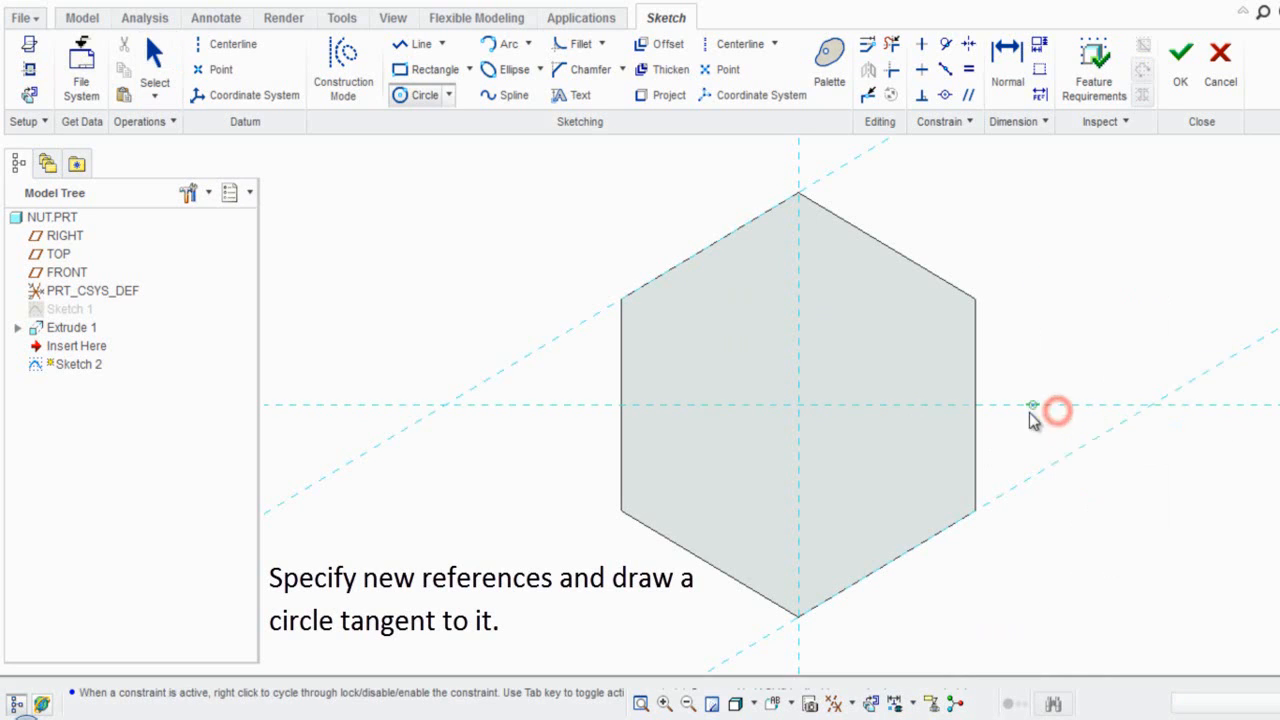
click(798, 406)
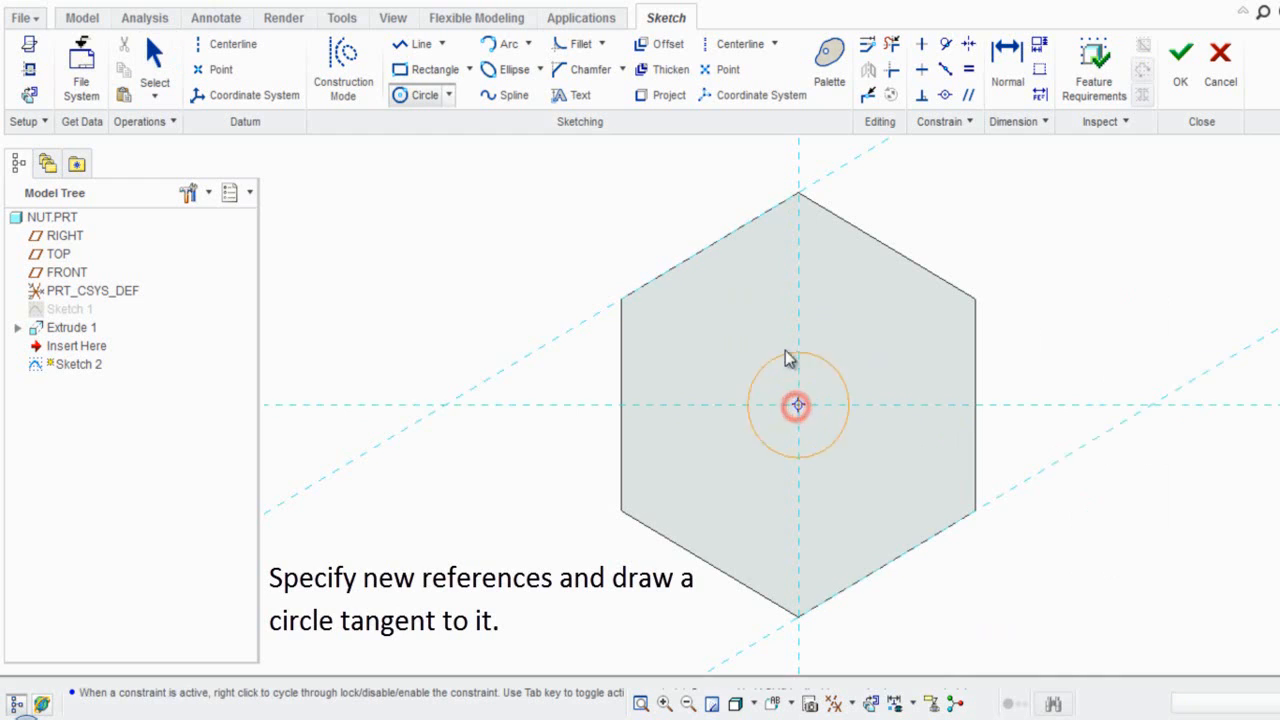
click(722, 249)
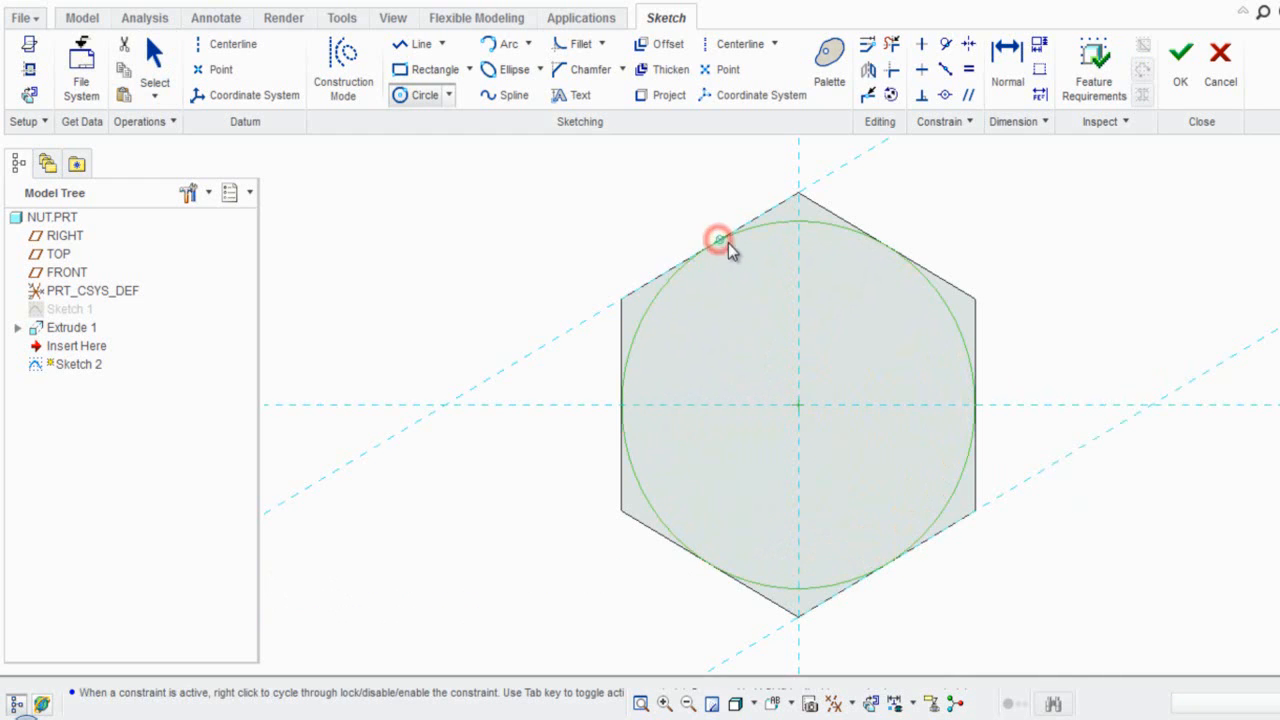
middle_click(843, 269)
click(963, 188)
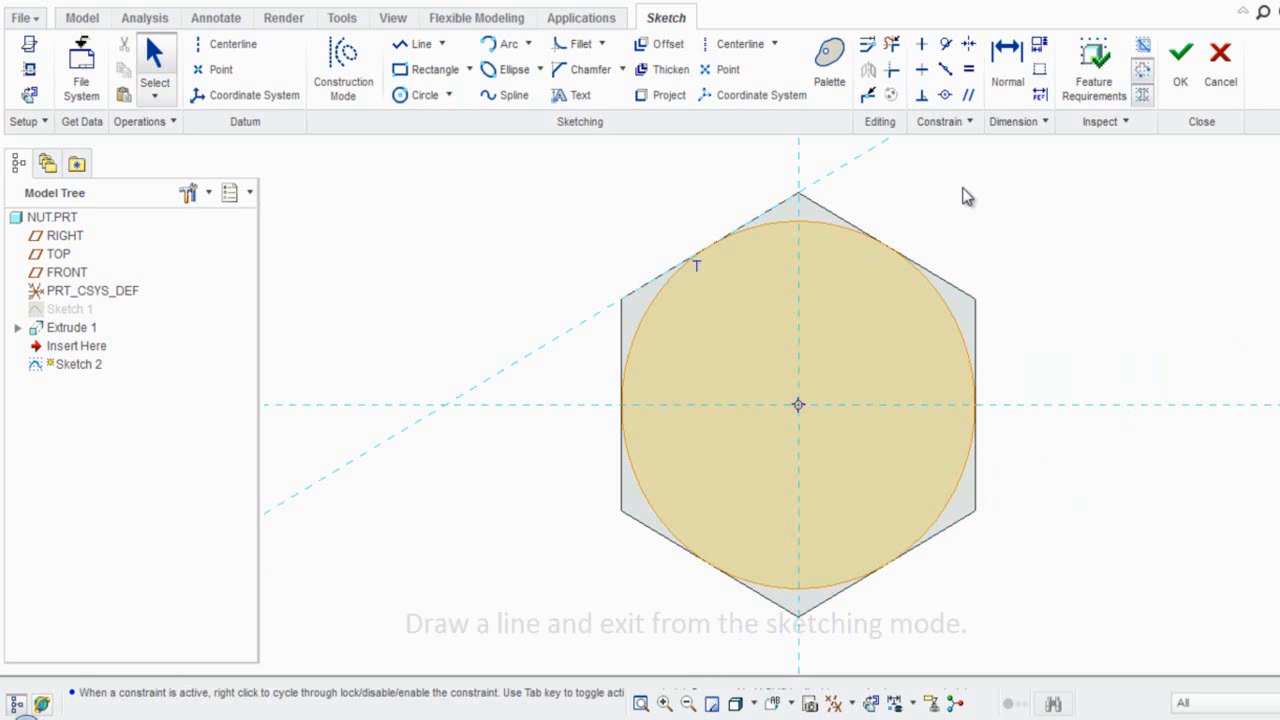
Draw a vertical line from the hexagon's top vertex down to the top of the circle, and finish the sketch.
right_click(963, 189)
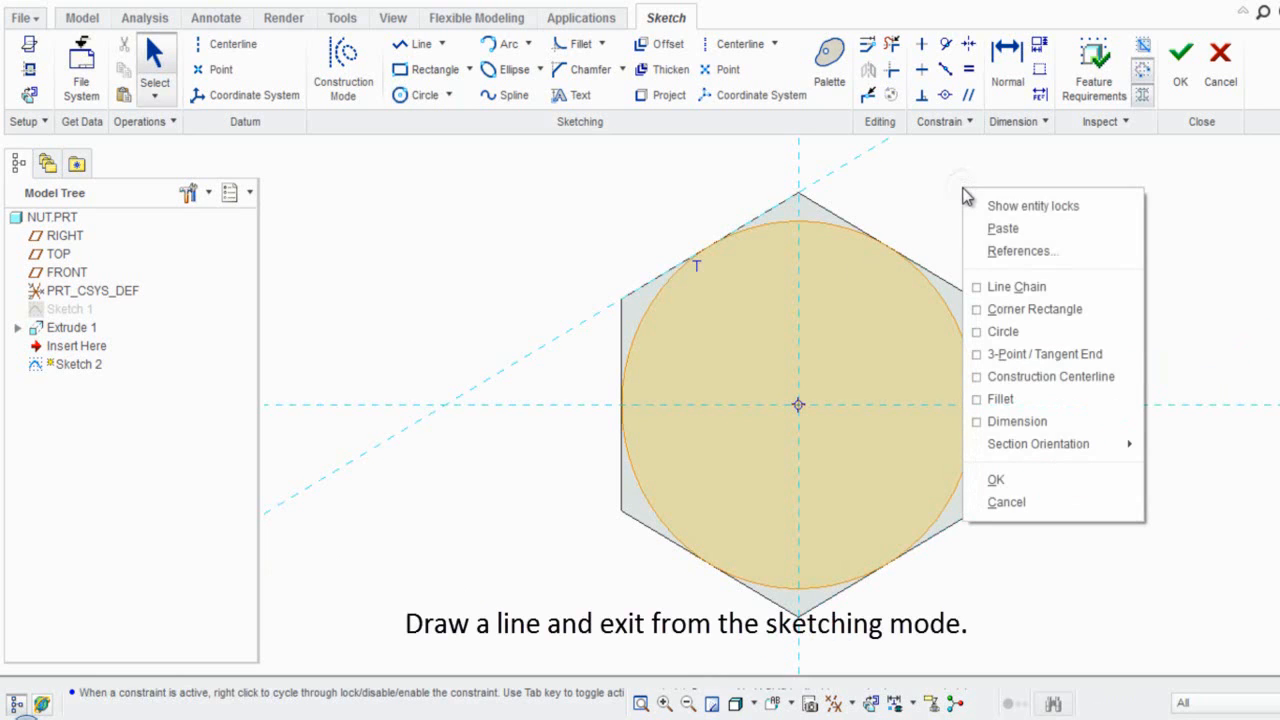
click(976, 288)
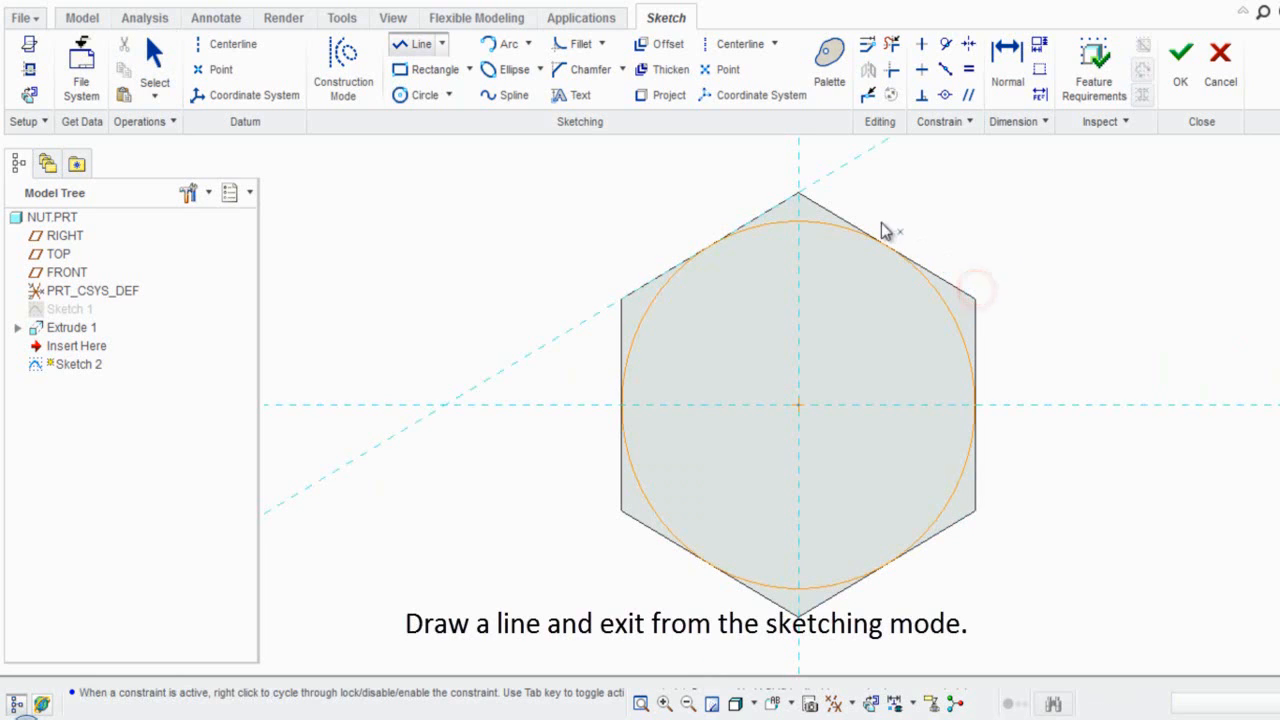
click(798, 193)
click(799, 220)
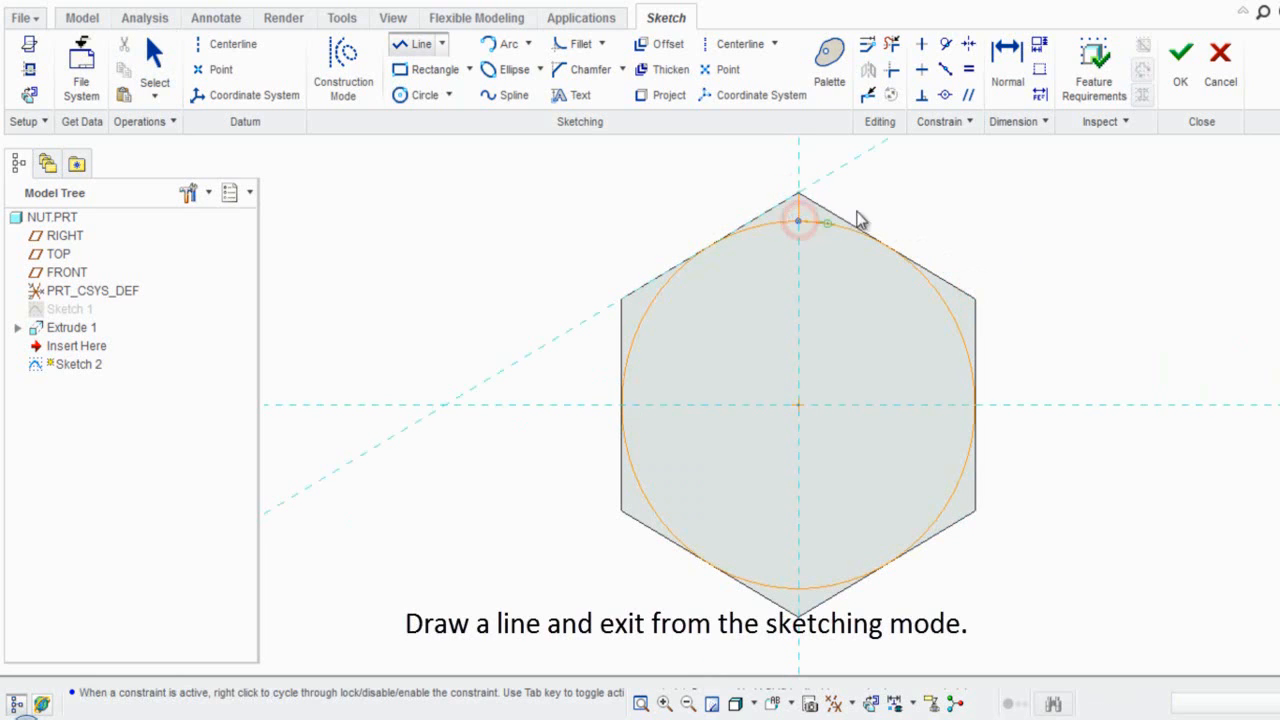
middle_click(906, 208)
middle_click(908, 215)
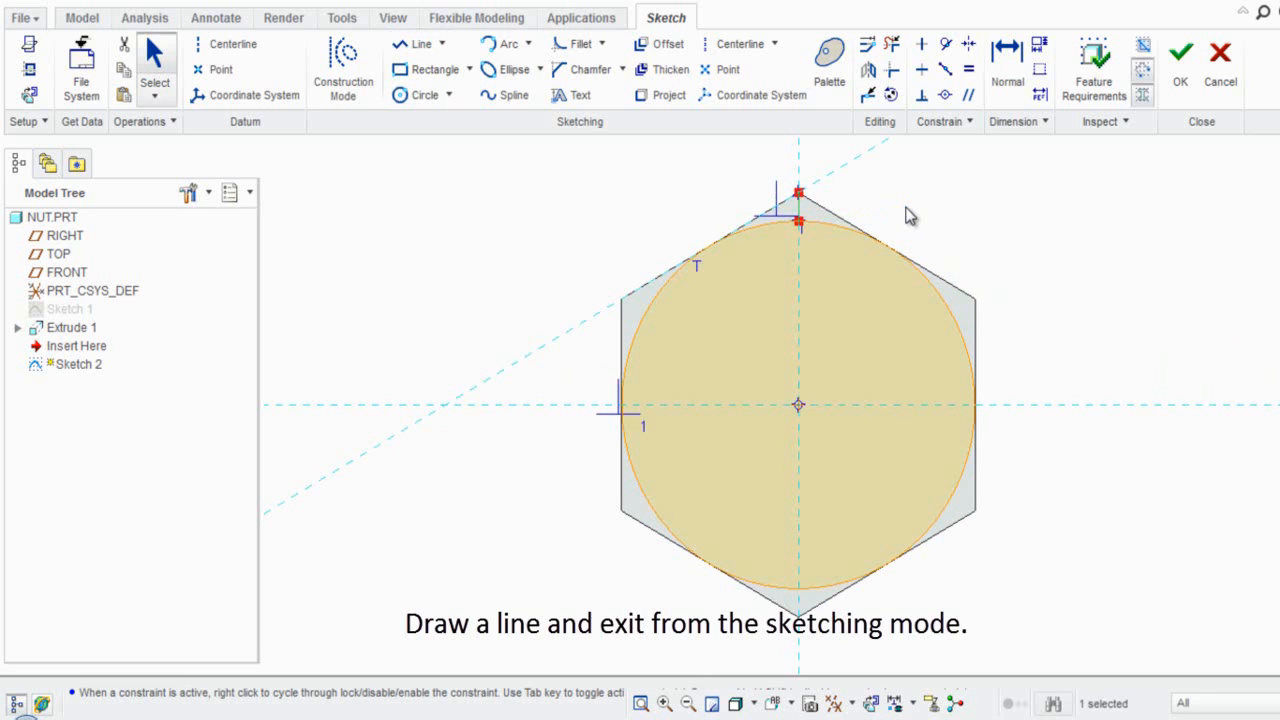
click(908, 212)
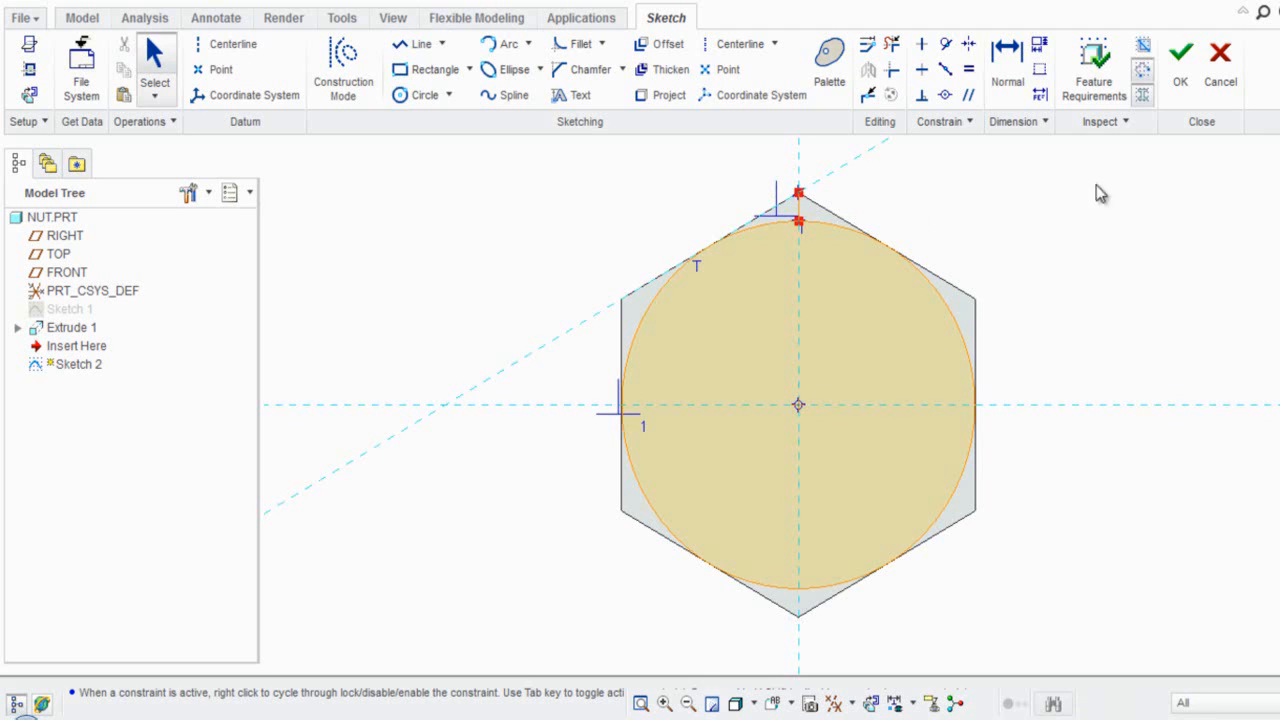
click(1181, 92)
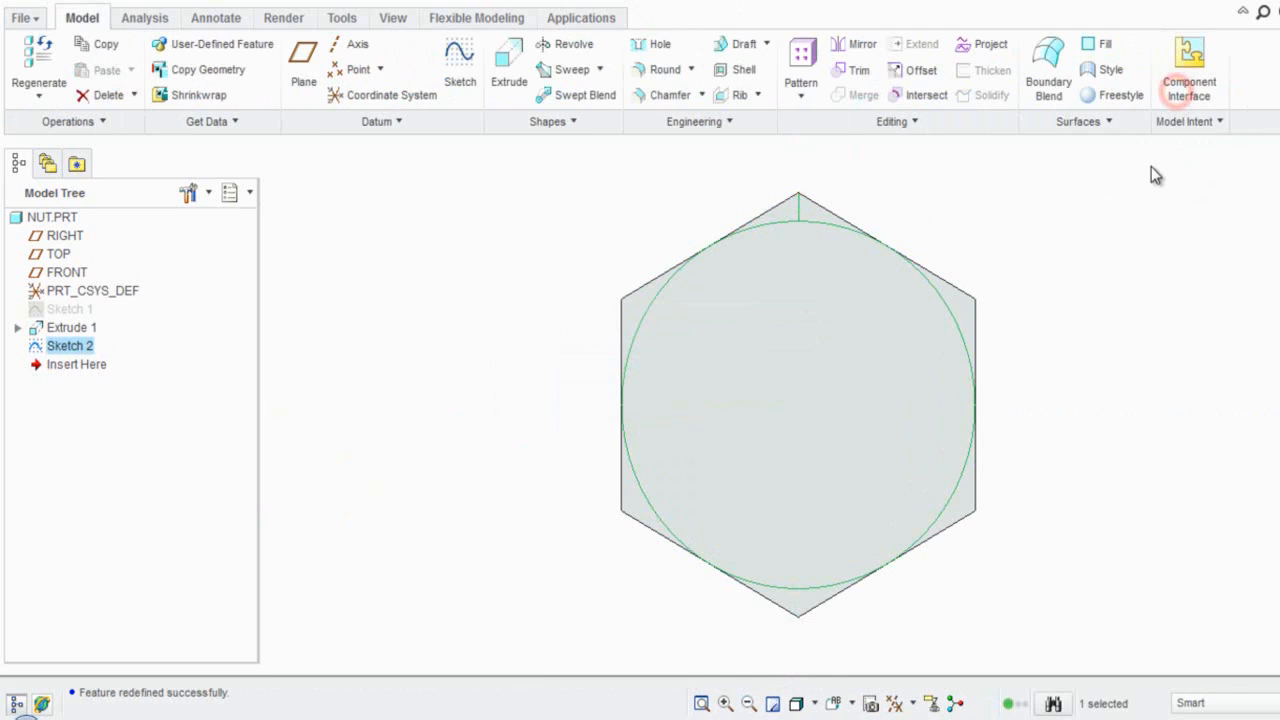
click(1128, 236)
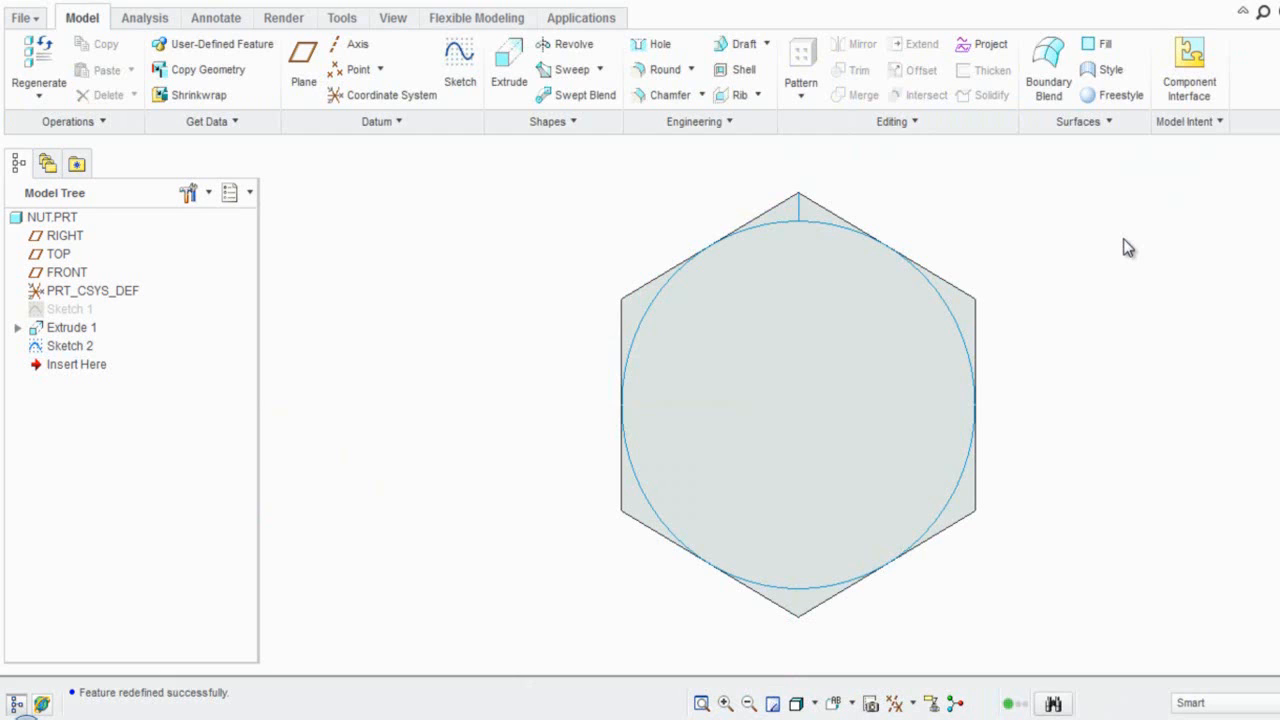
Return the model to its default orientation and turn on the datum plane display.
key(ctrl+d)
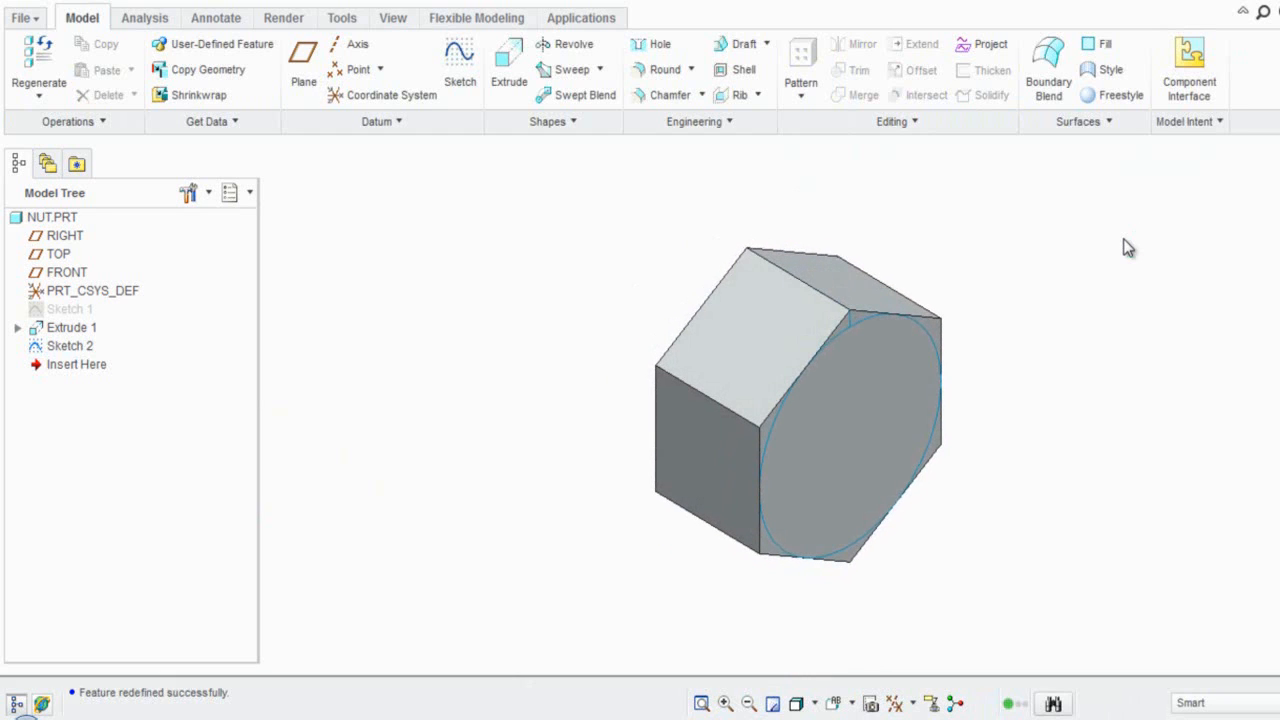
click(1126, 247)
click(1052, 252)
click(911, 703)
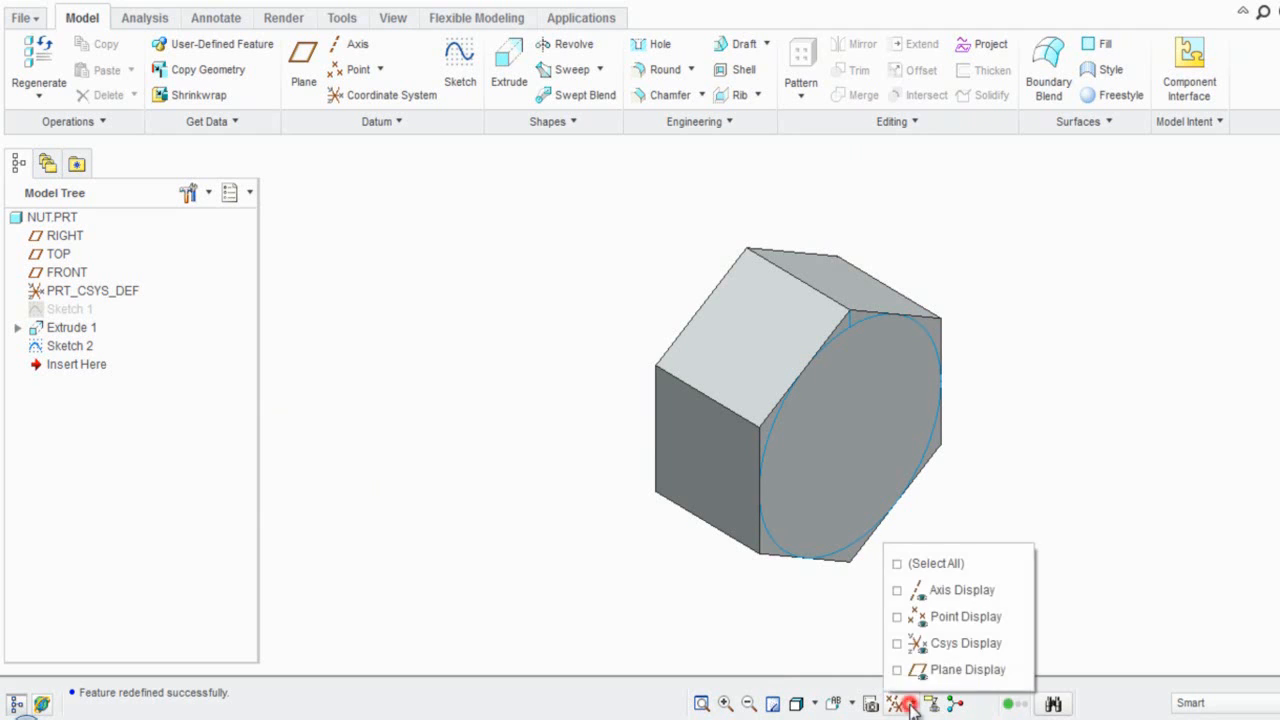
click(900, 671)
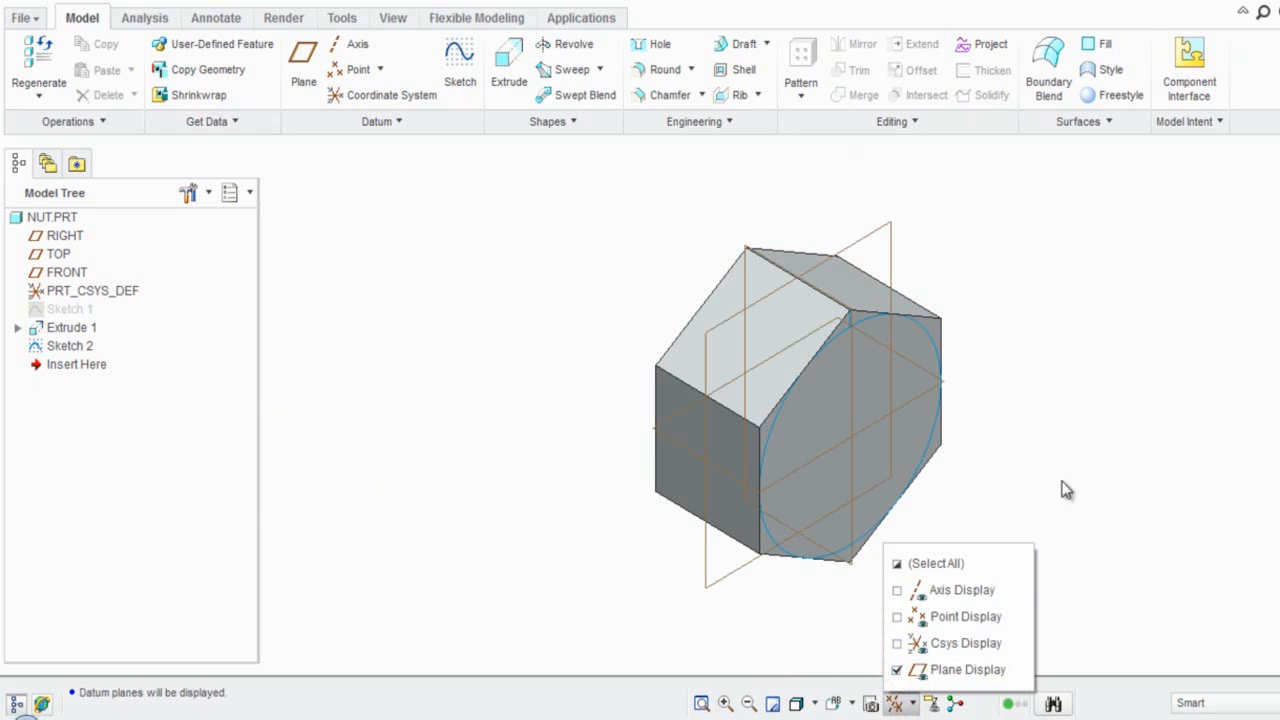
click(1157, 263)
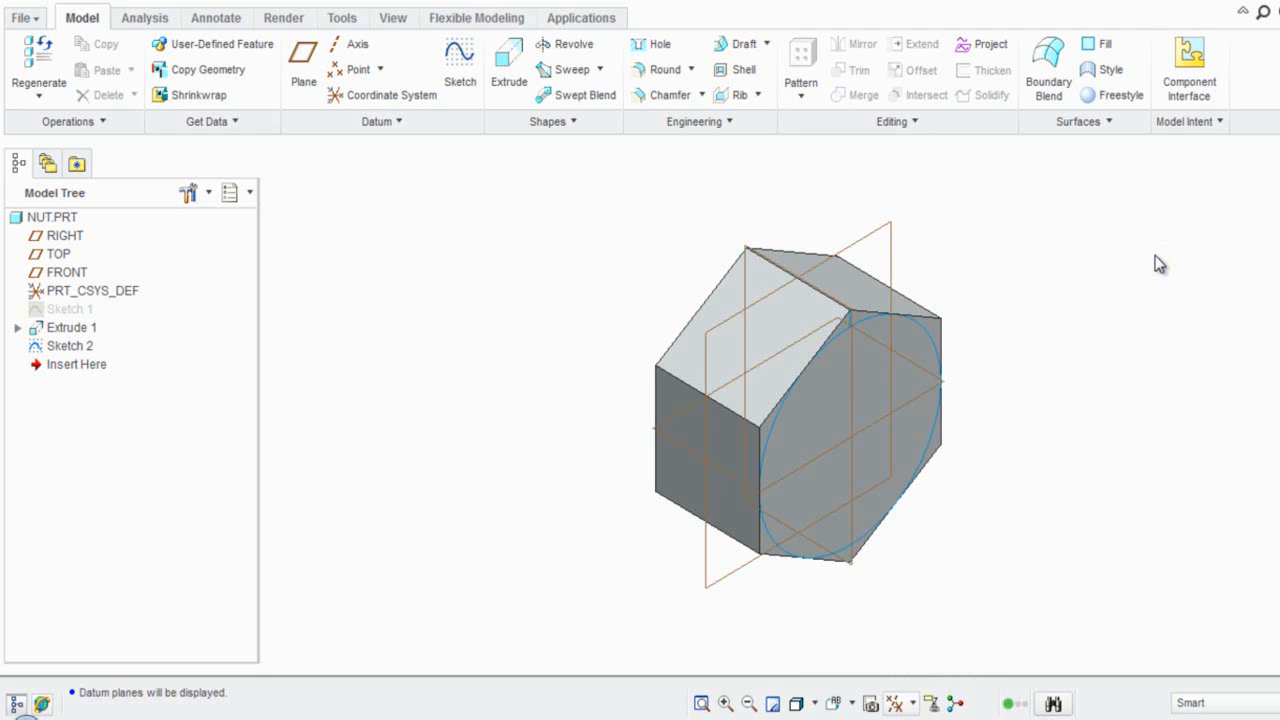
Start a new sketch on the FRONT datum plane and orient it to the 2D sketch view.
click(748, 251)
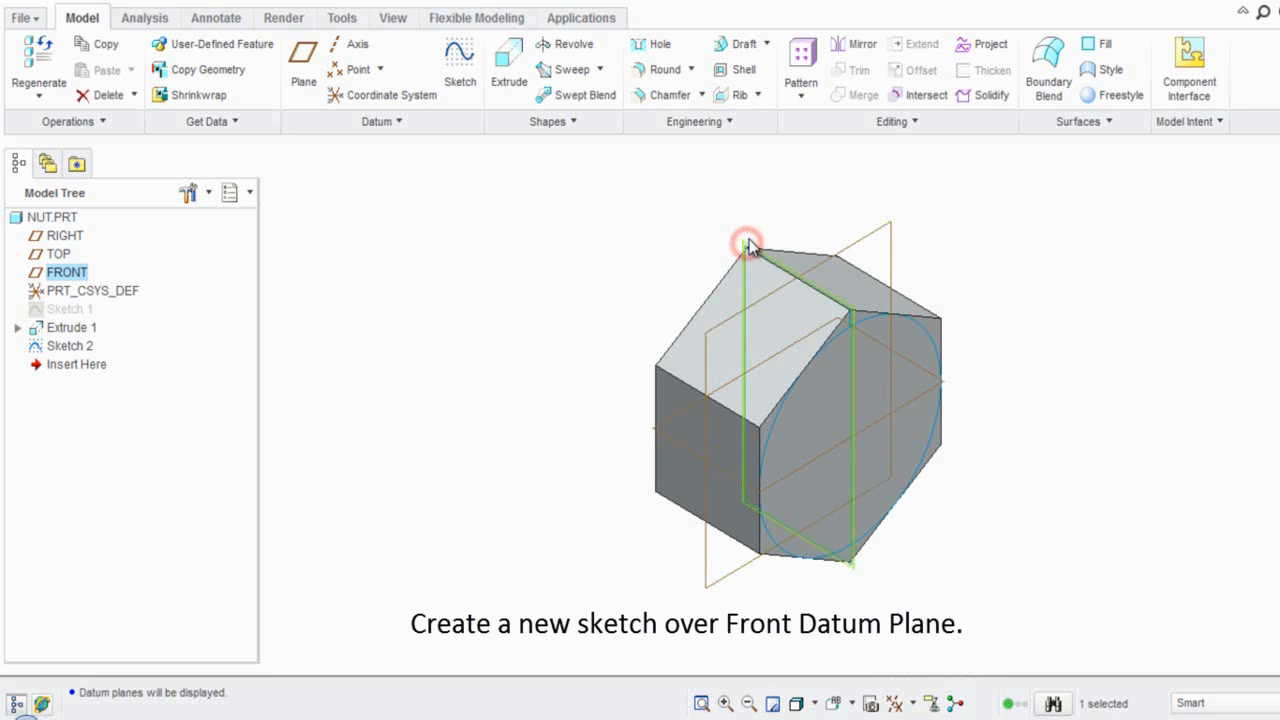
click(459, 90)
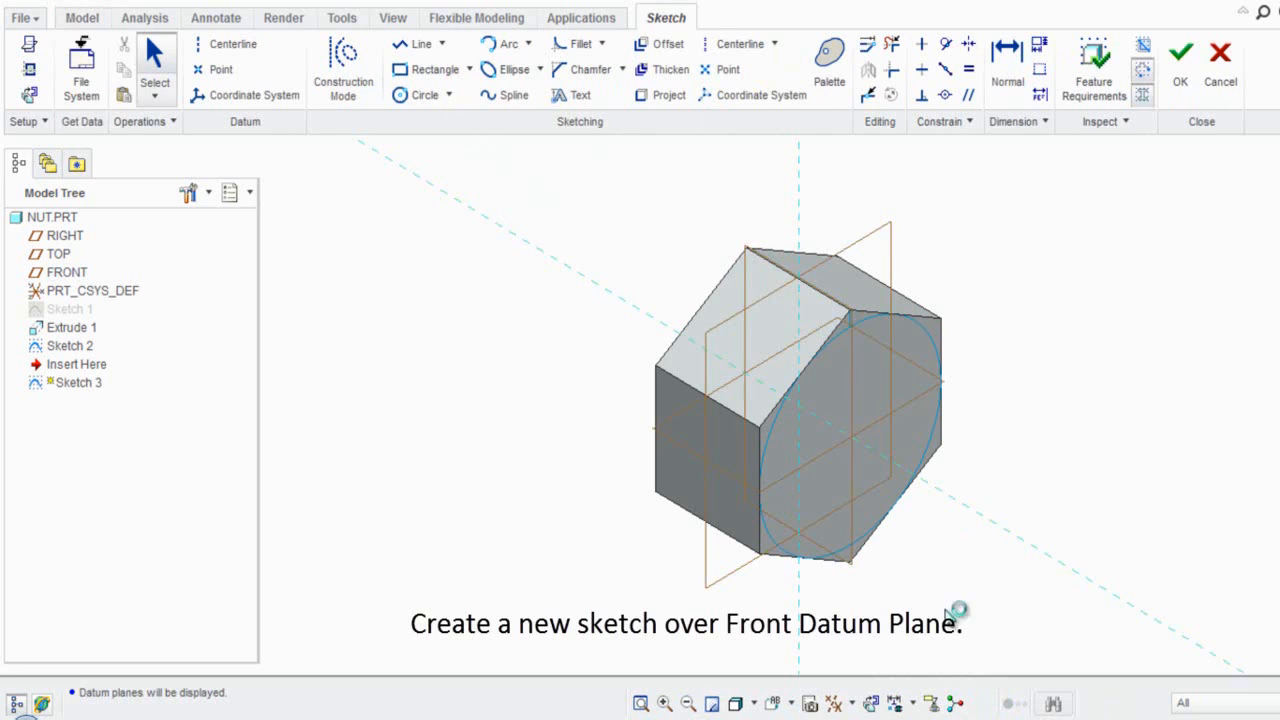
click(870, 703)
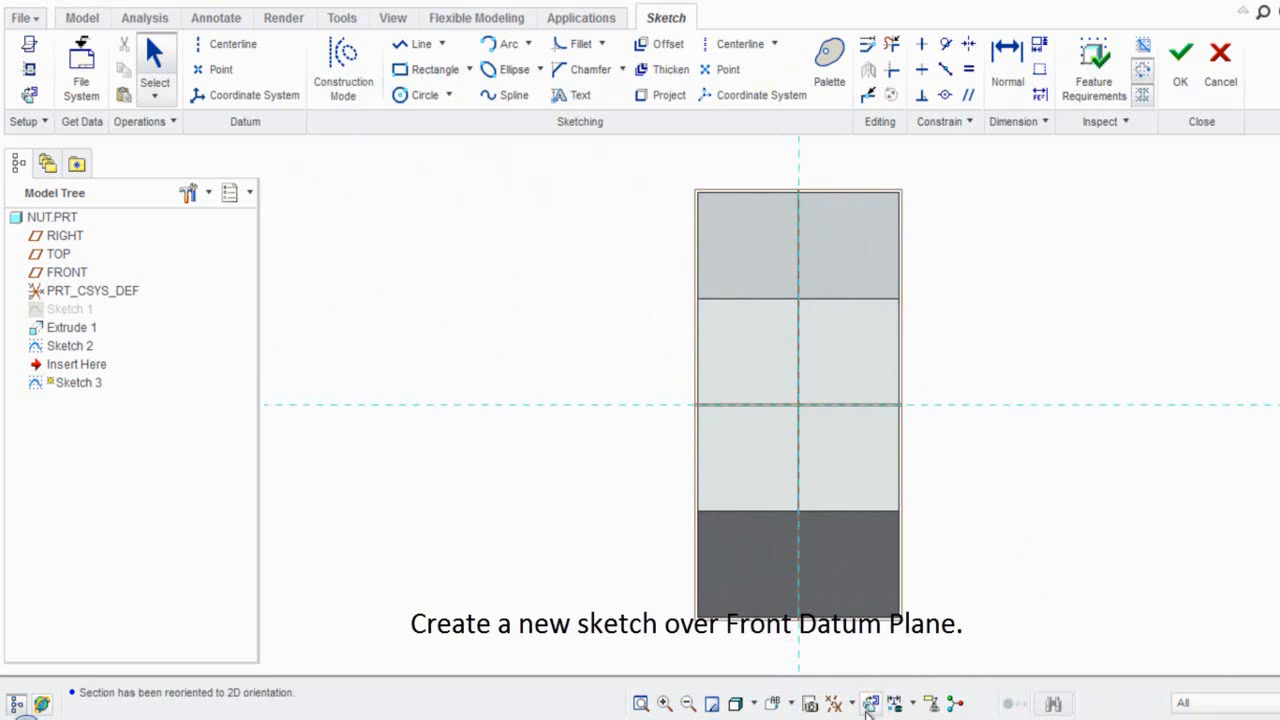
click(1068, 294)
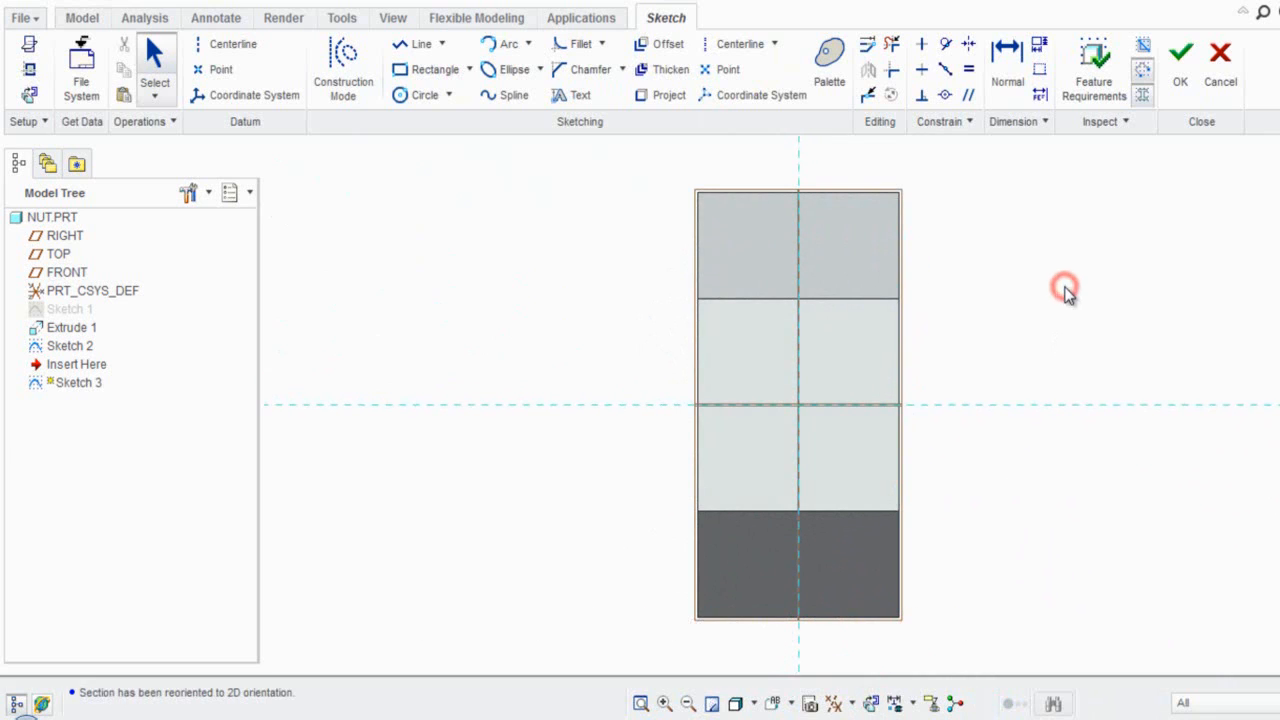
middle_click(1067, 230)
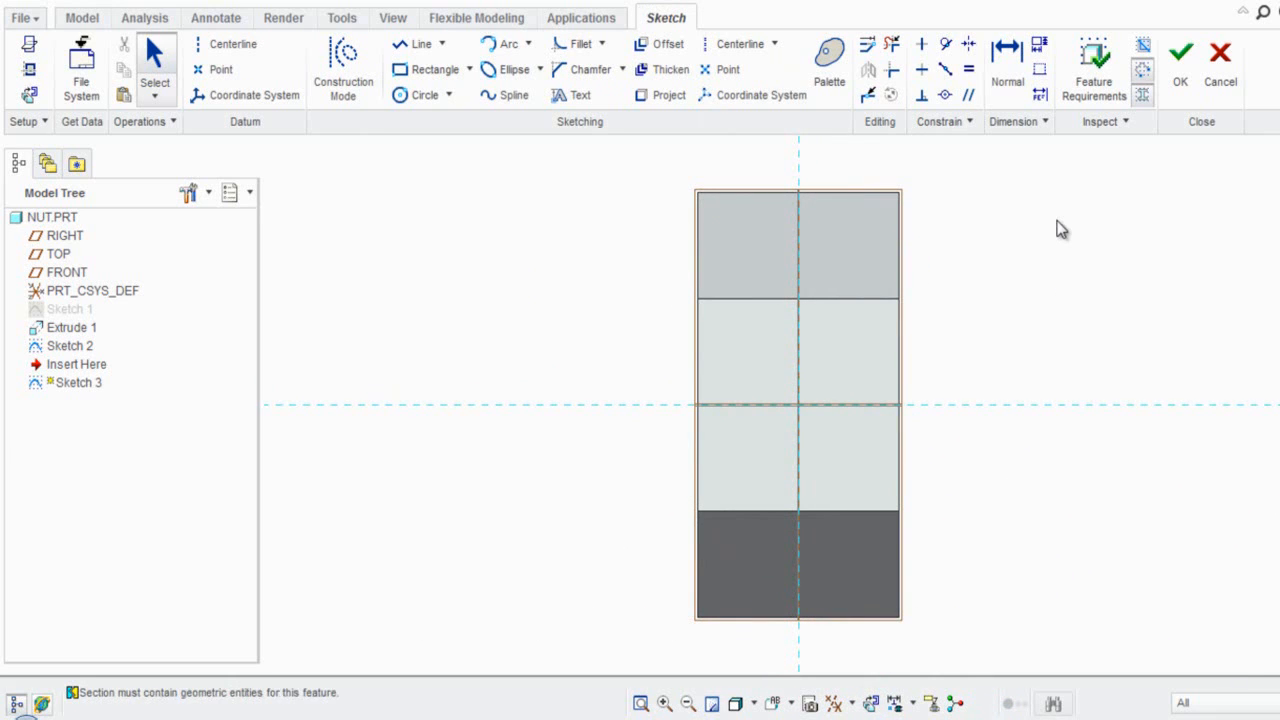
Hide the datum planes and project the previous sketch's short vertical line into the current sketch as a single edge.
middle_drag(1062, 230, 1028, 225)
click(1024, 217)
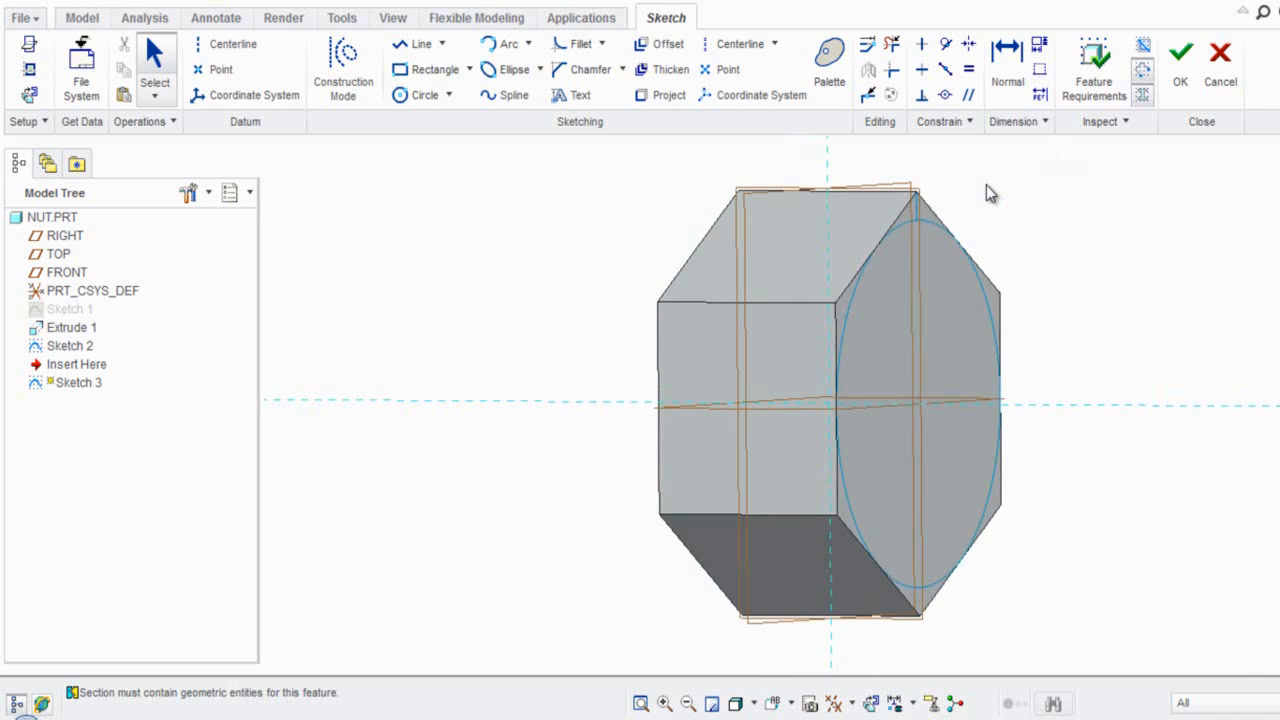
scroll(986, 193, up, 1)
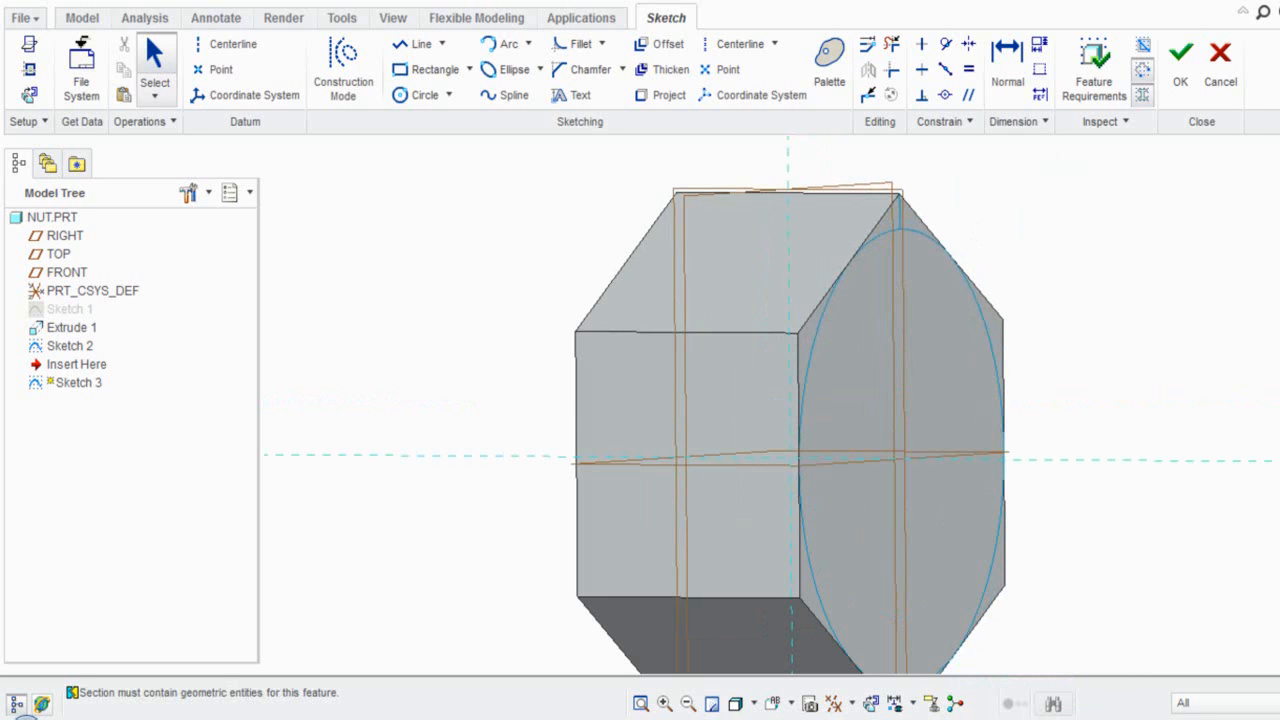
click(836, 703)
click(845, 669)
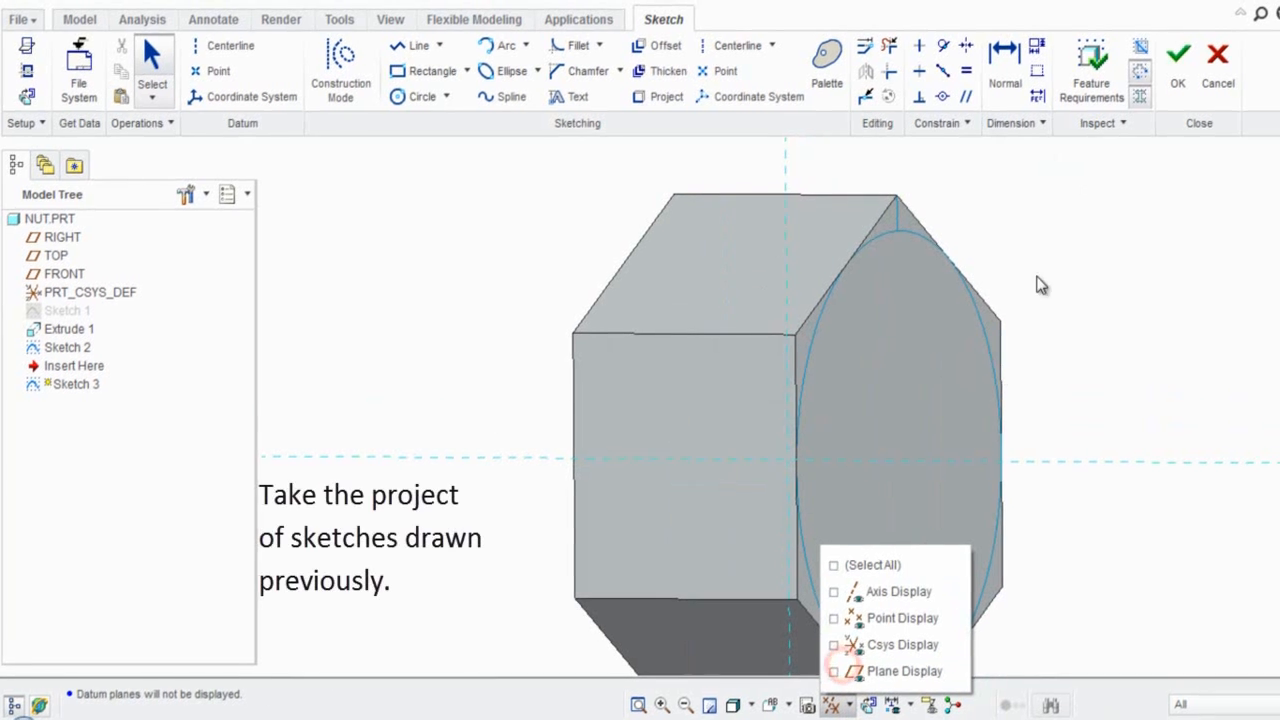
click(1045, 252)
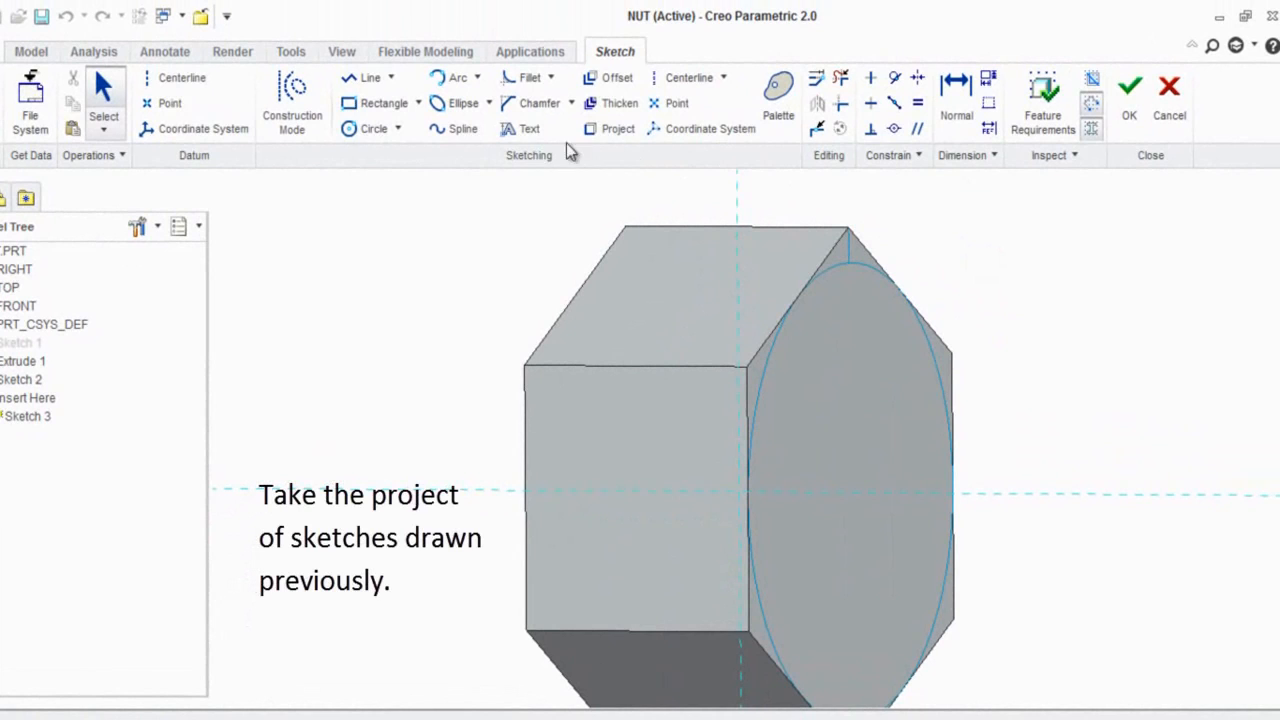
click(614, 128)
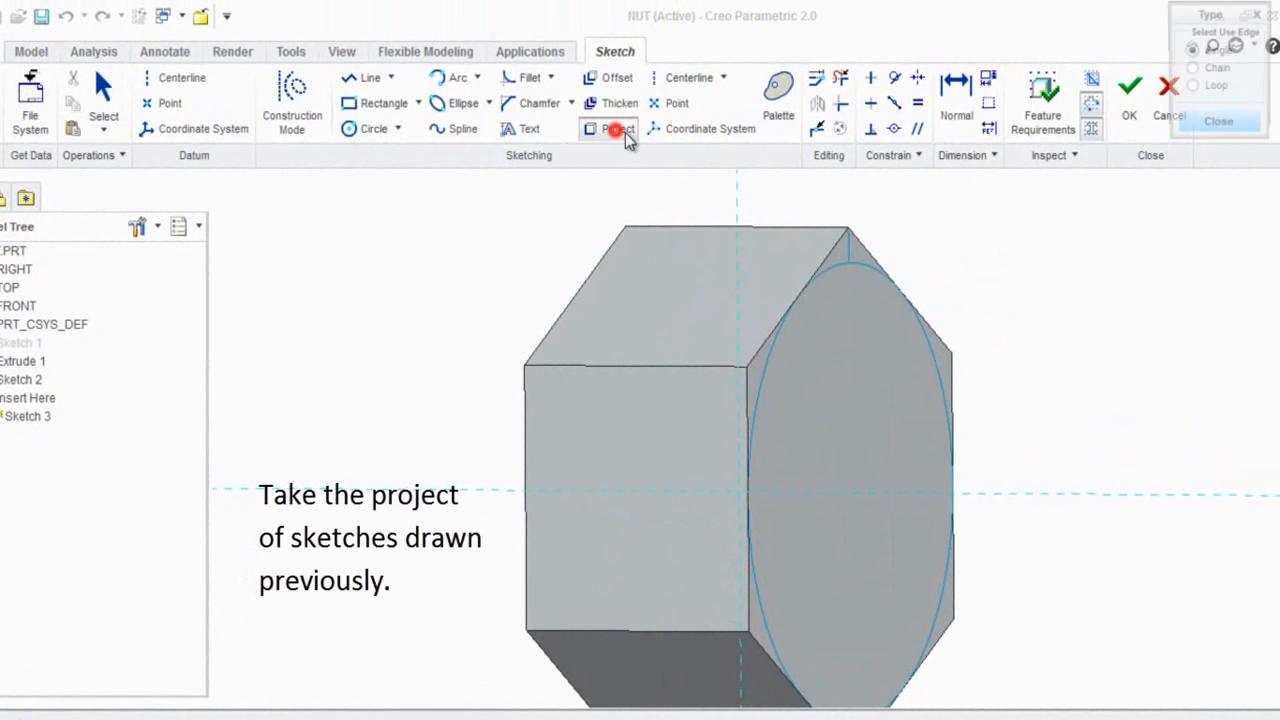
click(851, 252)
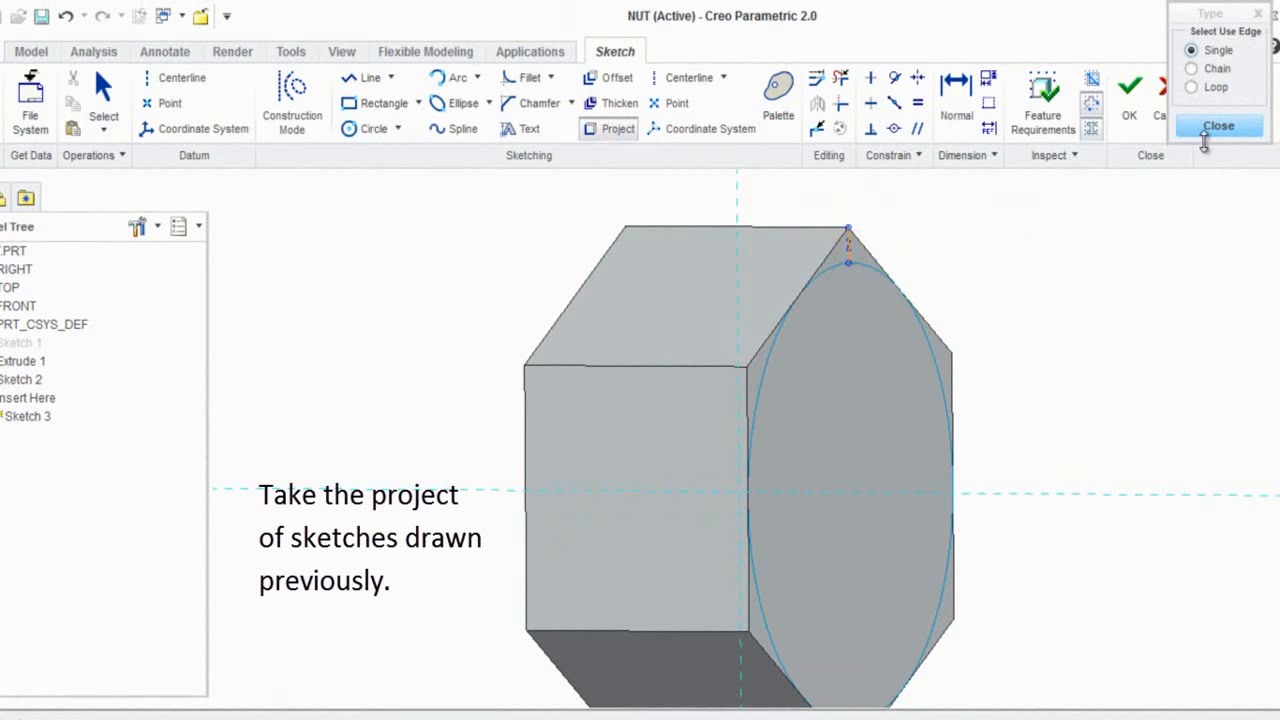
click(1207, 132)
click(960, 266)
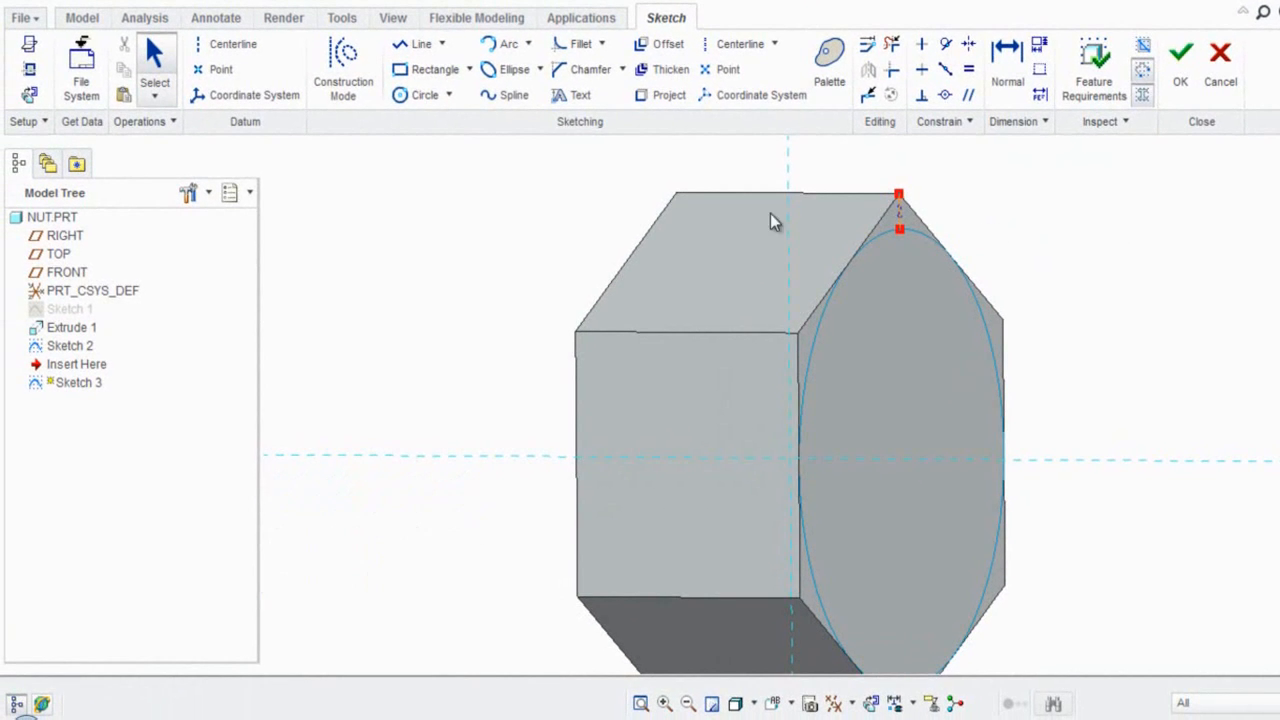
Add the hexagonal prism's top edge as an additional sketch reference.
click(29, 69)
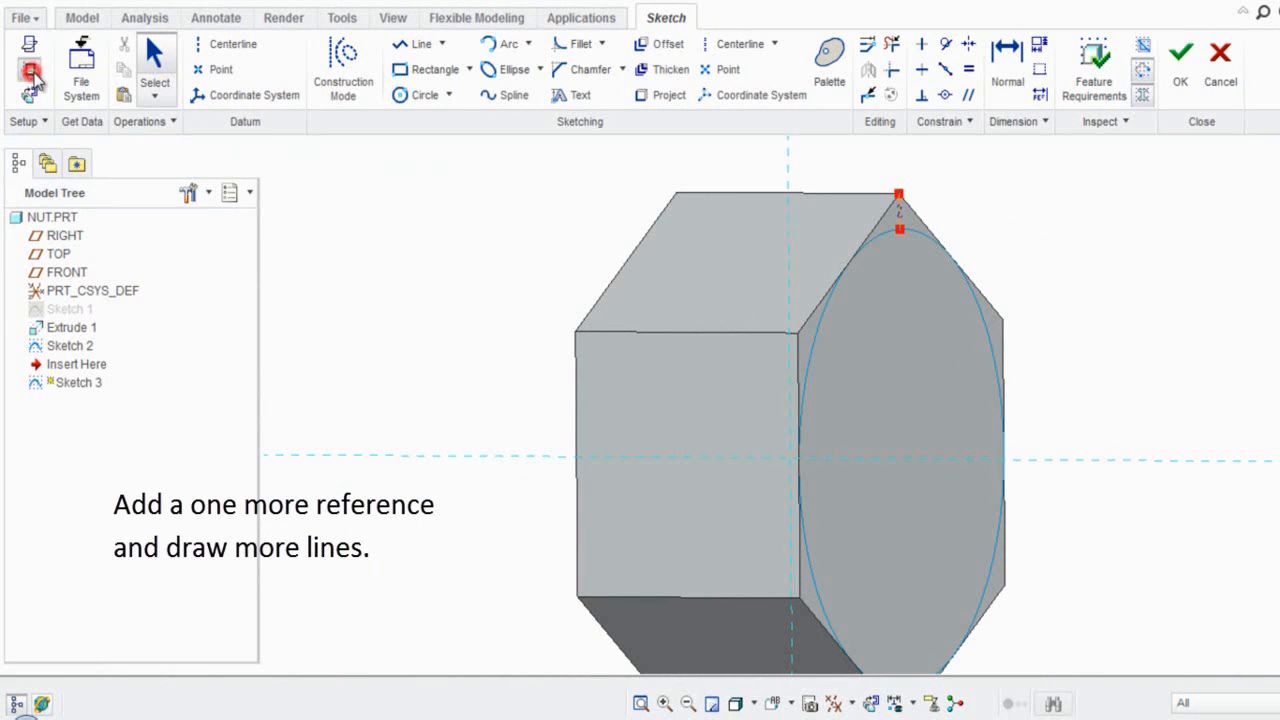
click(840, 193)
click(1179, 413)
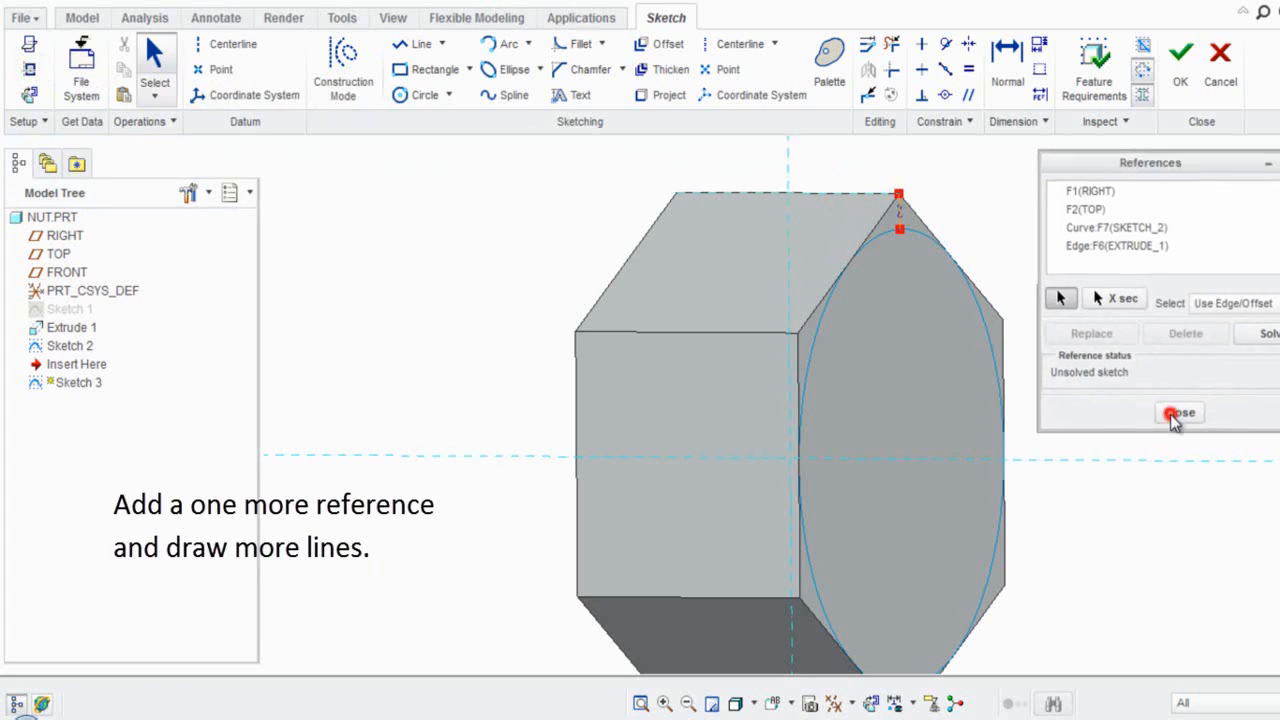
click(1095, 279)
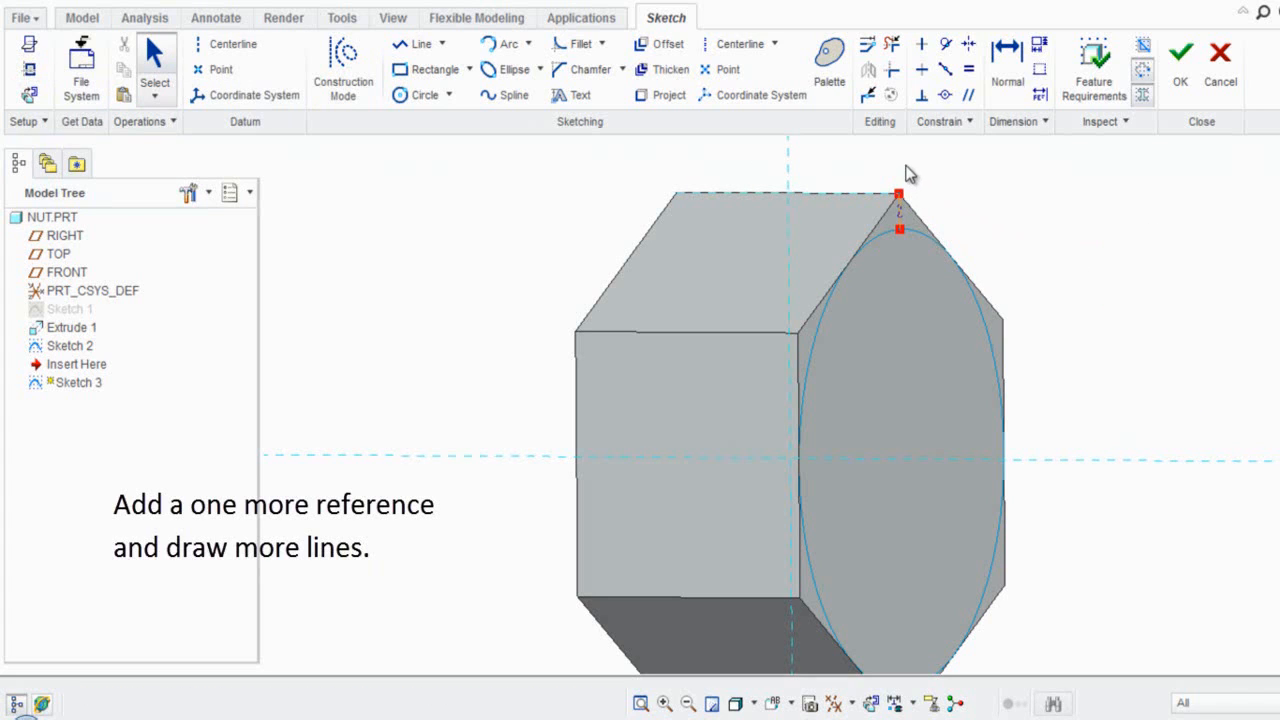
Draw a short horizontal line along the top edge from the vertex, then a slanted line to the projected line's lower end, closing a triangle.
scroll(912, 186, down, 1)
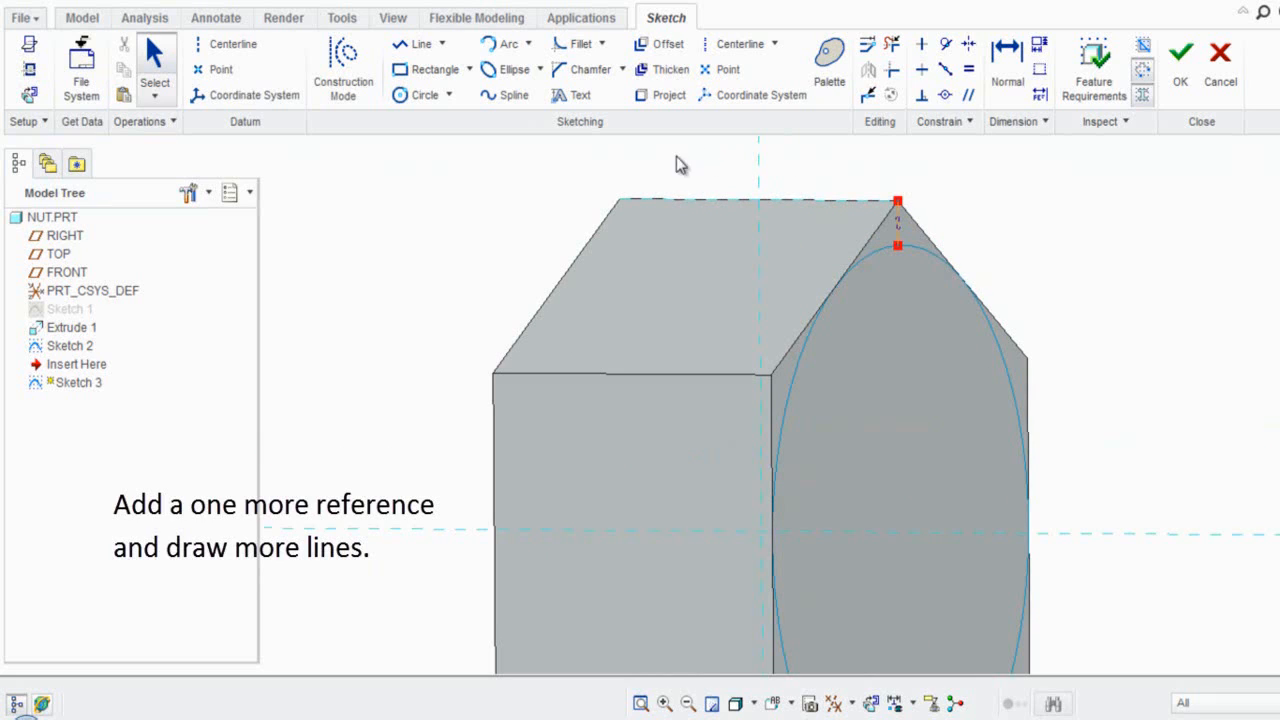
click(410, 48)
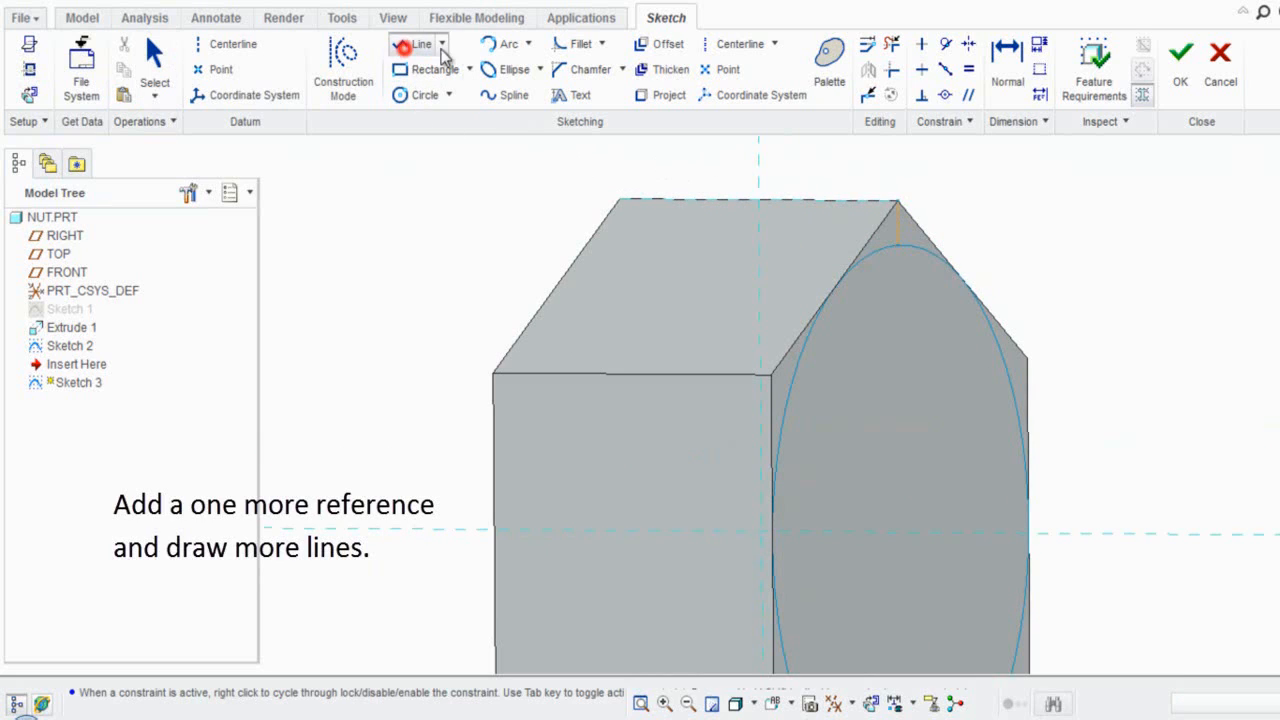
click(898, 203)
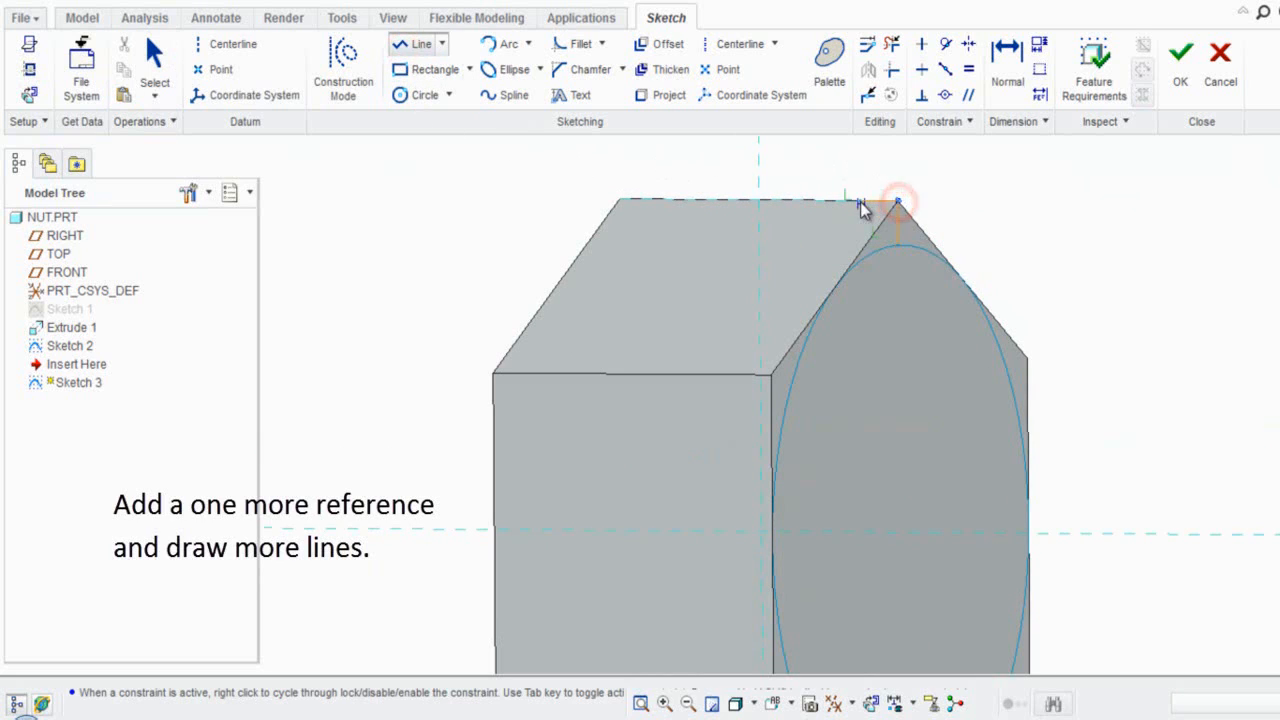
click(866, 201)
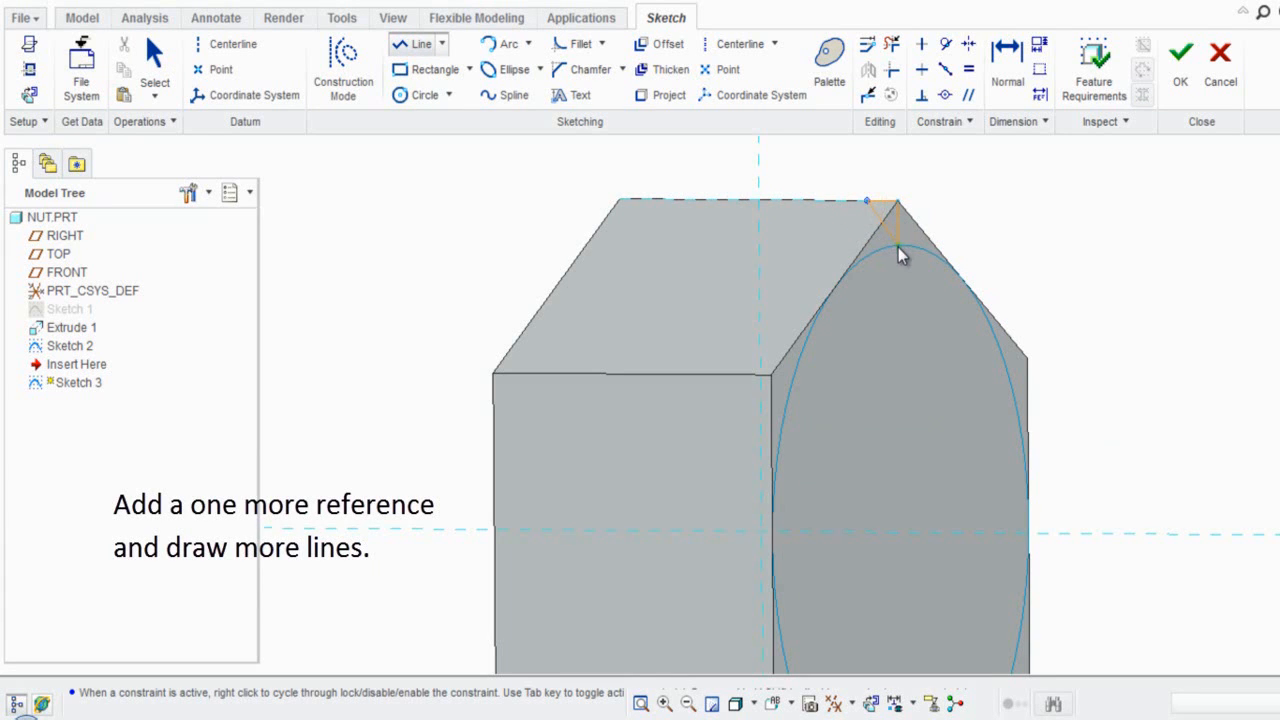
click(900, 249)
middle_click(1005, 258)
scroll(908, 200, down, 2)
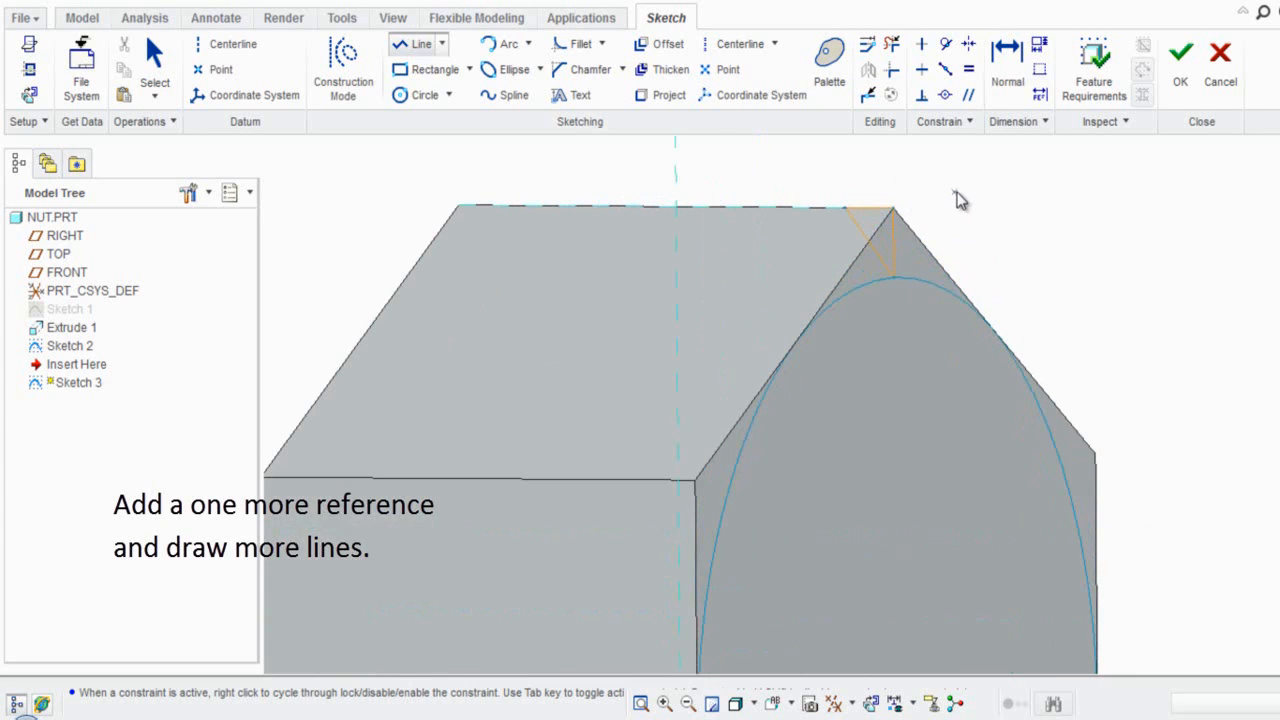
middle_click(958, 200)
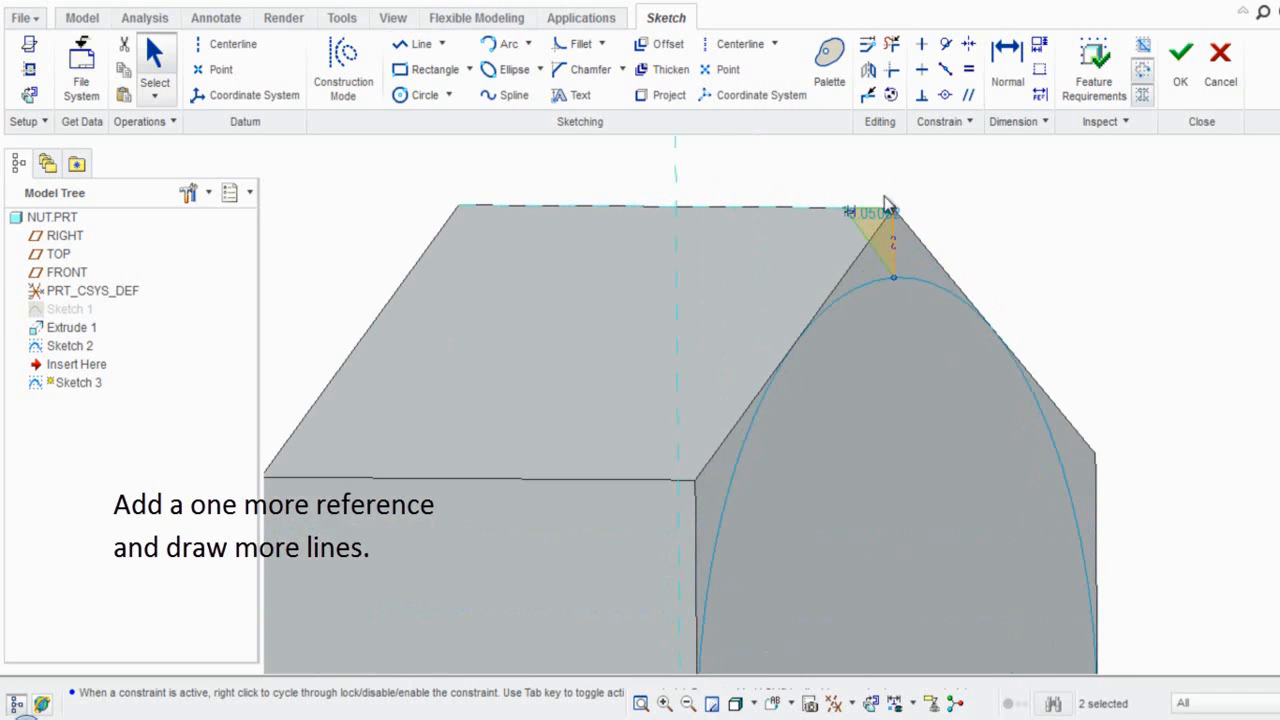
Dimension the angle between the slanted and vertical lines as 30 degrees and finish the sketch.
scroll(895, 200, down, 2)
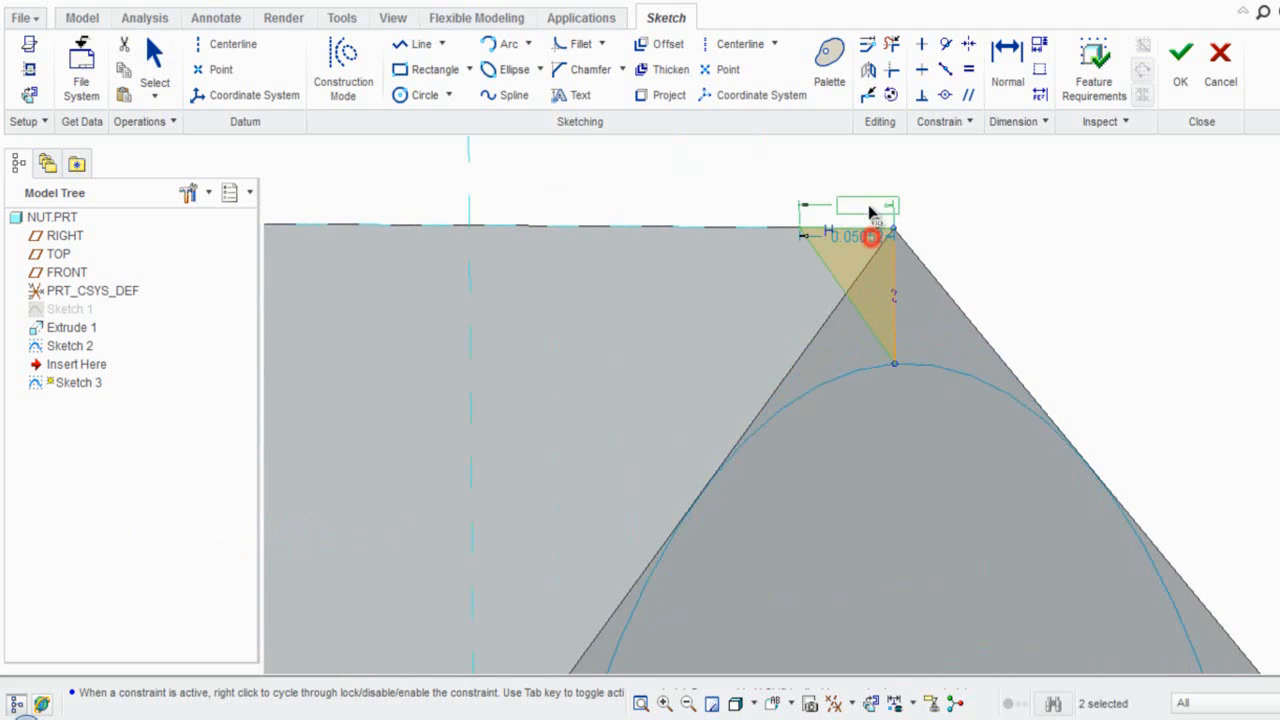
click(1047, 248)
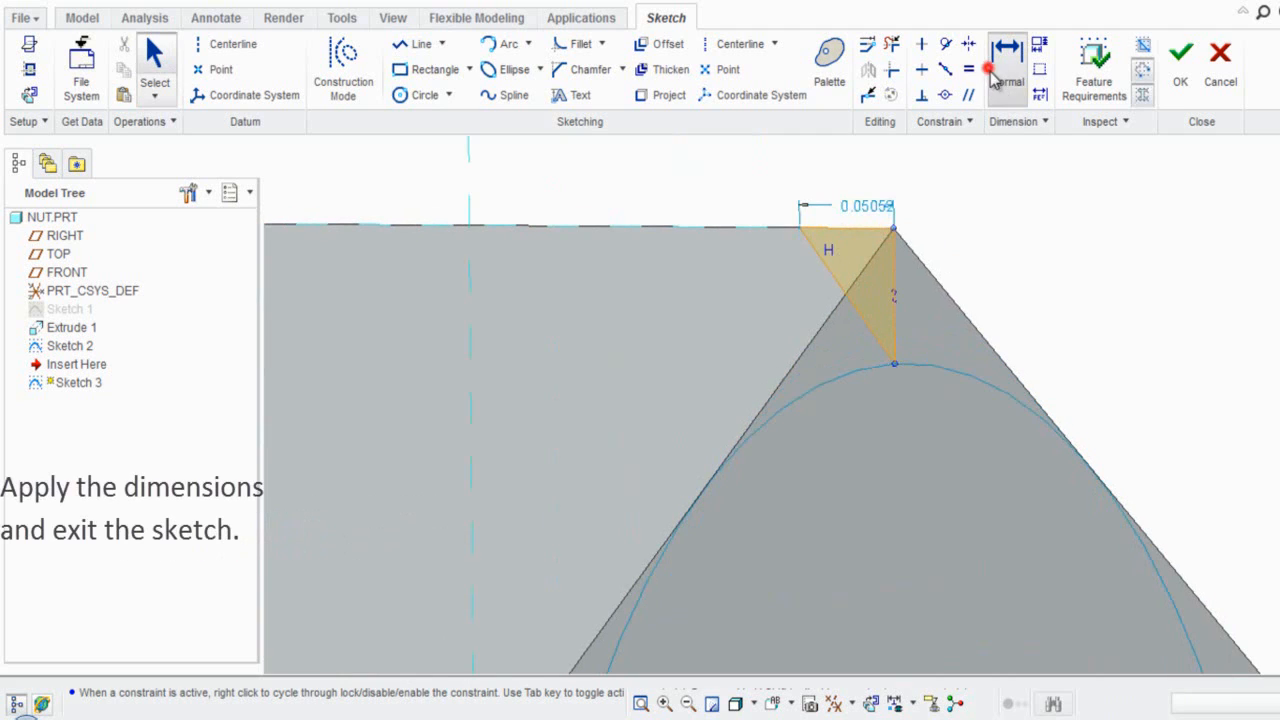
click(1006, 62)
click(834, 271)
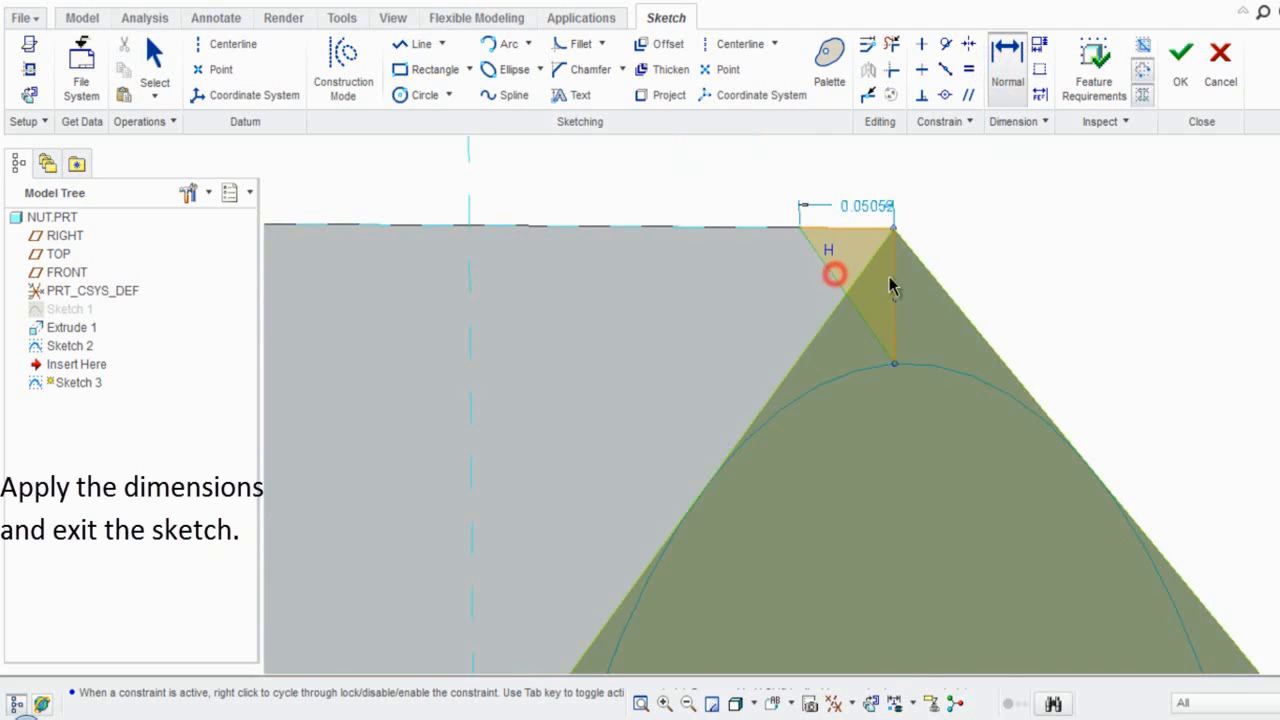
click(894, 282)
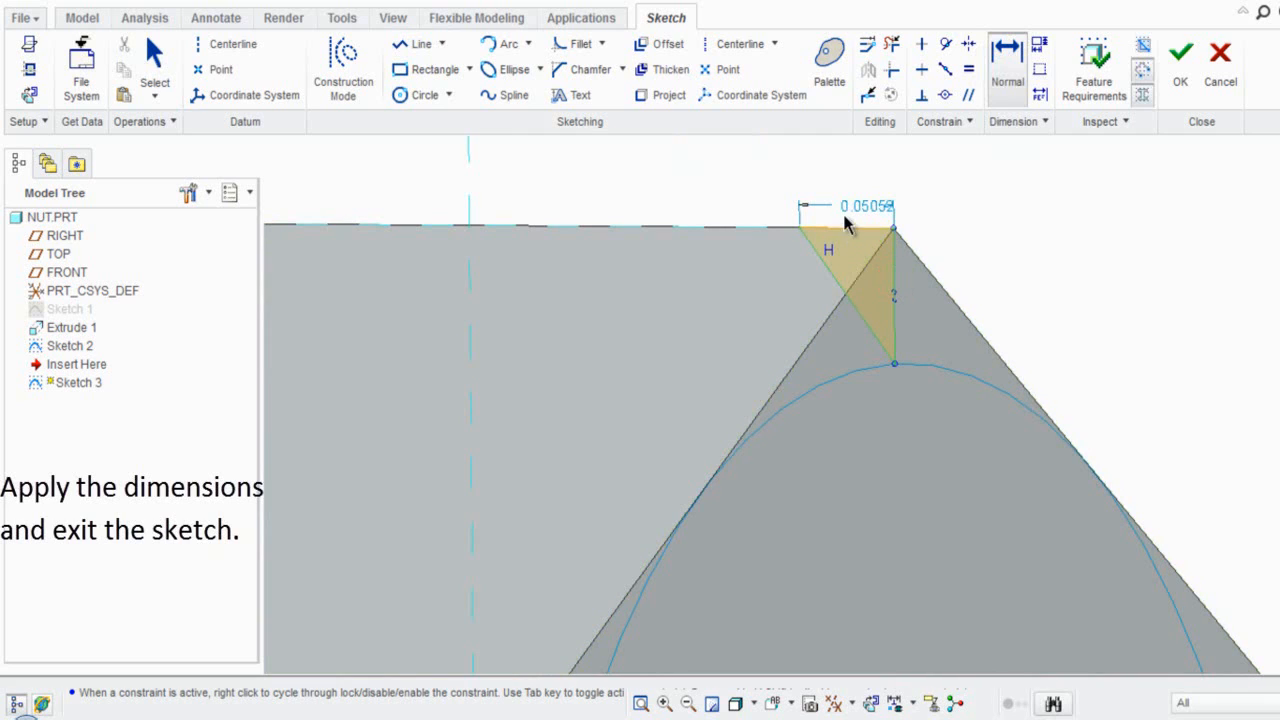
middle_click(837, 192)
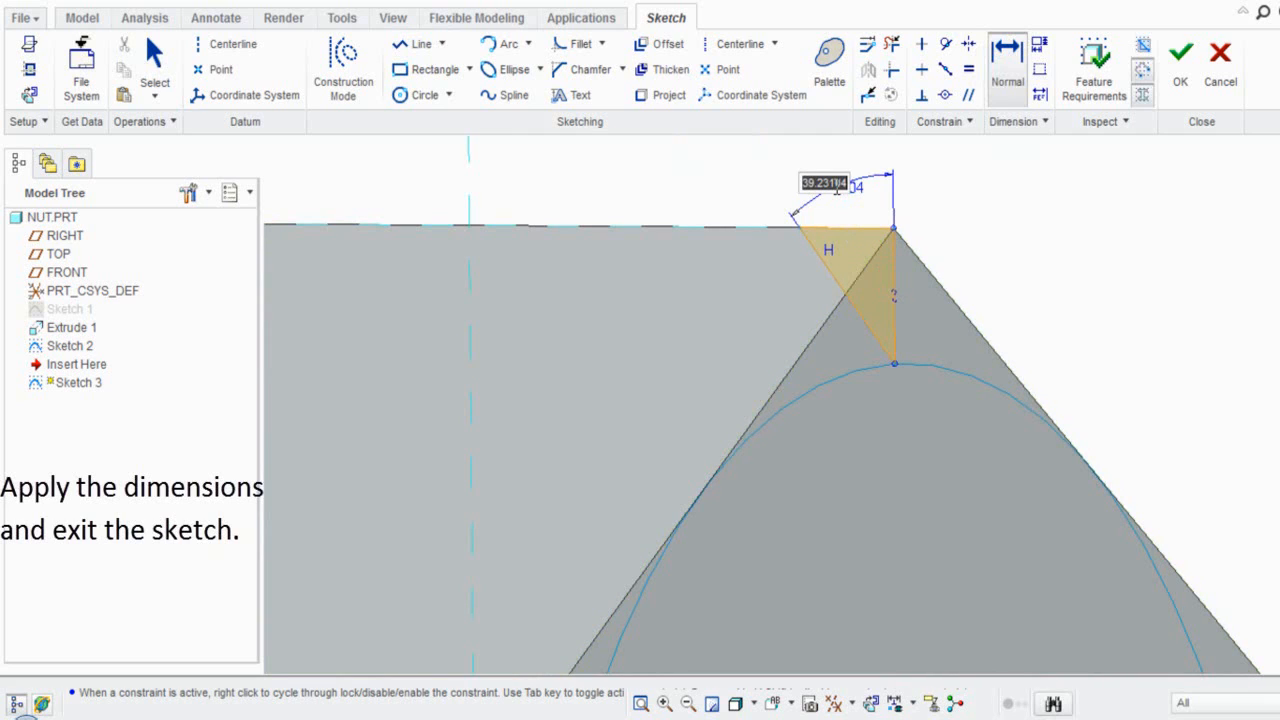
text(30)
key(Return)
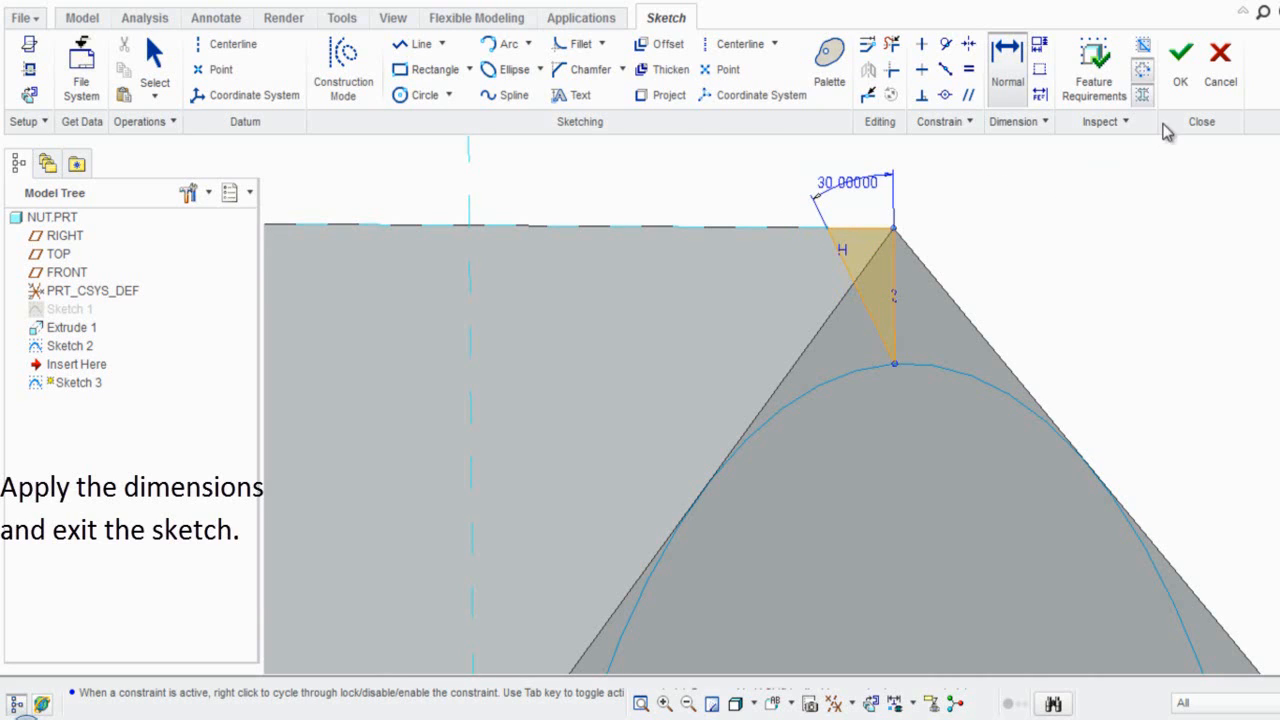
click(1180, 58)
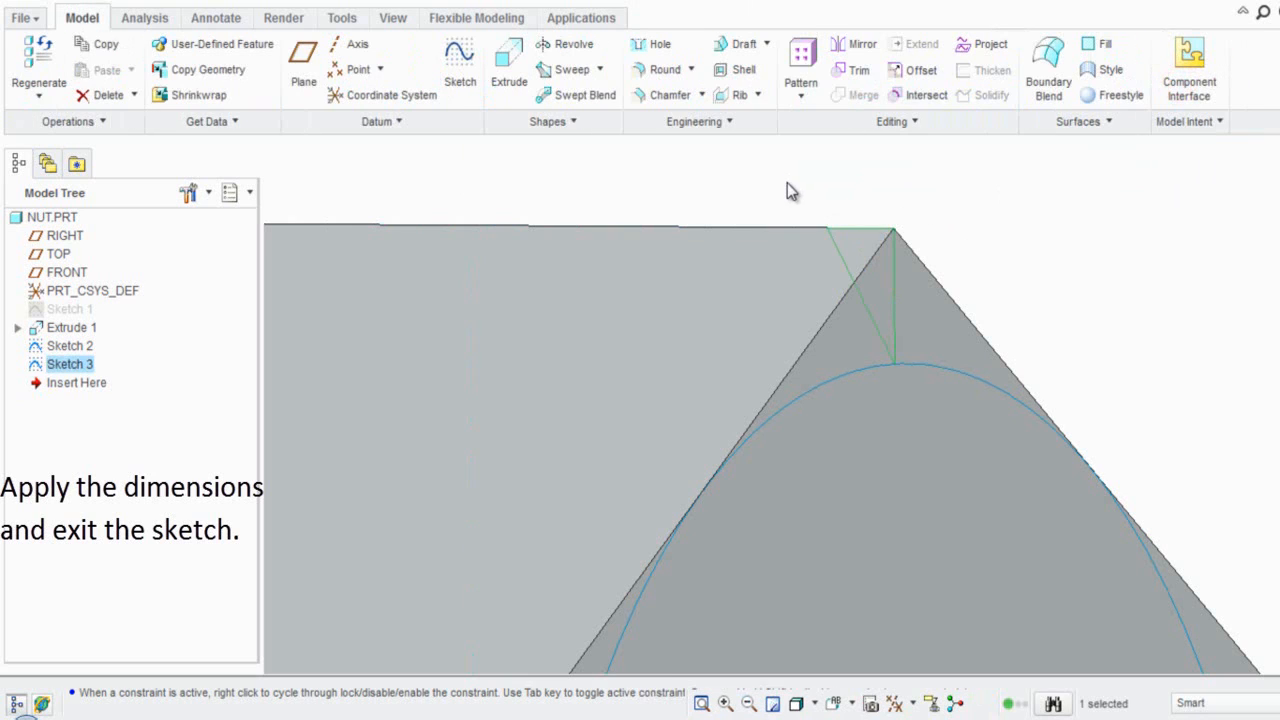
Hide Sketch 2, which contains the tangent circle on the hexagonal face.
scroll(860, 240, down, 2)
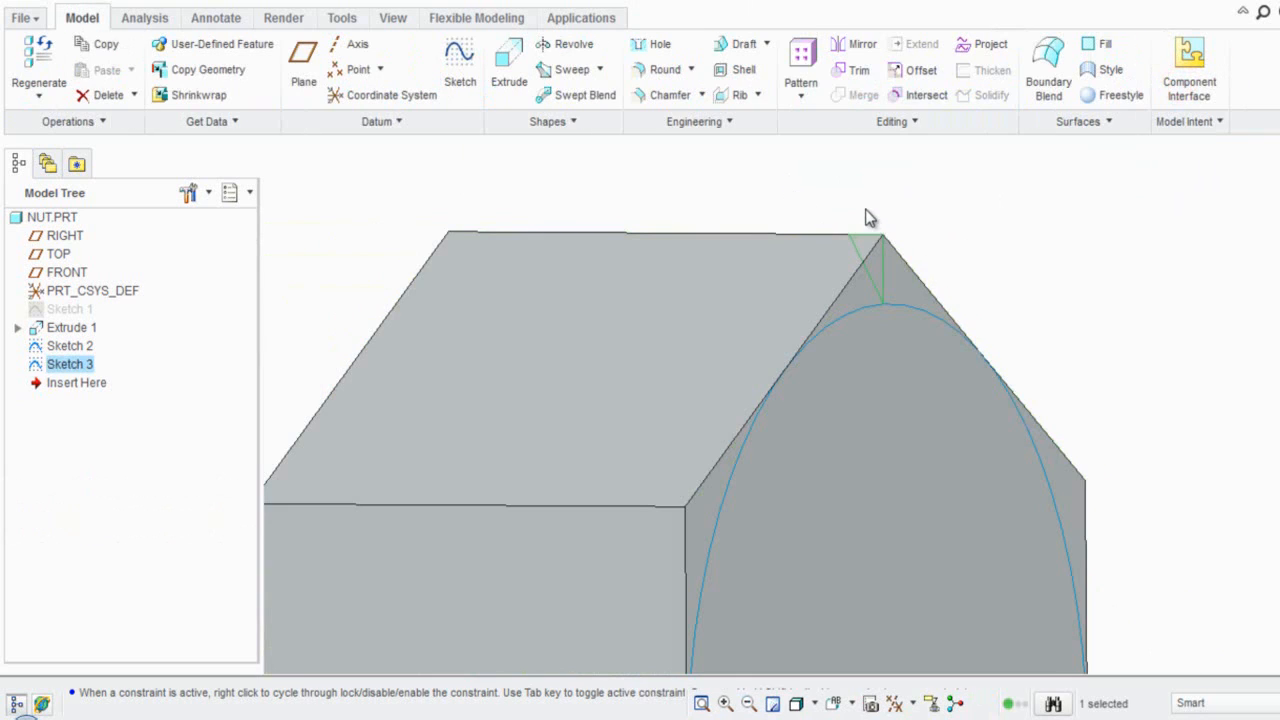
scroll(867, 217, down, 1)
click(1002, 200)
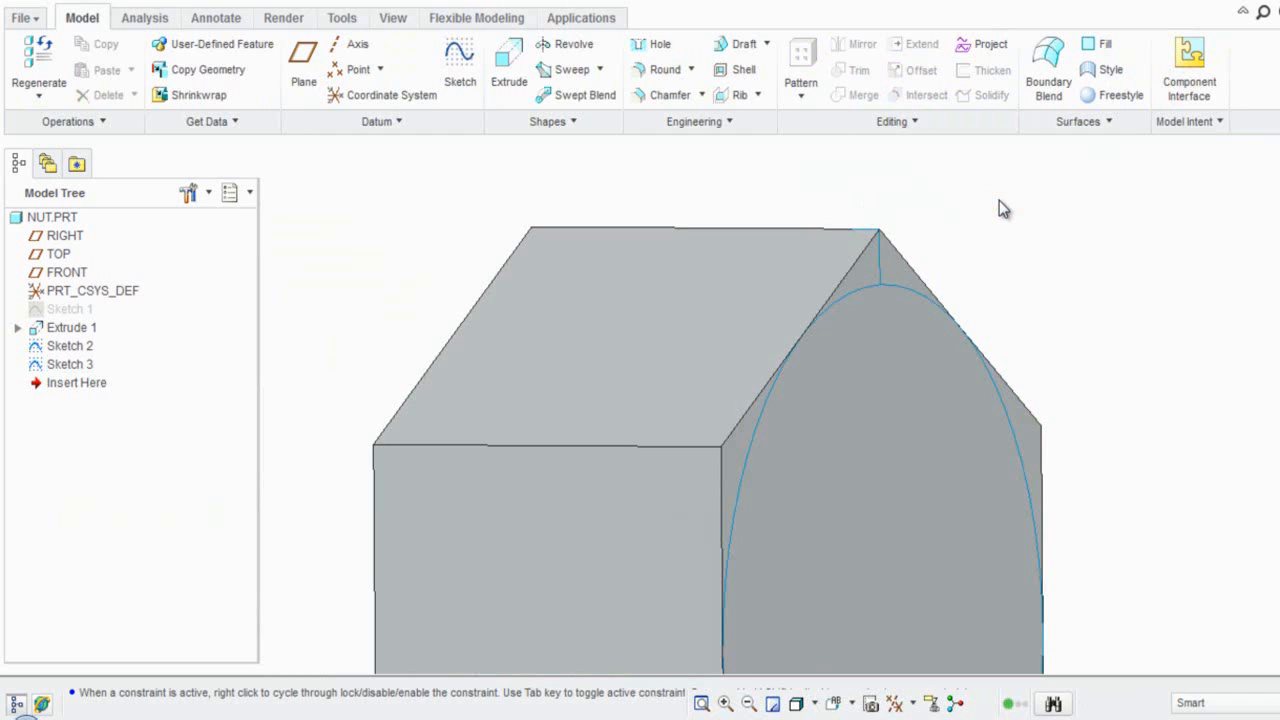
right_click(90, 347)
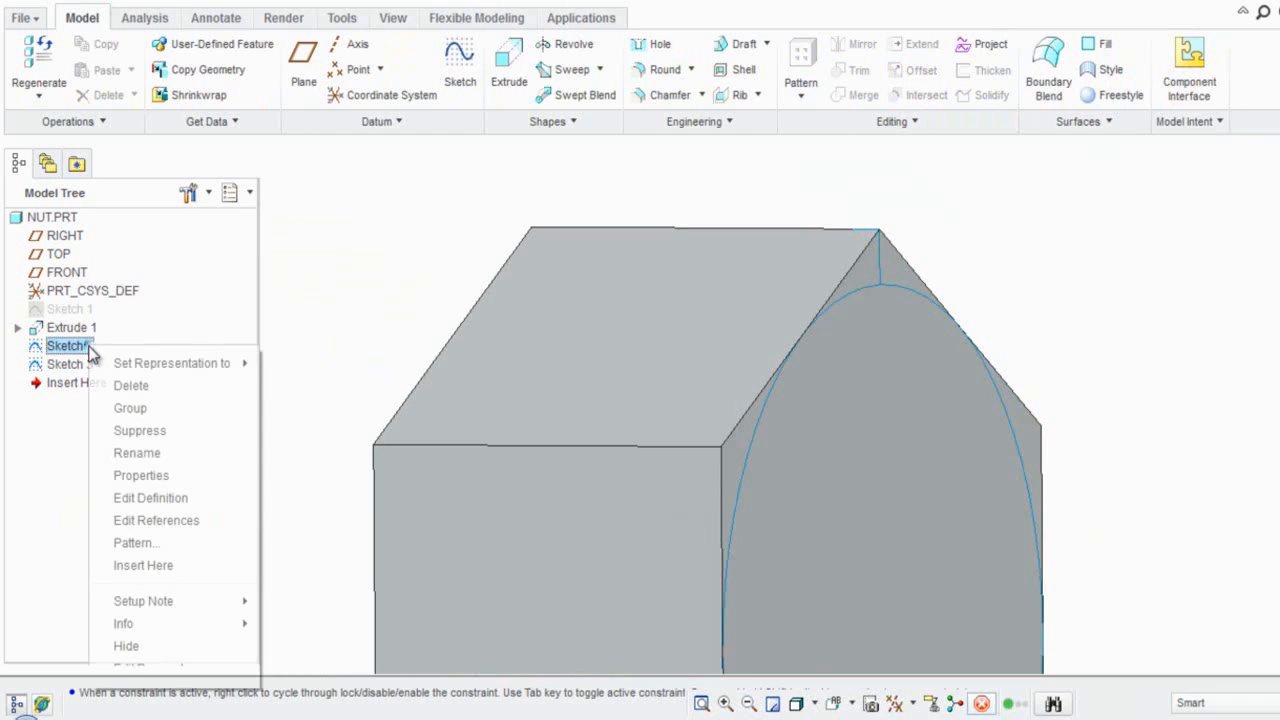
click(145, 646)
click(1010, 242)
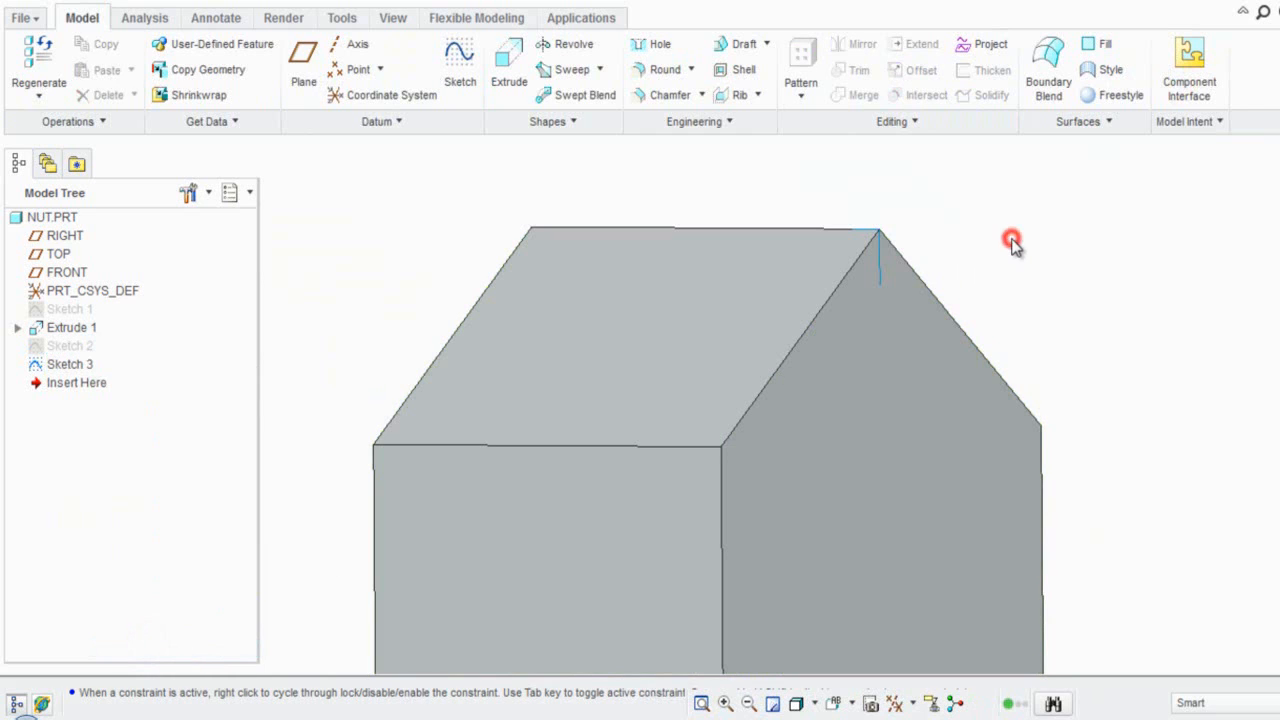
Turn on the coordinate system display.
click(1008, 377)
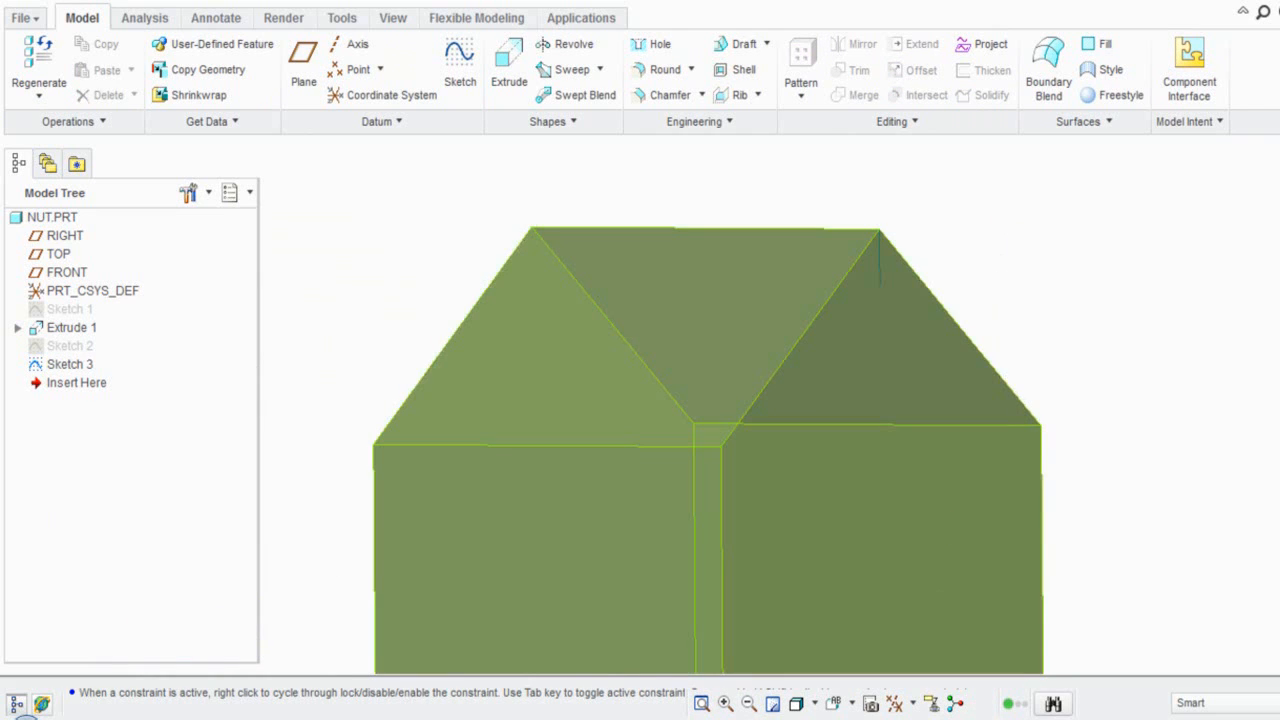
click(908, 704)
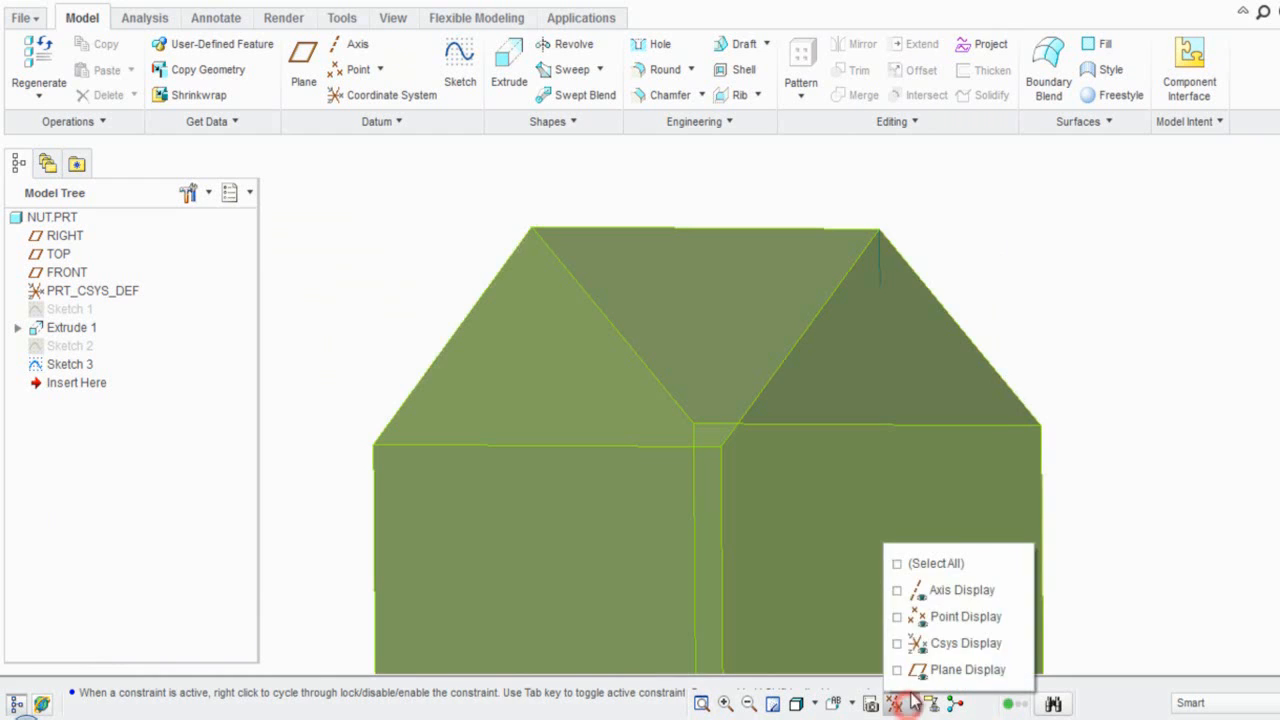
click(897, 645)
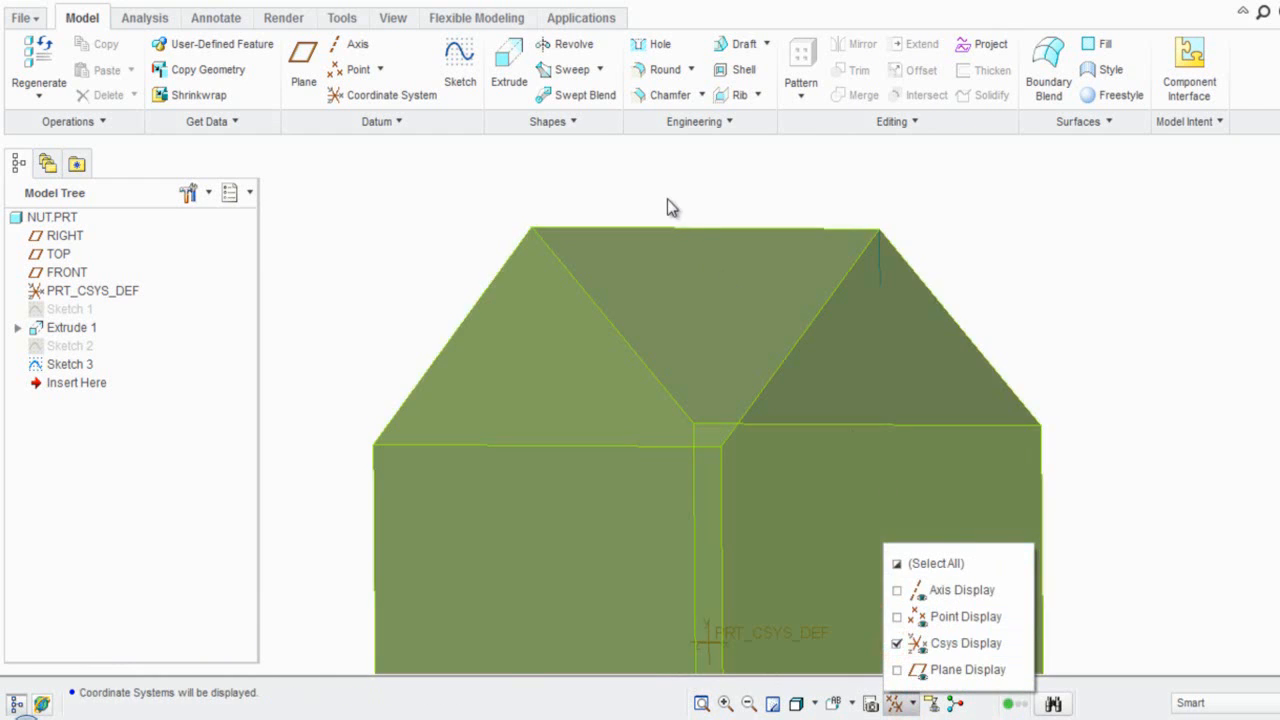
click(670, 160)
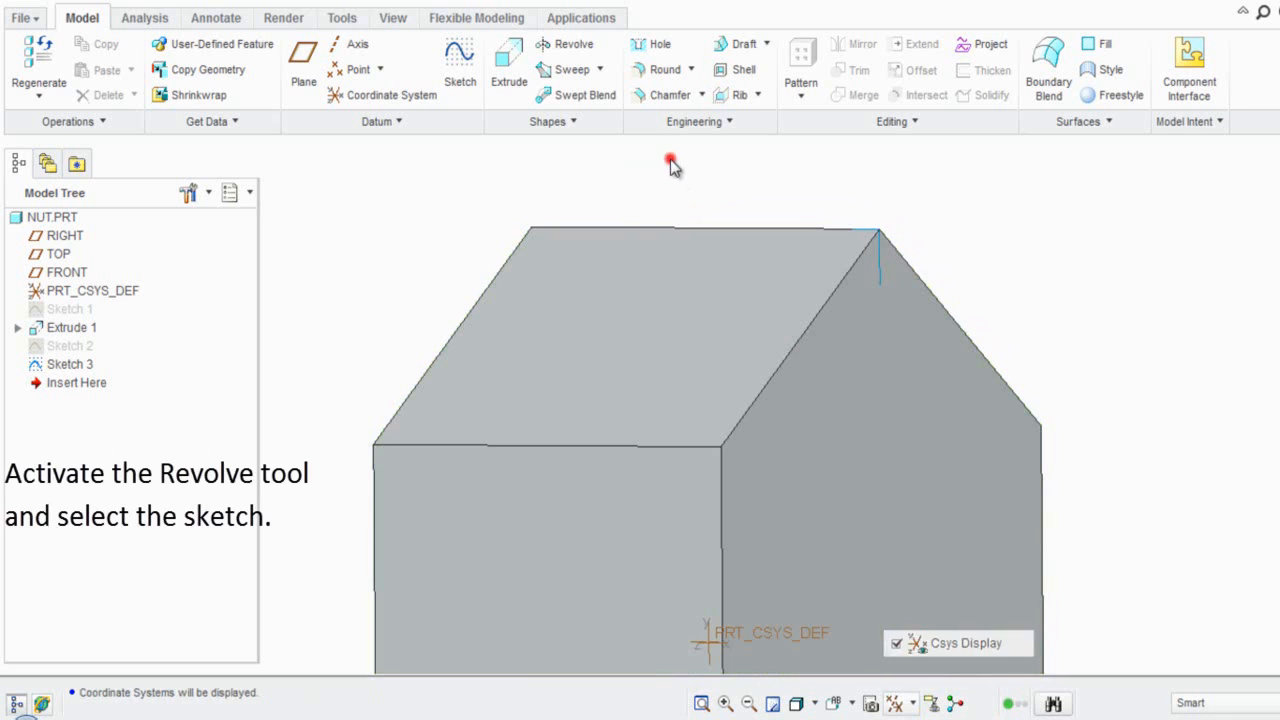
Revolve the triangular sketch 360 degrees about the X axis of PRT_CSYS_DEF as a cut that removes material.
scroll(665, 178, down, 2)
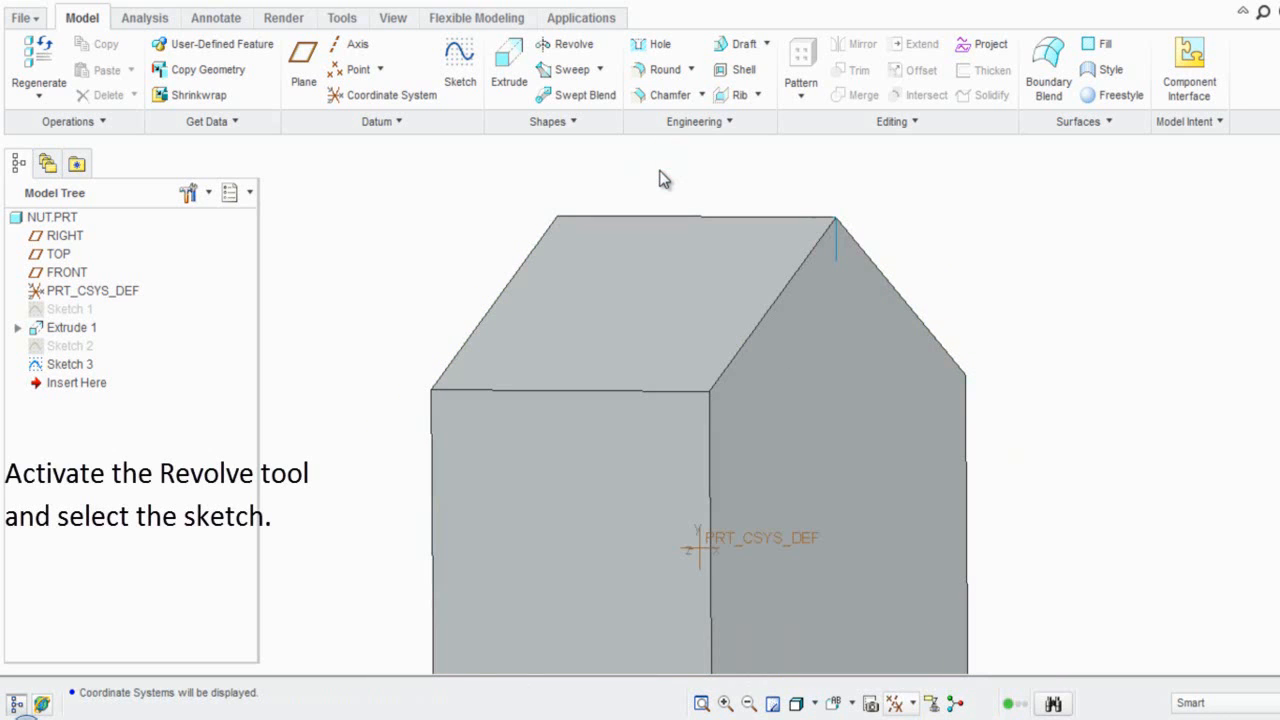
click(586, 52)
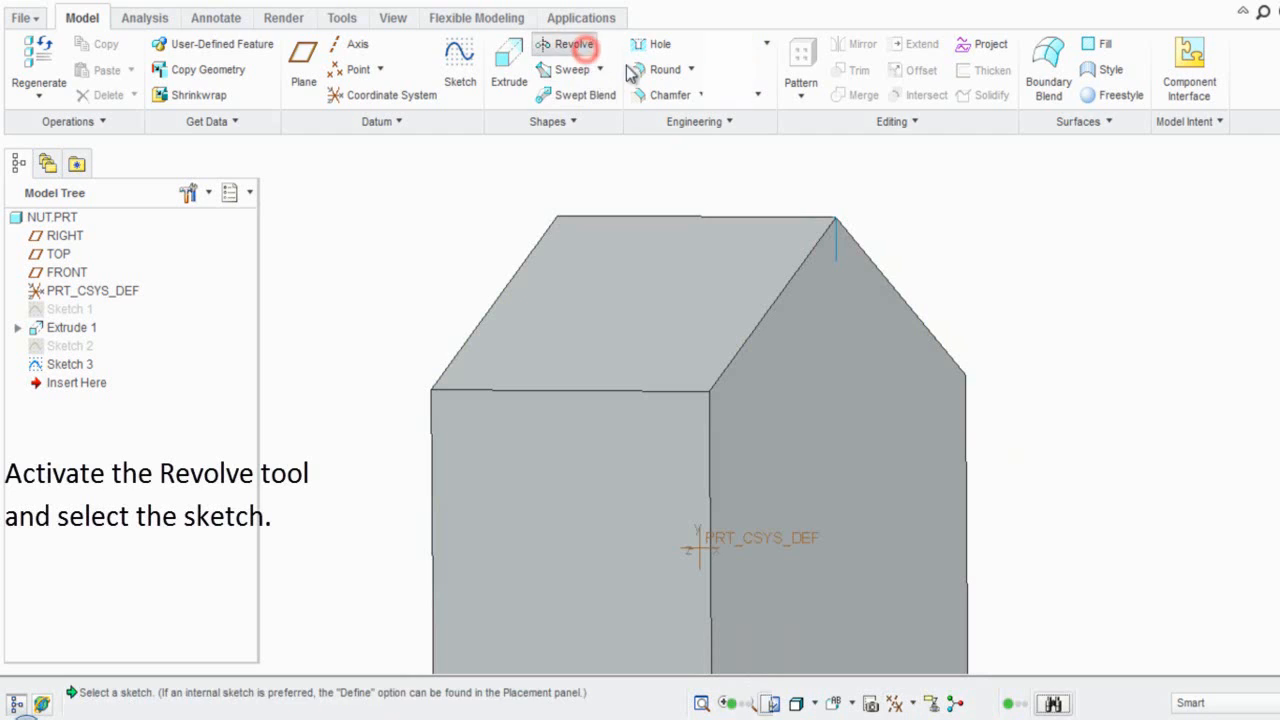
click(836, 238)
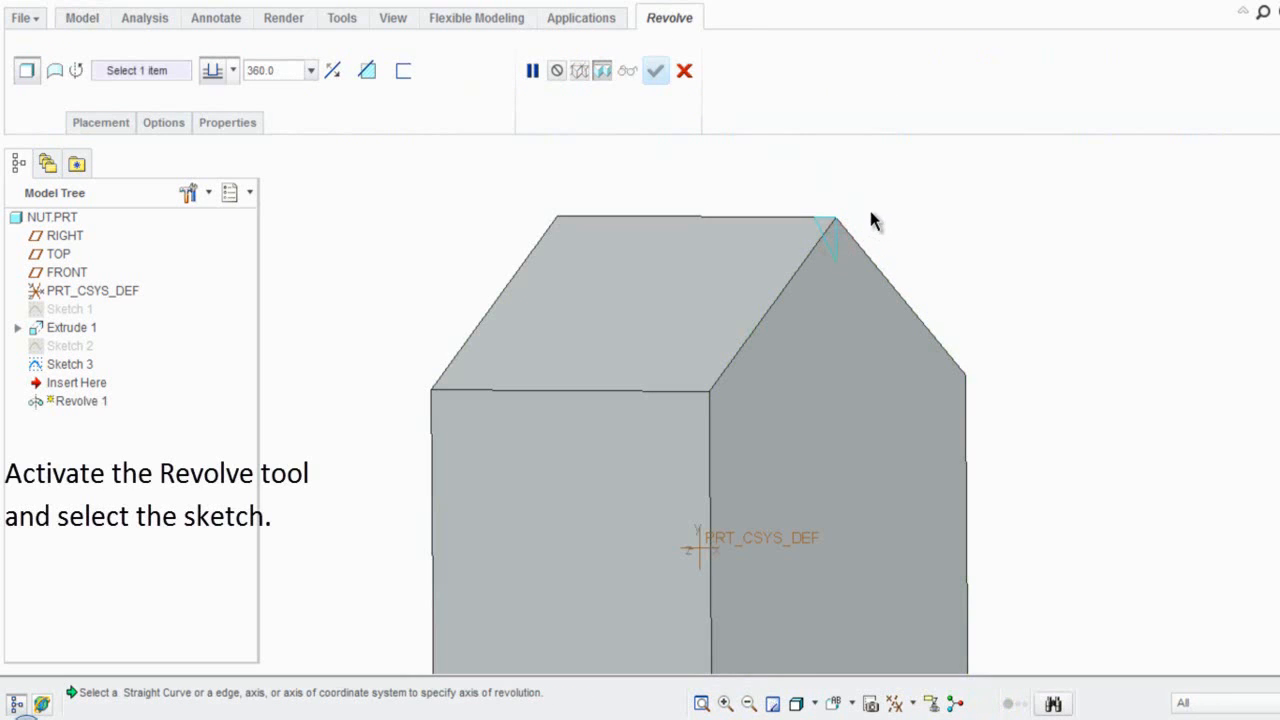
scroll(868, 220, down, 2)
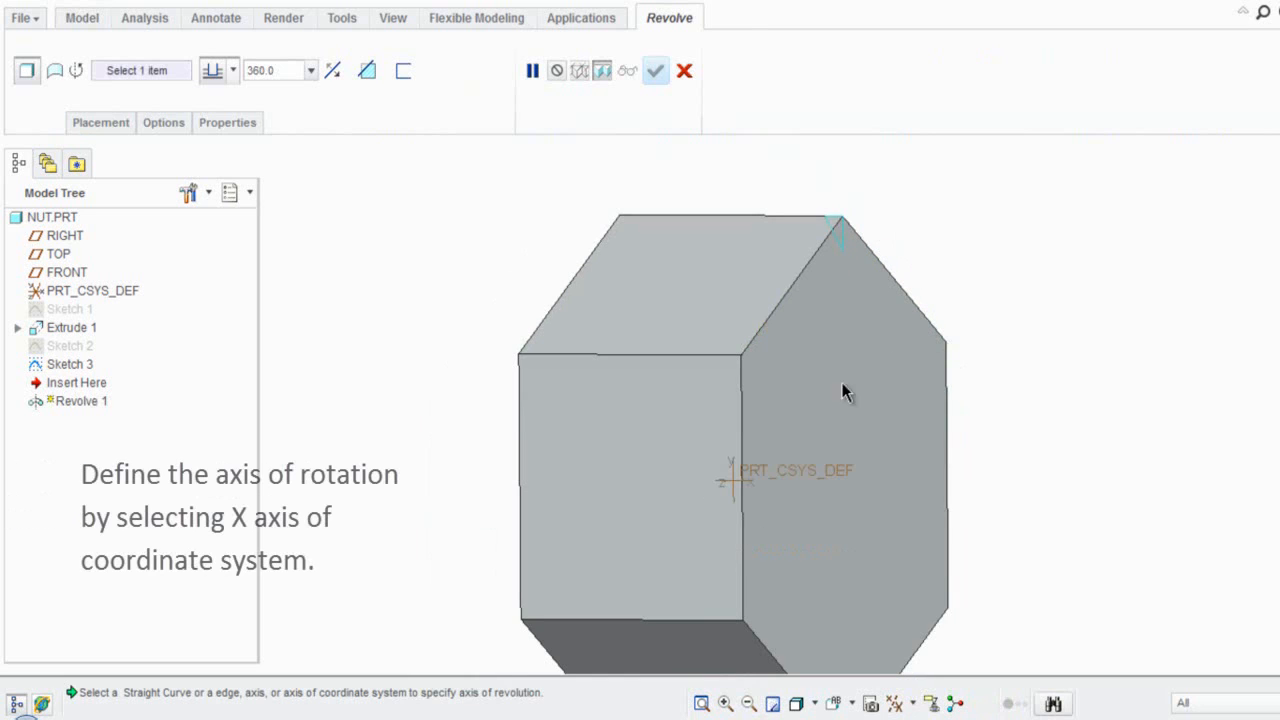
click(746, 479)
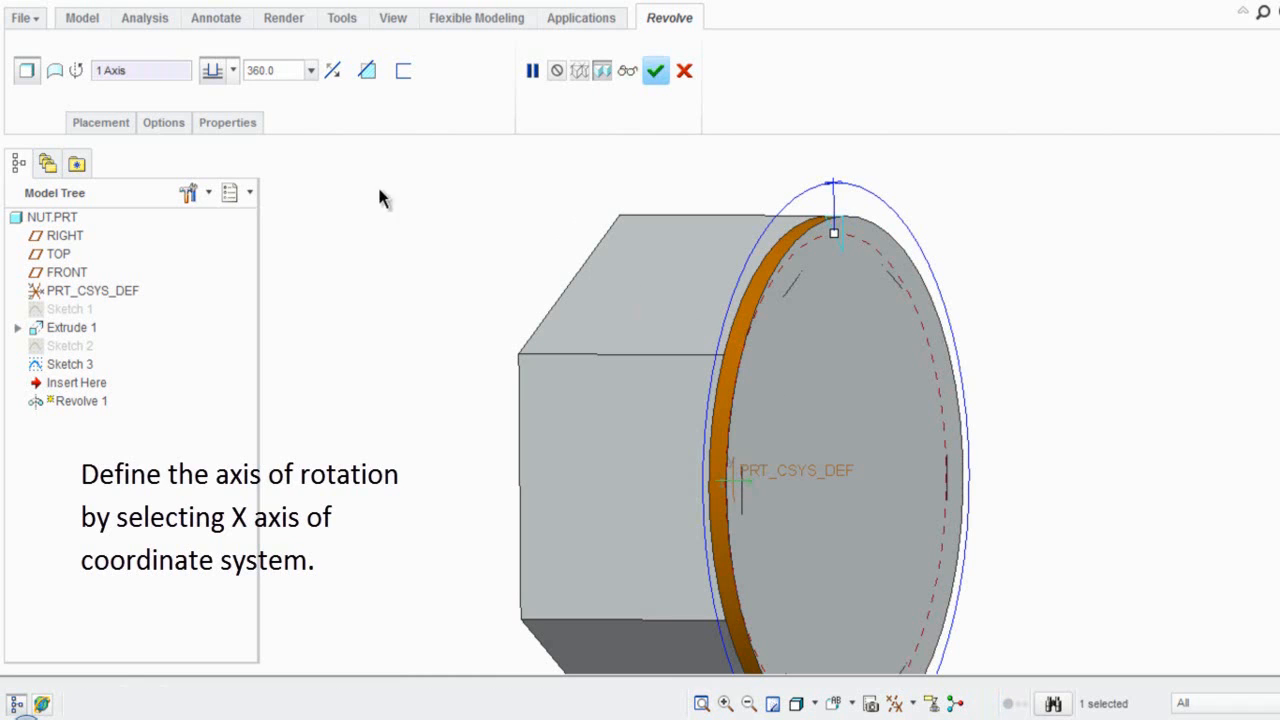
click(369, 78)
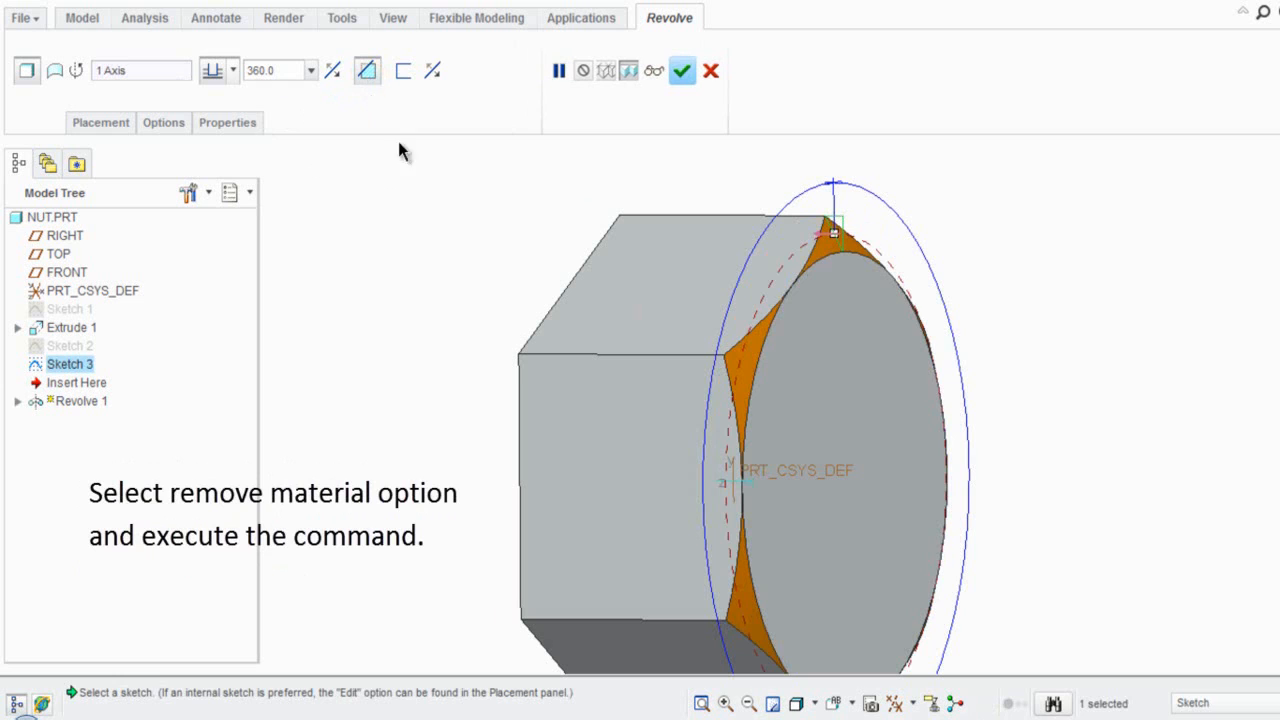
click(681, 70)
click(971, 243)
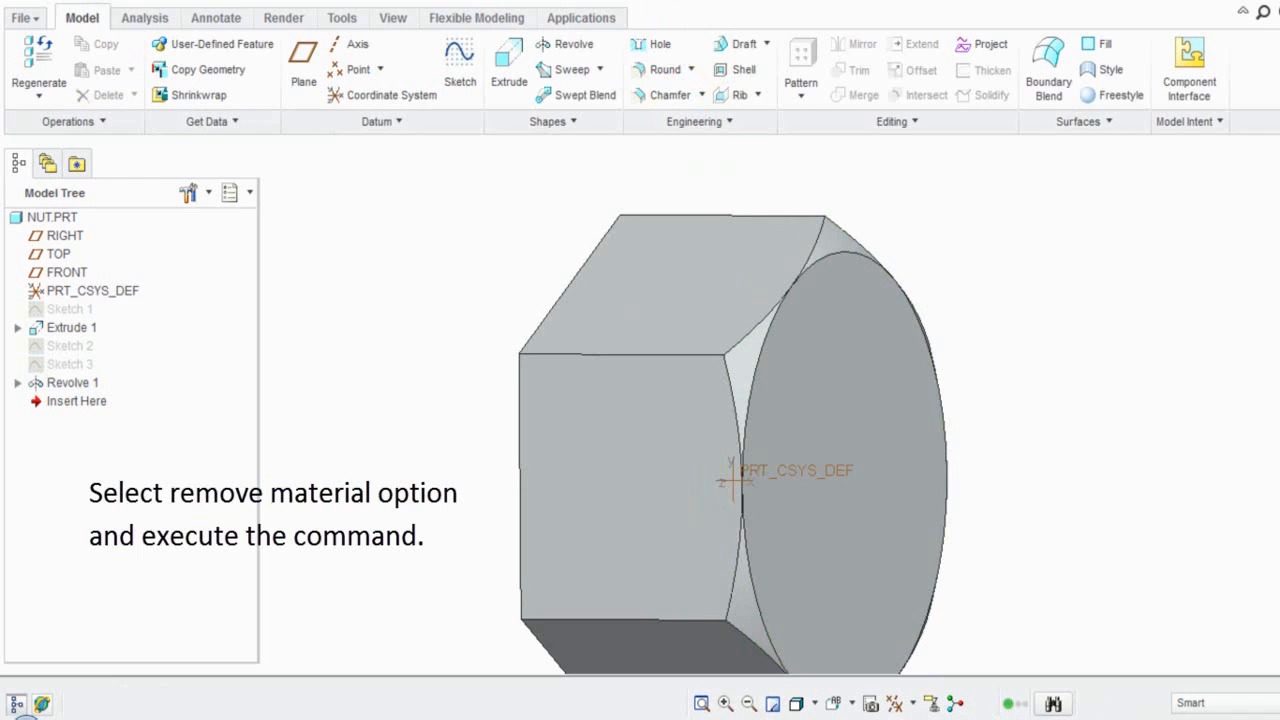
Turn off the coordinate system display and return the model to its default orientation.
click(913, 704)
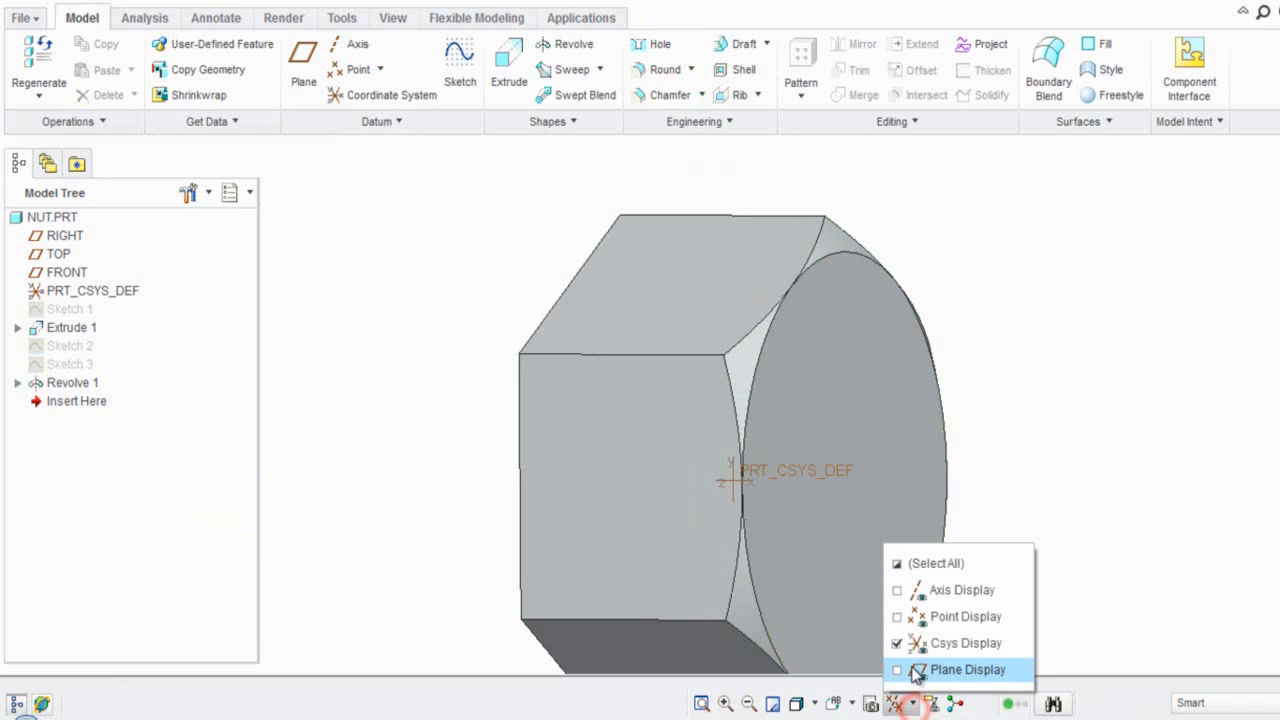
click(898, 643)
click(1050, 377)
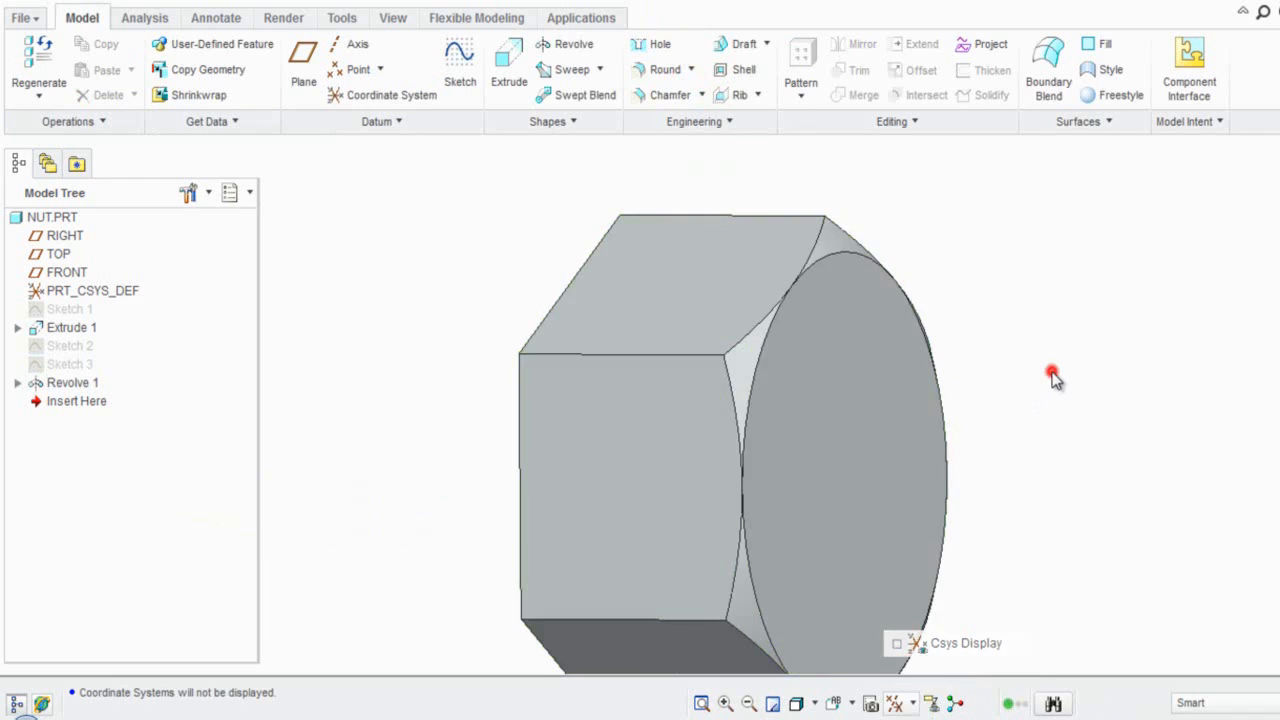
click(966, 318)
key(ctrl+d)
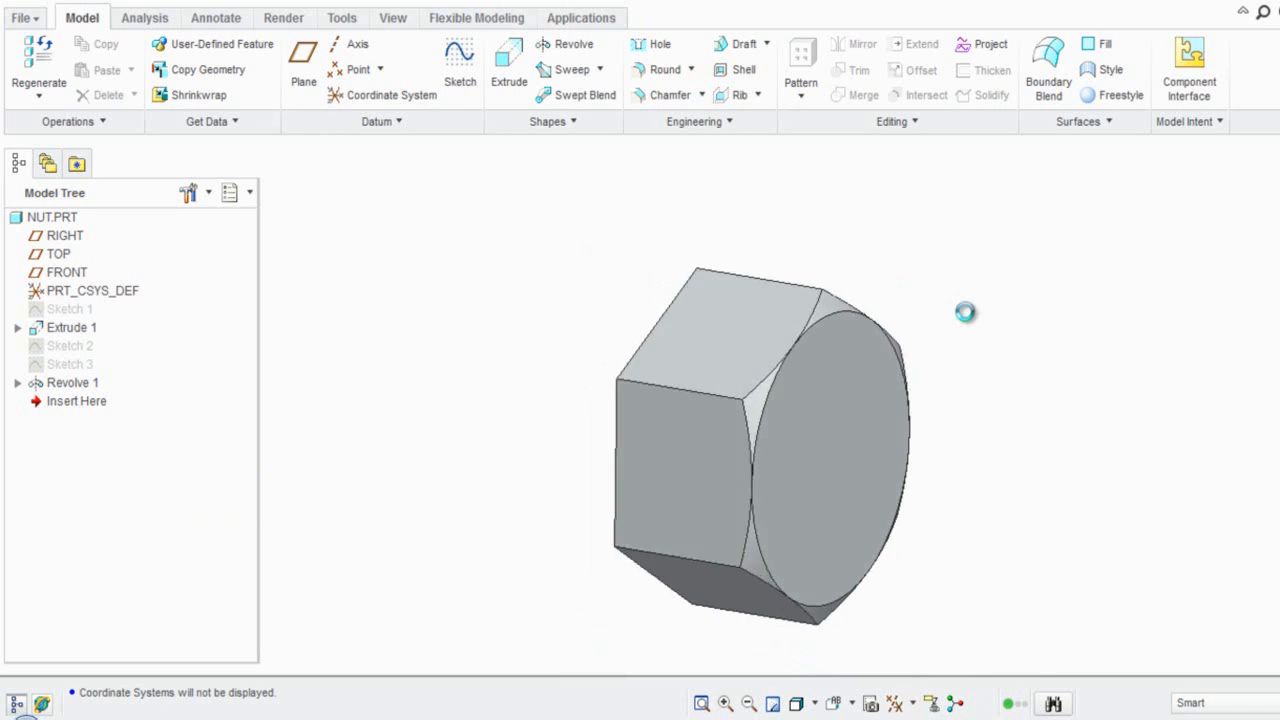
click(1008, 349)
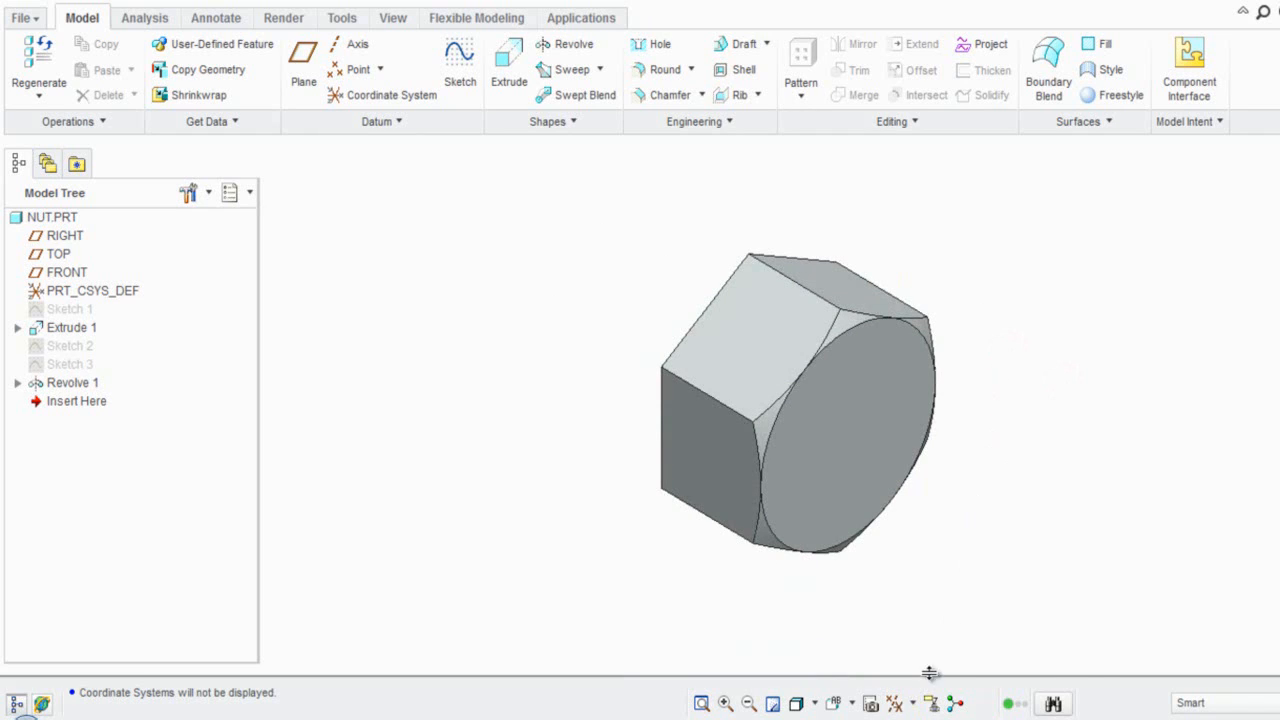
Display the datum planes and mirror the Revolve 1 cut about the RIGHT datum plane.
click(907, 704)
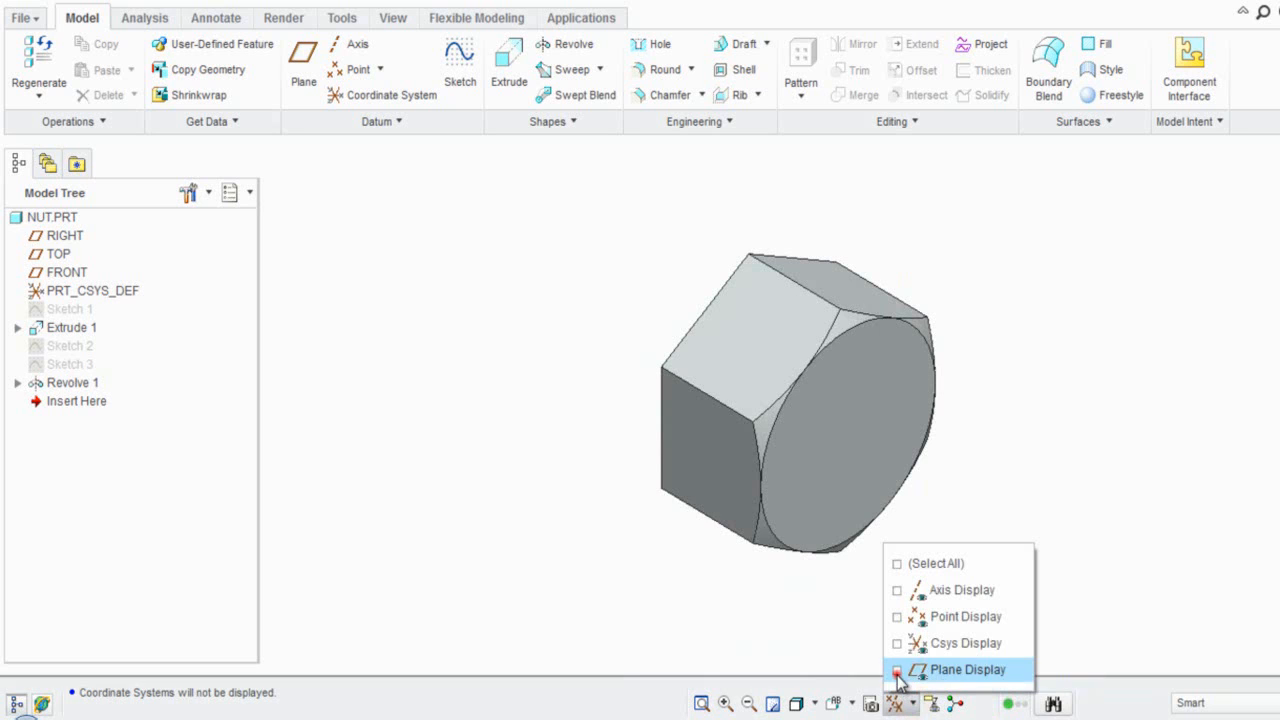
click(897, 674)
click(1168, 353)
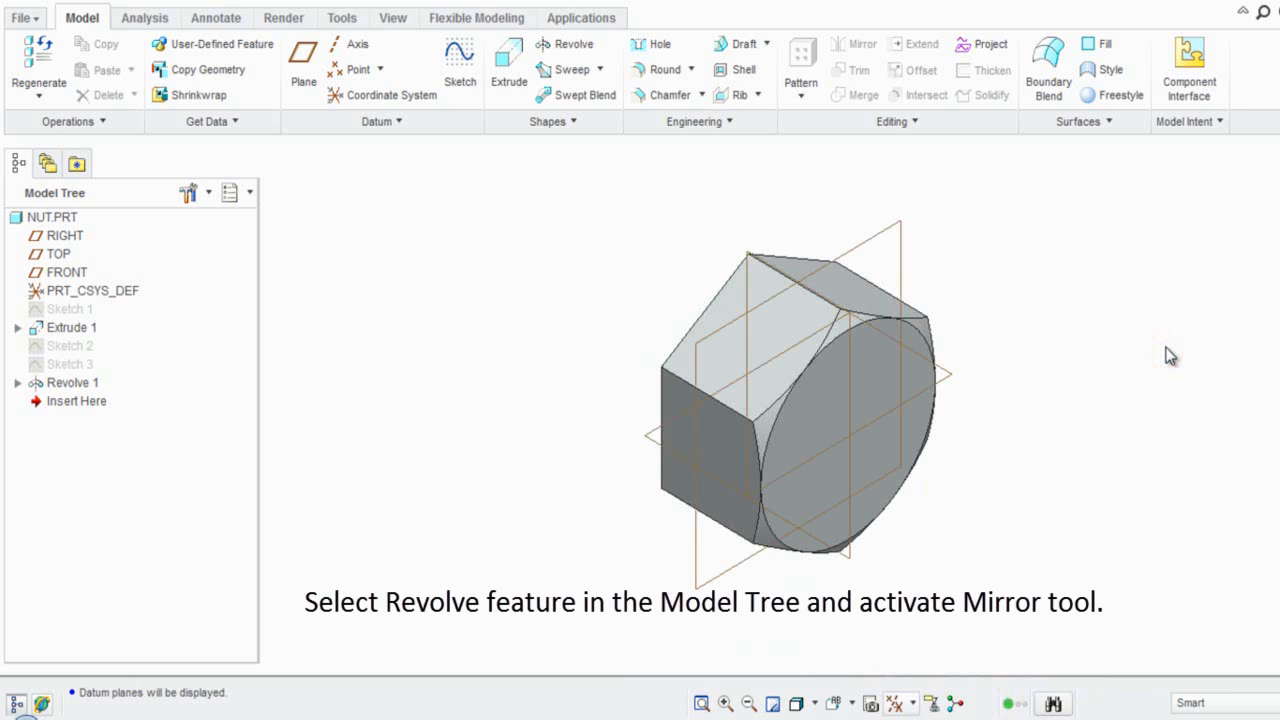
click(80, 384)
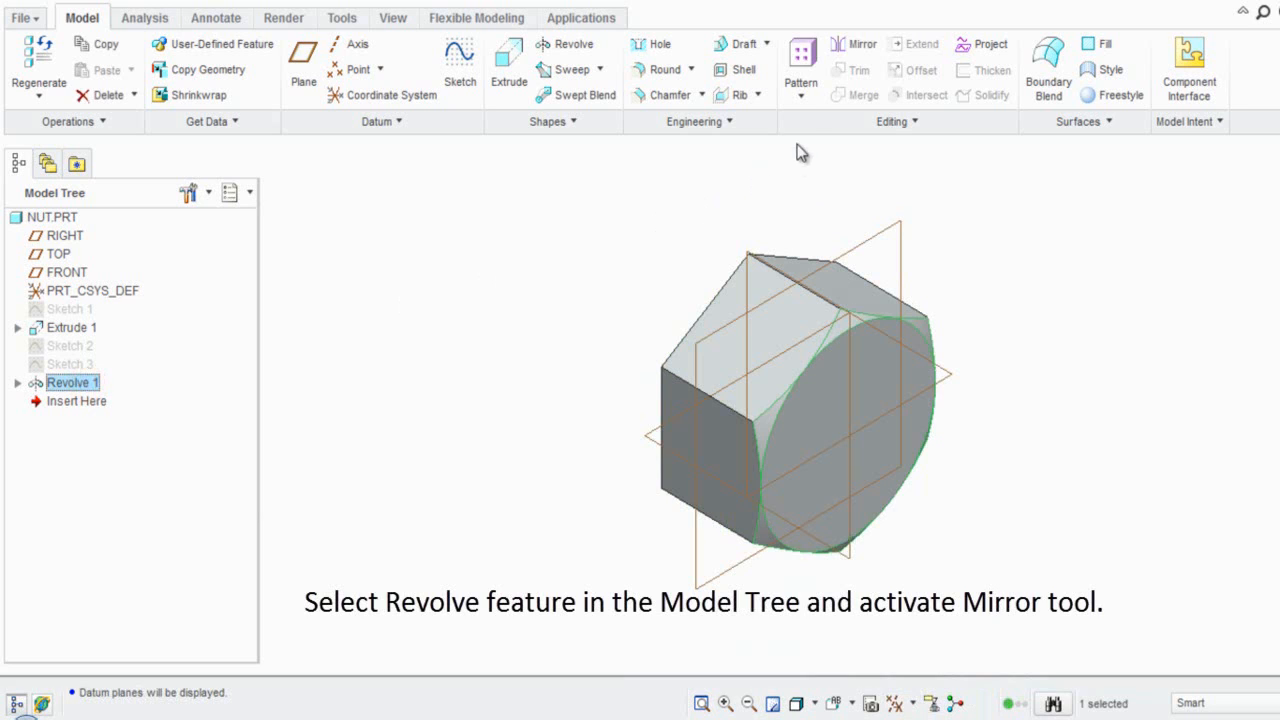
click(853, 44)
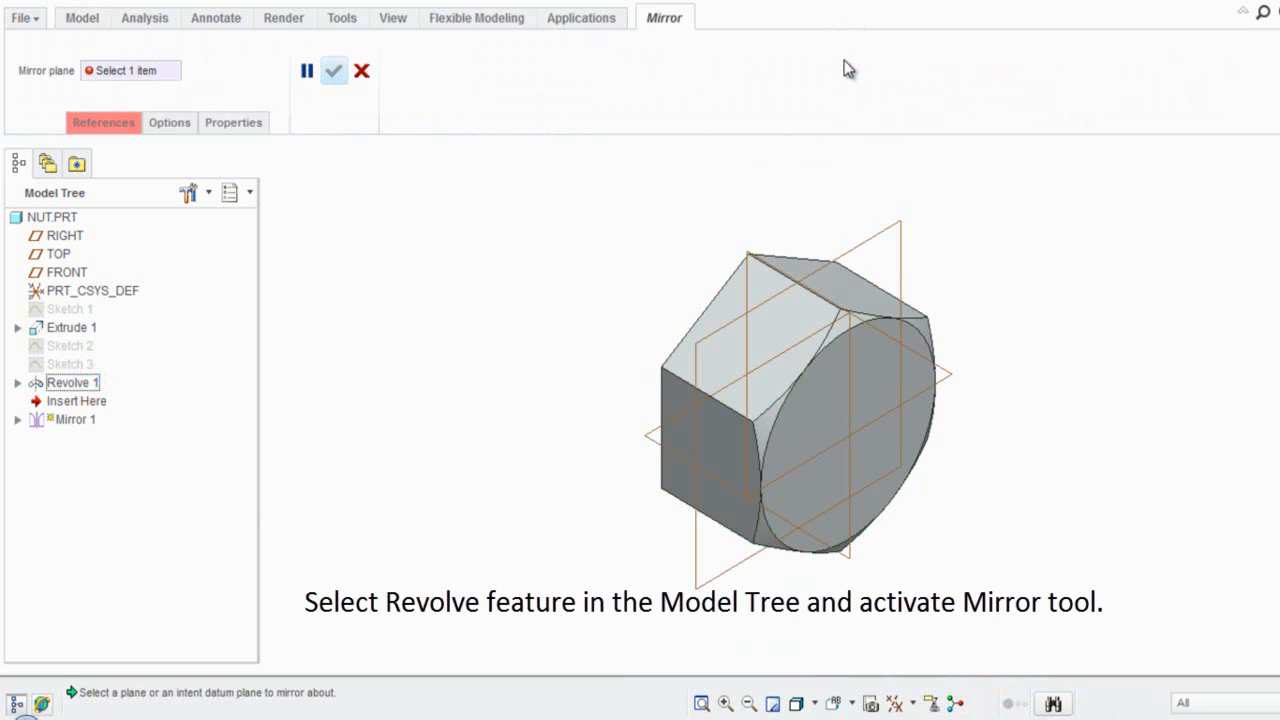
click(899, 233)
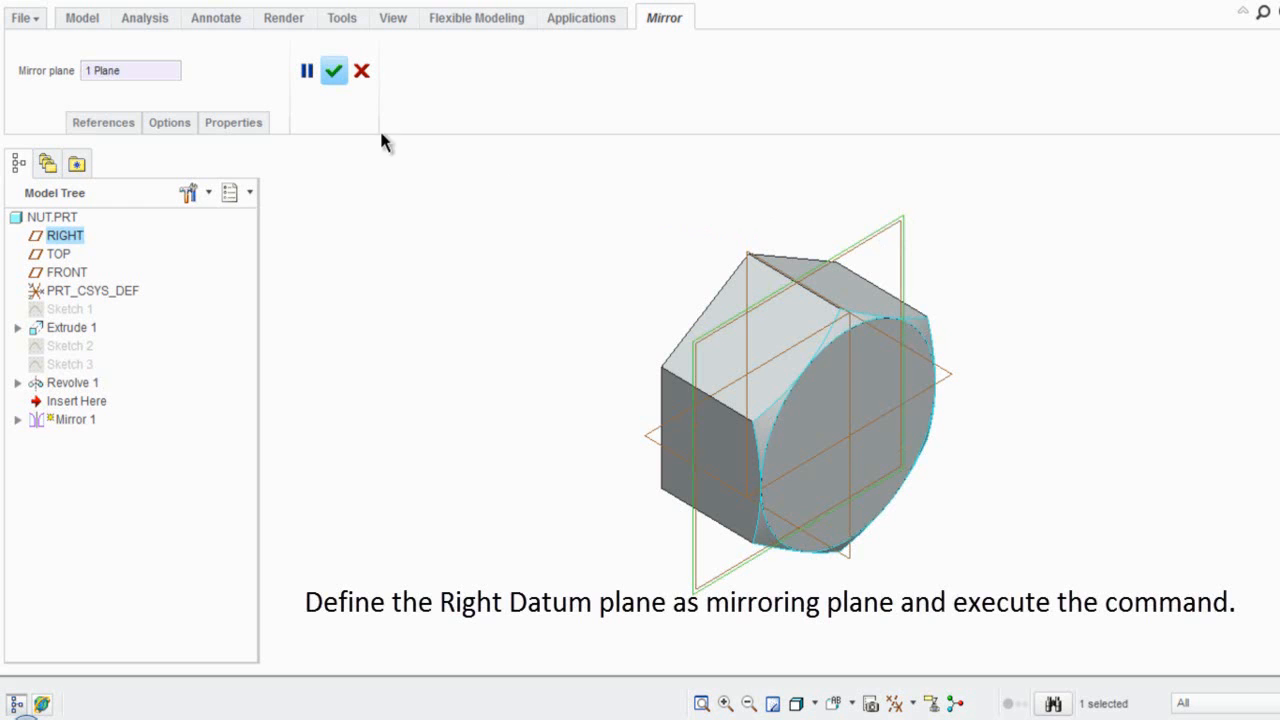
click(333, 75)
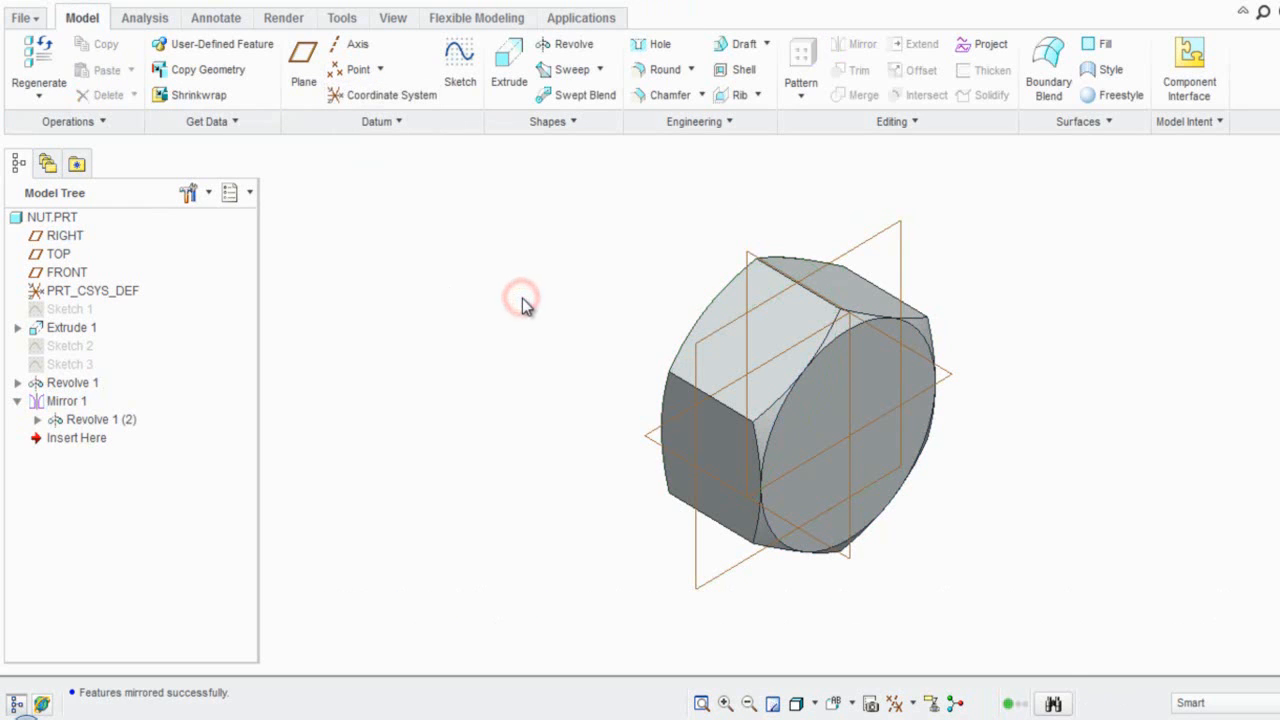
Turn off the datum plane display, check the mirrored chamfer on the nut's opposite side, and restore the default orientation.
click(912, 704)
click(915, 669)
click(1069, 368)
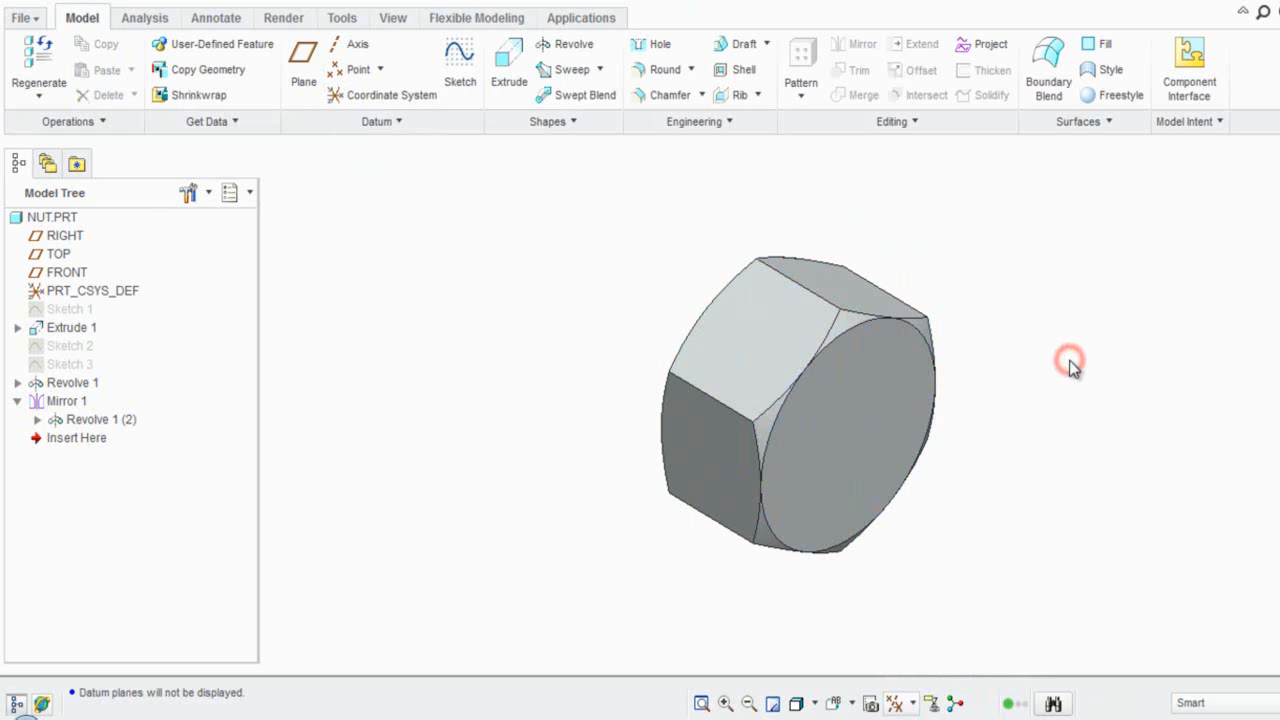
middle_drag(1069, 365, 1163, 377)
click(1173, 300)
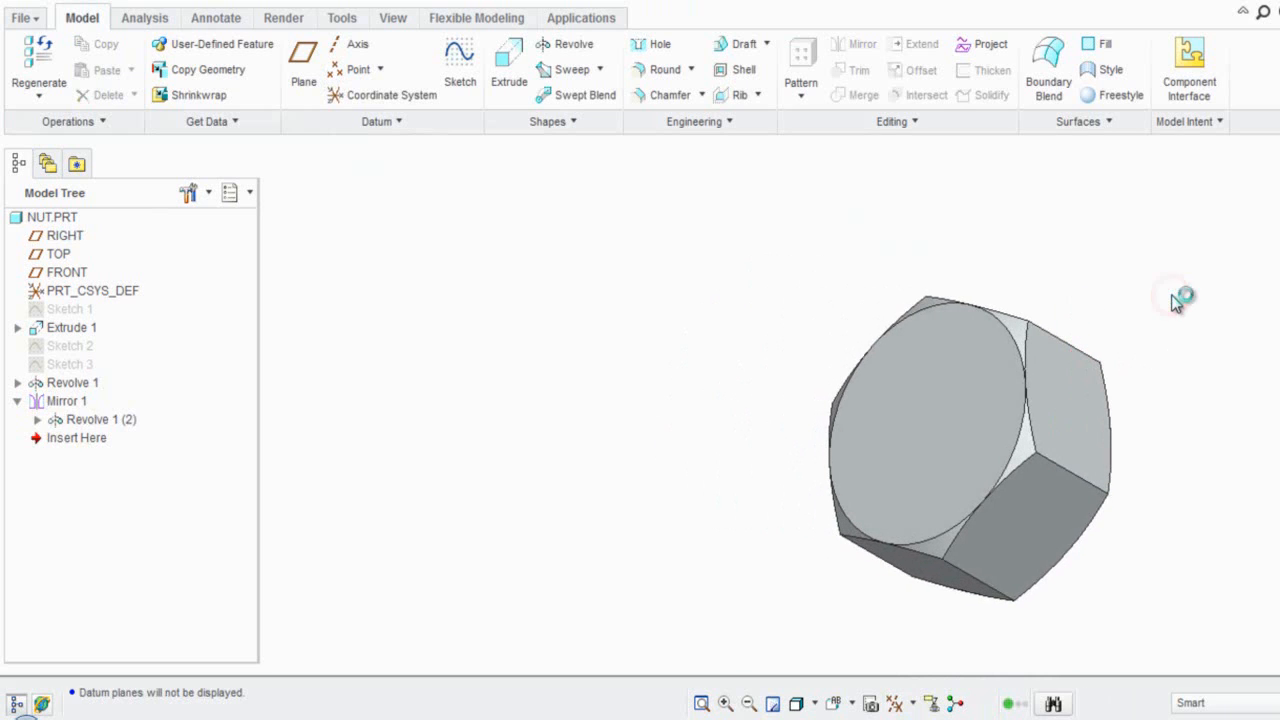
key(ctrl+d)
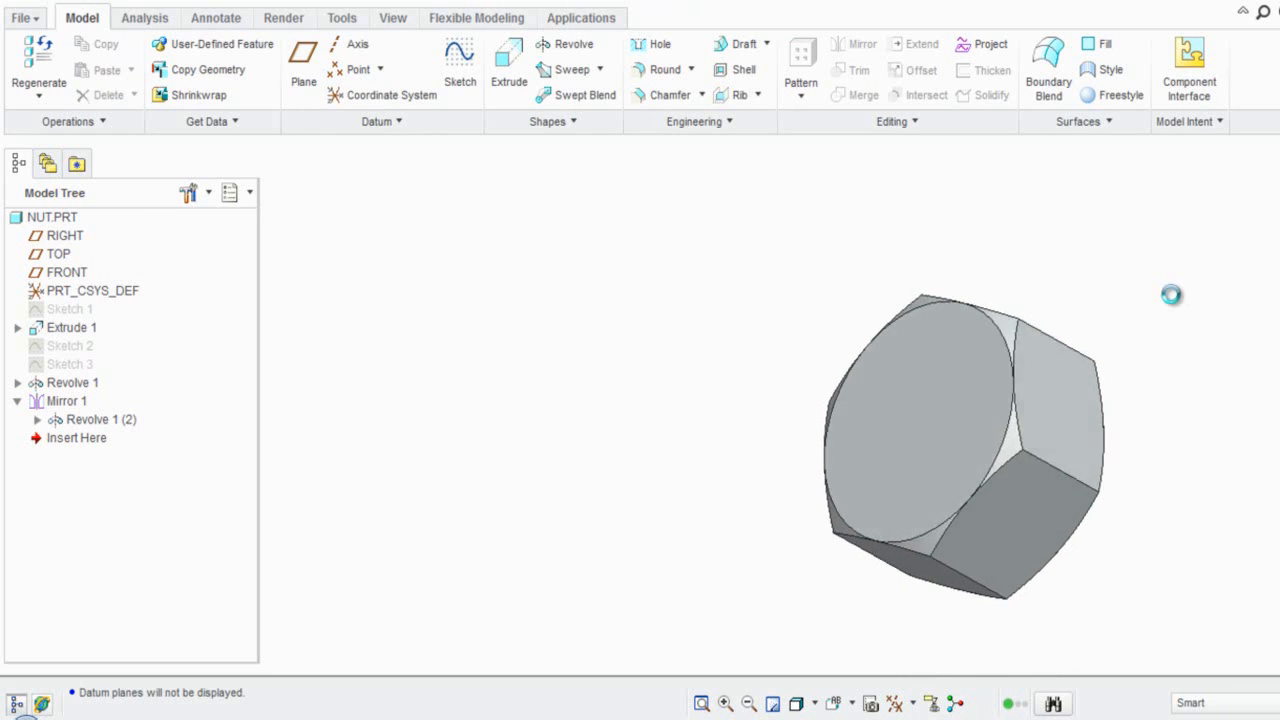
click(1175, 303)
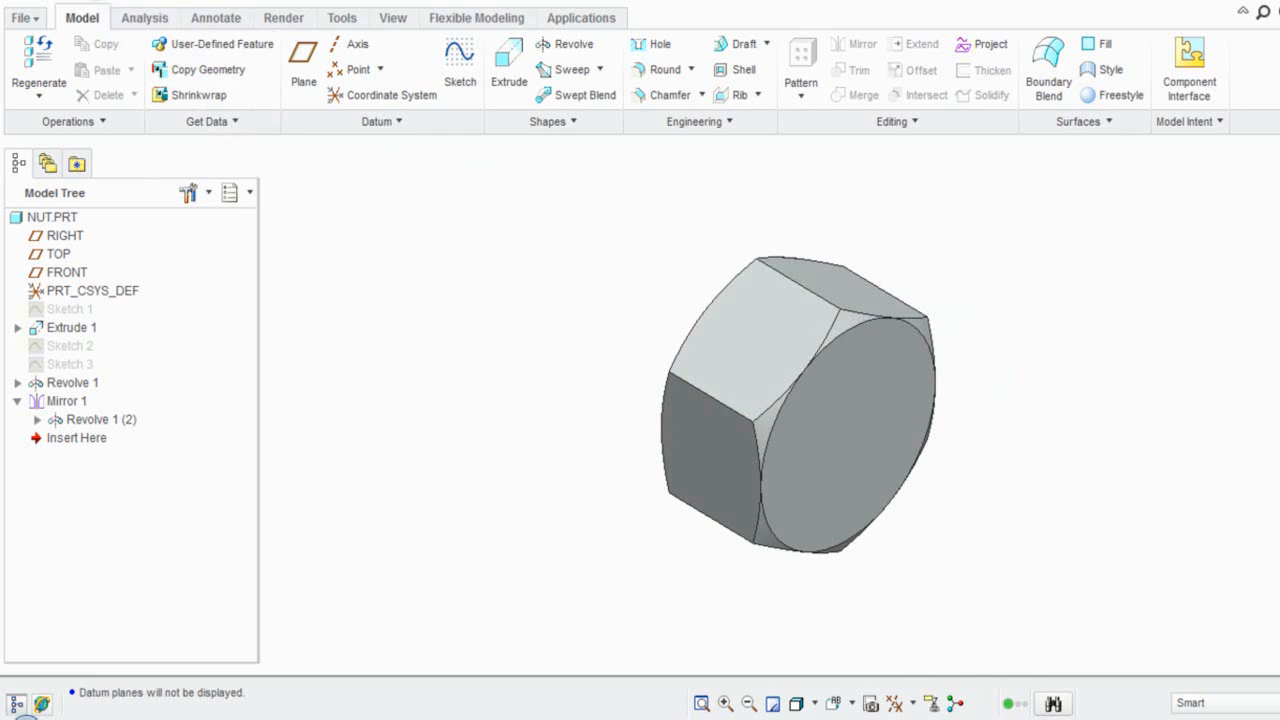
Save the NUT part.
key(ctrl+s)
click(511, 637)
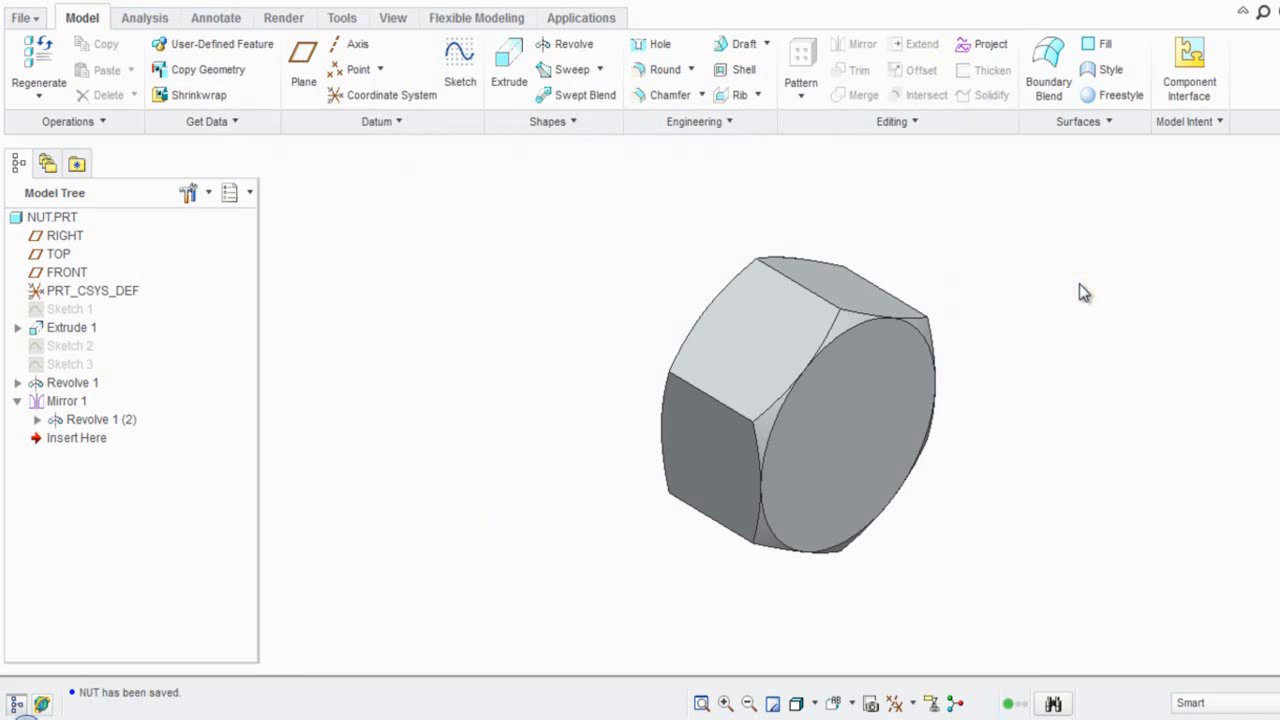
click(985, 249)
Display the datum planes again and start a hole placed on the nut's circular end face.
click(896, 703)
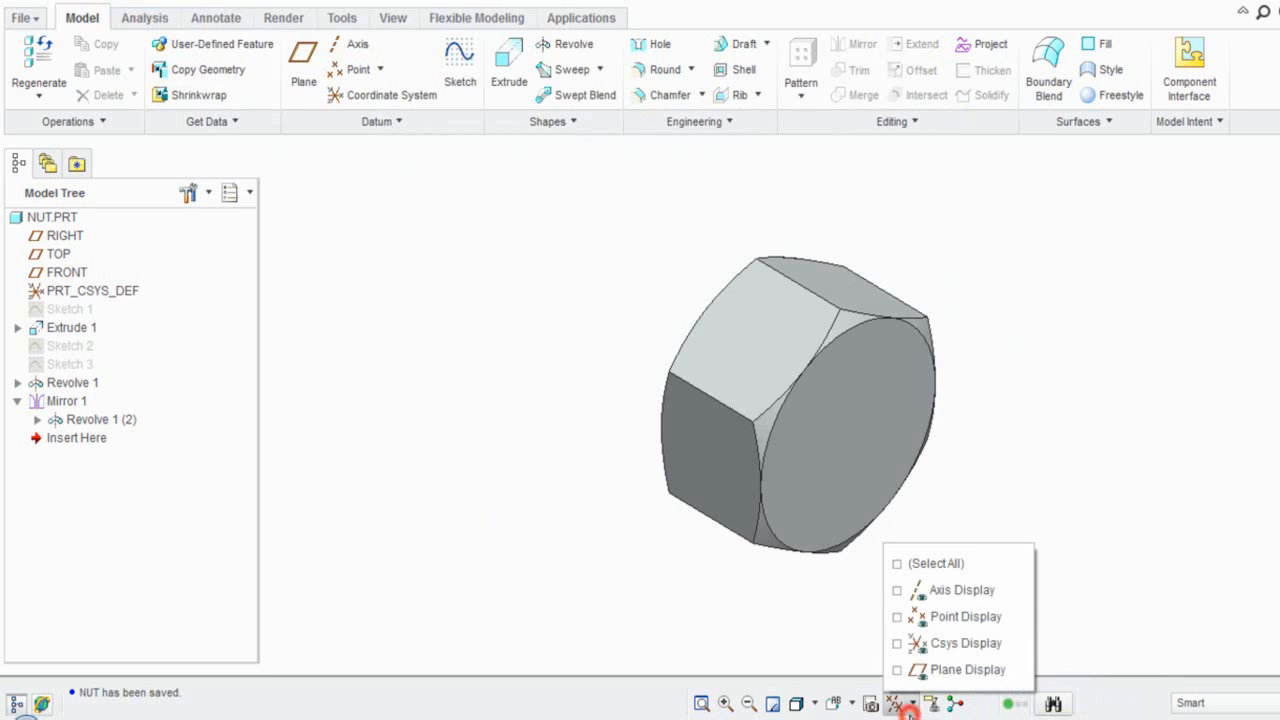
click(896, 669)
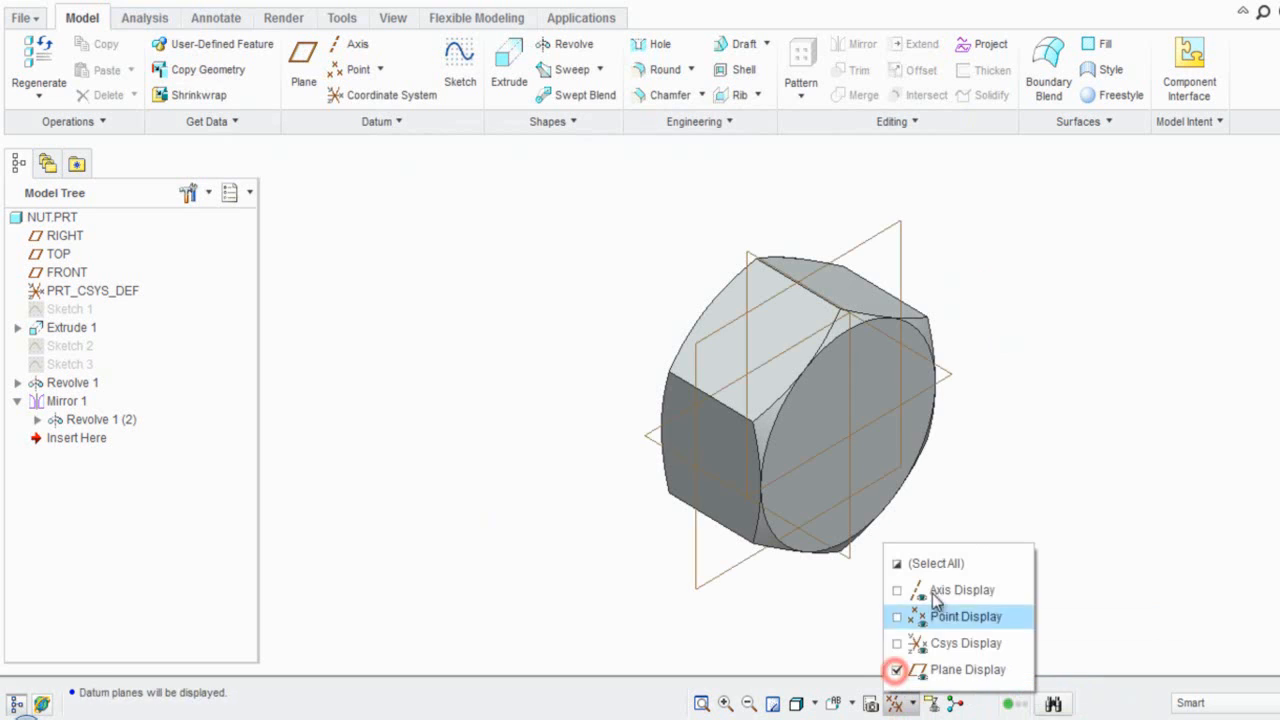
click(1062, 367)
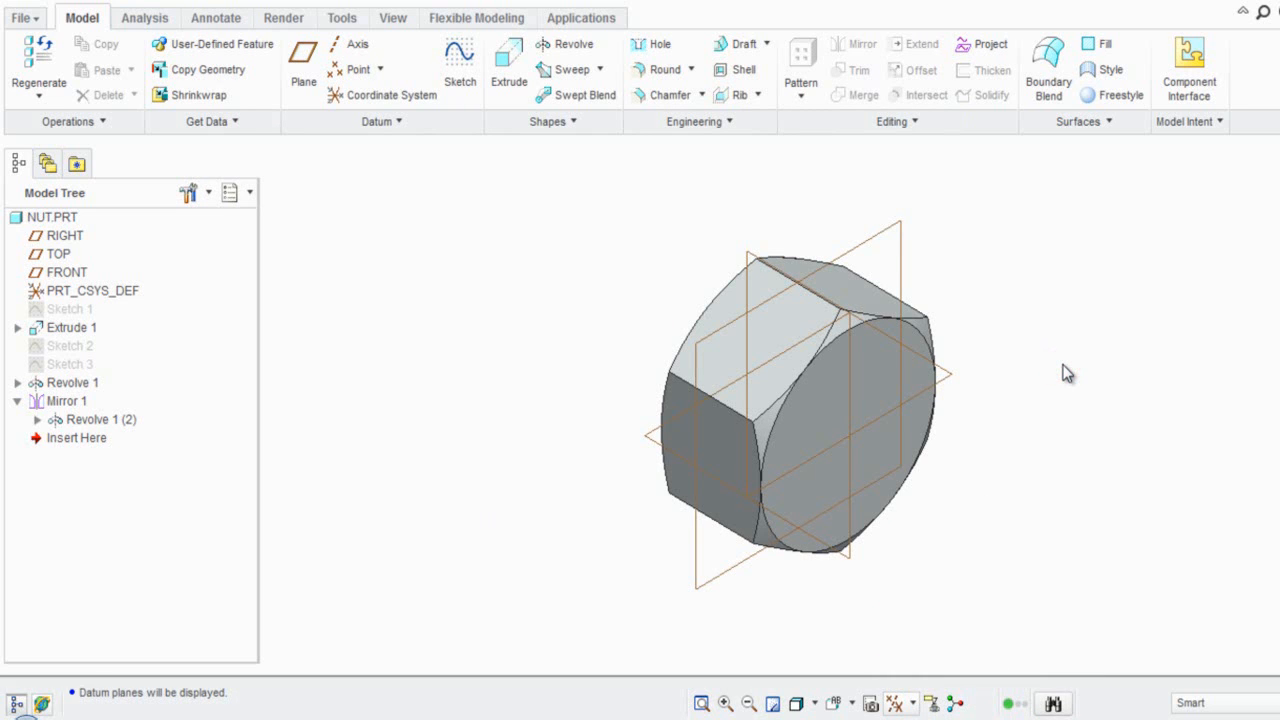
click(652, 50)
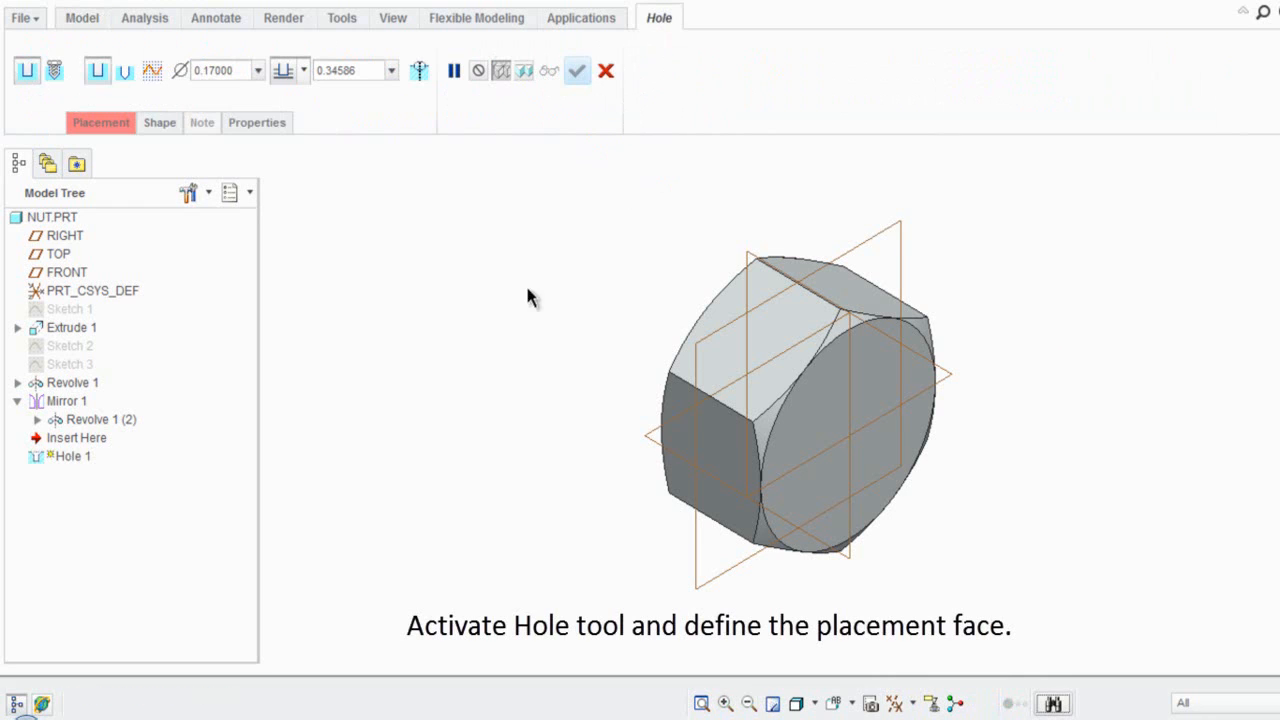
click(842, 429)
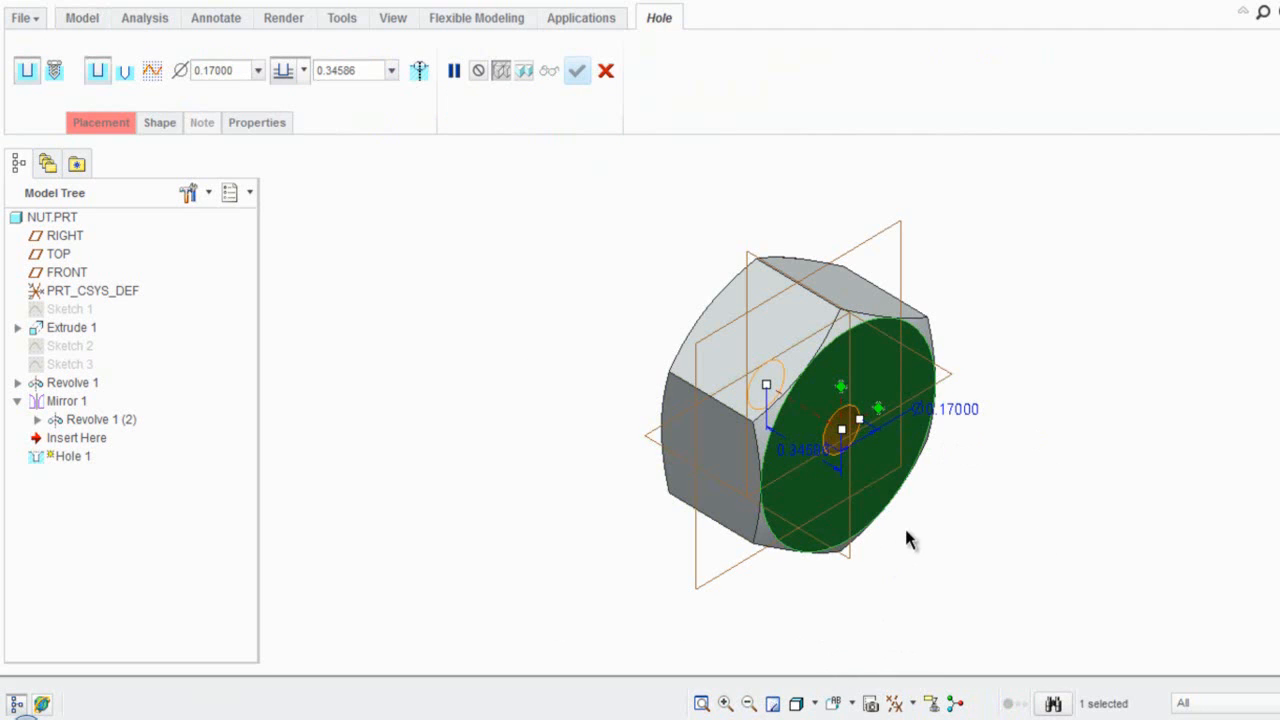
Assign the TOP and FRONT datum planes as the hole's two offset references.
middle_drag(906, 532, 847, 627)
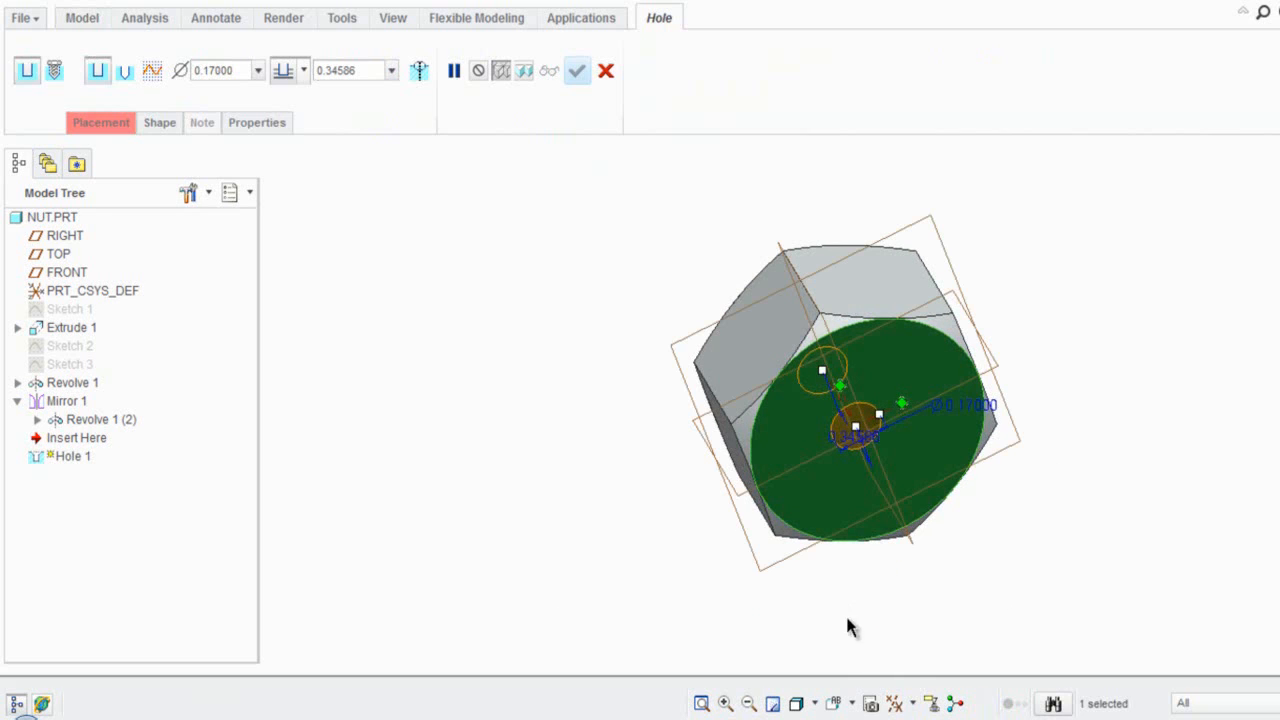
click(814, 703)
click(814, 703)
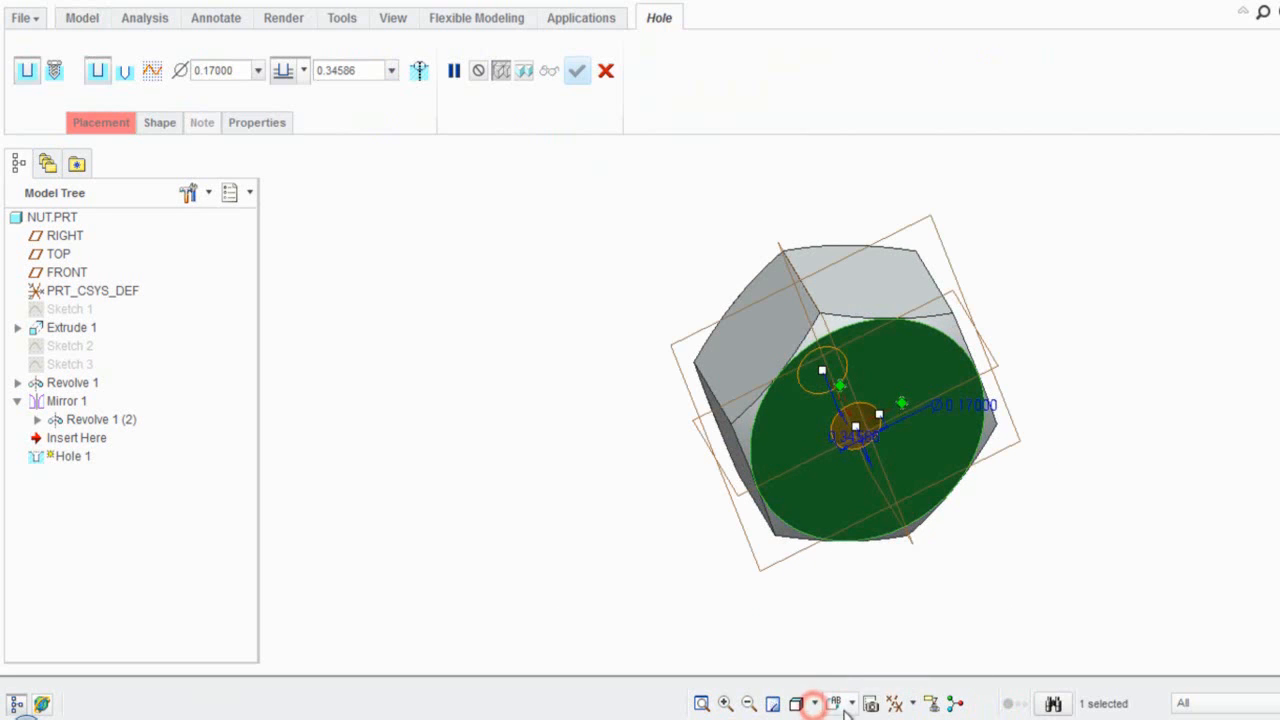
click(850, 704)
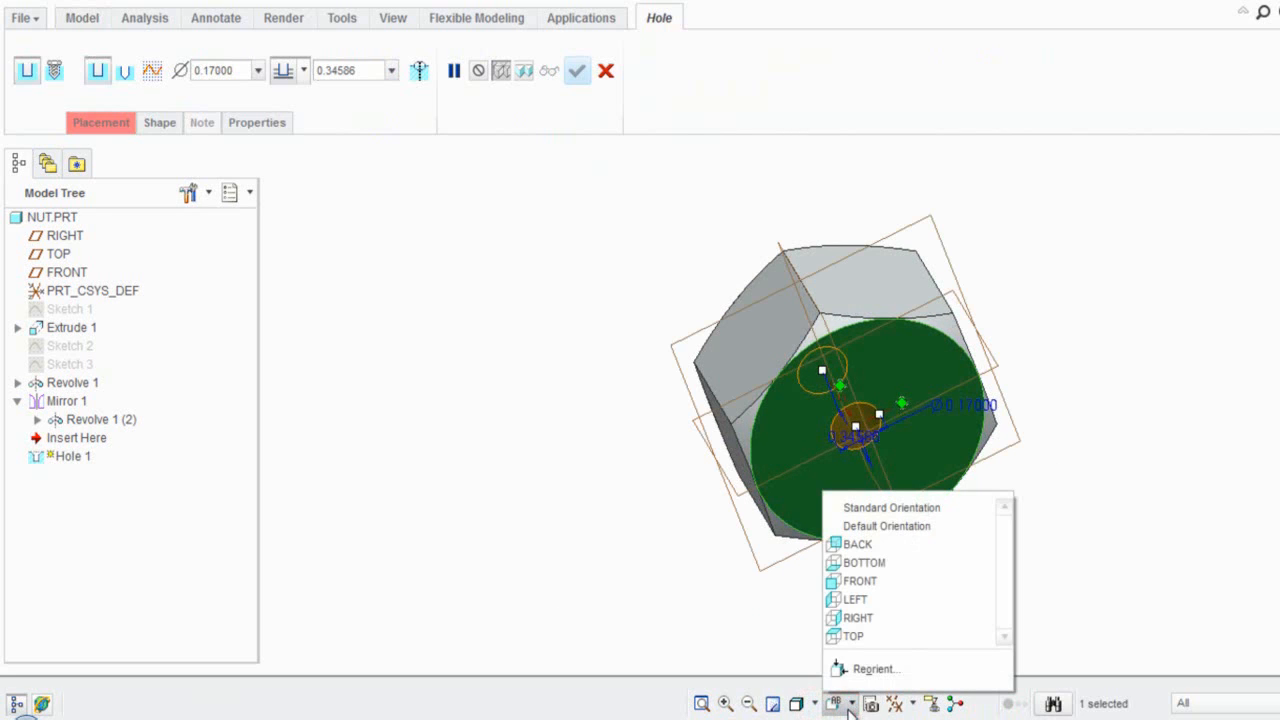
click(852, 617)
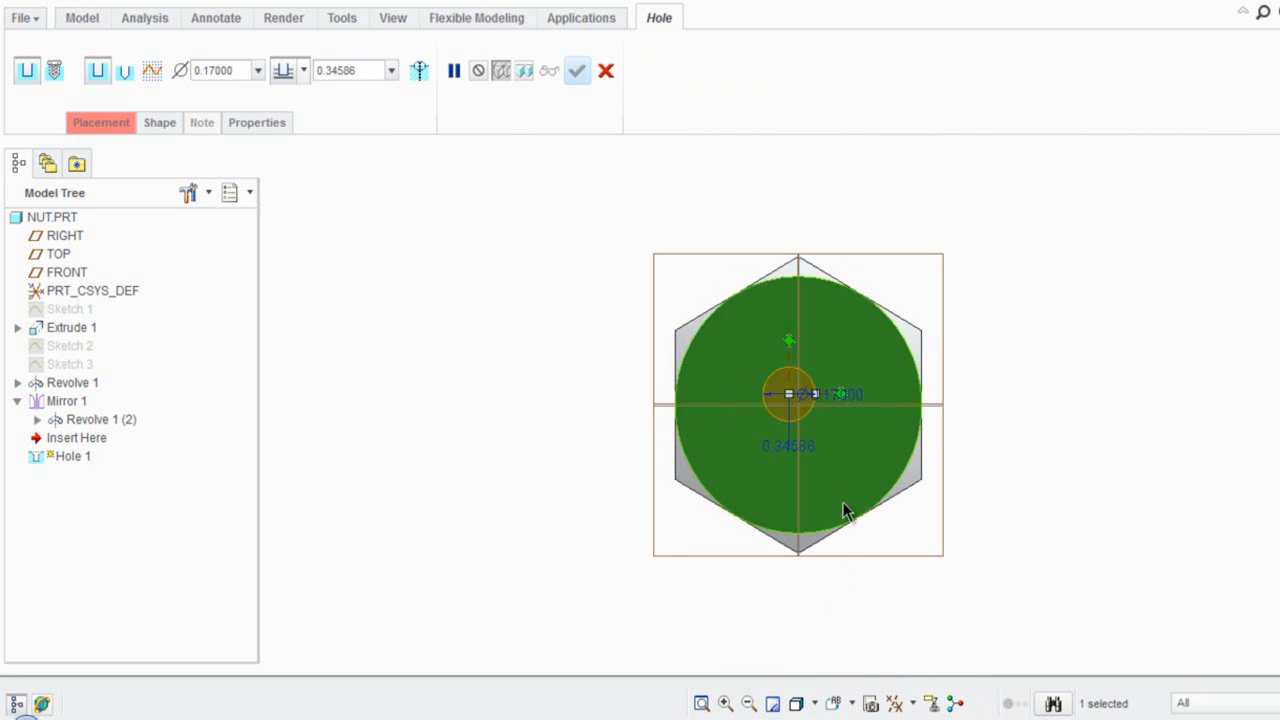
scroll(830, 400, up, 2)
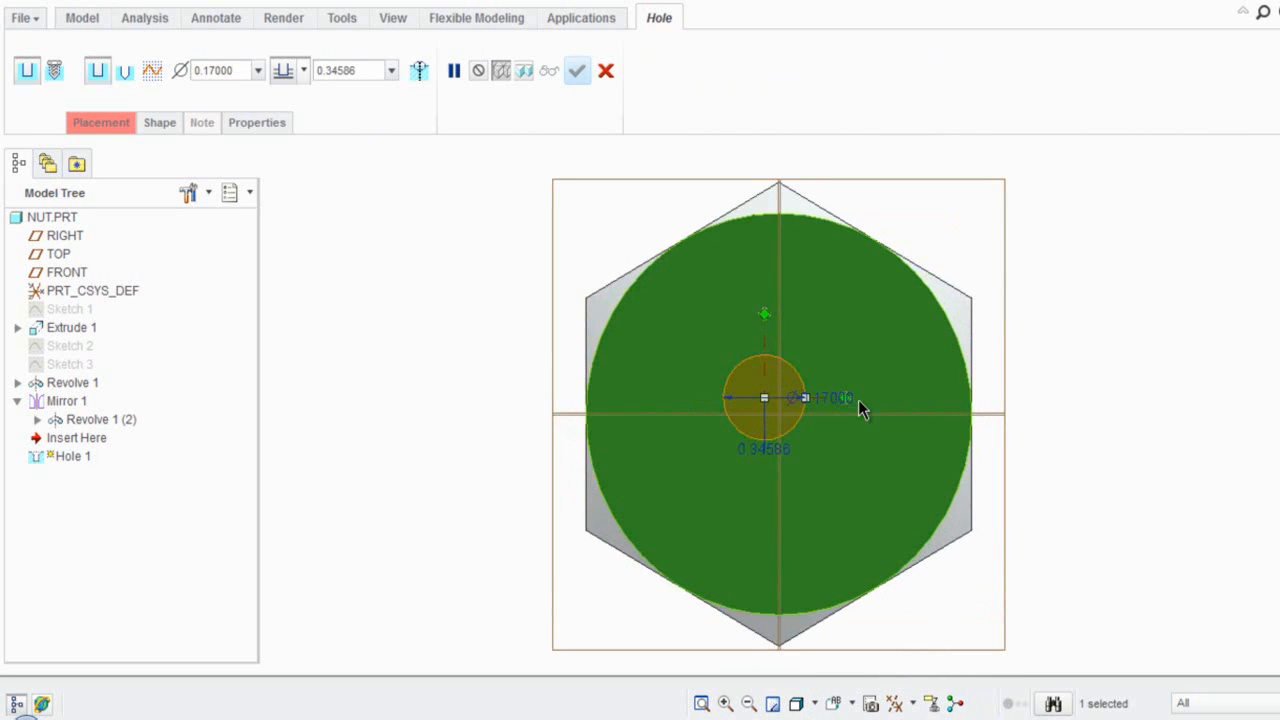
scroll(858, 402, up, 1)
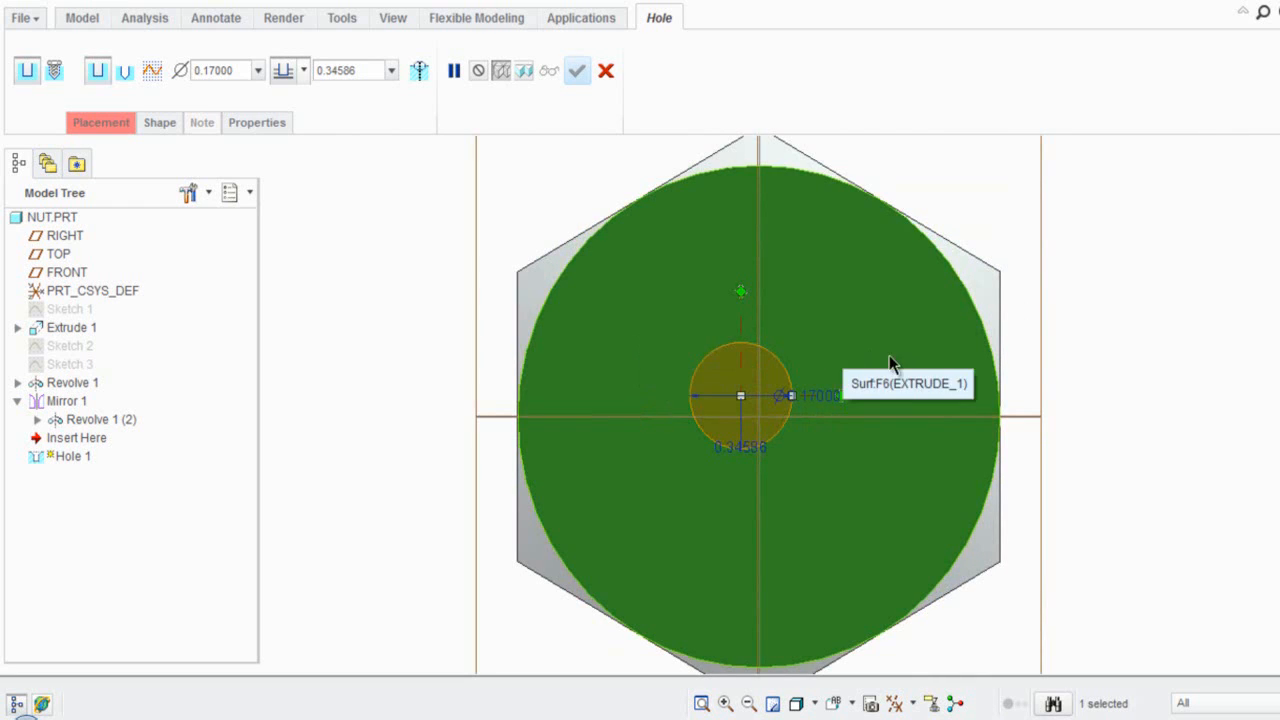
drag(846, 403, 850, 425)
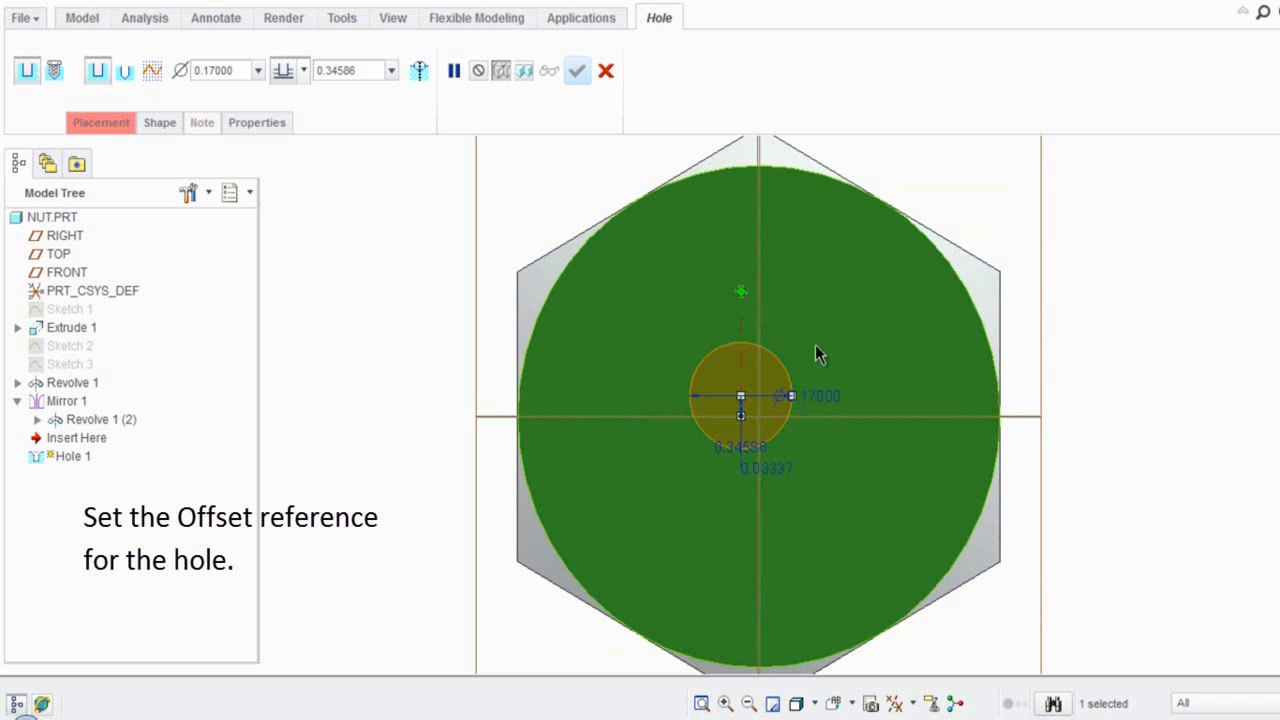
drag(741, 292, 756, 292)
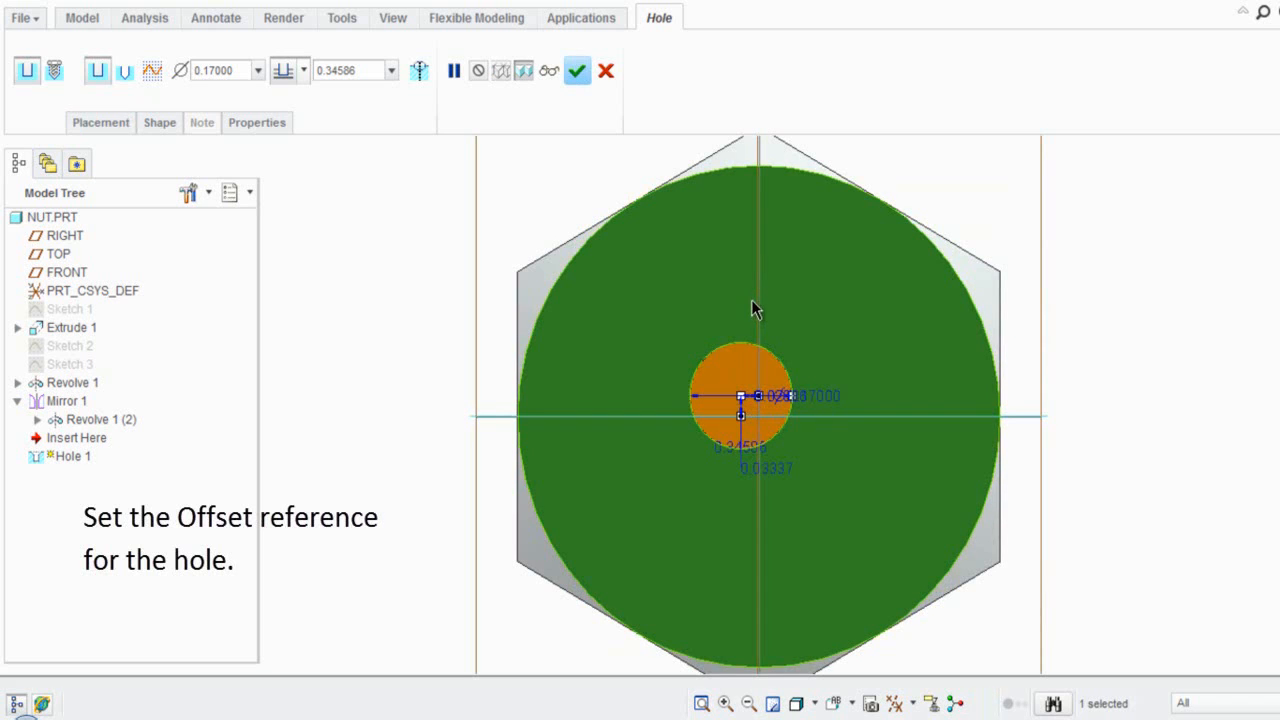
Center the hole by changing both its TOP and FRONT offset references from Offset to Align.
click(100, 122)
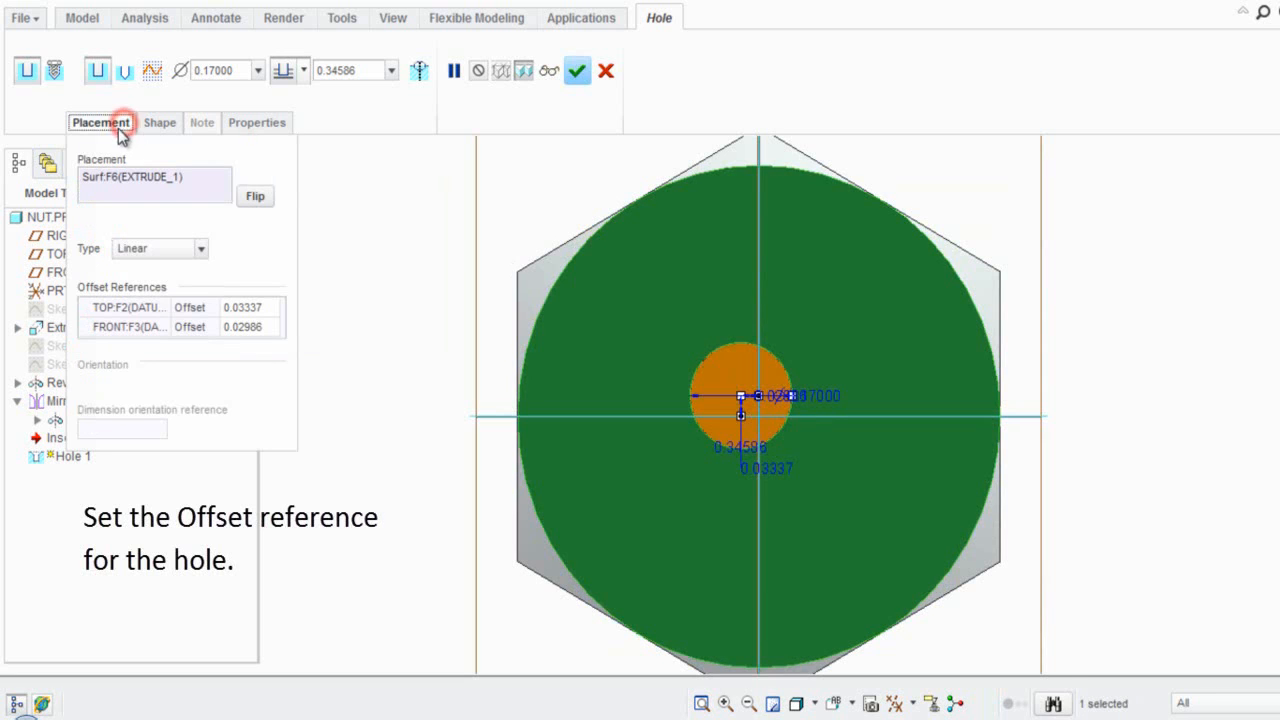
click(212, 307)
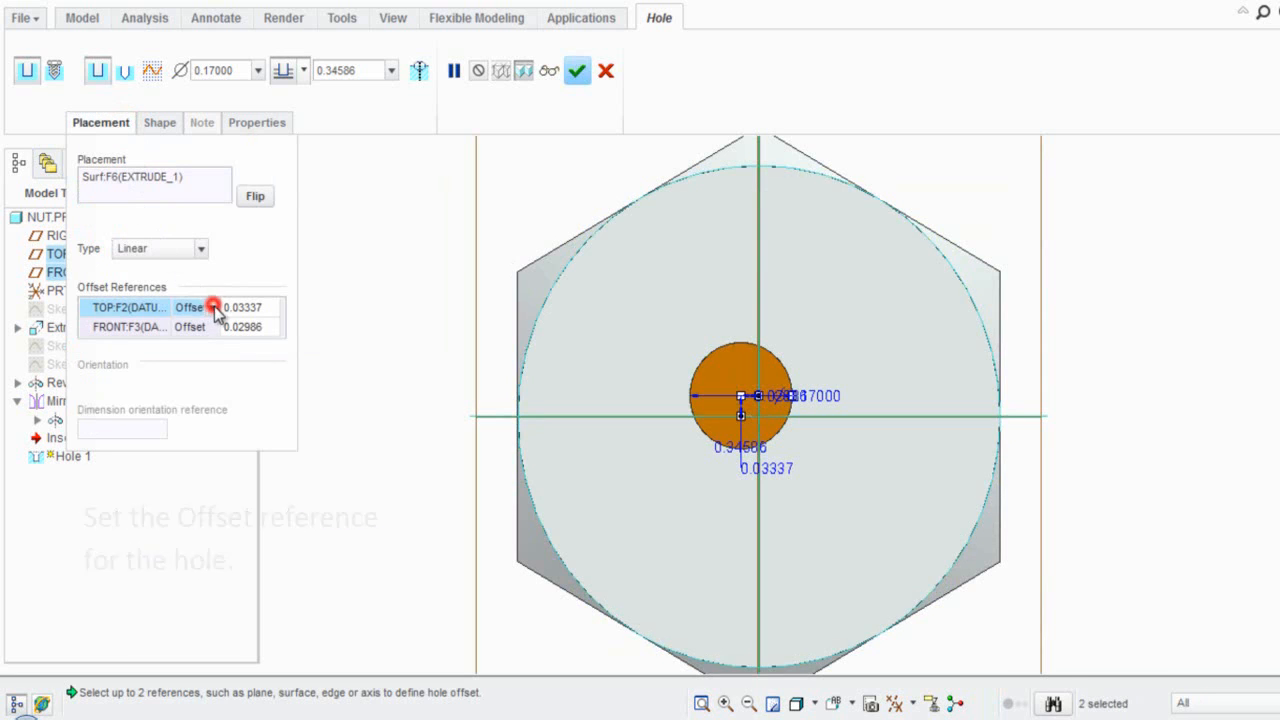
click(212, 308)
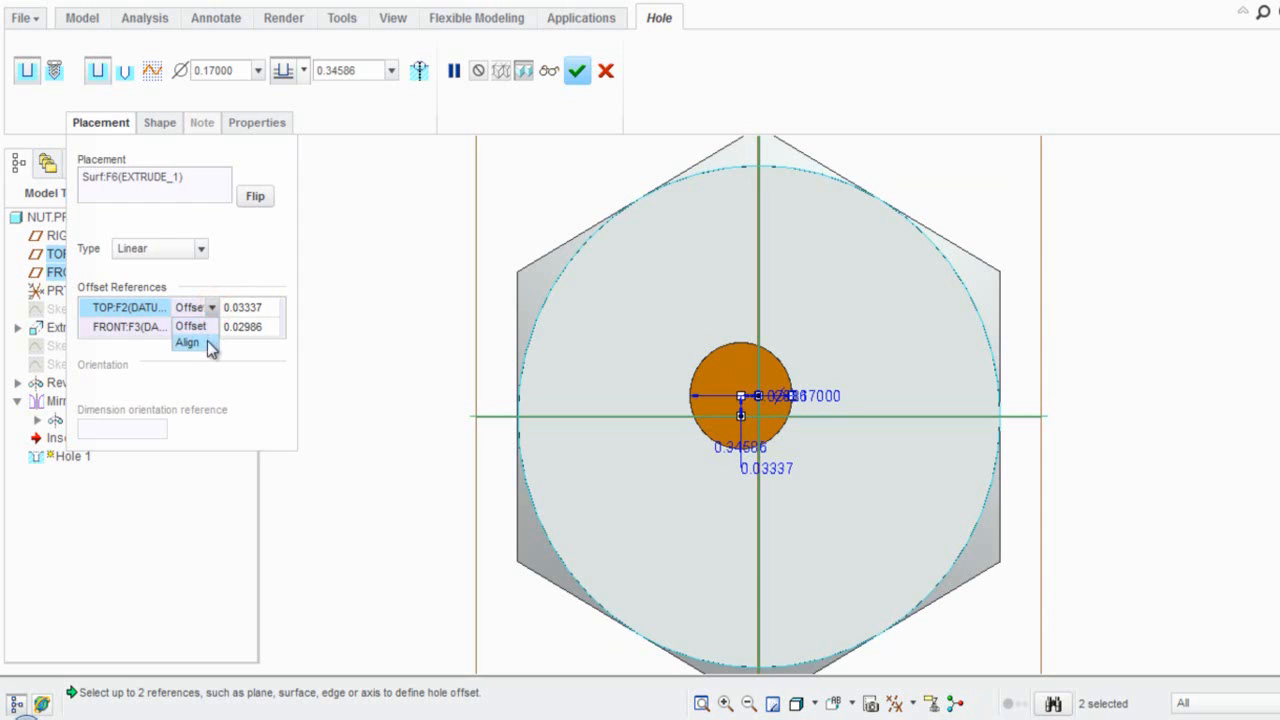
click(207, 343)
click(207, 332)
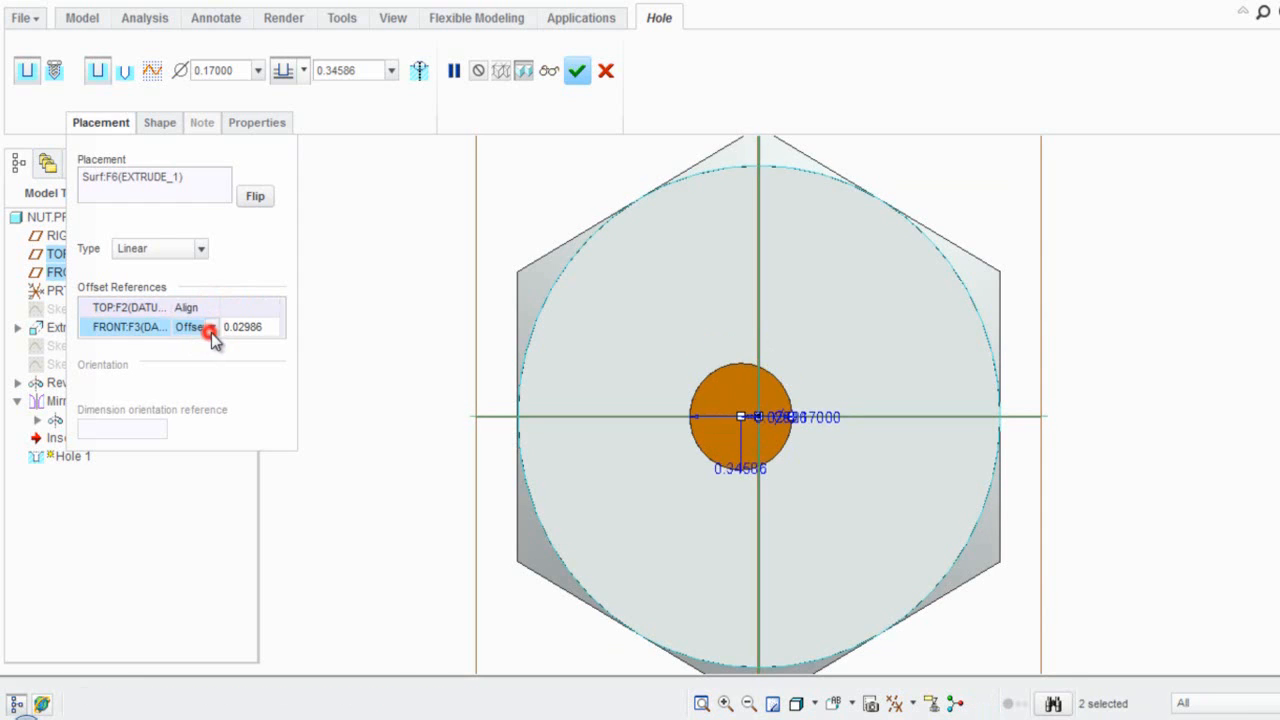
click(212, 330)
click(205, 362)
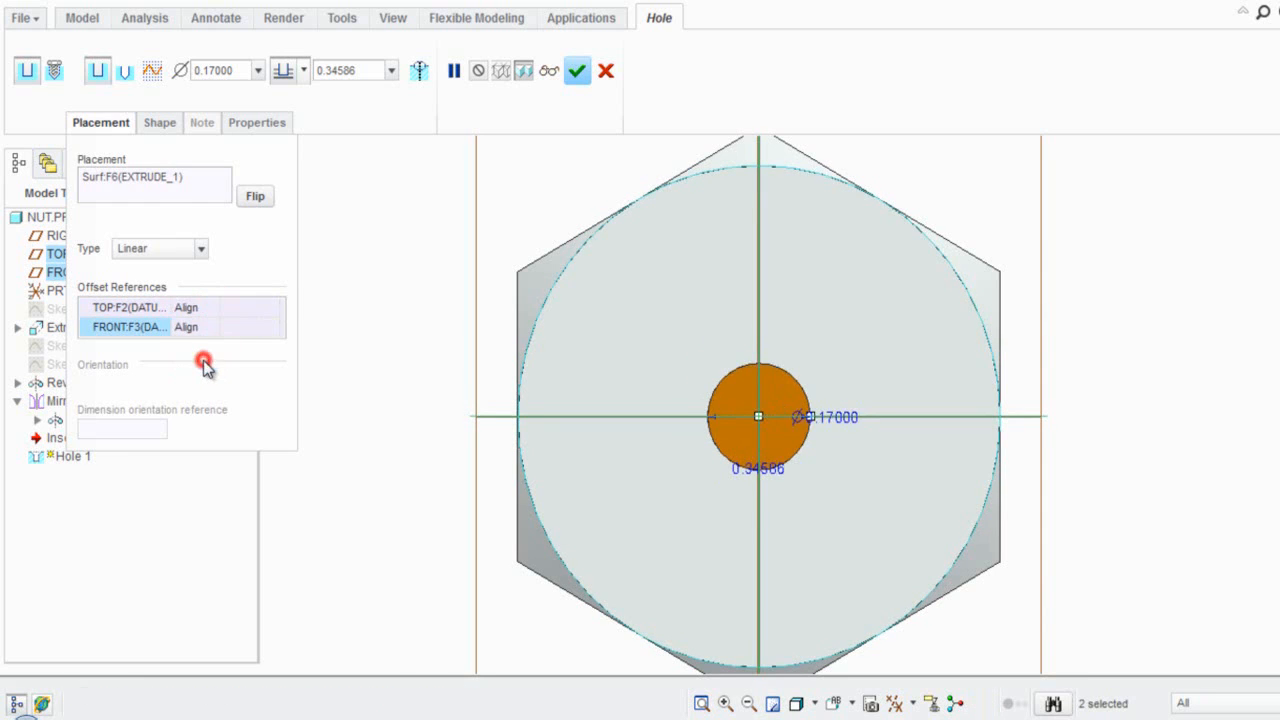
click(336, 264)
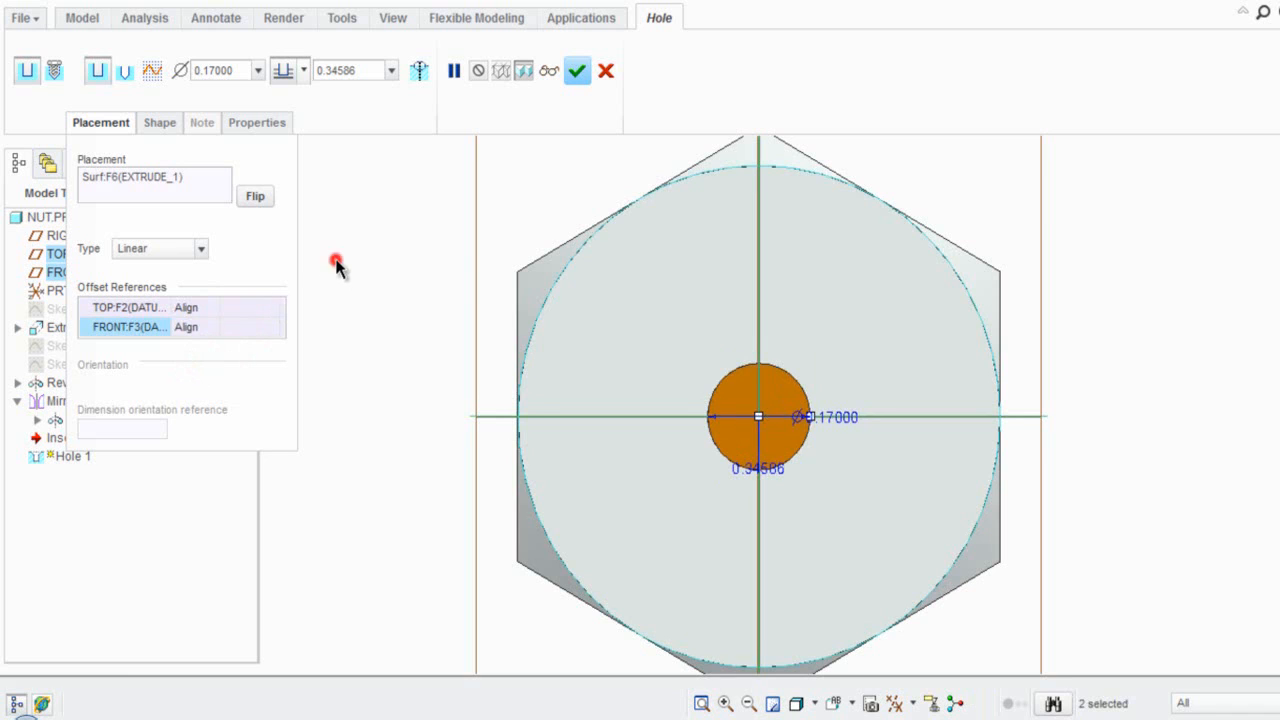
click(102, 122)
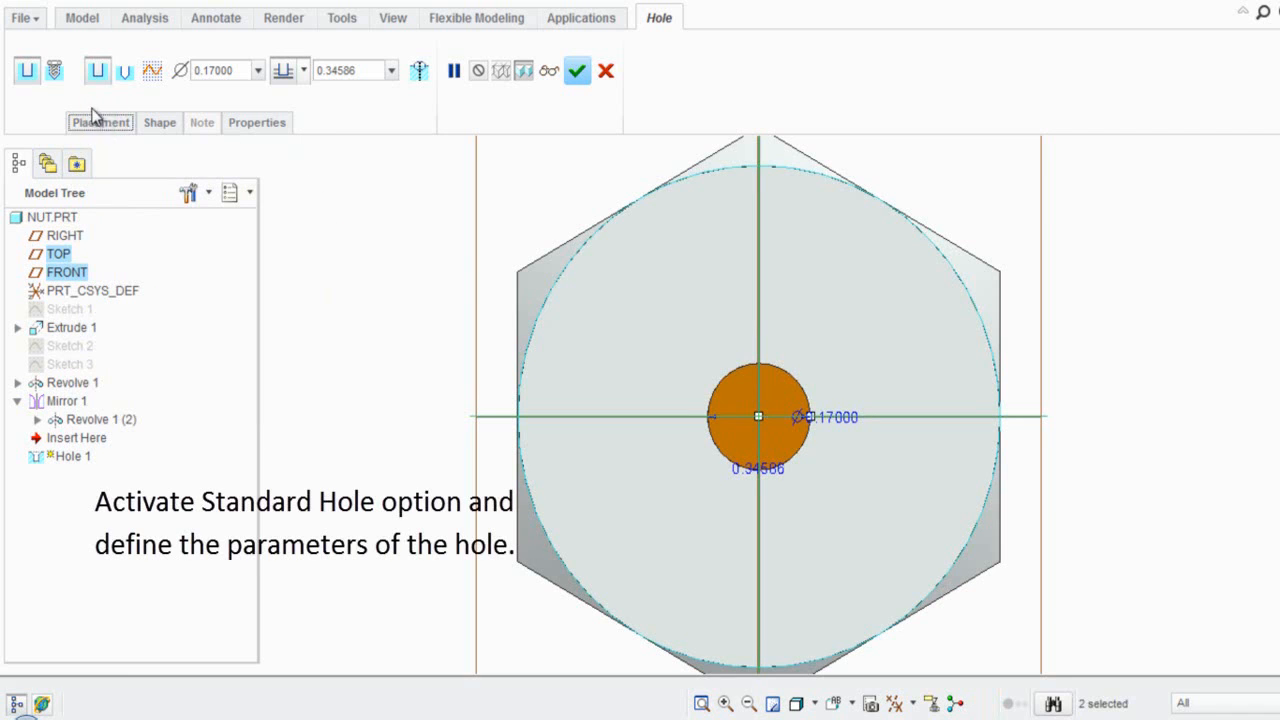
Make the hole a standard hole and set its thread series to UNF.
click(56, 71)
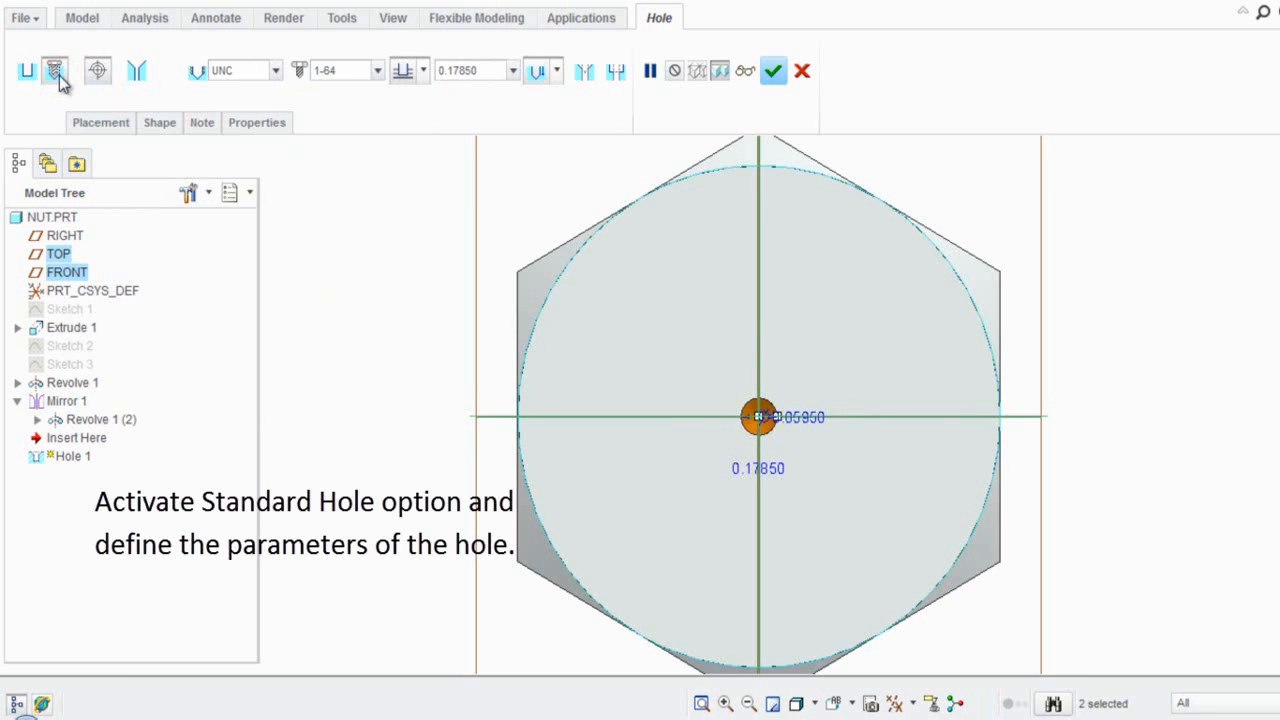
click(275, 71)
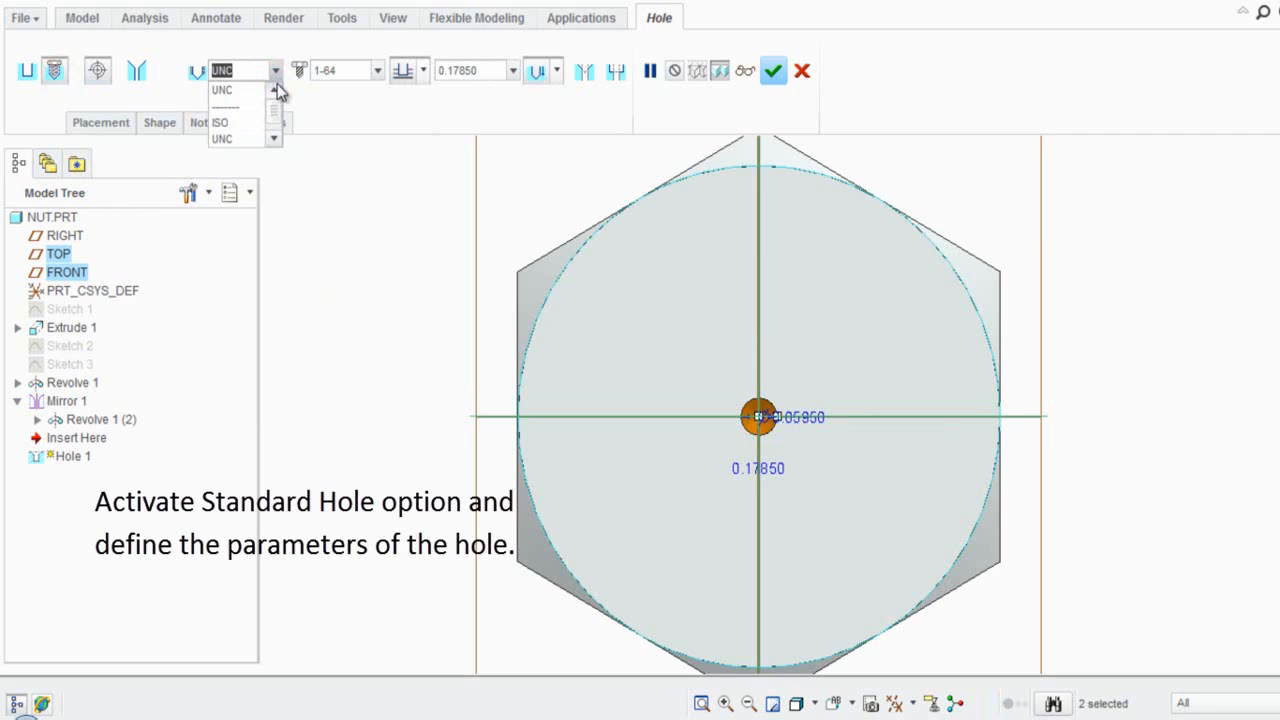
drag(274, 105, 275, 114)
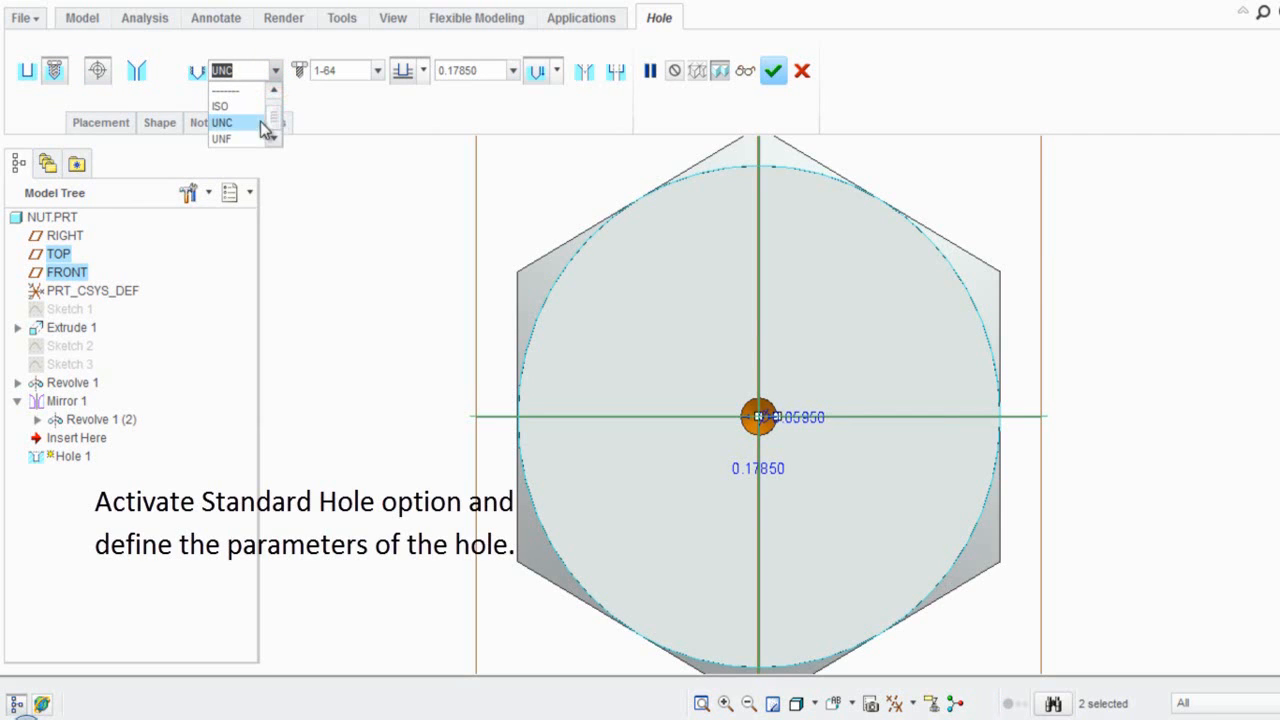
click(240, 141)
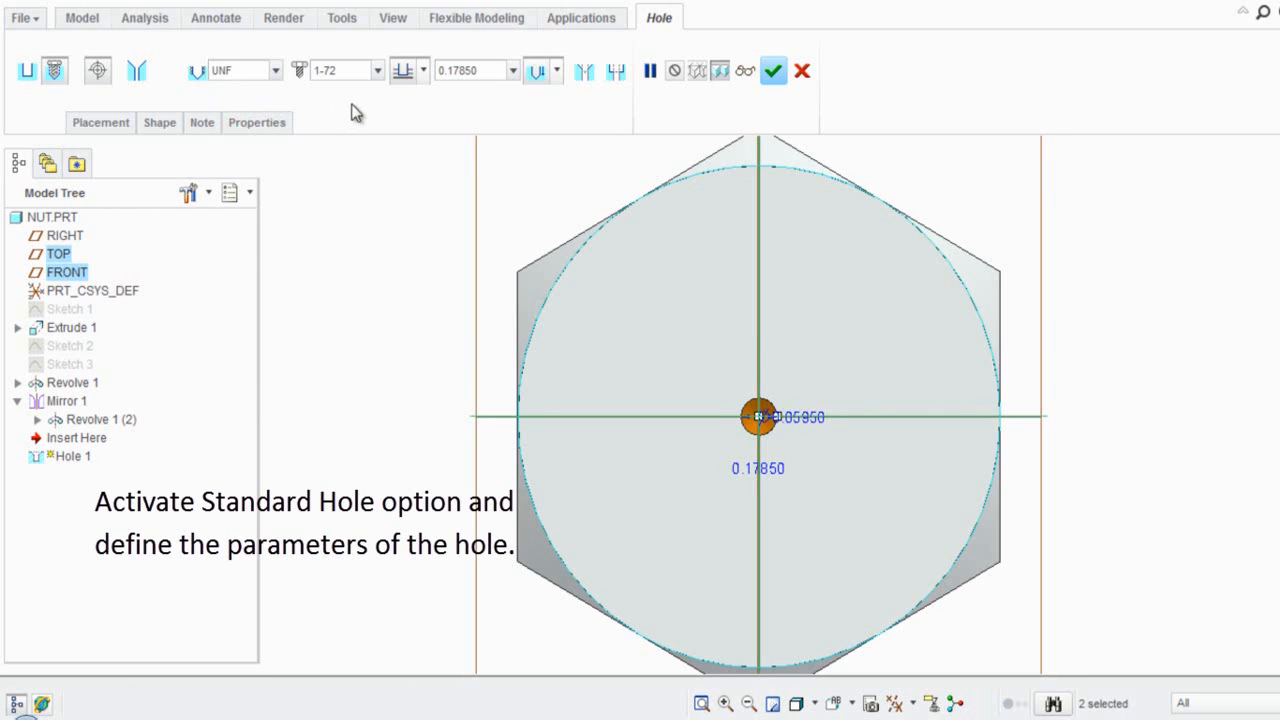
Set the standard UNF hole's screw size to 1/2-20.
click(376, 73)
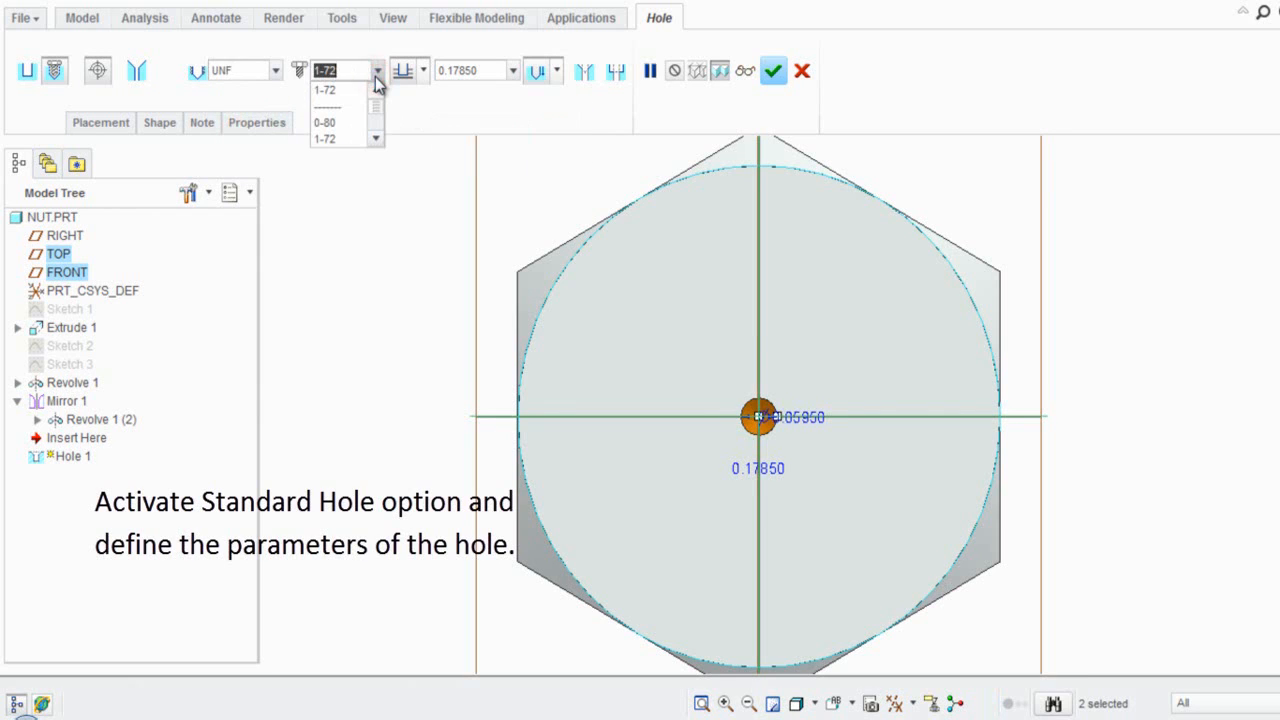
click(375, 138)
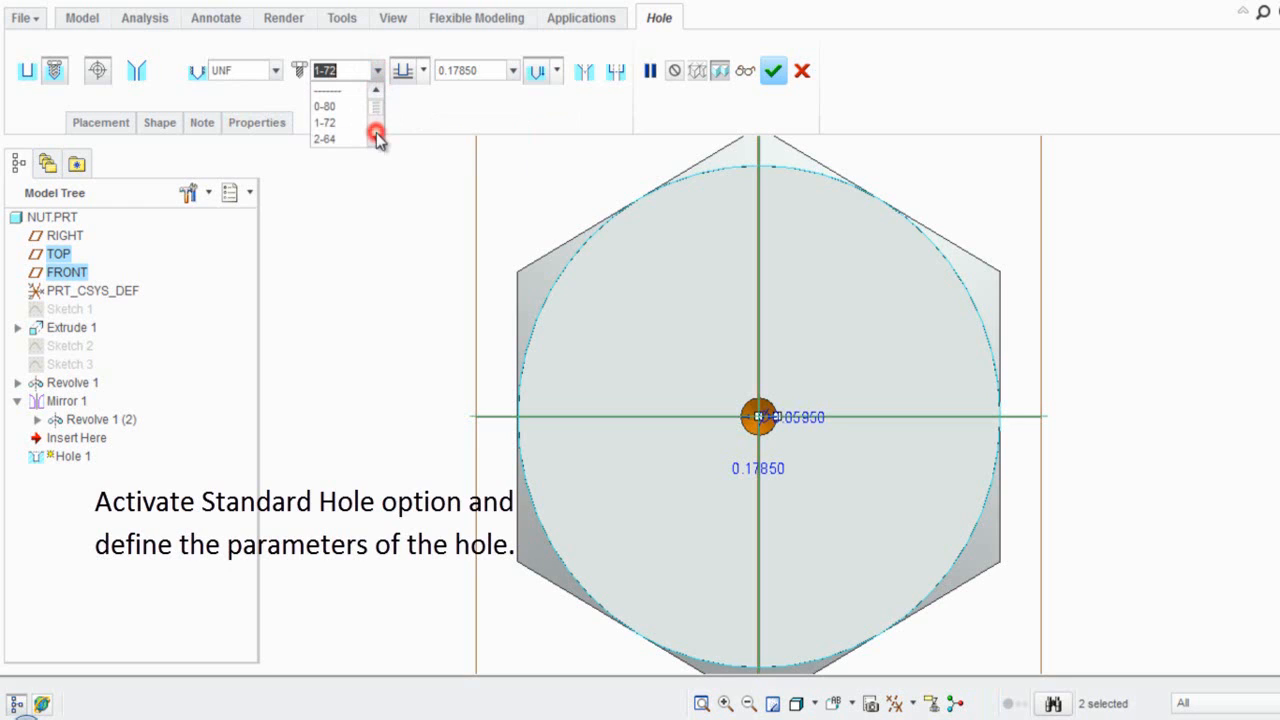
click(375, 138)
click(376, 138)
click(376, 138)
click(376, 138)
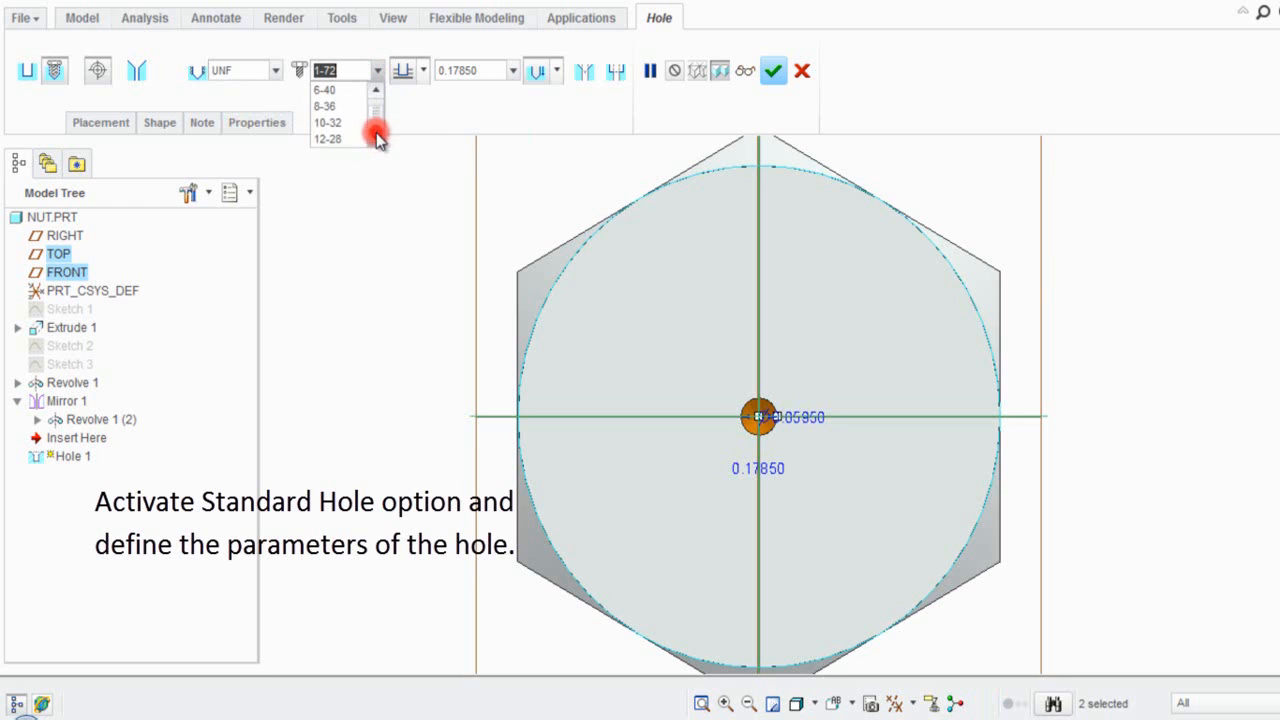
click(376, 138)
click(376, 138)
click(376, 138)
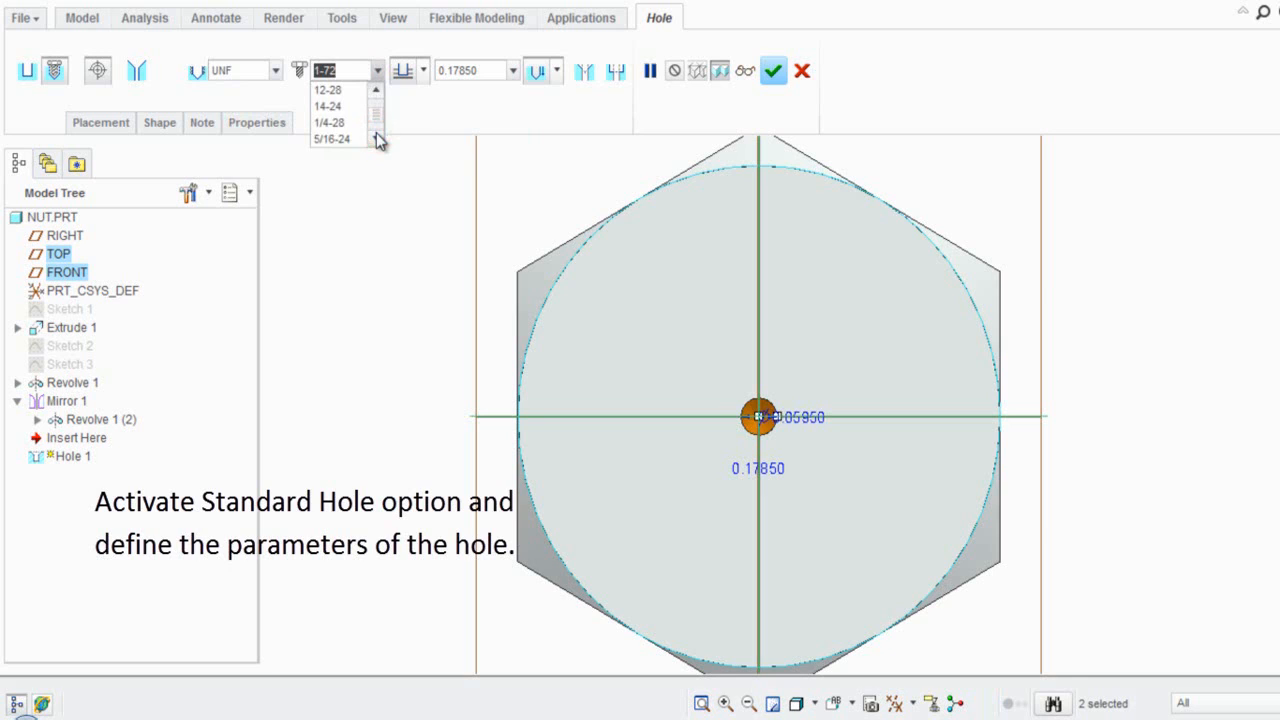
click(376, 138)
click(376, 138)
click(376, 138)
click(376, 138)
click(345, 122)
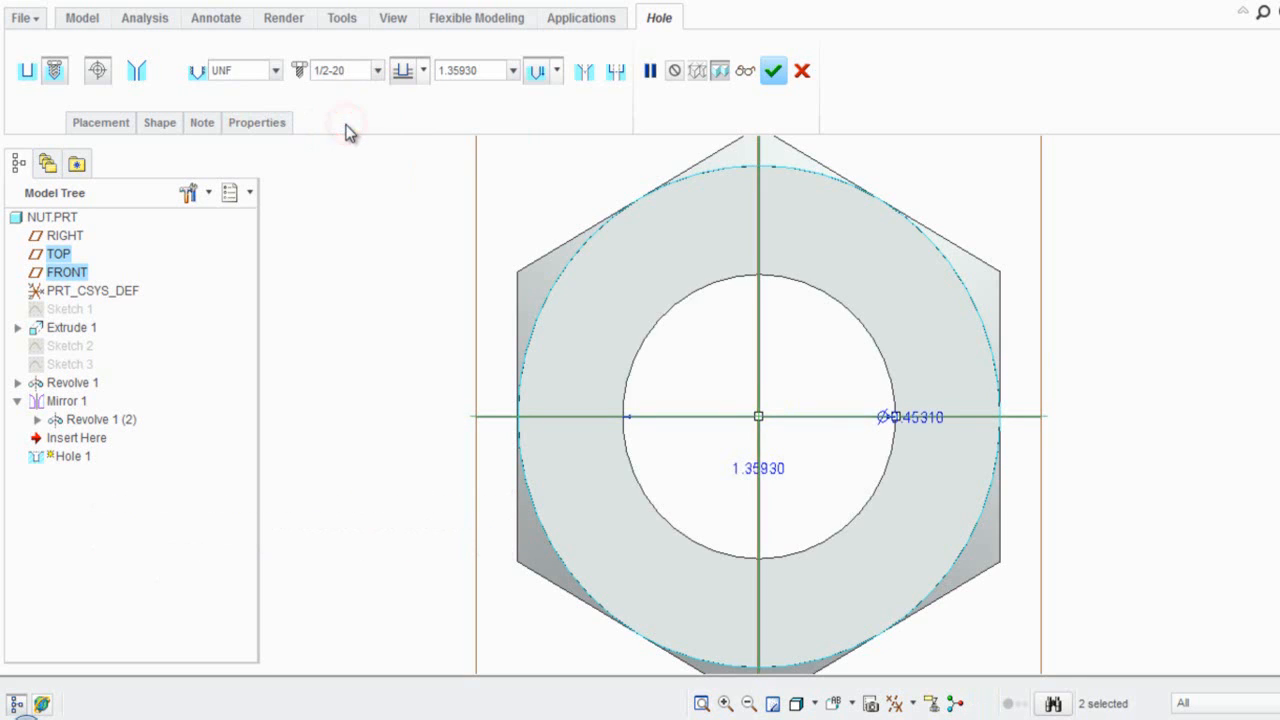
Check the hole preview in the standard orientation and complete the hole feature.
click(342, 188)
middle_drag(348, 221, 361, 229)
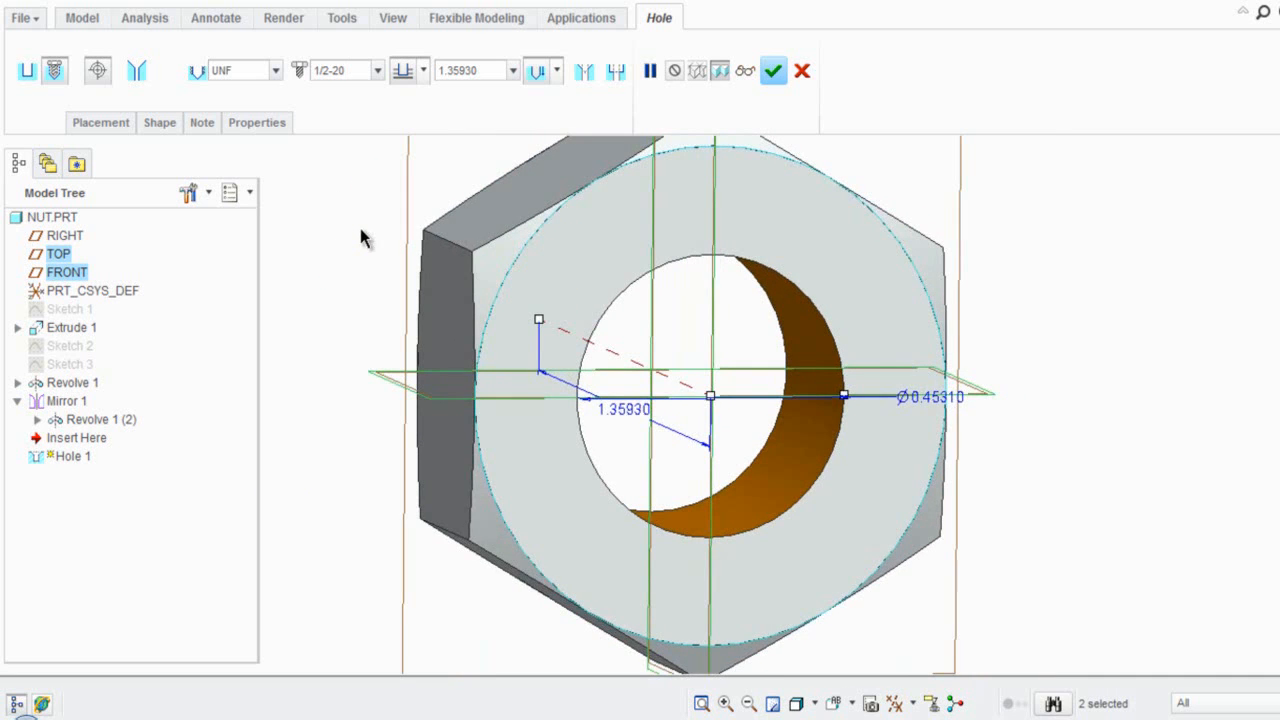
key(ctrl+d)
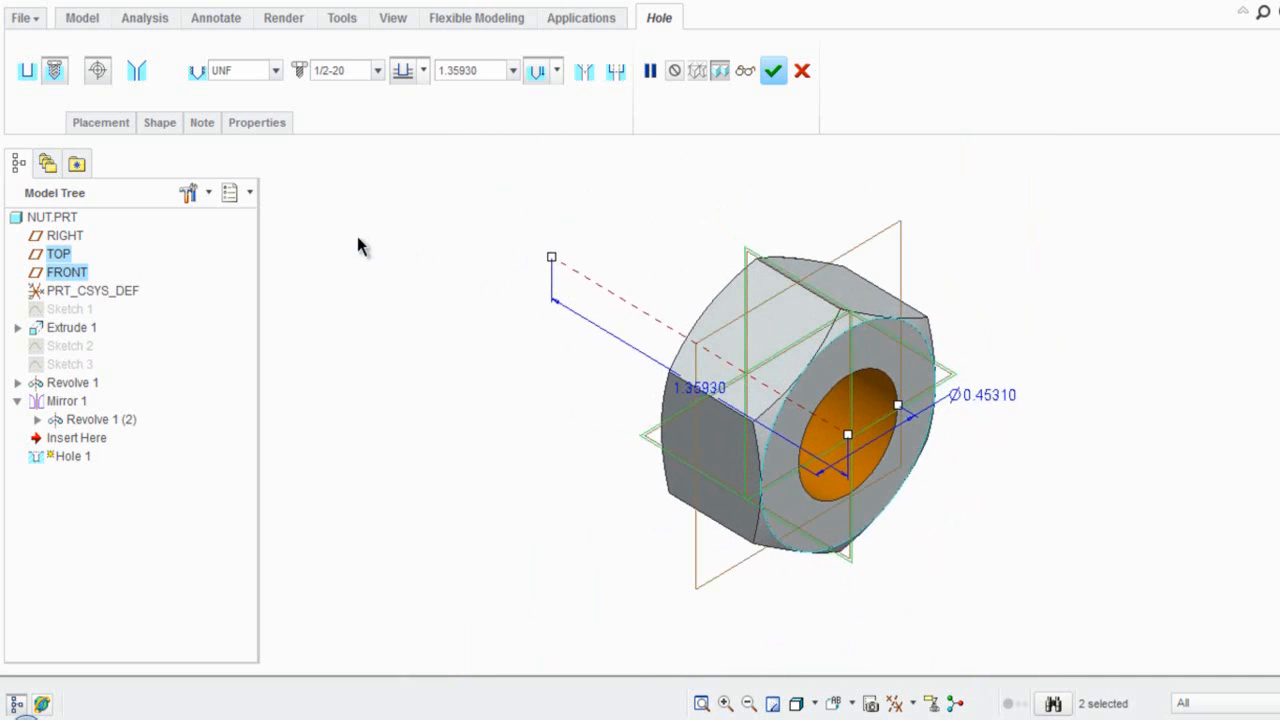
click(377, 286)
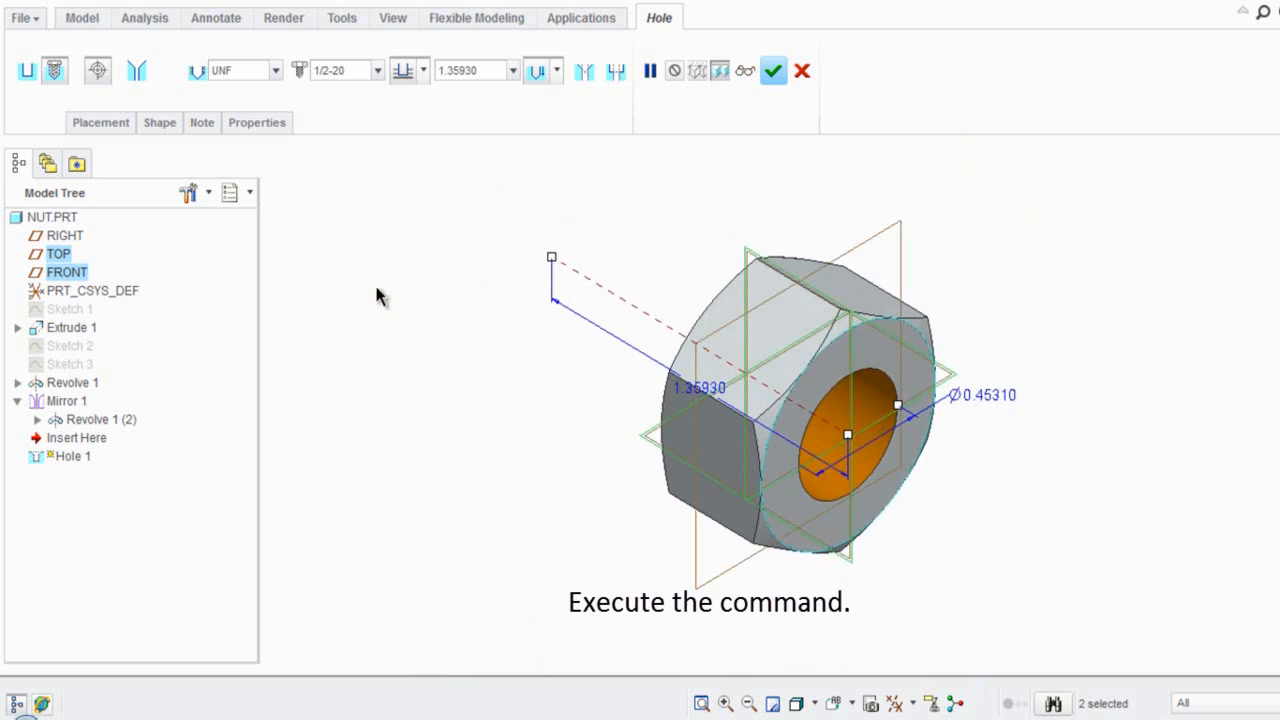
click(645, 253)
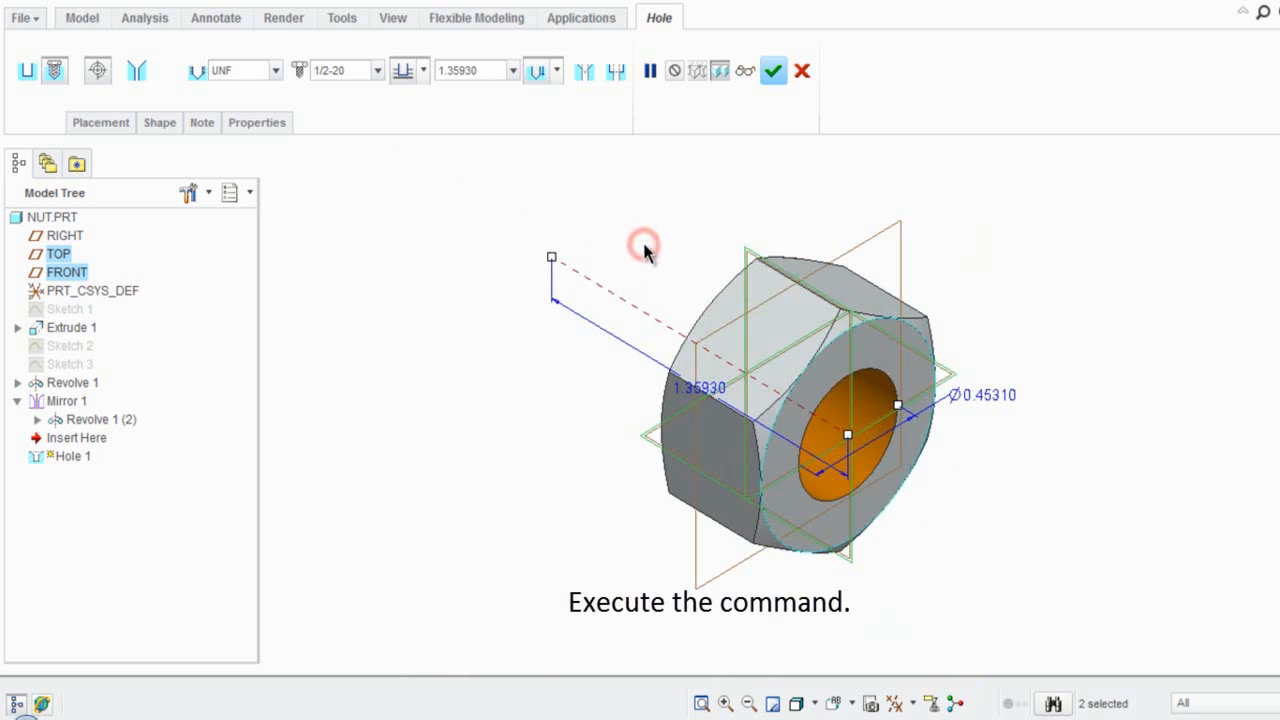
click(773, 71)
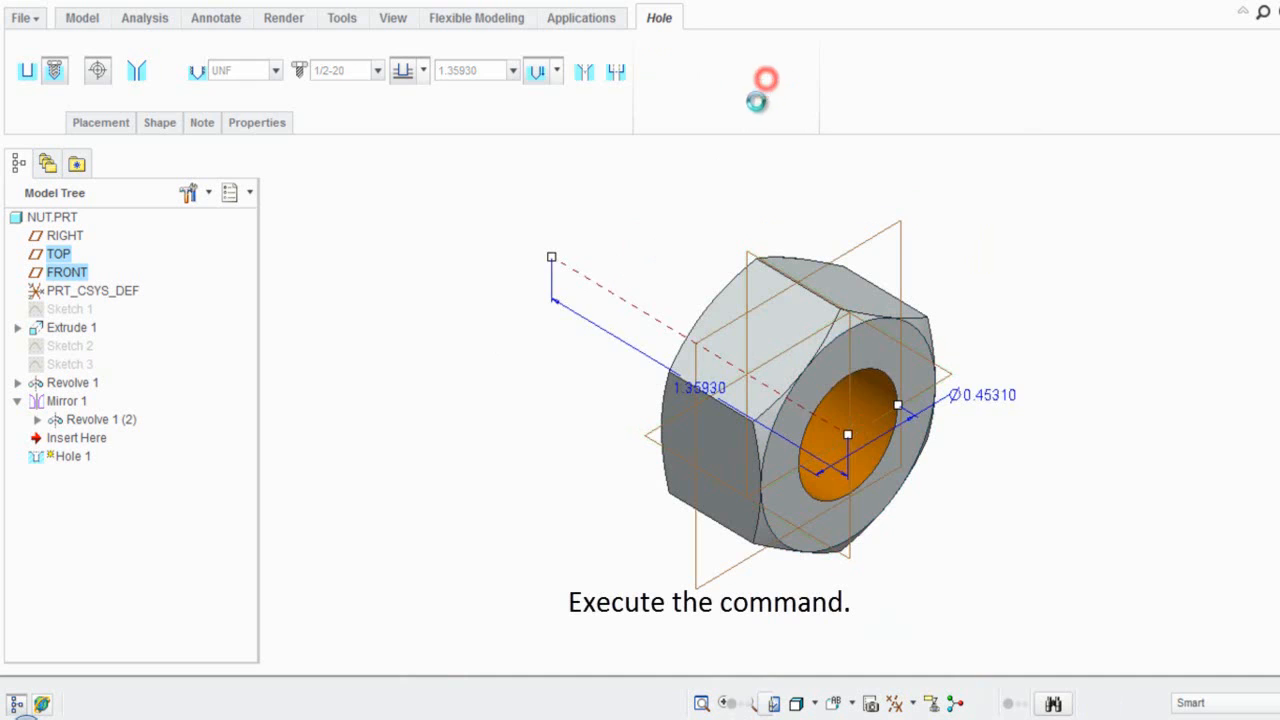
click(657, 210)
click(640, 222)
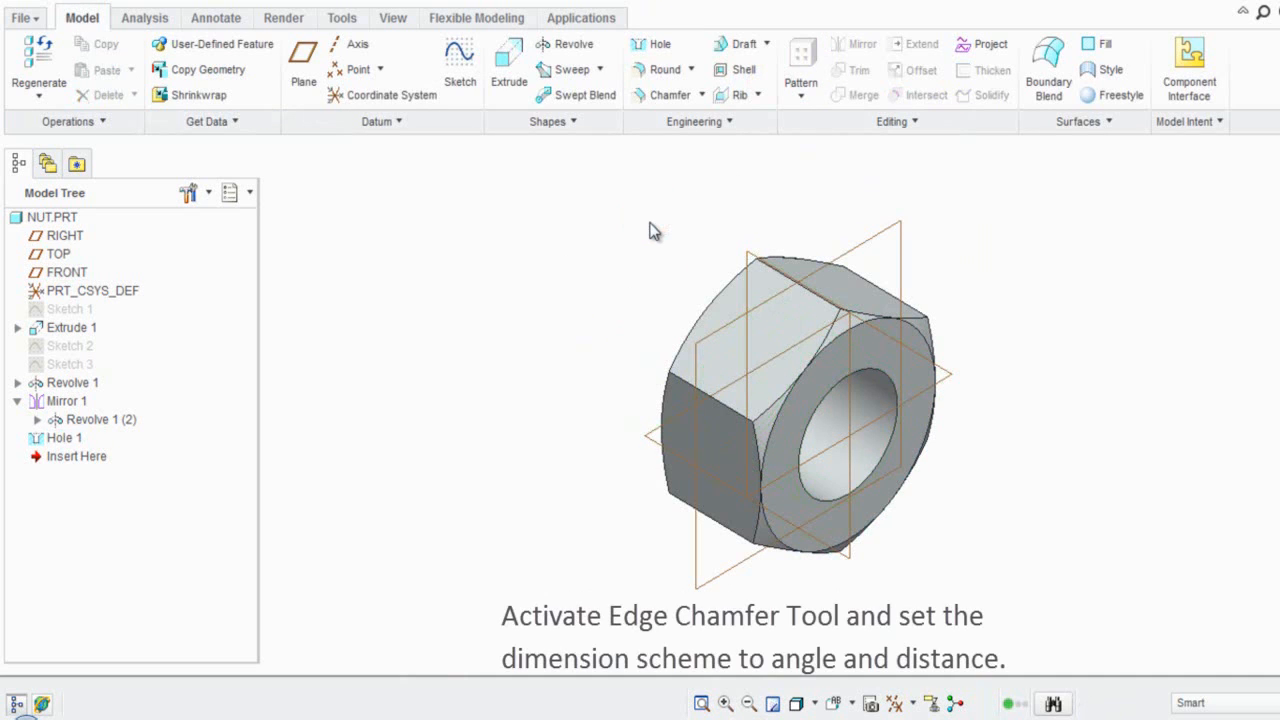
Start an edge chamfer with the Angle x D scheme, using a 45° angle and a distance of 0.03125.
click(672, 95)
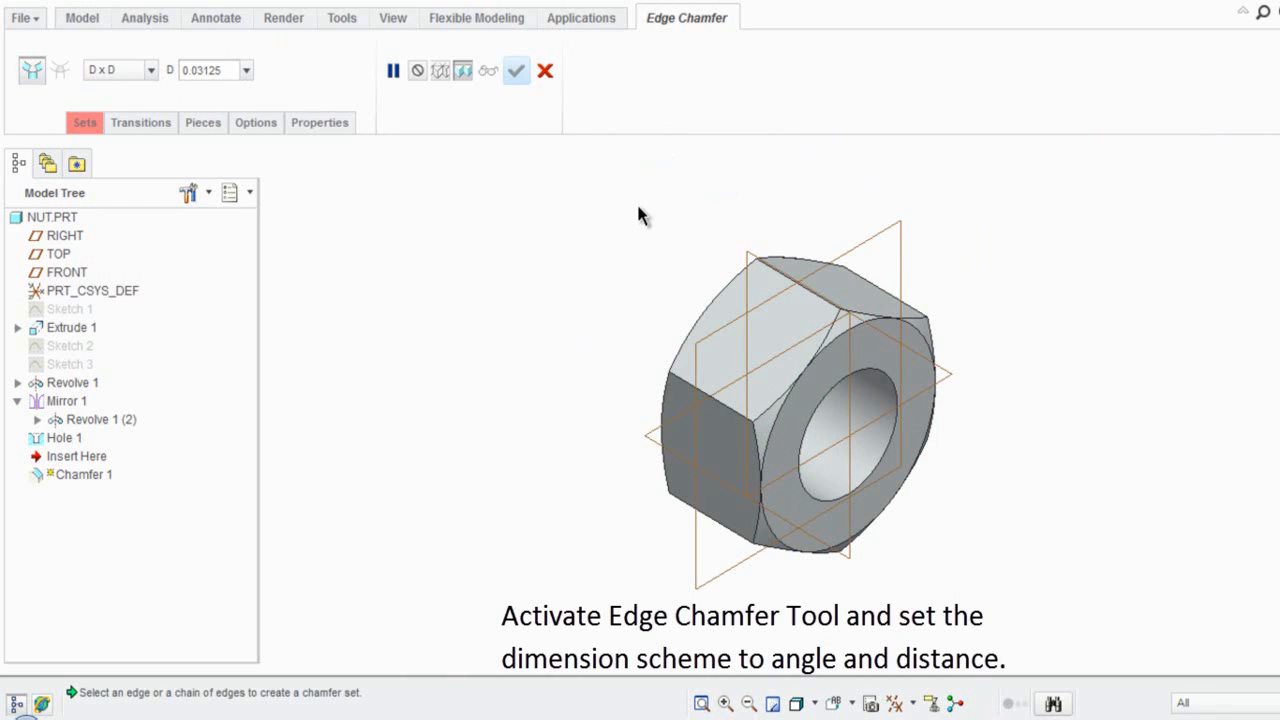
click(153, 75)
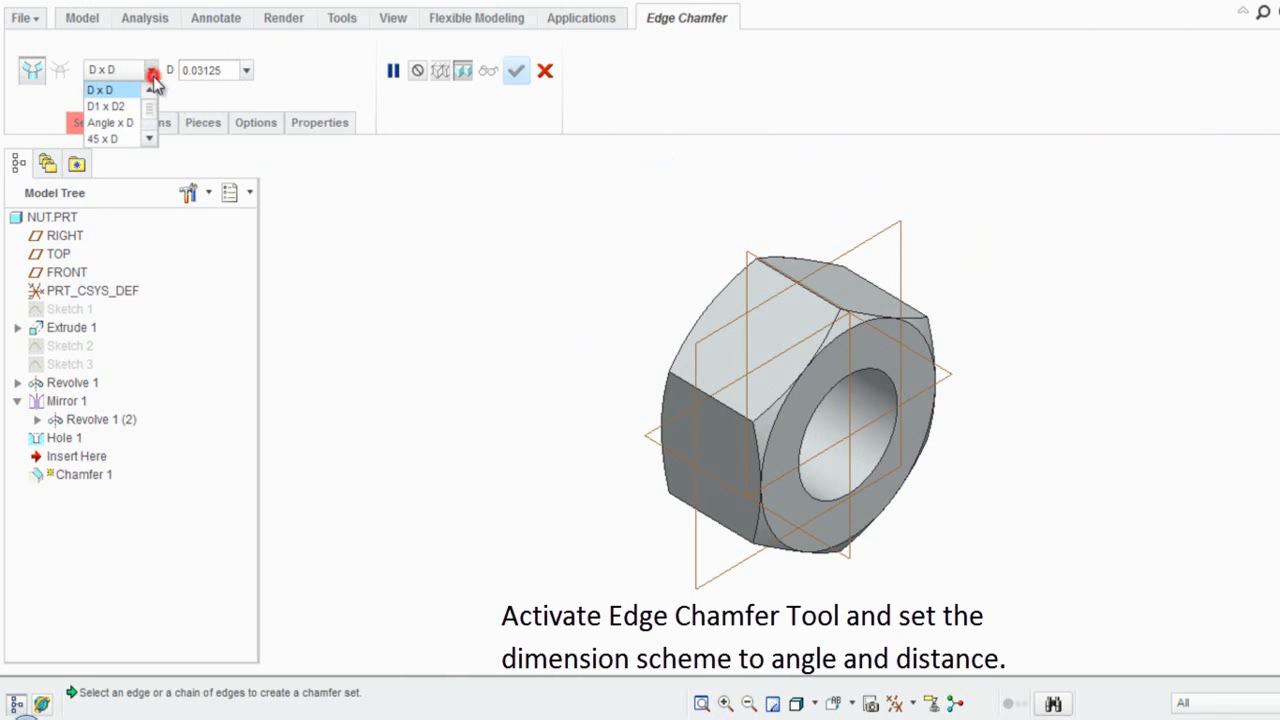
click(132, 123)
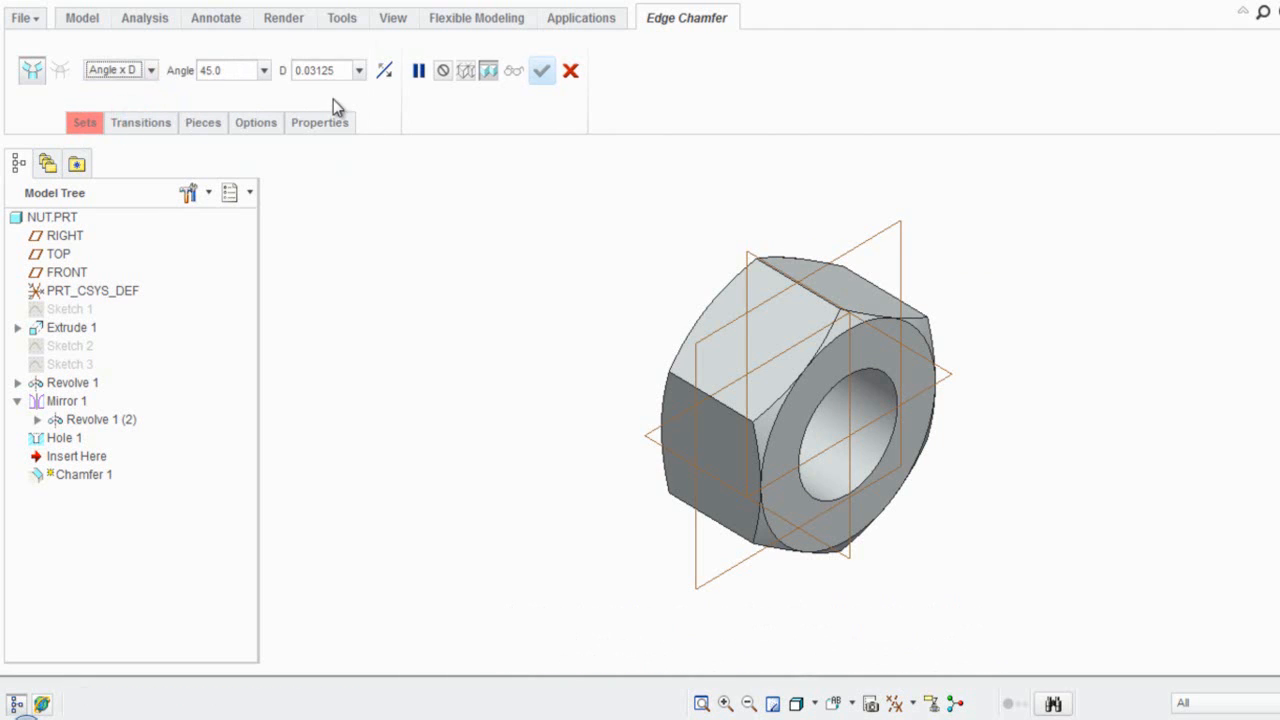
double_click(338, 69)
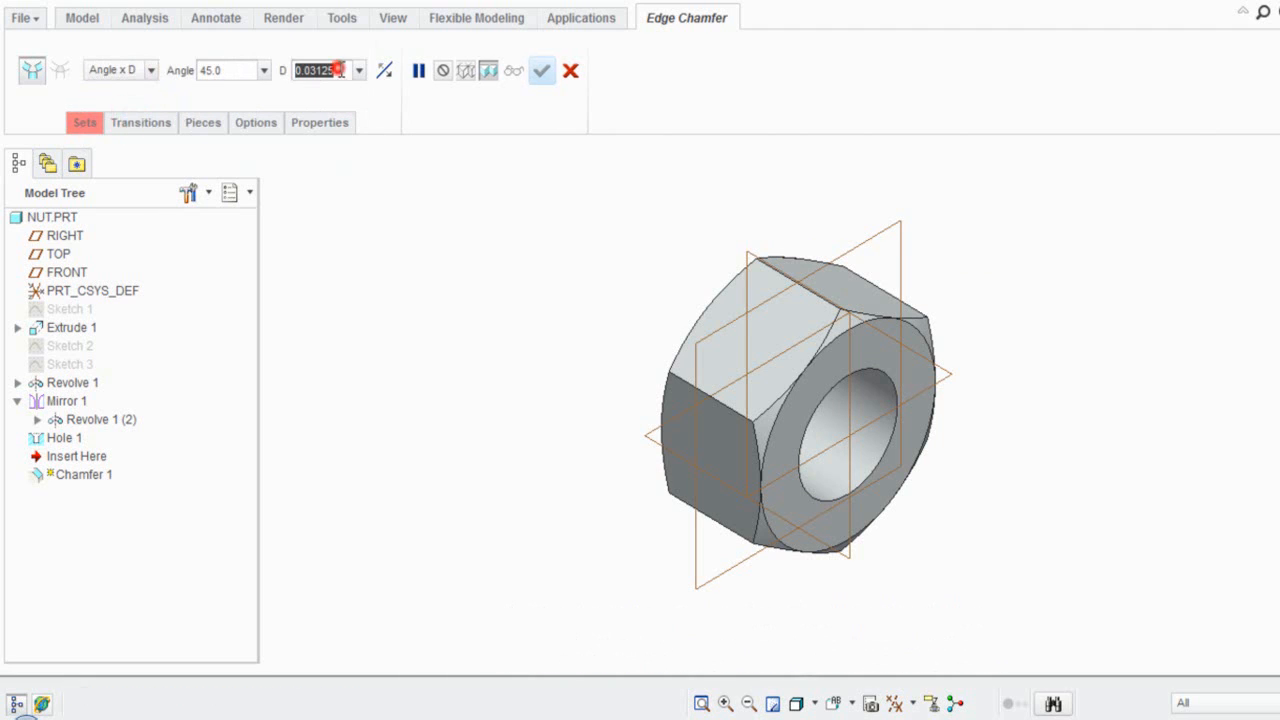
click(323, 71)
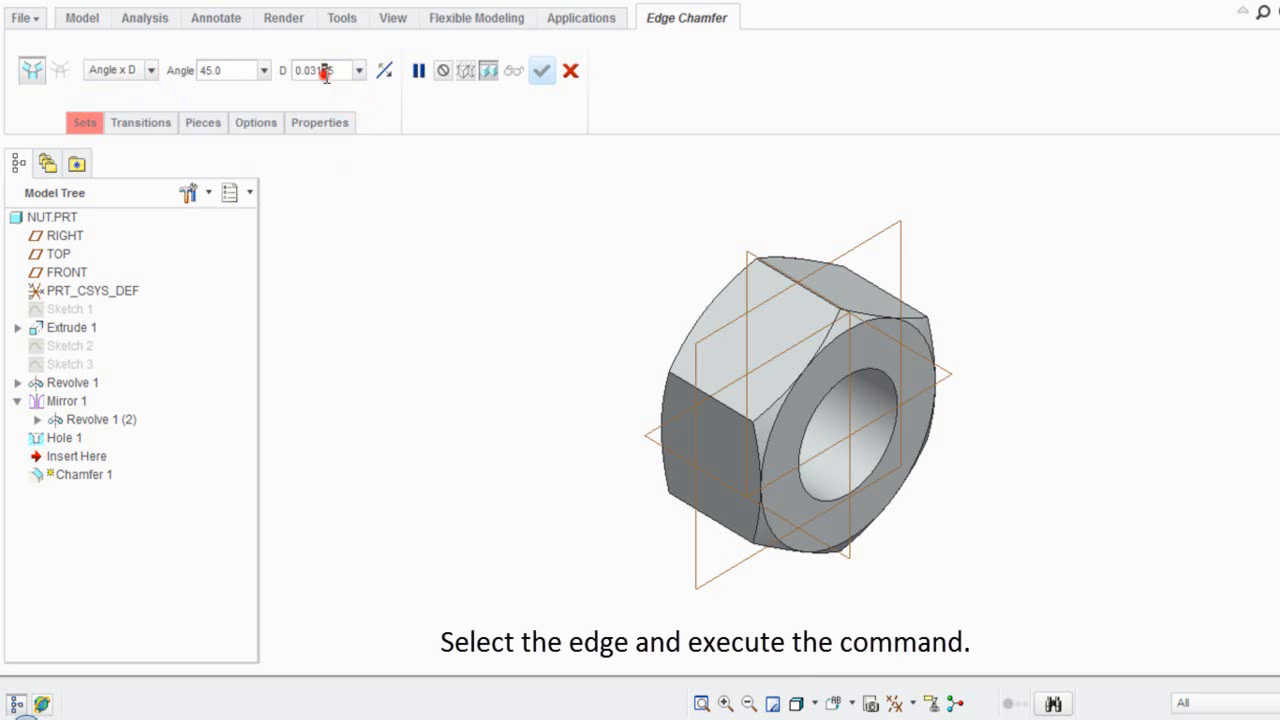
click(377, 111)
click(460, 222)
Apply the chamfer to the hole's circular edges on both end faces of the nut and return to the standard orientation.
click(890, 376)
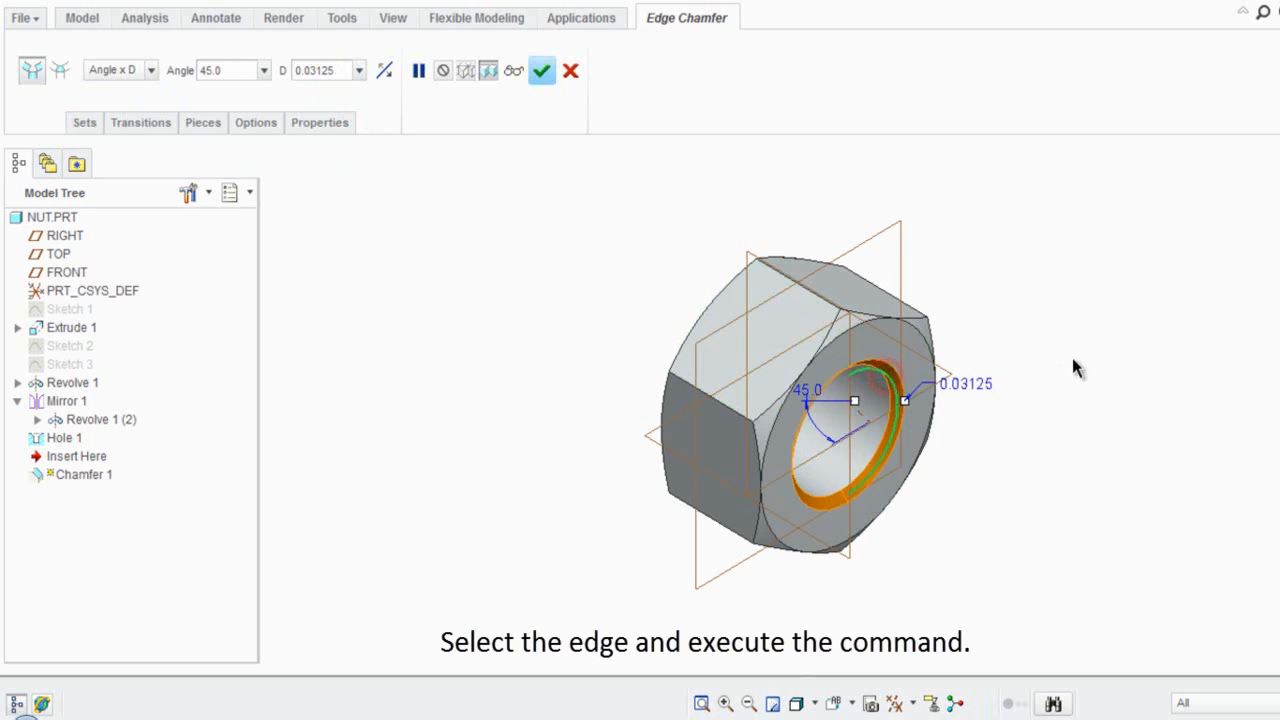
mouse_move(1027, 366)
middle_down()
mouse_move(1051, 360)
mouse_move(1118, 389)
mouse_move(1100, 387)
middle_up()
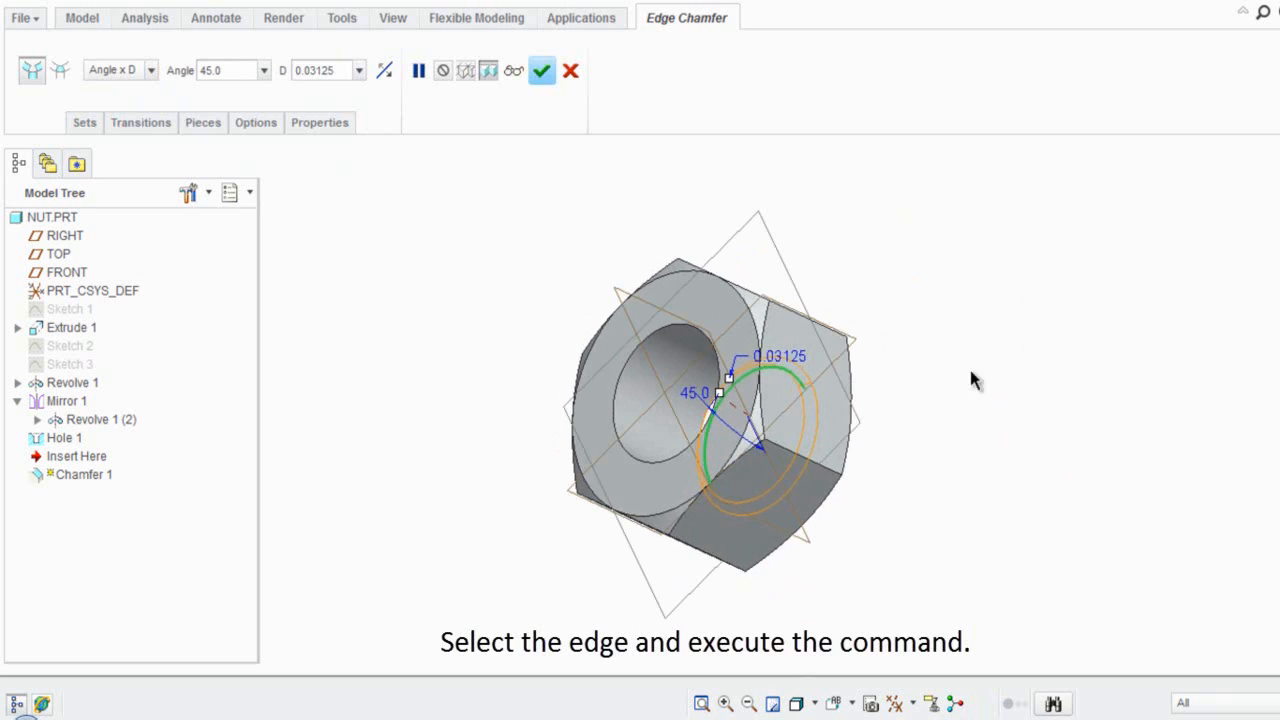
click(668, 334)
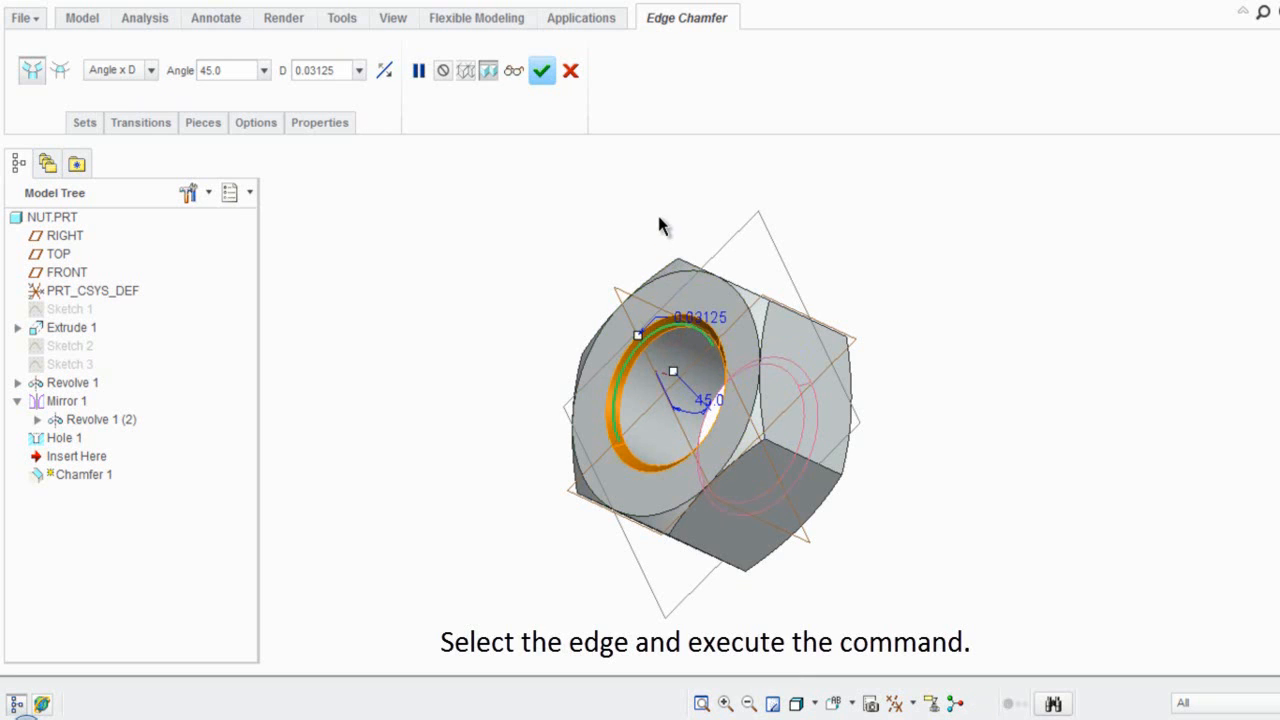
click(541, 70)
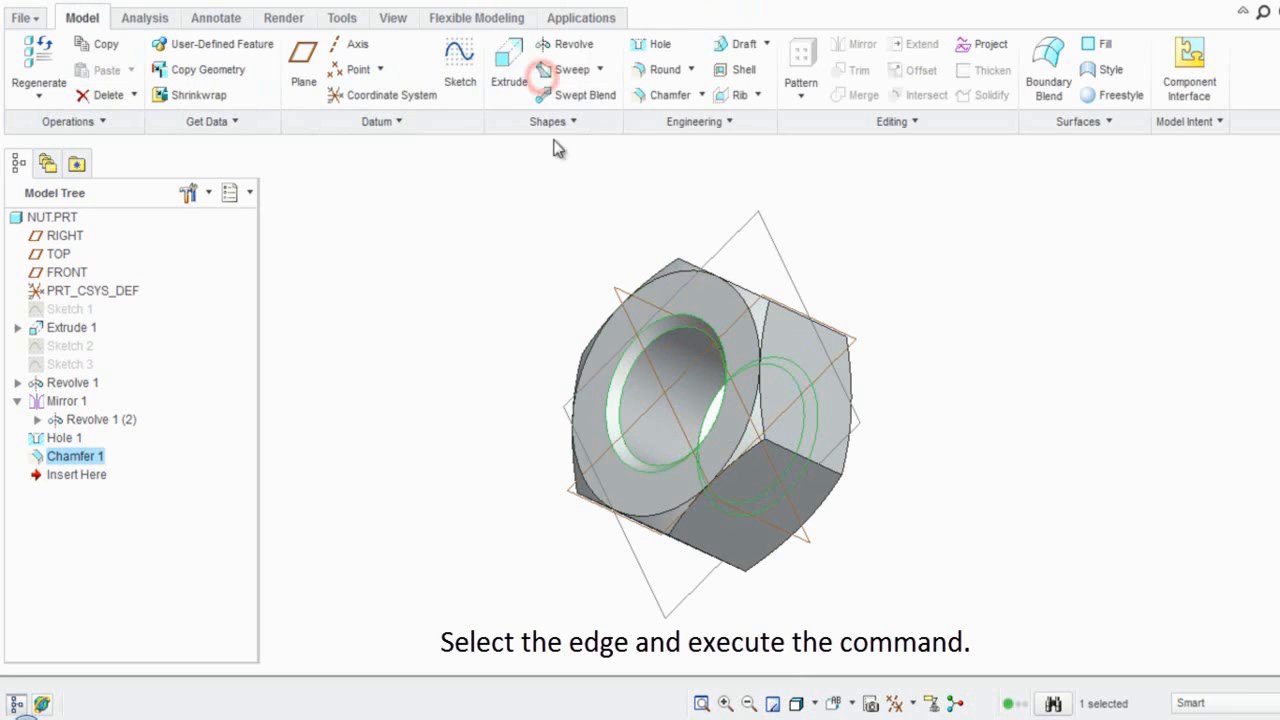
click(588, 183)
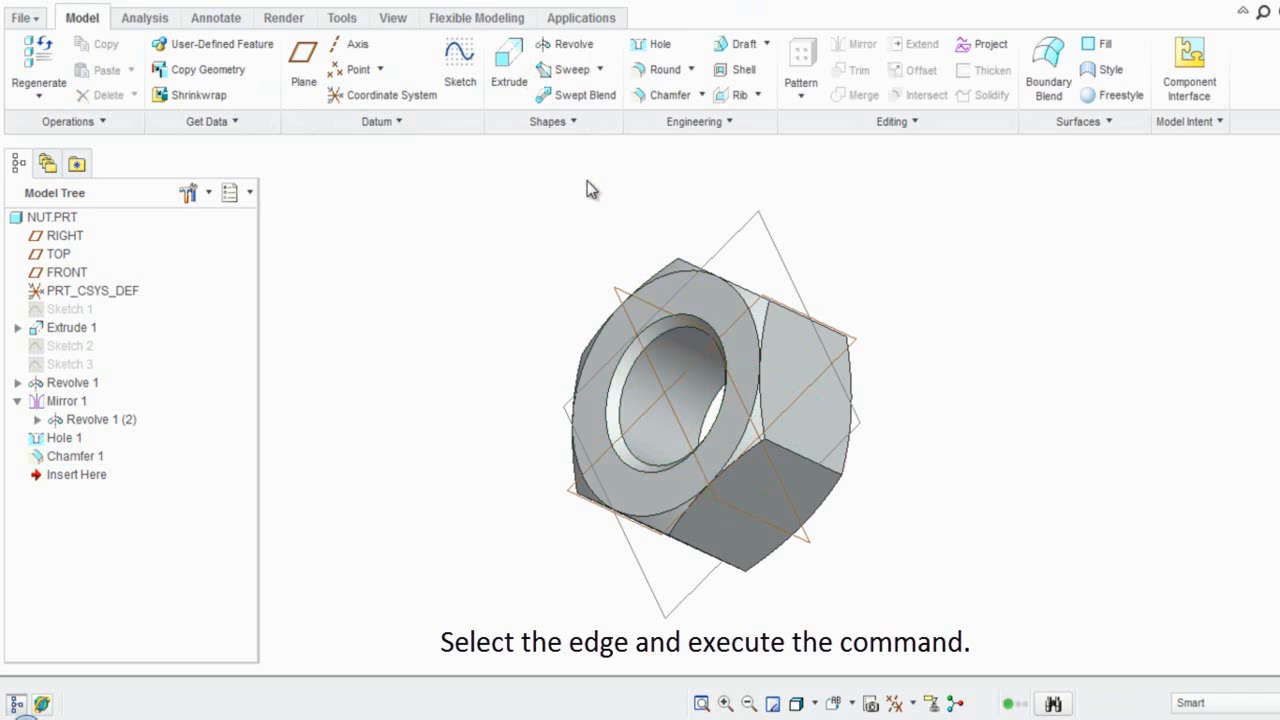
key(ctrl+d)
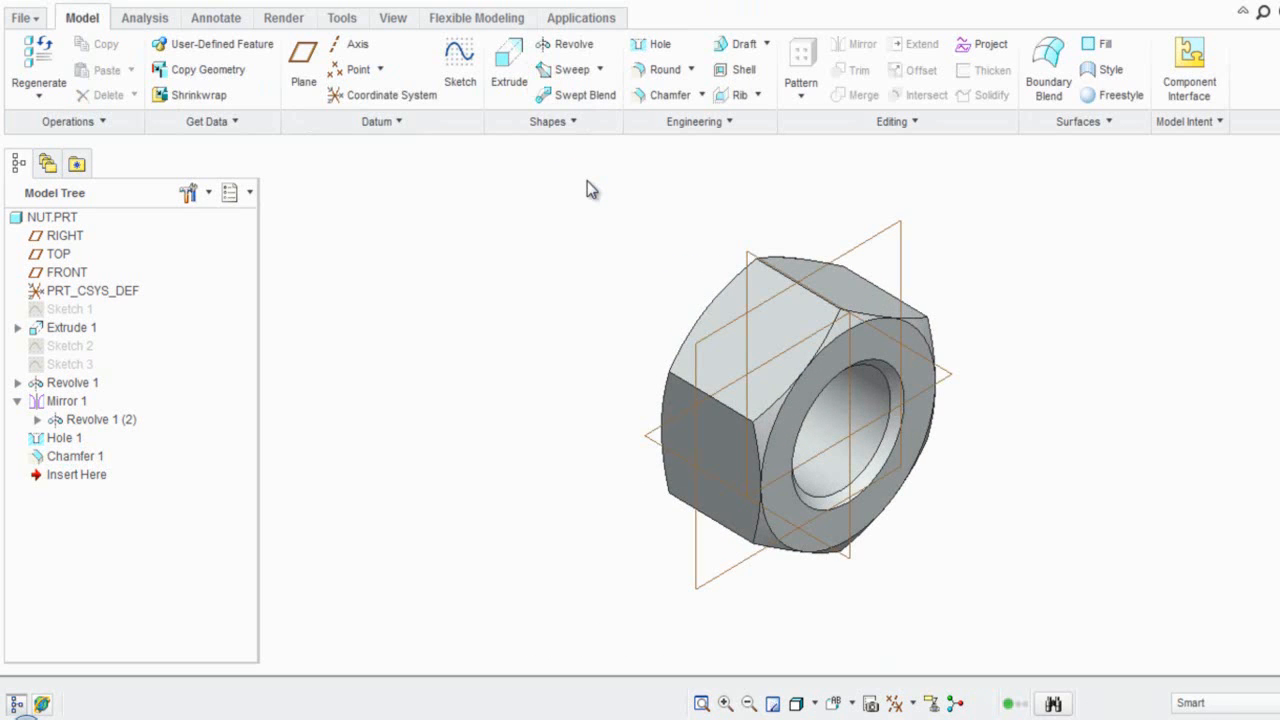
click(587, 184)
click(638, 200)
Create a cross-section of the nut along the Z direction.
click(391, 19)
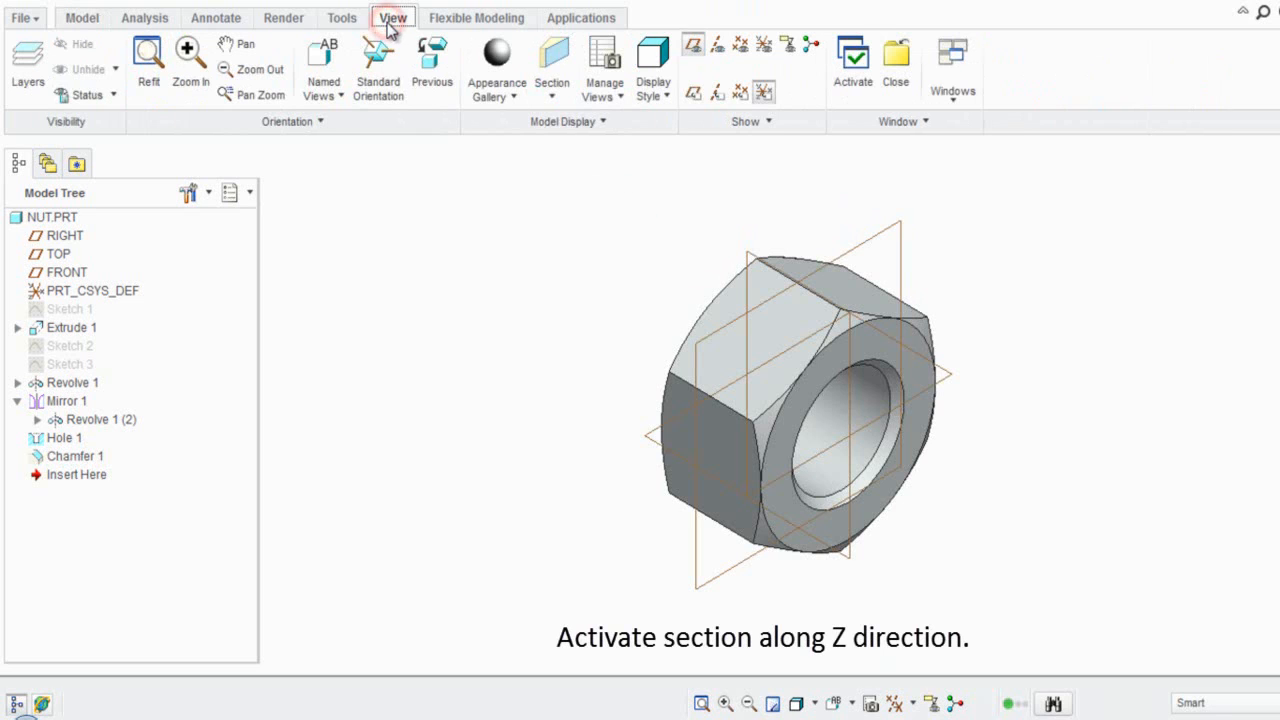
click(556, 98)
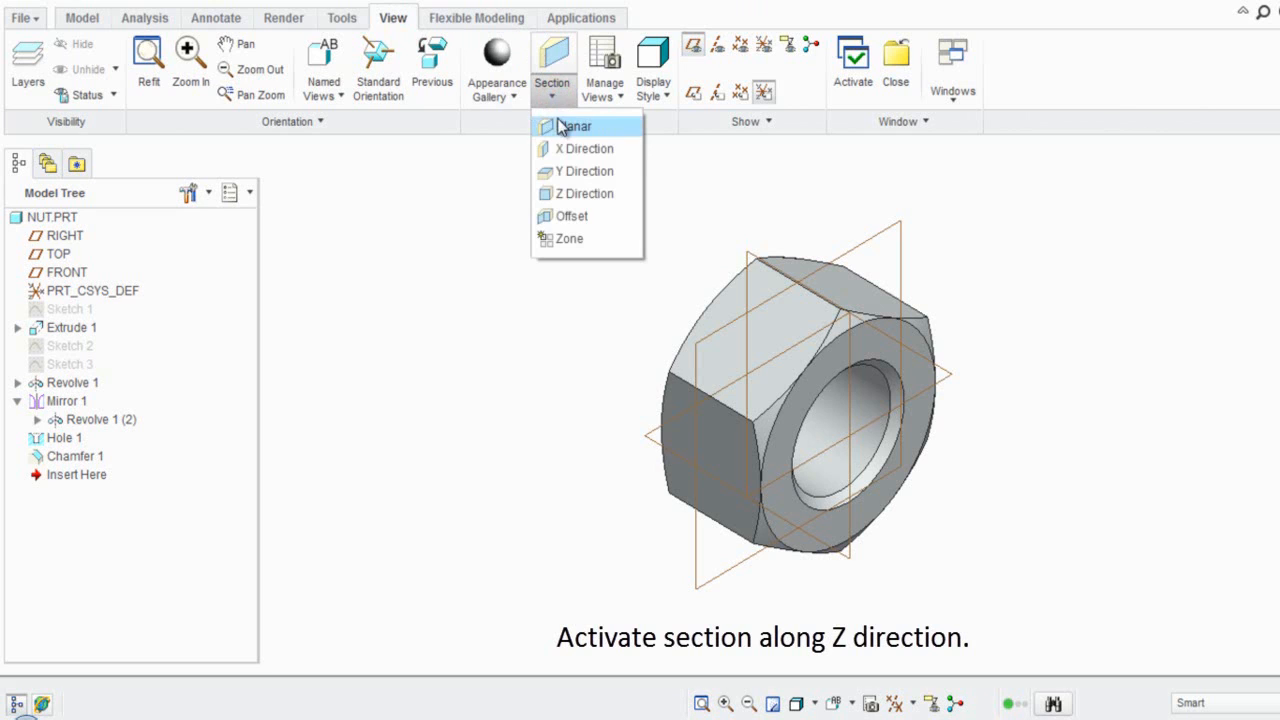
click(563, 194)
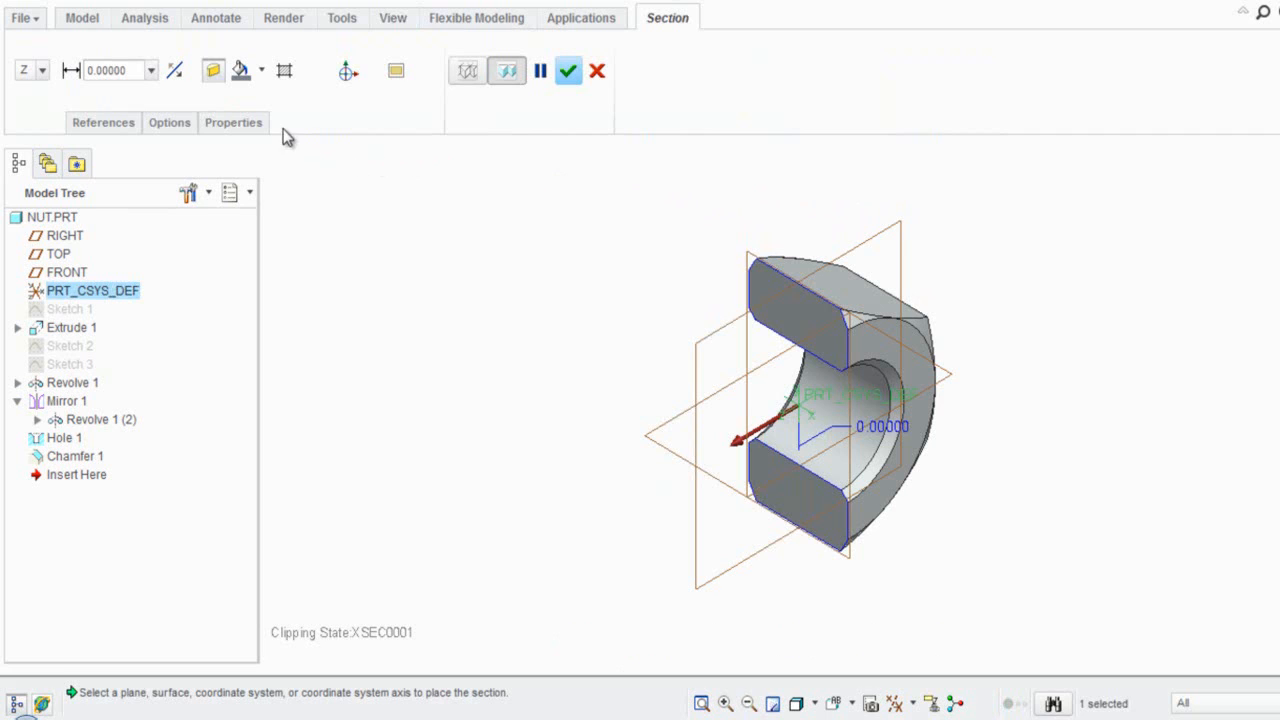
Color the section's cut faces white and complete the cross-section.
click(260, 72)
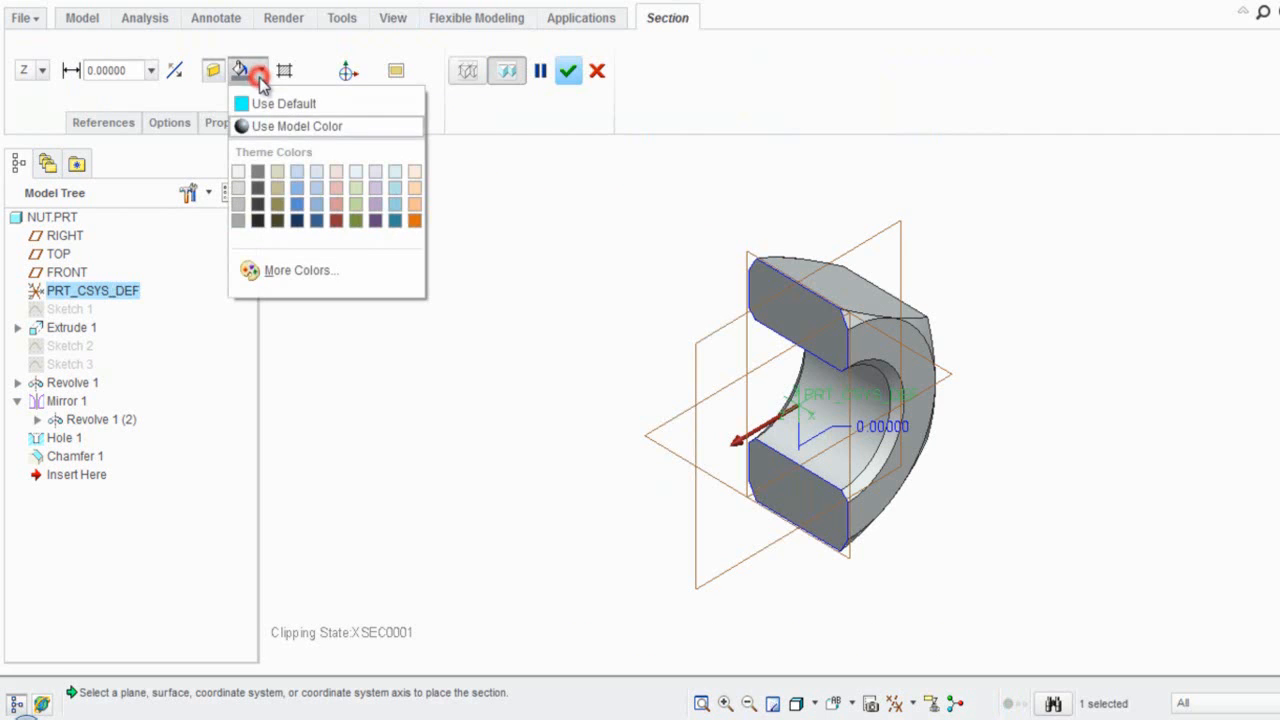
click(241, 172)
click(426, 188)
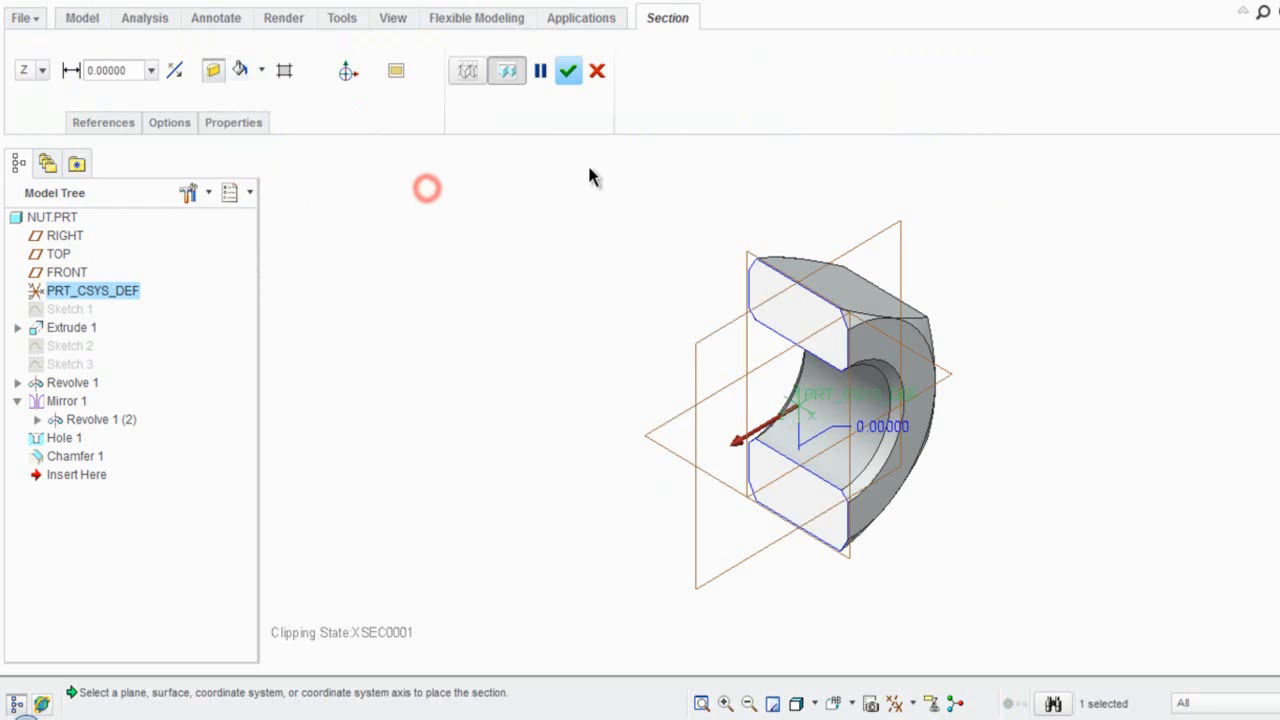
middle_click(589, 160)
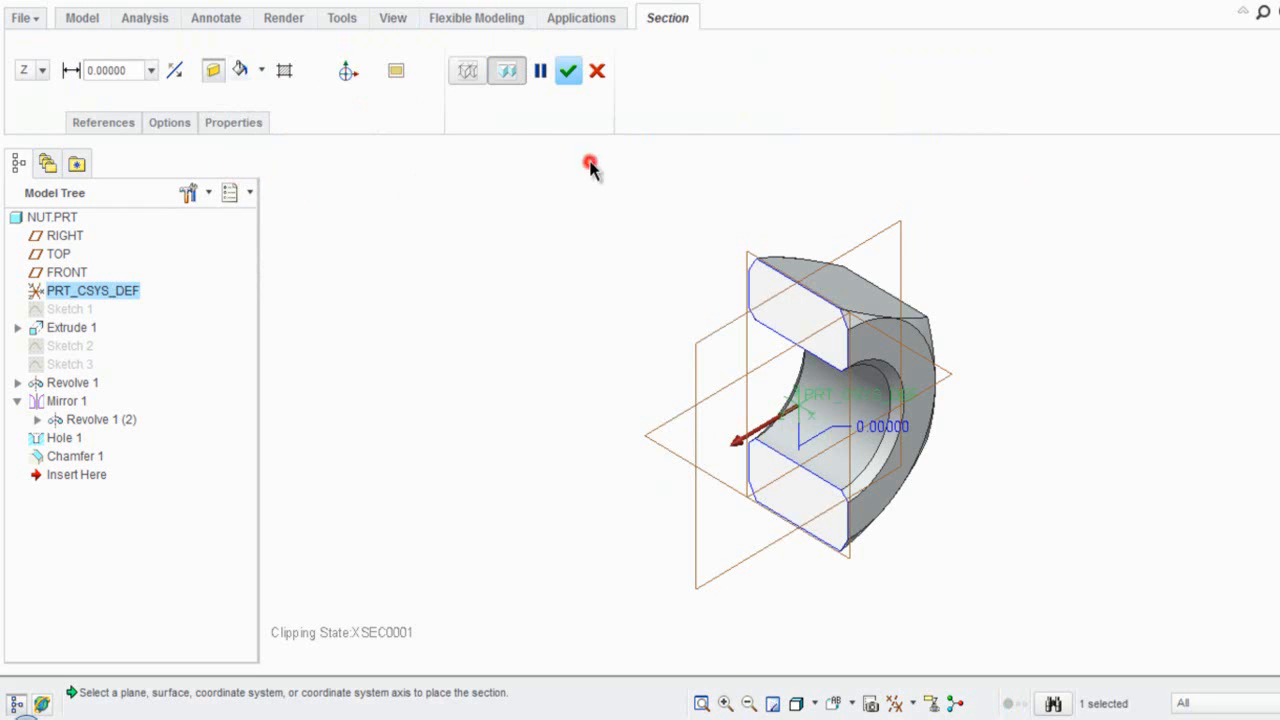
click(551, 231)
click(550, 232)
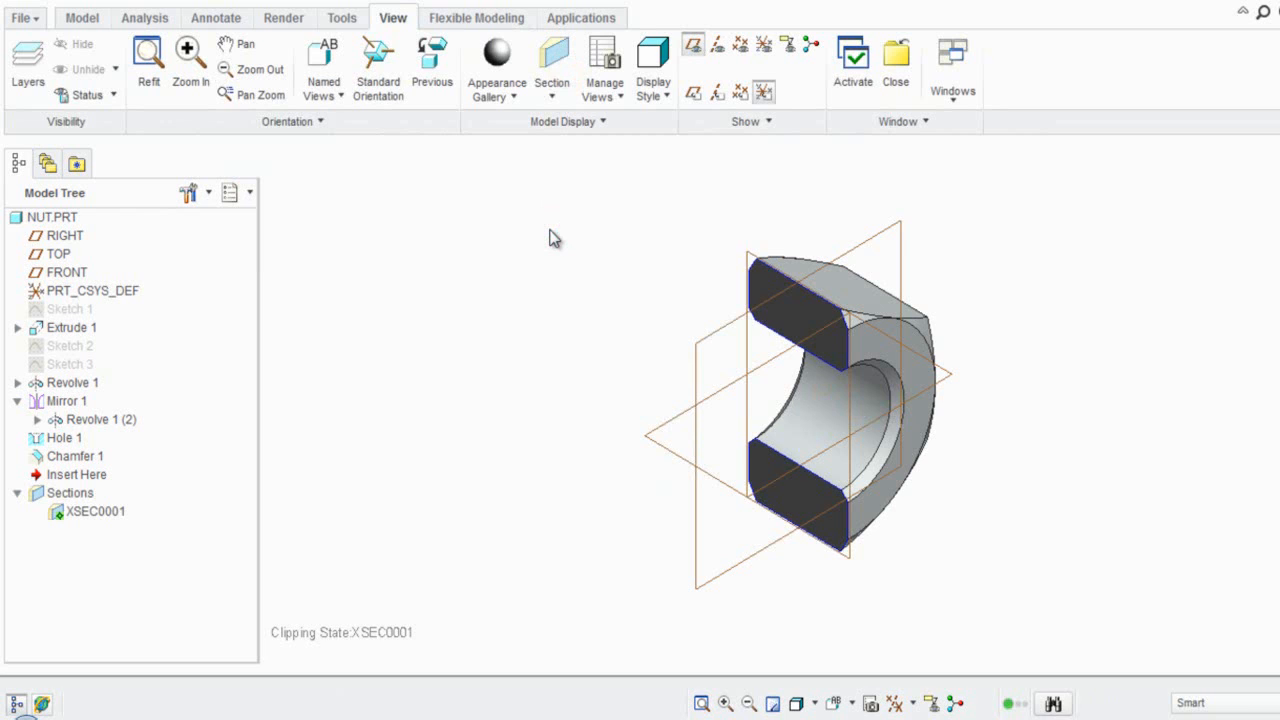
click(550, 232)
click(550, 232)
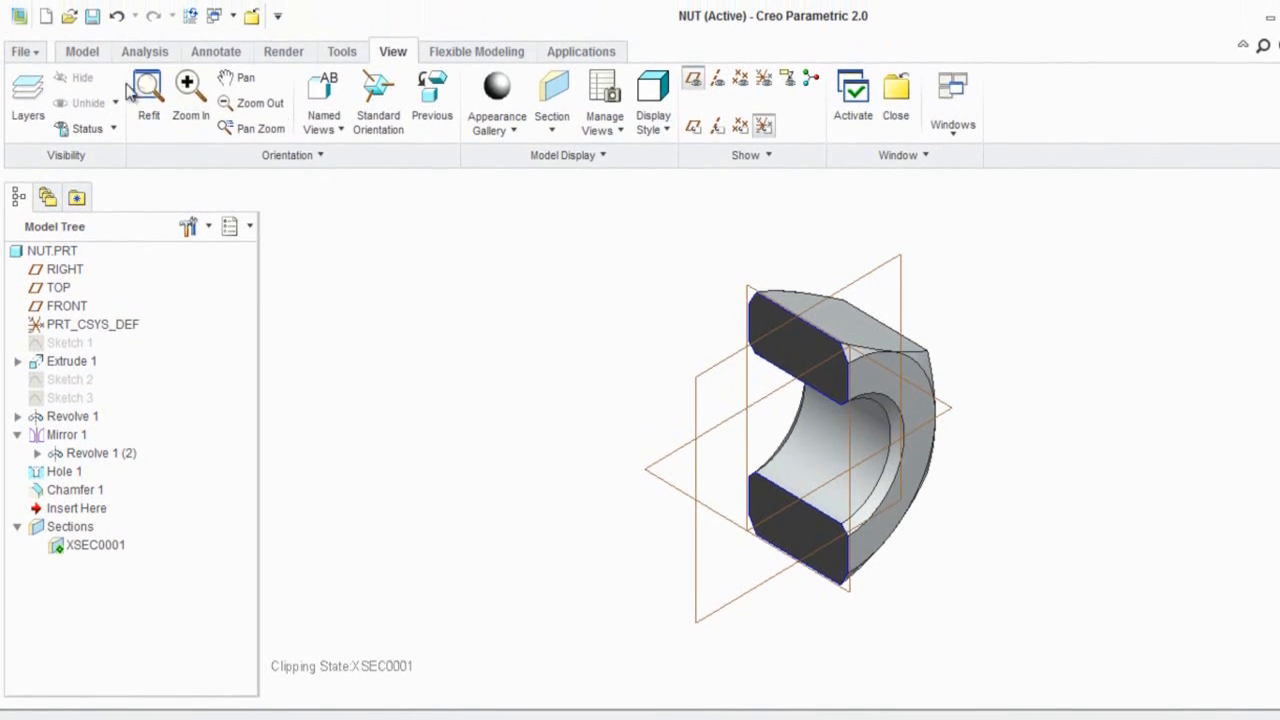
Open unf_internal_thread_profile.prt from the Bolt and Nut folder and maximize its window.
click(89, 58)
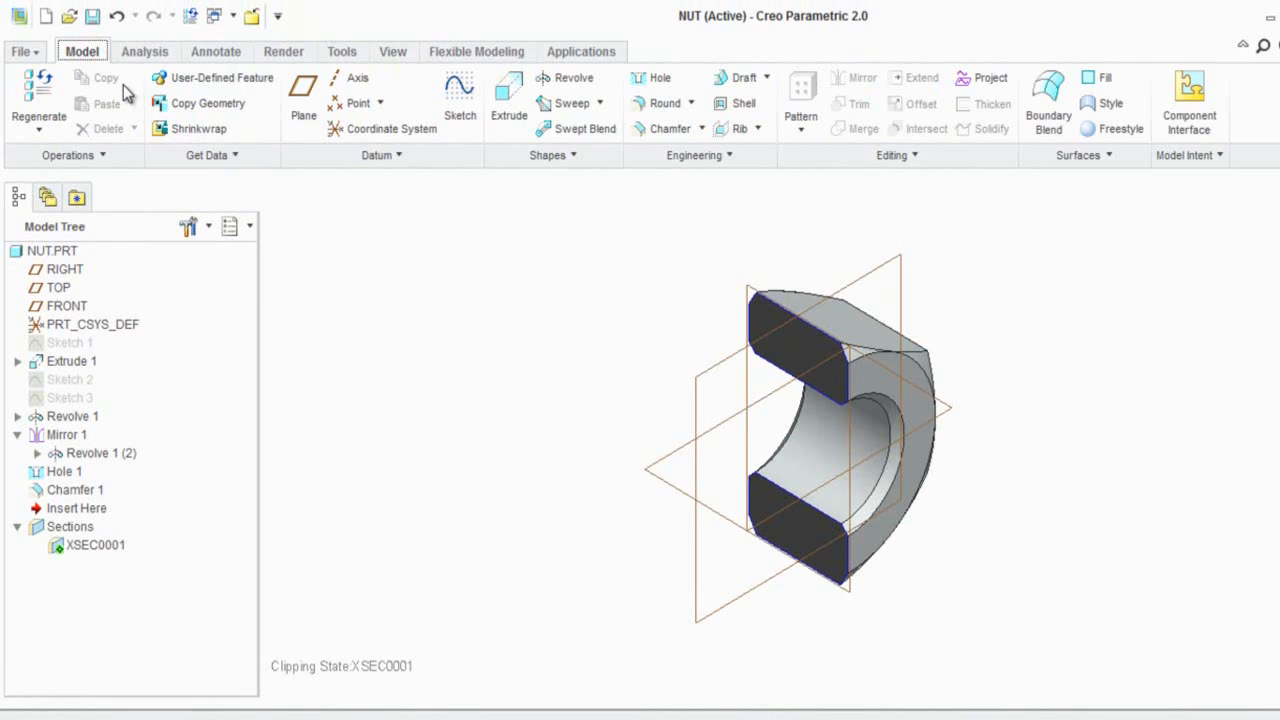
click(68, 16)
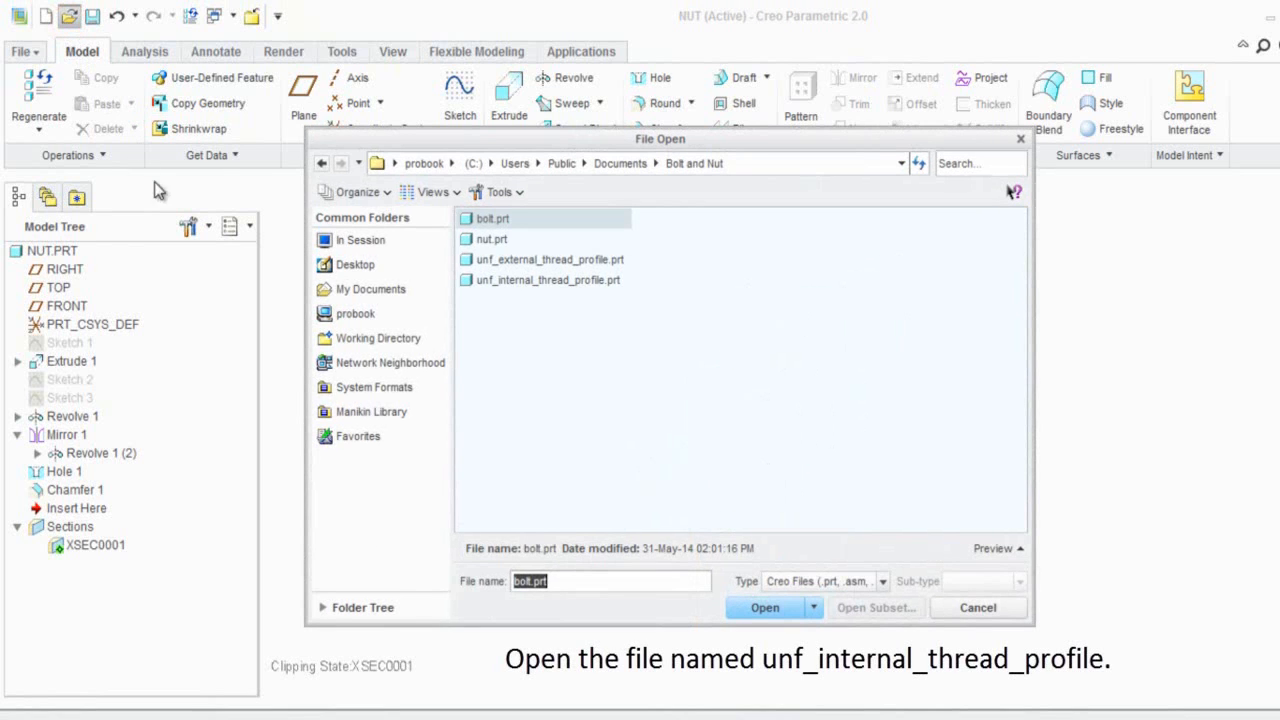
click(512, 282)
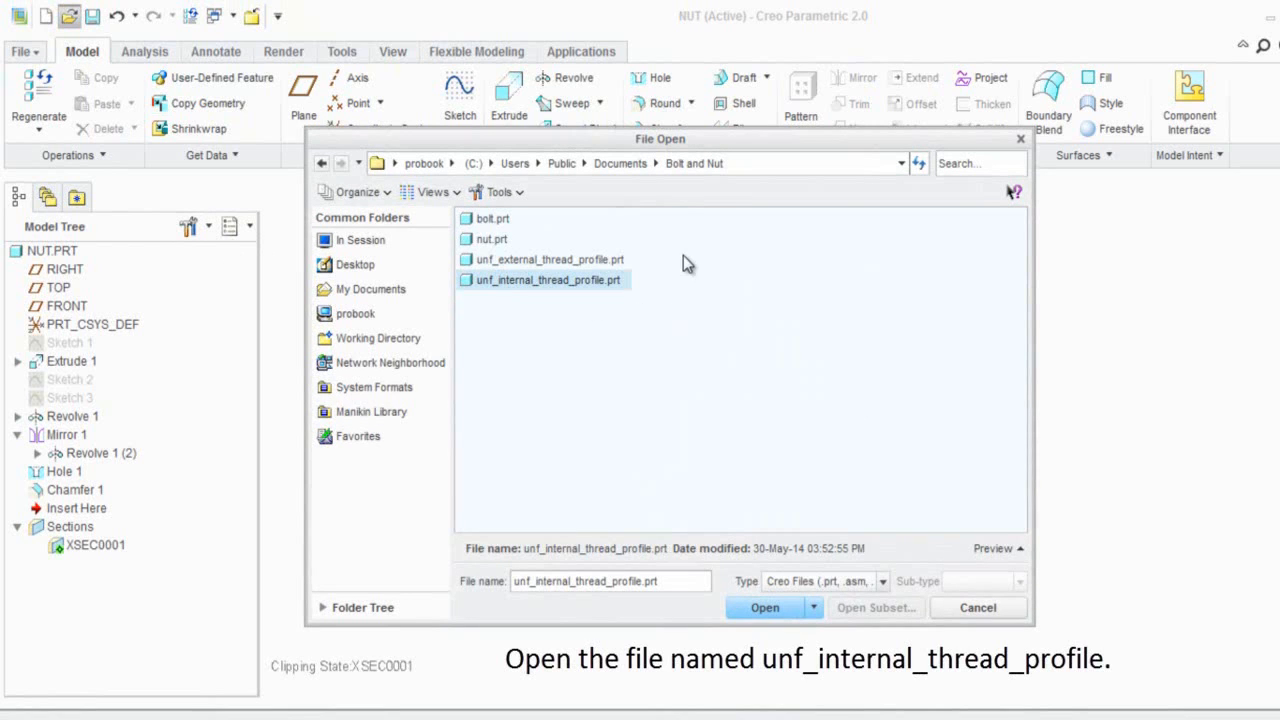
click(768, 609)
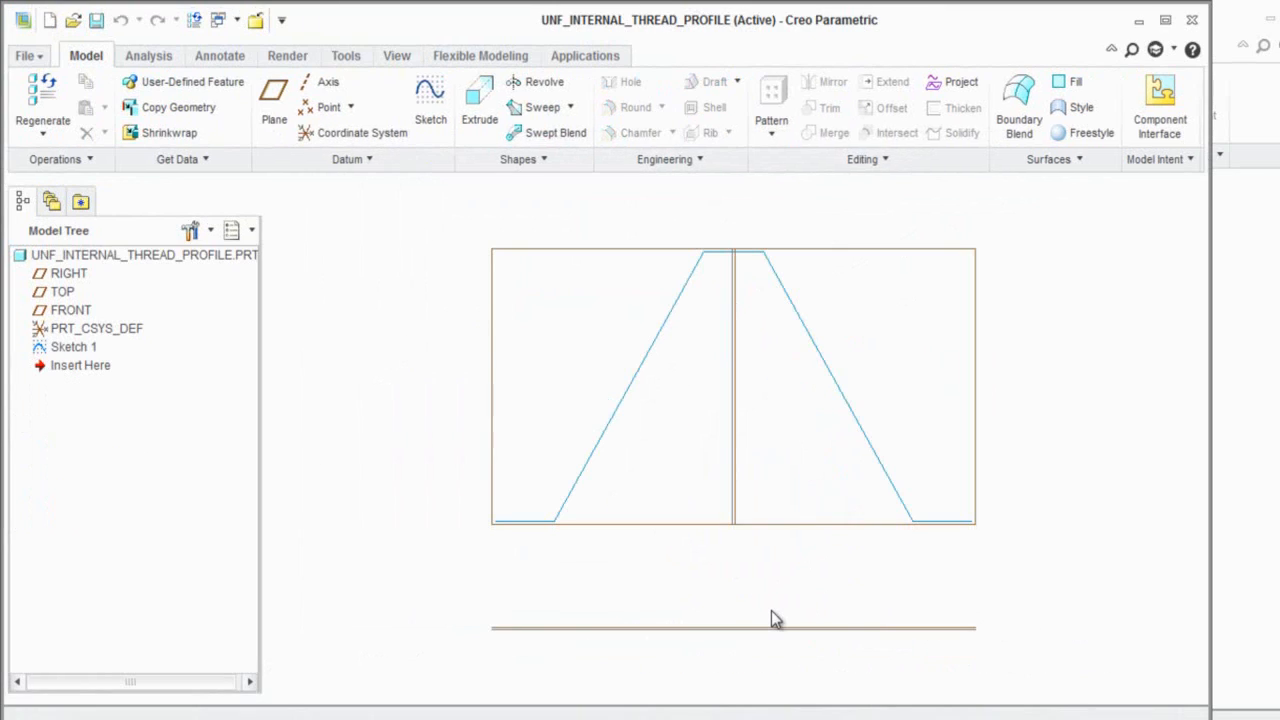
click(1165, 20)
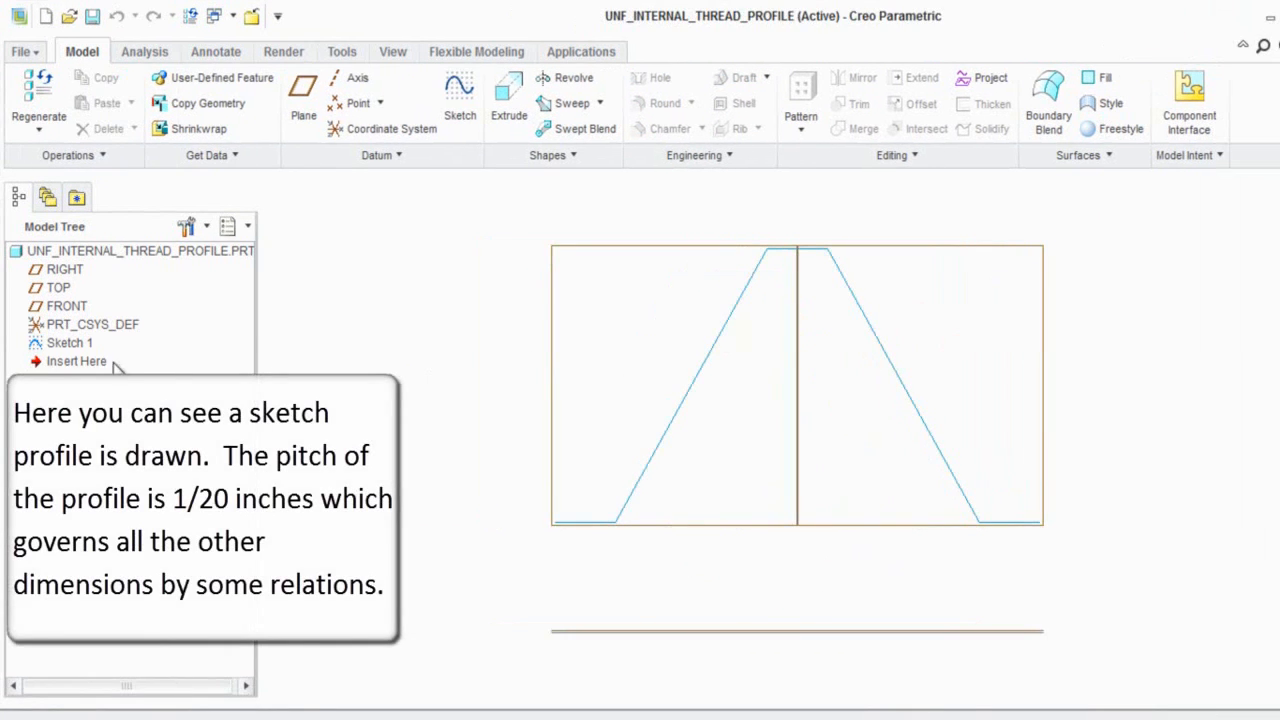
Open Sketch 1 of the thread profile part for editing and copy all of its entities.
right_click(86, 345)
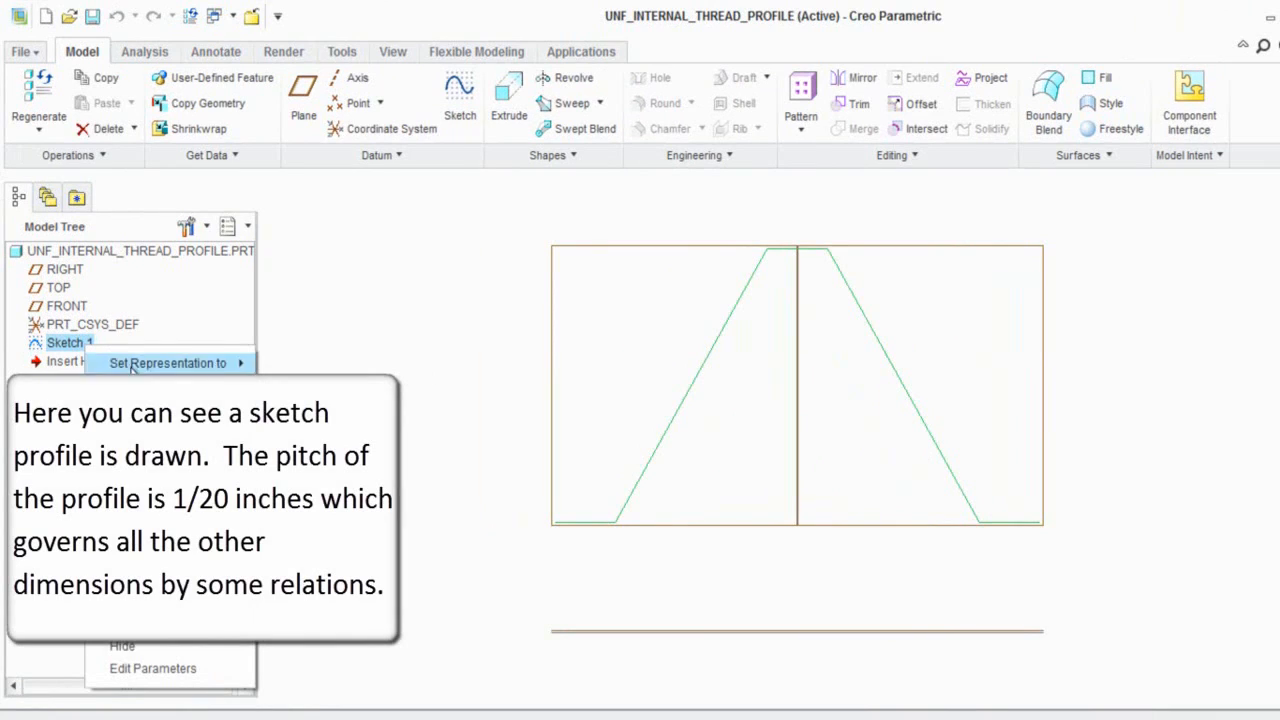
click(150, 512)
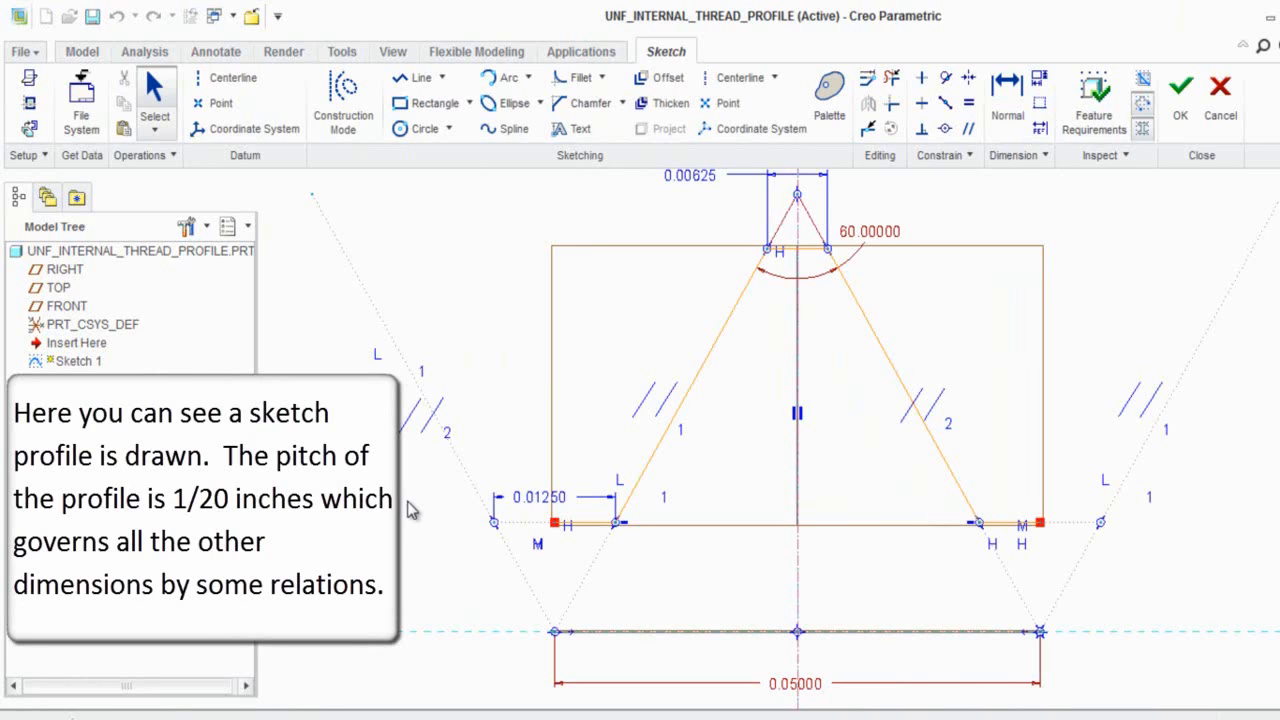
scroll(408, 502, down, 1)
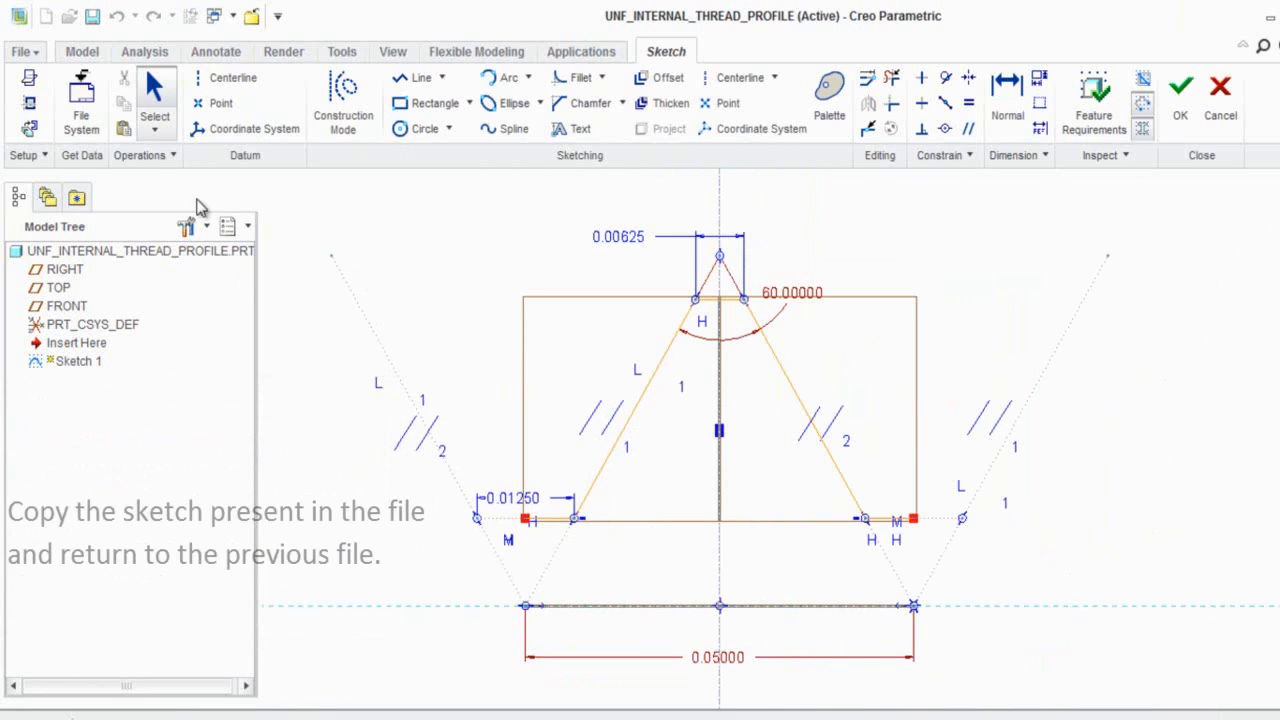
click(155, 131)
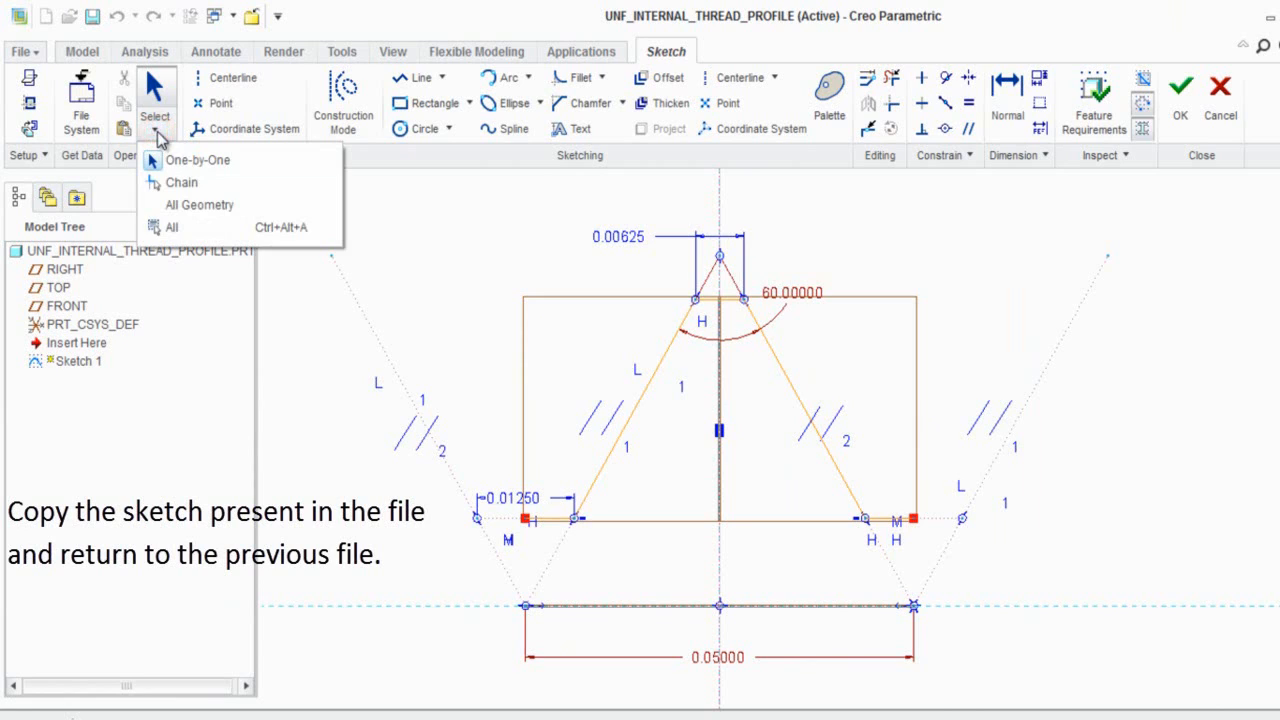
click(165, 229)
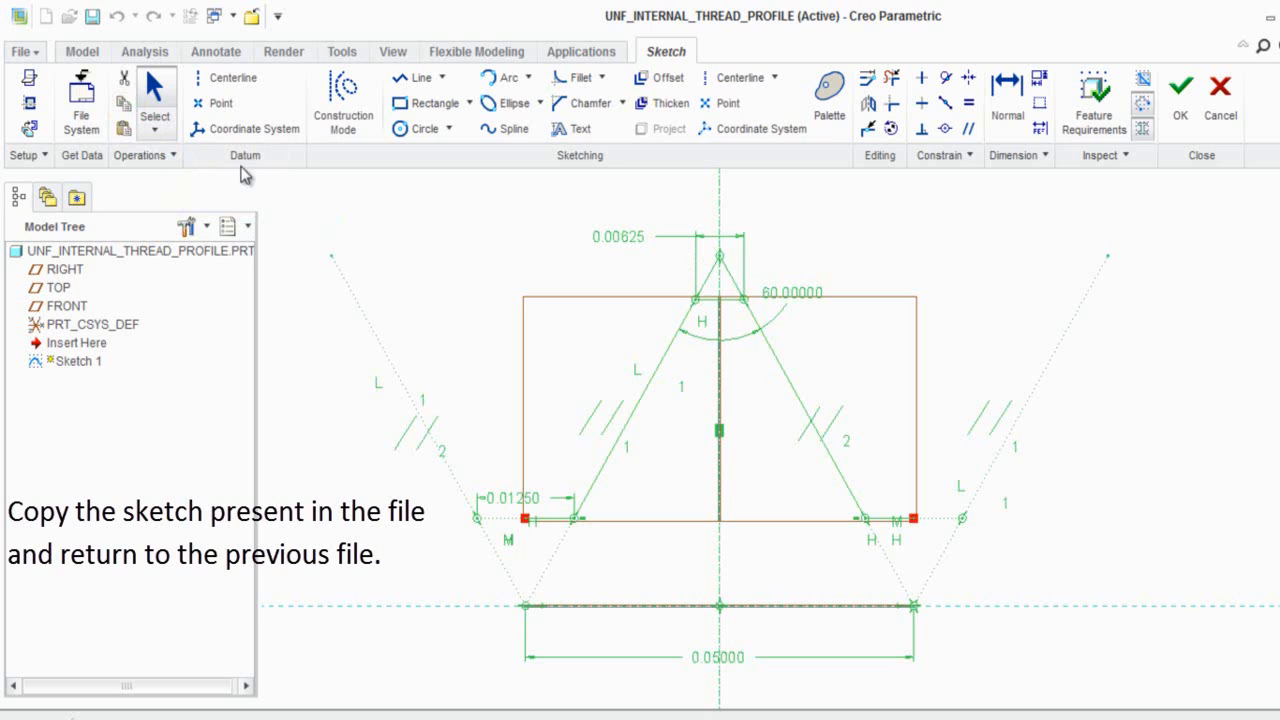
click(404, 238)
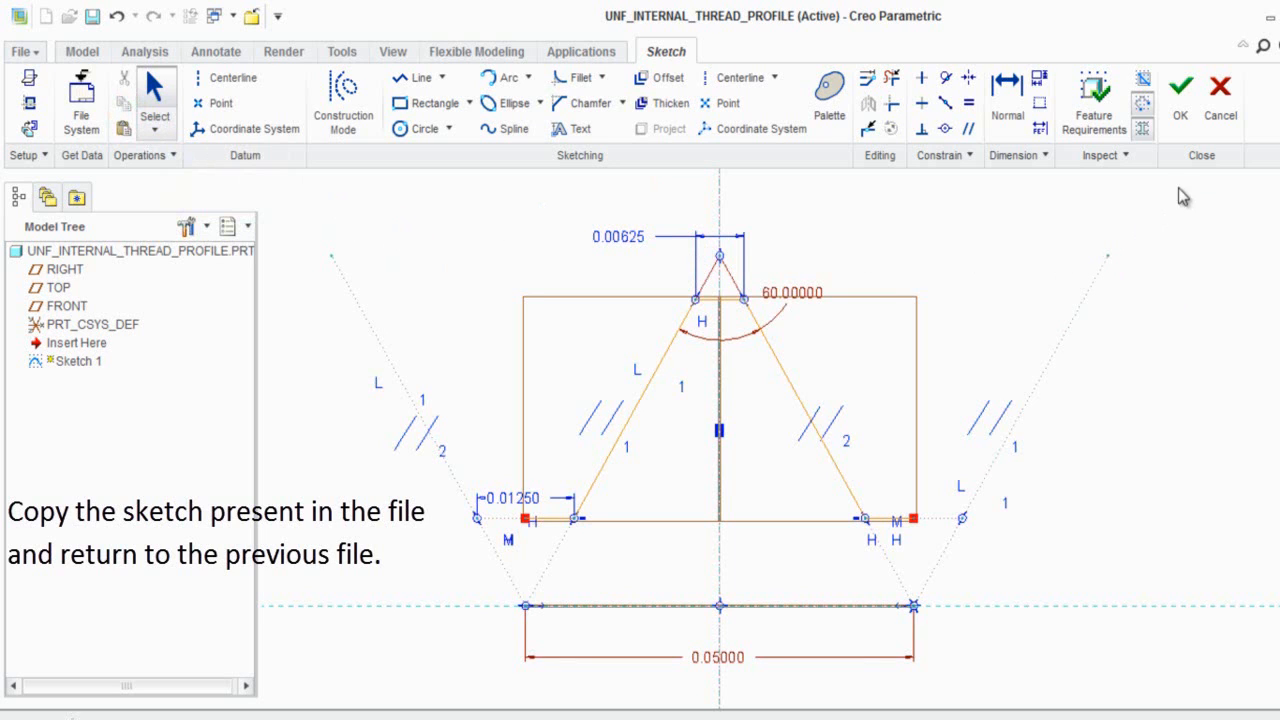
Exit the thread profile sketch and close that part's window to return to the nut.
click(1181, 105)
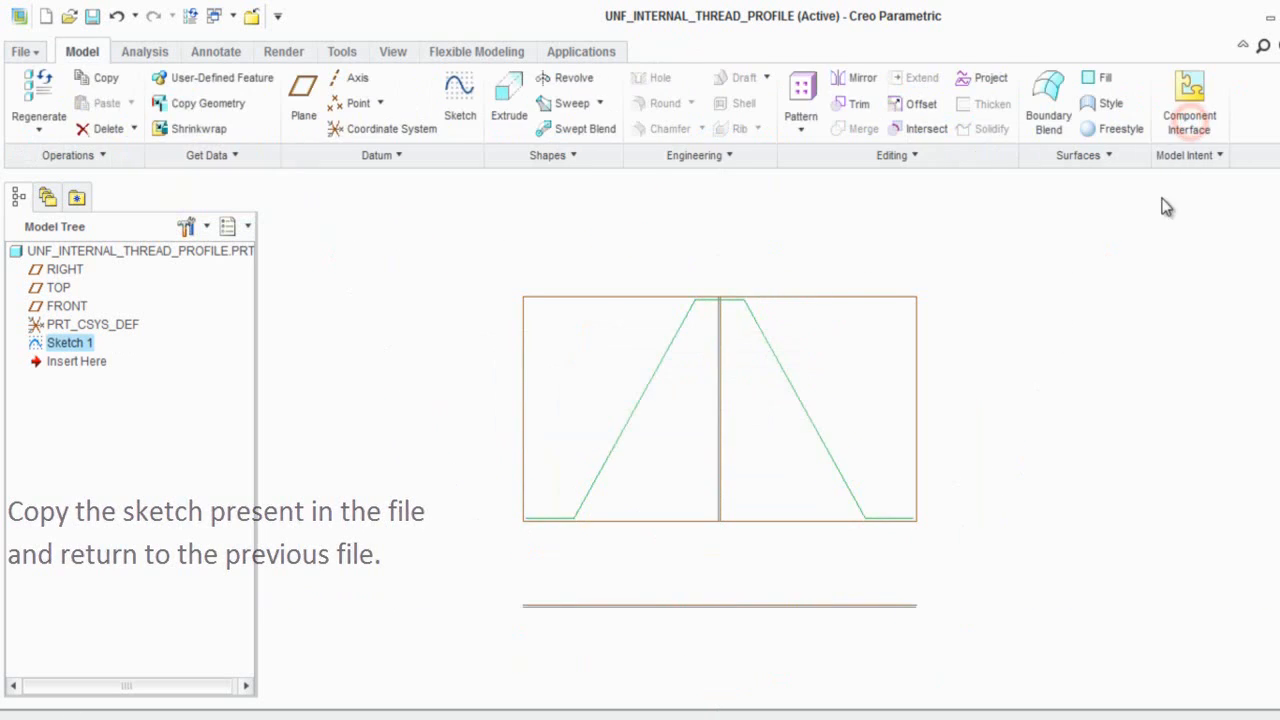
click(1148, 238)
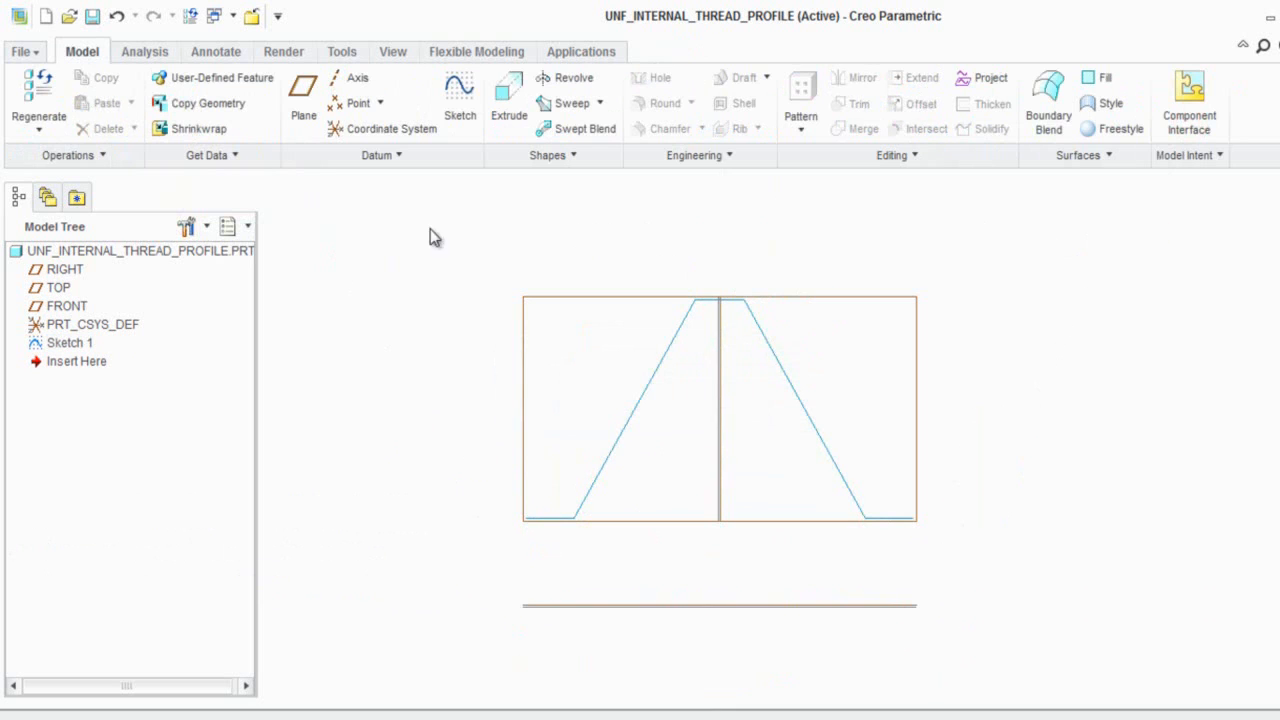
click(251, 16)
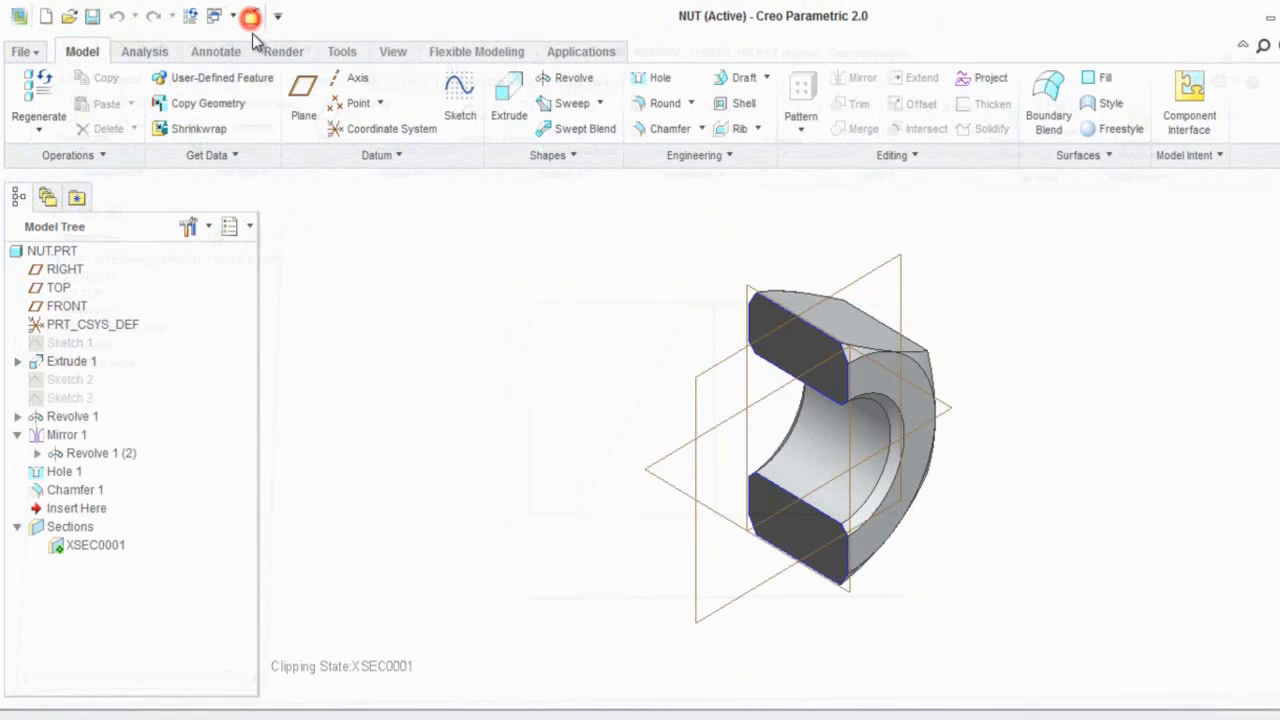
click(356, 270)
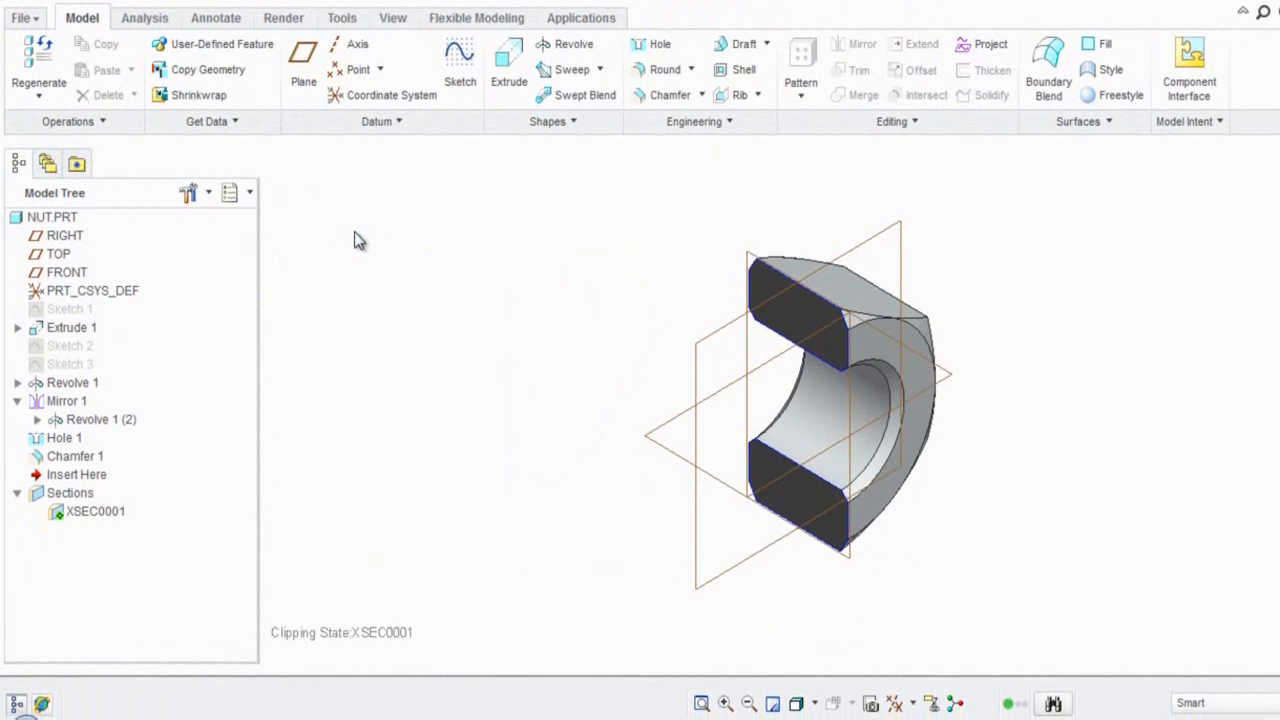
Start a Helical Sweep and define its profile sketch on the FRONT datum plane, with RIGHT as the orientation reference.
click(603, 72)
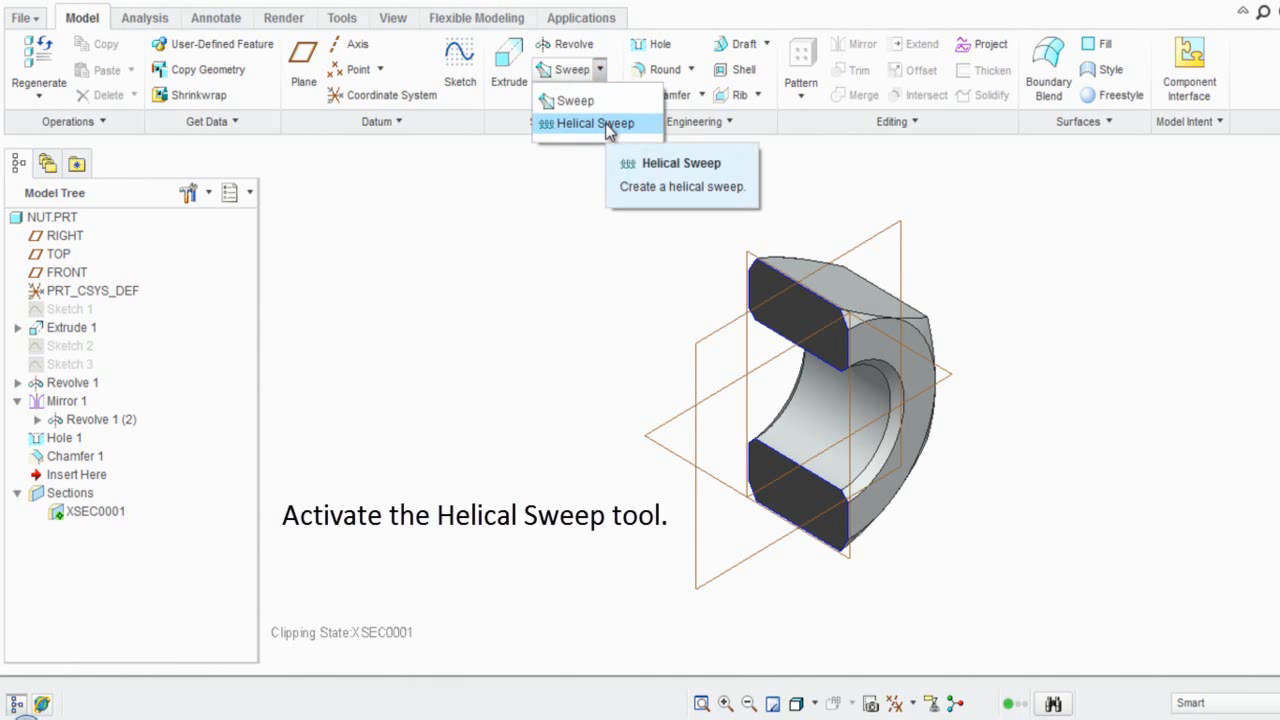
click(605, 123)
click(595, 205)
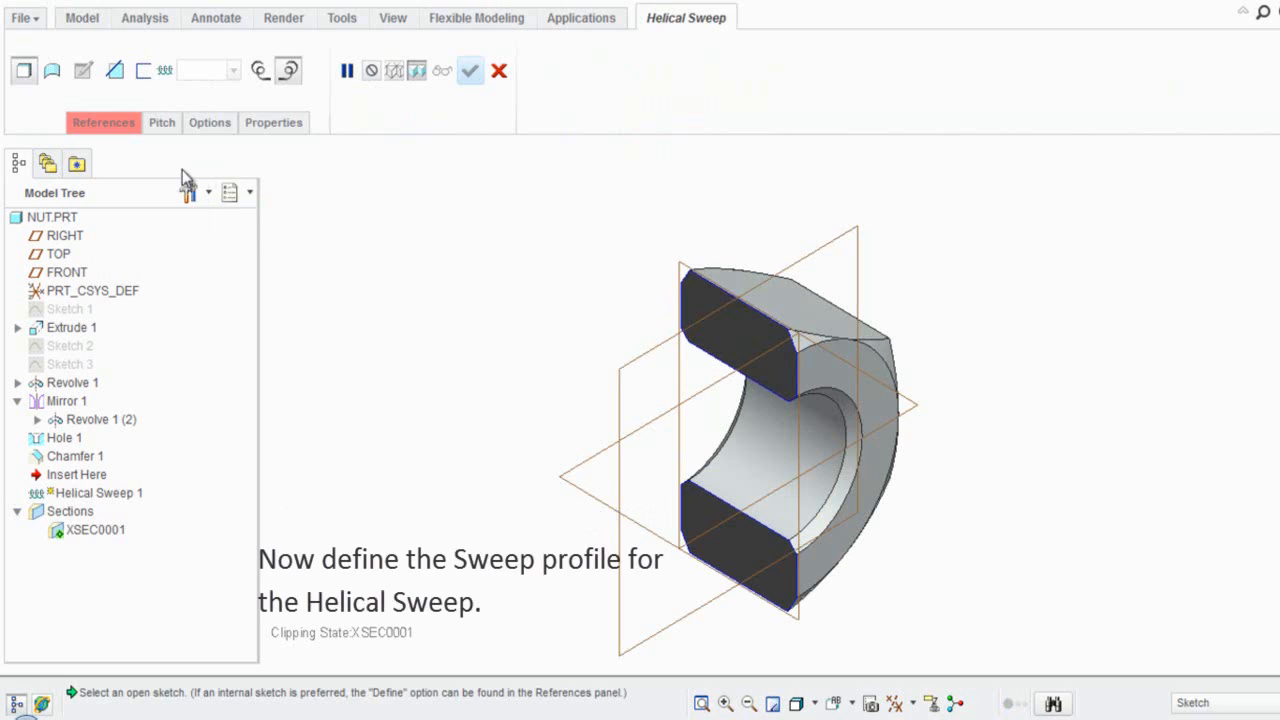
click(119, 124)
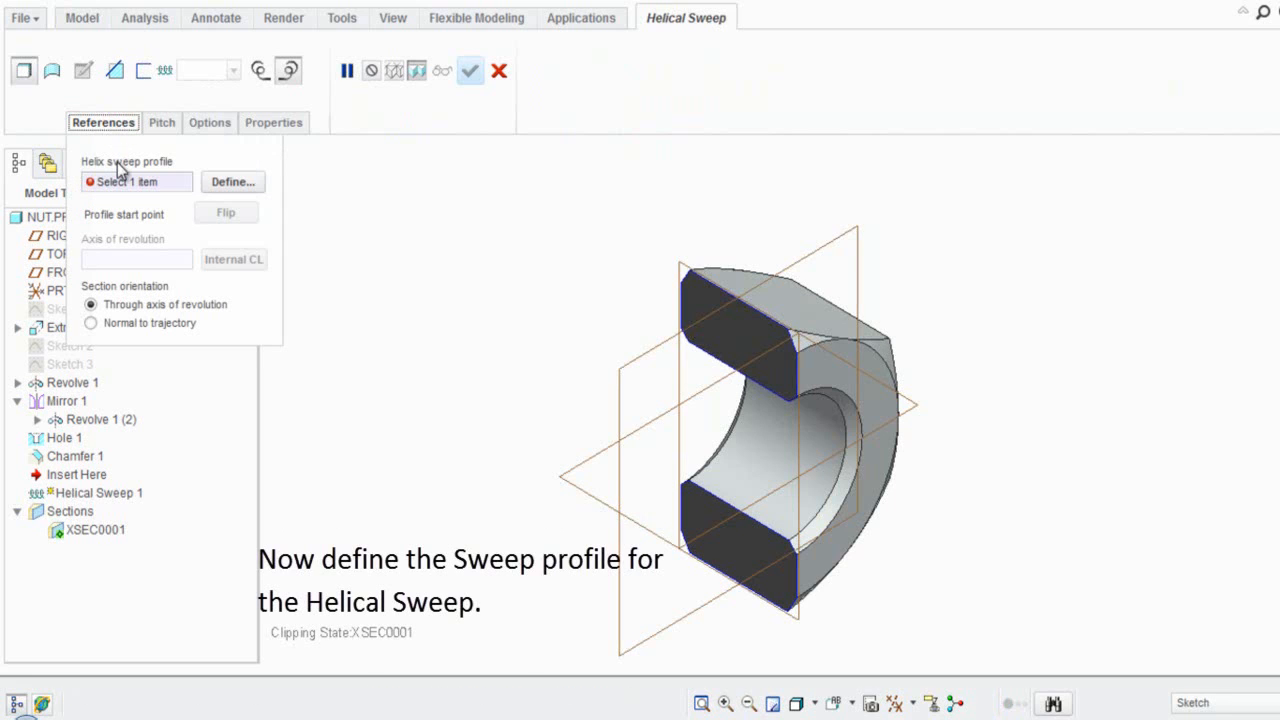
click(226, 184)
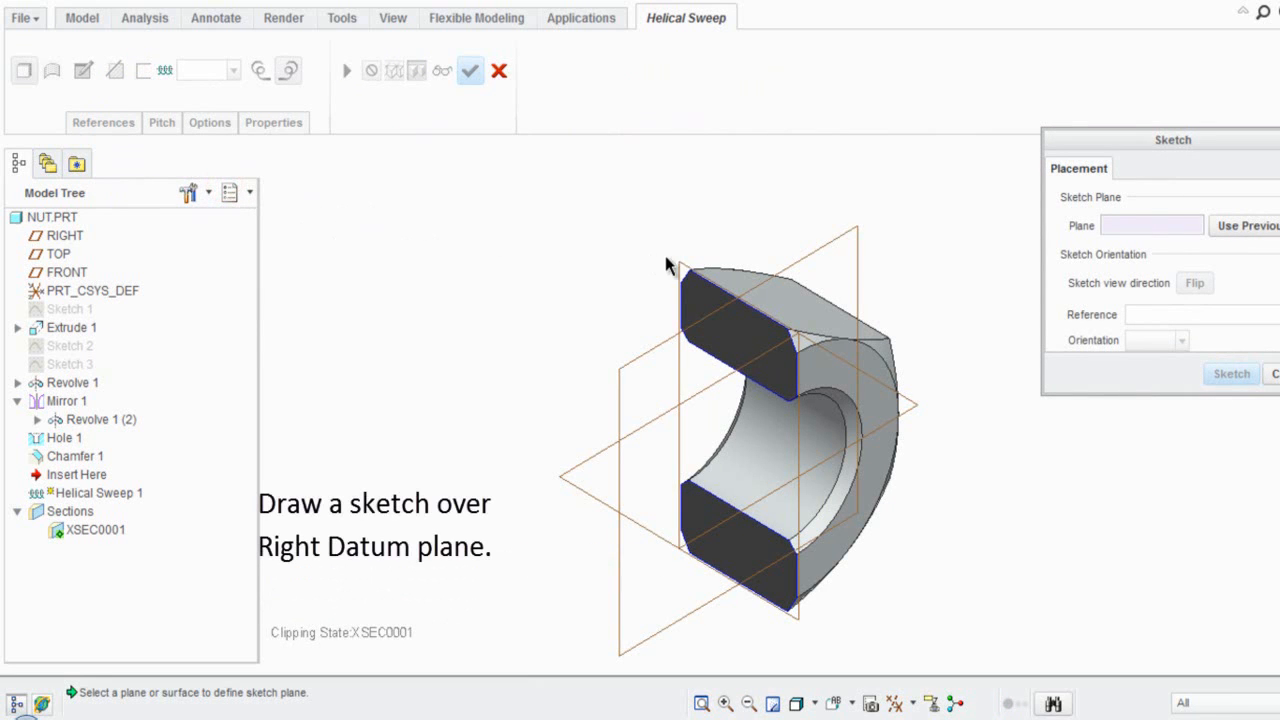
click(689, 276)
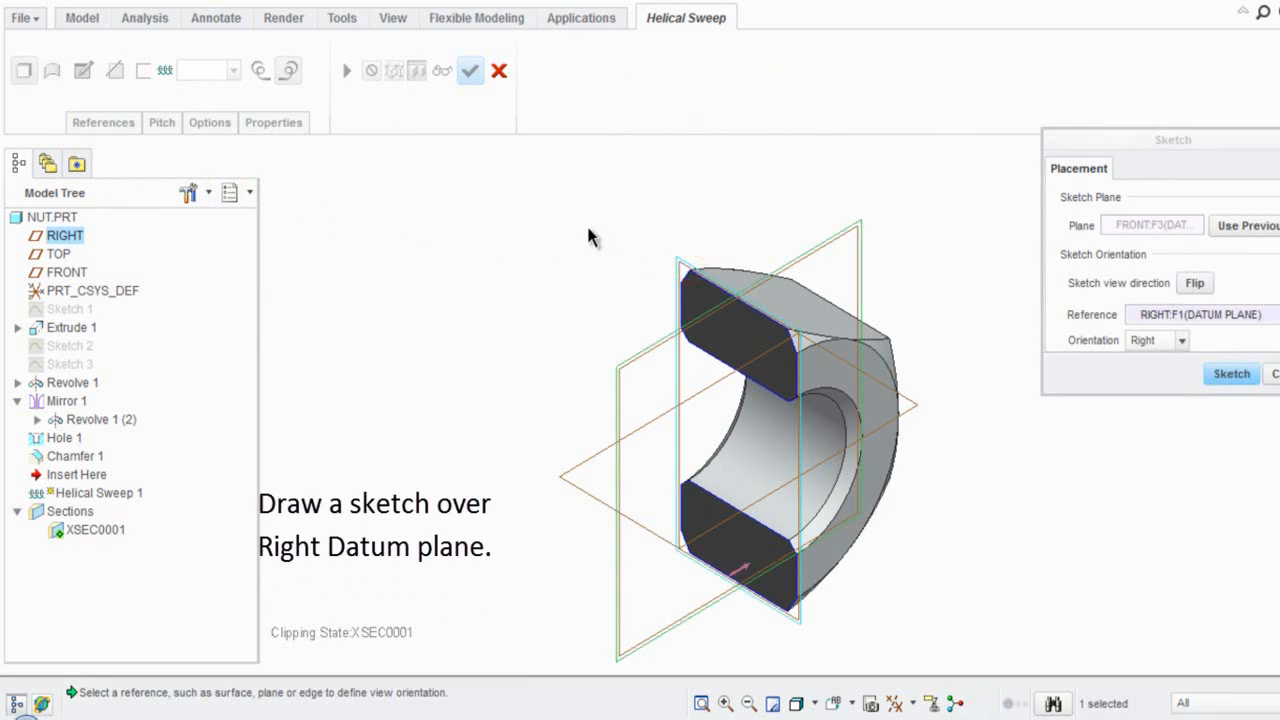
click(1236, 375)
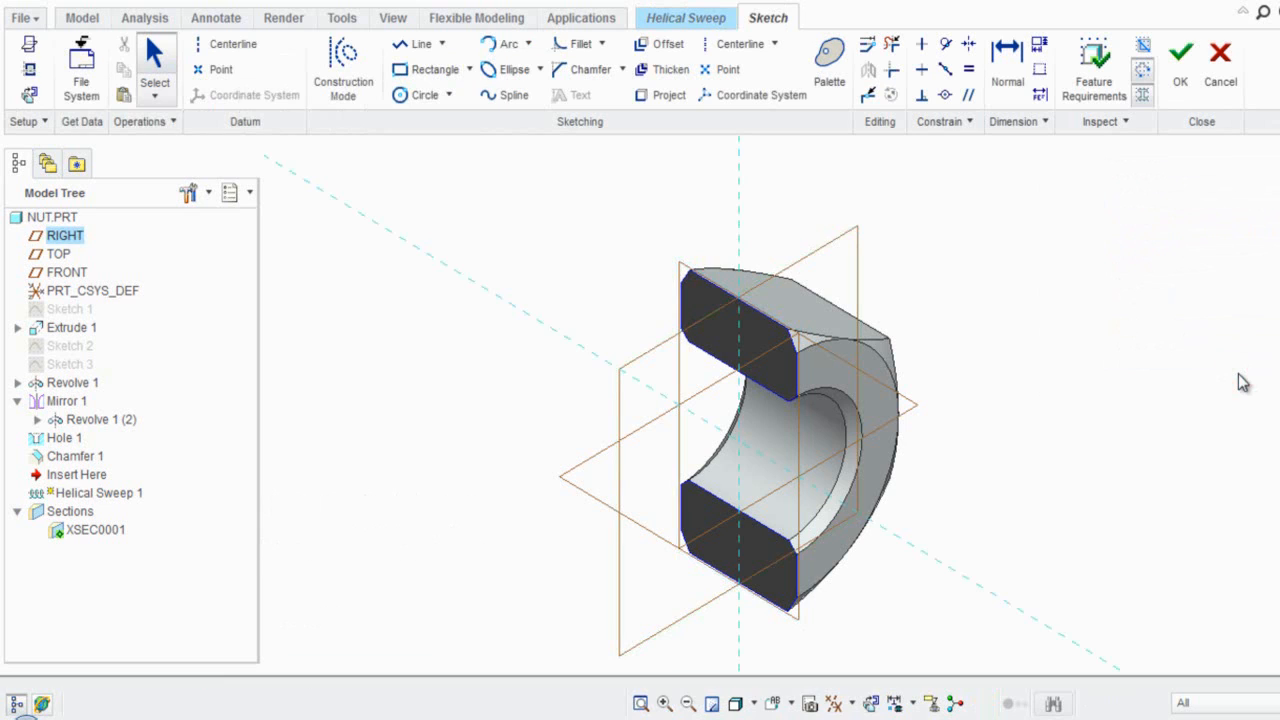
In the FRONT view, add the edges of both nut end faces and the hole's upper surface as sketch references.
click(790, 707)
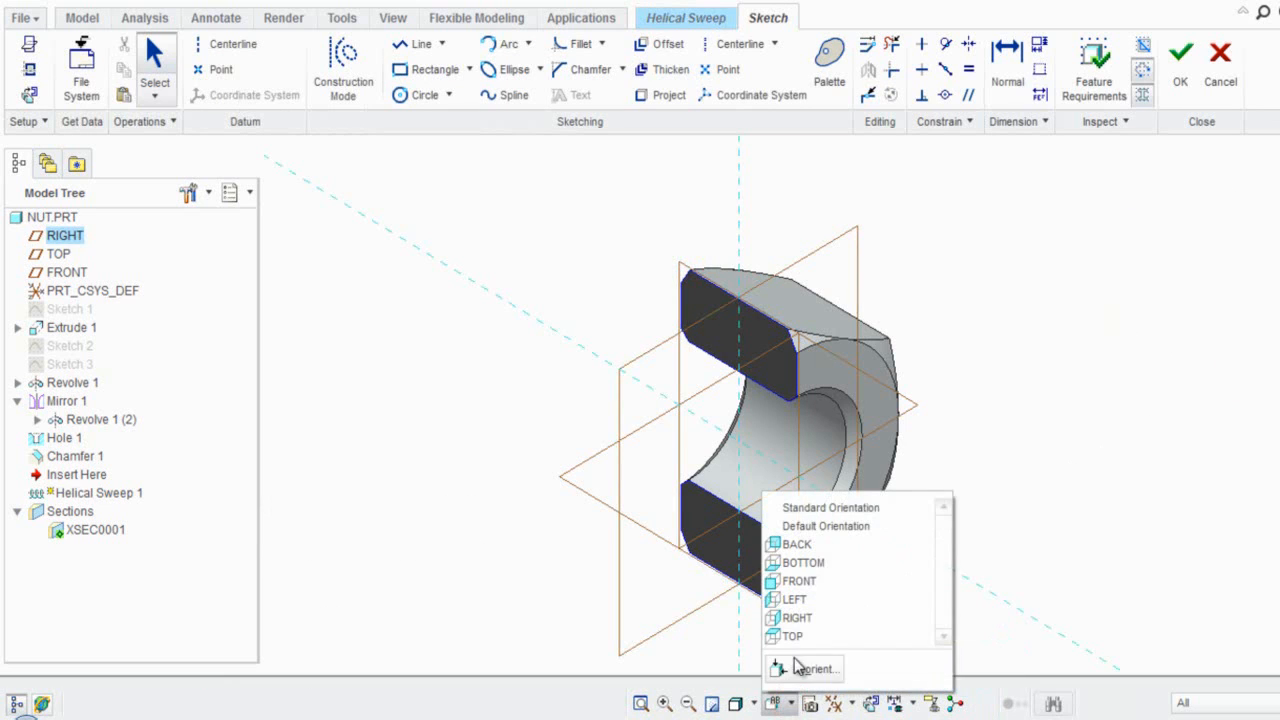
click(802, 586)
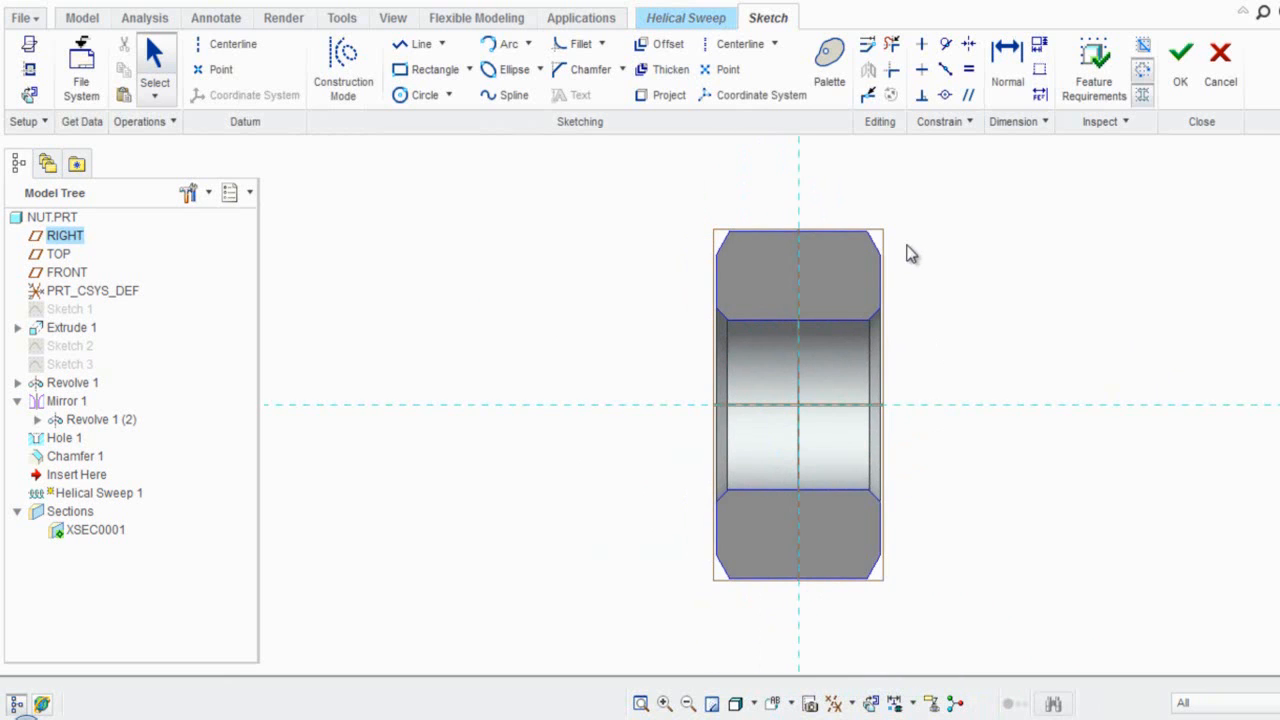
scroll(905, 235, down, 1)
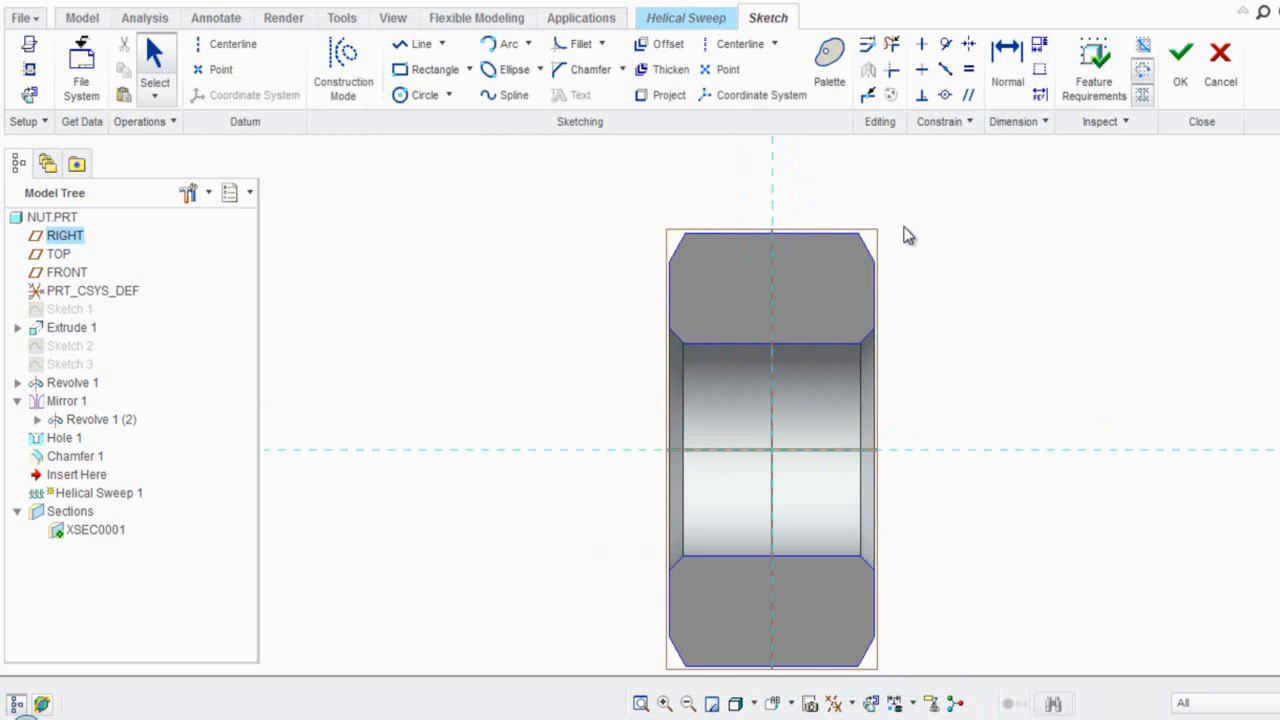
click(905, 235)
click(29, 69)
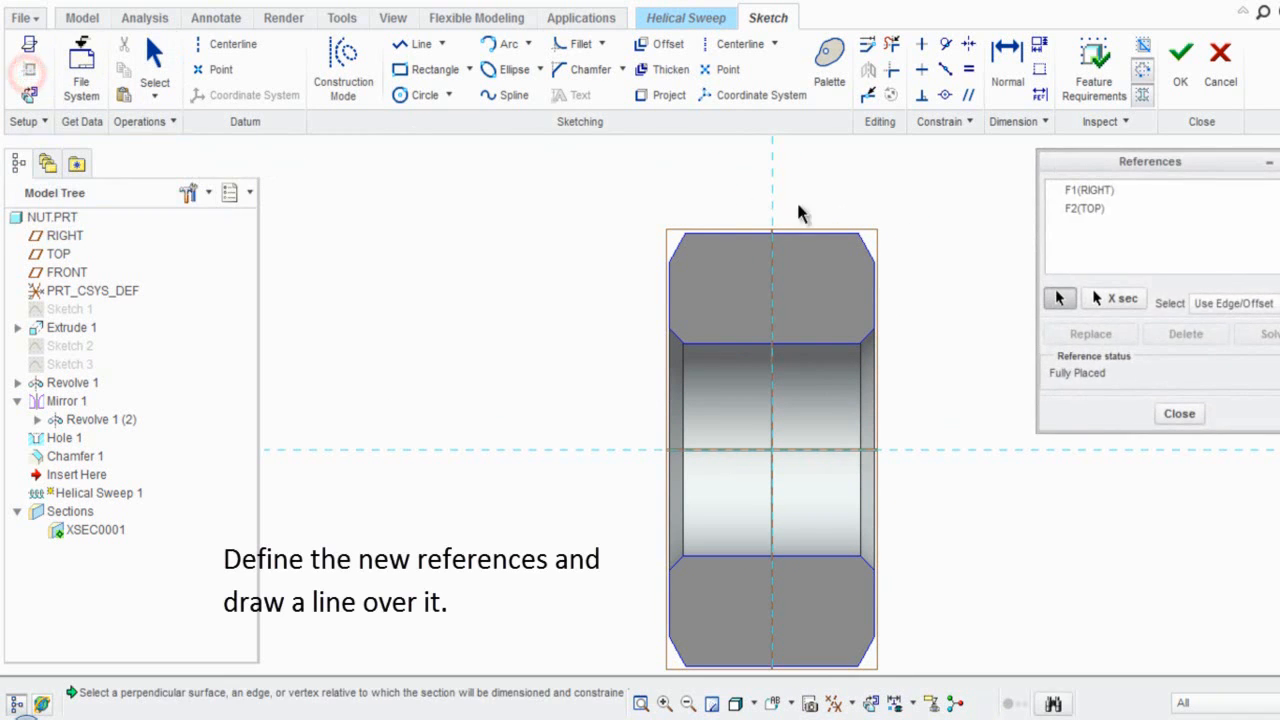
click(880, 288)
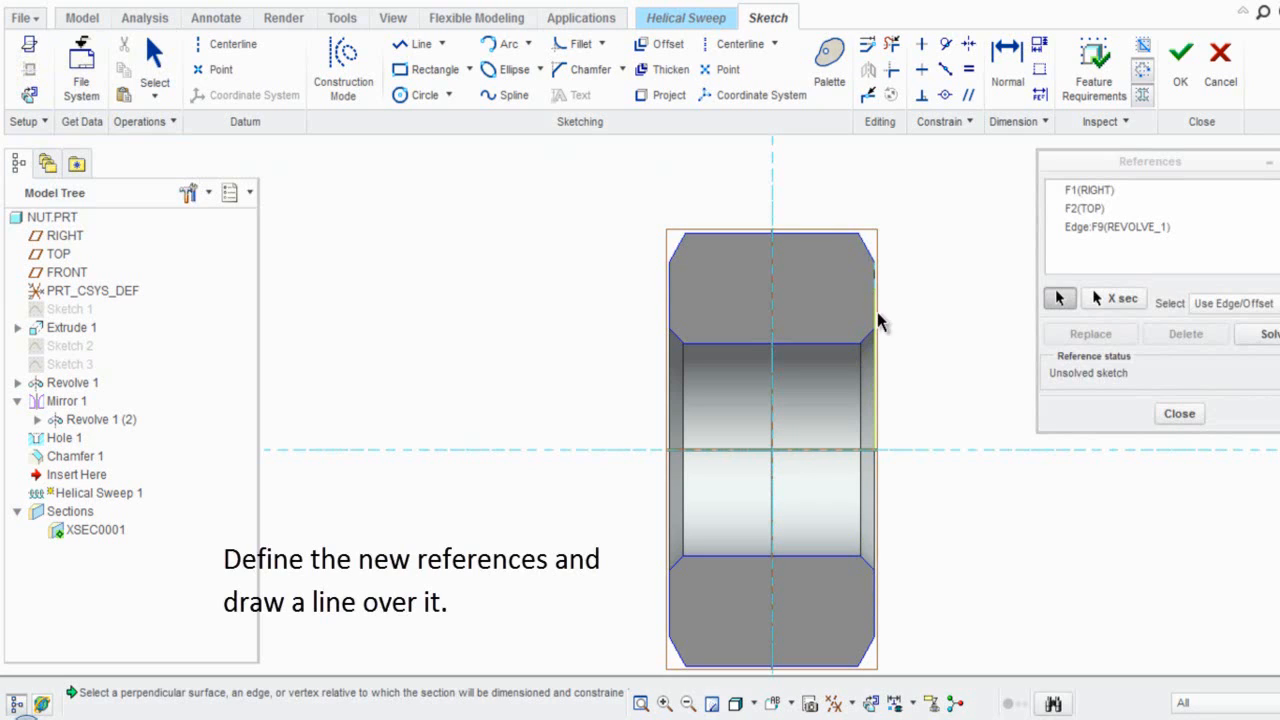
click(877, 318)
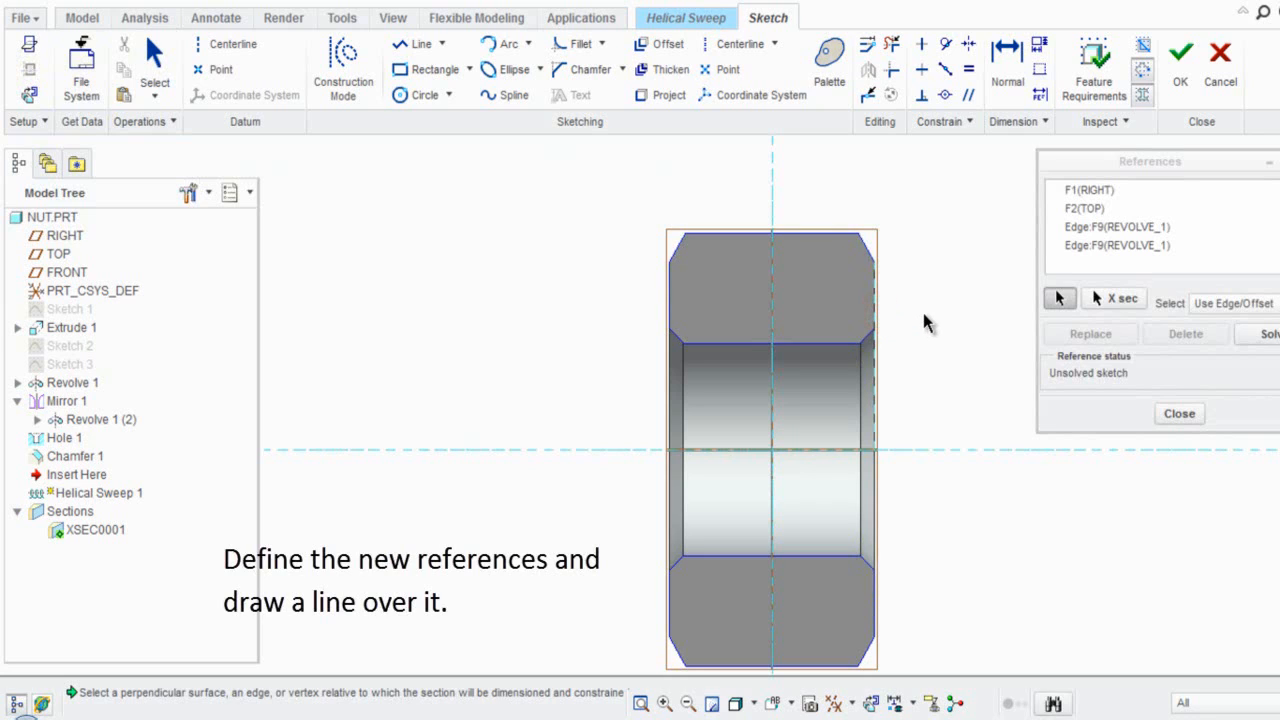
click(845, 350)
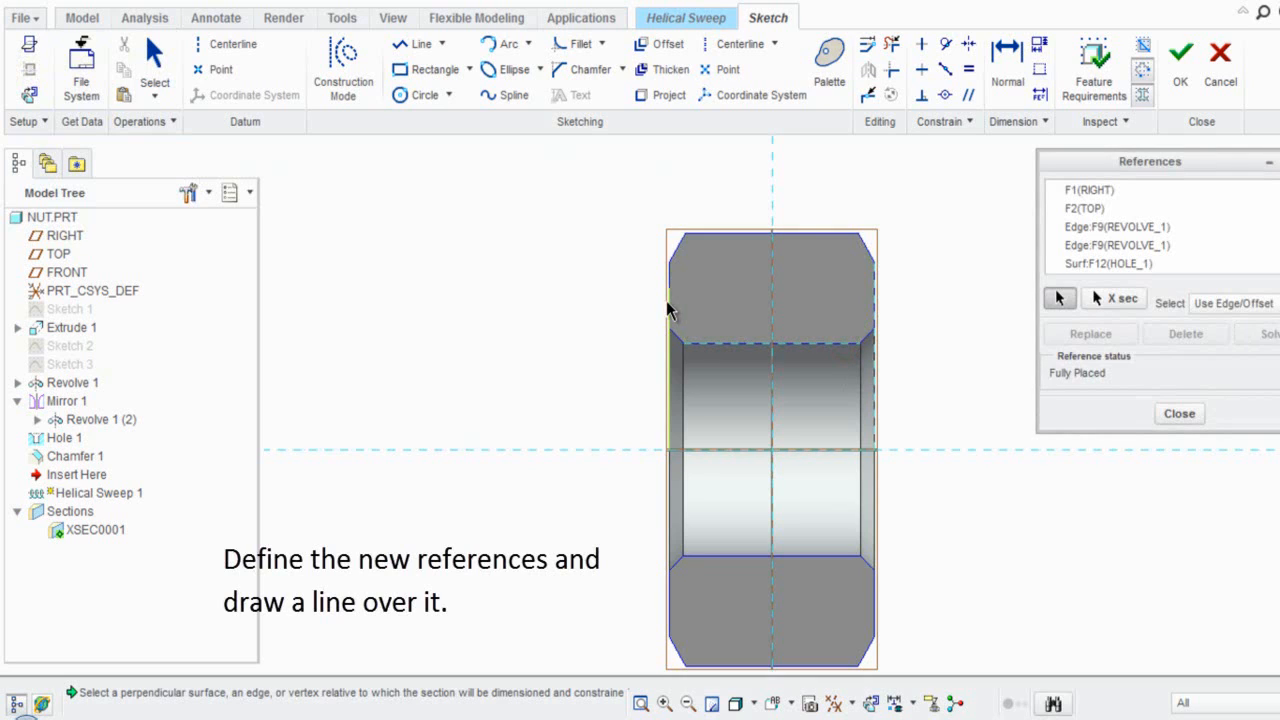
click(667, 303)
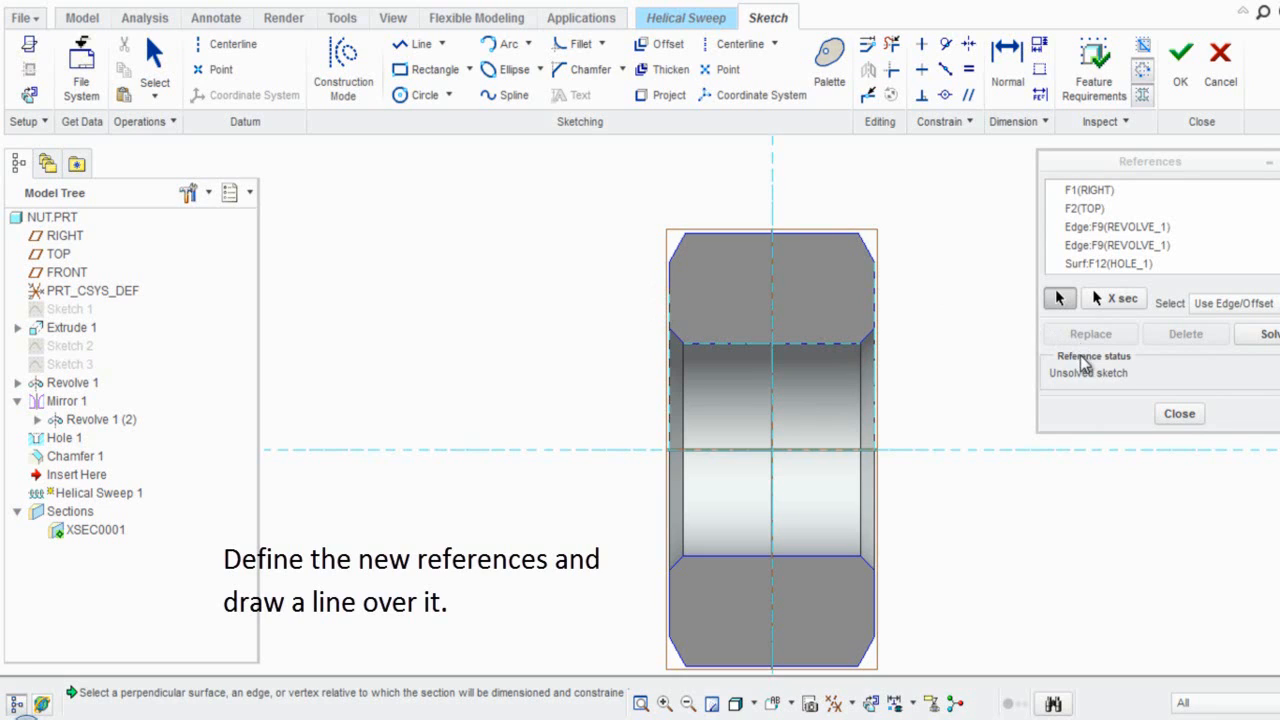
click(1178, 415)
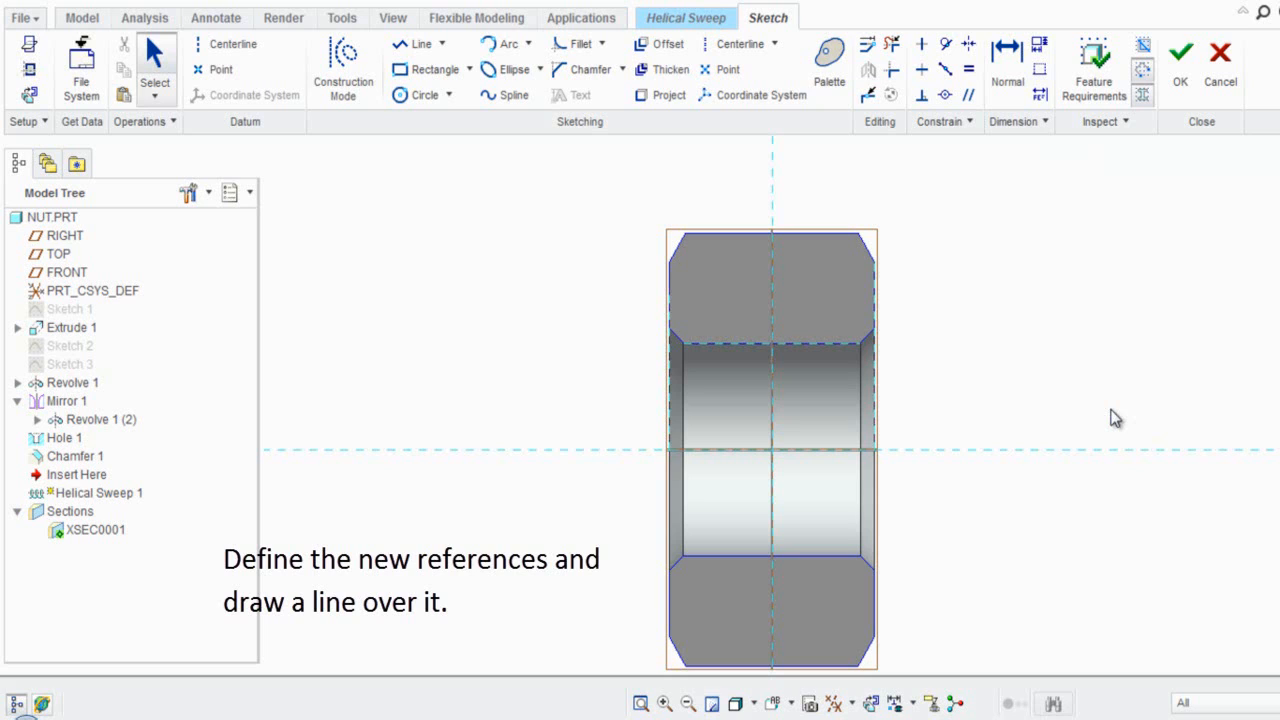
Draw a horizontal line along the hole's upper edge, from the right end face to the left end face of the nut.
click(421, 48)
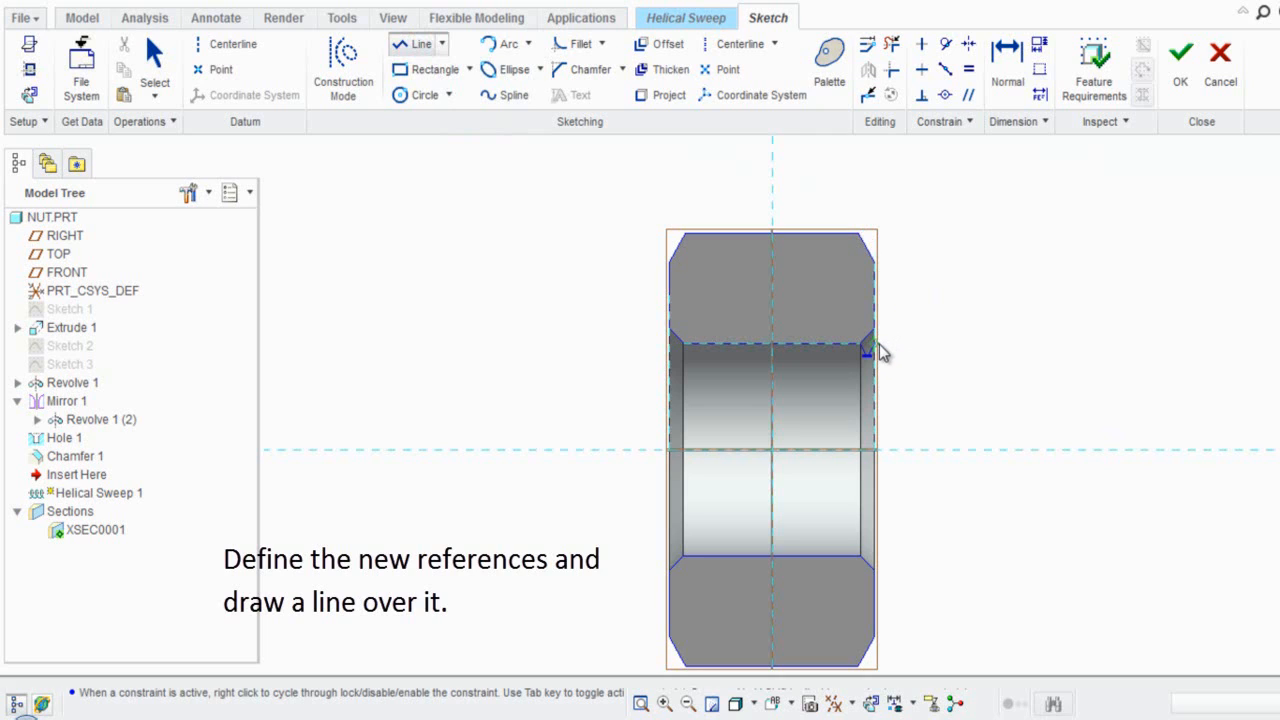
click(876, 345)
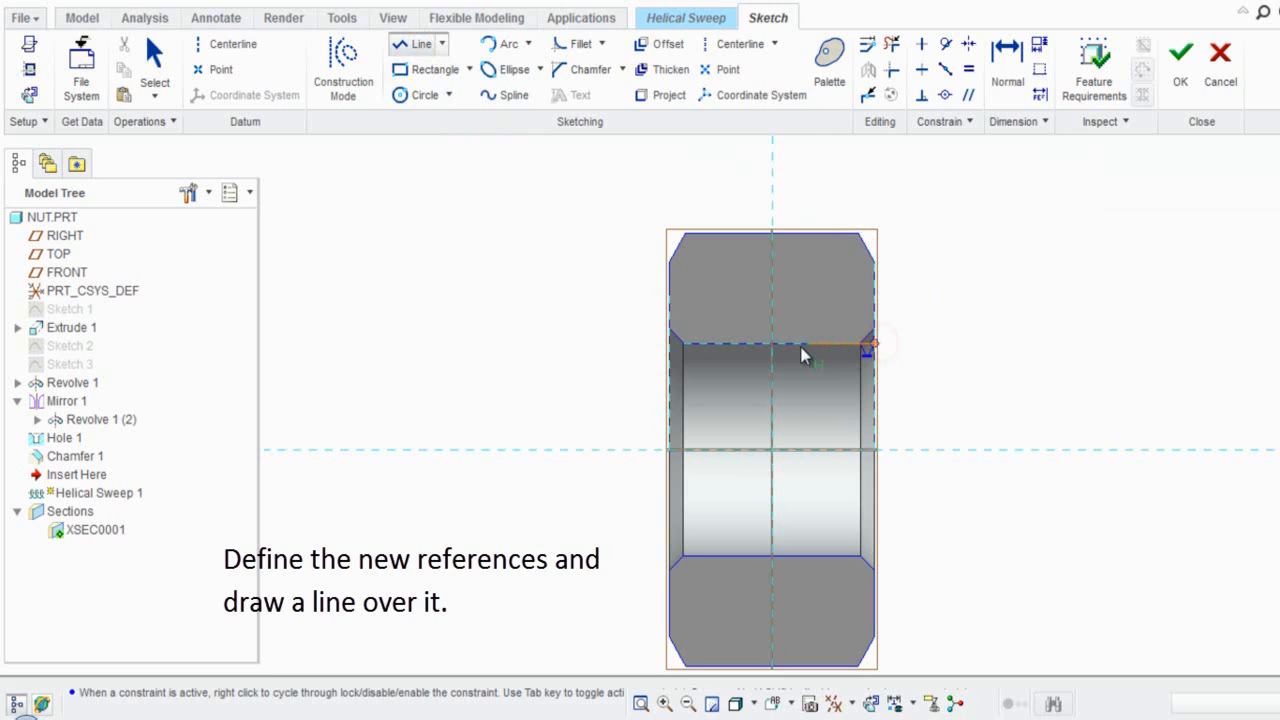
click(668, 345)
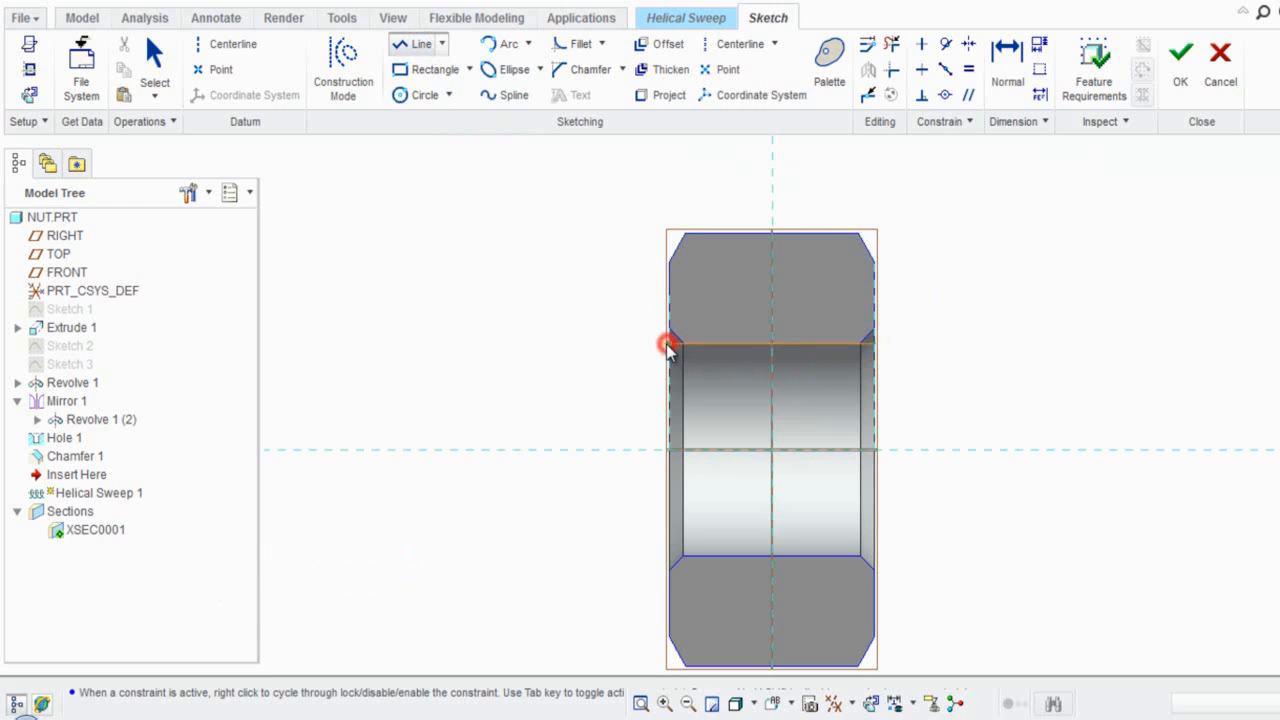
middle_click(596, 354)
middle_click(598, 355)
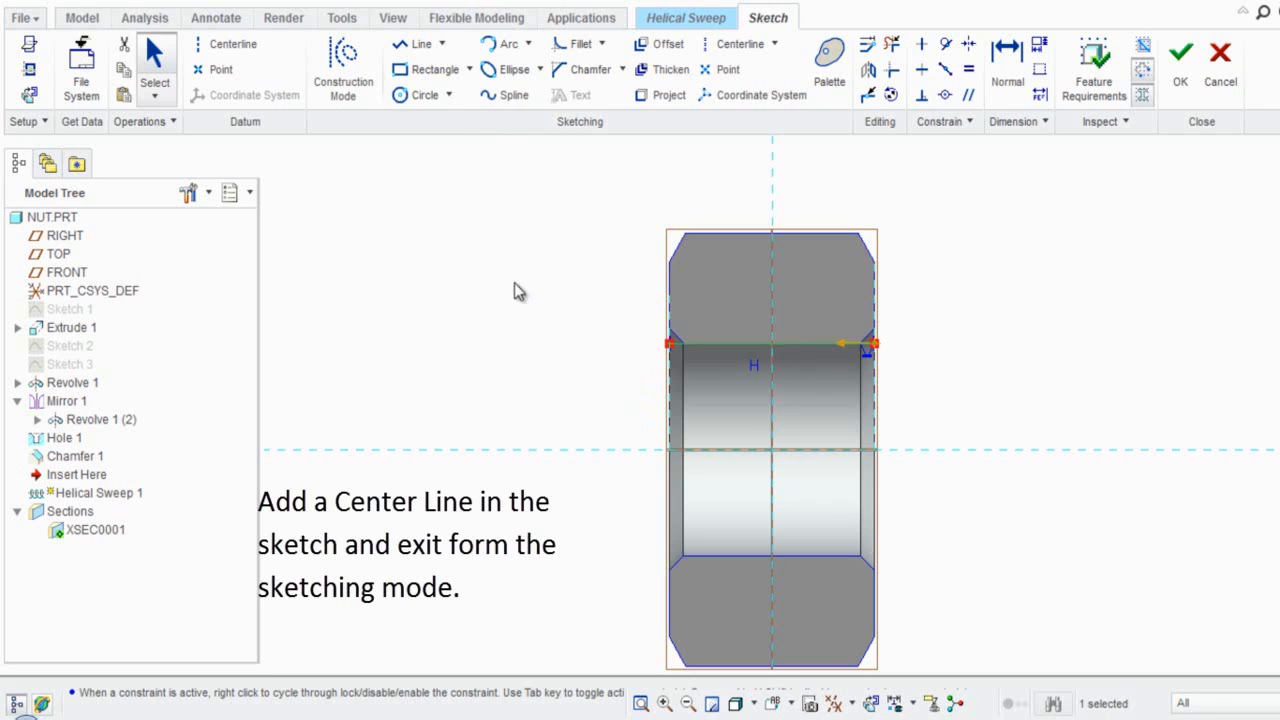
Add a horizontal datum centerline through the origin along the hole's axis and finish the sweep profile sketch.
click(246, 46)
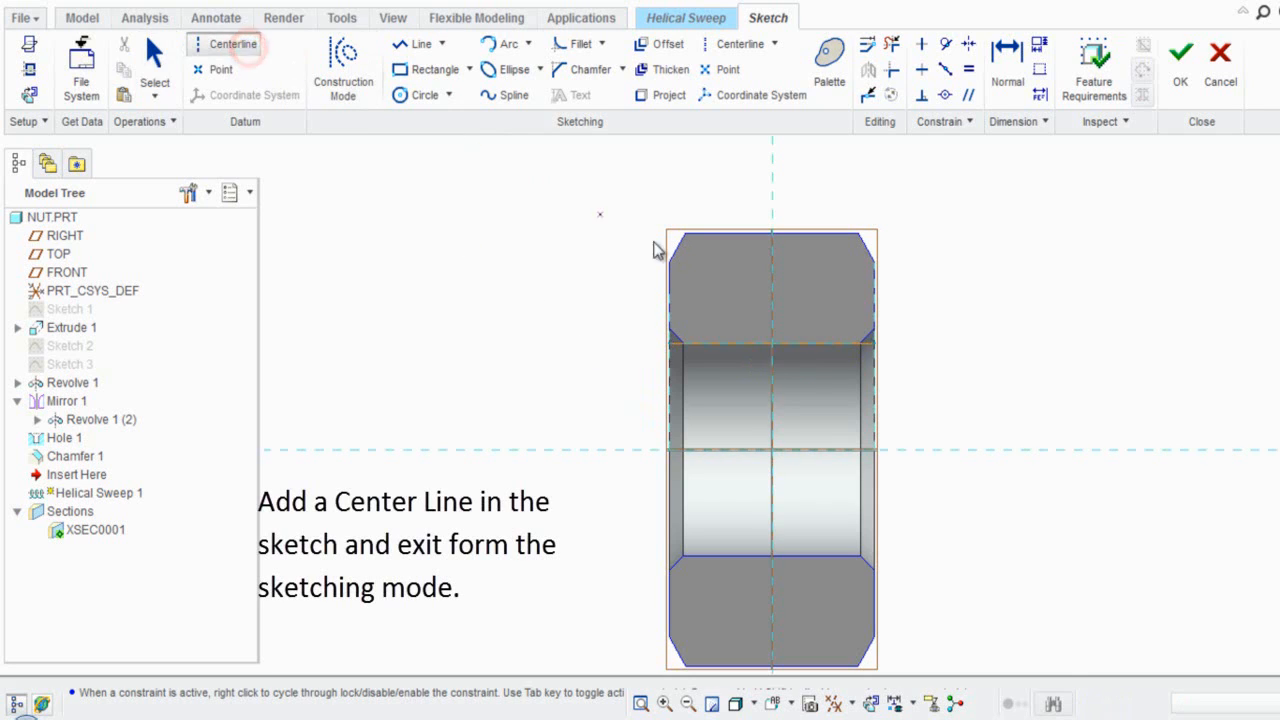
click(771, 449)
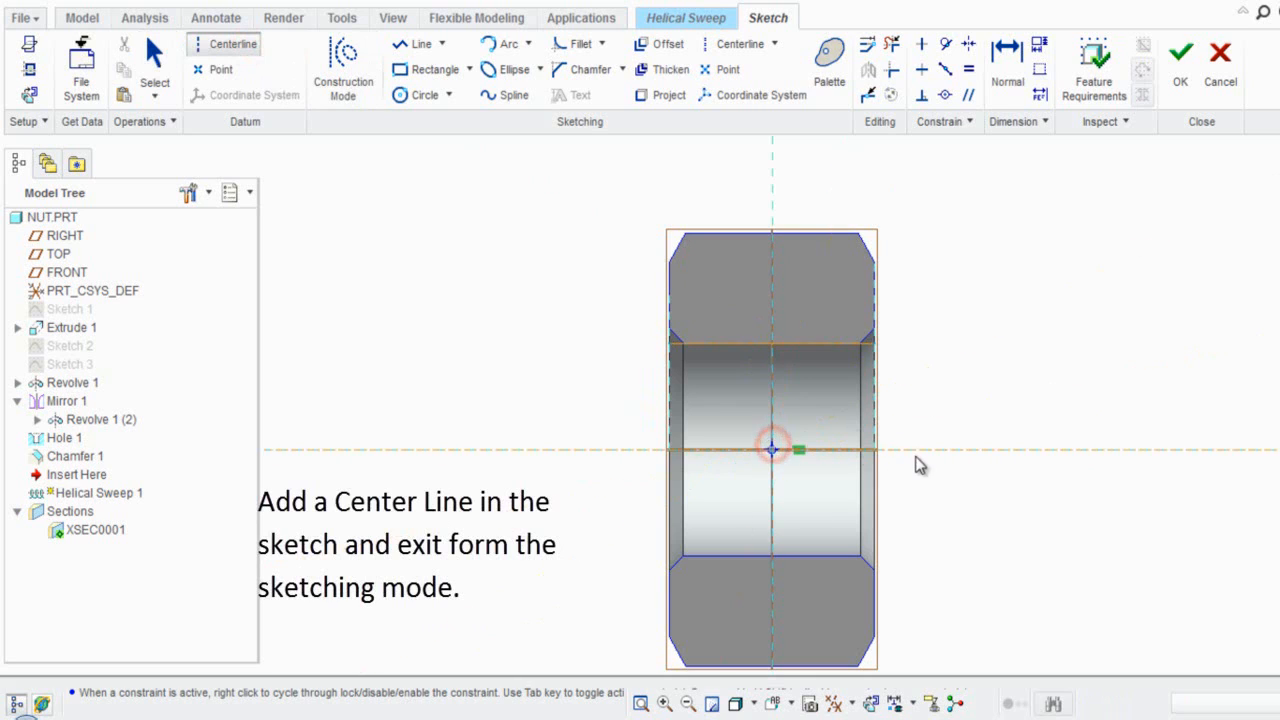
click(961, 457)
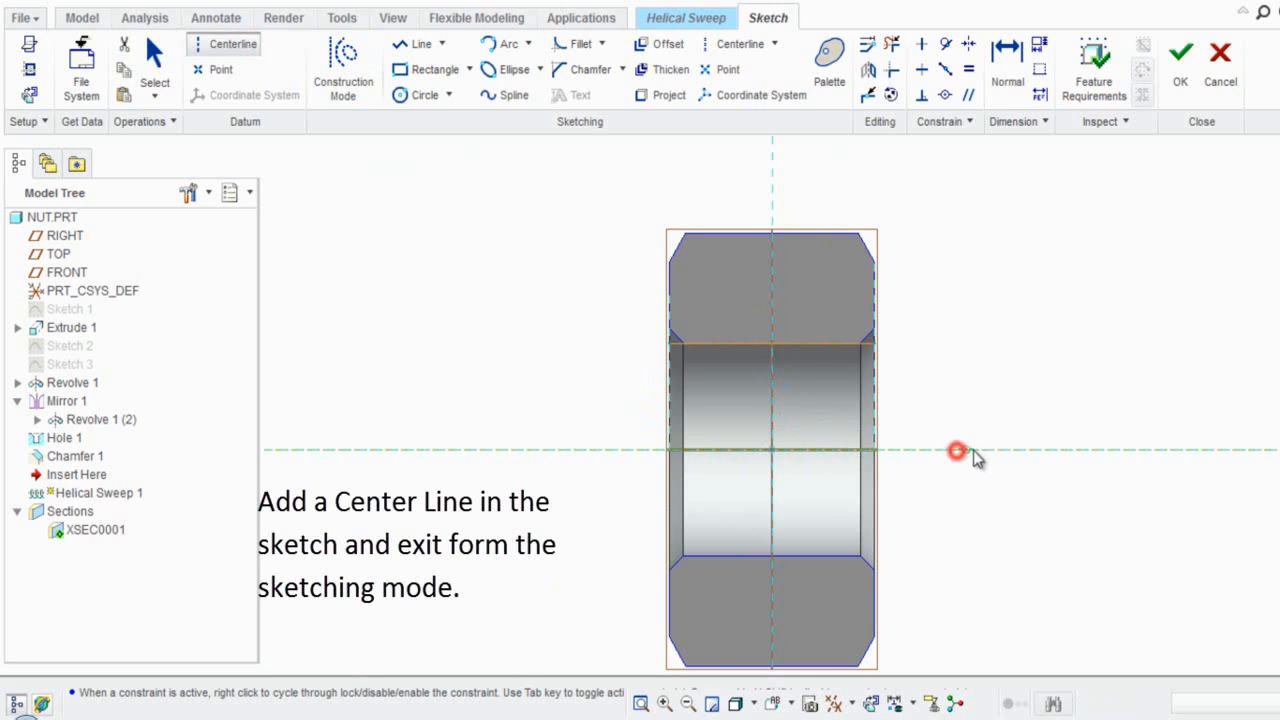
middle_click(1048, 368)
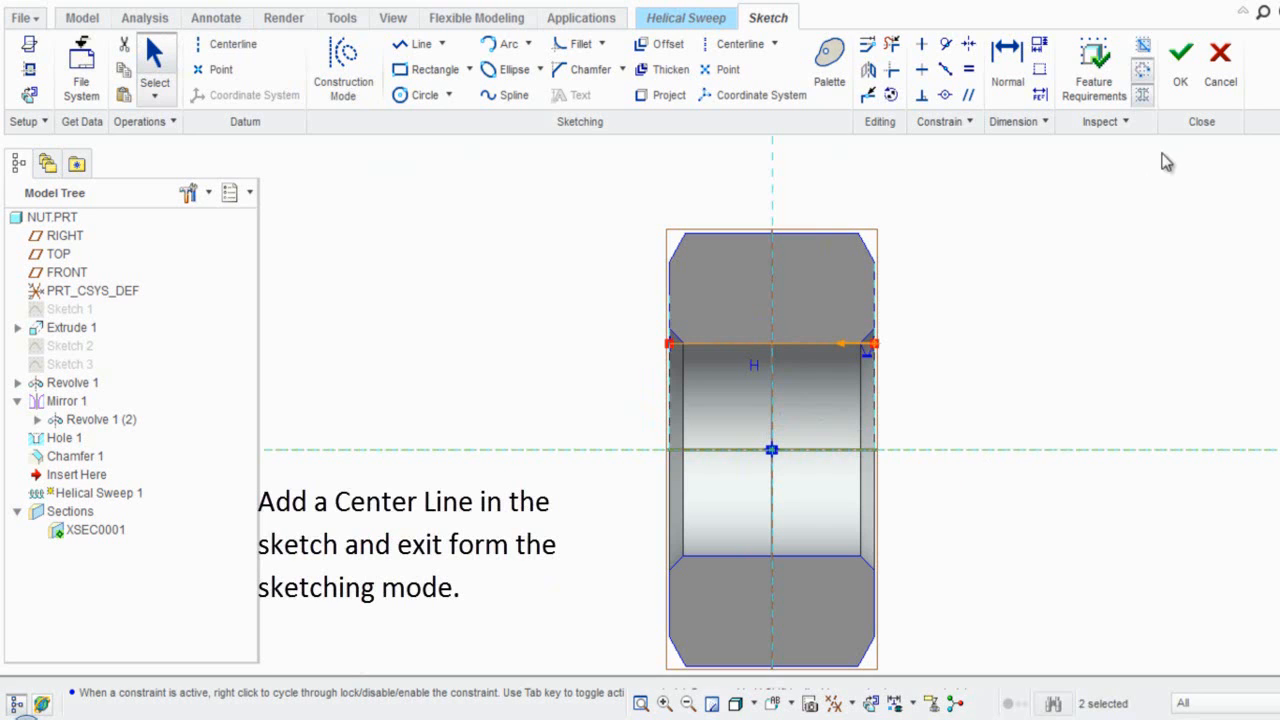
click(1180, 62)
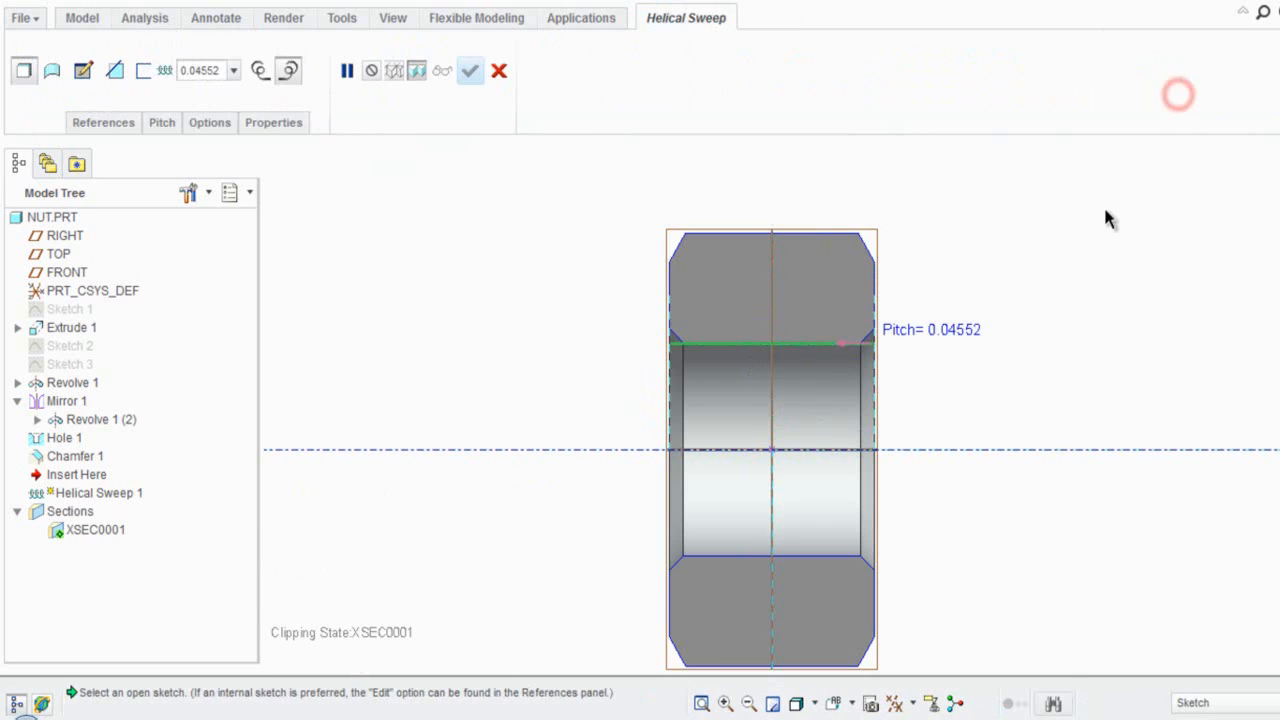
Set the helical sweep pitch to 1/20+0.001.
click(227, 71)
click(231, 73)
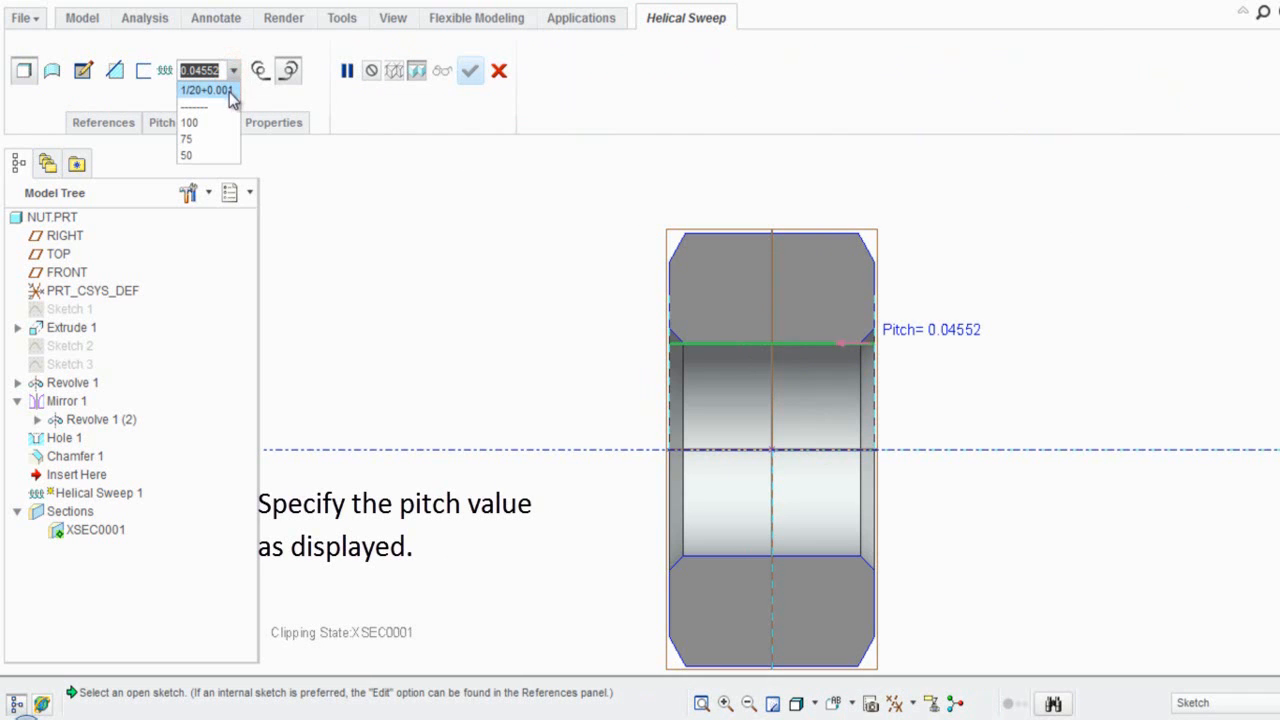
click(210, 90)
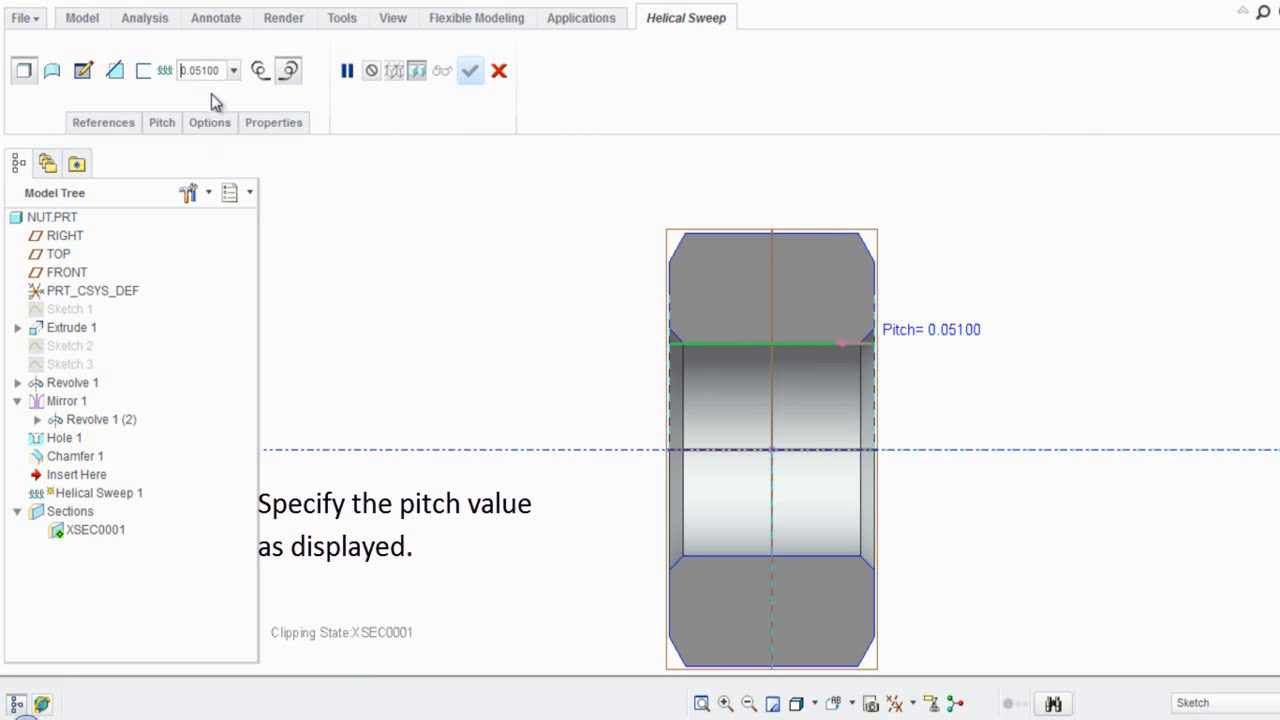
In the sweep section sketch, place a geometry point where the right end face and hole edge references intersect, and lock it.
click(83, 76)
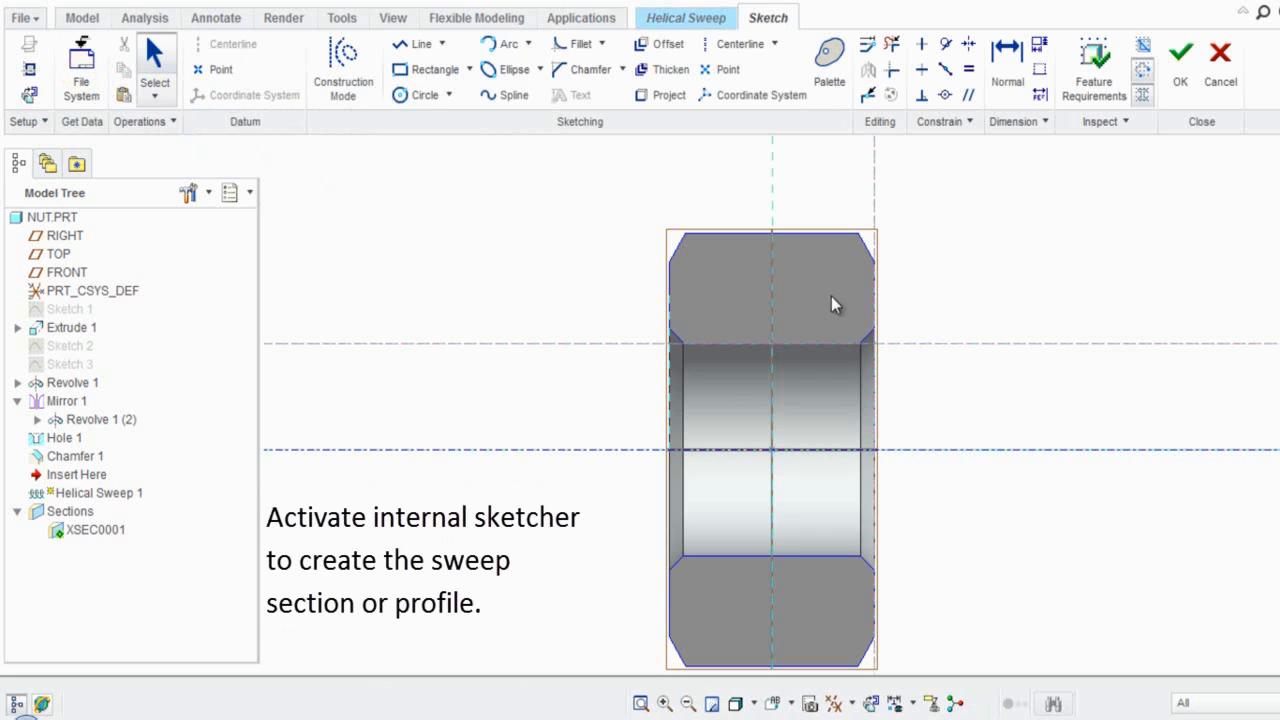
scroll(897, 350, down, 4)
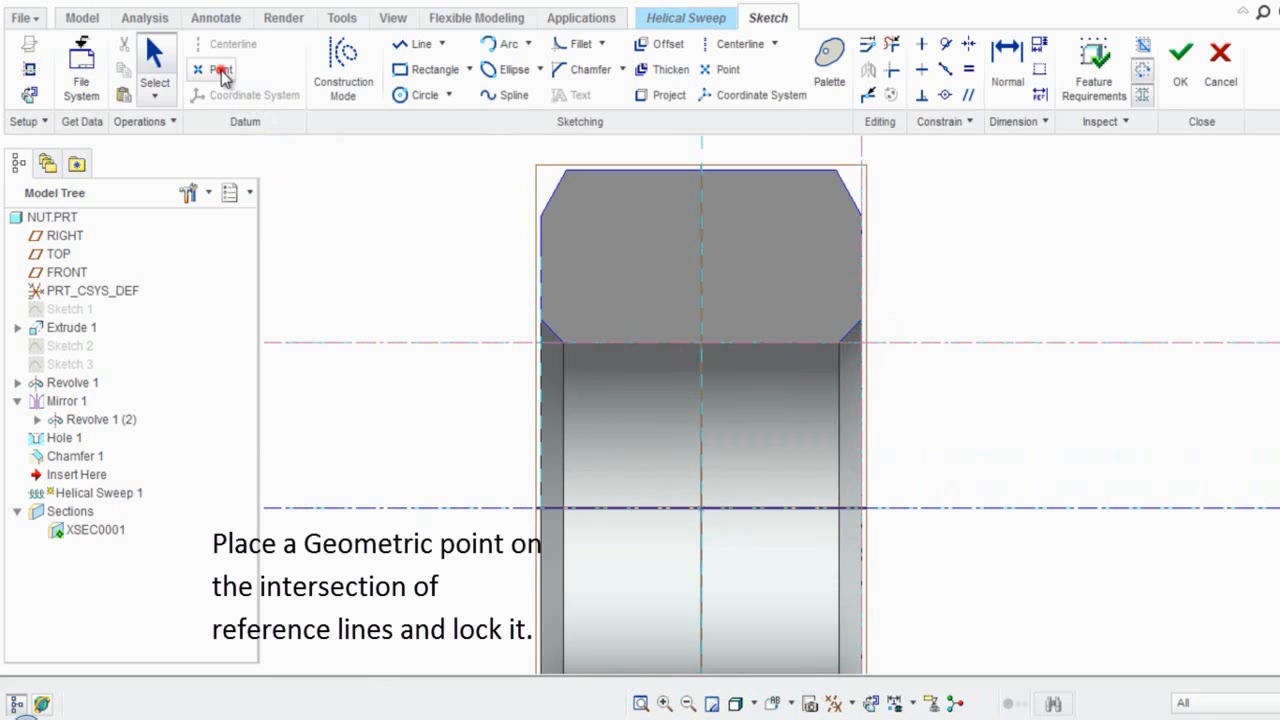
click(222, 72)
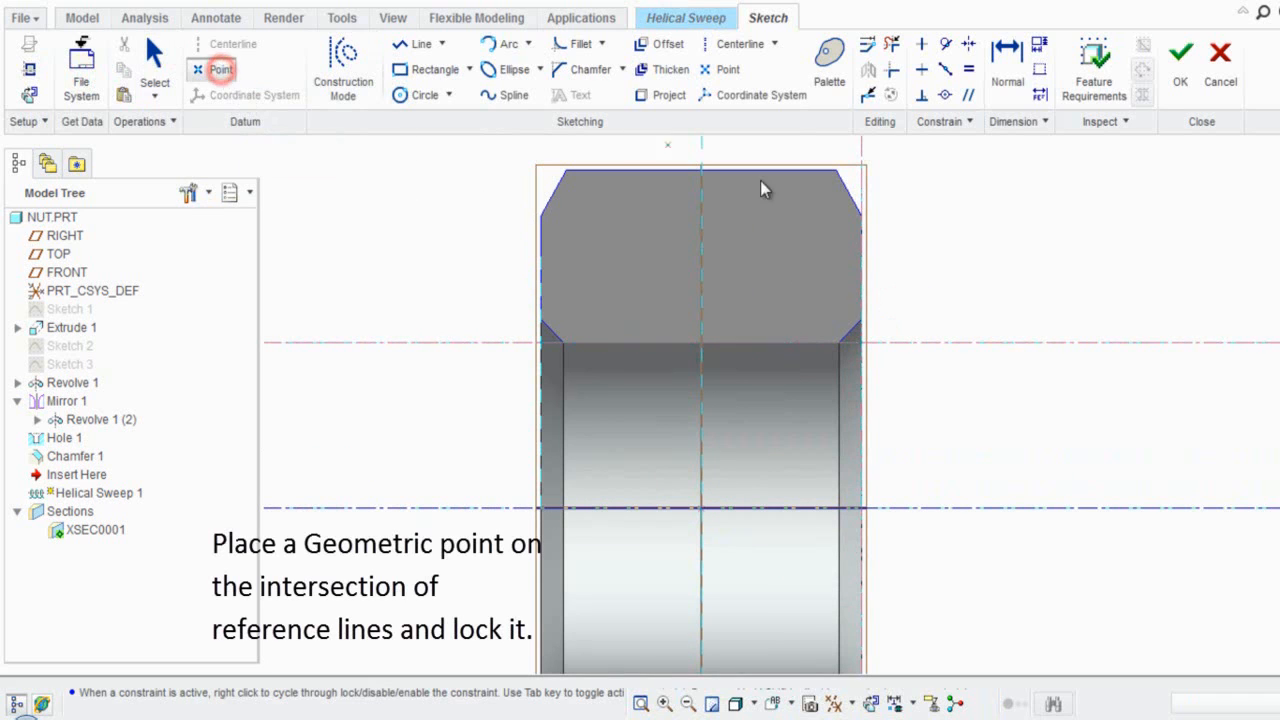
click(862, 343)
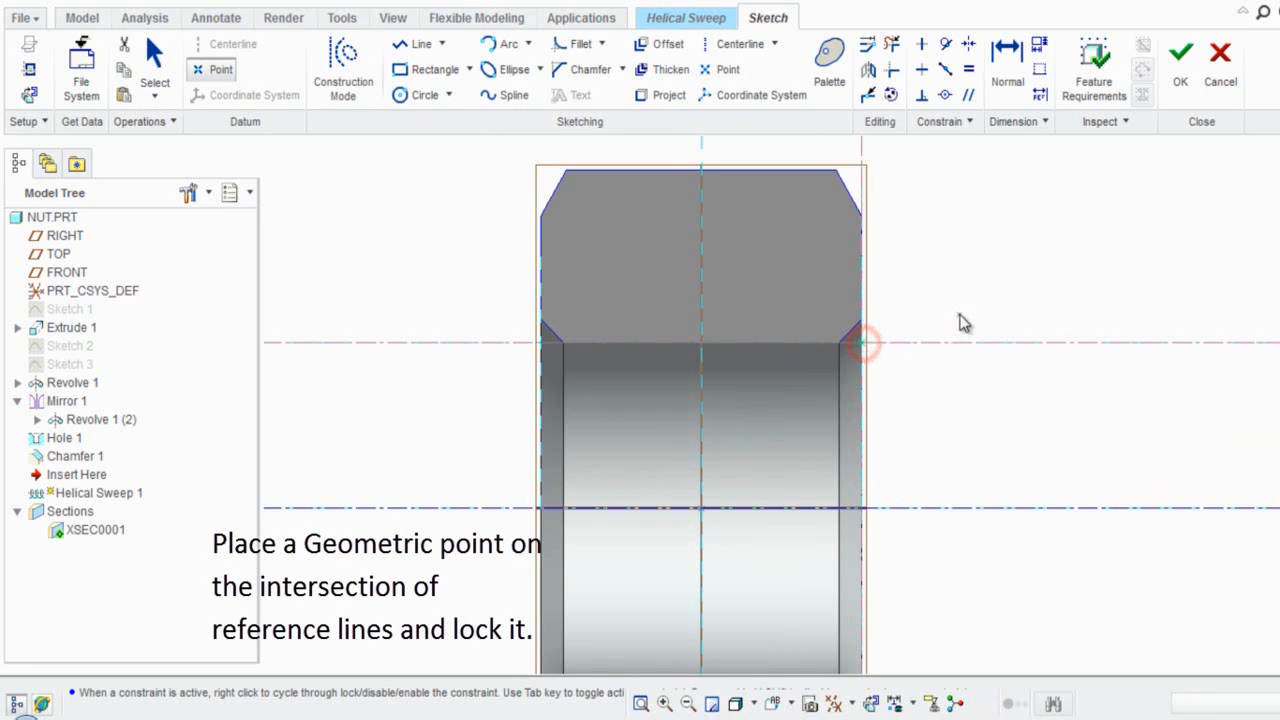
middle_click(963, 320)
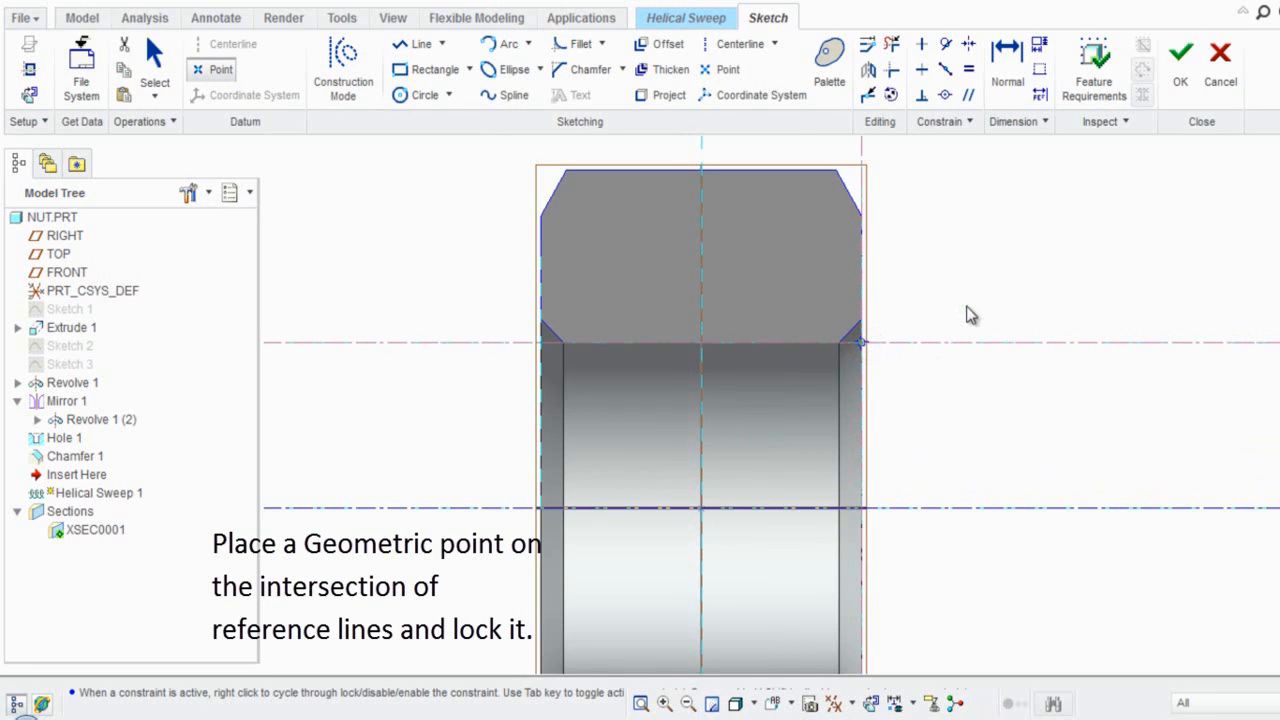
right_click(865, 350)
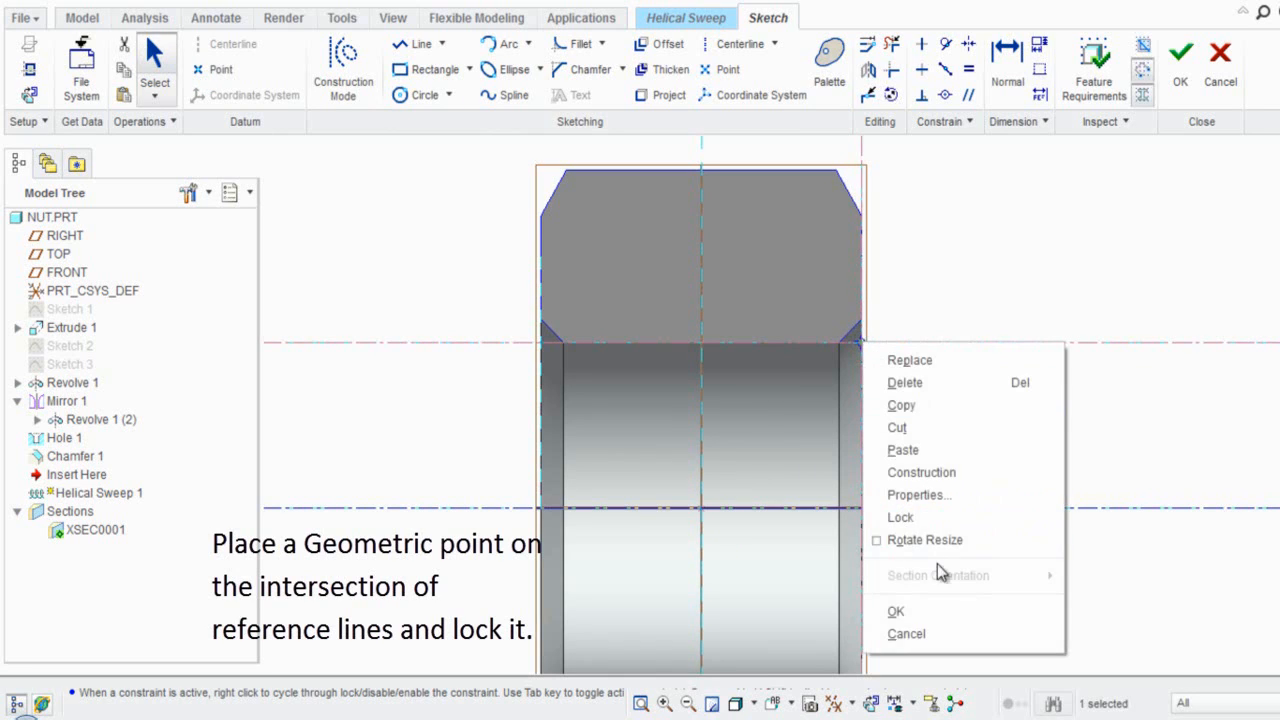
click(917, 519)
click(951, 407)
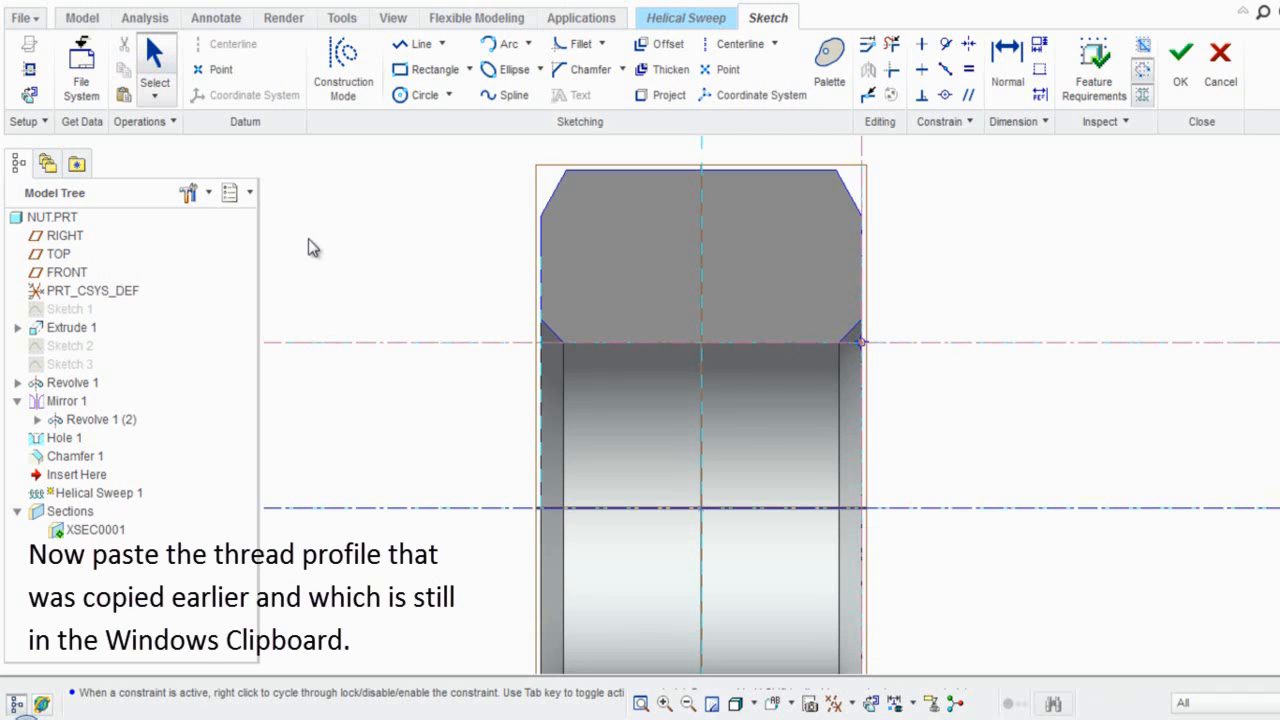
Paste the copied thread profile into the sketch beside the nut's right end face and set its scale to 1.
click(124, 95)
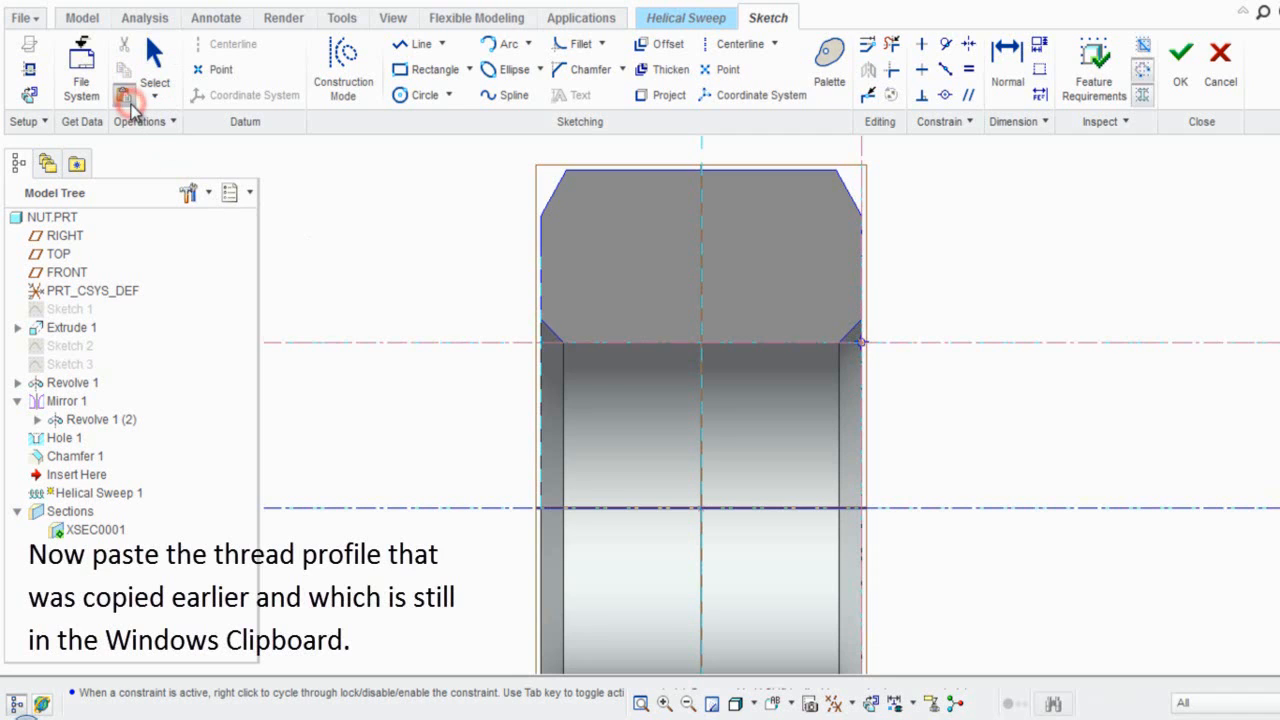
click(995, 322)
scroll(1020, 308, up, 1)
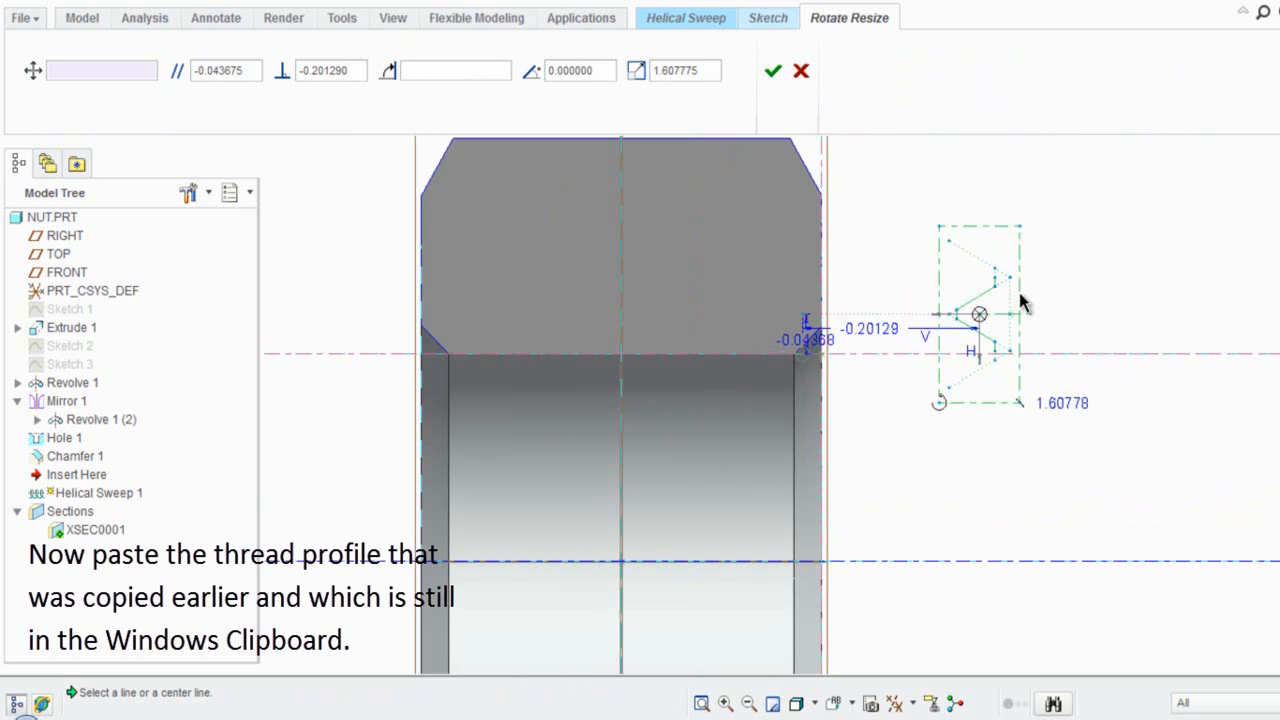
scroll(1020, 300, up, 1)
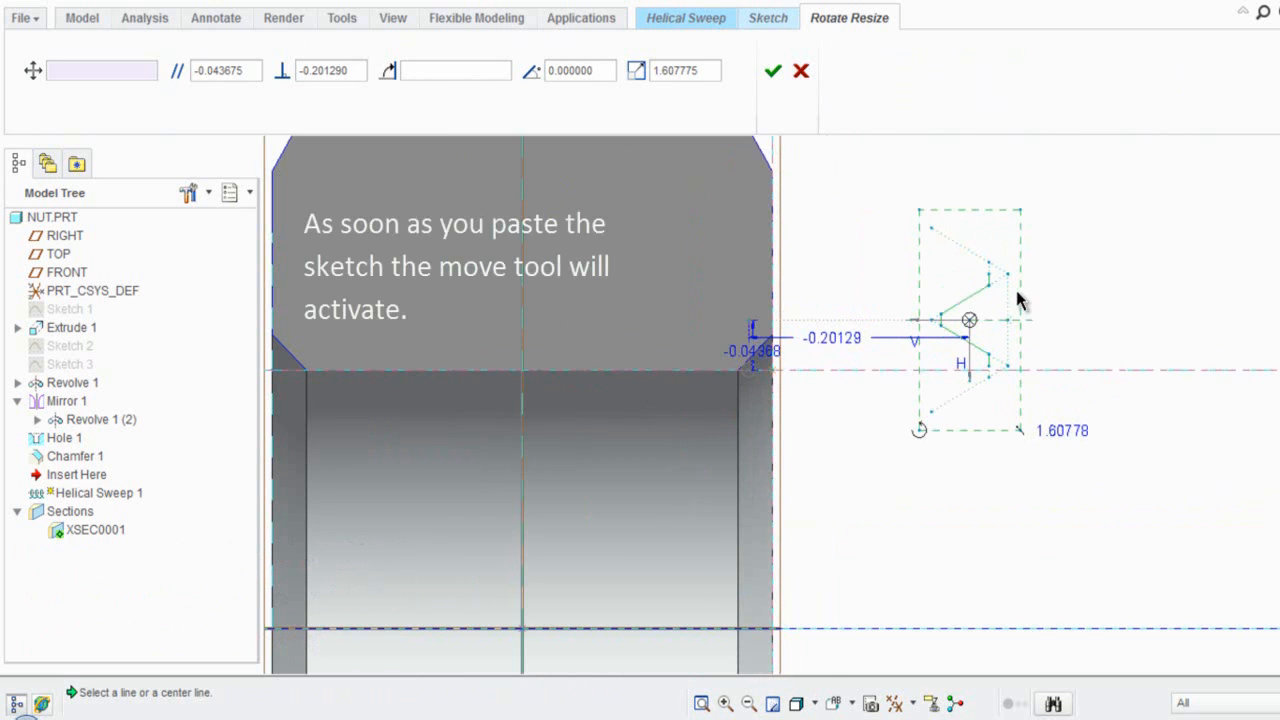
double_click(680, 72)
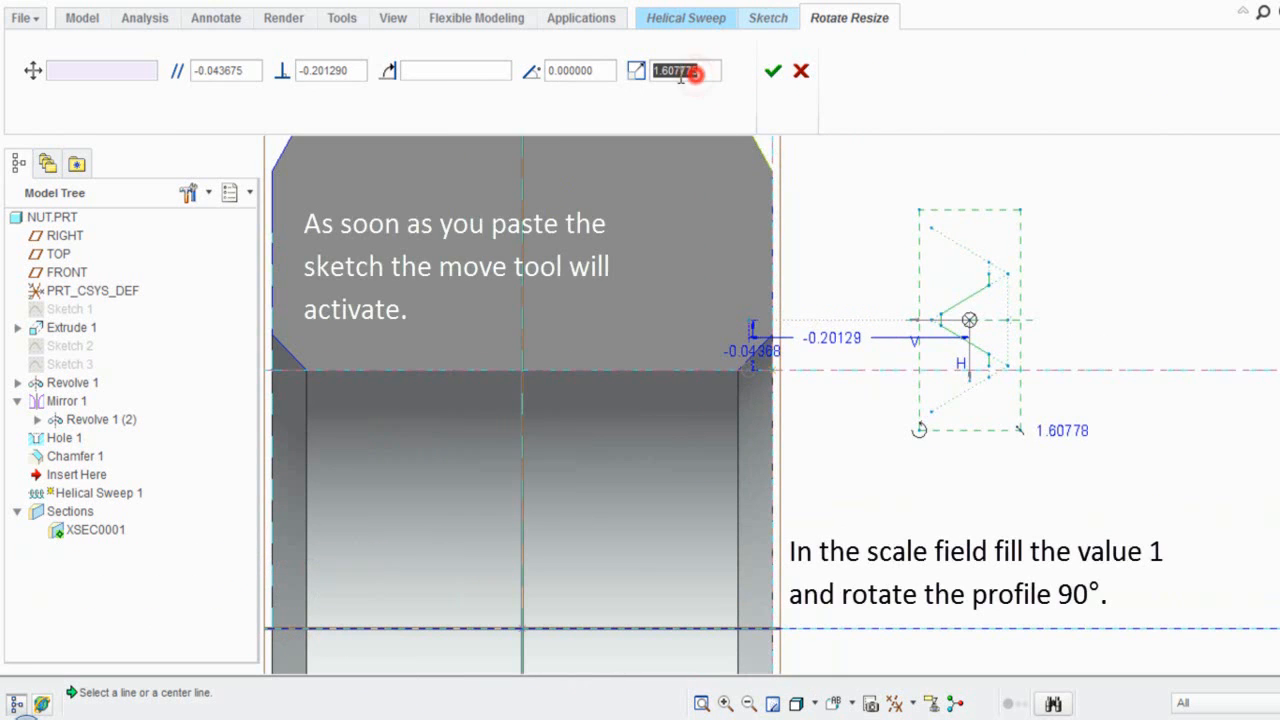
text(1)
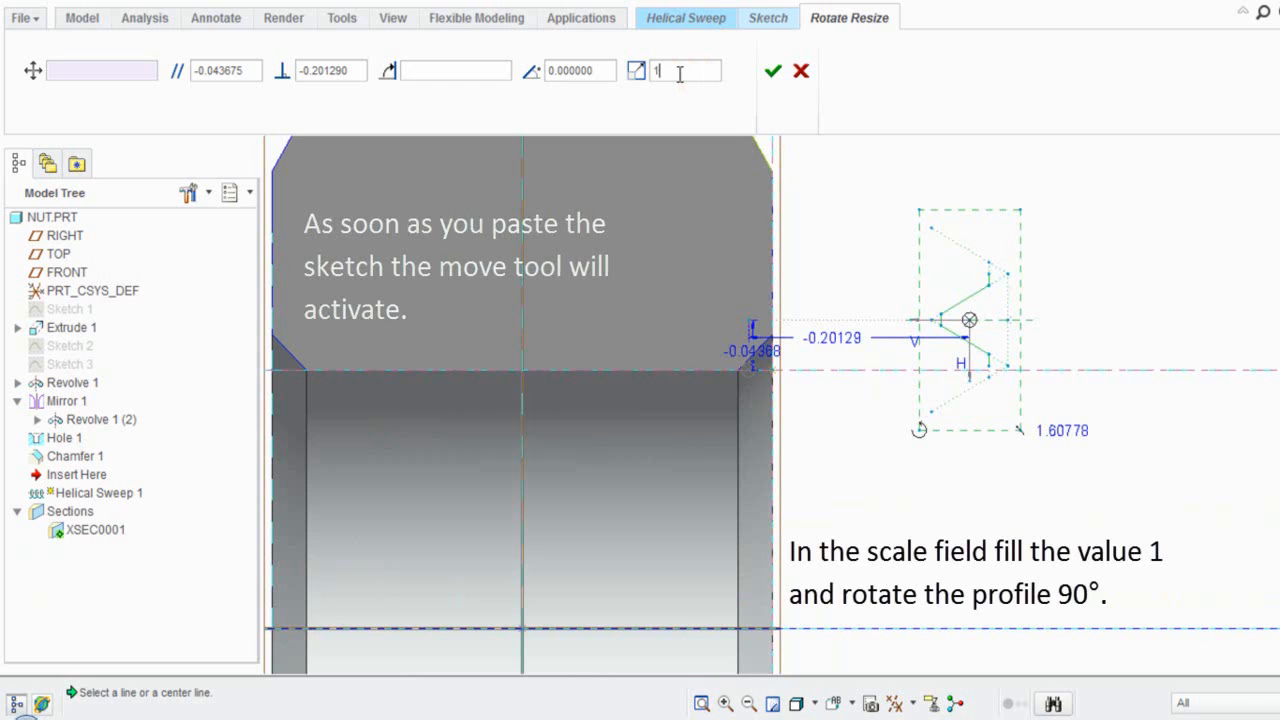
click(860, 207)
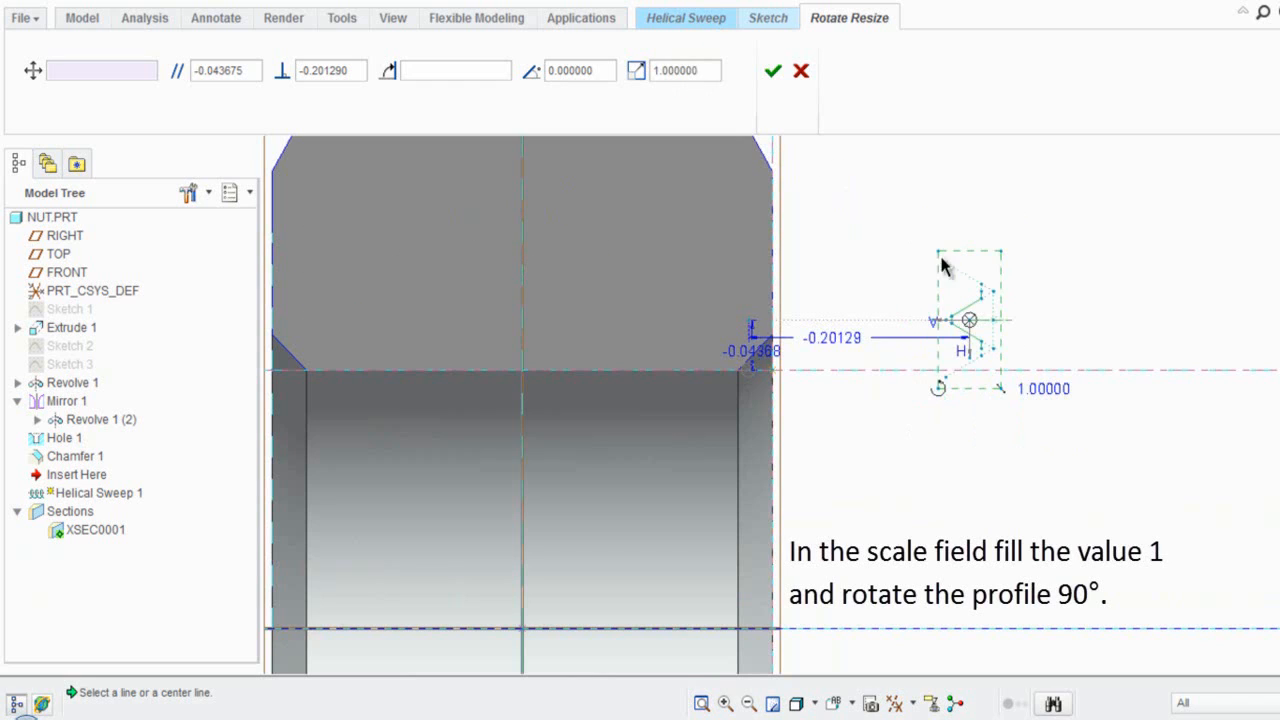
Rotate the pasted thread profile by 90 degrees so its crest points up, away from the hole axis.
scroll(978, 318, up, 1)
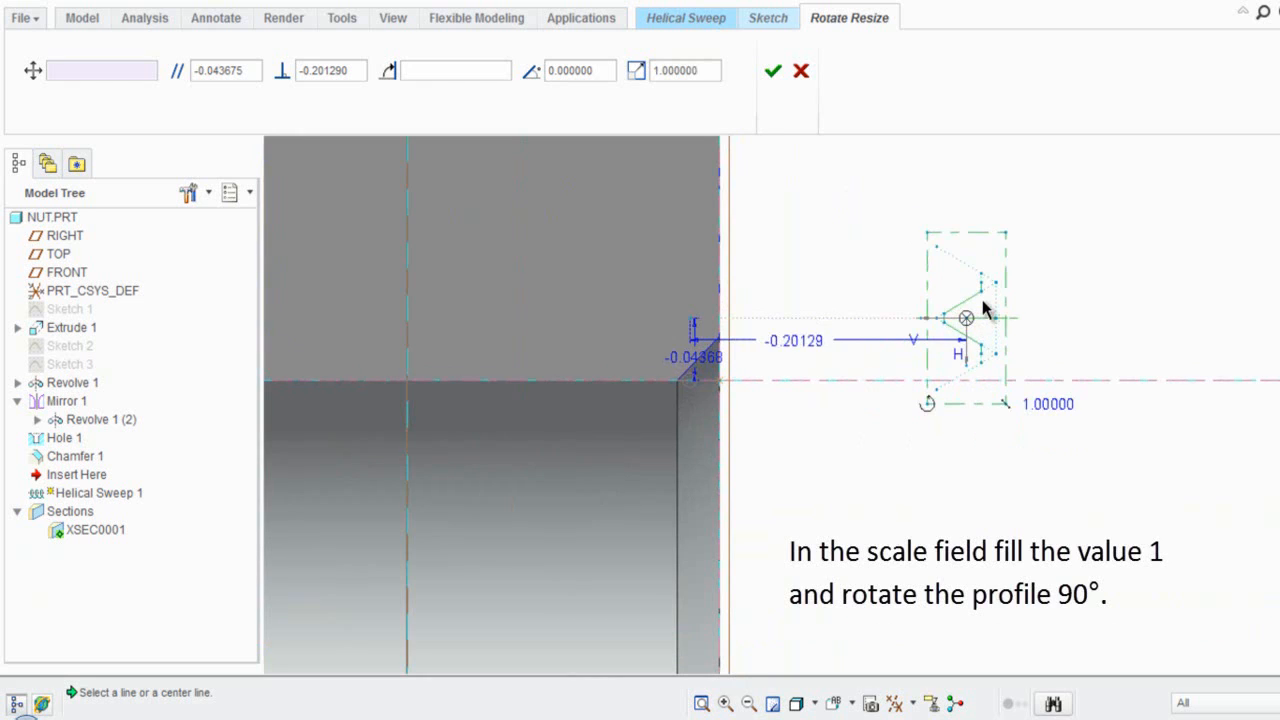
scroll(985, 310, up, 1)
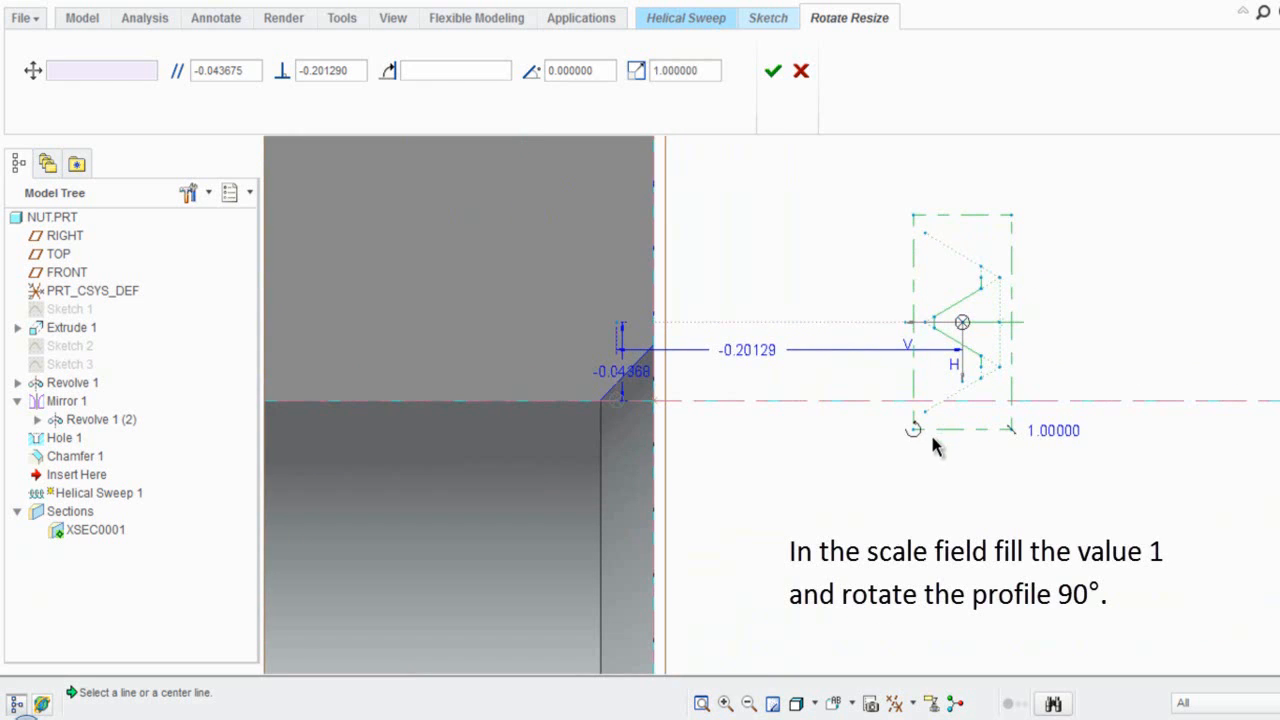
drag(914, 431, 851, 266)
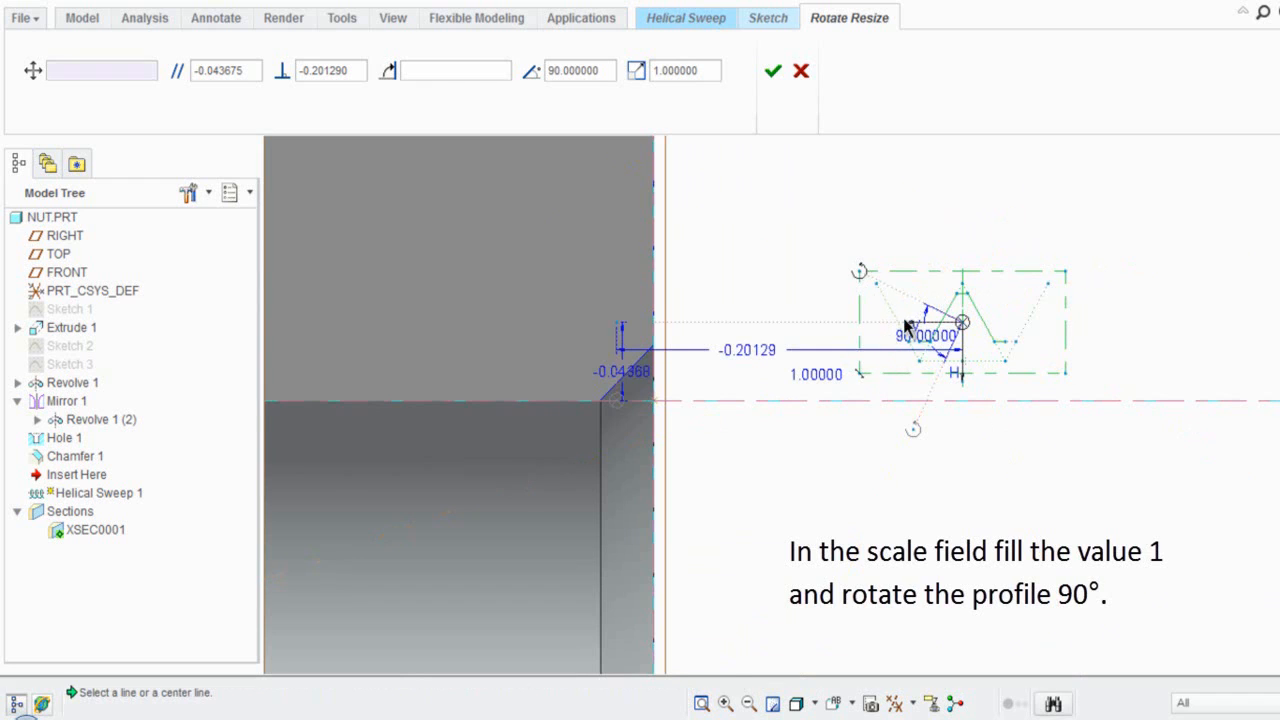
Move the rotated thread profile along the hole edge reference, close to the geometry point, and accept the placement.
scroll(906, 330, up, 1)
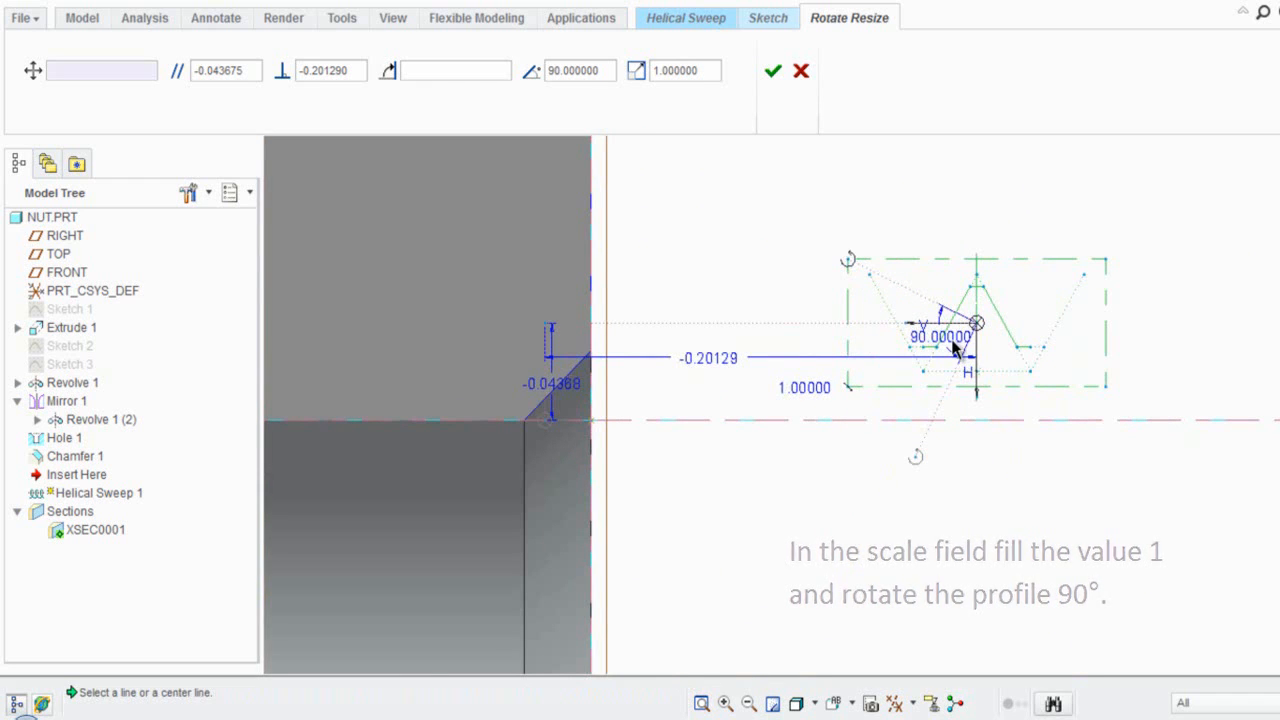
mouse_move(978, 333)
mouse_down()
mouse_move(829, 366)
mouse_move(732, 412)
mouse_up()
drag(733, 421, 738, 412)
click(742, 408)
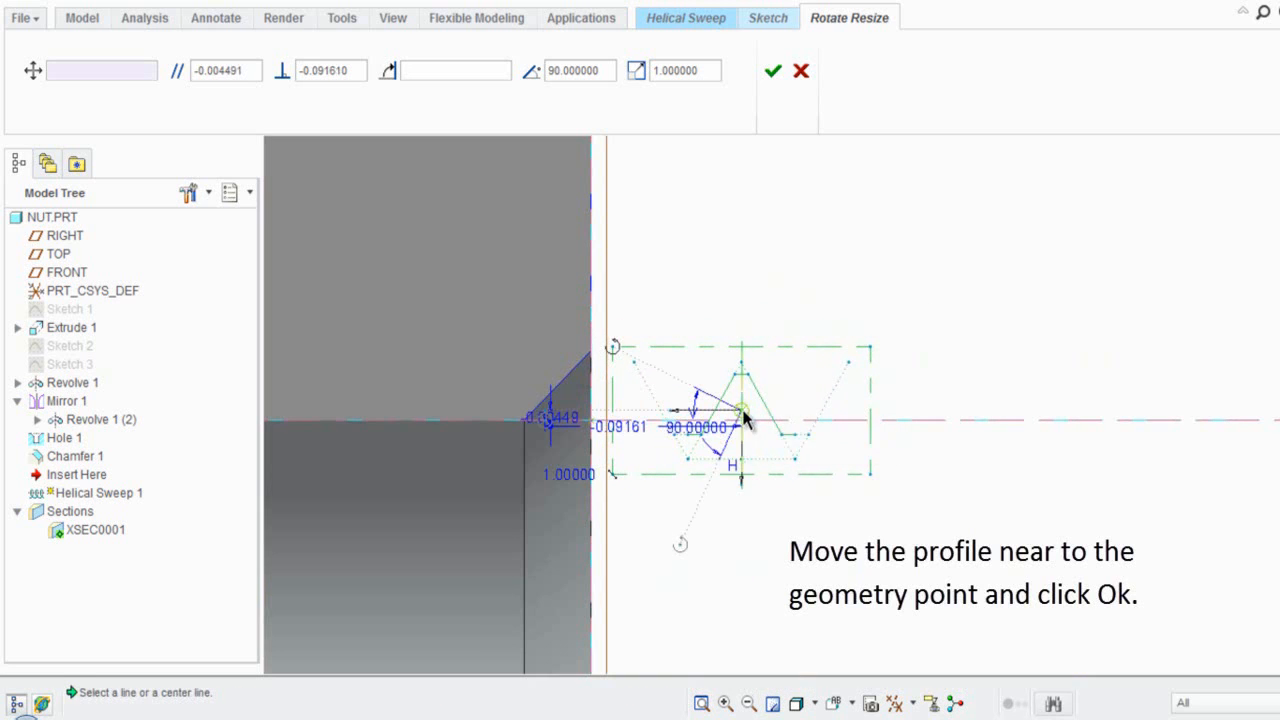
scroll(700, 427, down, 1)
scroll(700, 427, down, 1)
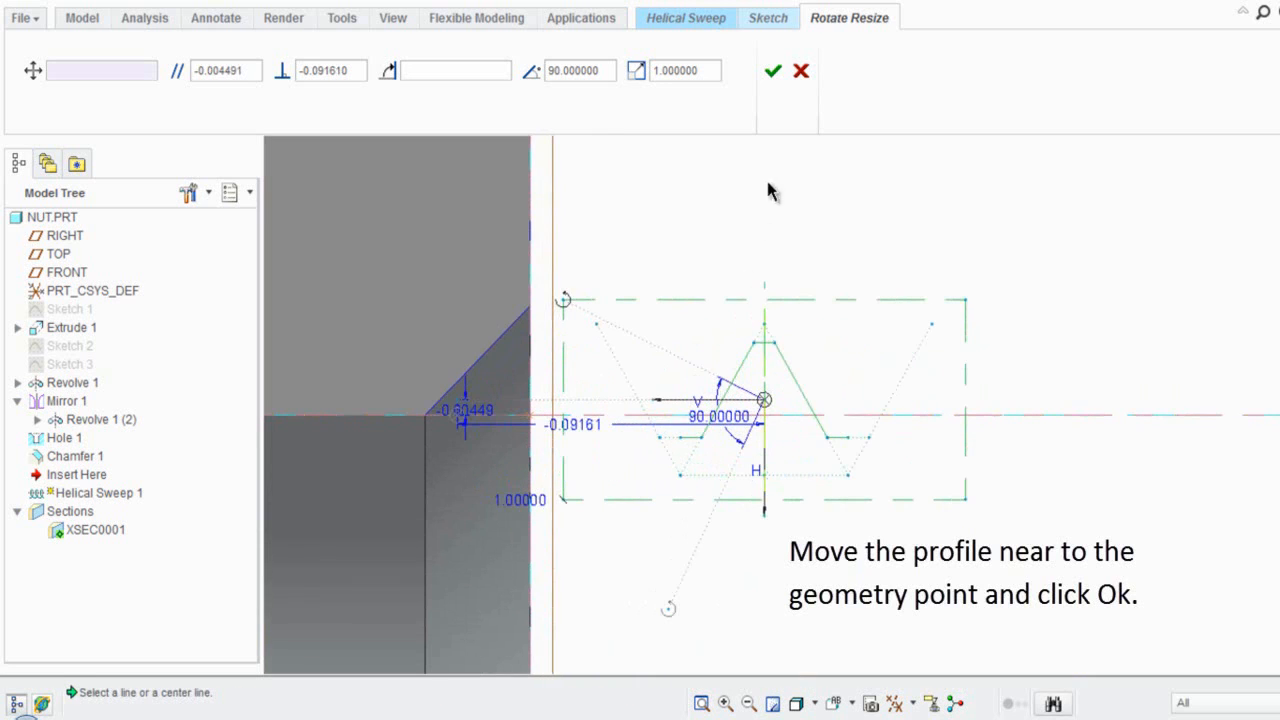
click(772, 71)
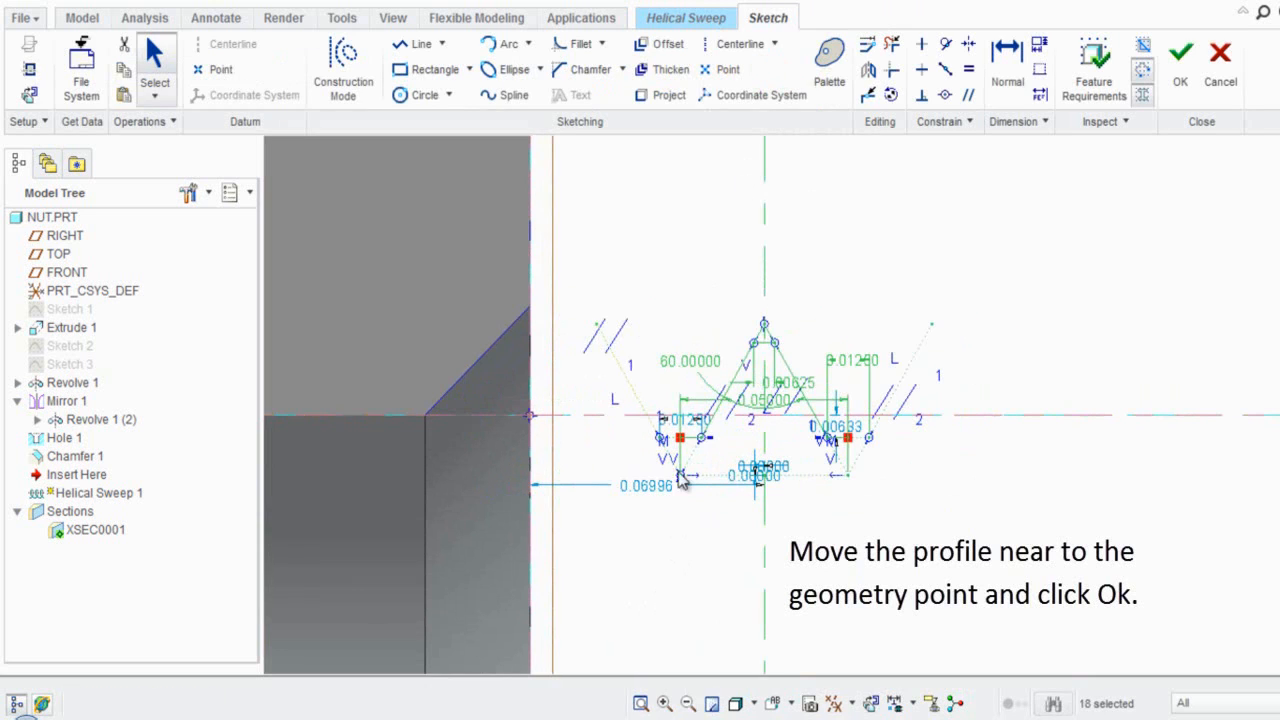
click(670, 295)
Reposition the 0.00625 crest width dimension above the profile, then lock it together with both 0.0125 root width dimensions.
scroll(705, 447, down, 1)
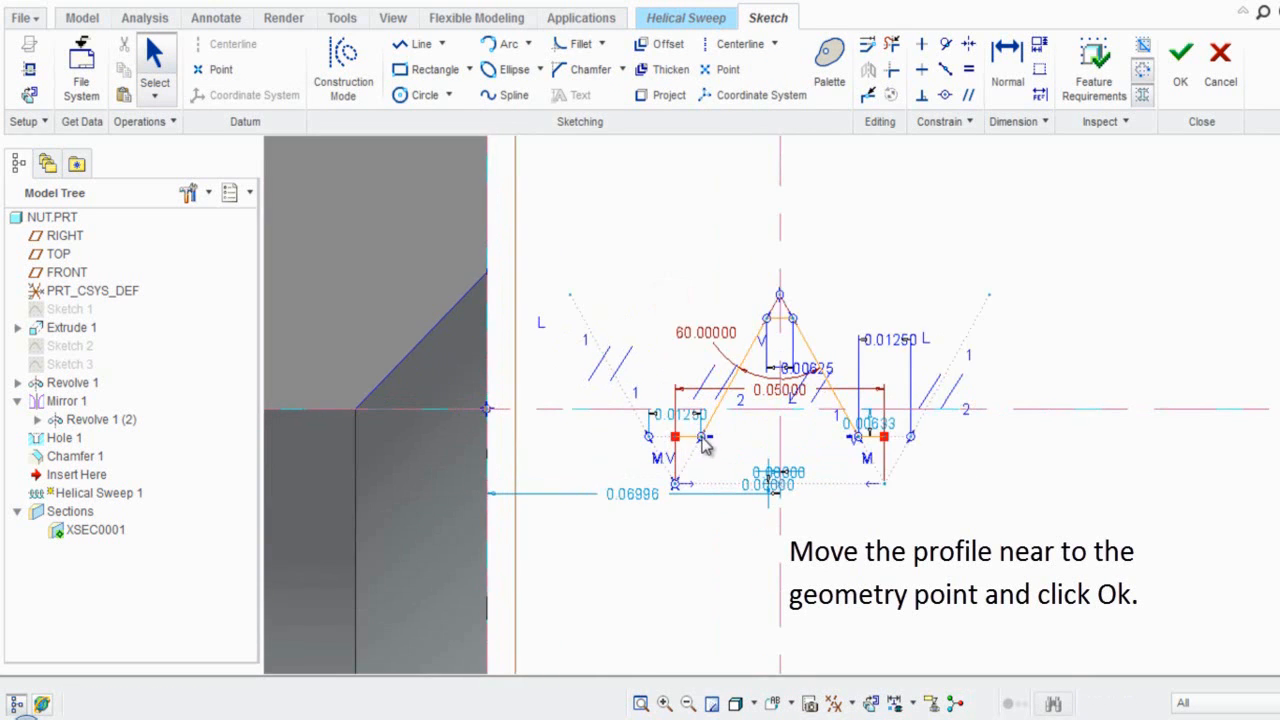
scroll(705, 438, down, 1)
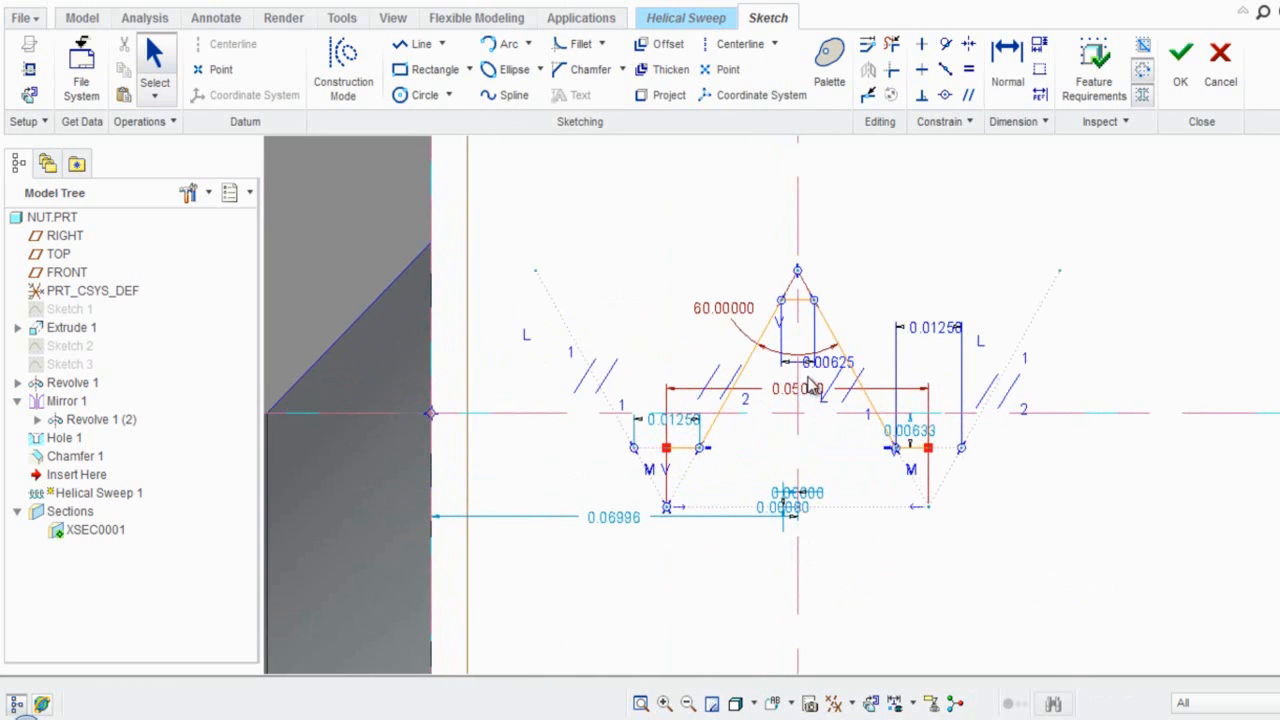
drag(832, 372, 841, 216)
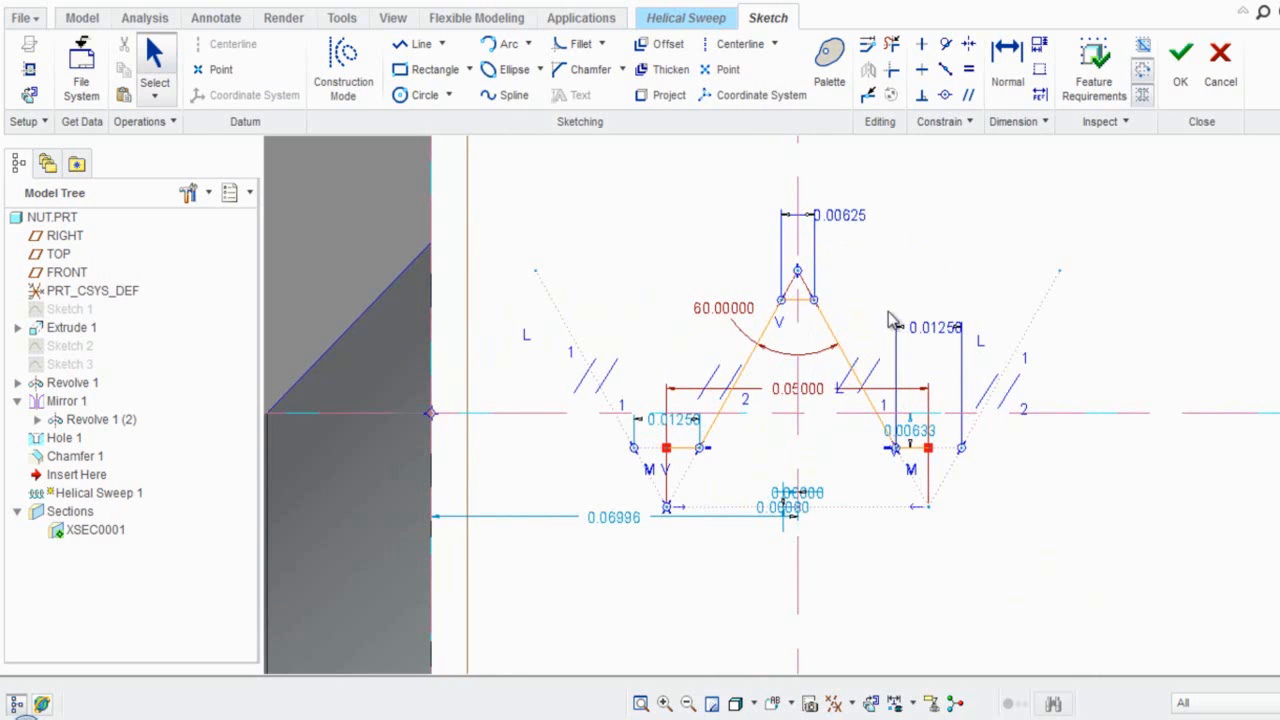
click(955, 333)
click(931, 338)
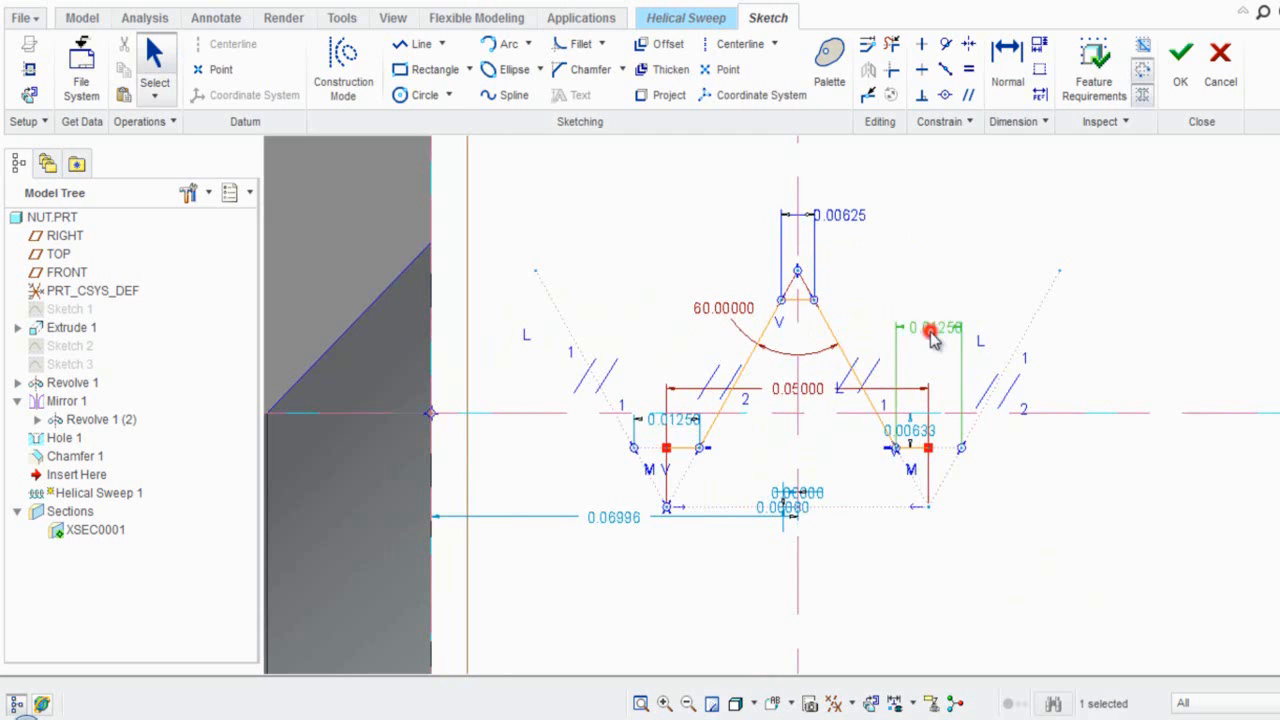
ctrl+click(852, 217)
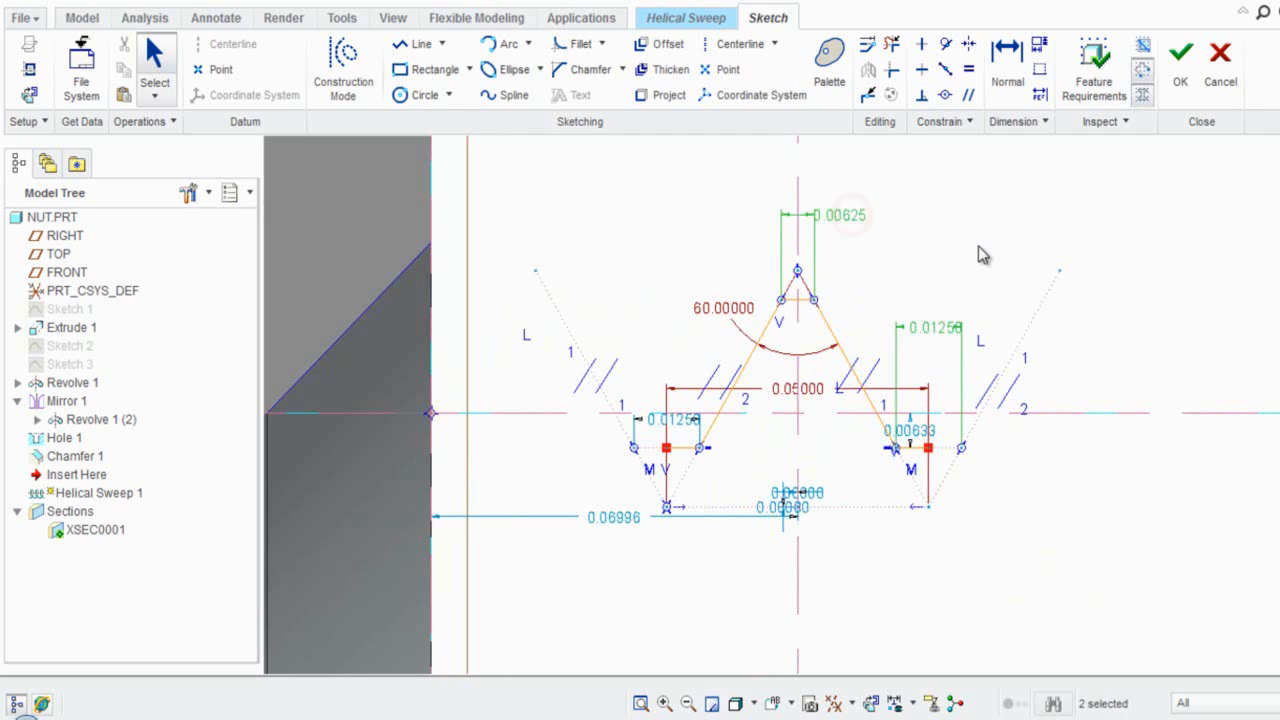
ctrl+click(690, 427)
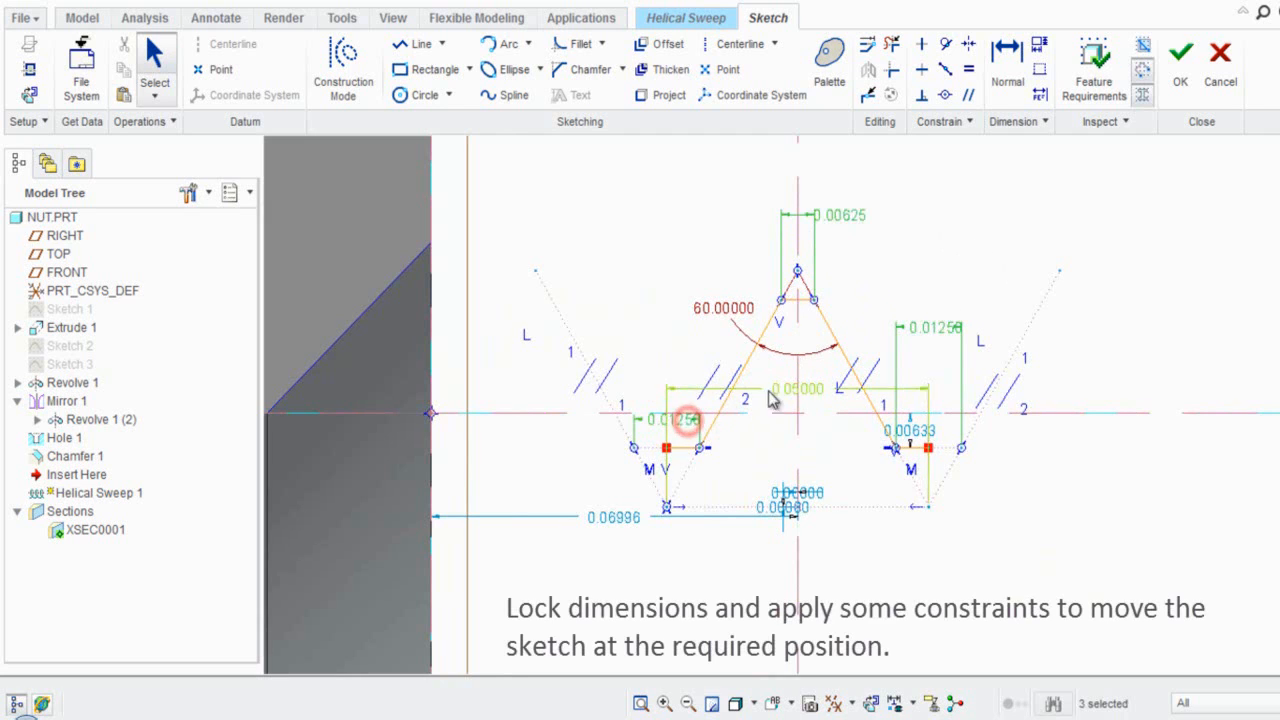
click(167, 122)
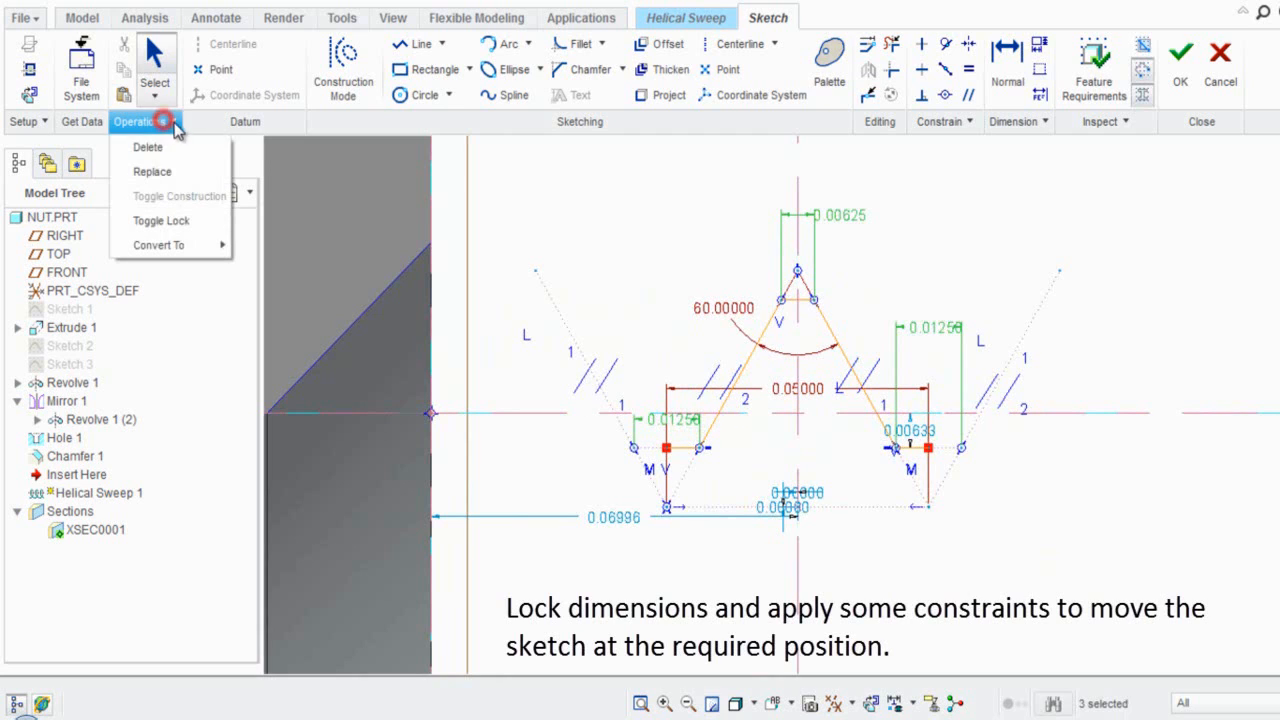
click(177, 229)
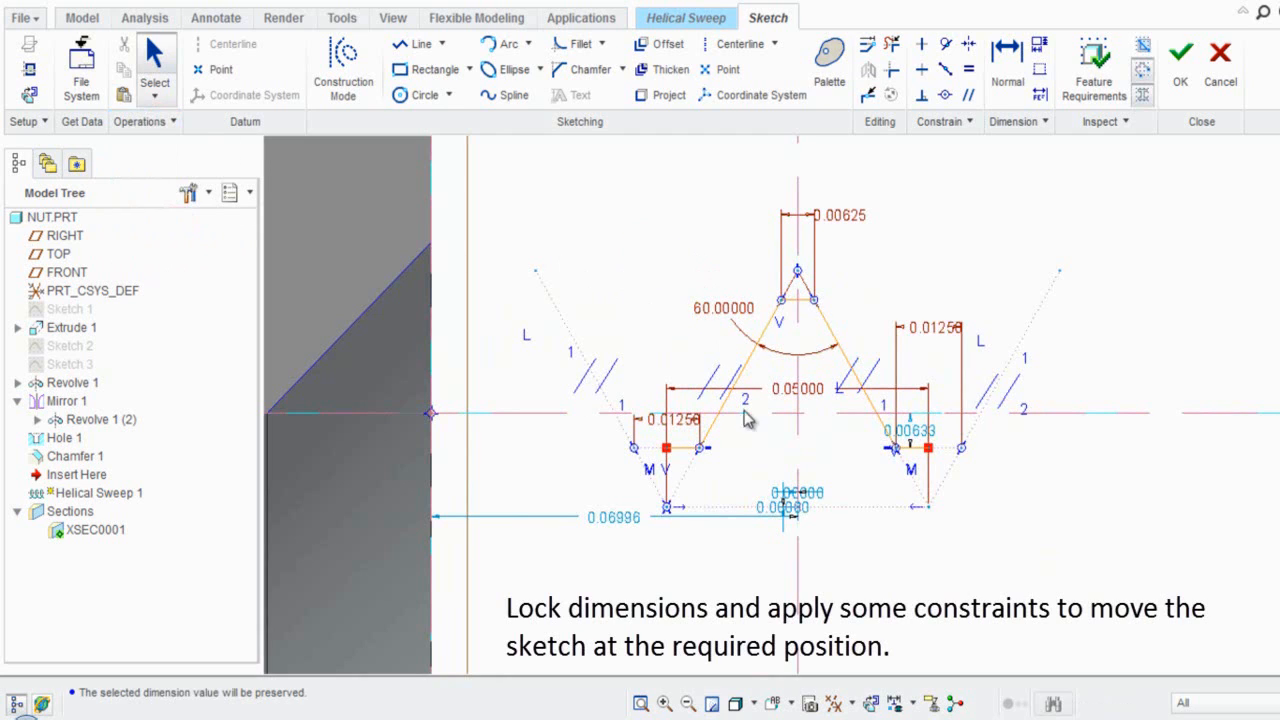
Spread the two overlapping zero dimensions apart and shift the thread profile closer to the geometry point.
mouse_move(785, 512)
mouse_down()
mouse_move(790, 538)
mouse_move(812, 547)
mouse_up()
click(834, 537)
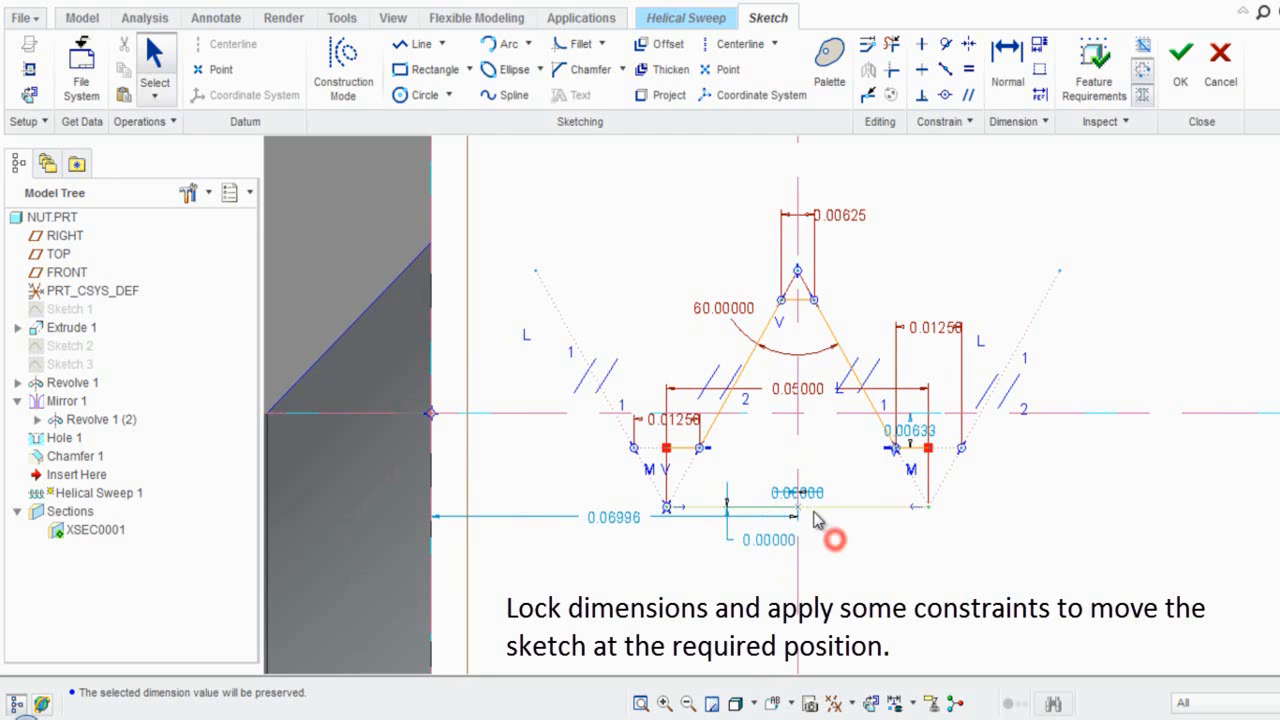
drag(812, 494, 849, 466)
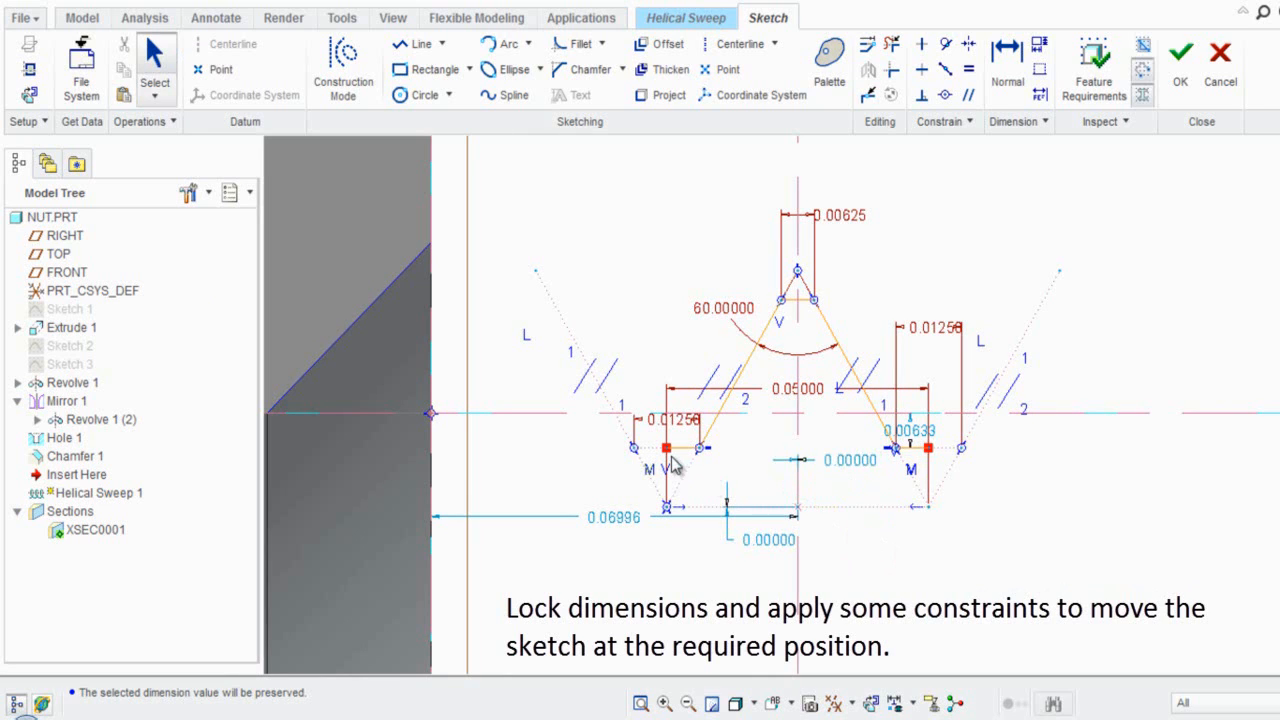
drag(667, 449, 583, 461)
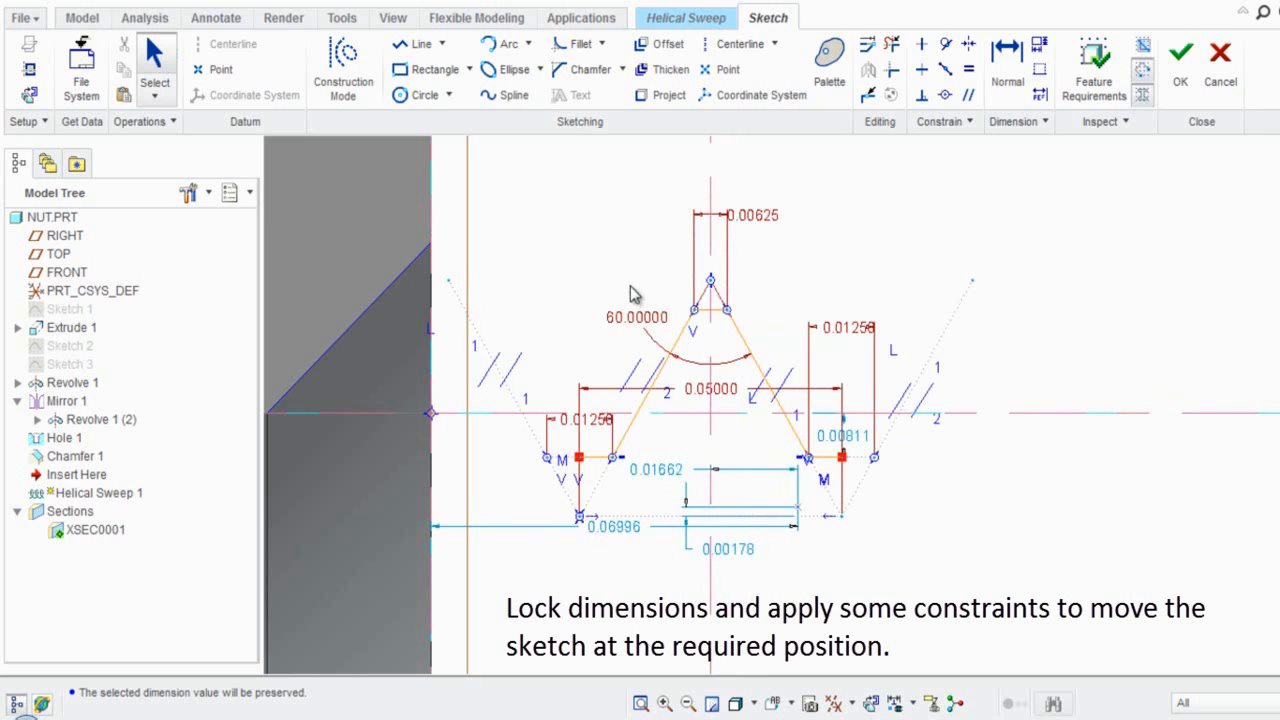
Apply a coincident constraint between the thread profile's root point nearest the nut and the geometry point on the hole edge.
click(946, 96)
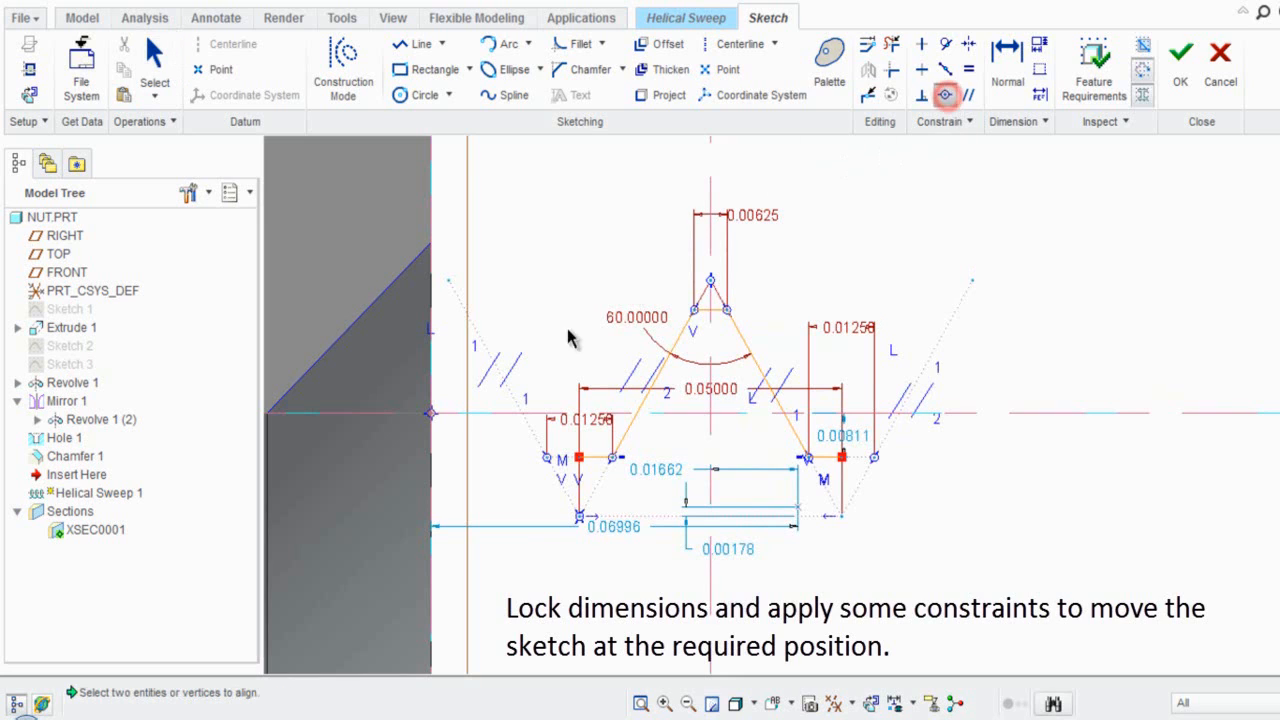
click(580, 459)
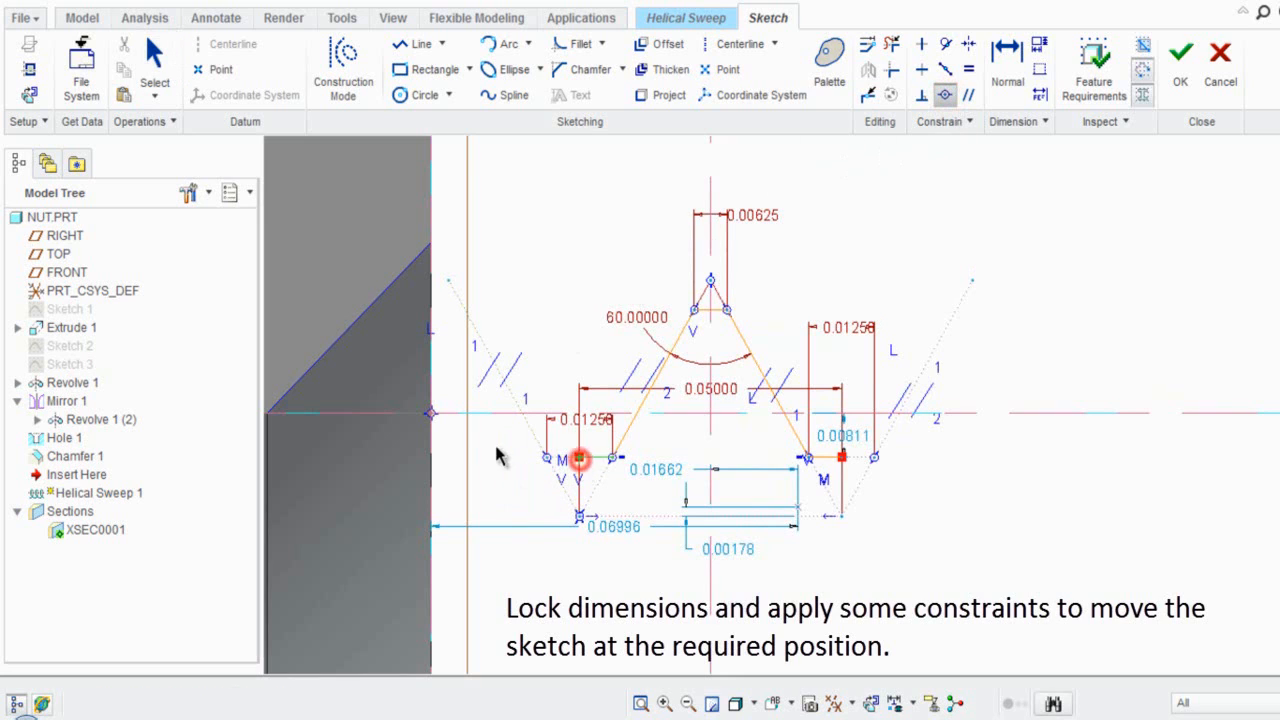
click(432, 418)
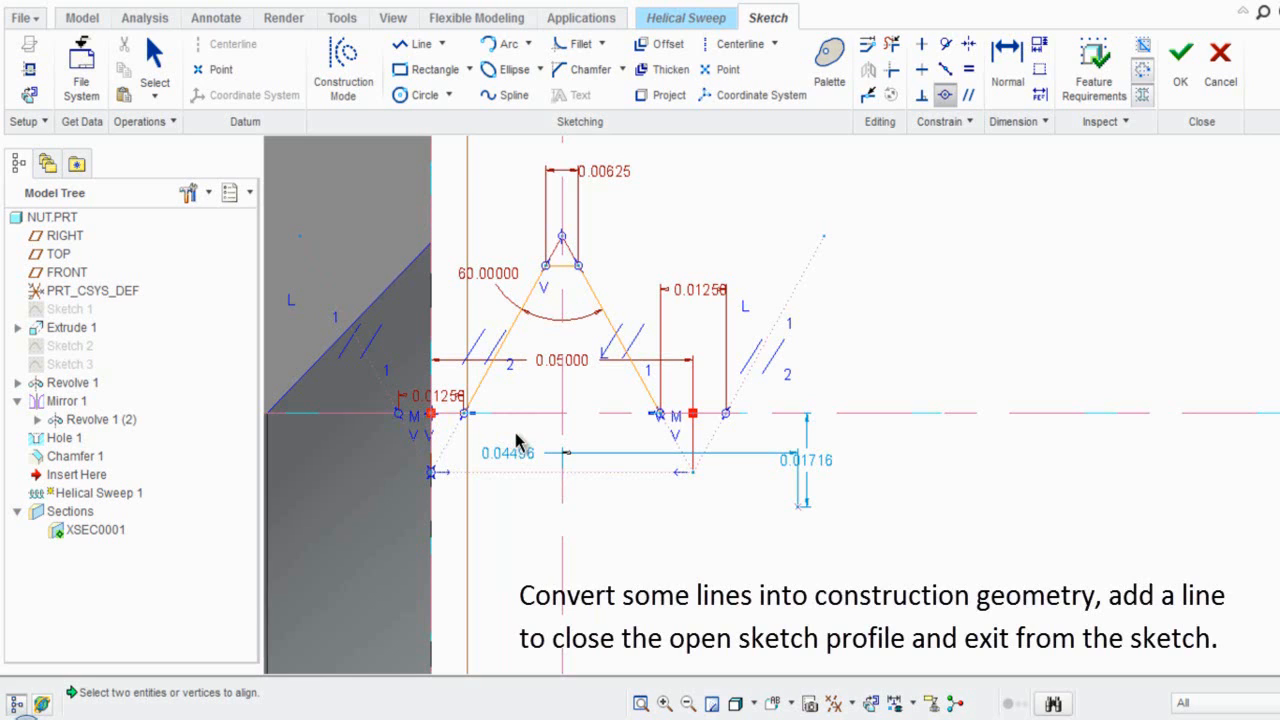
Convert the two short horizontal root lines on both sides of the thread profile into construction geometry.
click(443, 411)
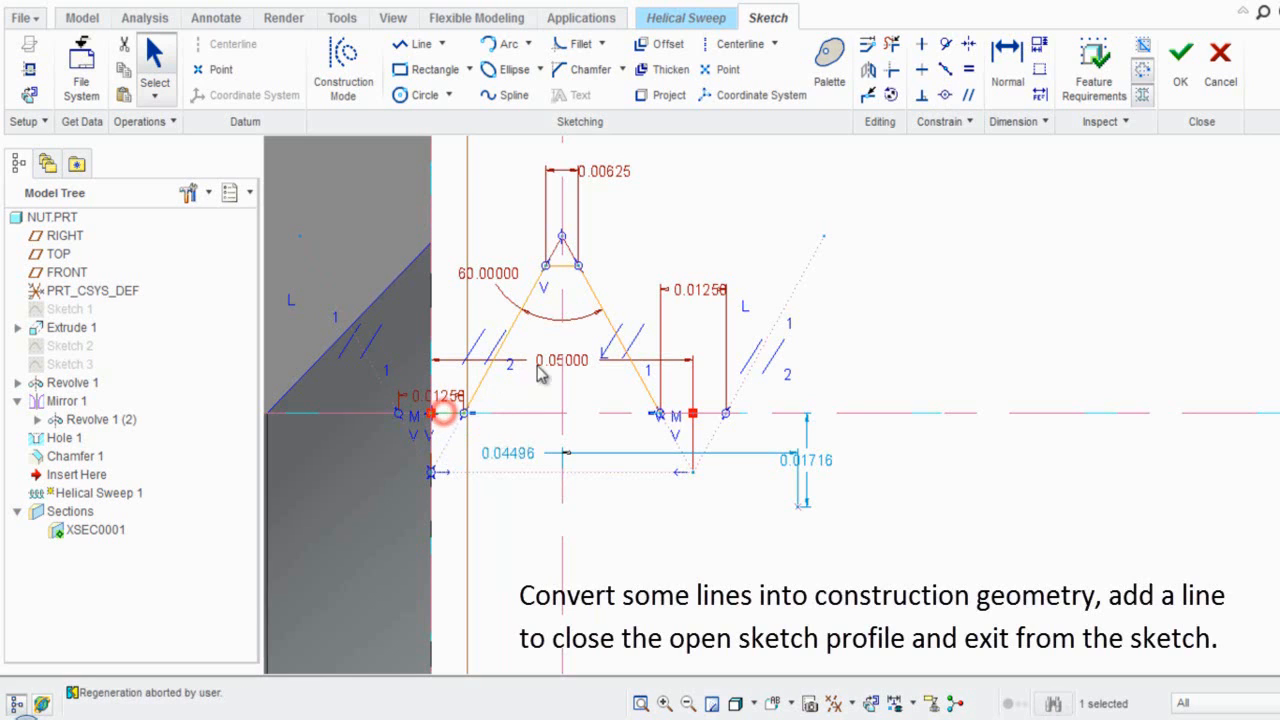
click(668, 415)
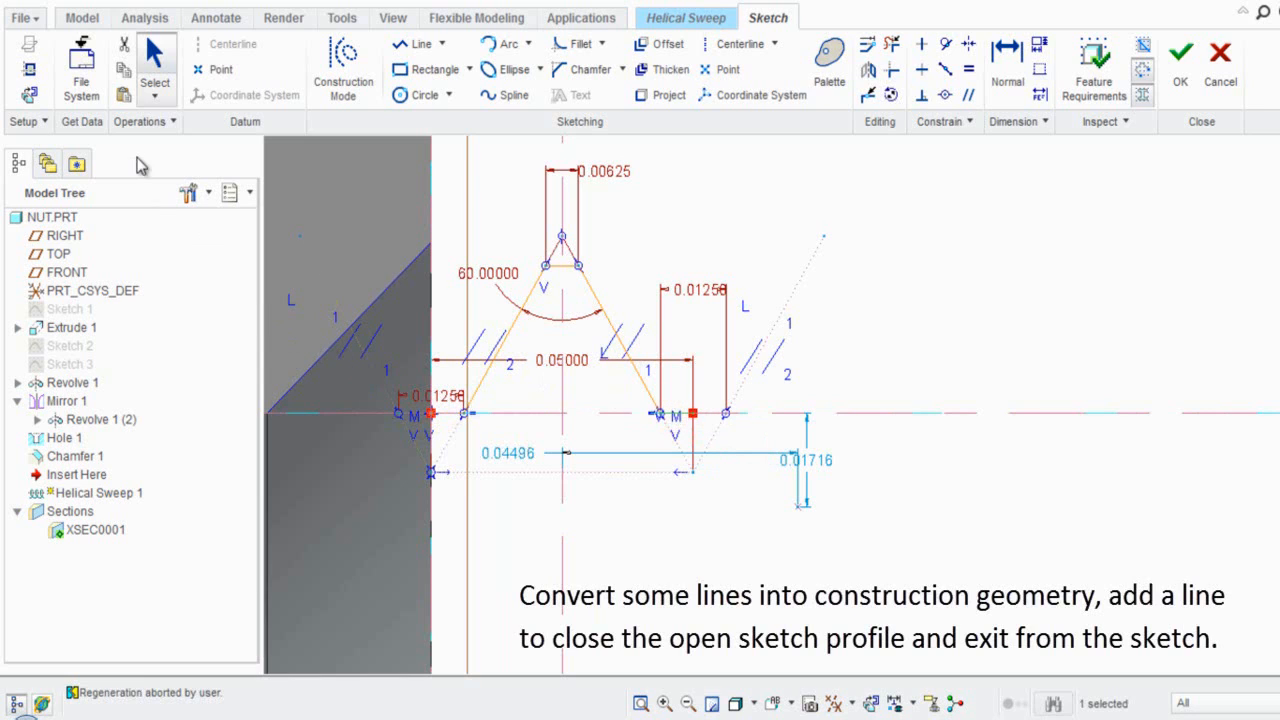
click(171, 124)
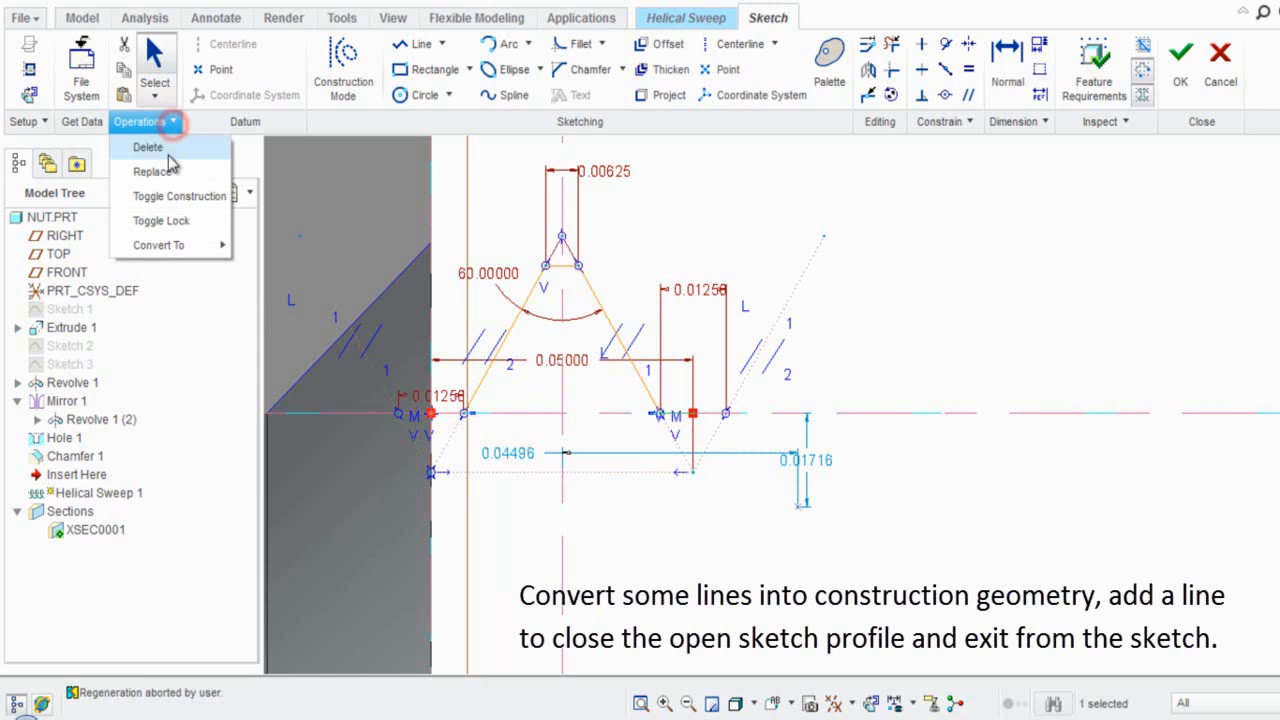
click(180, 197)
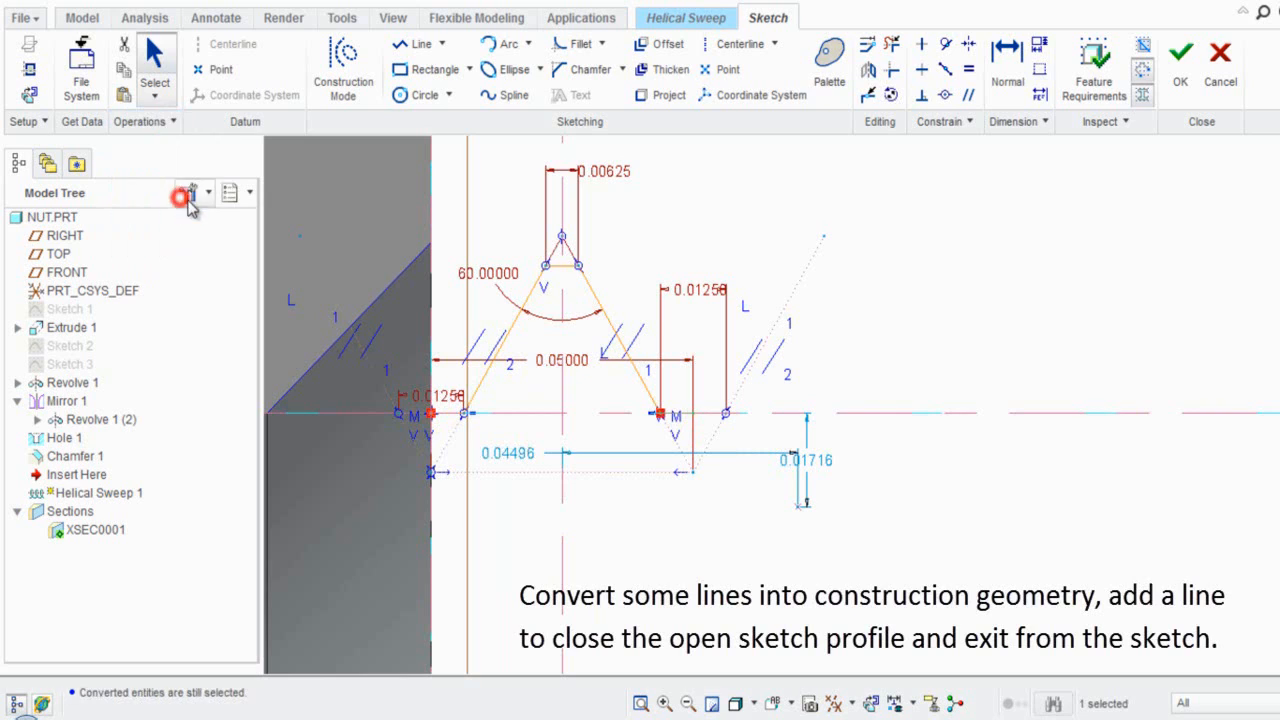
click(908, 289)
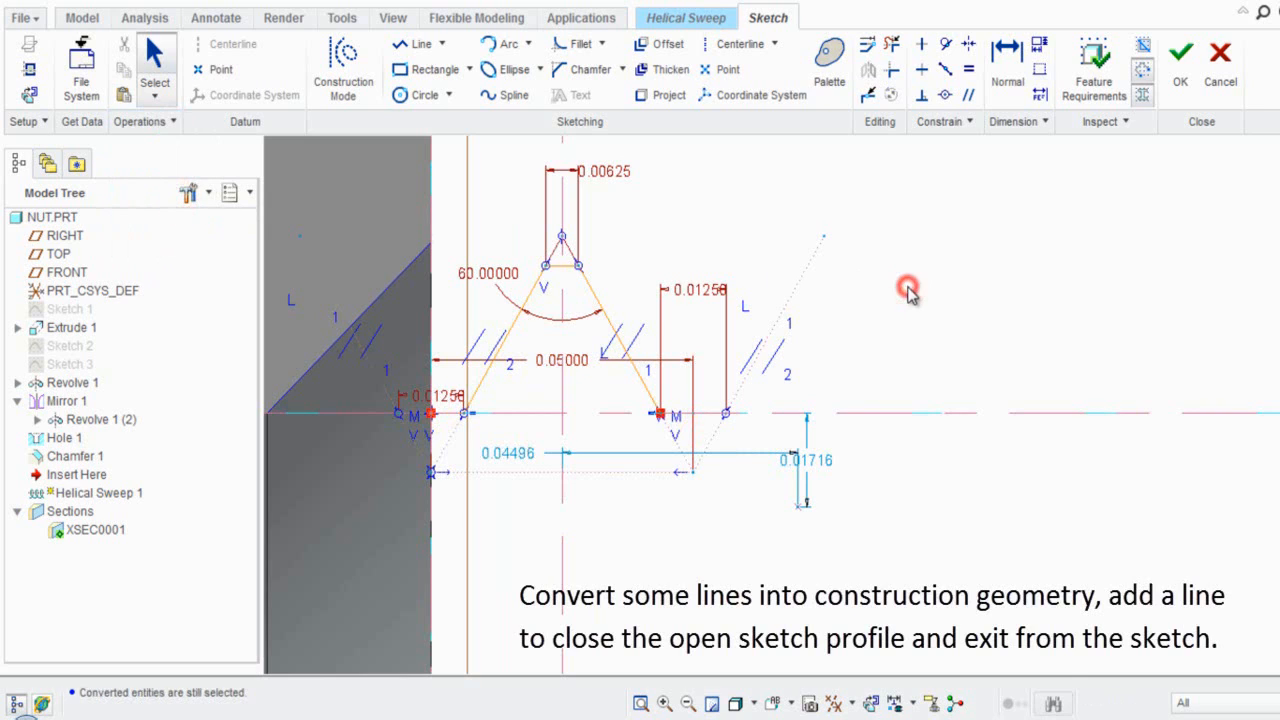
click(447, 414)
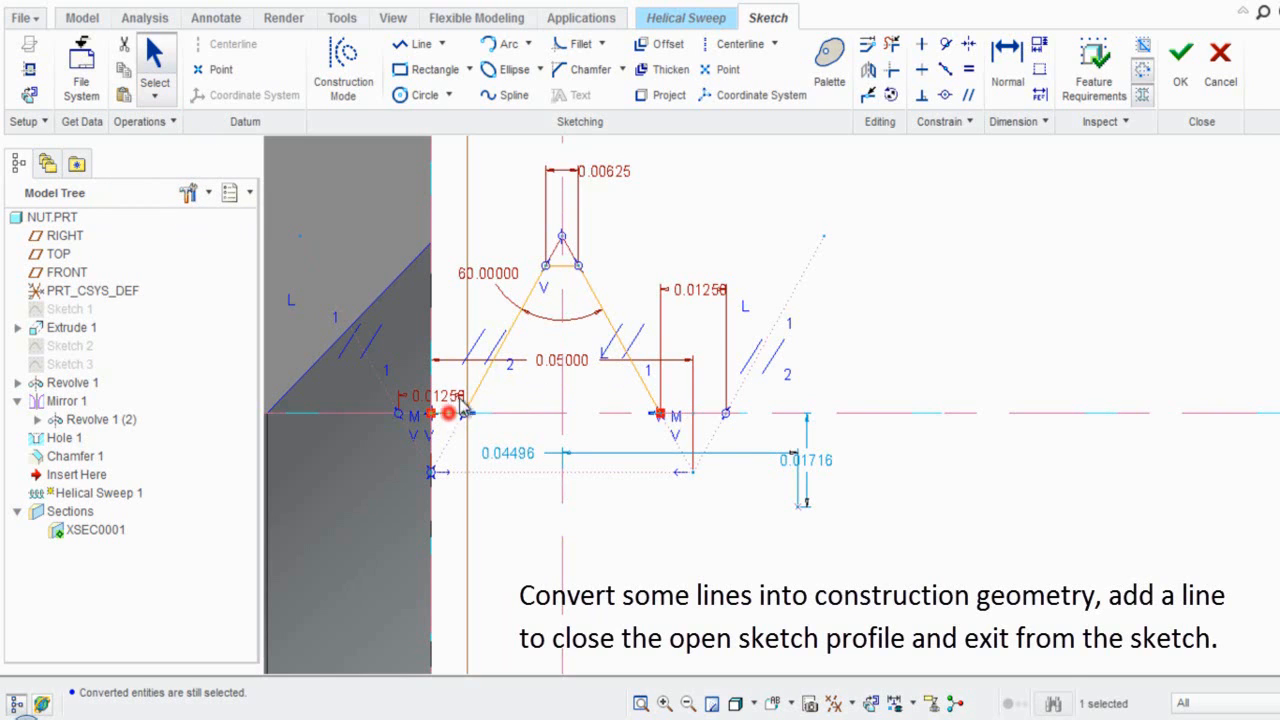
click(172, 122)
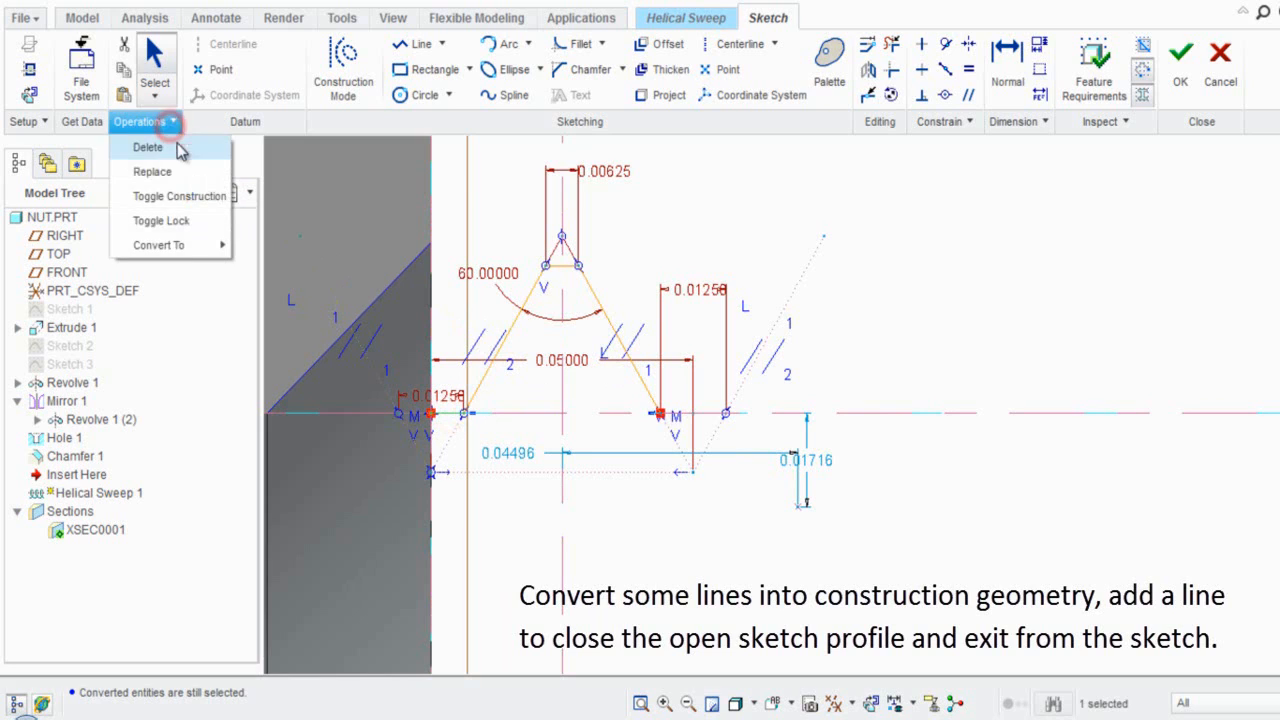
click(183, 196)
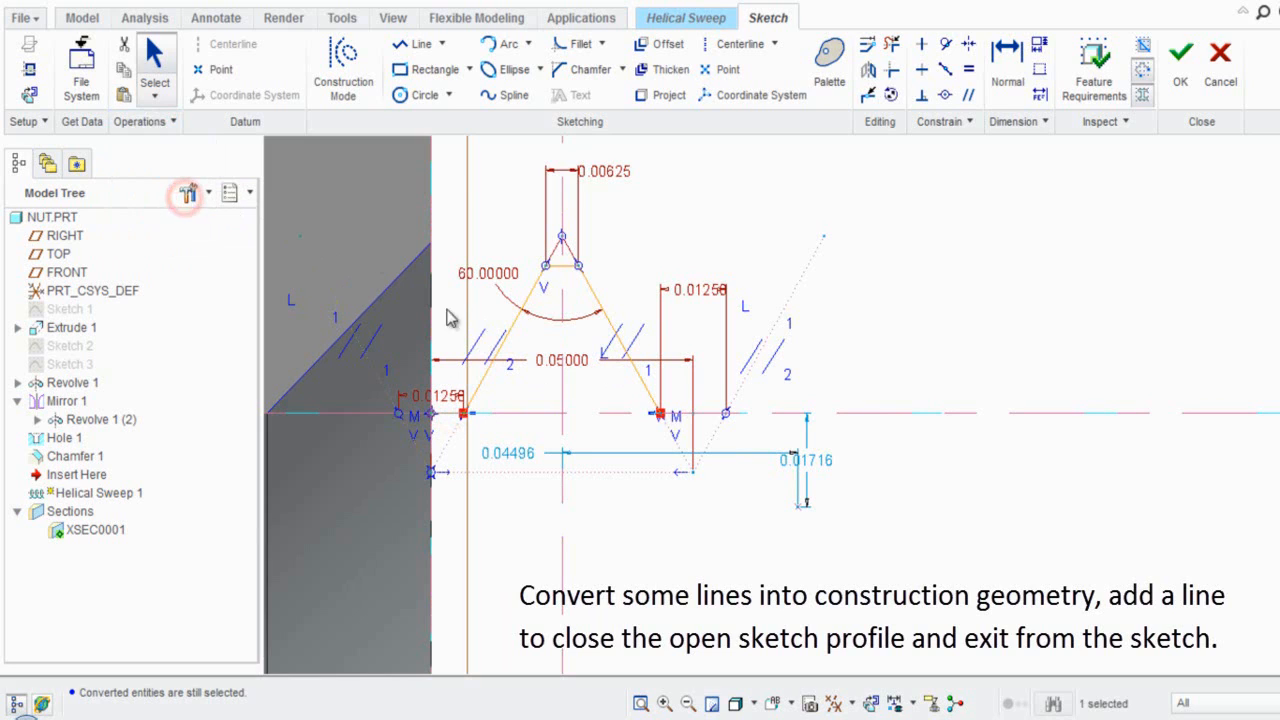
click(522, 384)
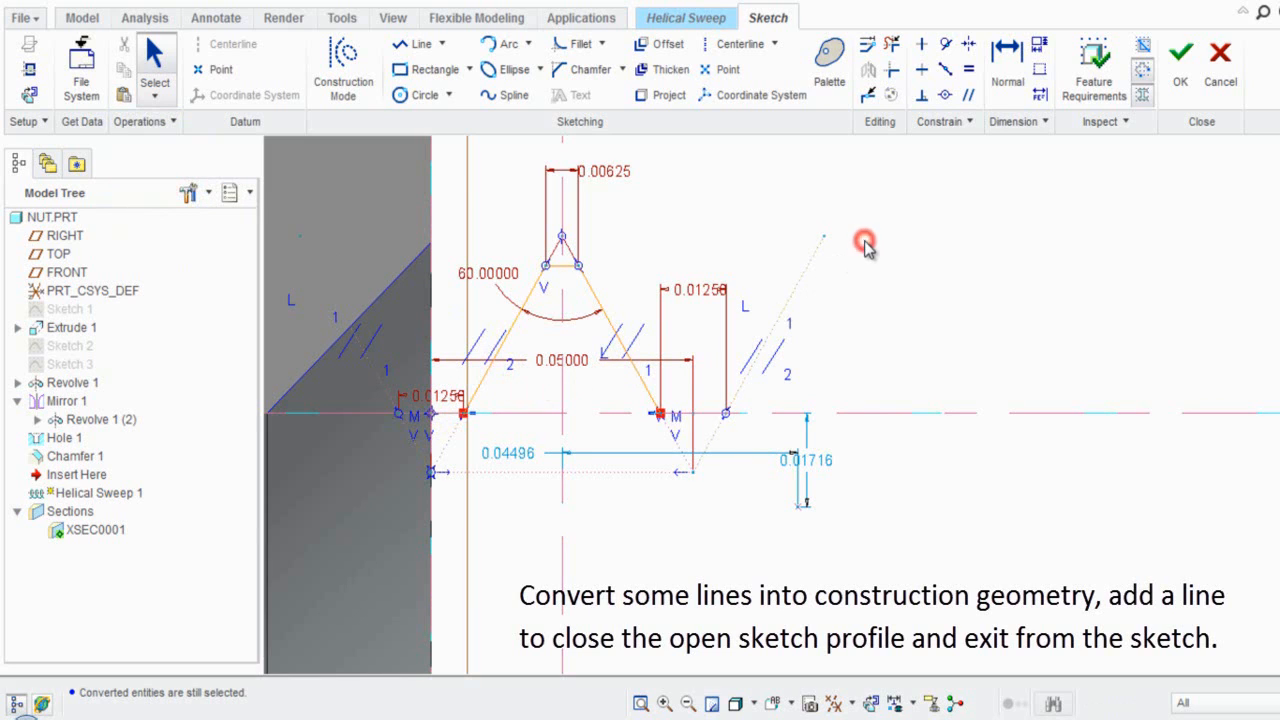
Close the thread profile with a horizontal line between the lower ends of its flanks, and accept the section sketch.
click(413, 44)
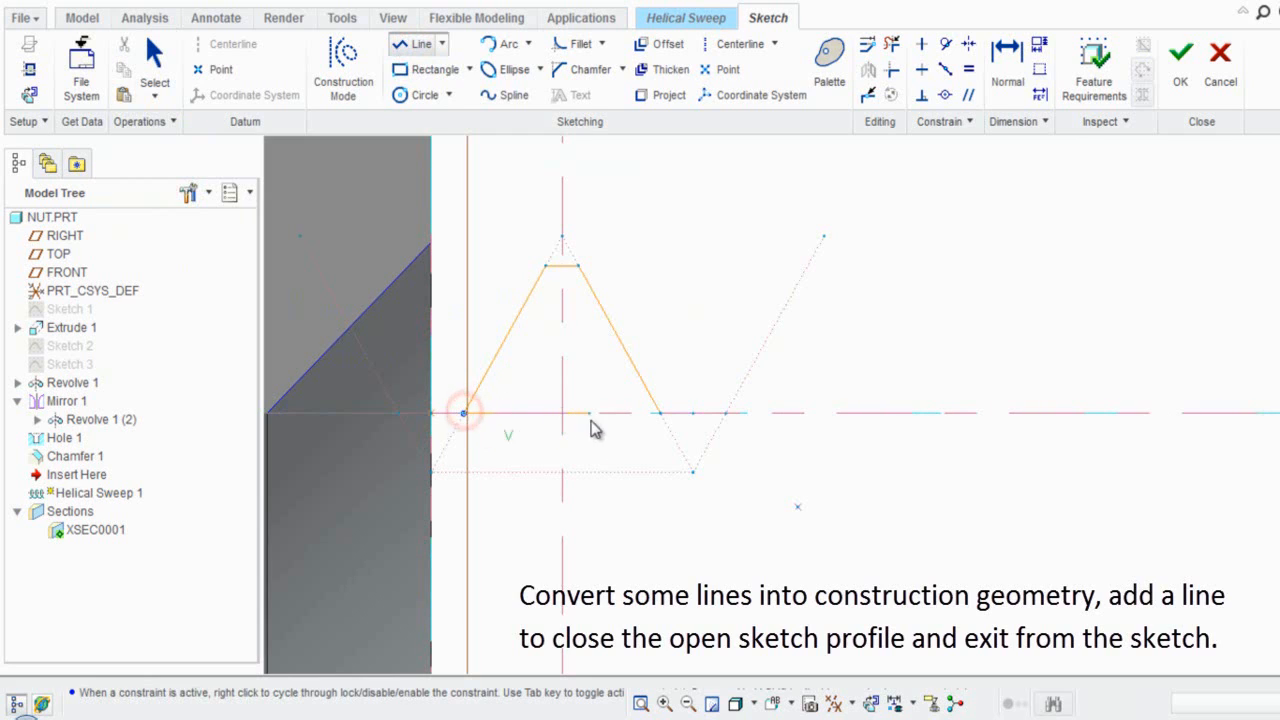
click(660, 413)
middle_click(659, 418)
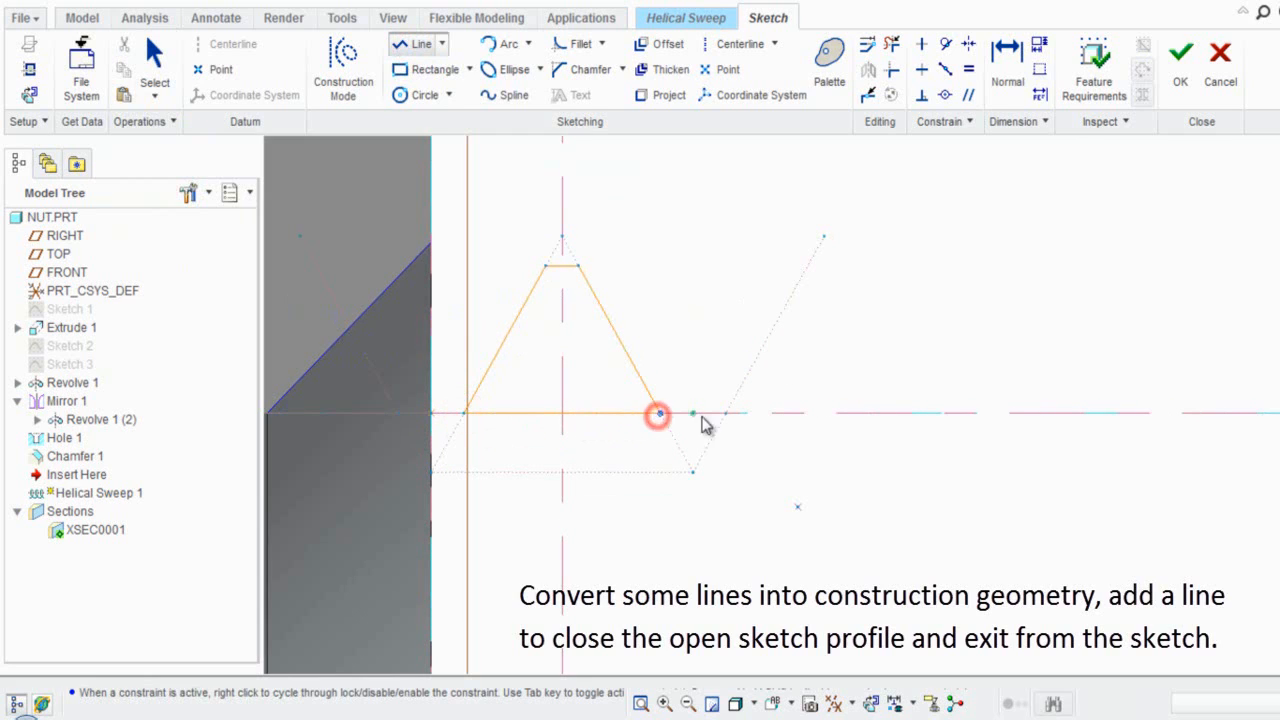
middle_click(727, 324)
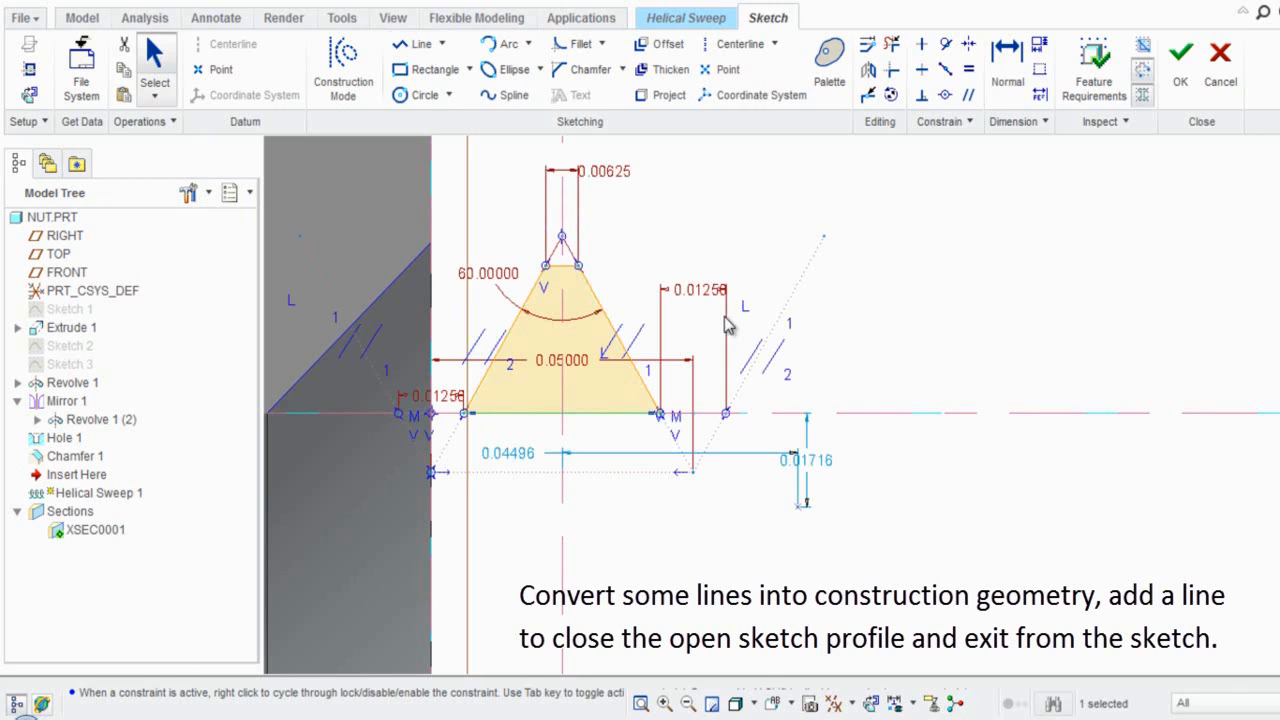
click(920, 330)
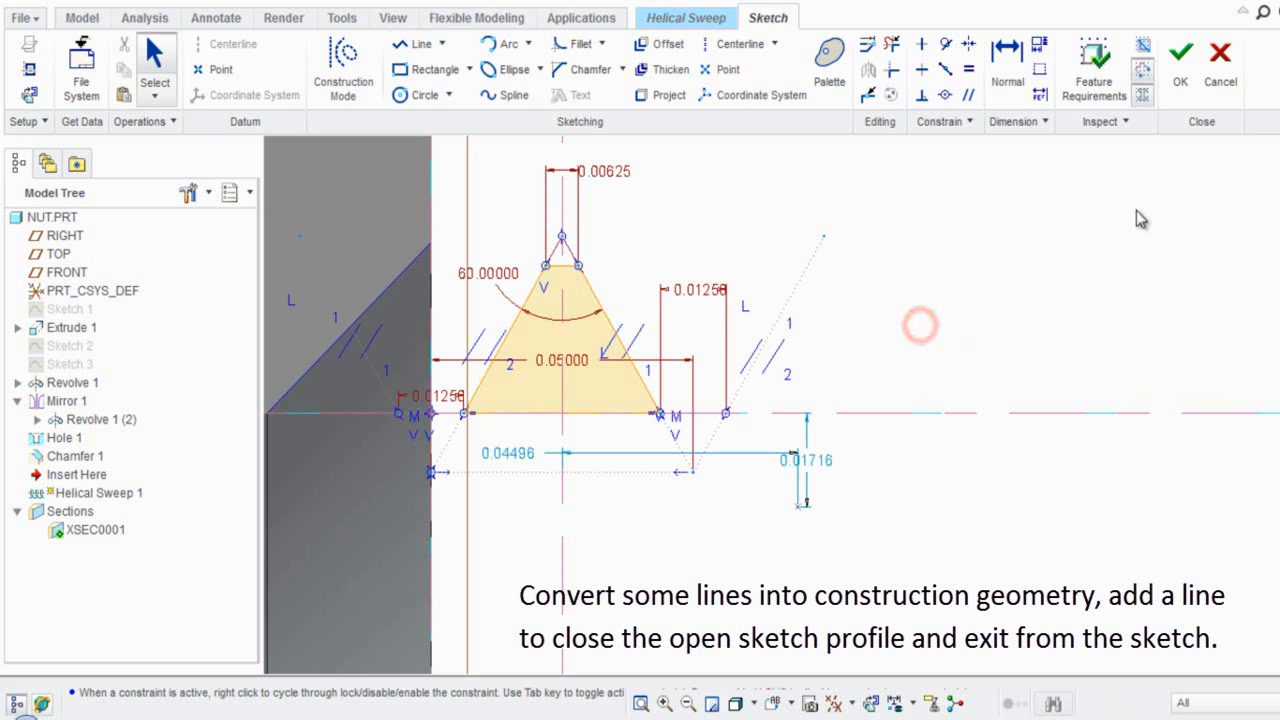
click(1183, 82)
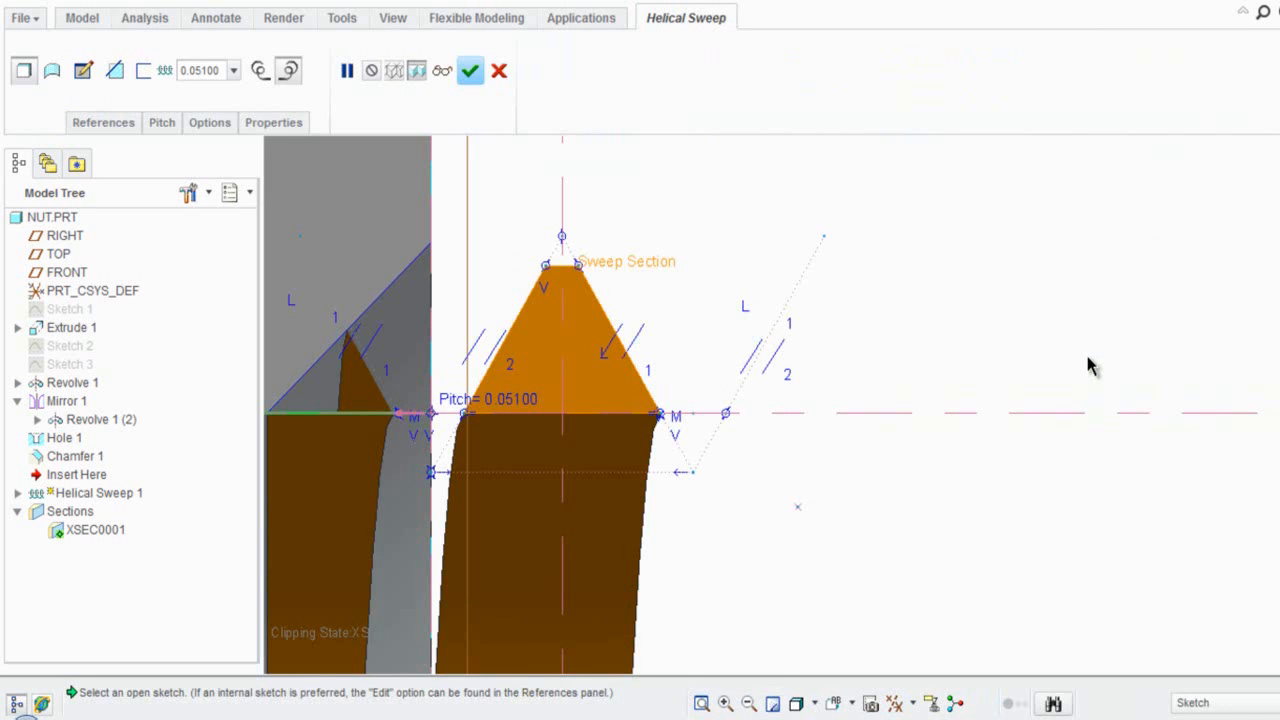
Set the Helical Sweep to remove material and complete the internal thread cut, checking it in the default orientation.
key(ctrl+d)
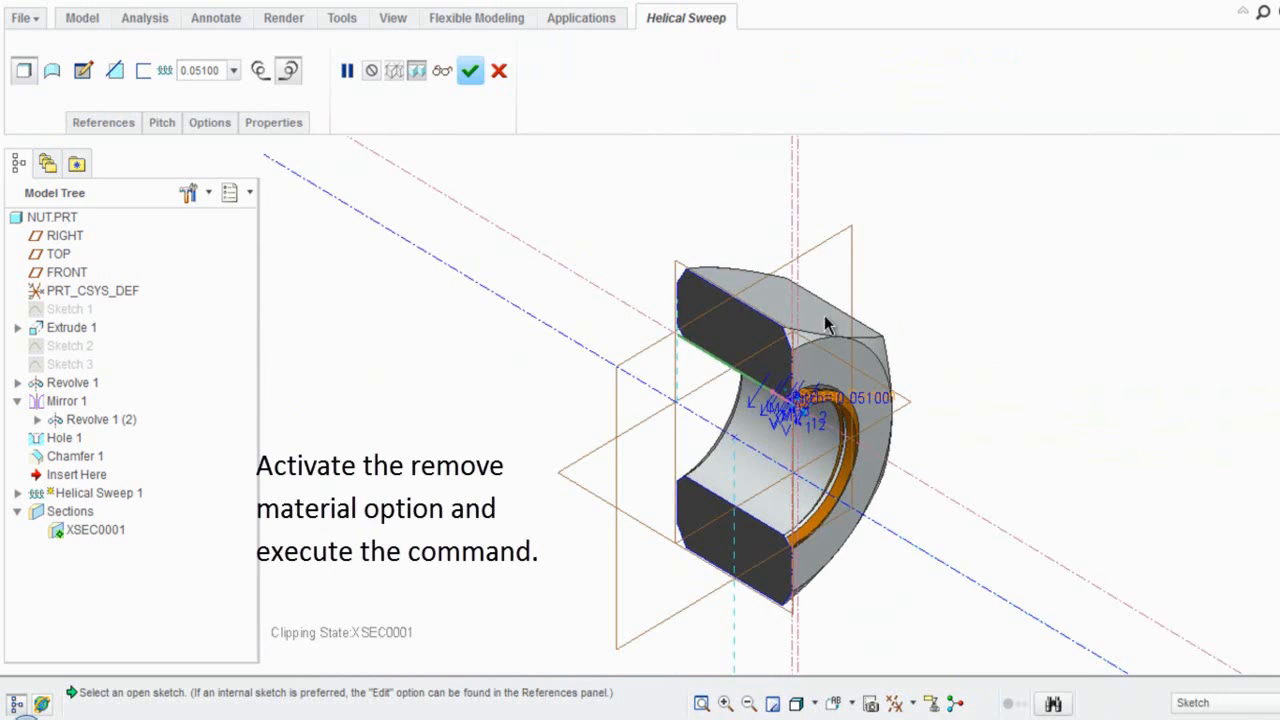
click(116, 80)
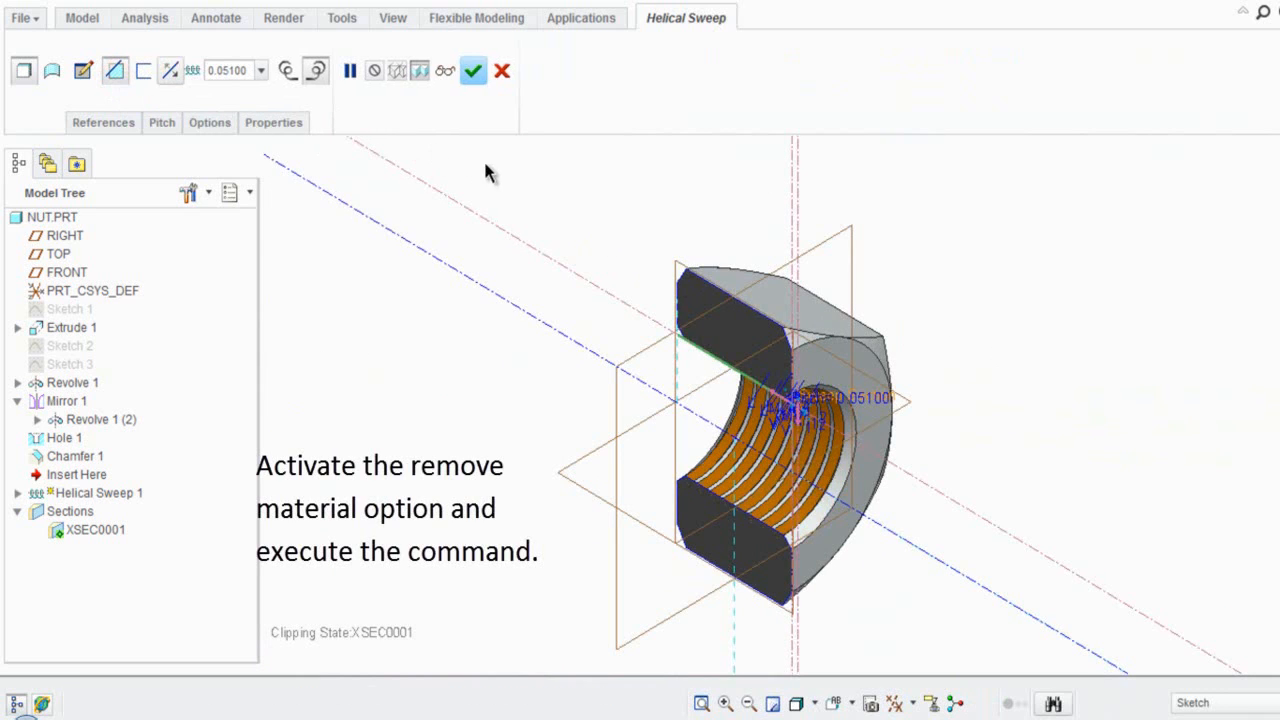
click(474, 72)
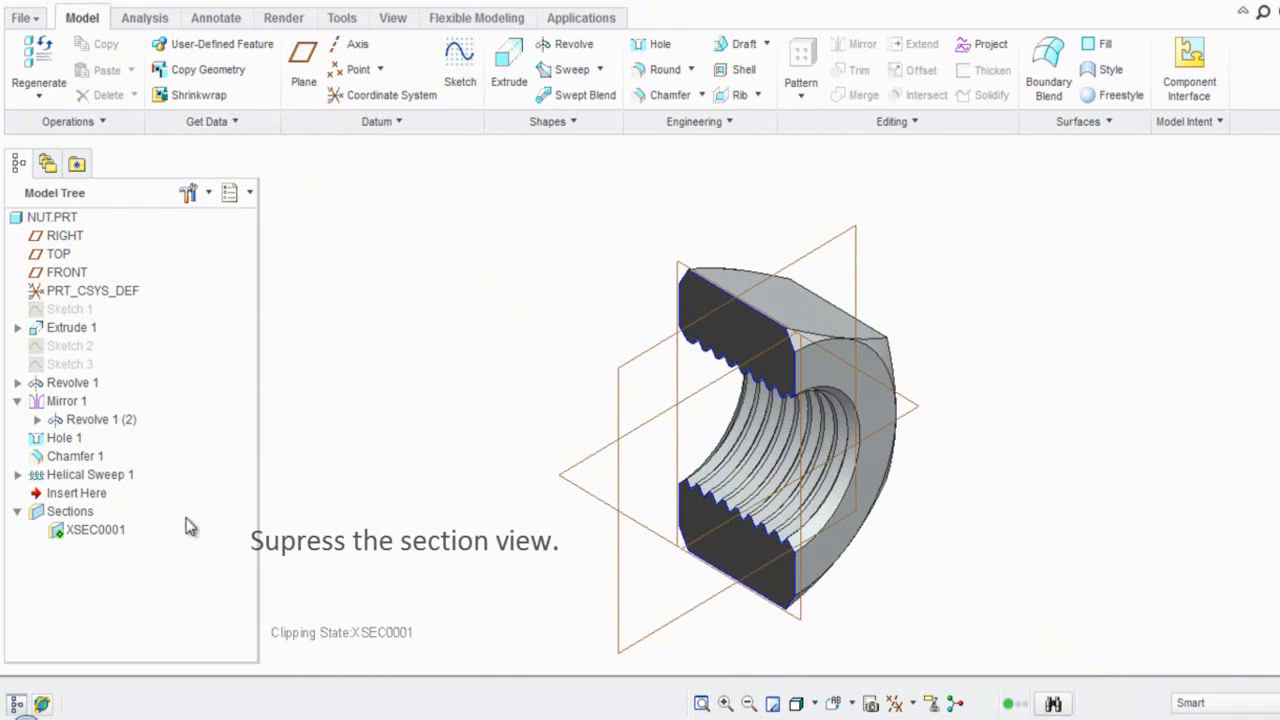
Suppress the section XSEC0001 and clear the selection.
right_click(104, 528)
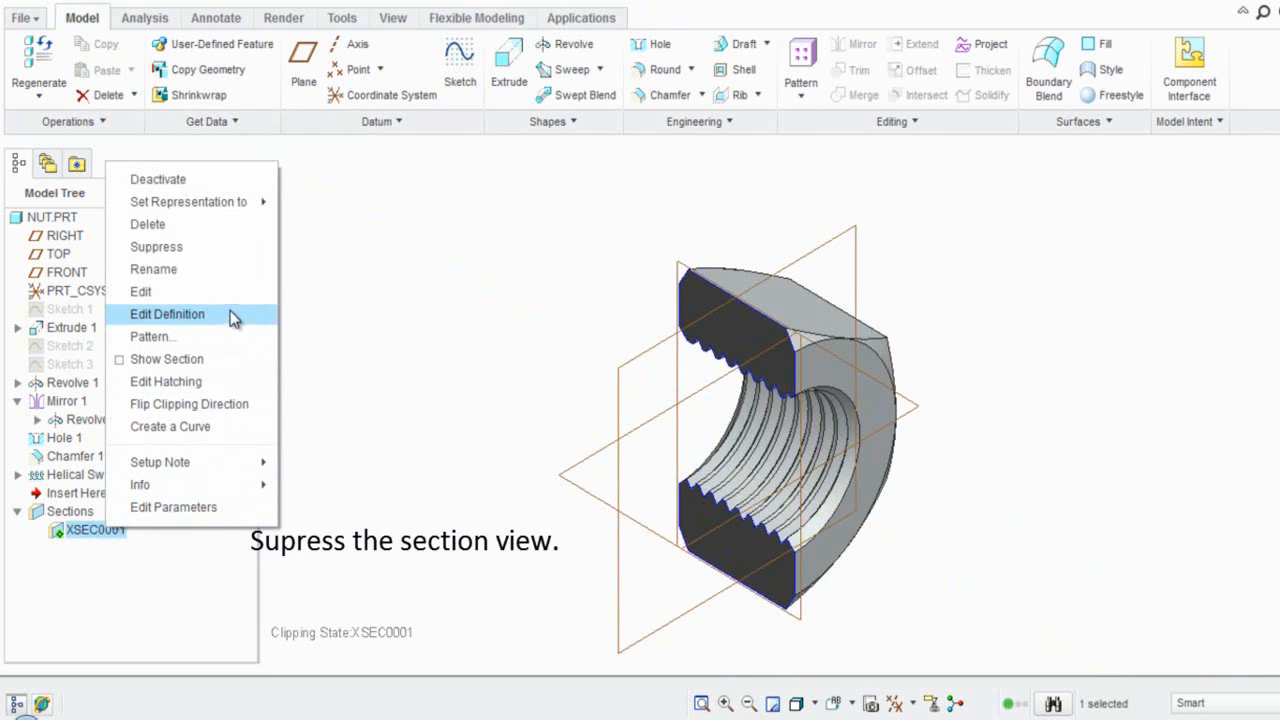
click(217, 243)
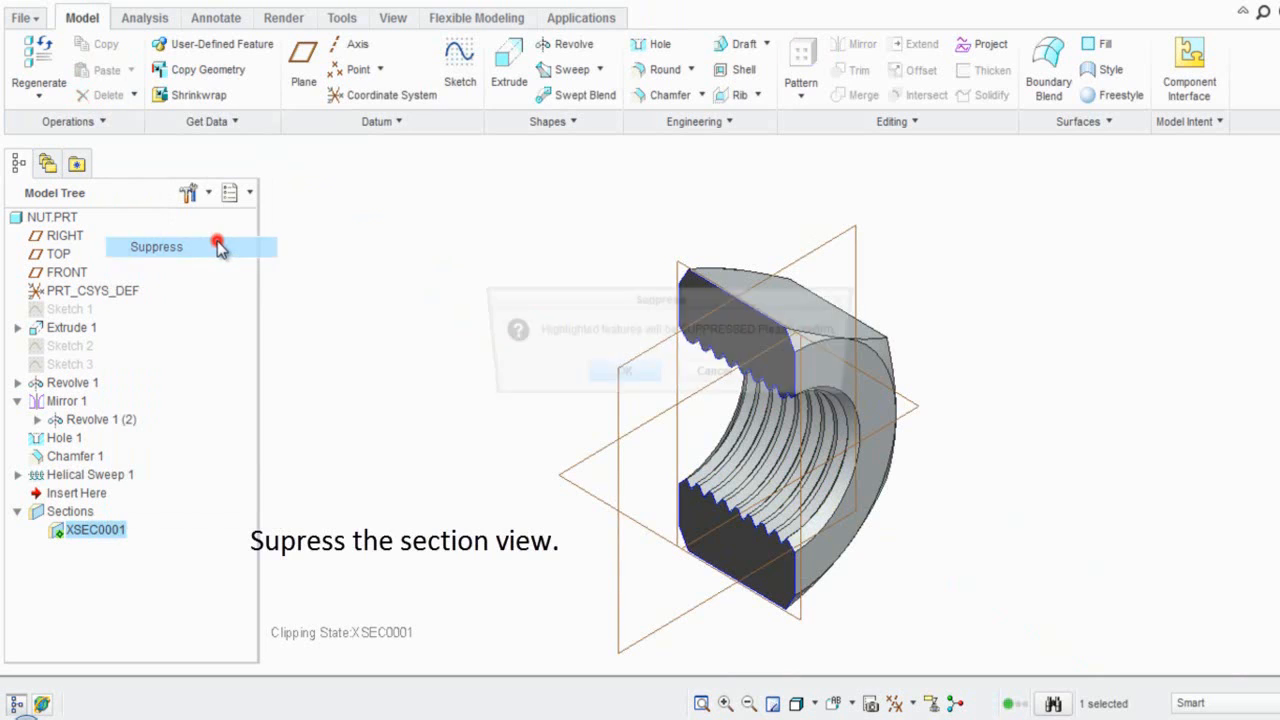
click(617, 377)
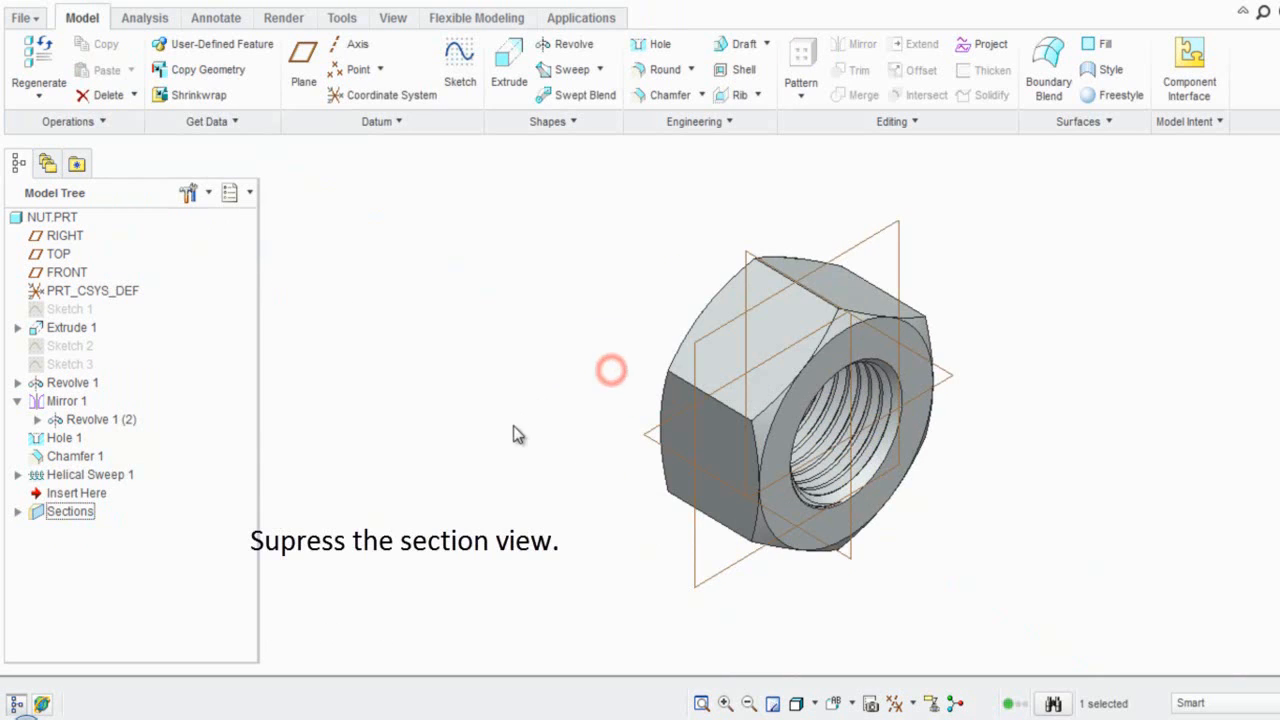
click(493, 418)
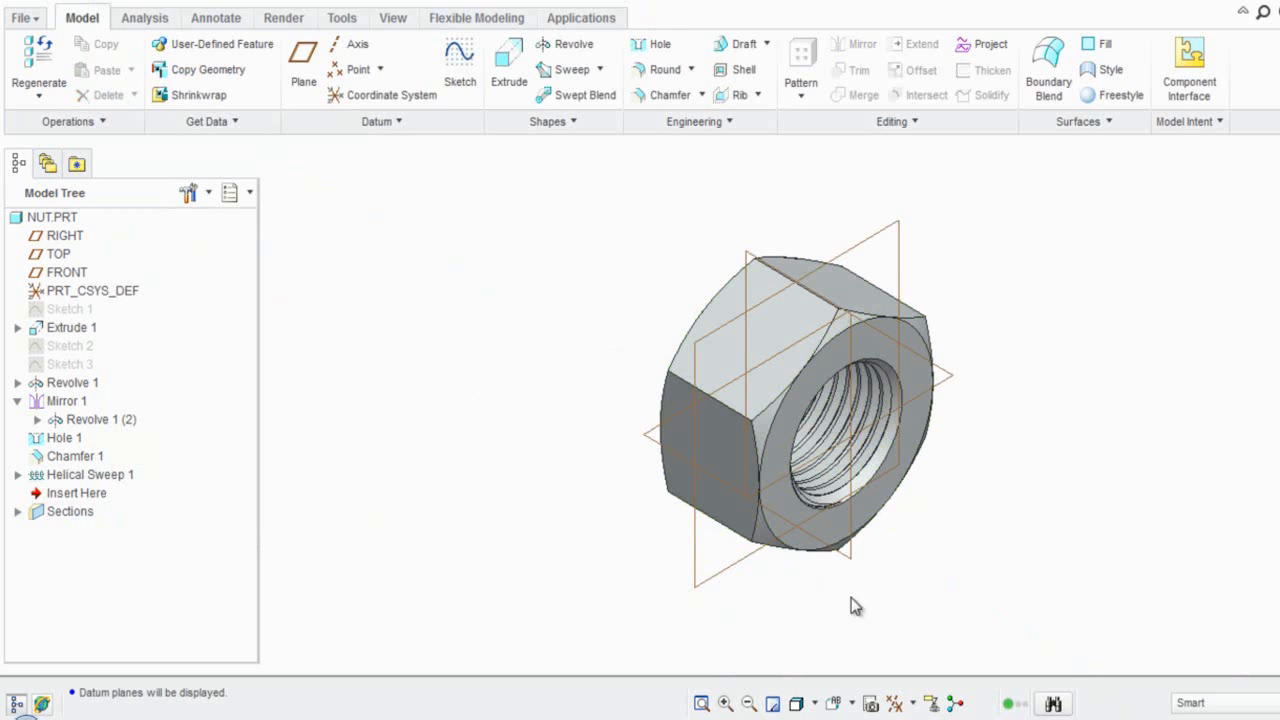
Show coordinate systems and create a datum axis through the X axis of PRT_CSYS_DEF, using the Coordinate System Axis selection filter.
click(912, 701)
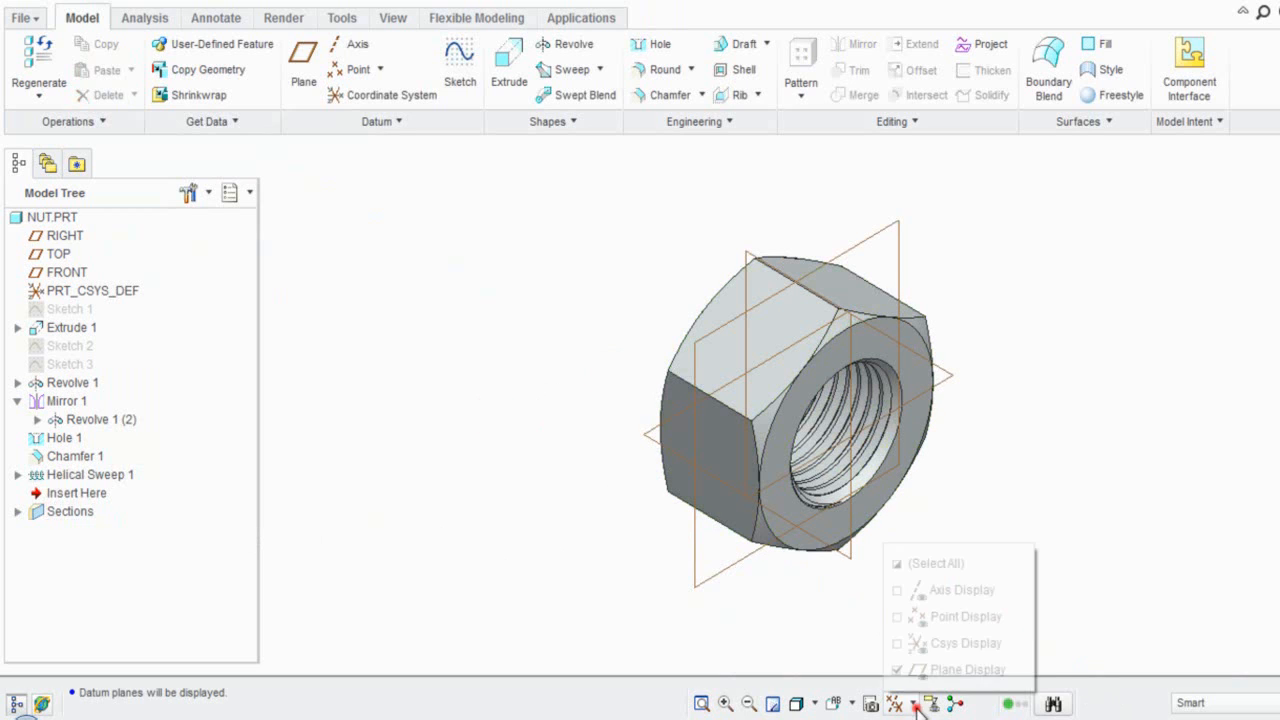
click(897, 643)
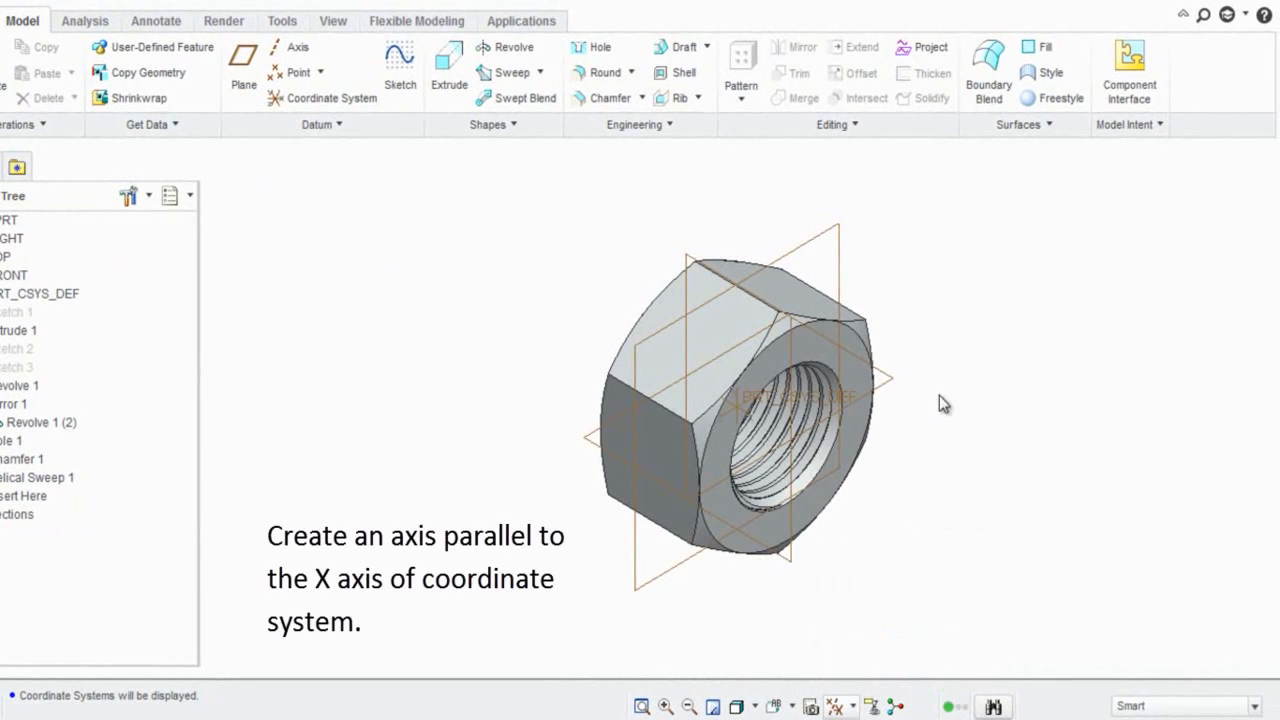
click(298, 50)
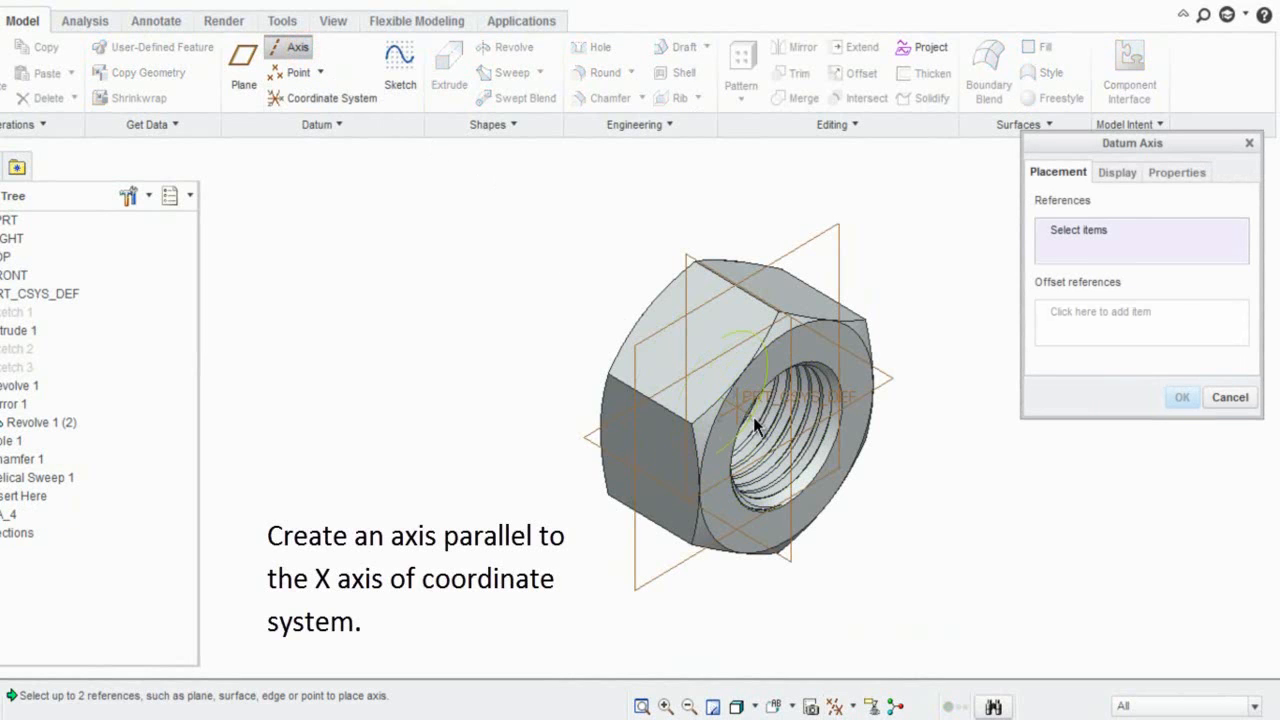
scroll(753, 418, up, 2)
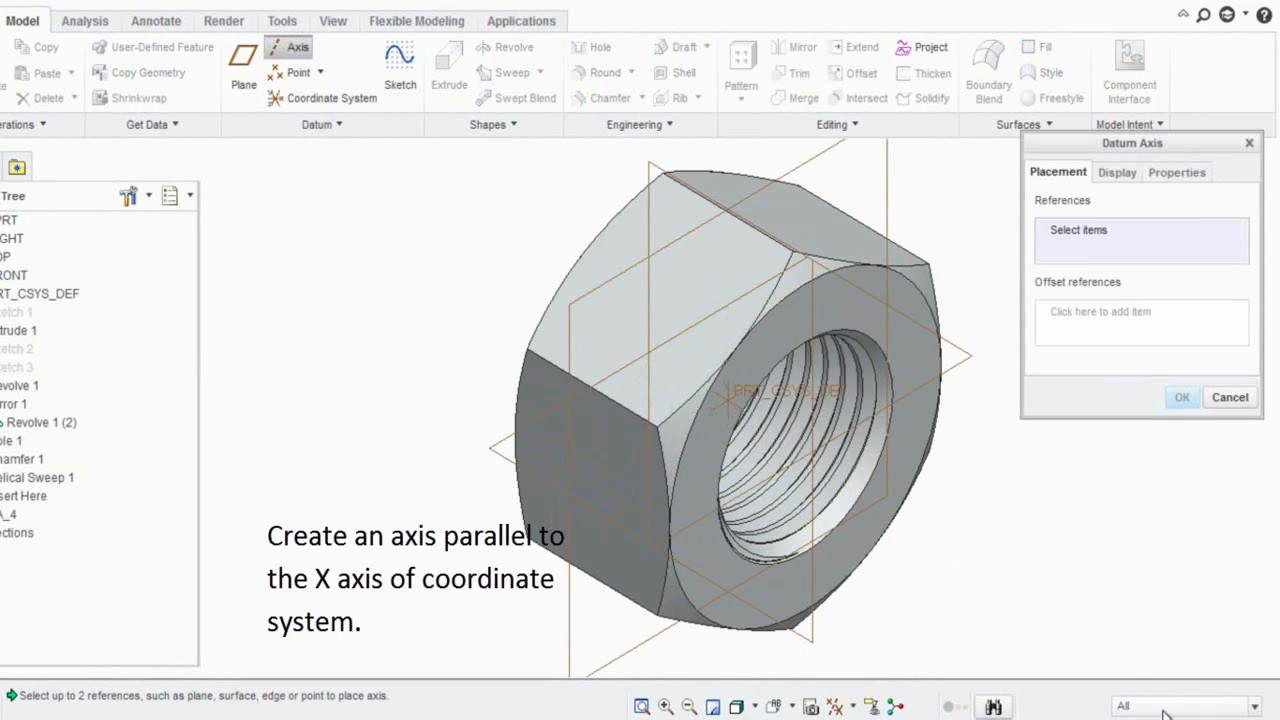
click(1253, 707)
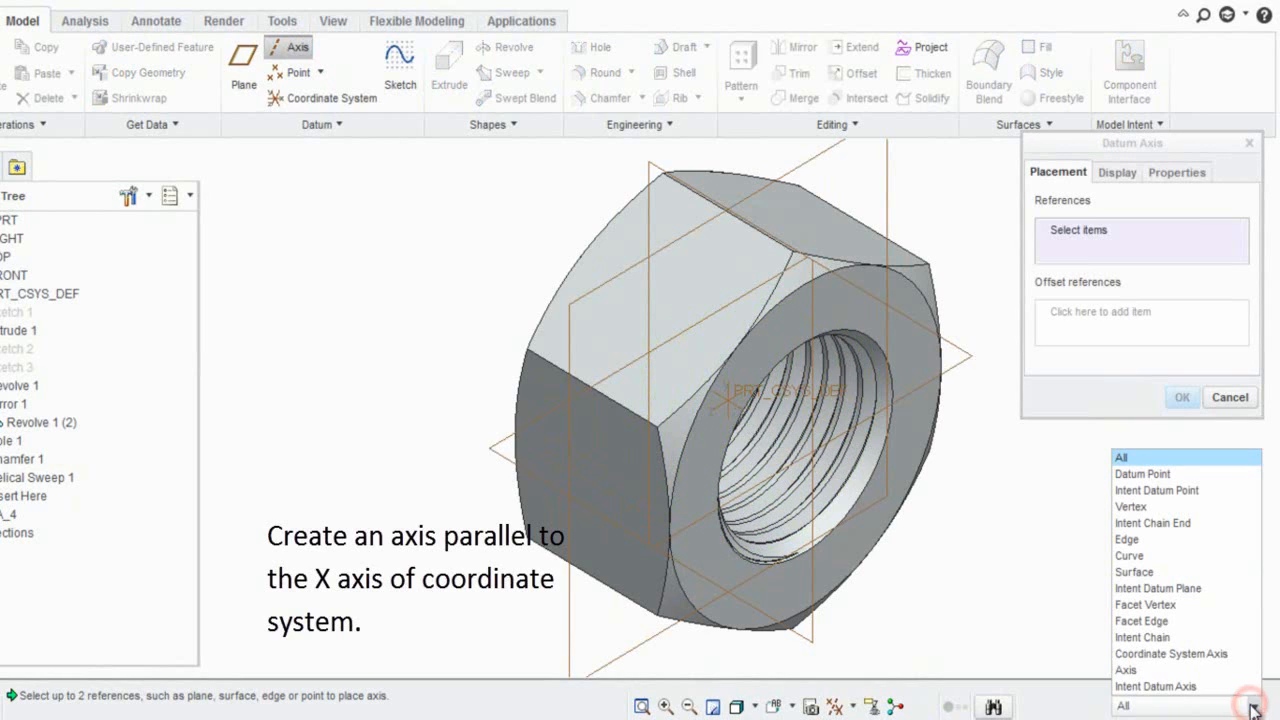
click(1227, 655)
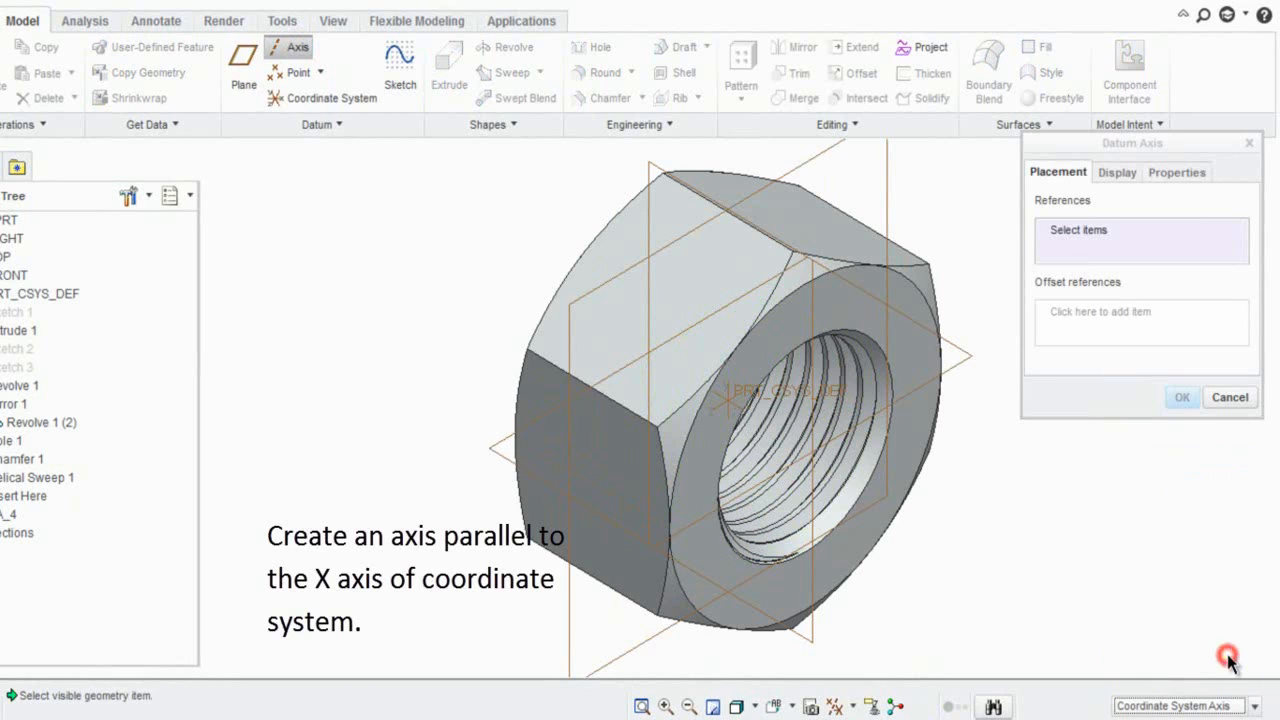
click(737, 405)
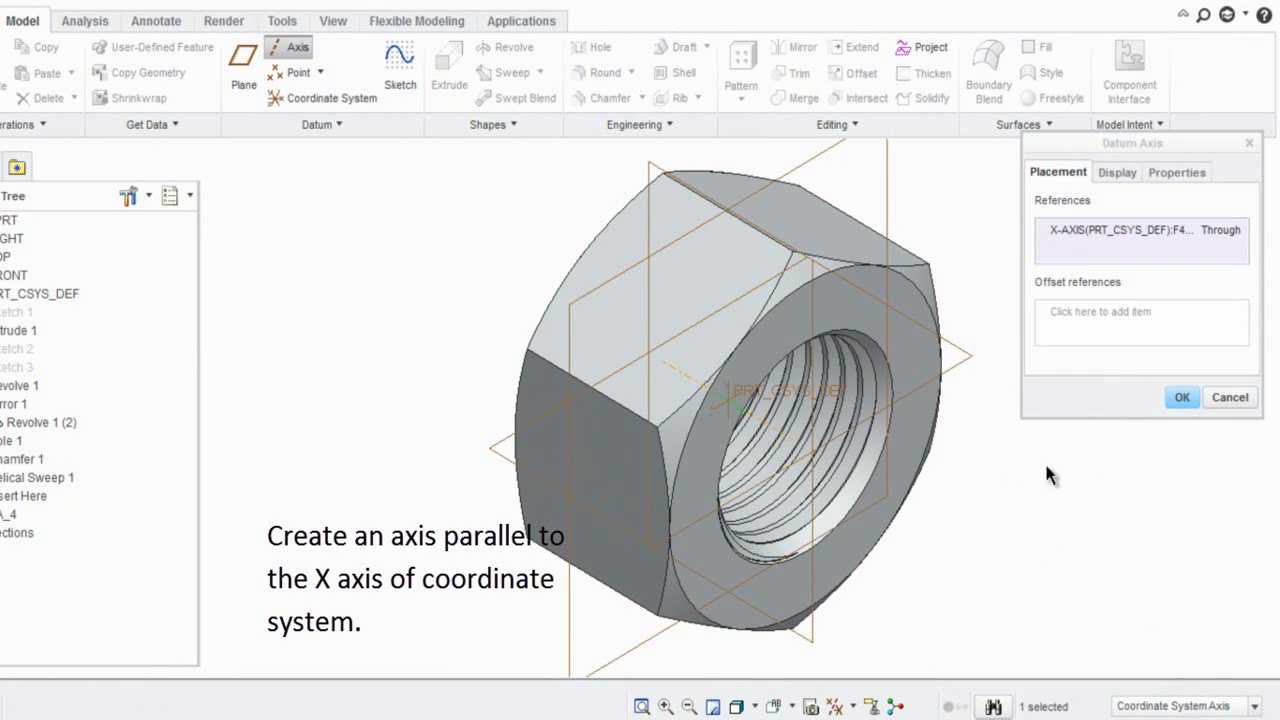
click(1182, 398)
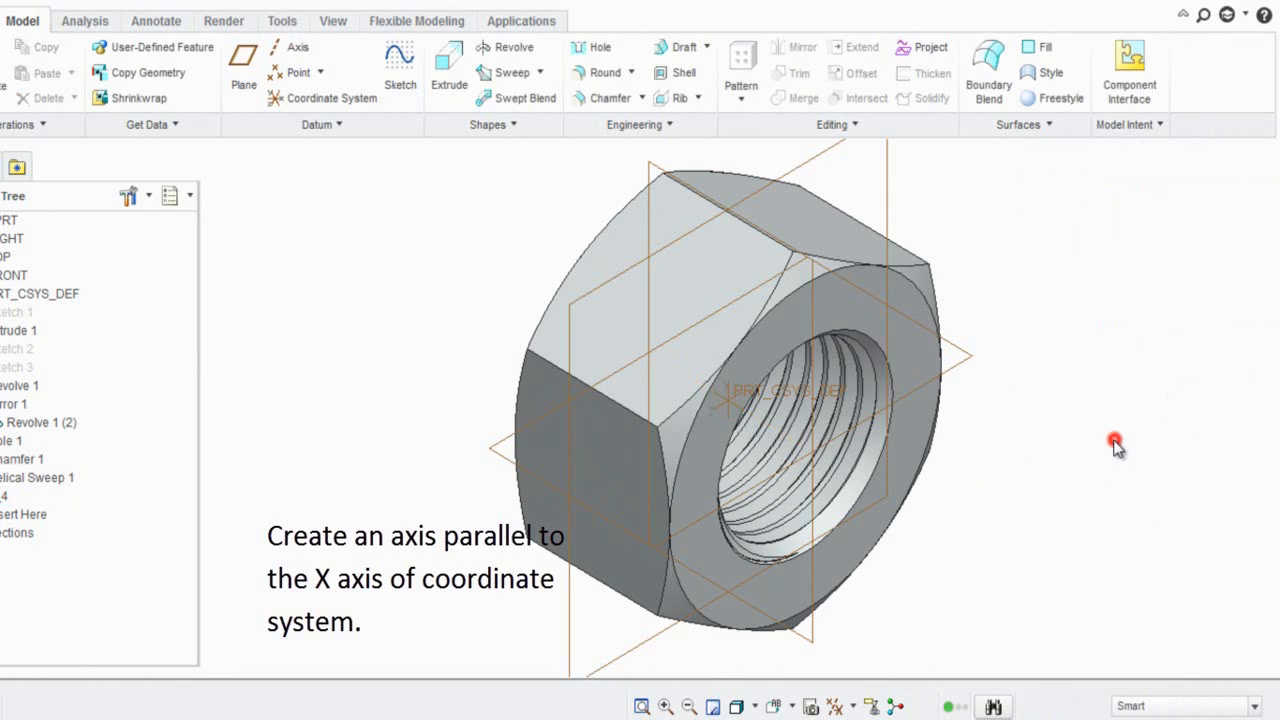
Turn on axis display and hide the coordinate systems and datum planes.
click(838, 706)
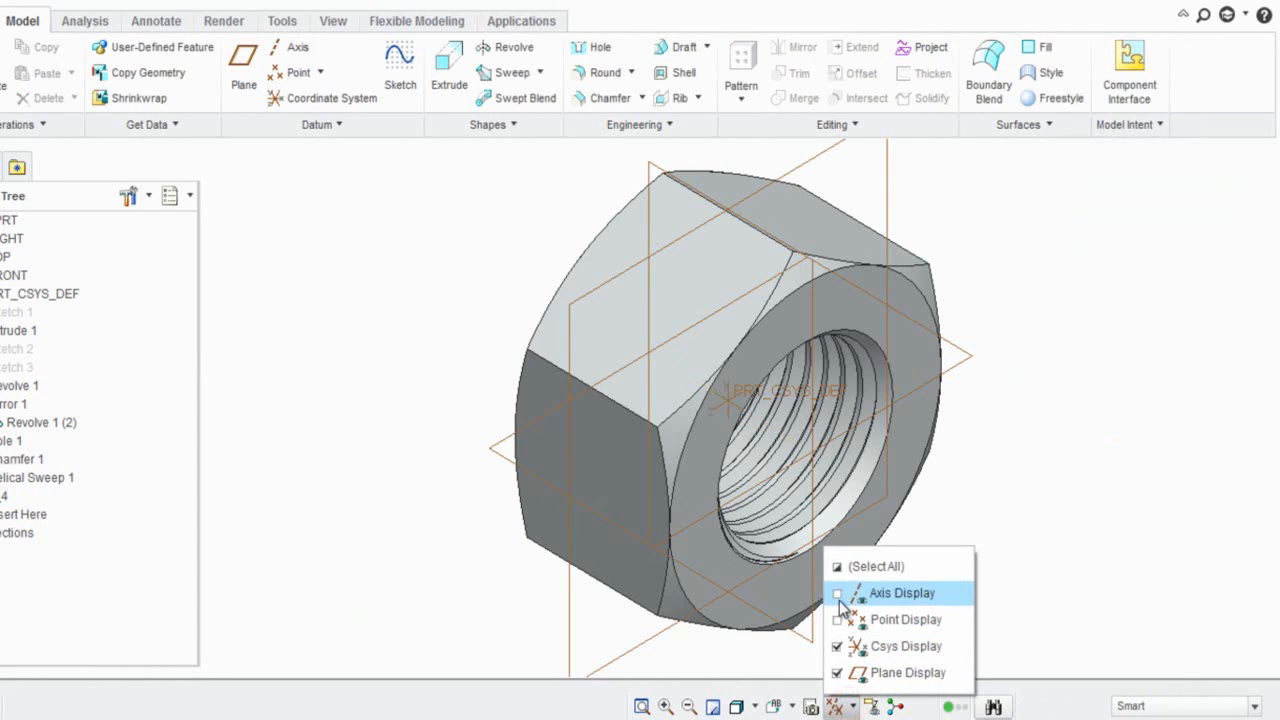
click(837, 594)
click(837, 646)
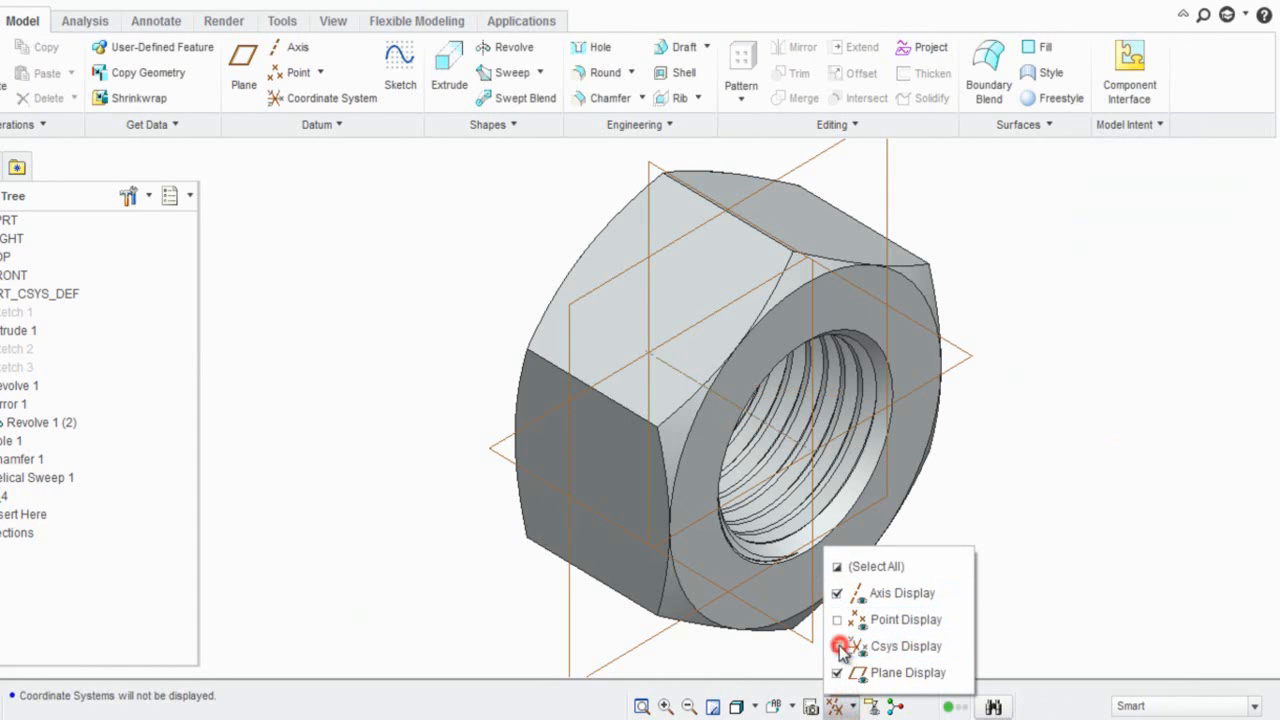
click(837, 672)
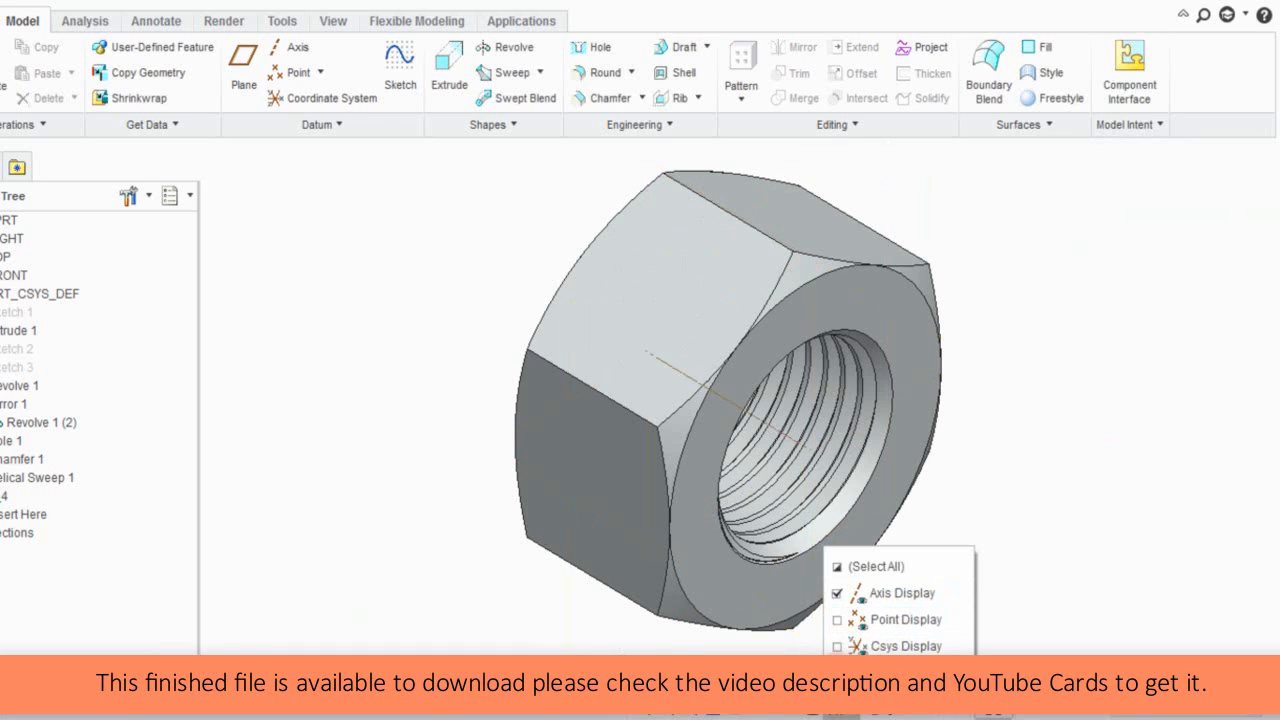
Turn off axis display in the nut part, and save and close the file.
click(841, 592)
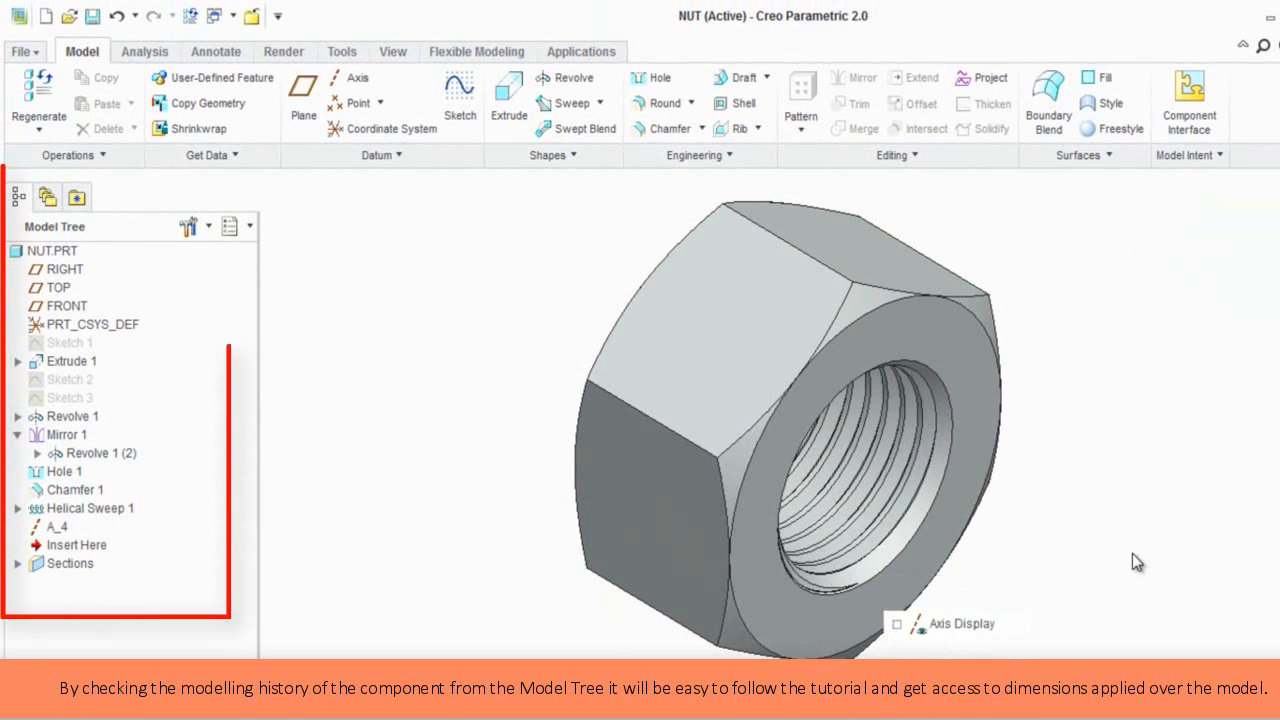
click(1073, 524)
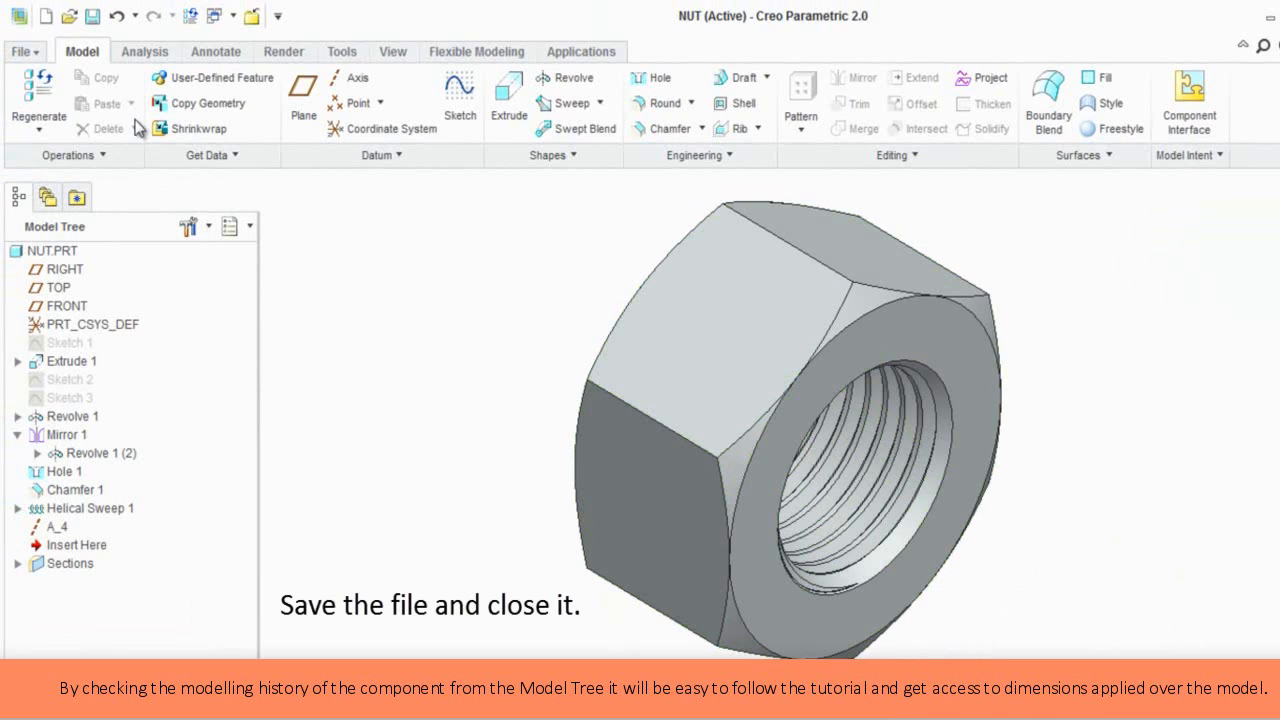
click(92, 16)
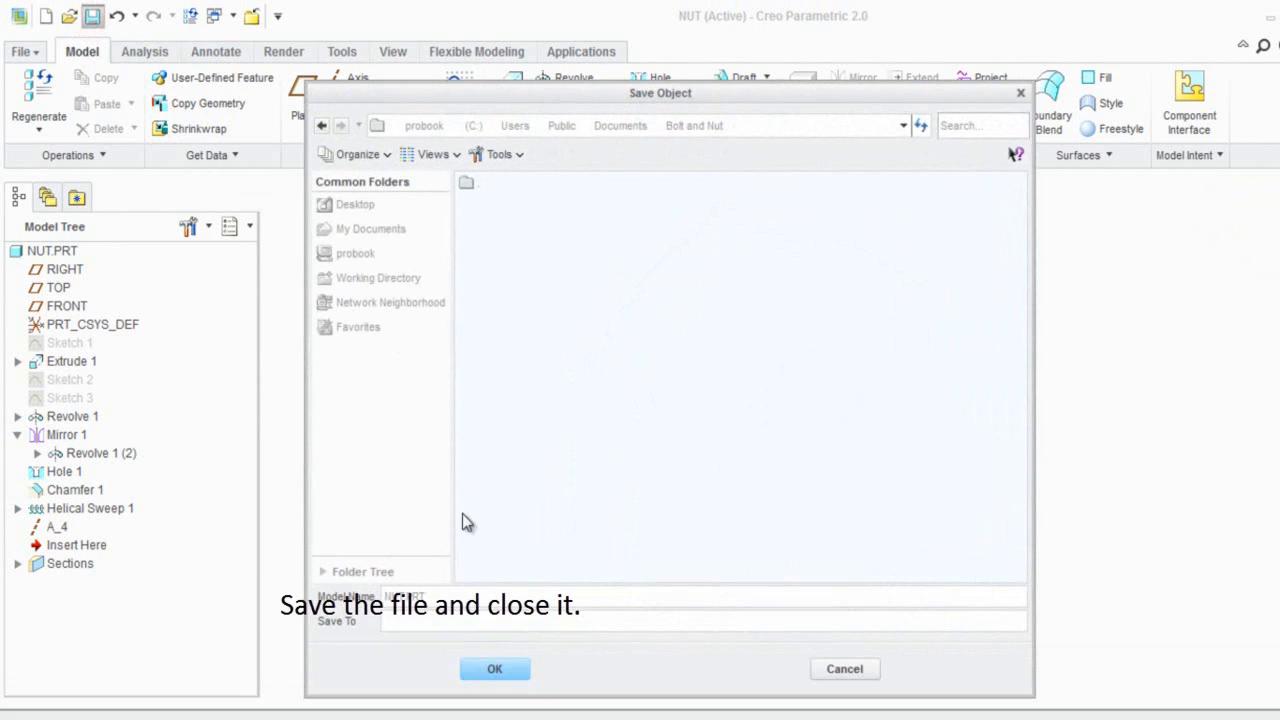
click(495, 669)
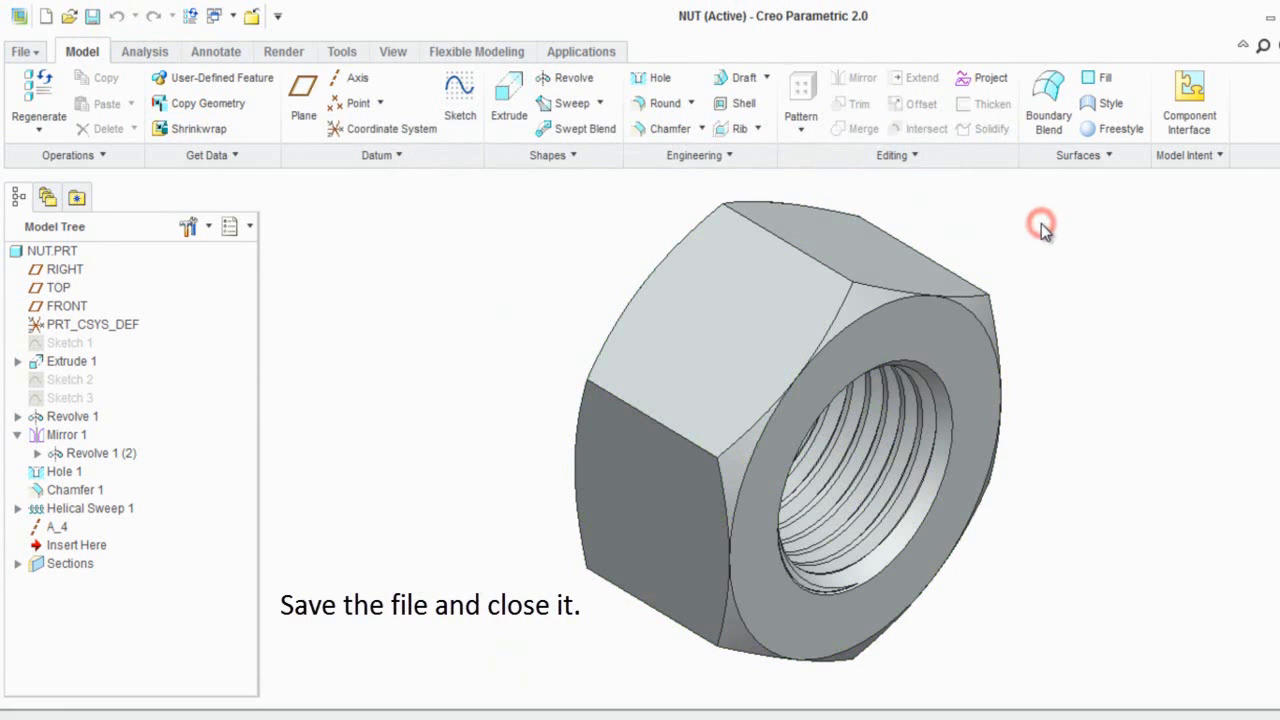
click(251, 16)
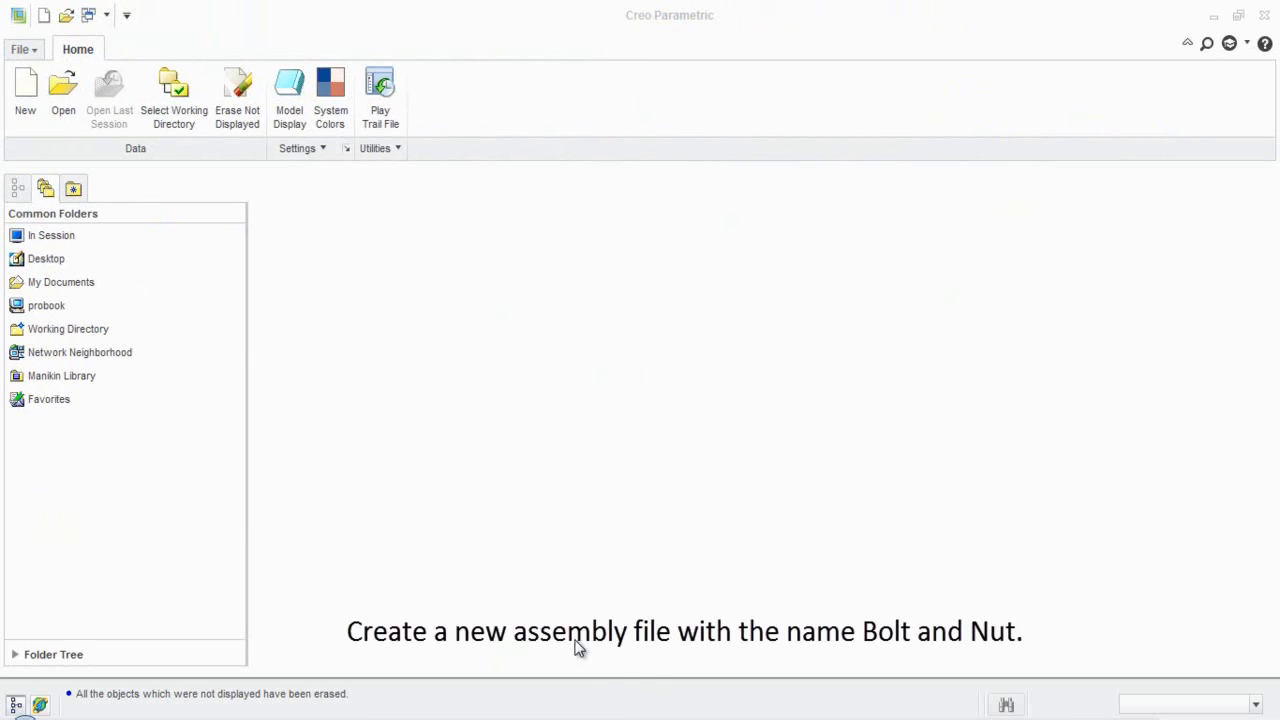
Create a new Design assembly named Bolt_and_Nut with the default template.
click(36, 118)
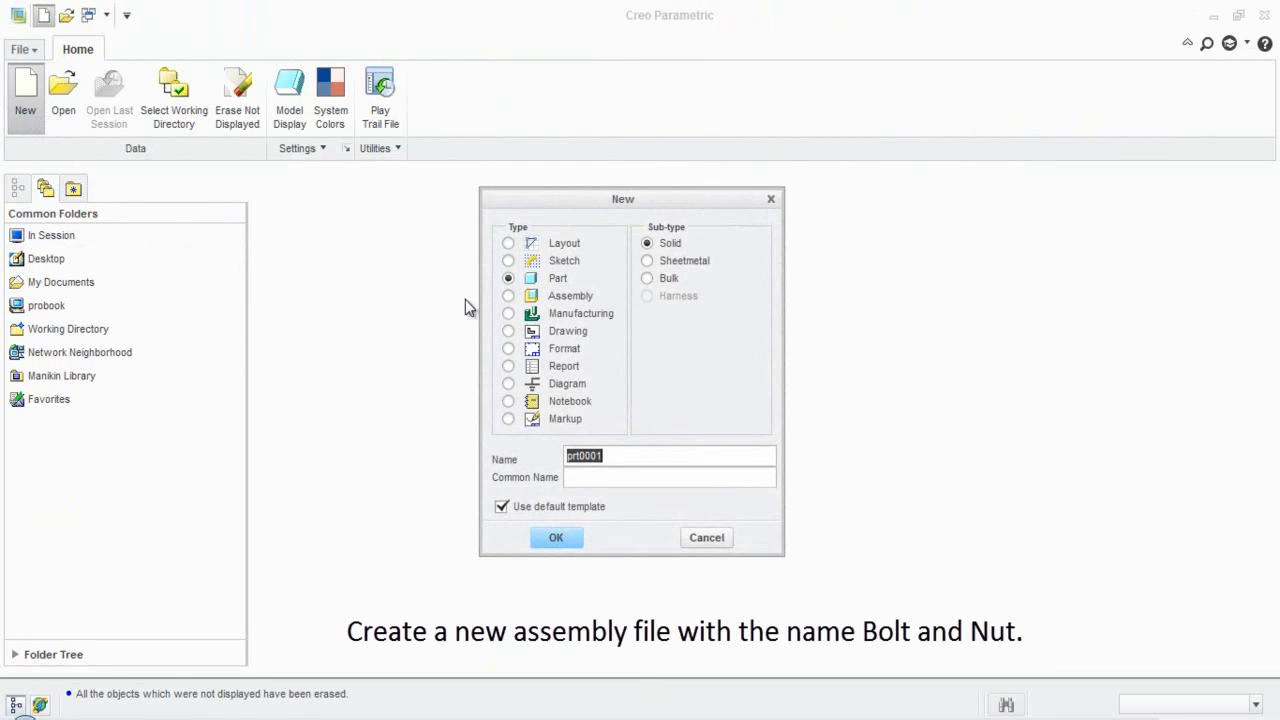
click(508, 299)
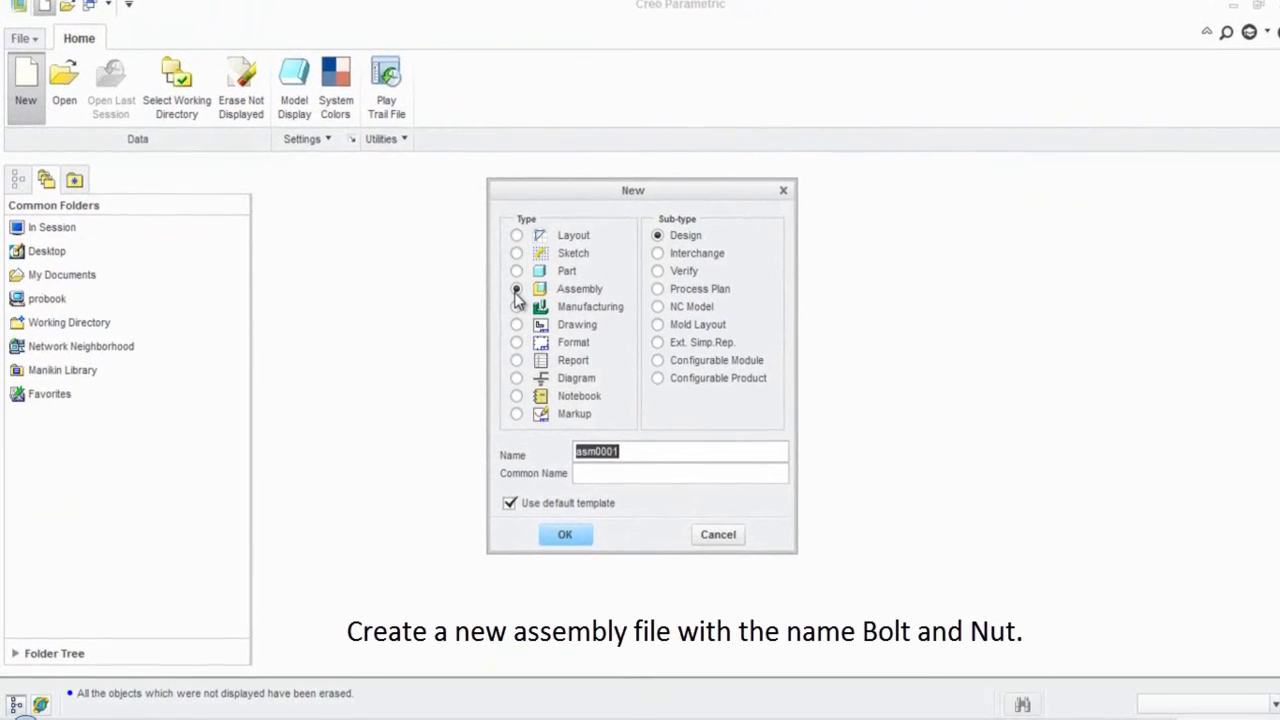
text(Bolt_and_Nut)
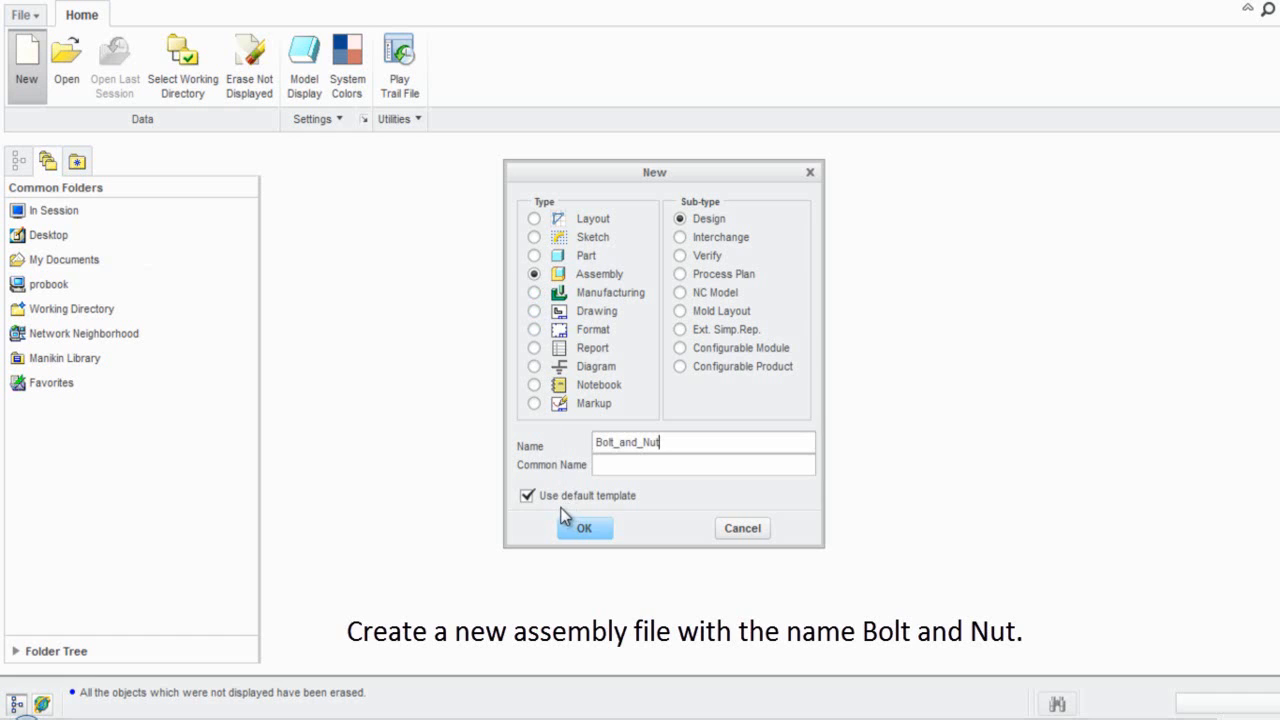
click(581, 527)
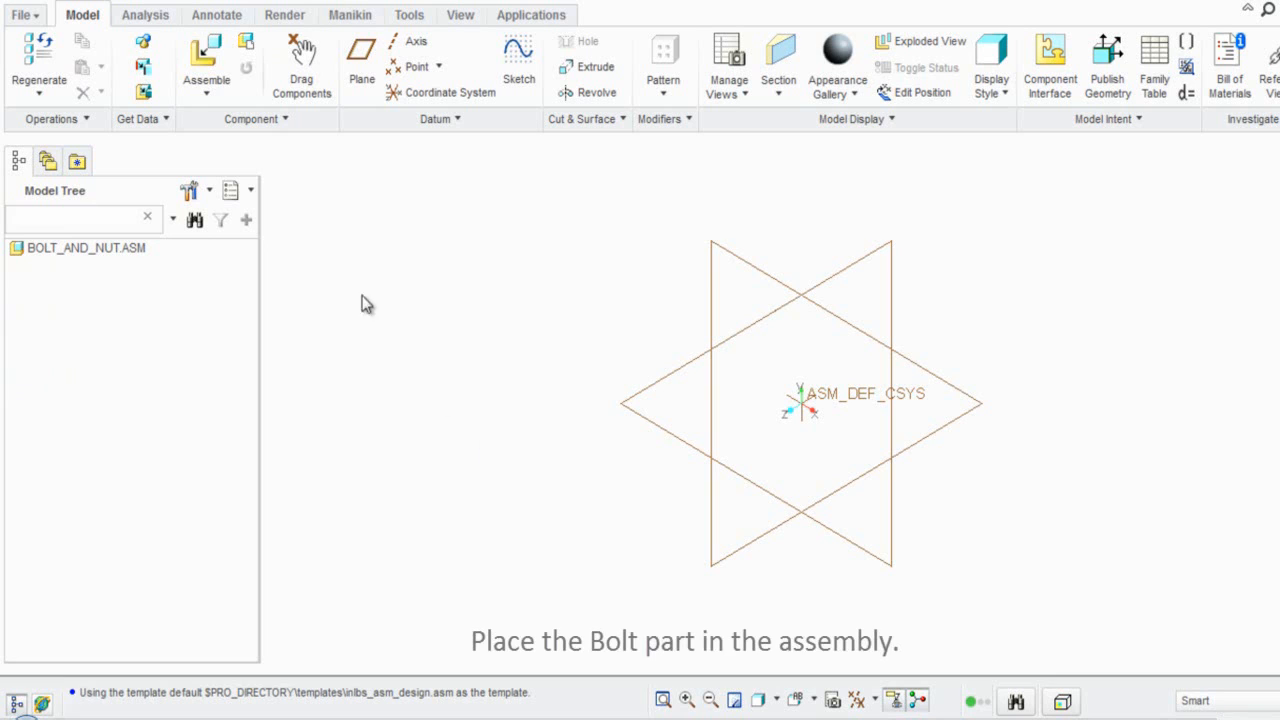
Assemble bolt.prt into the assembly with the Default constraint and complete its placement.
click(204, 64)
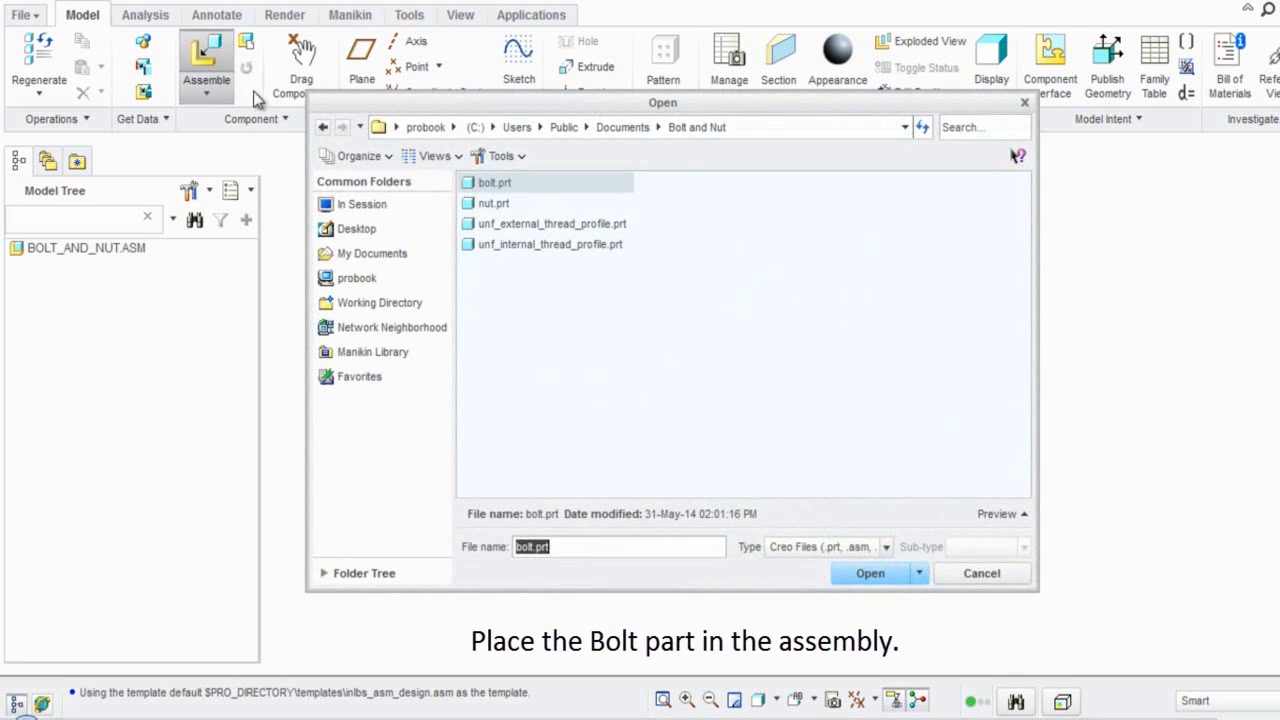
click(487, 186)
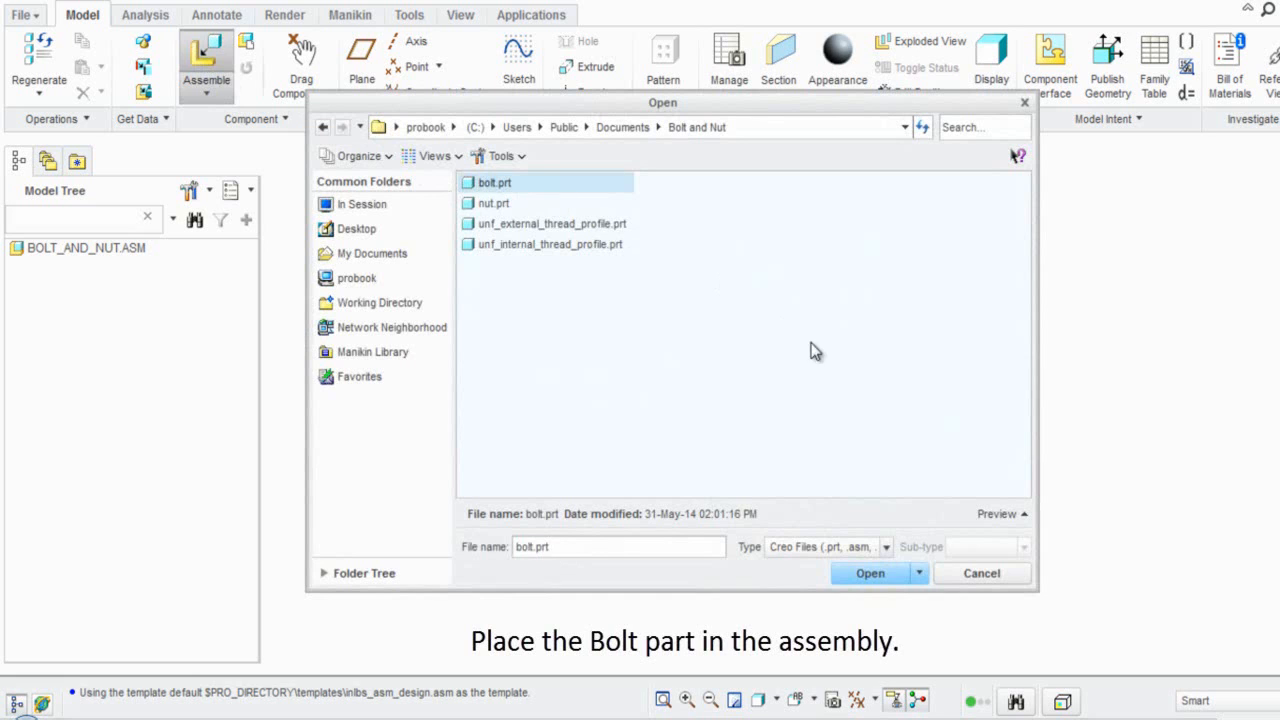
click(866, 574)
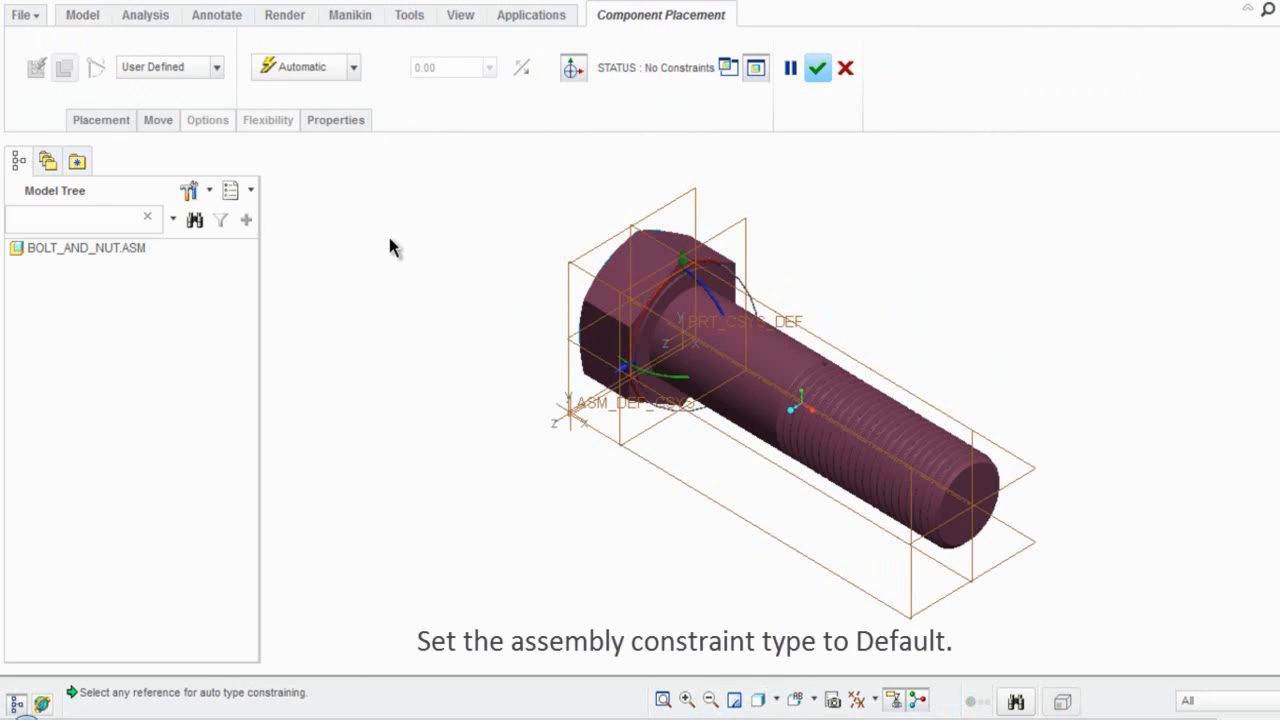
click(354, 67)
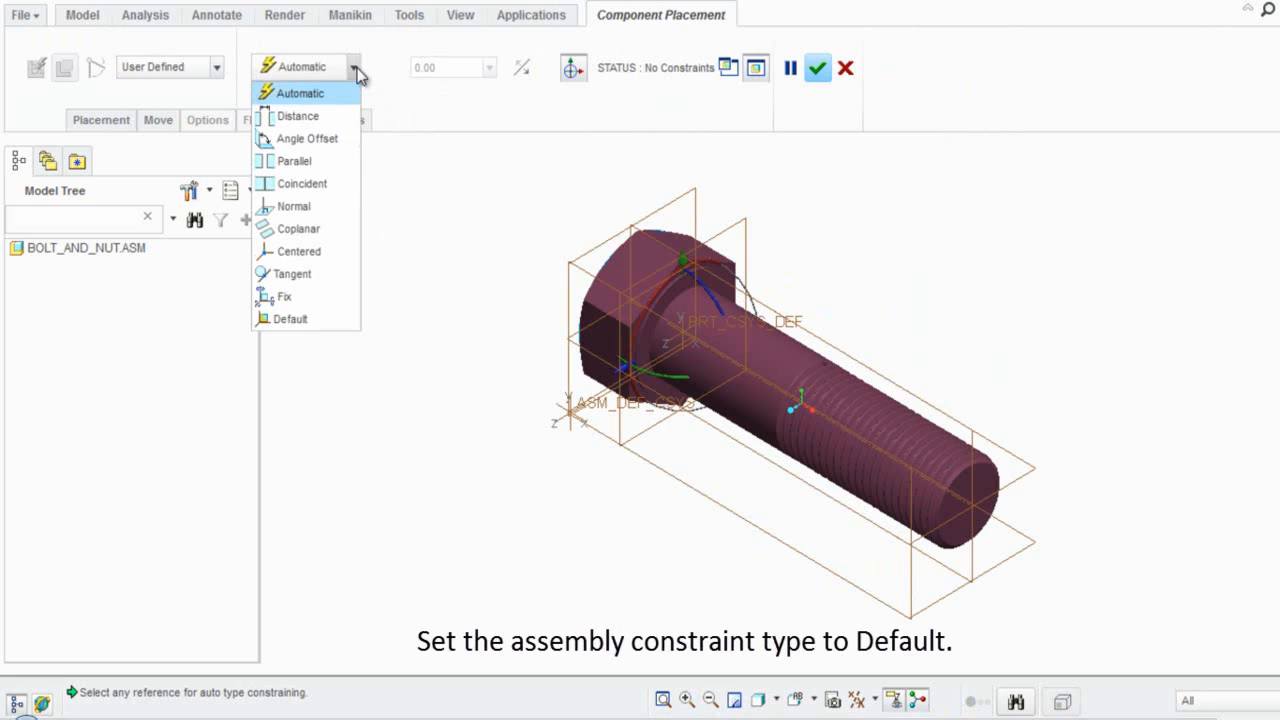
click(312, 319)
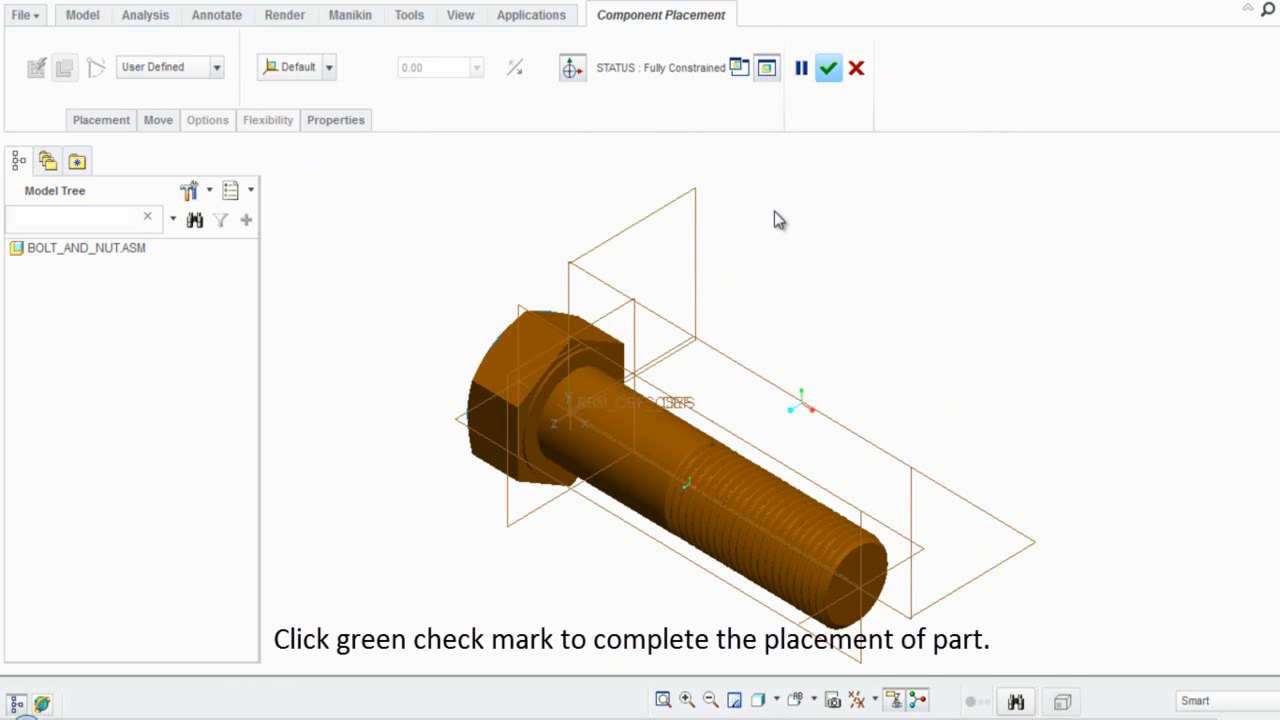
click(828, 70)
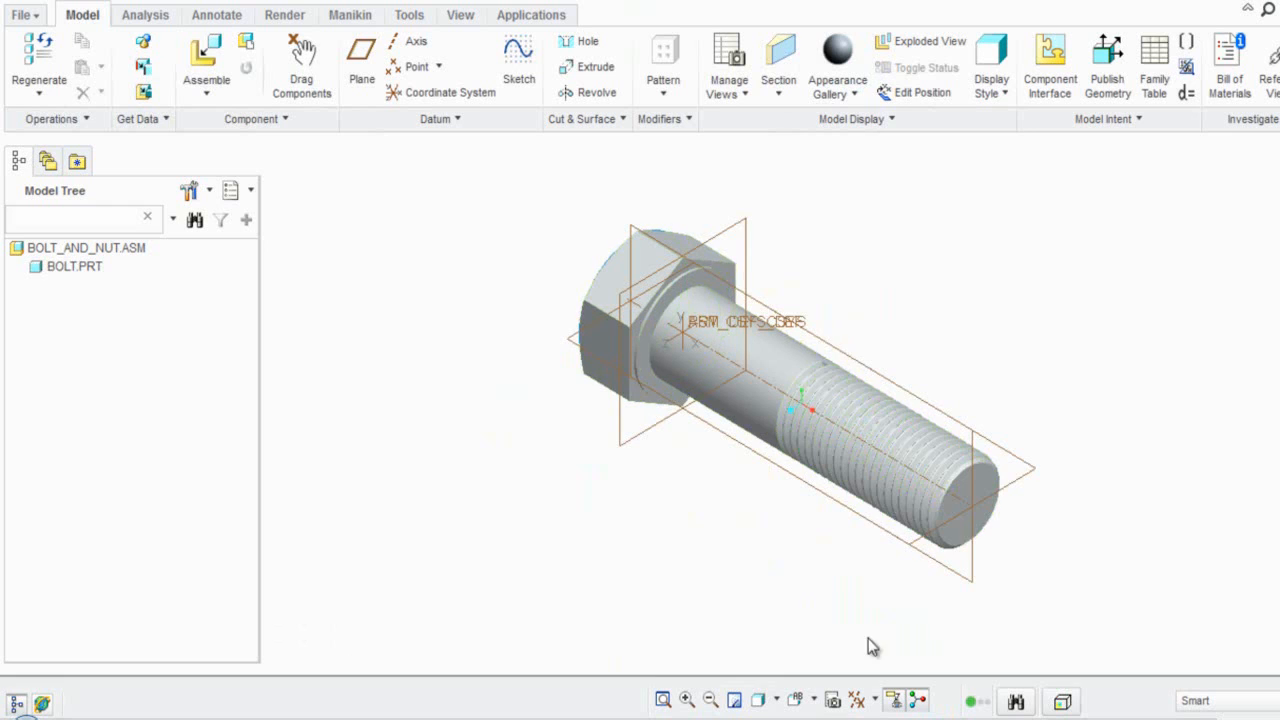
Hide the datum planes, coordinate systems and spin center in the assembly.
click(873, 701)
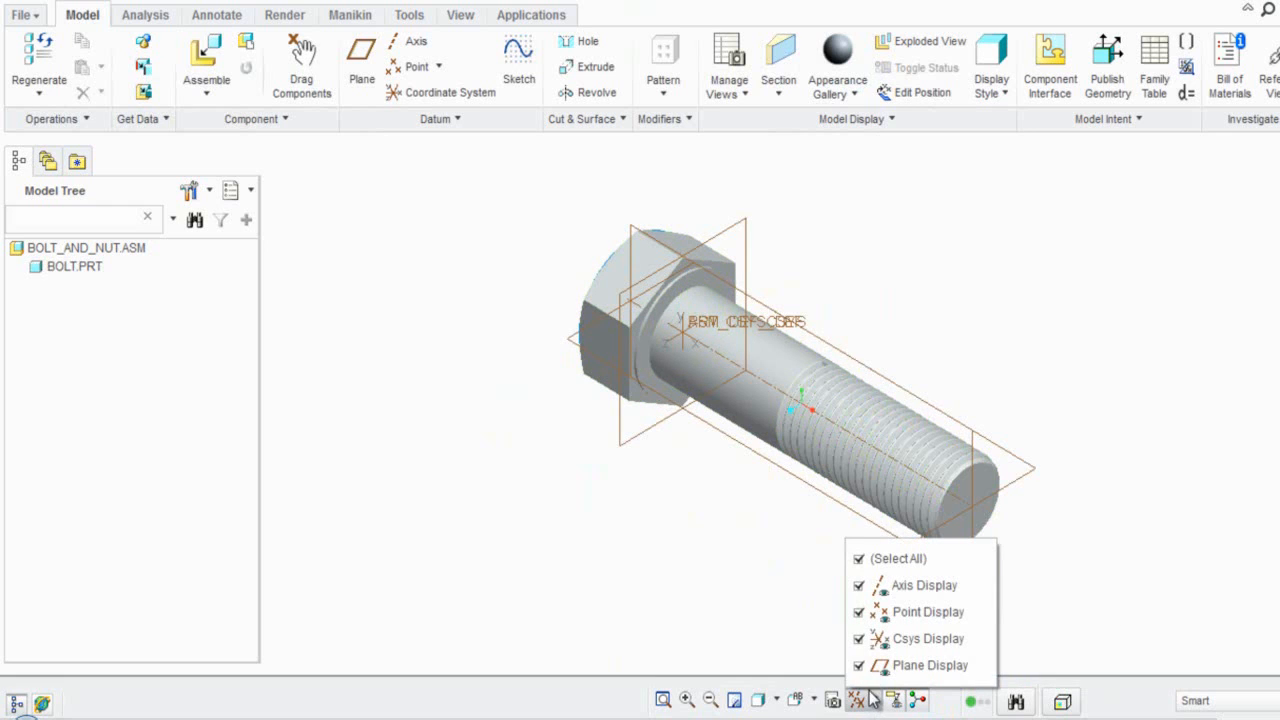
click(861, 667)
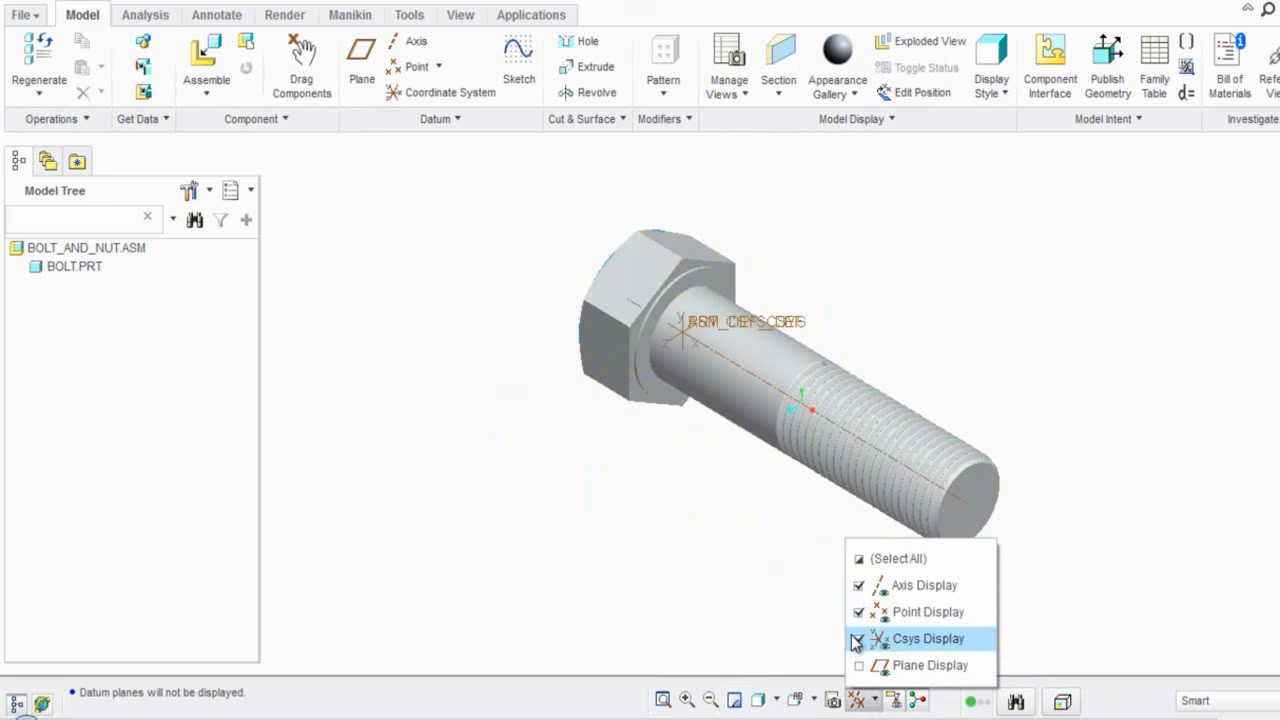
click(862, 642)
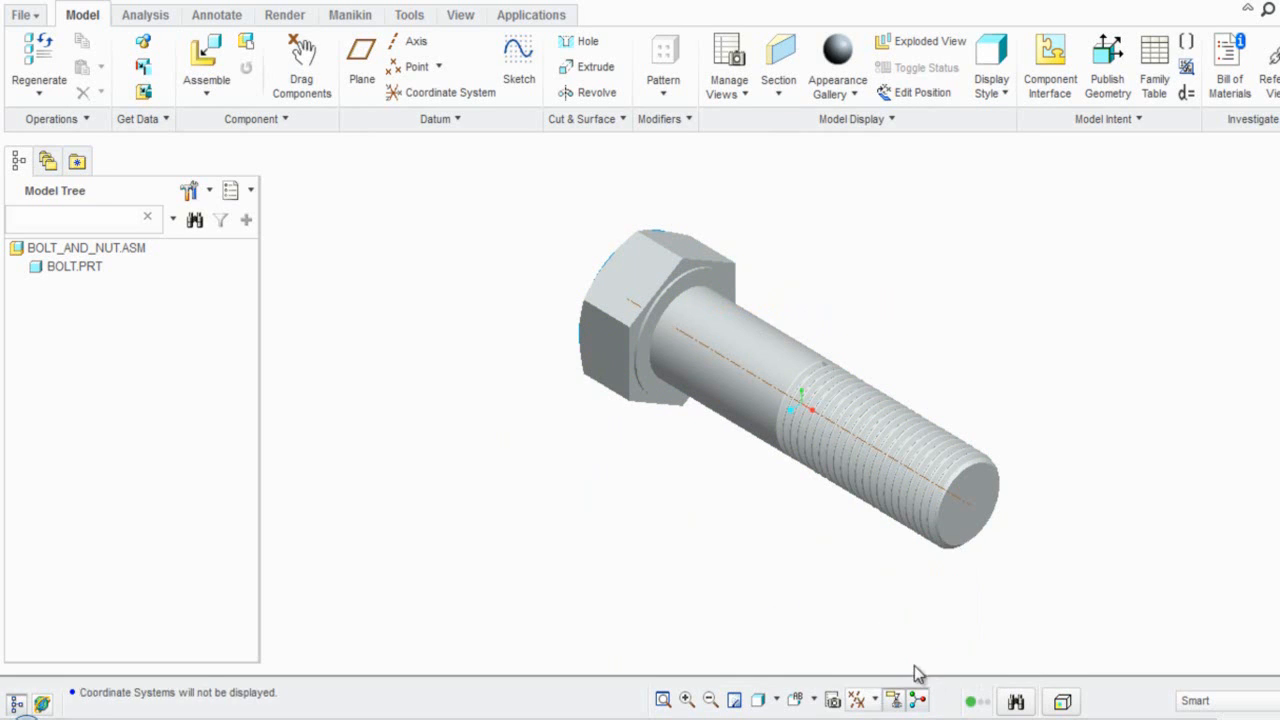
click(893, 699)
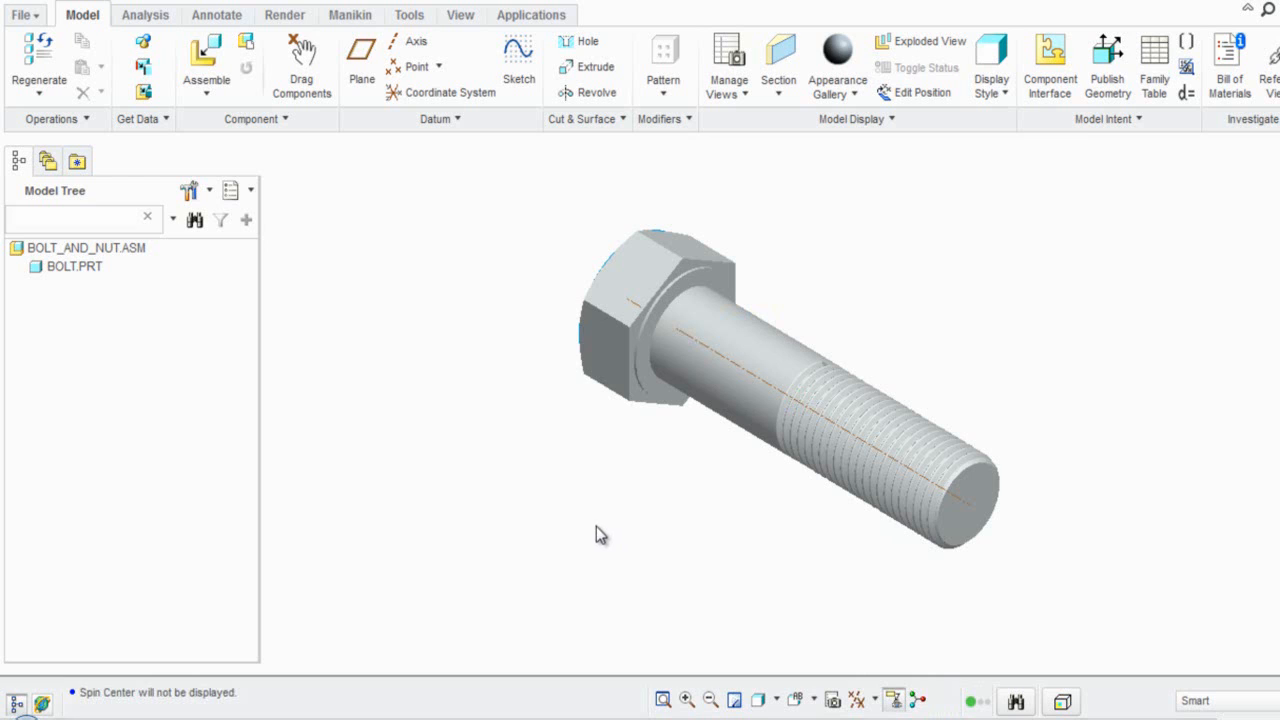
Bring nut.prt into the assembly as a new component for placement.
click(210, 64)
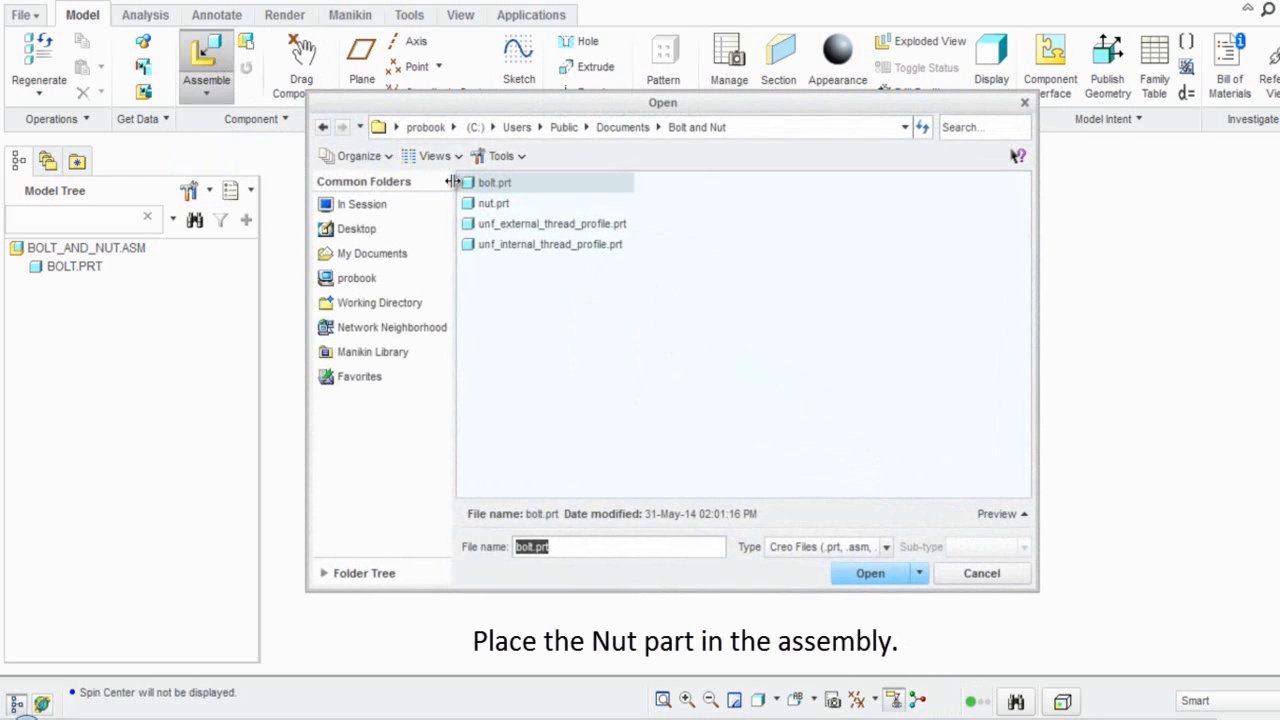
click(477, 202)
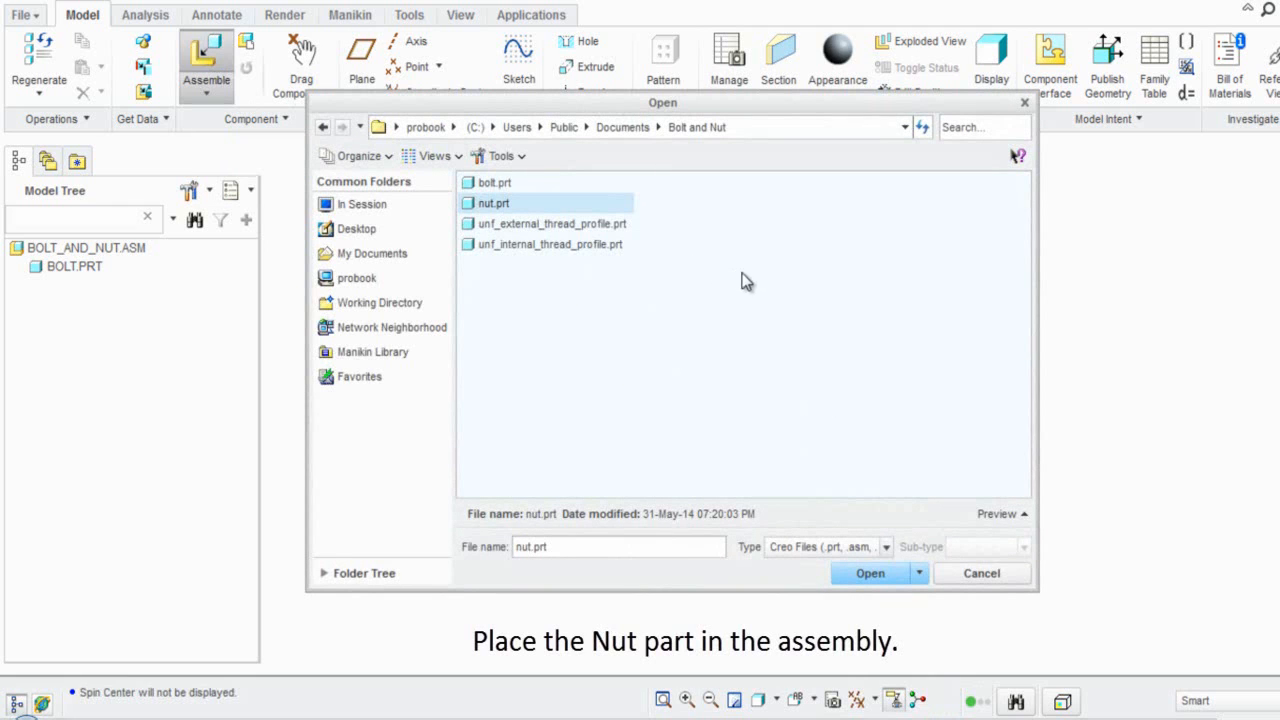
click(862, 572)
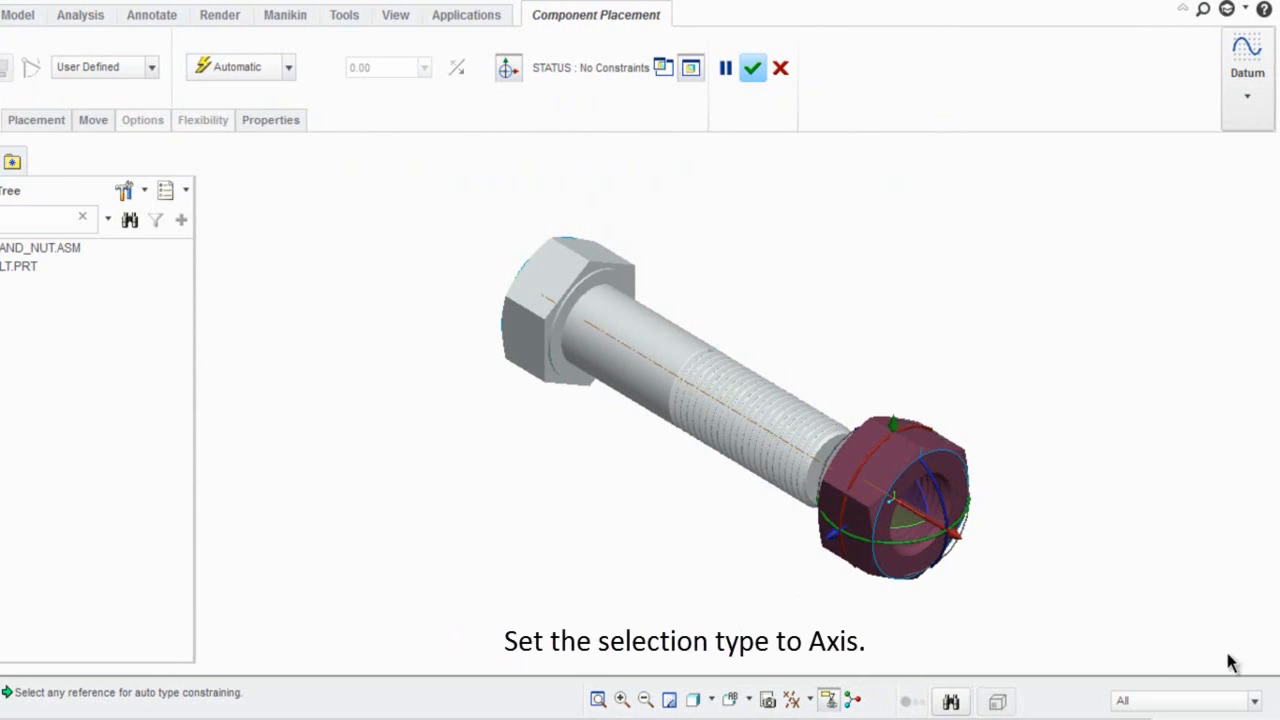
Constrain the nut's axis coincident with the bolt's axis, using the Axis selection filter.
click(1254, 701)
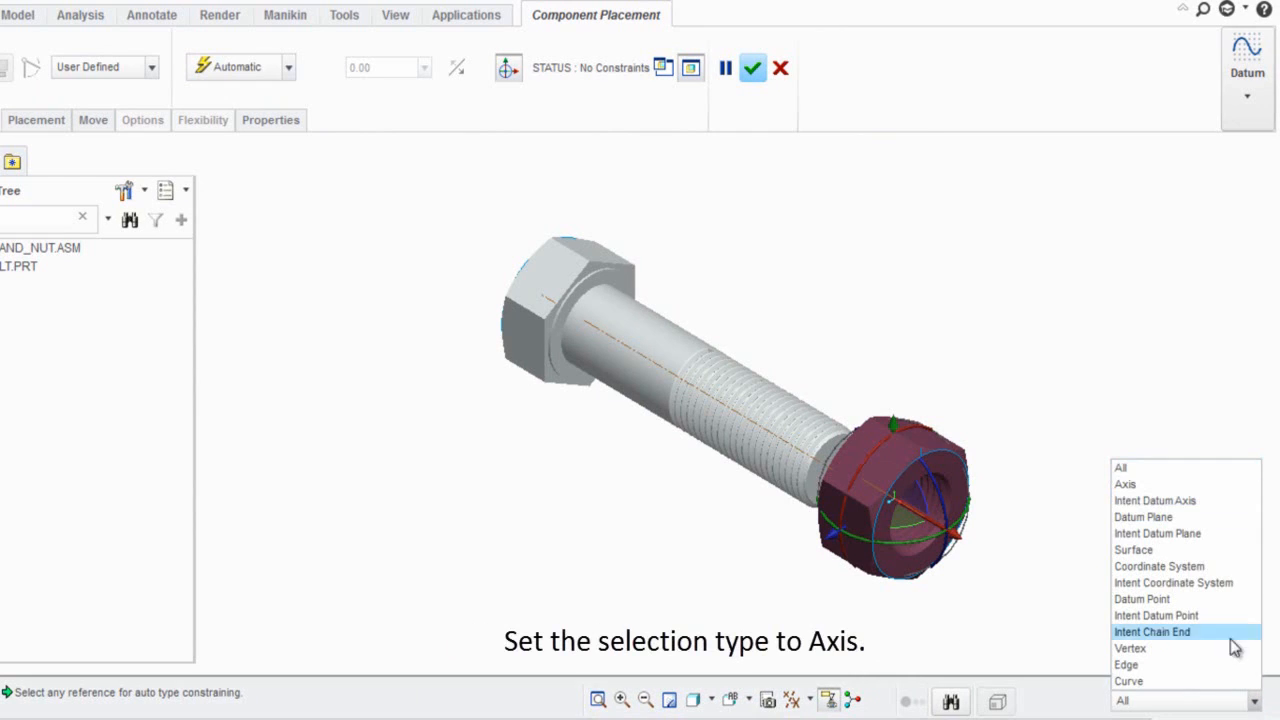
click(1126, 484)
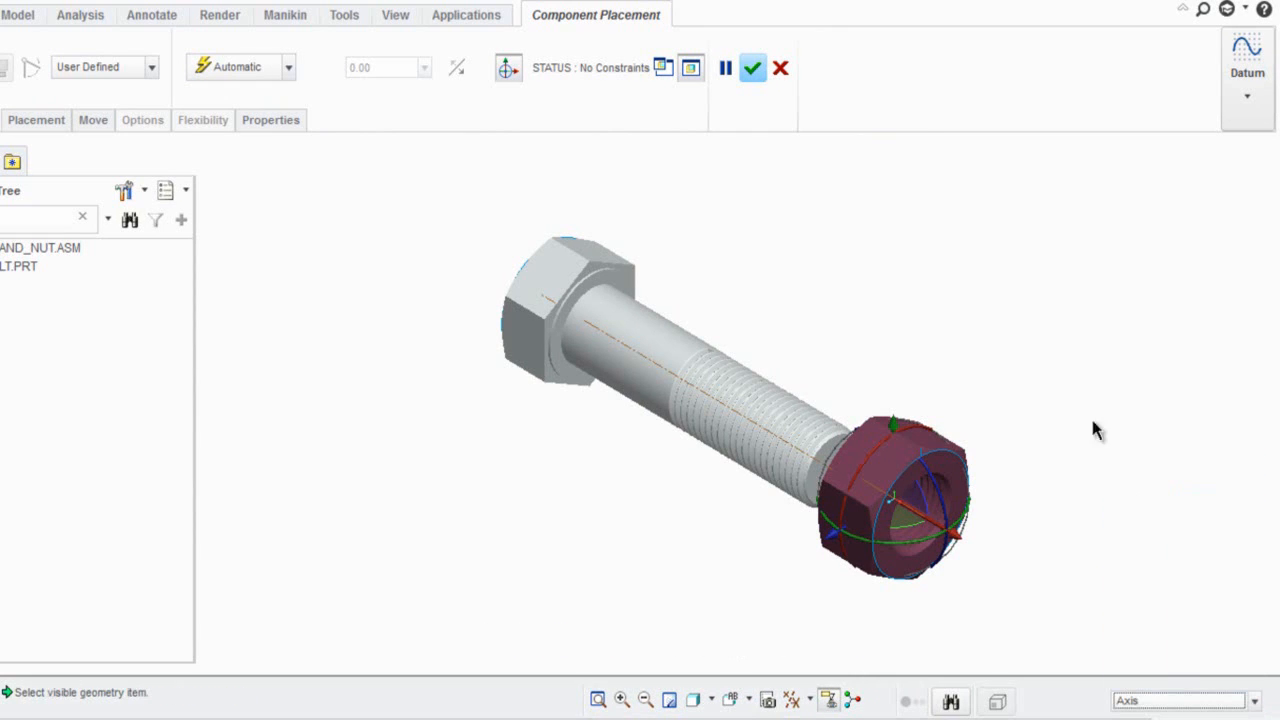
click(687, 390)
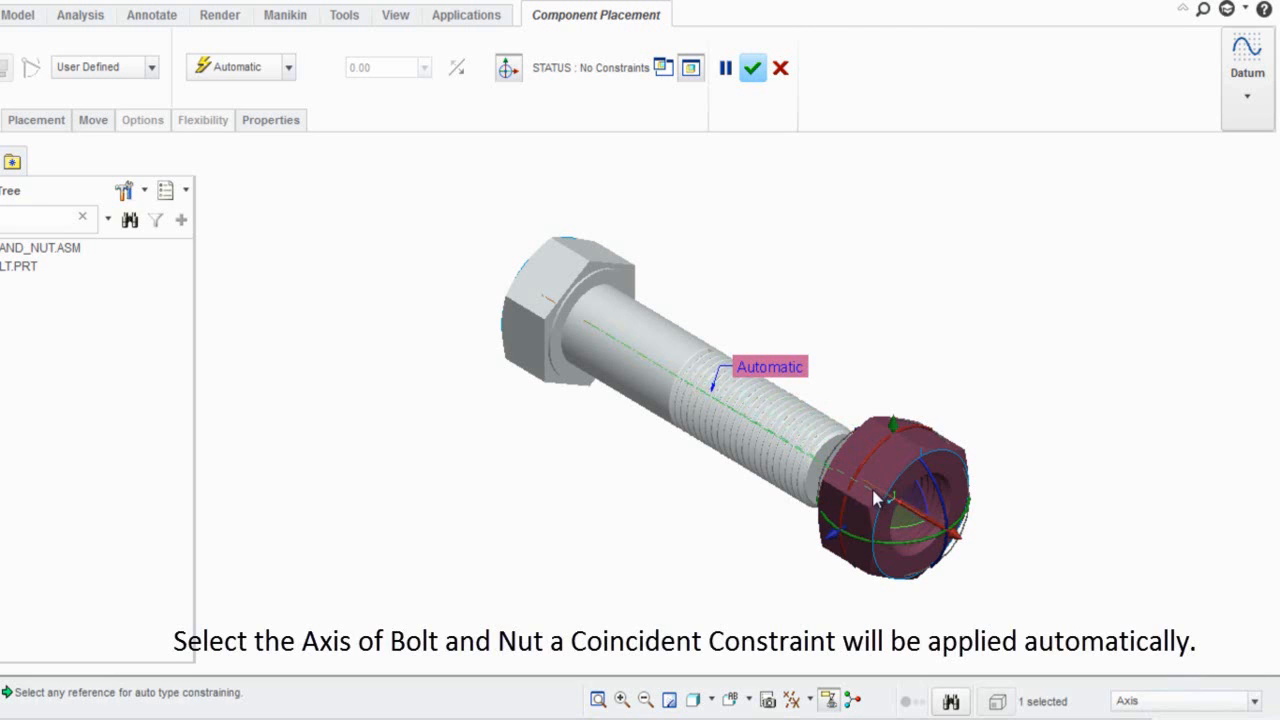
mouse_move(875, 488)
middle_down()
mouse_move(857, 460)
mouse_move(864, 492)
mouse_move(888, 492)
middle_up()
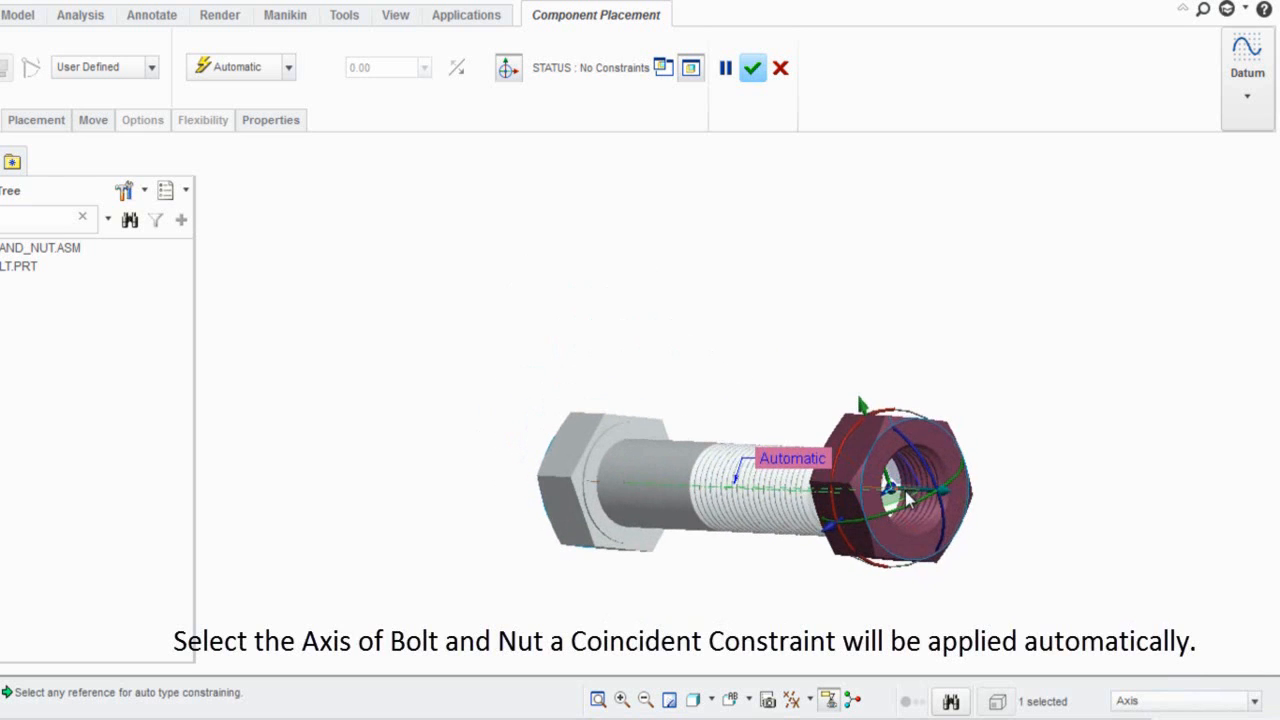
click(894, 486)
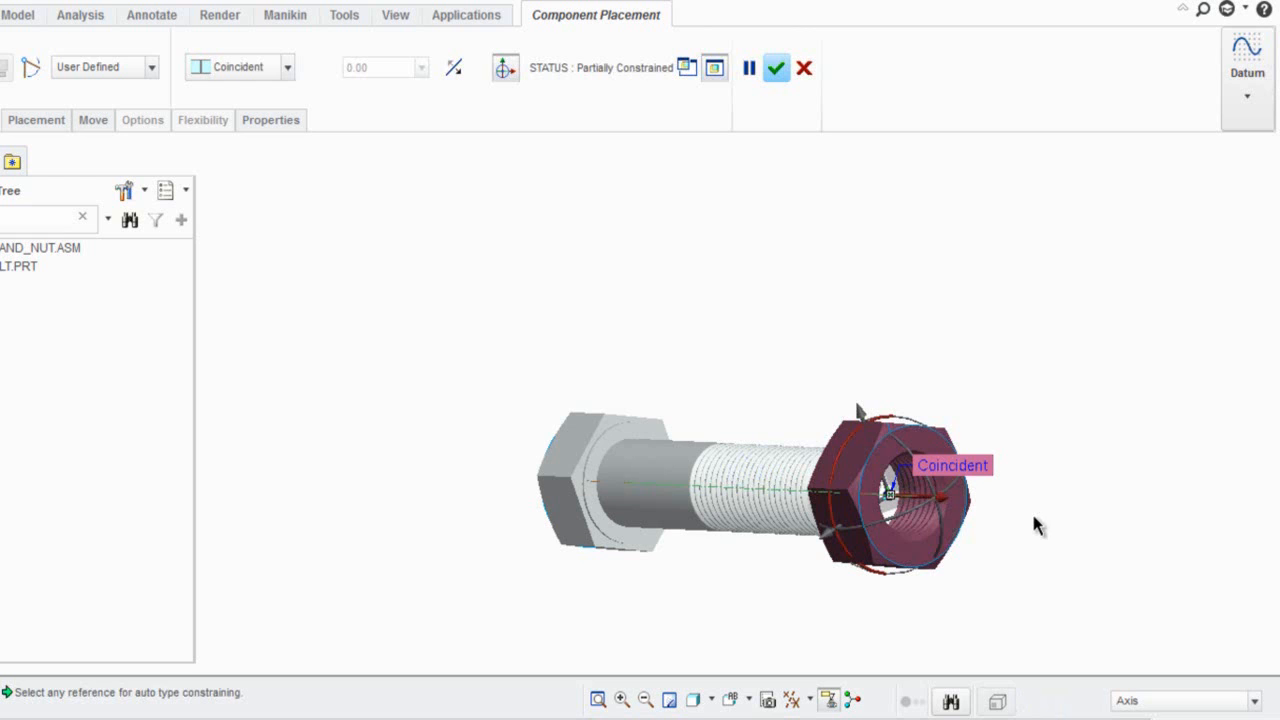
middle_drag(1036, 525, 1034, 522)
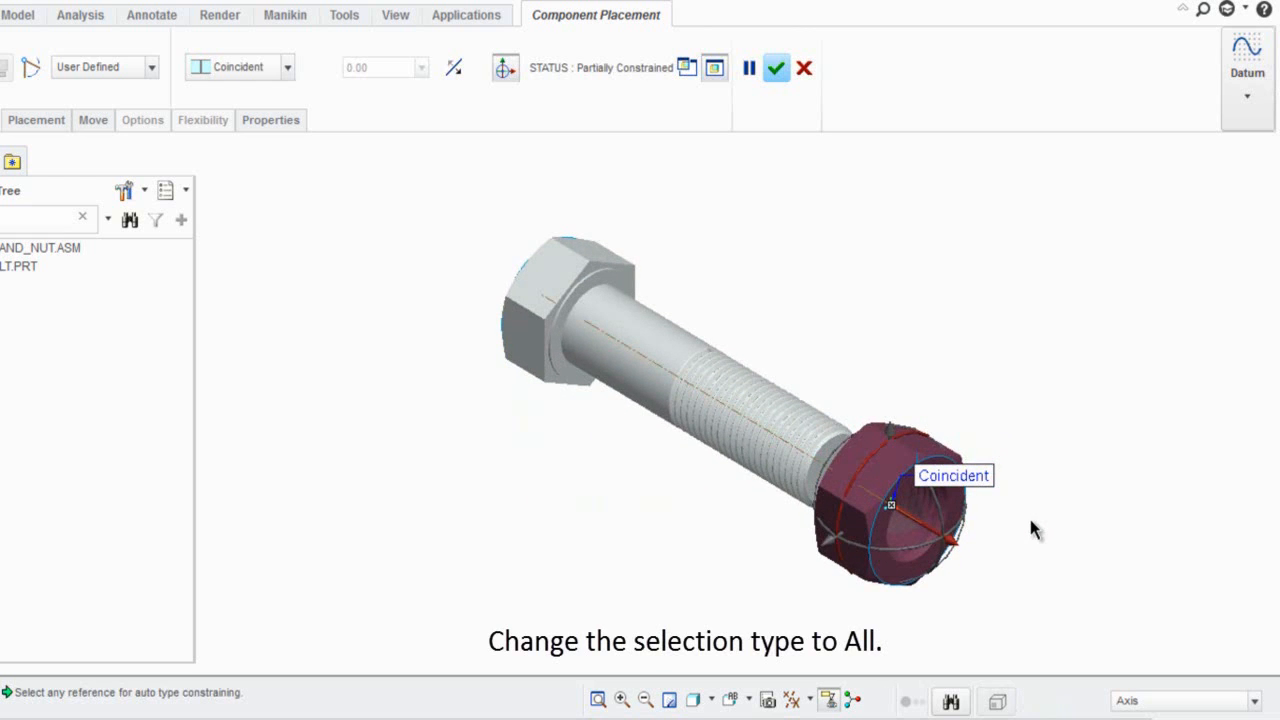
Set the selection filter to All, move the nut clear of the bolt, and constrain the bolt's threaded end face to the nut's outer face.
click(1252, 699)
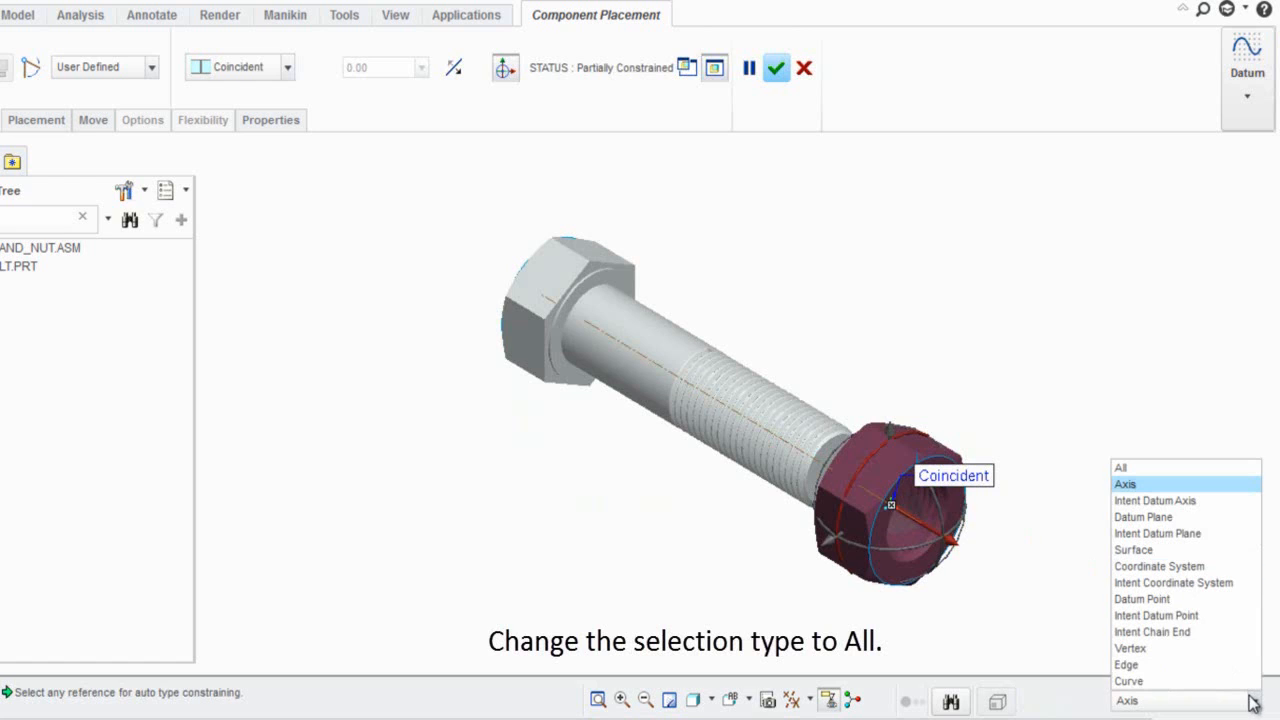
click(1171, 474)
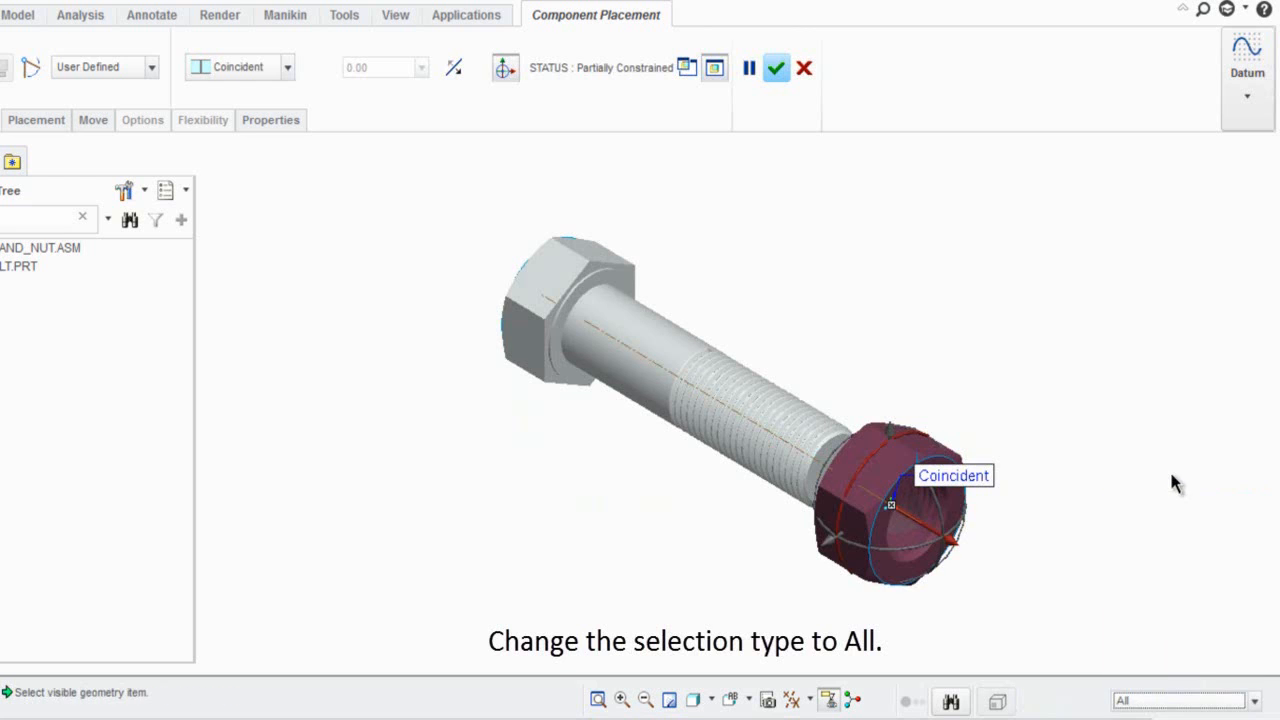
drag(950, 545, 987, 569)
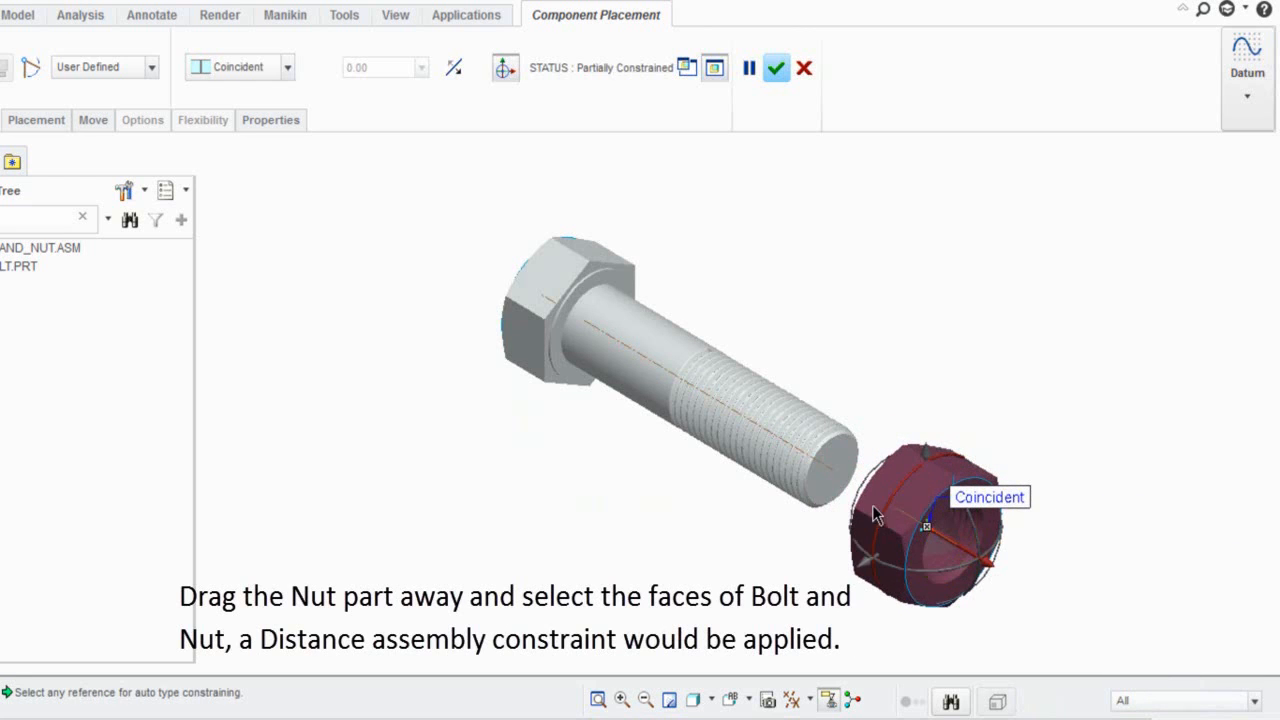
click(833, 455)
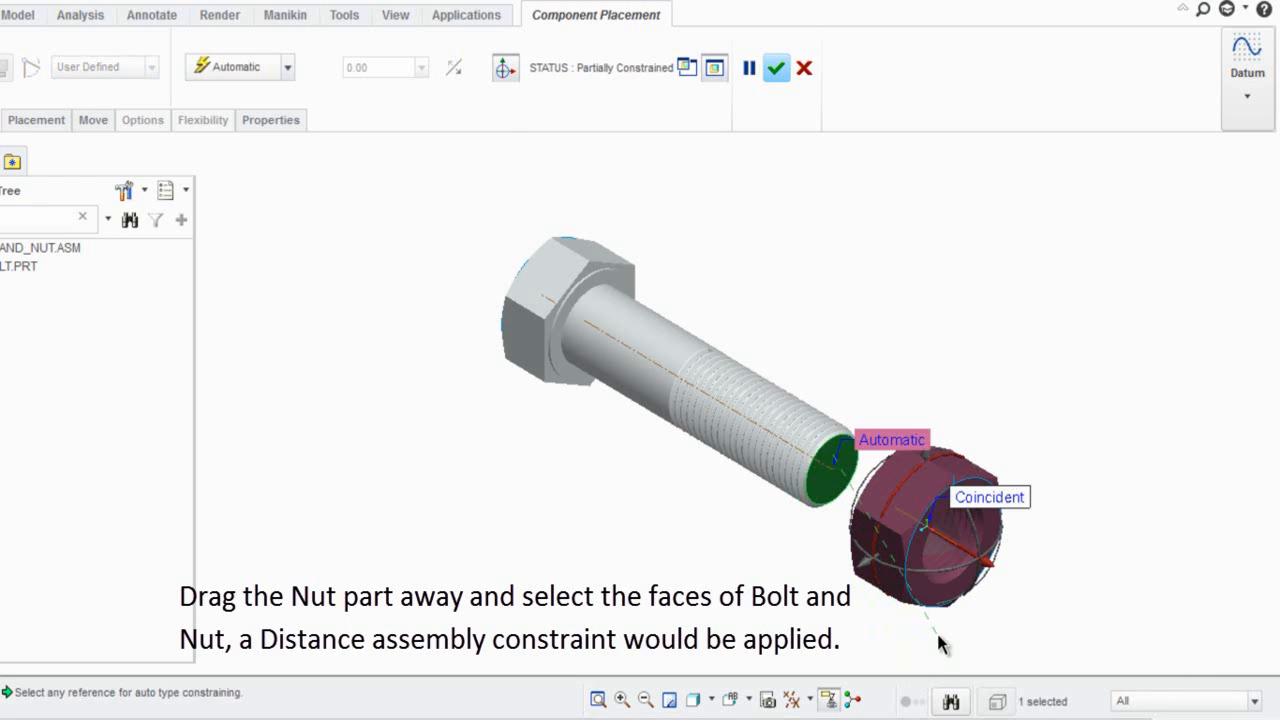
scroll(936, 630, up, 2)
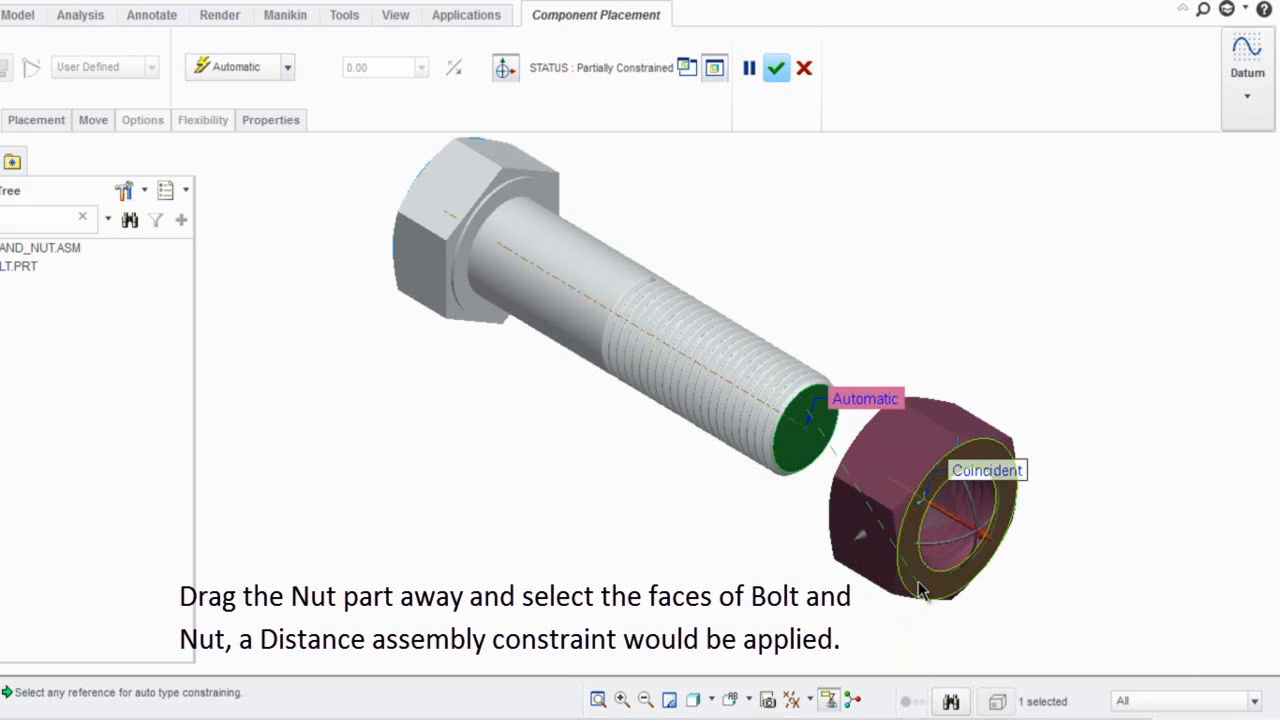
click(921, 591)
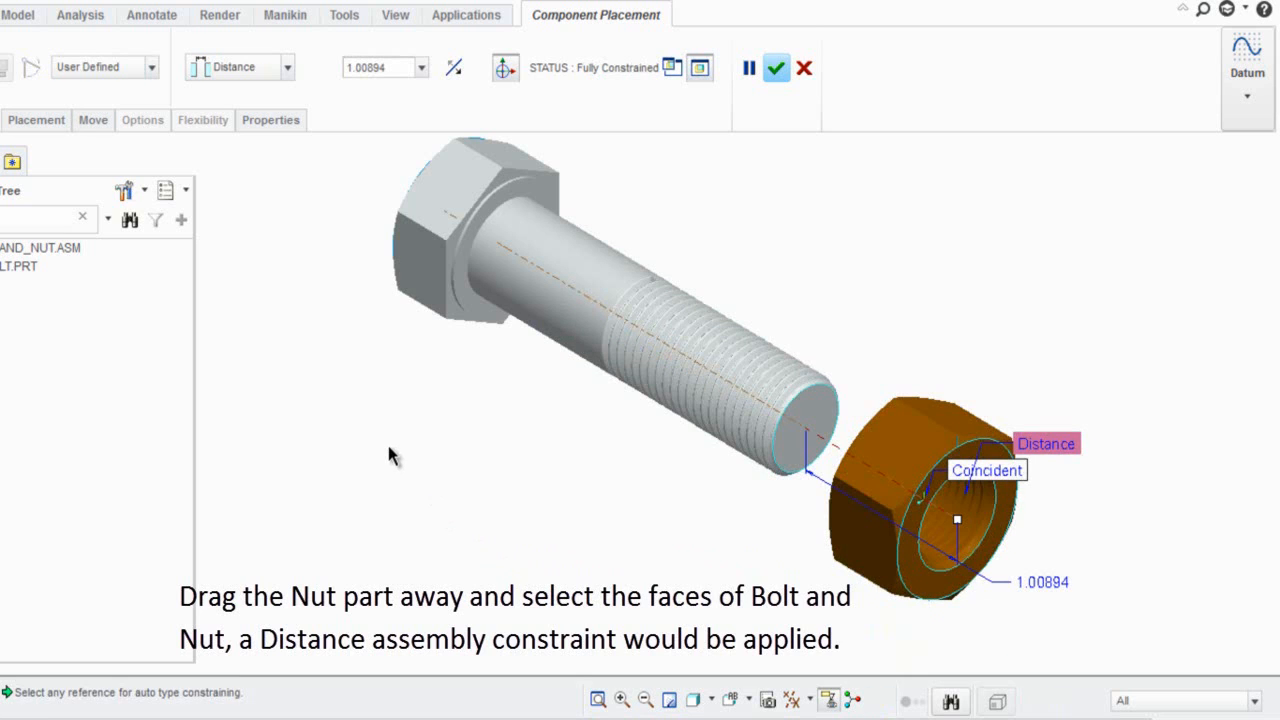
Set the face constraint between bolt and nut to Coincident and complete the nut's placement.
click(287, 68)
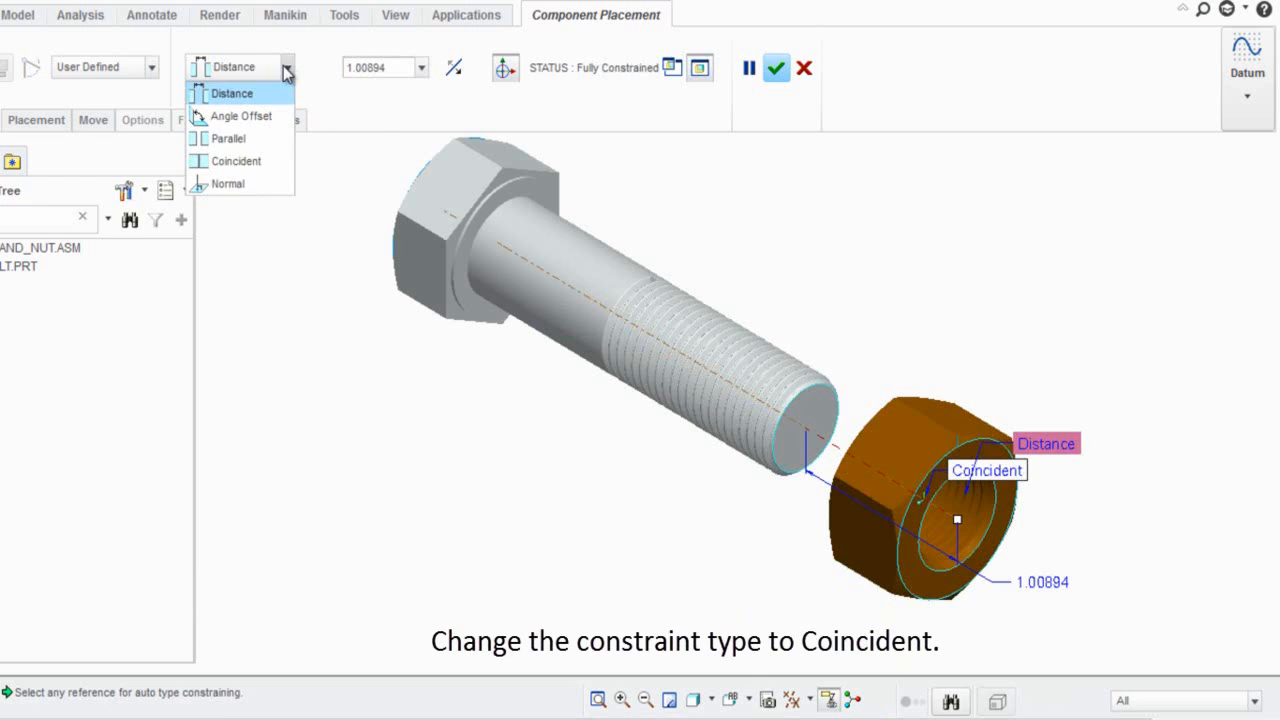
click(256, 160)
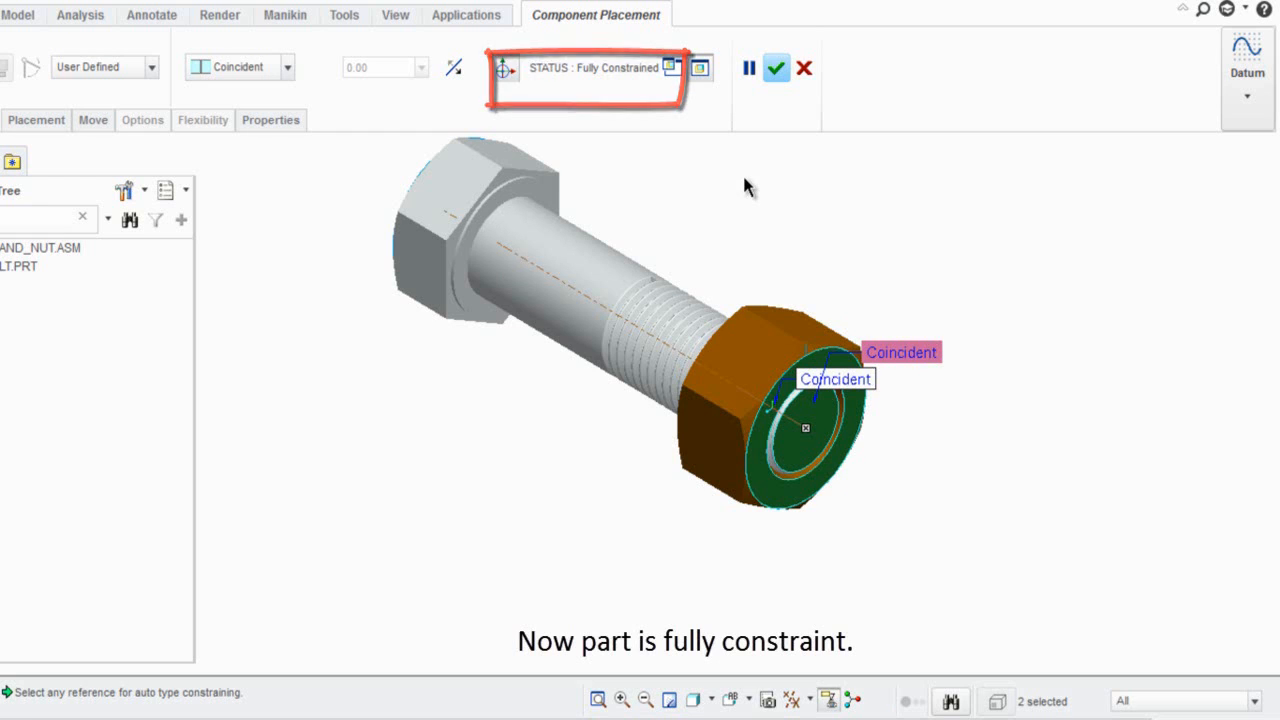
click(773, 69)
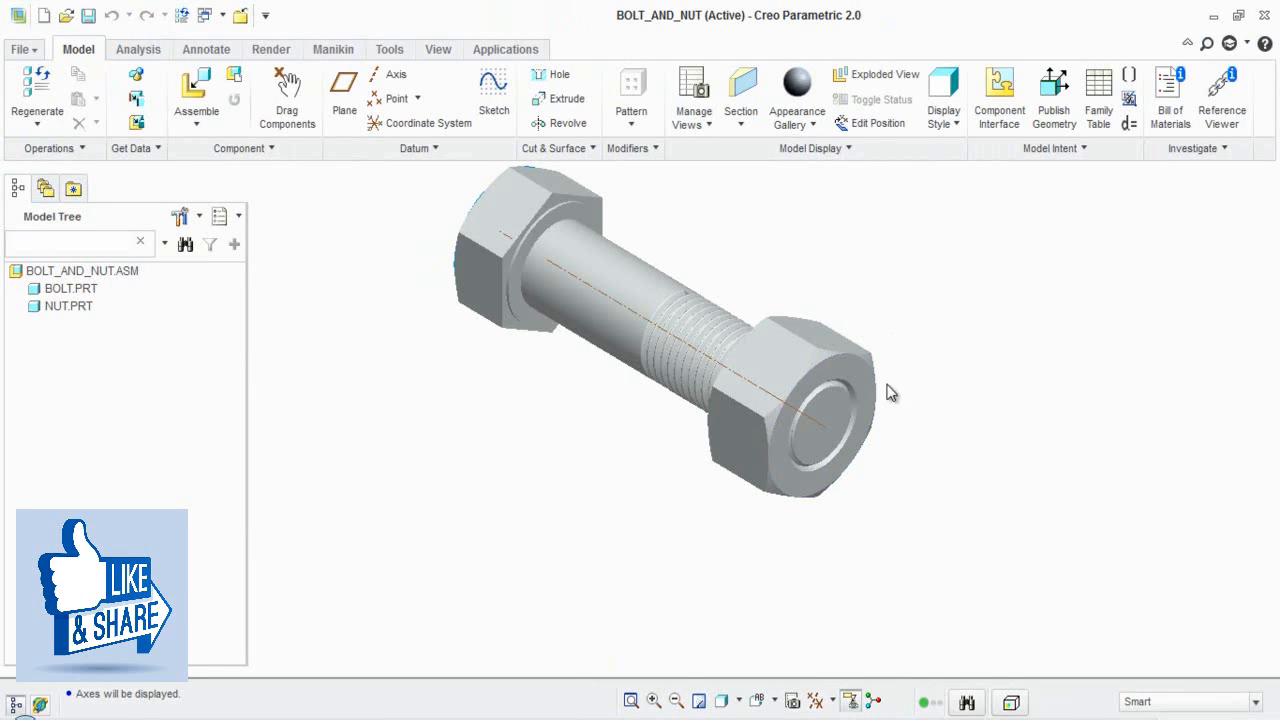
Turn off axis display in the finished bolt and nut assembly.
click(821, 703)
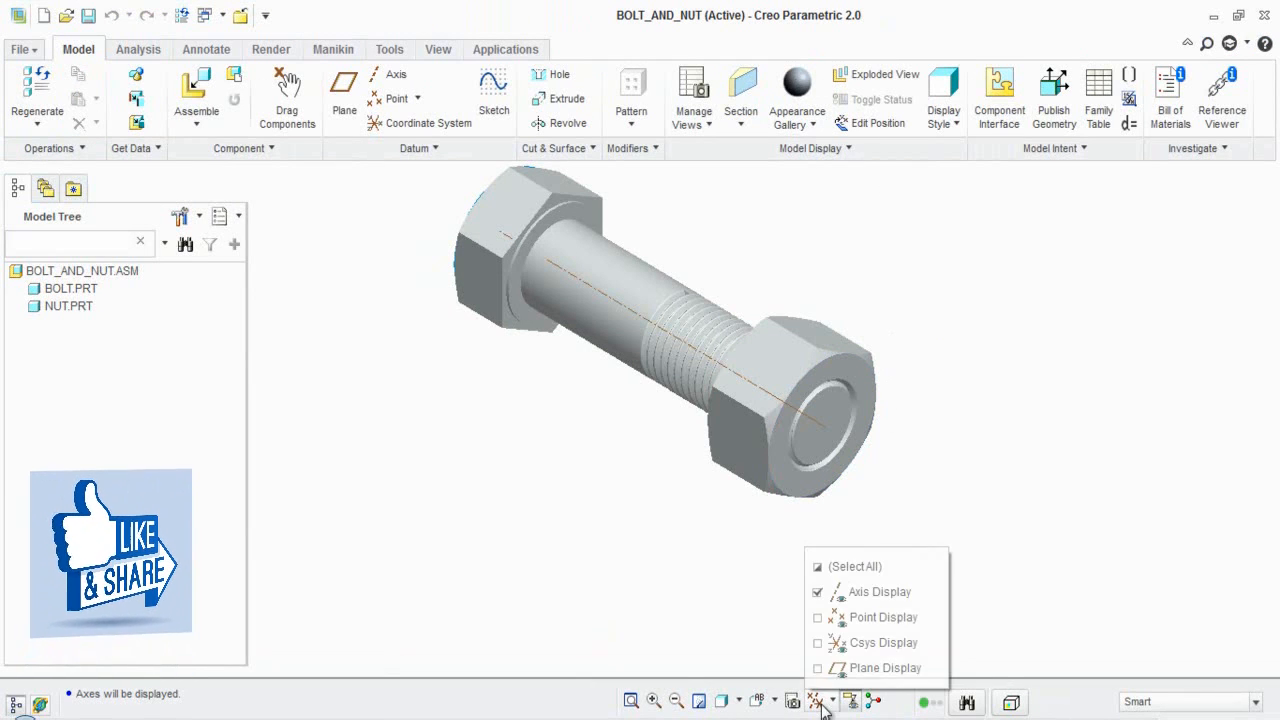
click(818, 595)
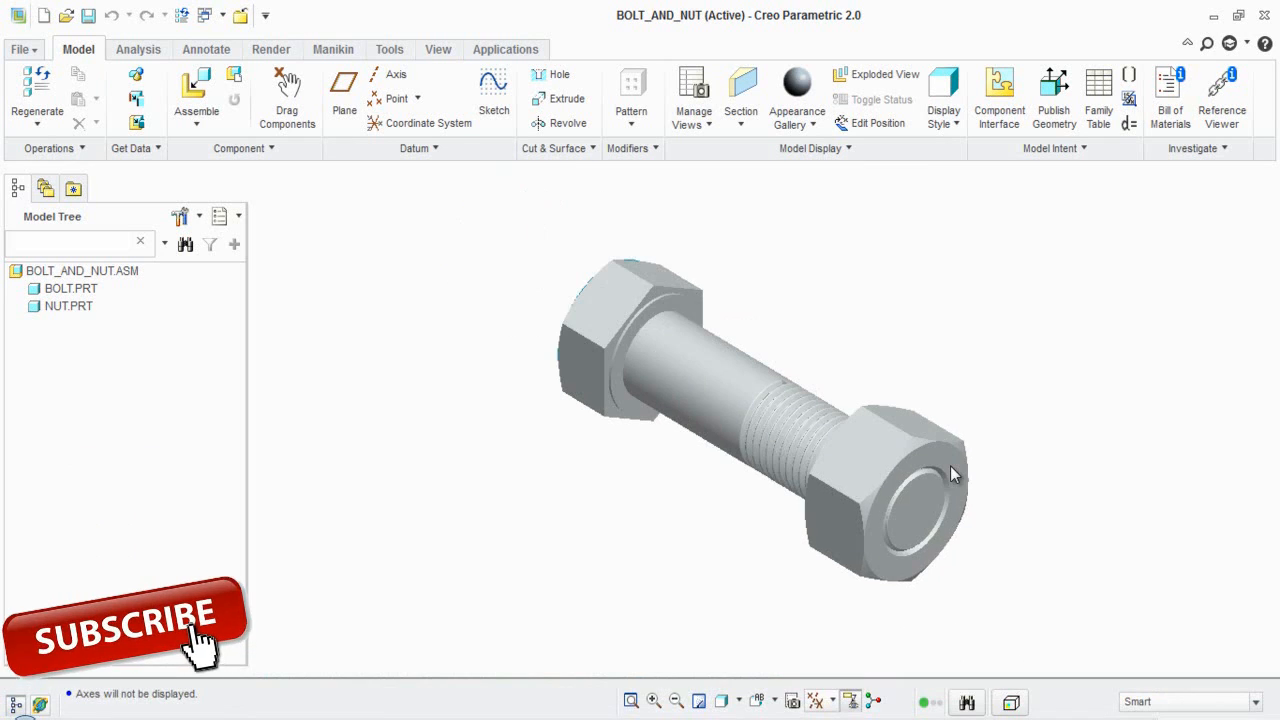
scroll(910, 507, up, 2)
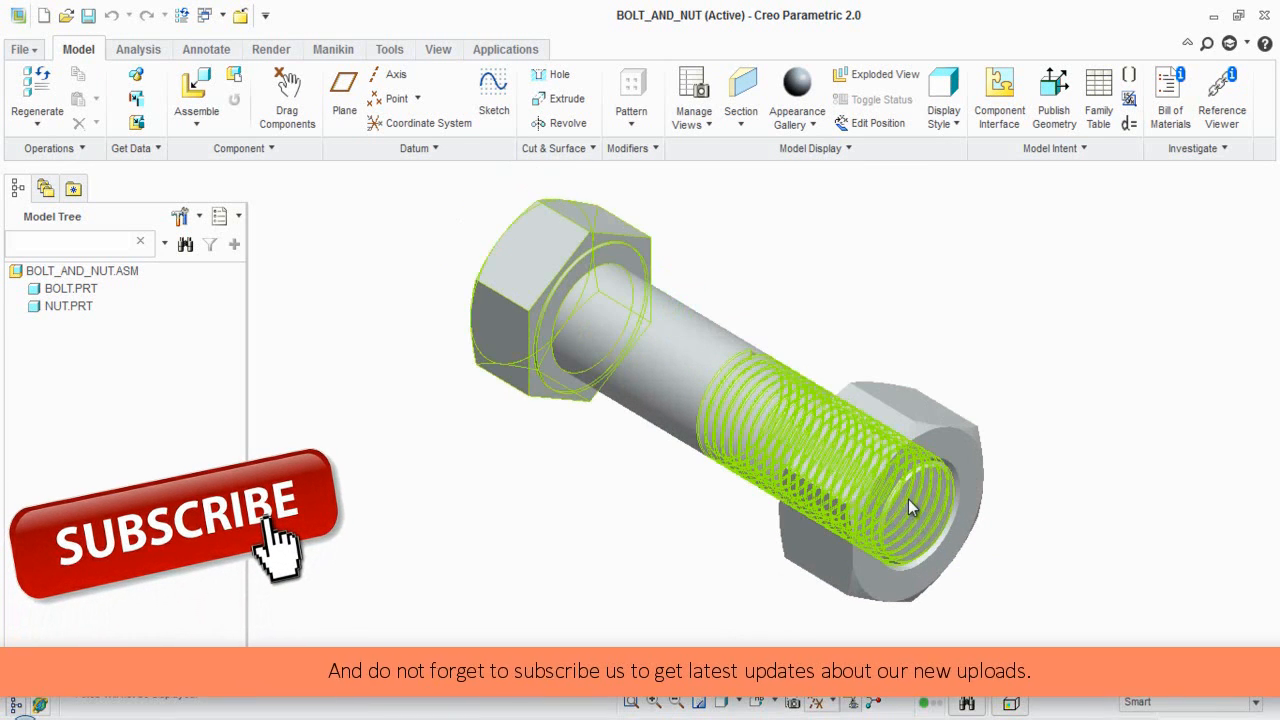